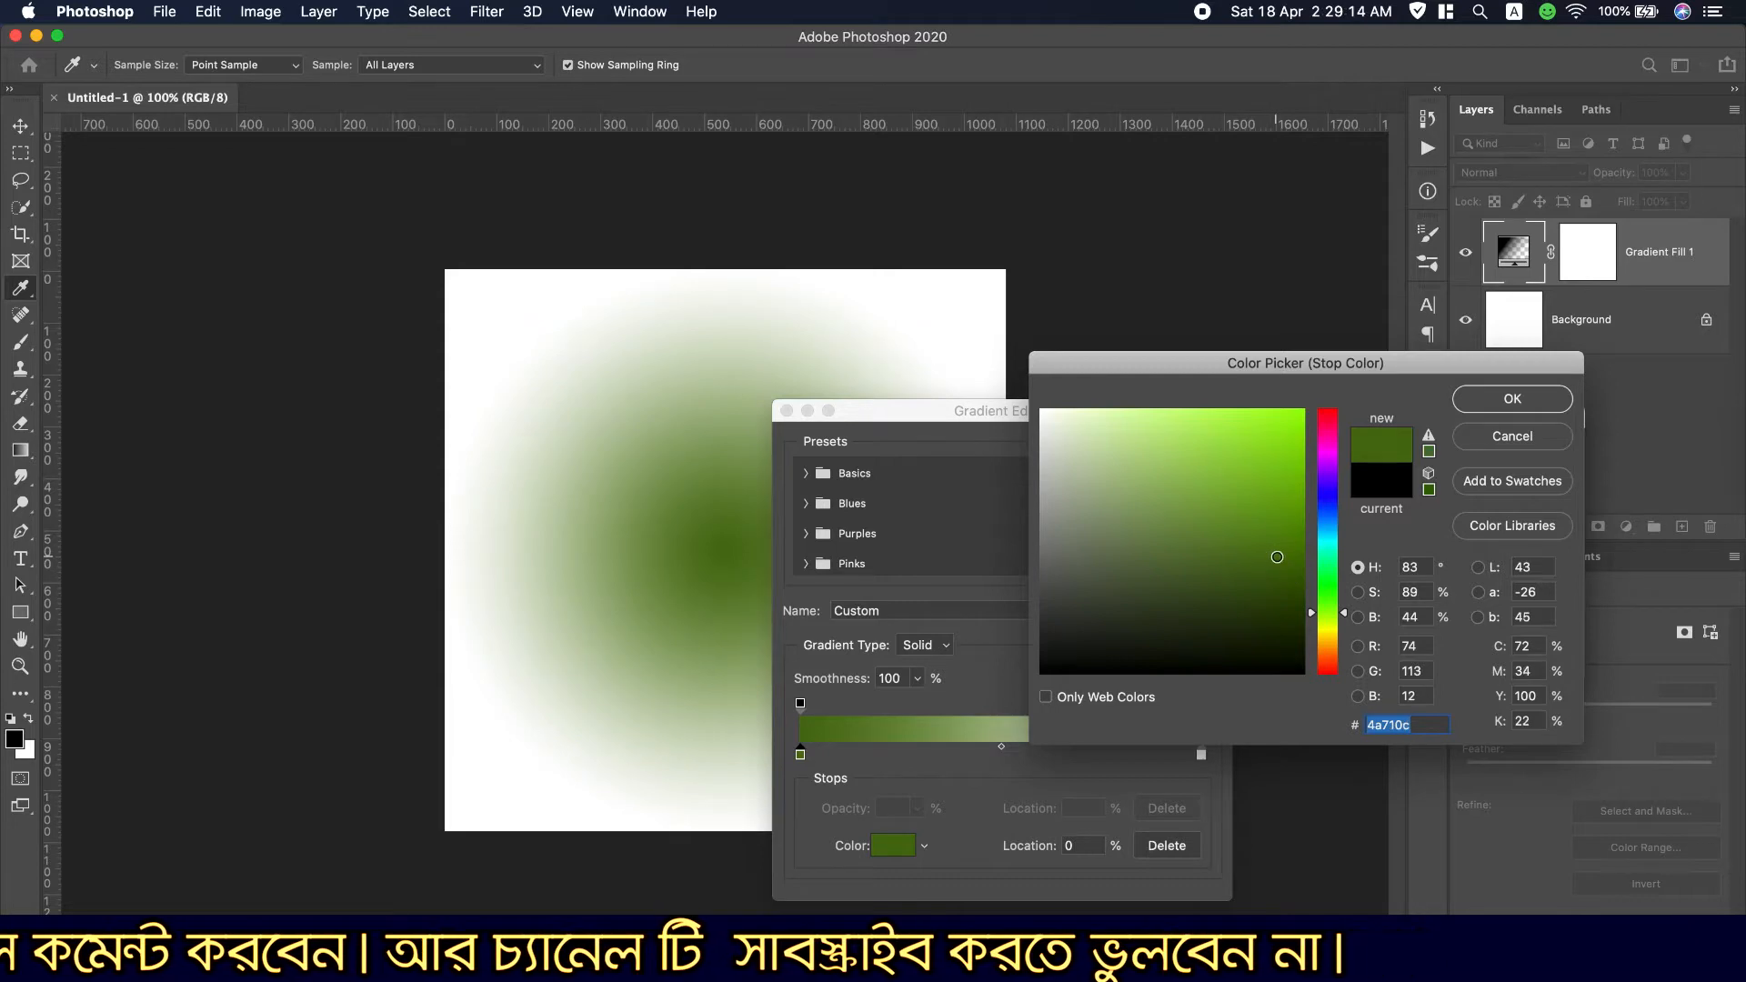
Set the gradient's first colour stop to dark green 4a710c and its end stop to light green aec885.
key("Return")
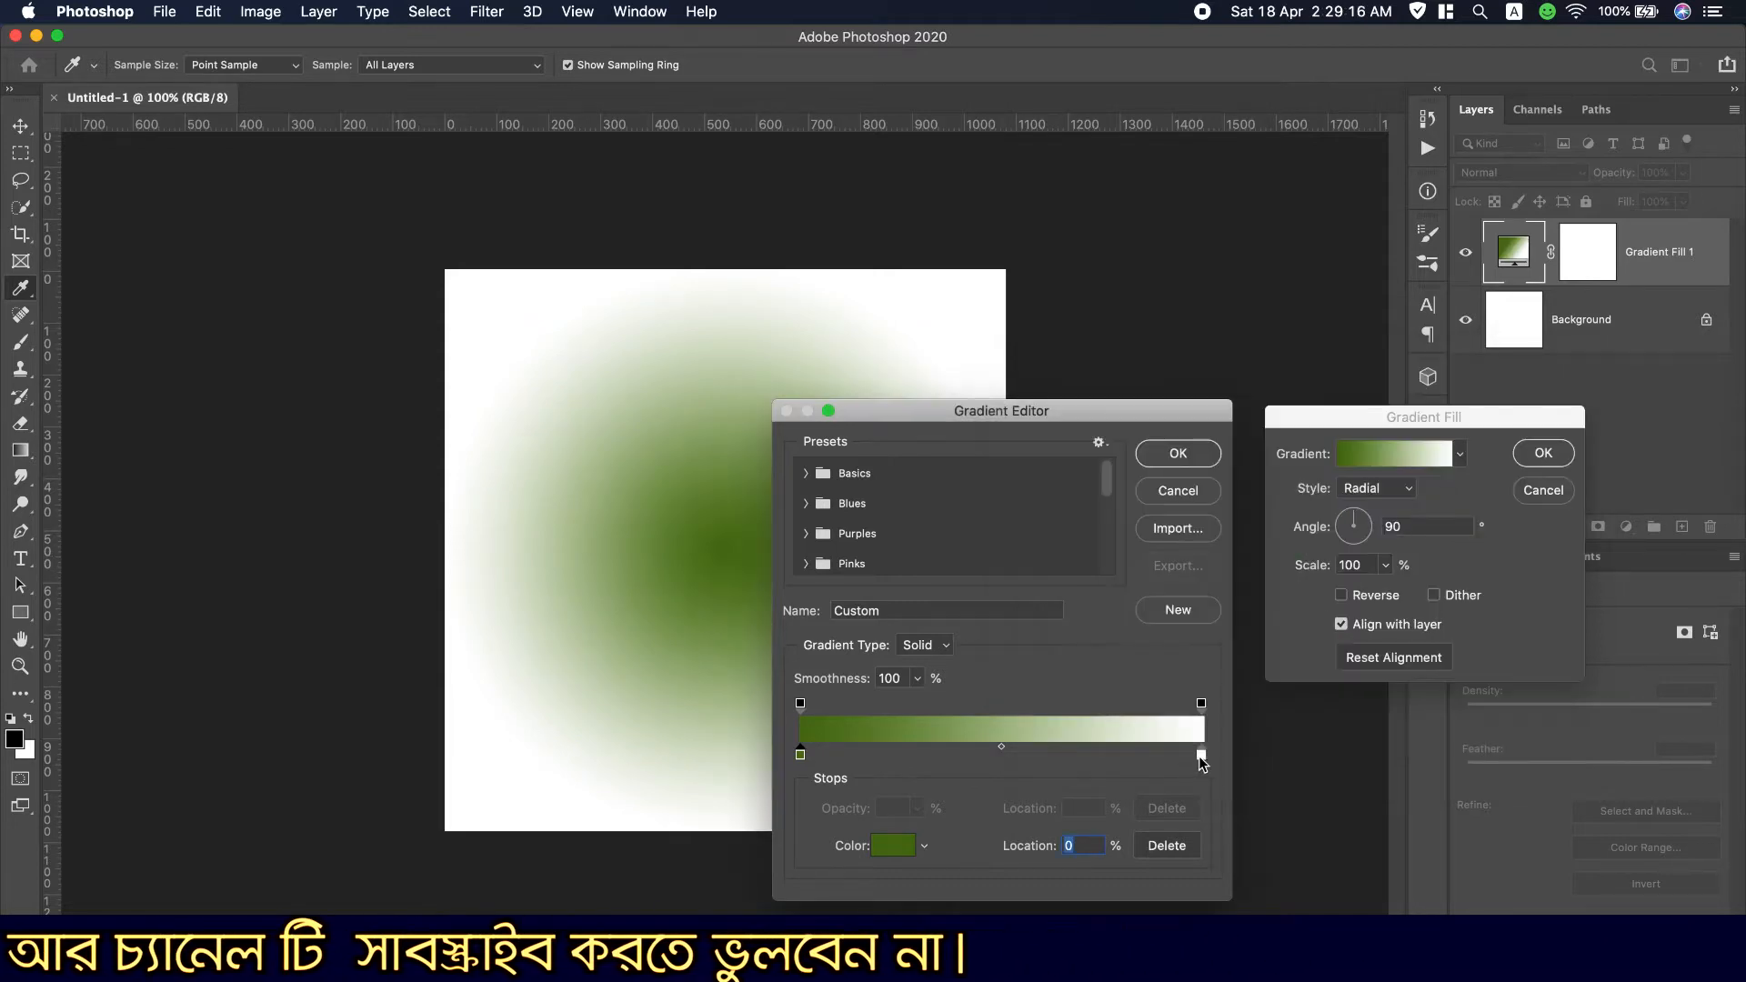
left_click(1199, 755)
left_click(884, 848)
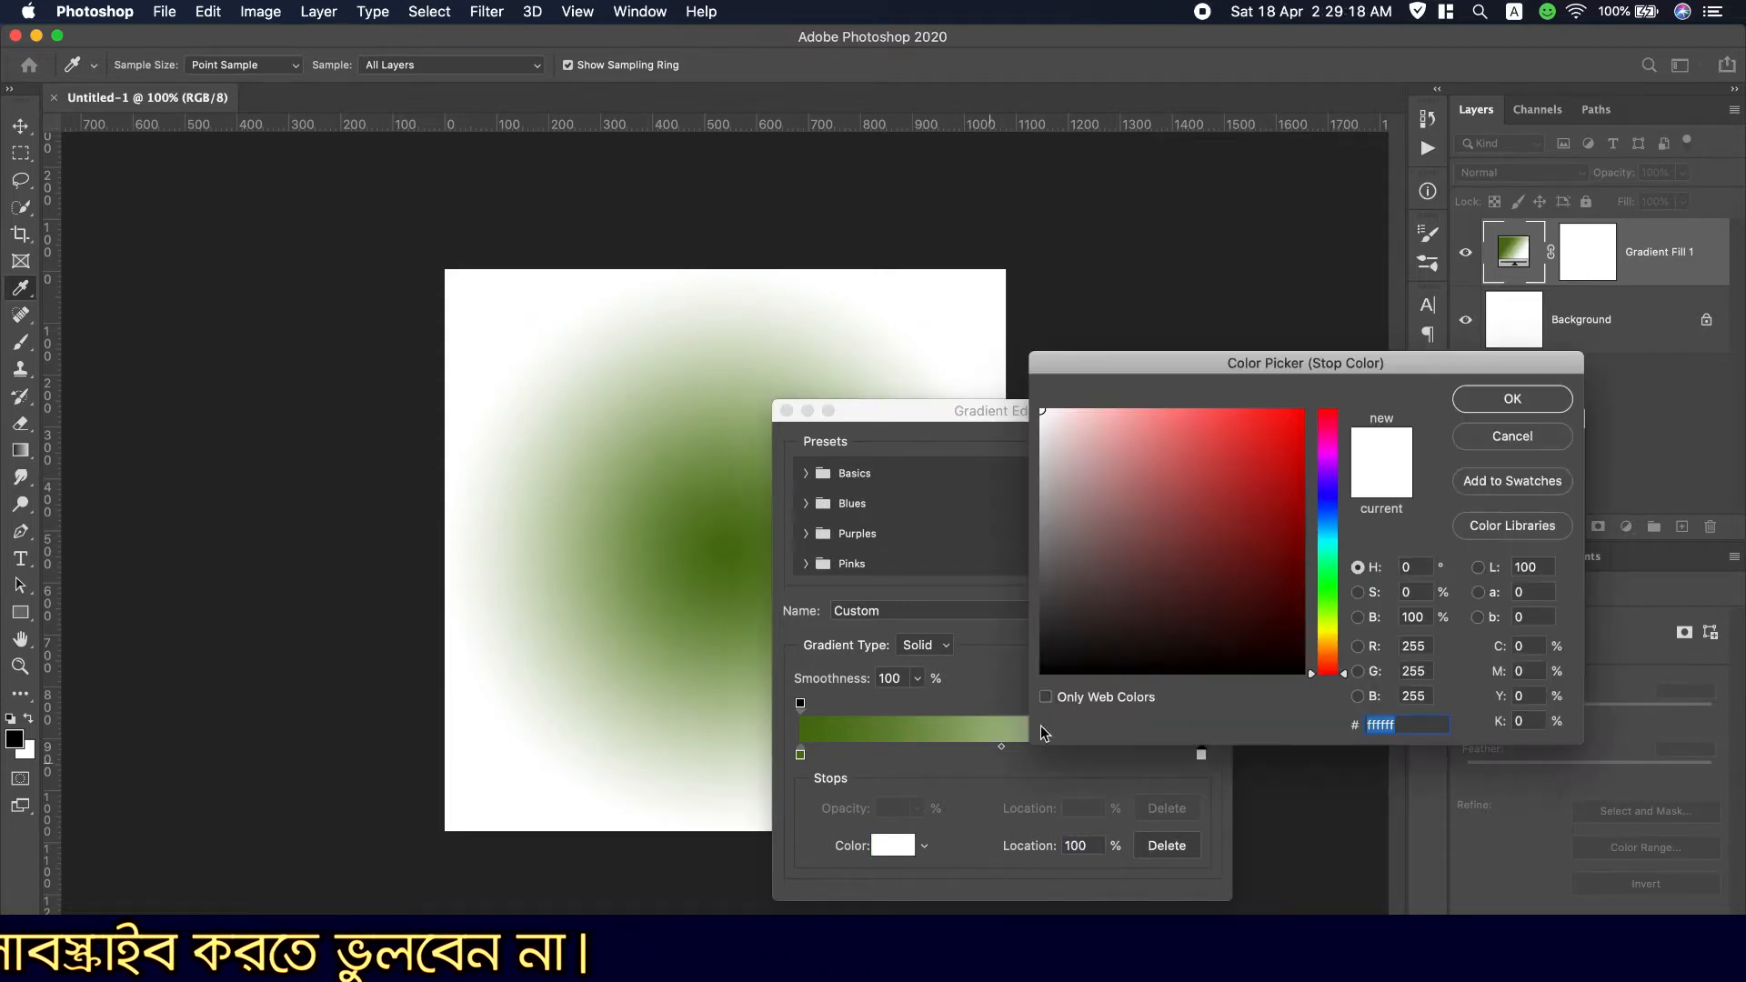
left_click(760, 542)
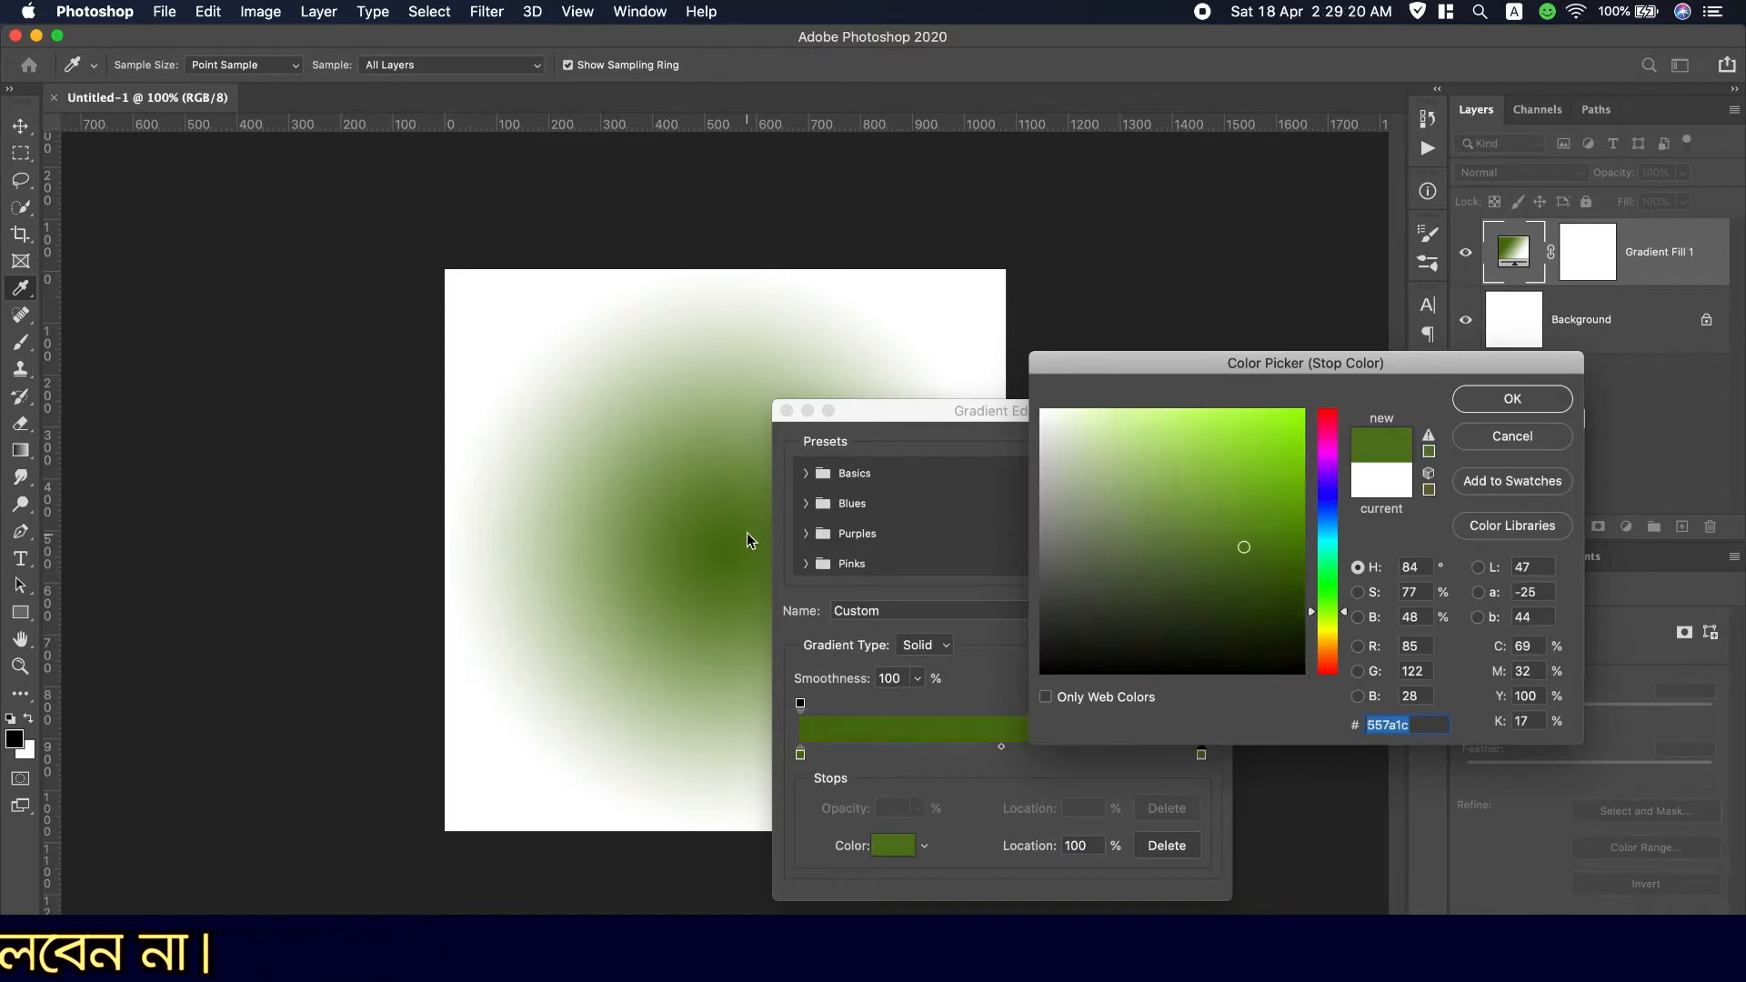
mouse_move(1267, 553)
left_mouse_down()
mouse_move(1174, 492)
mouse_move(1181, 470)
left_mouse_up()
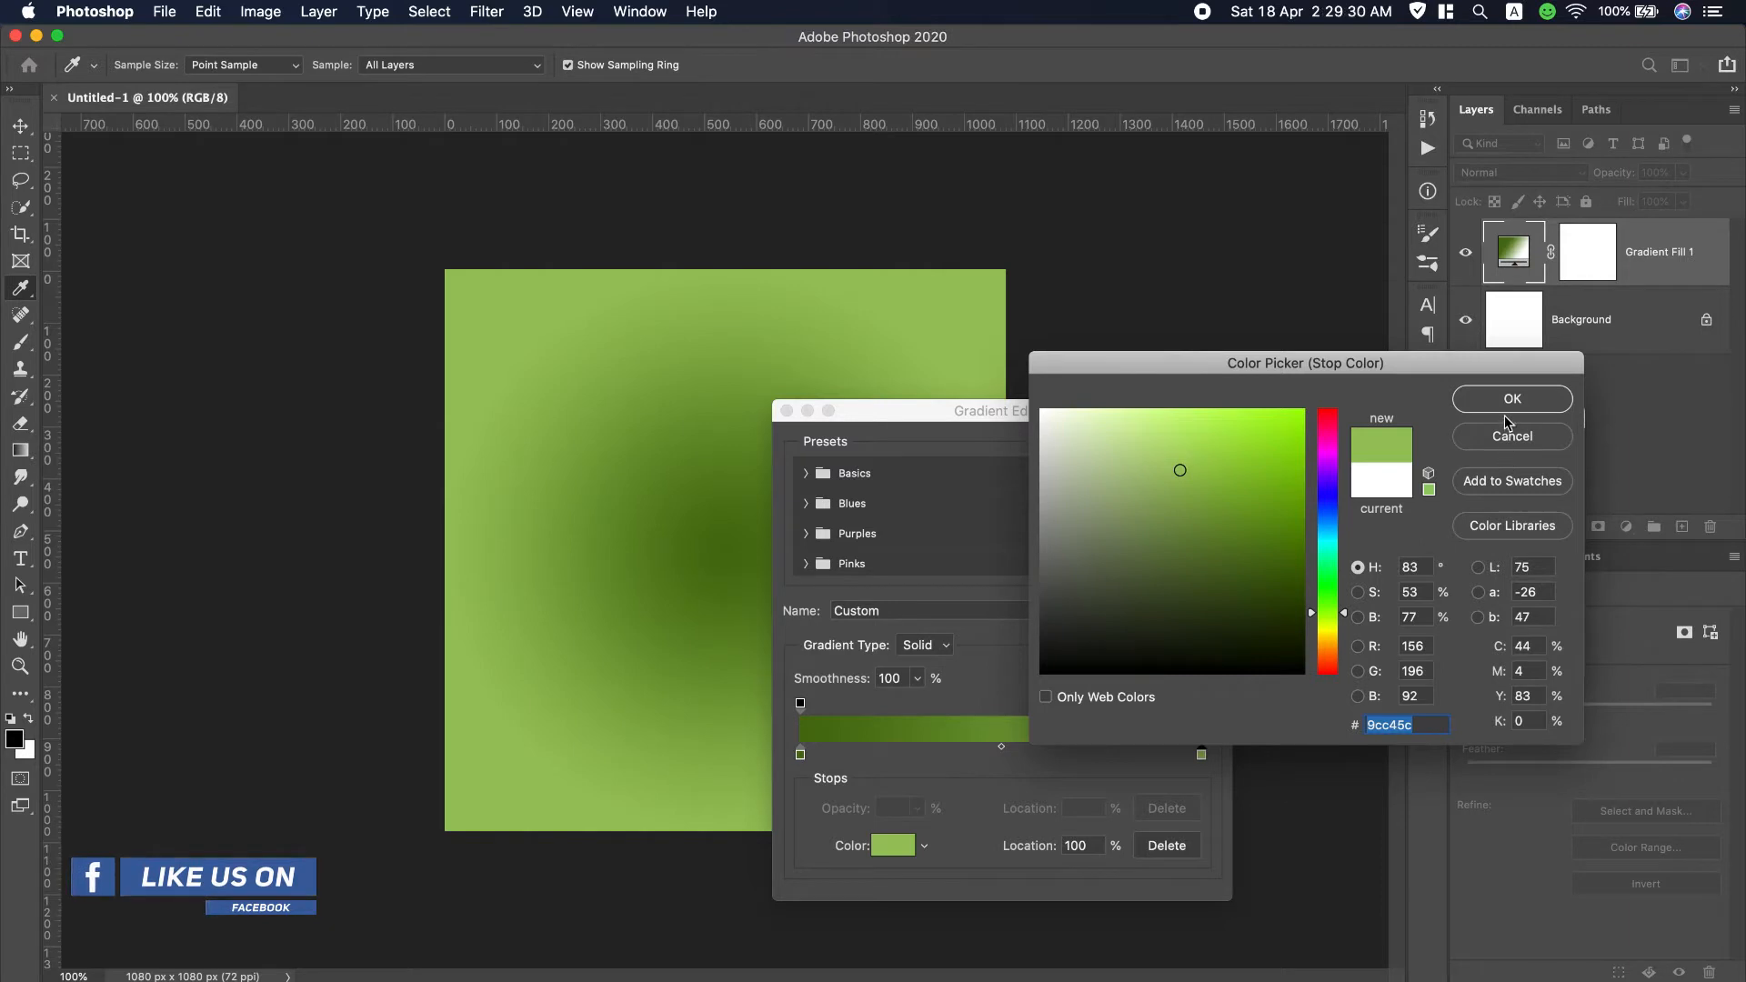
left_click(1238, 446)
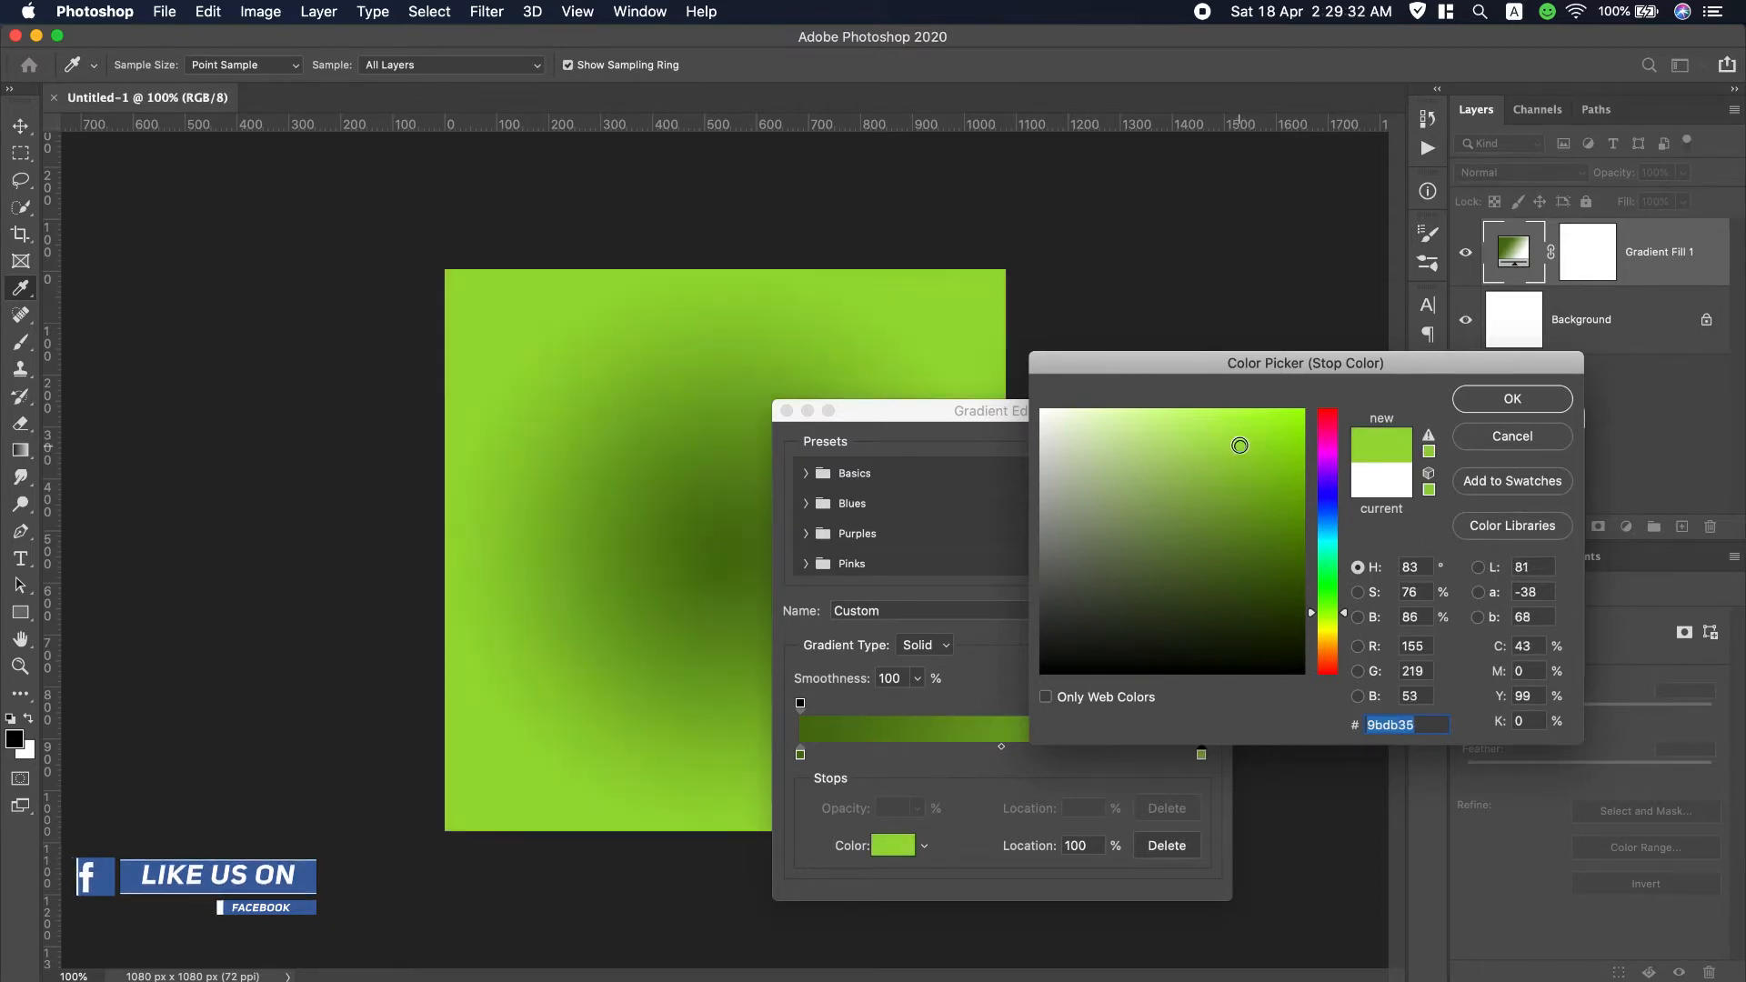
left_click(1221, 461)
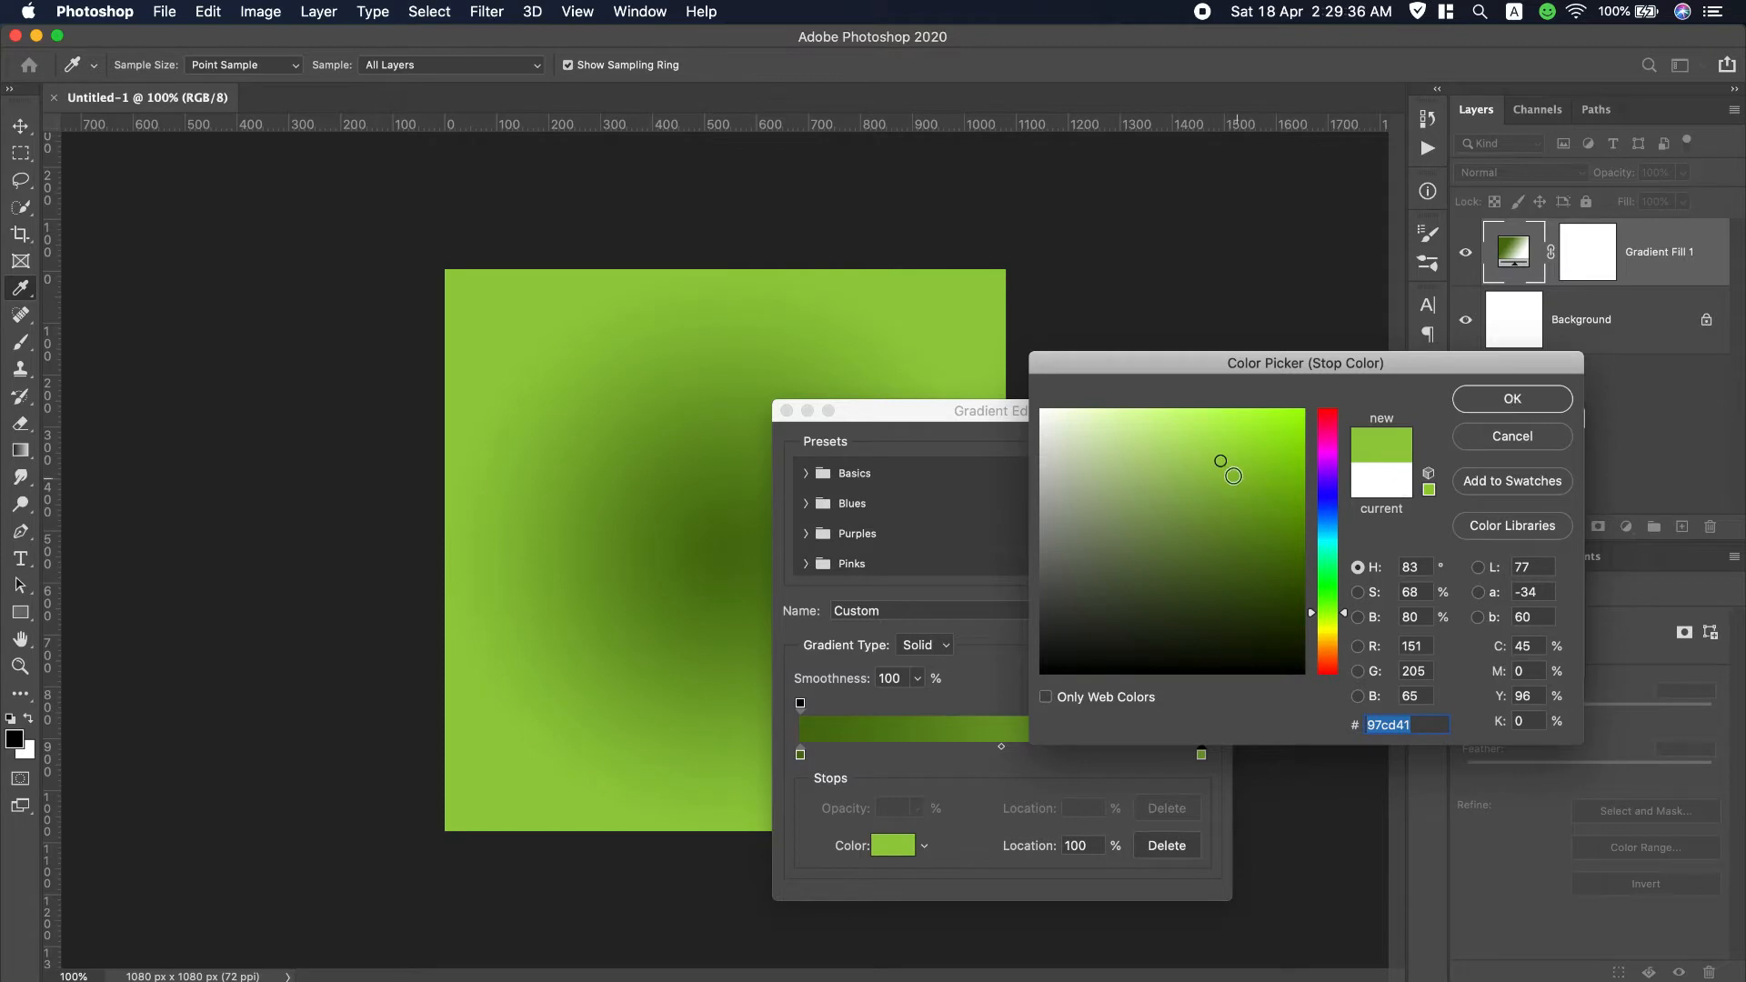
mouse_move(1221, 463)
left_mouse_down()
mouse_move(1228, 485)
mouse_move(1209, 460)
mouse_move(1158, 488)
mouse_move(1130, 464)
left_mouse_up()
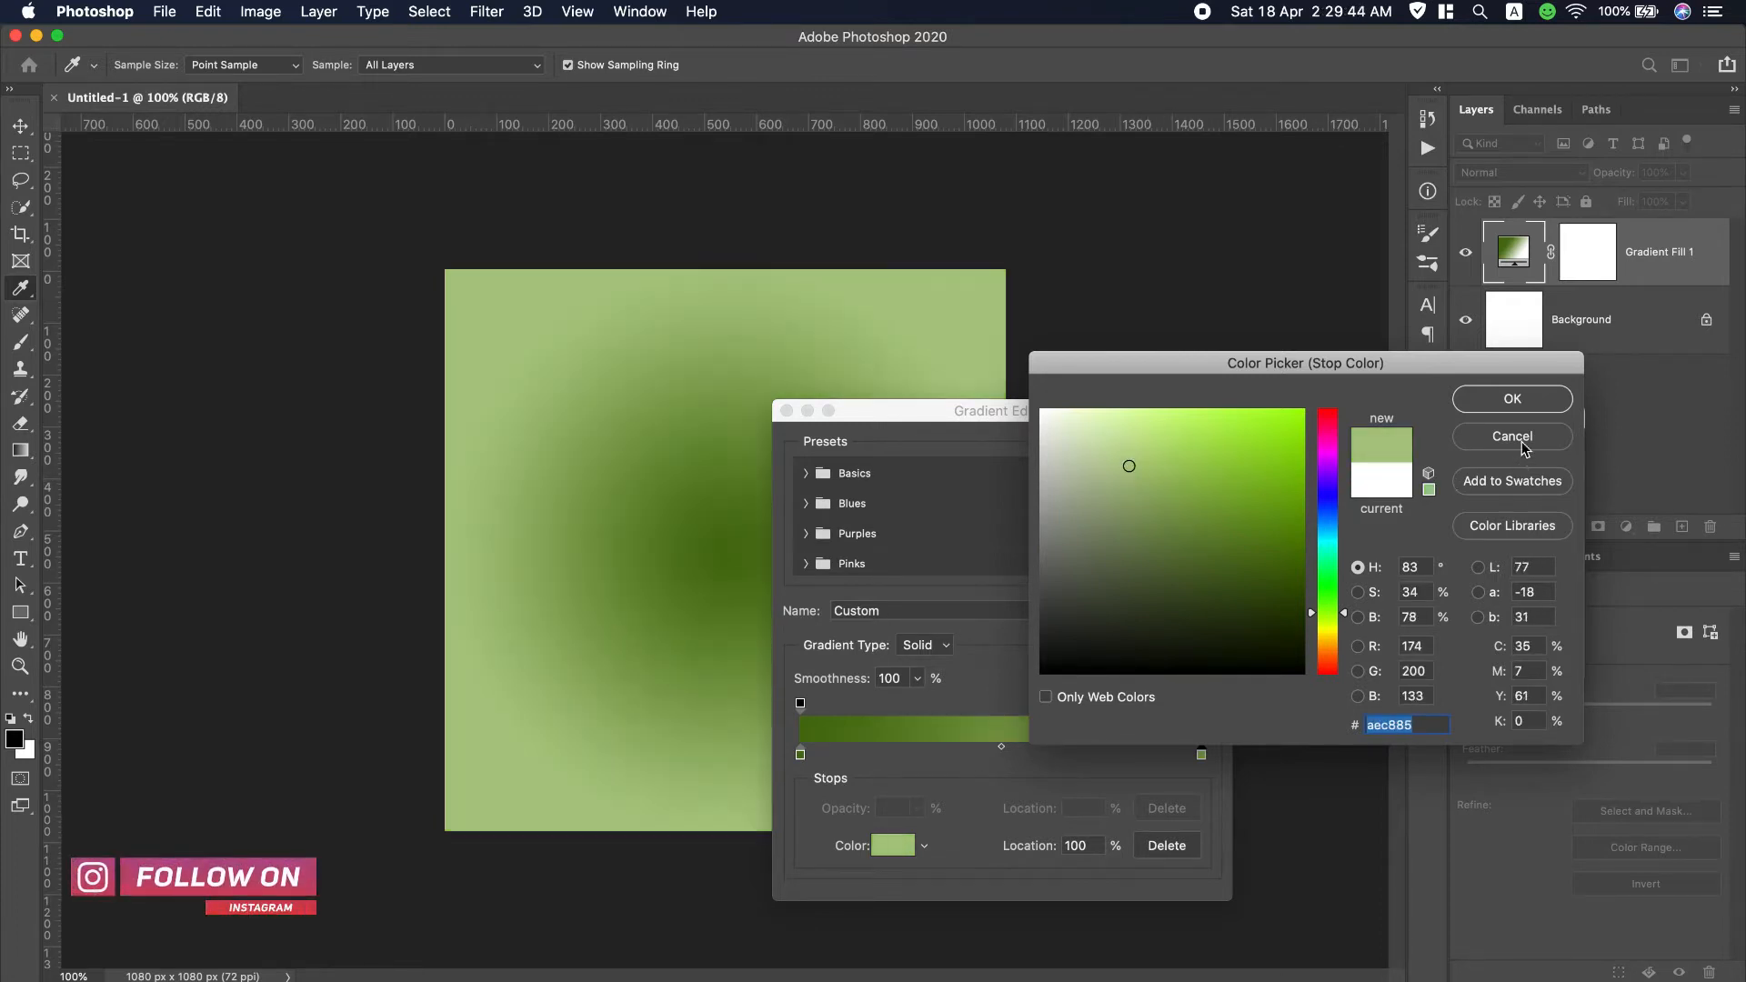
left_click(1513, 399)
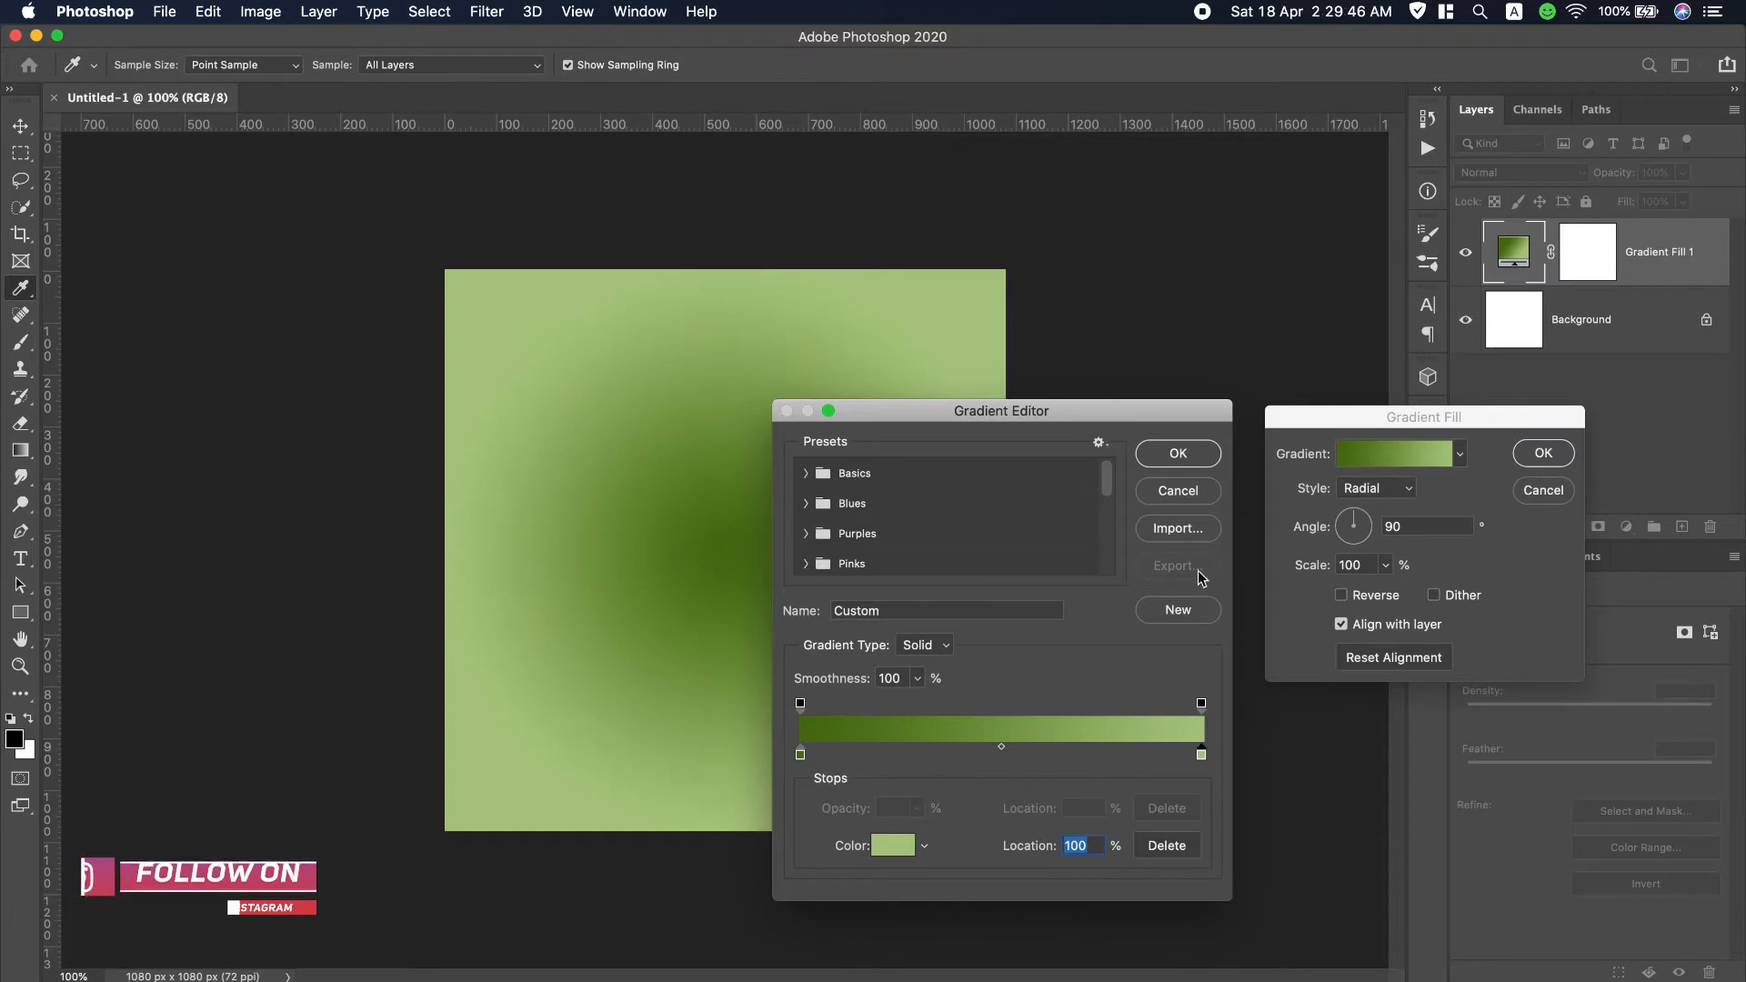
left_click(1205, 462)
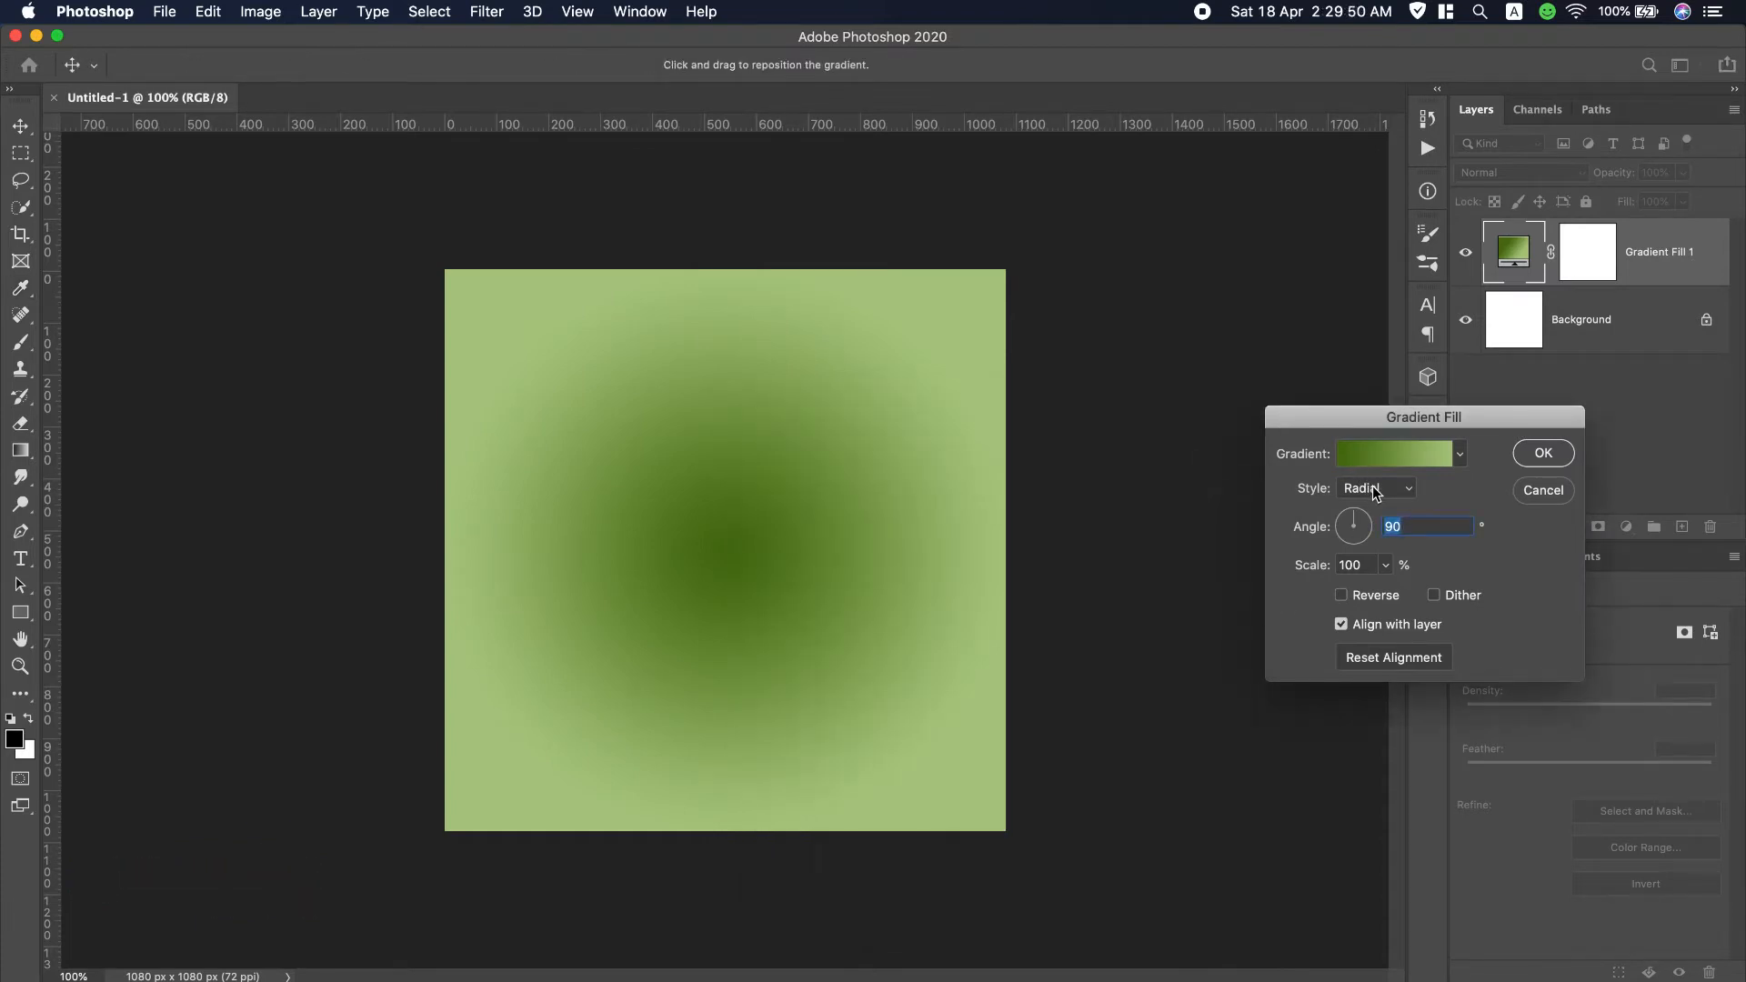
Reverse the radial gradient, scale it to 133%, and apply the gradient fill.
left_click(1343, 595)
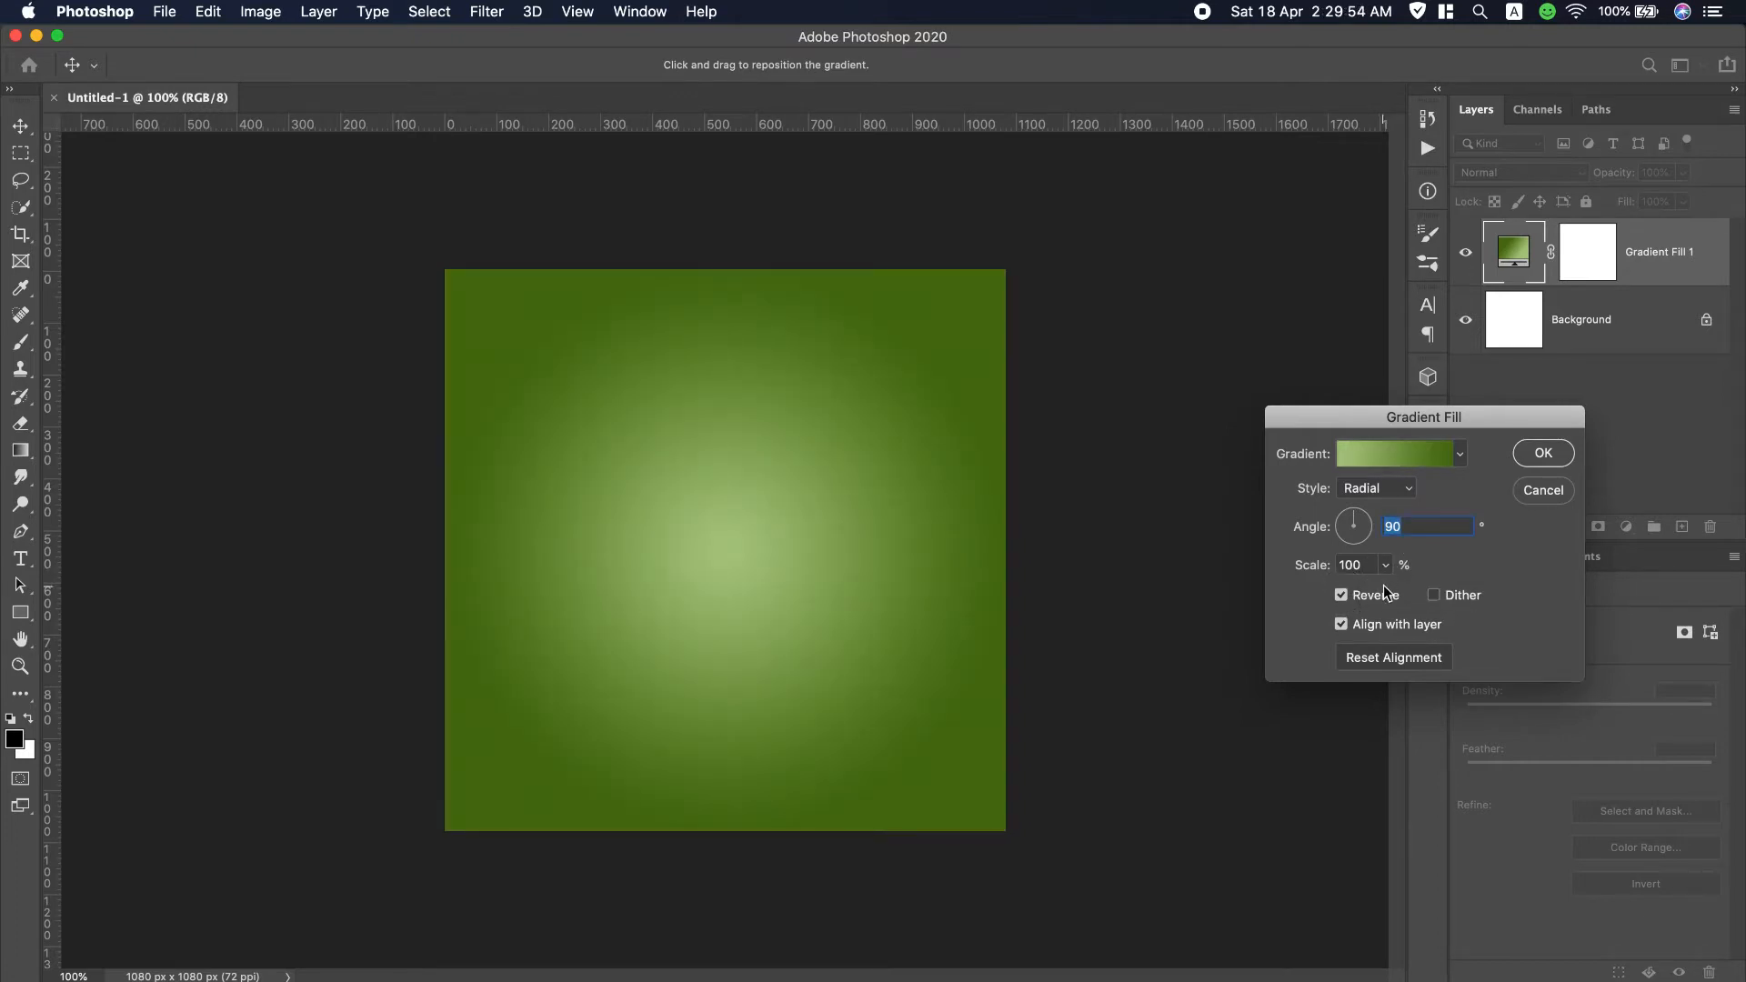
left_click(1385, 565)
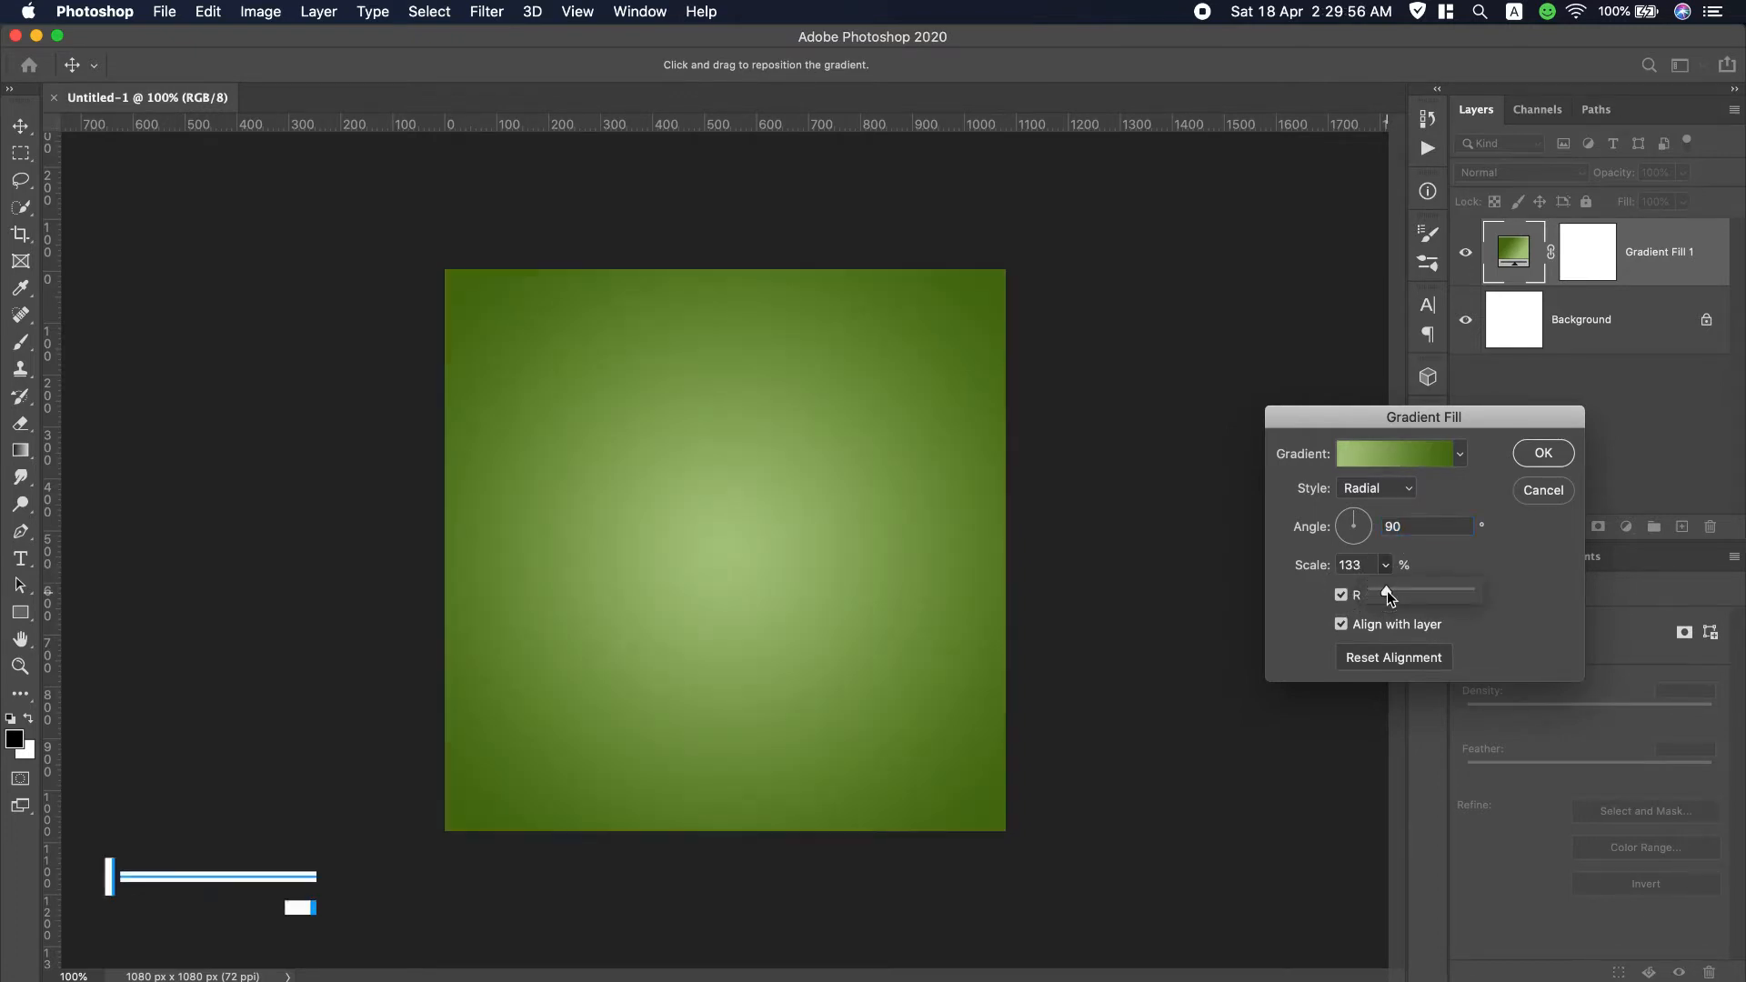
left_click(1562, 455)
left_click(1562, 456)
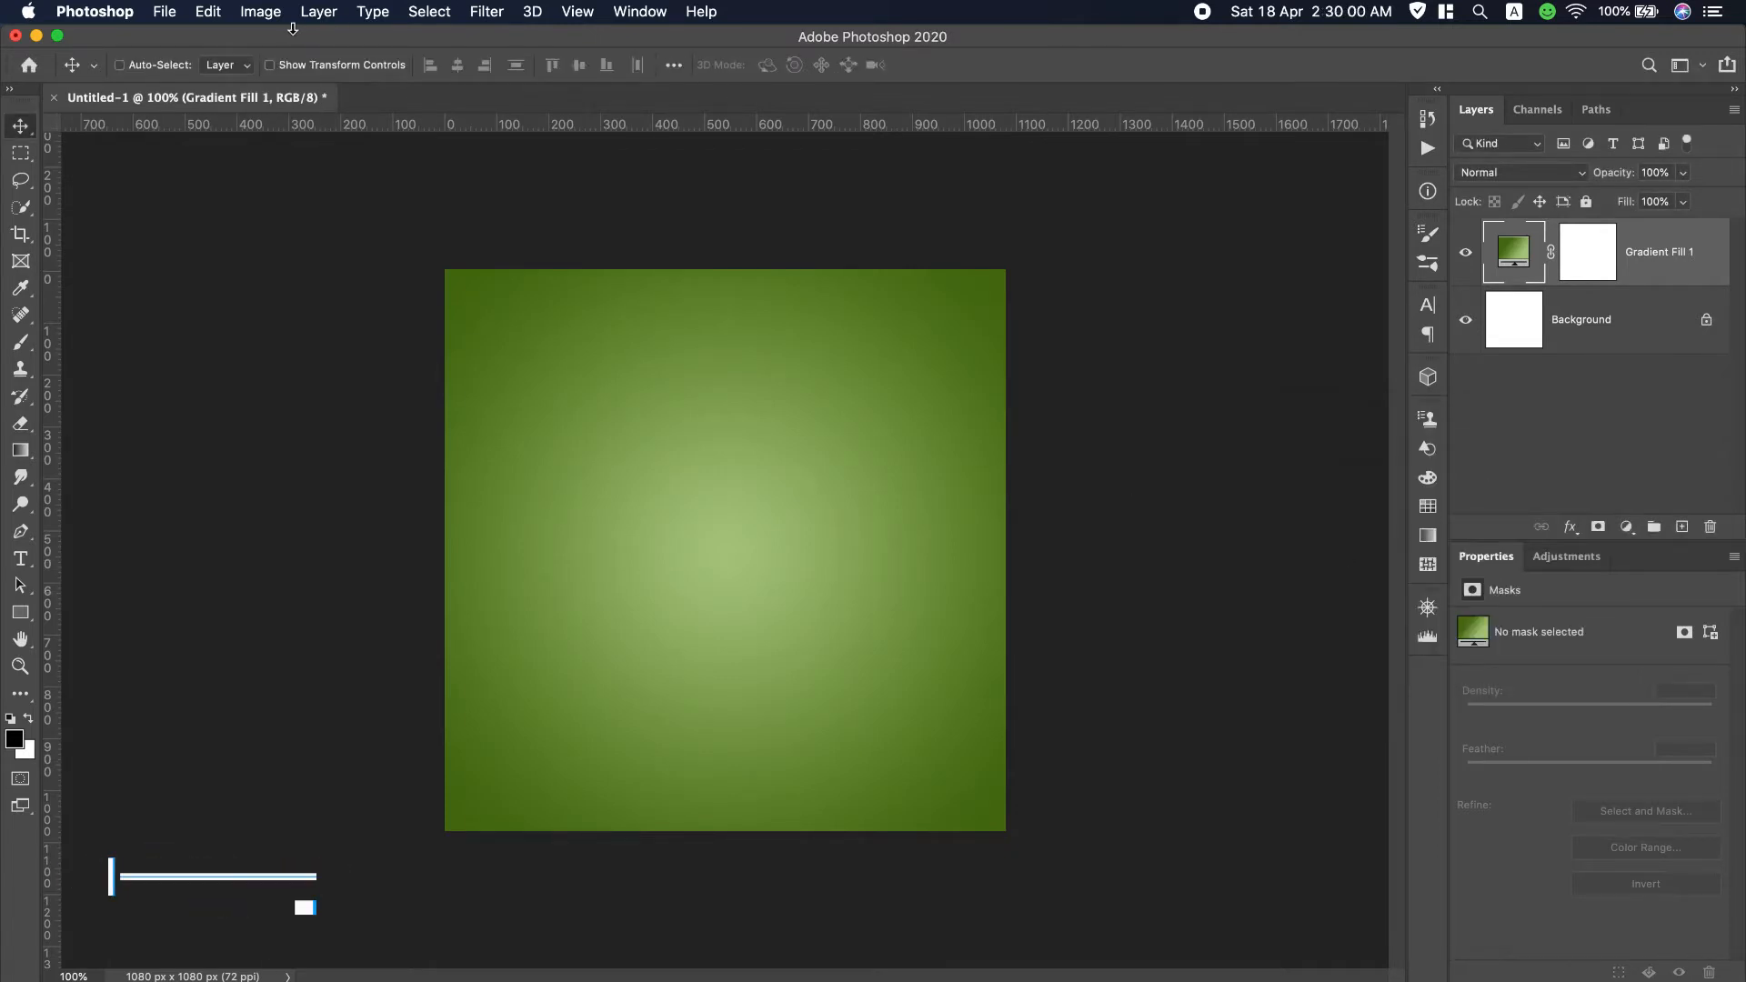
Place the abstract-line background JPEG as an embedded image and enlarge it to about 367% so it covers the whole canvas.
left_click(167, 13)
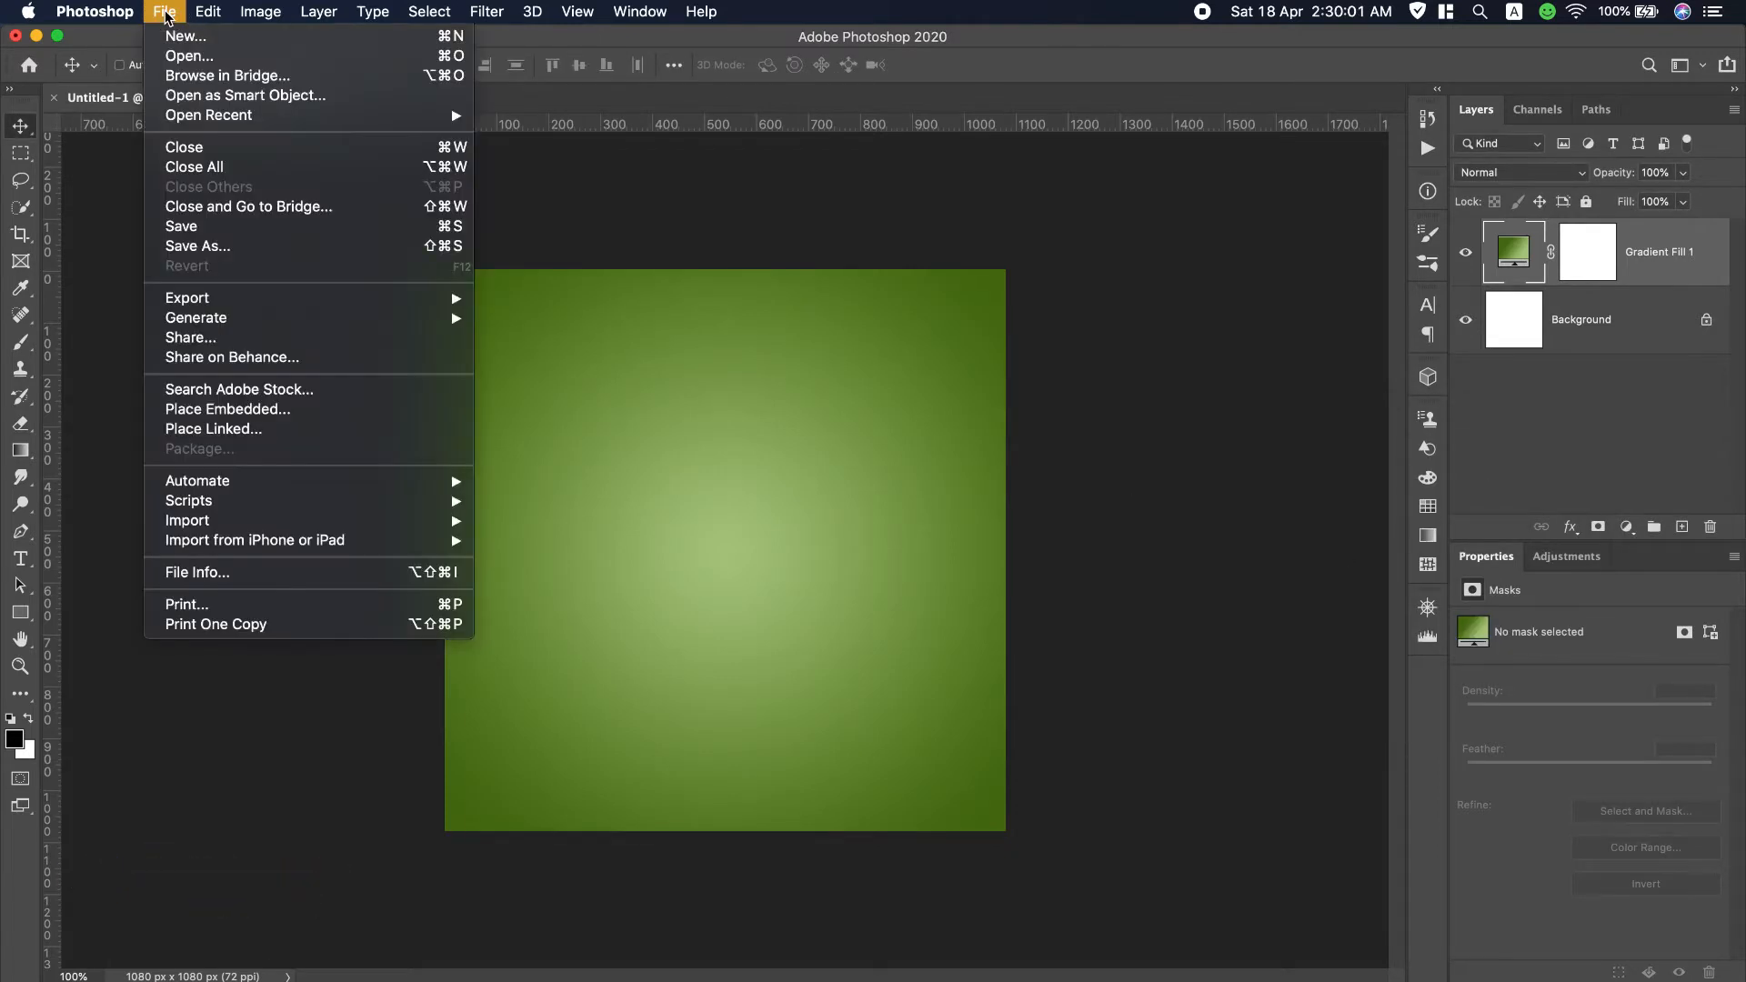
left_click(255, 412)
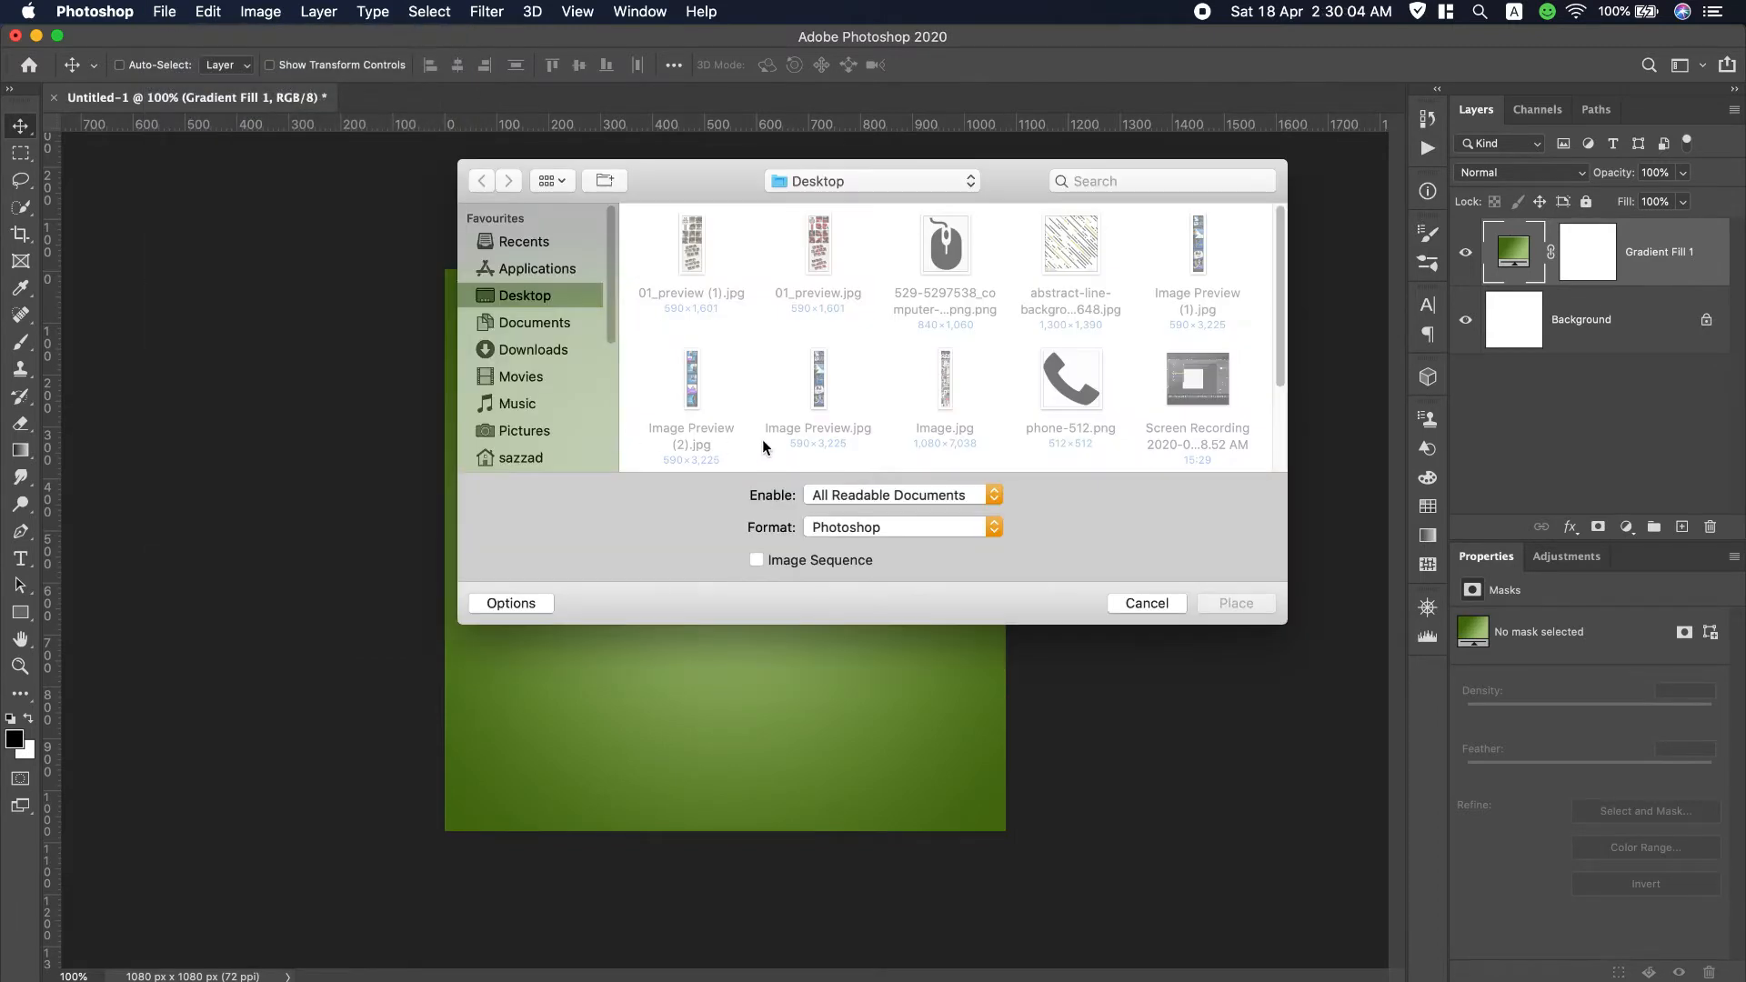
double_click(1053, 277)
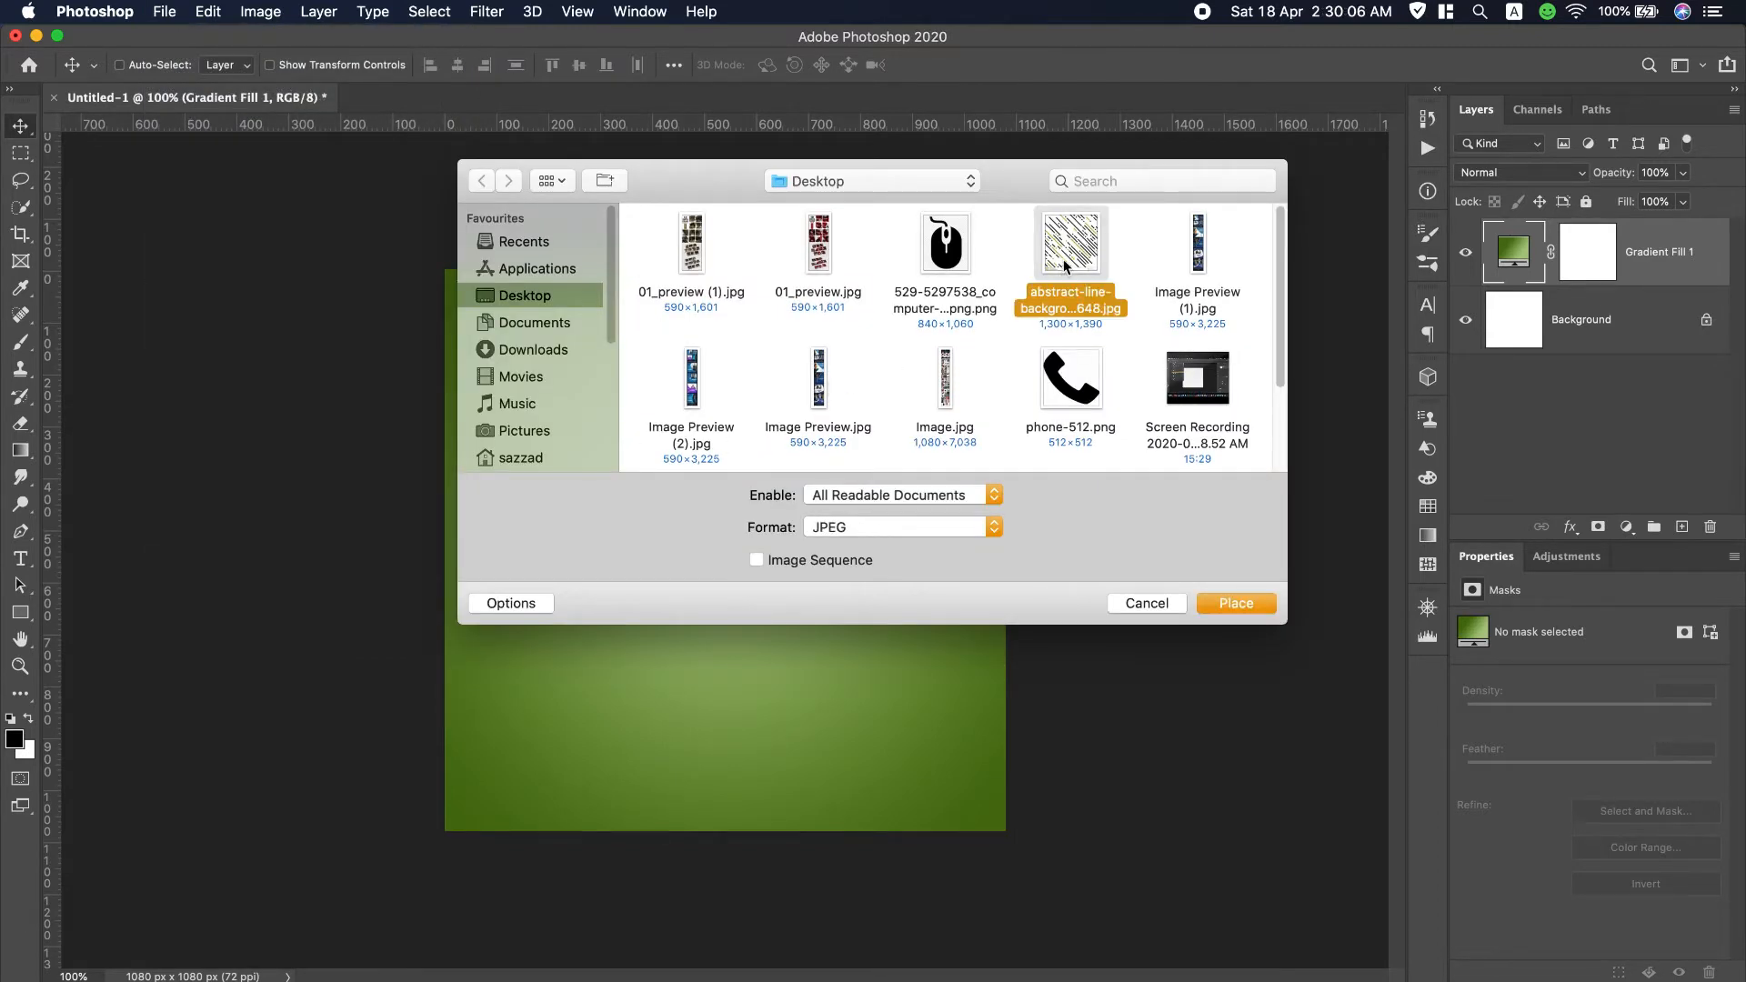
left_click_drag(642, 459, 402, 265)
left_click_drag(803, 635, 1022, 889)
left_click_drag(792, 684, 779, 690)
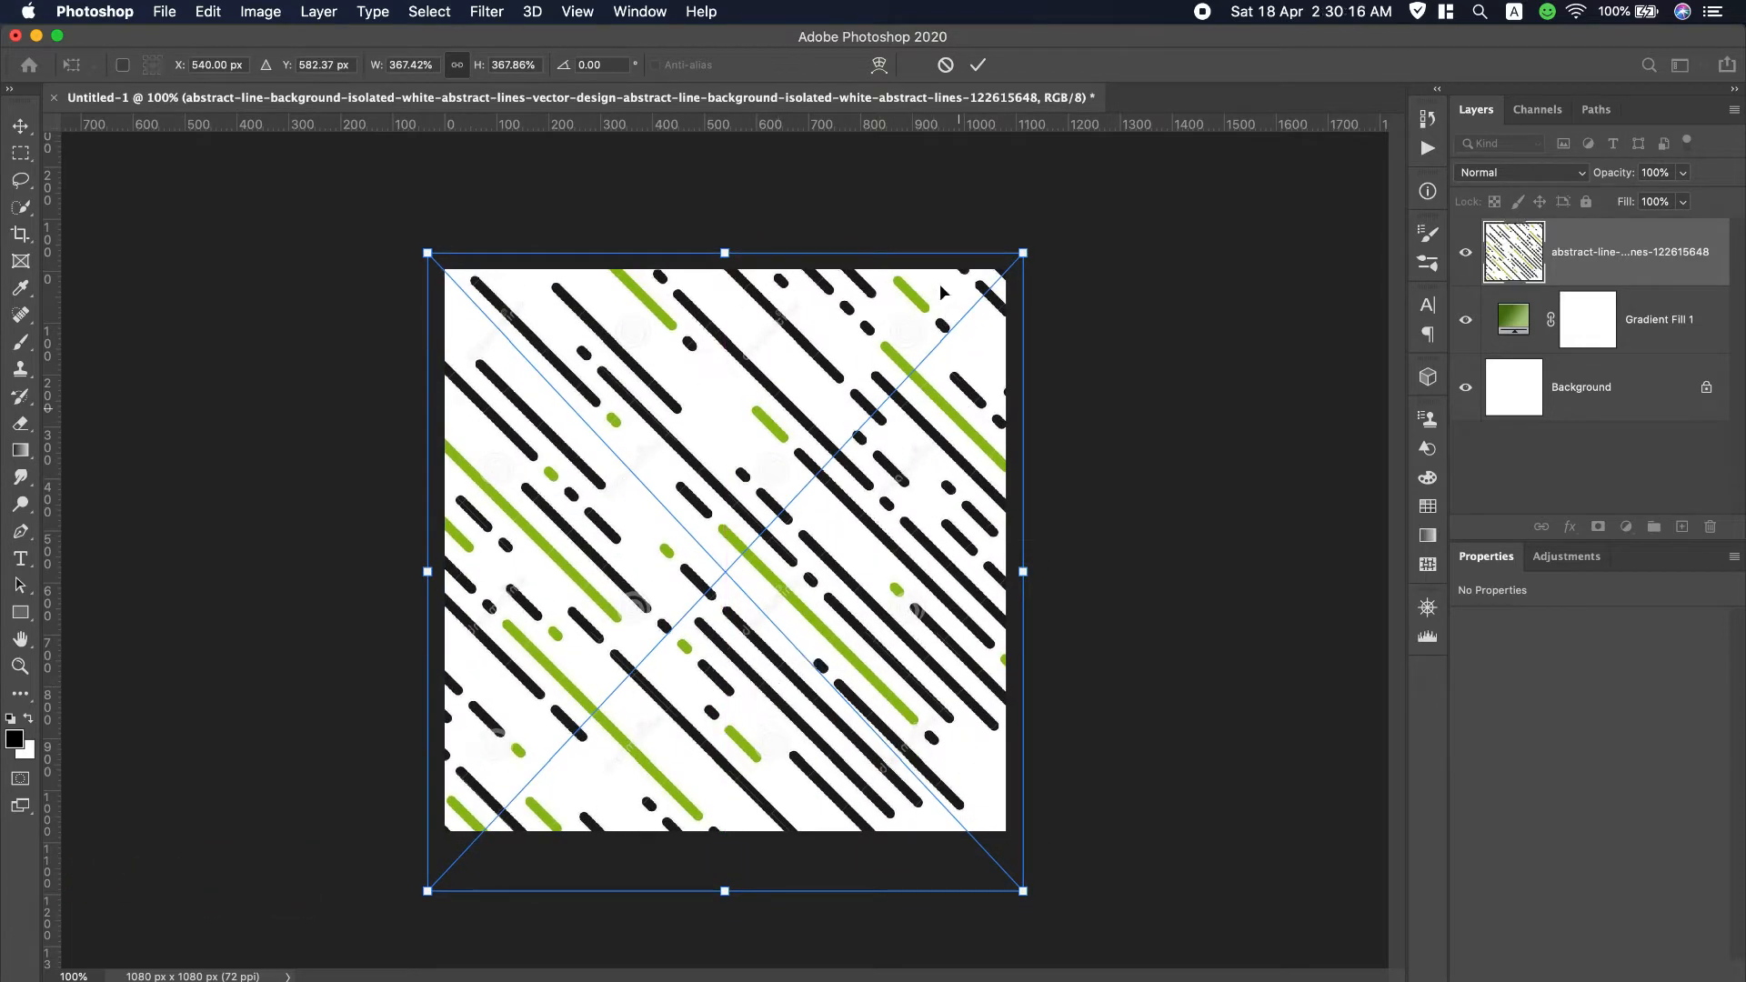
left_click(978, 64)
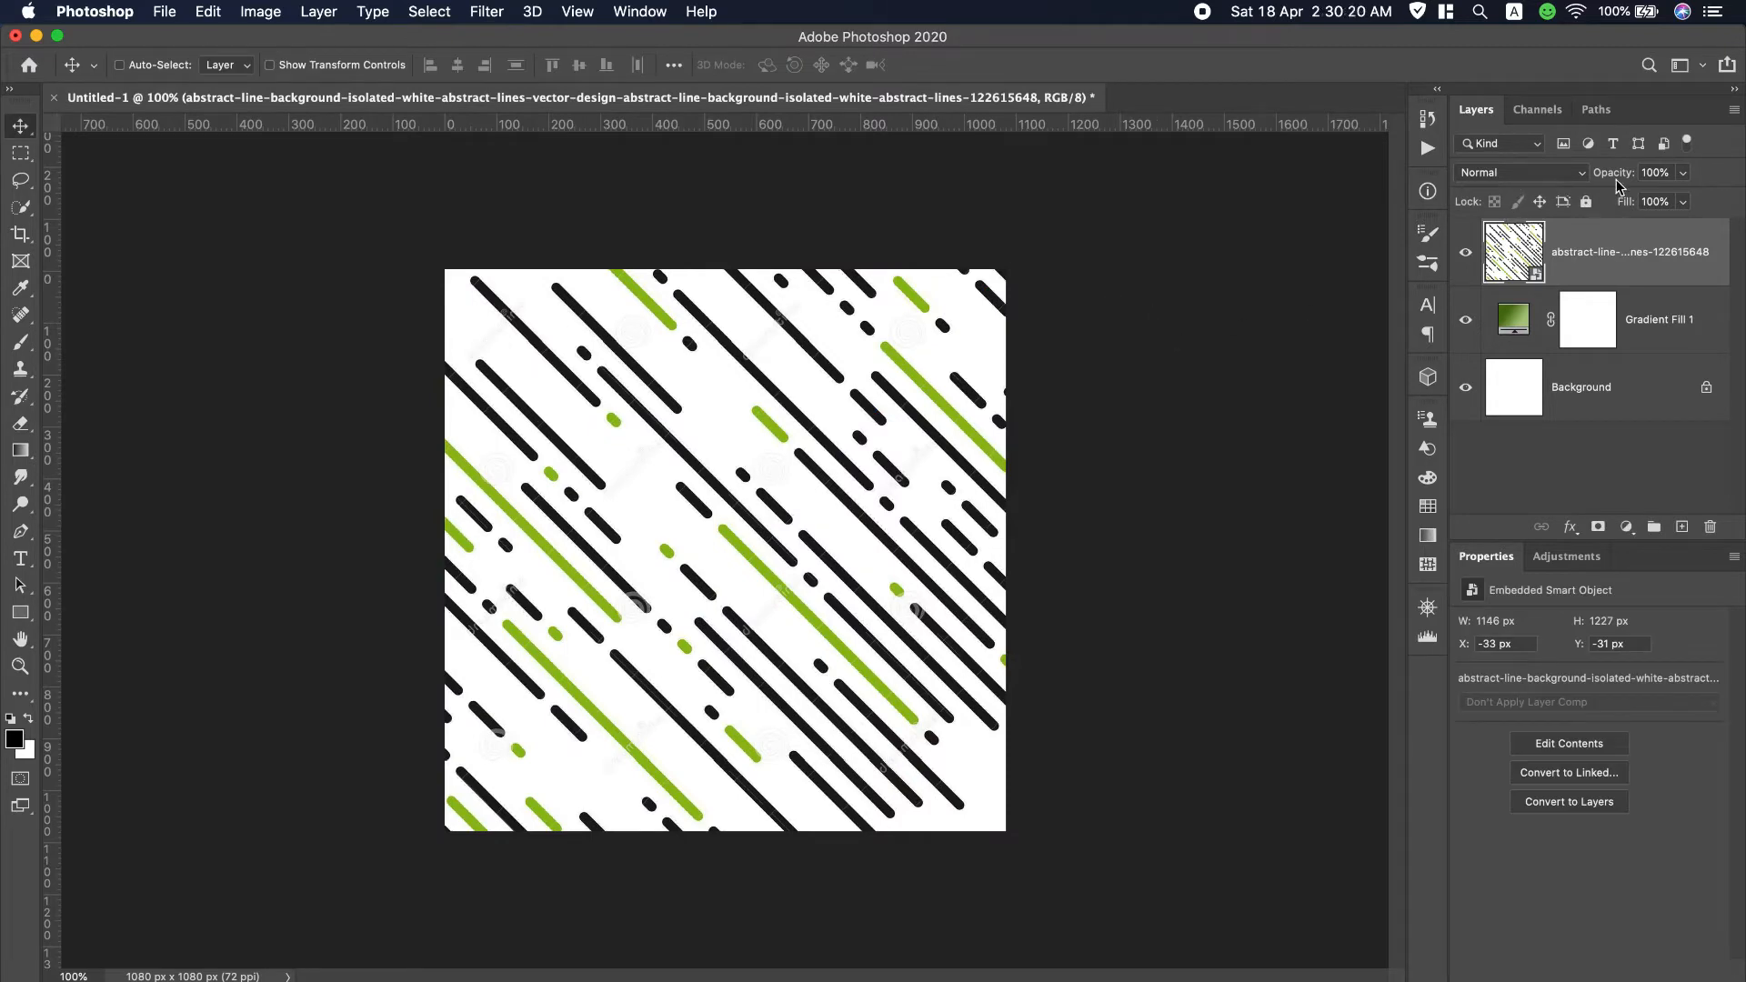
Fade the abstract-line layer by lowering its fill to 4% and its opacity to 51%, keeping the Normal blend mode.
left_click(1574, 175)
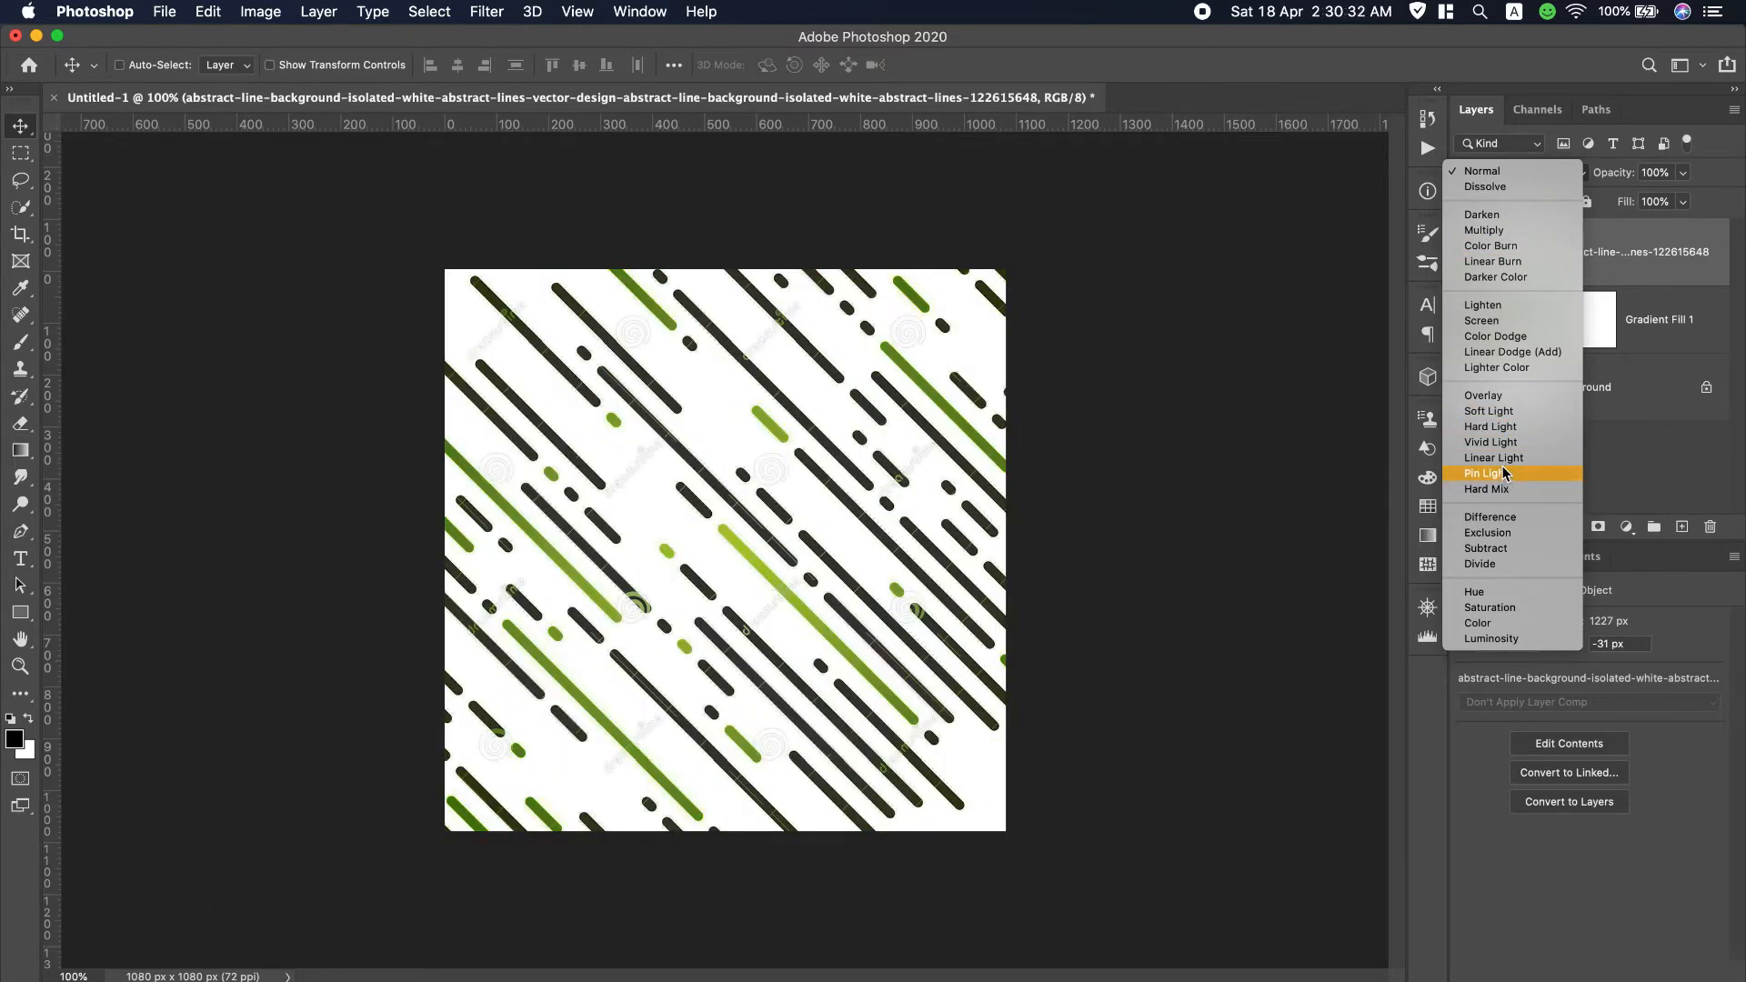
left_click(1698, 438)
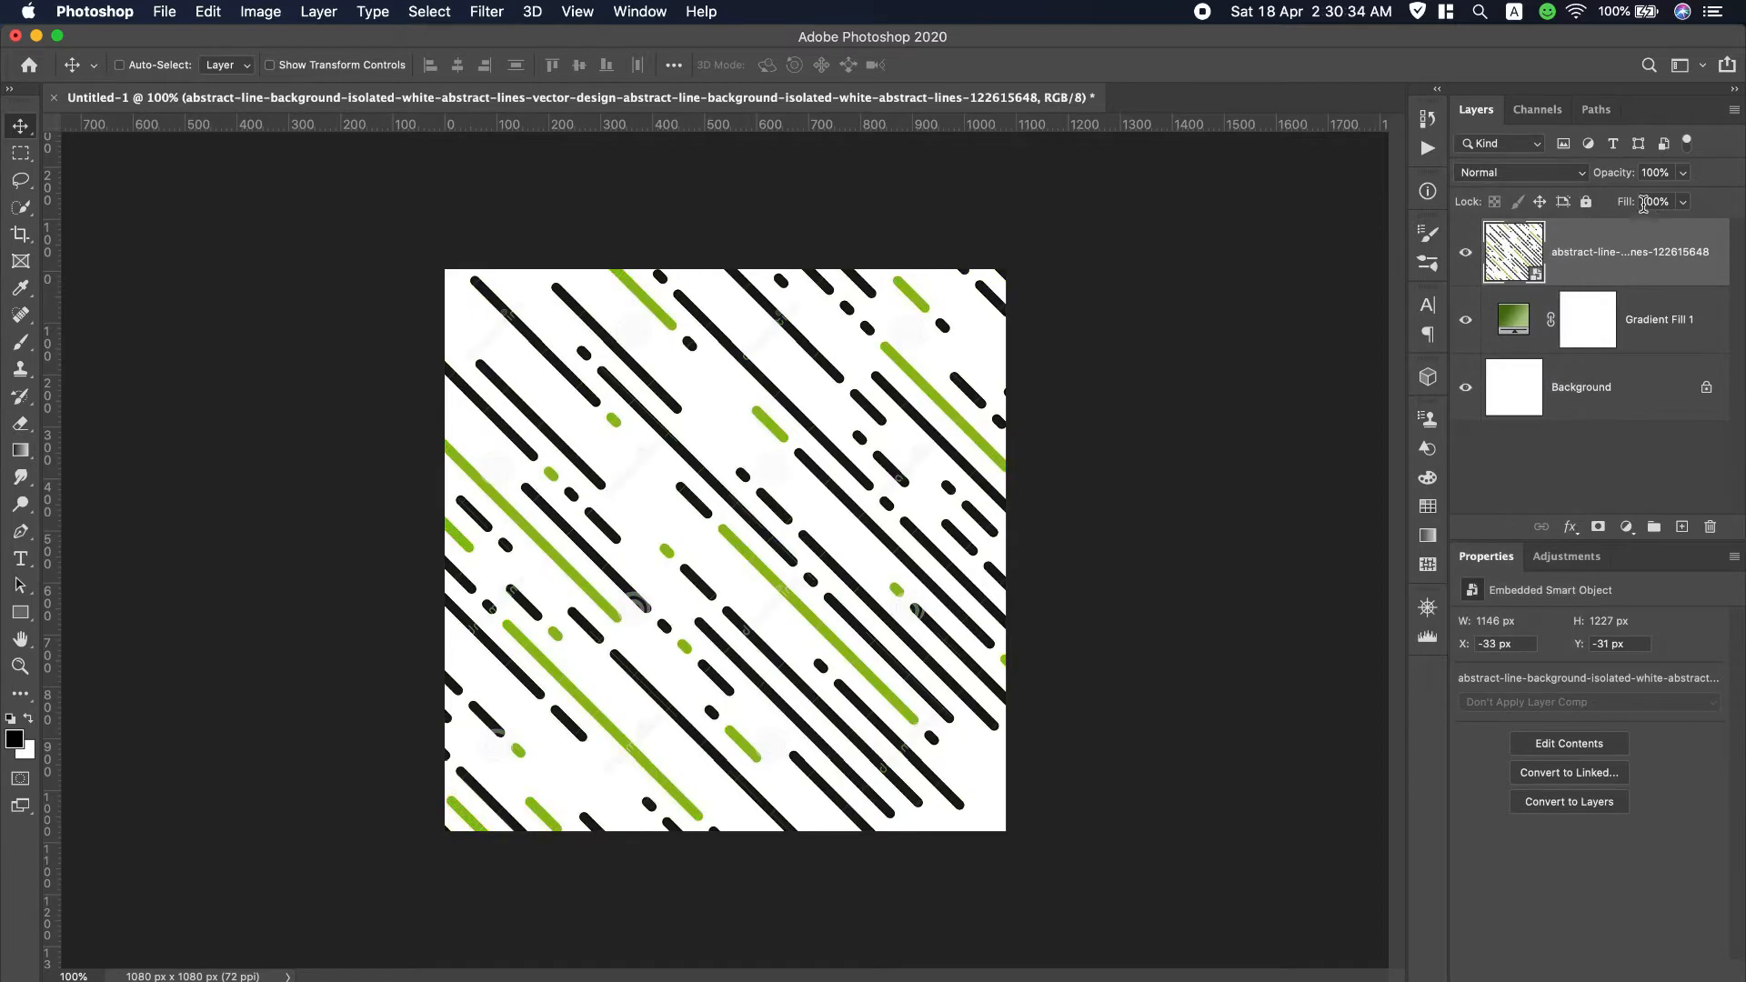
left_click_drag(1629, 207, 1529, 205)
left_click_drag(1629, 184, 1566, 179)
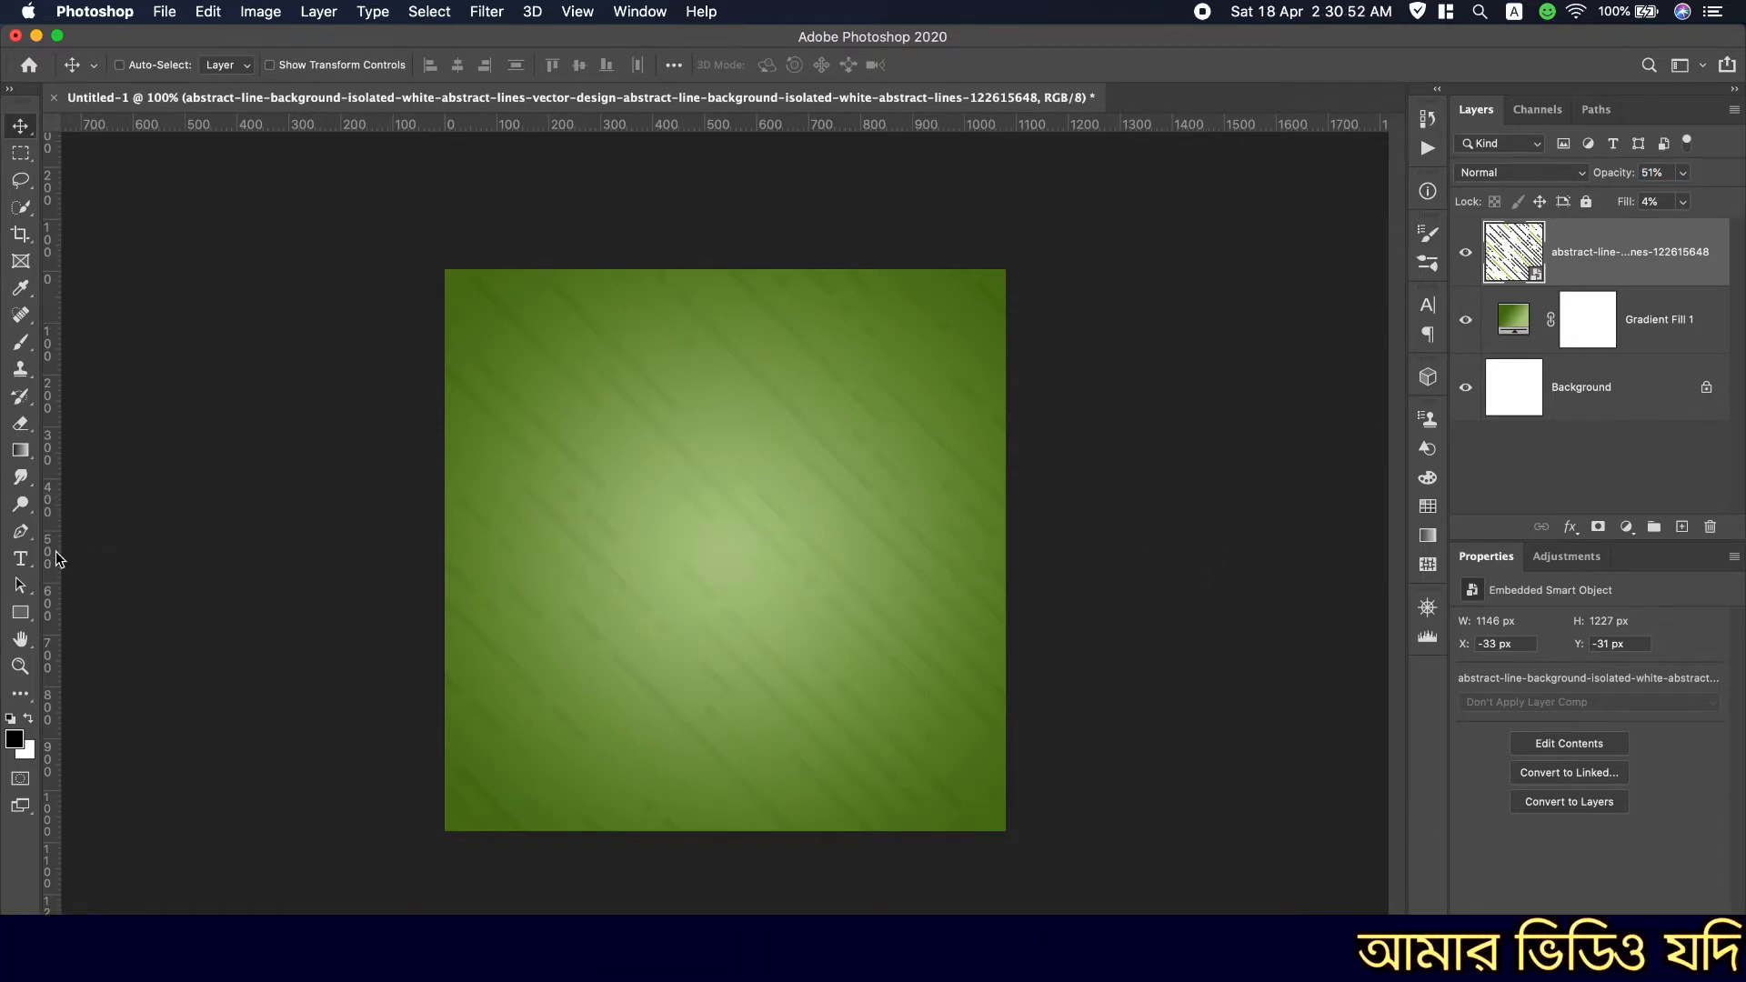
Add vertical guides about 100 px inside the left and right canvas edges and a horizontal guide about 82 px below the top edge.
left_click_drag(51, 553, 955, 619)
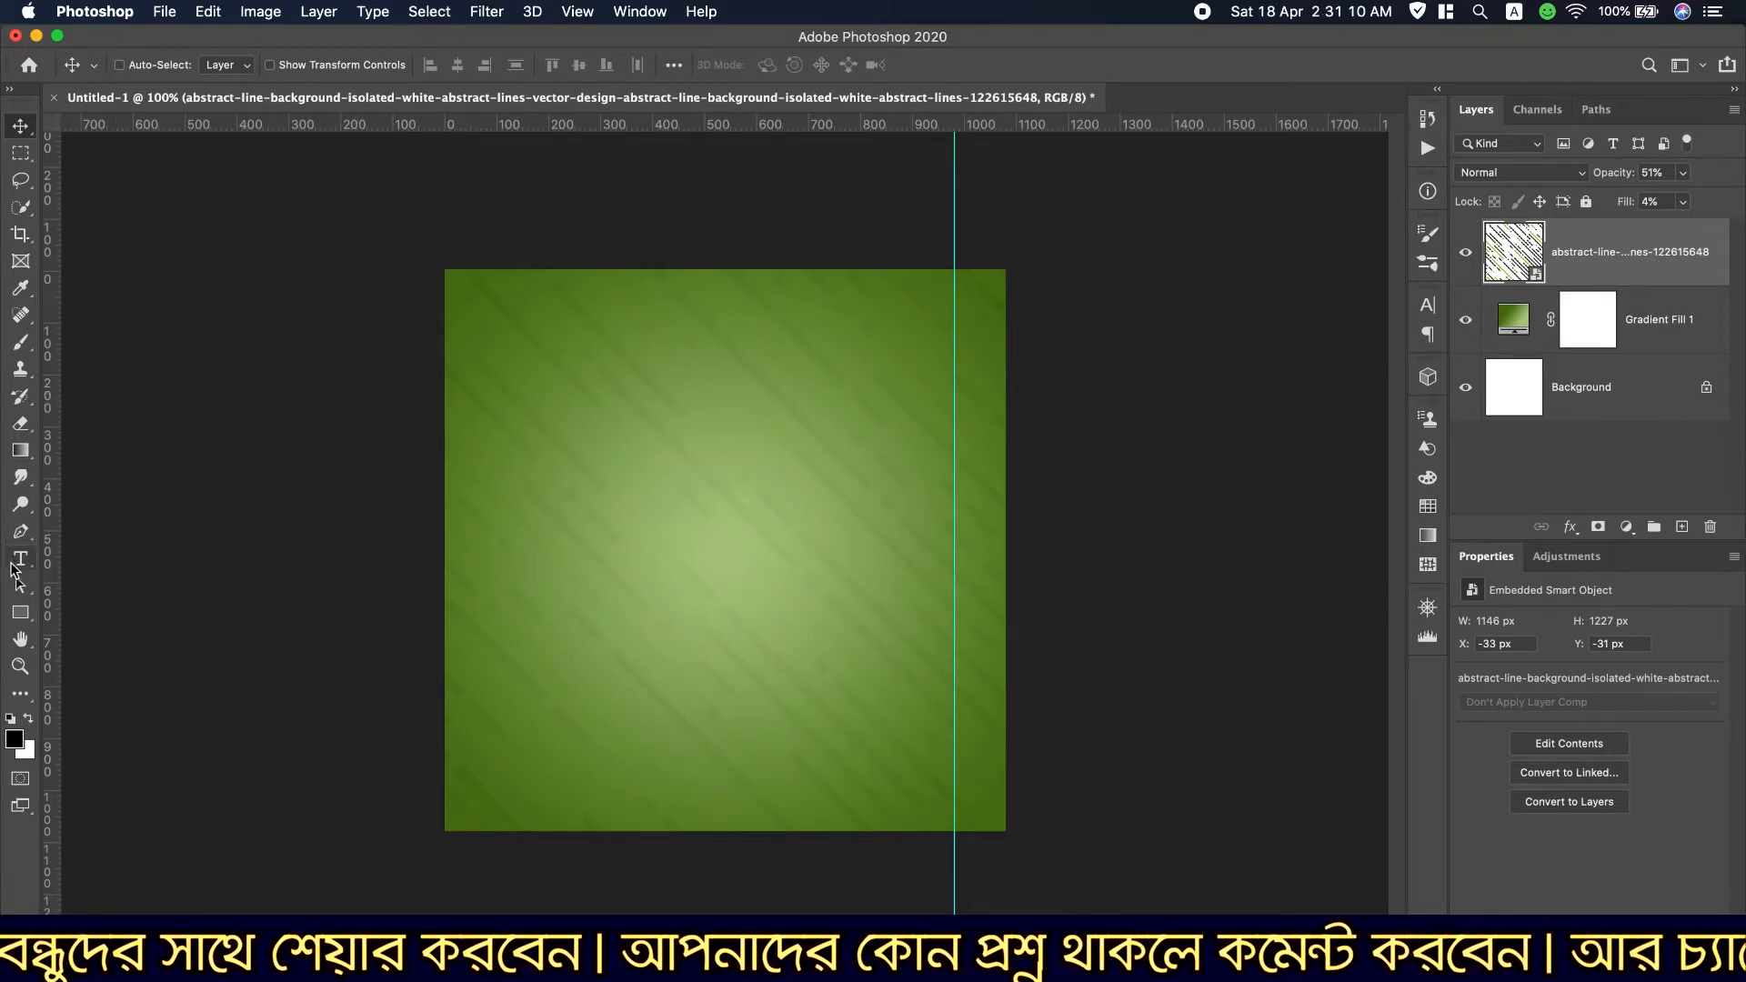
left_click(20, 612)
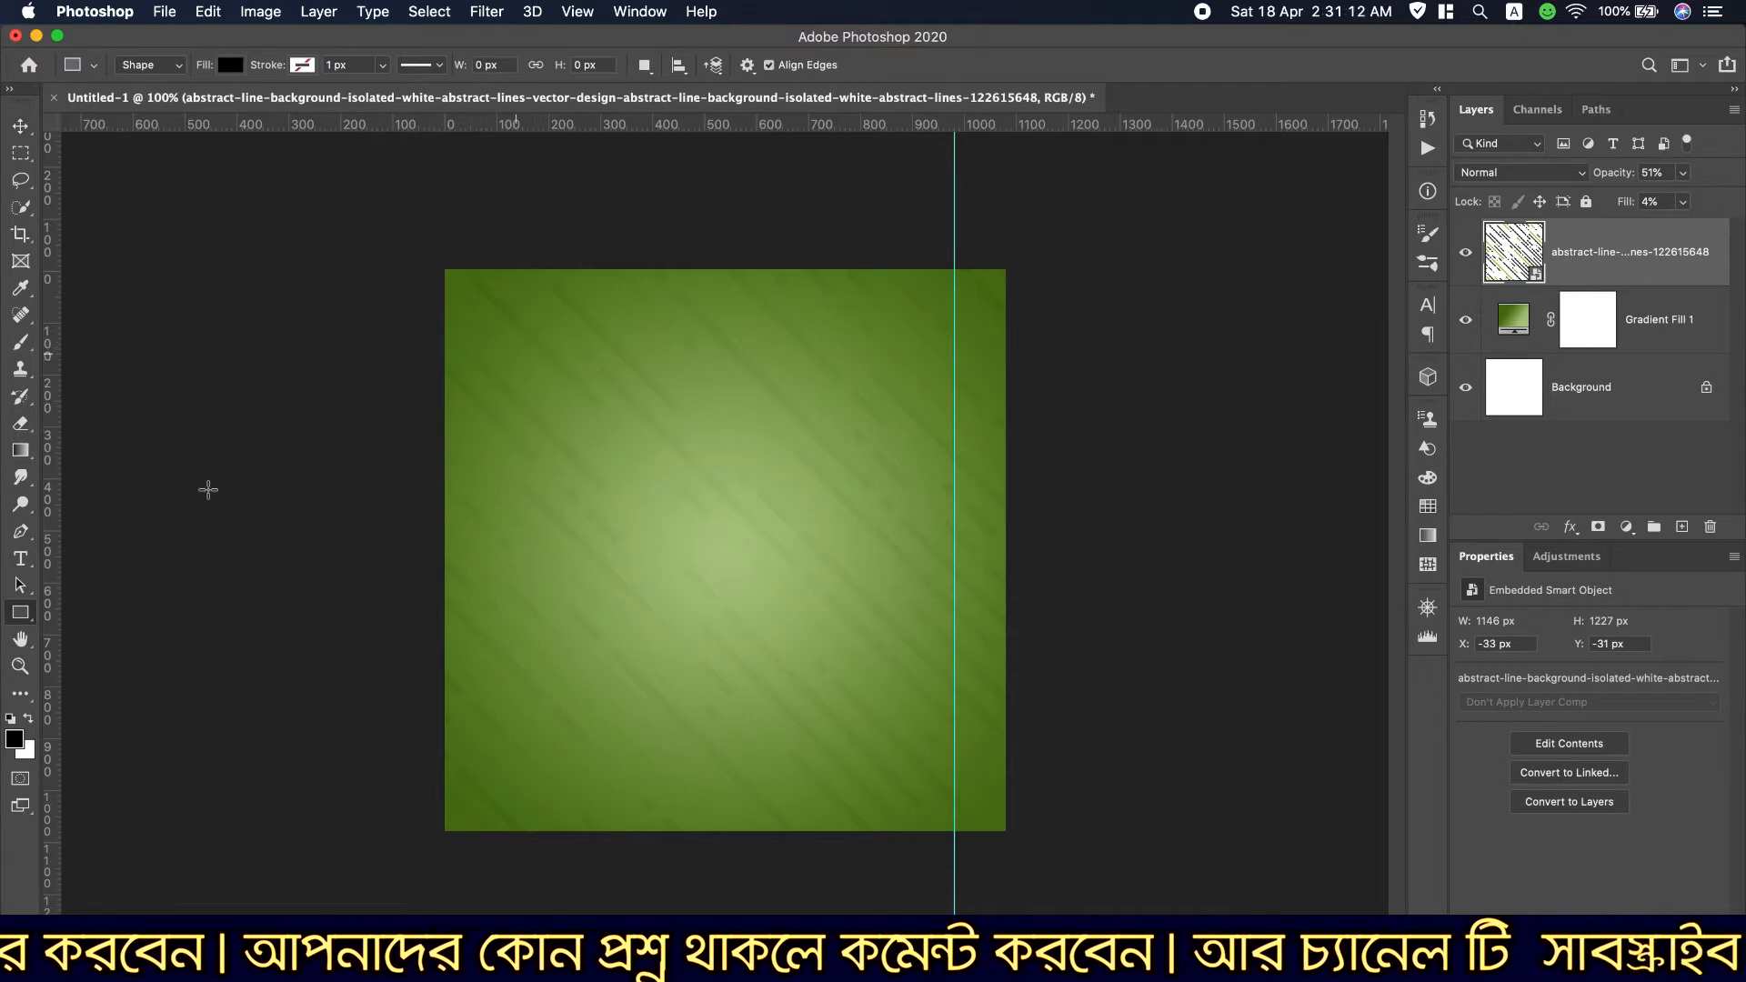
left_click_drag(52, 578, 499, 578)
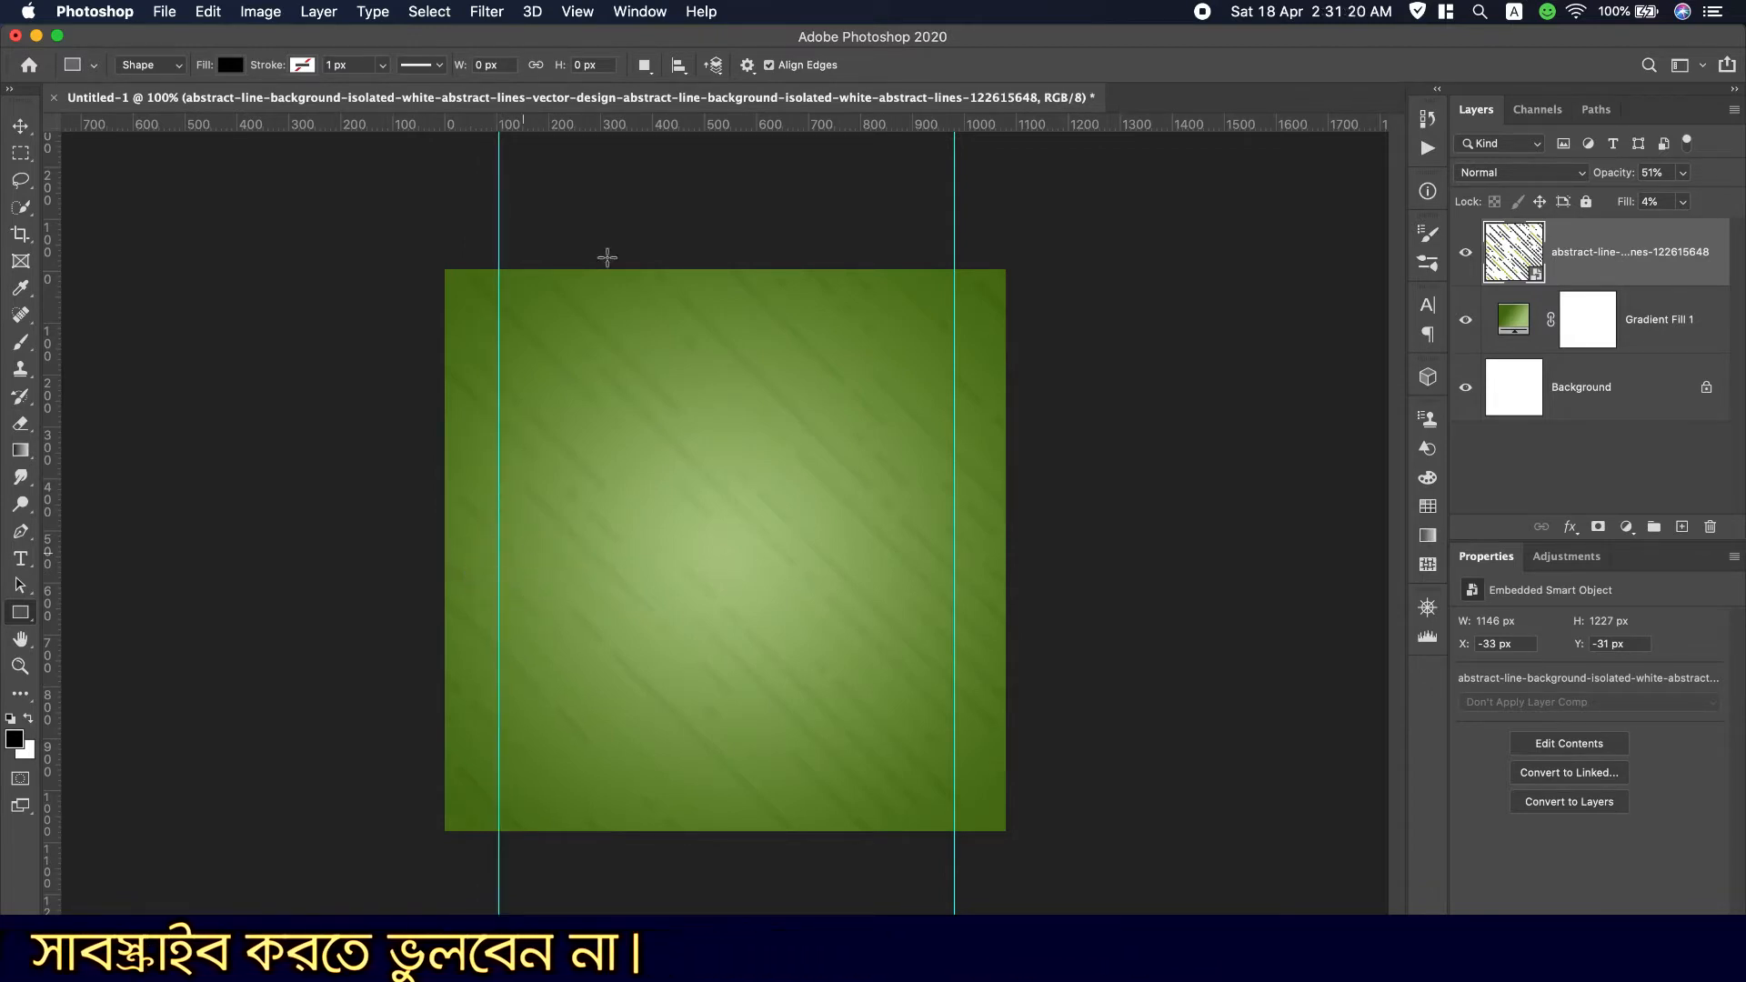
left_click_drag(611, 132, 579, 313)
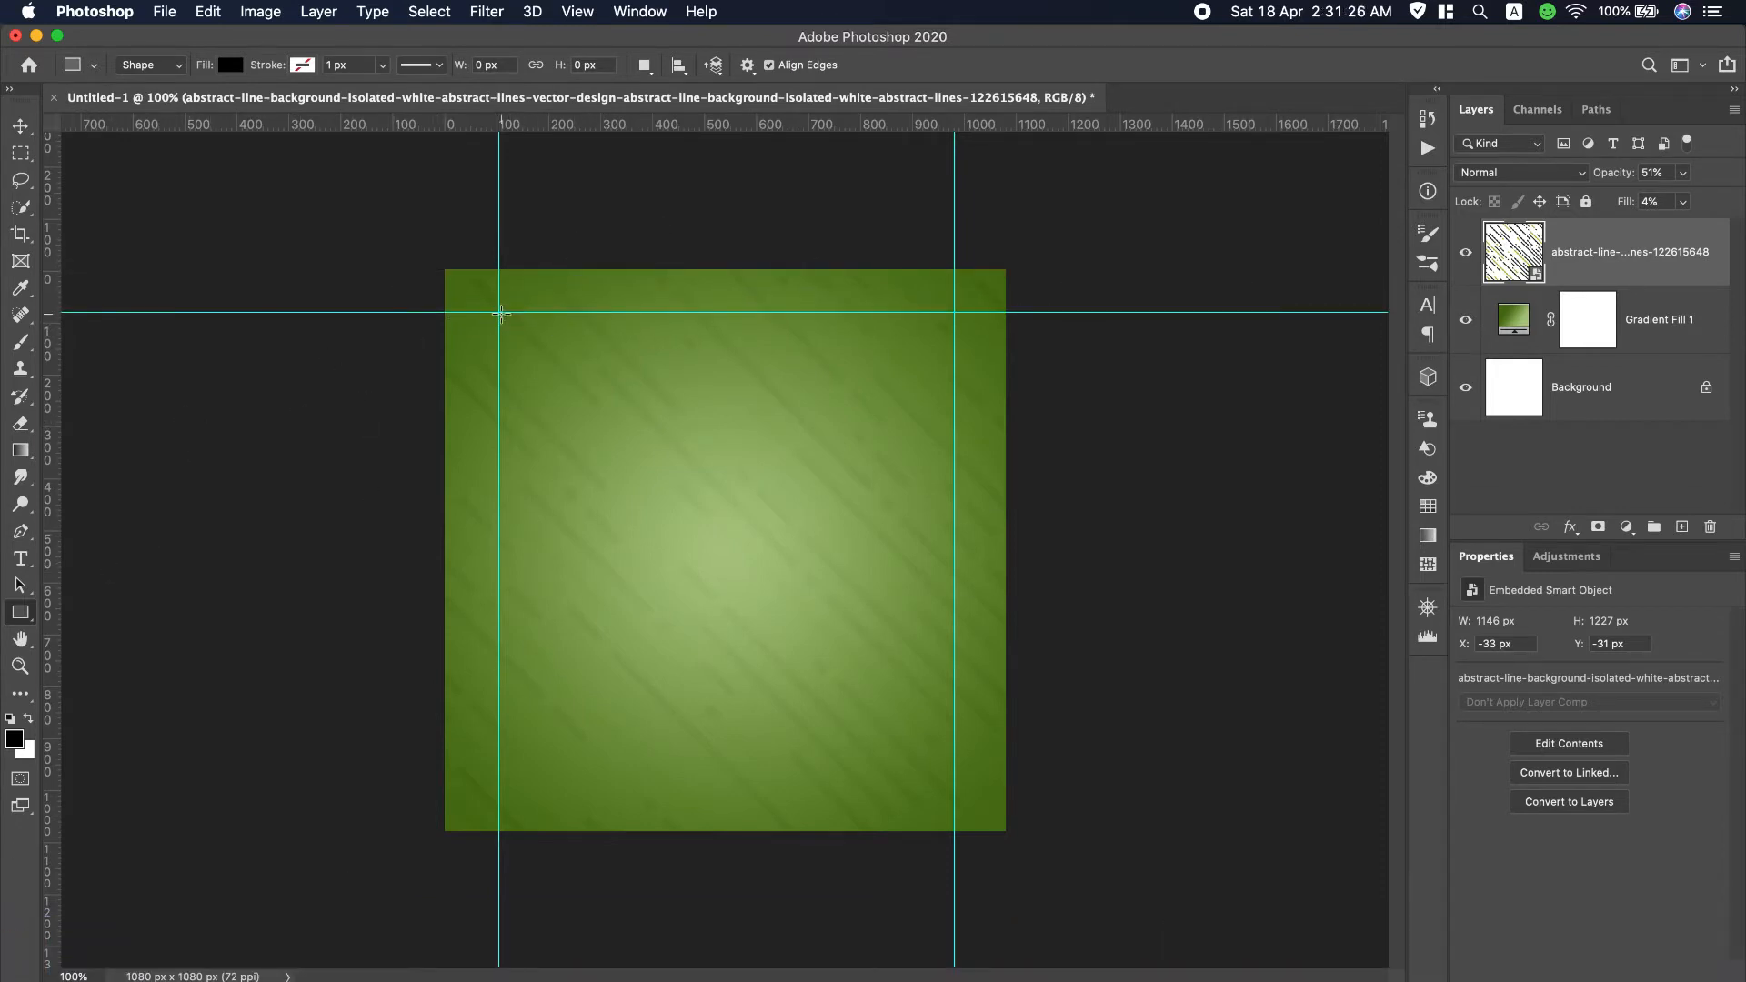
Draw a white rectangle about 22 × 76 px at the upper-left guide intersection and duplicate it flush against its right side.
left_click_drag(499, 313, 510, 351)
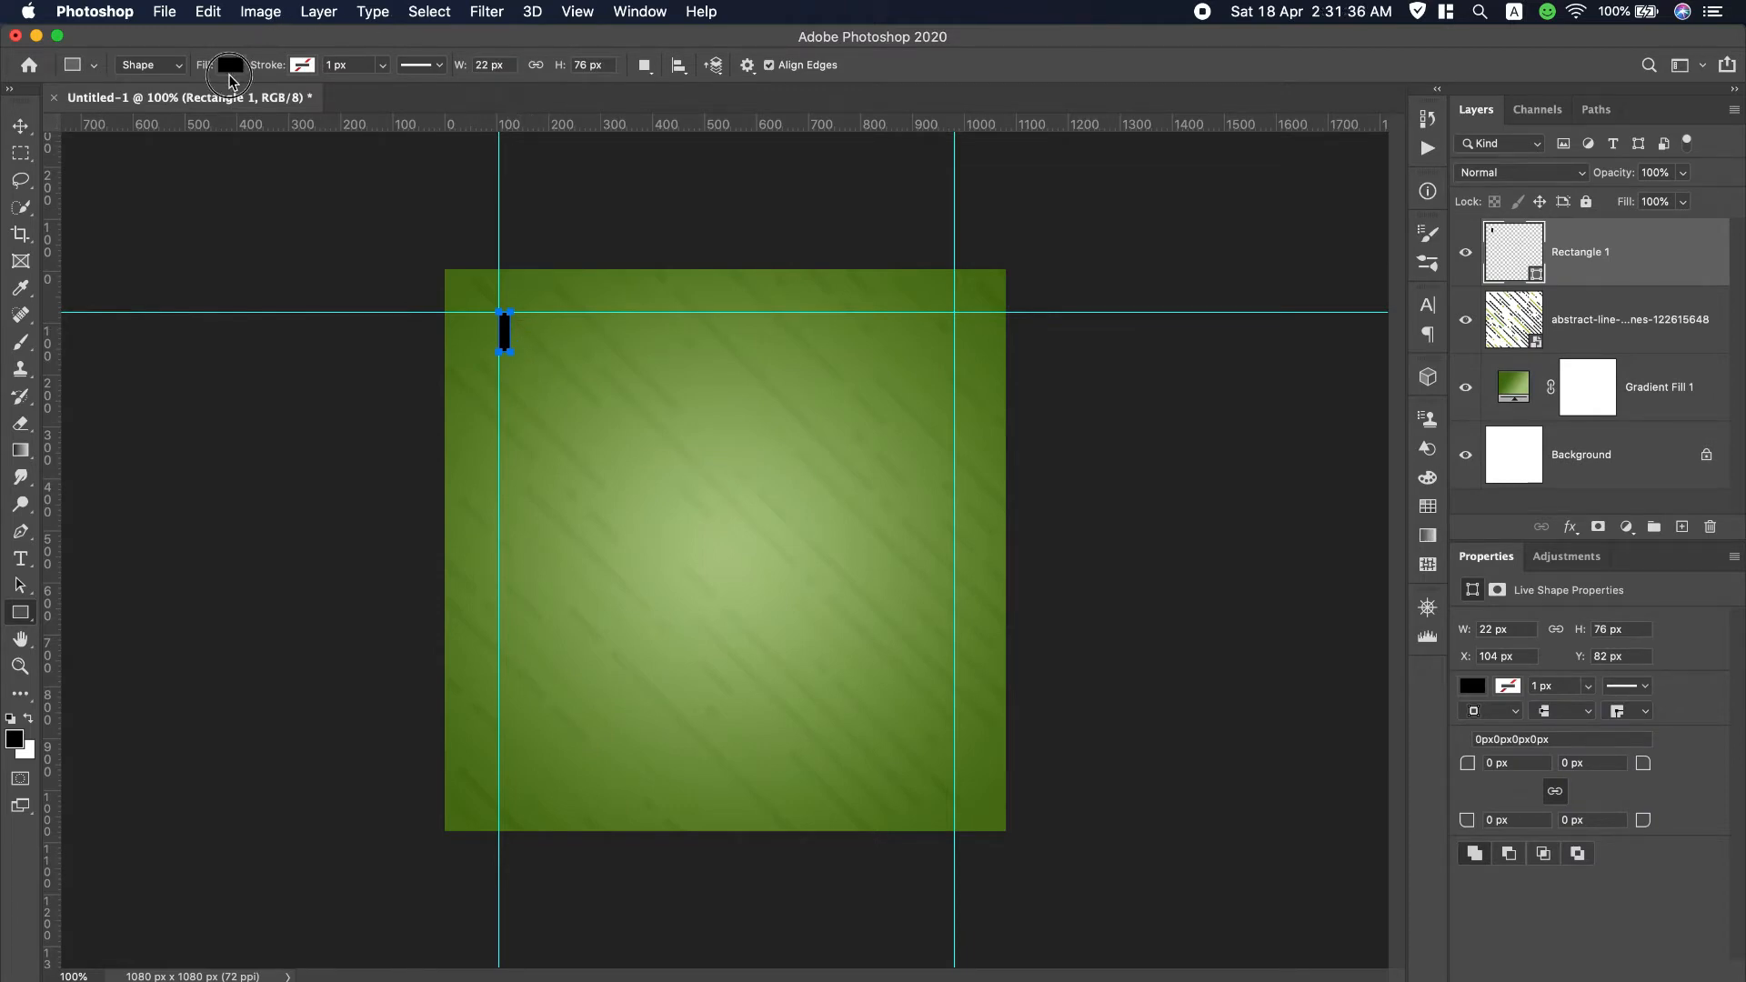
left_click(236, 66)
left_click(199, 178)
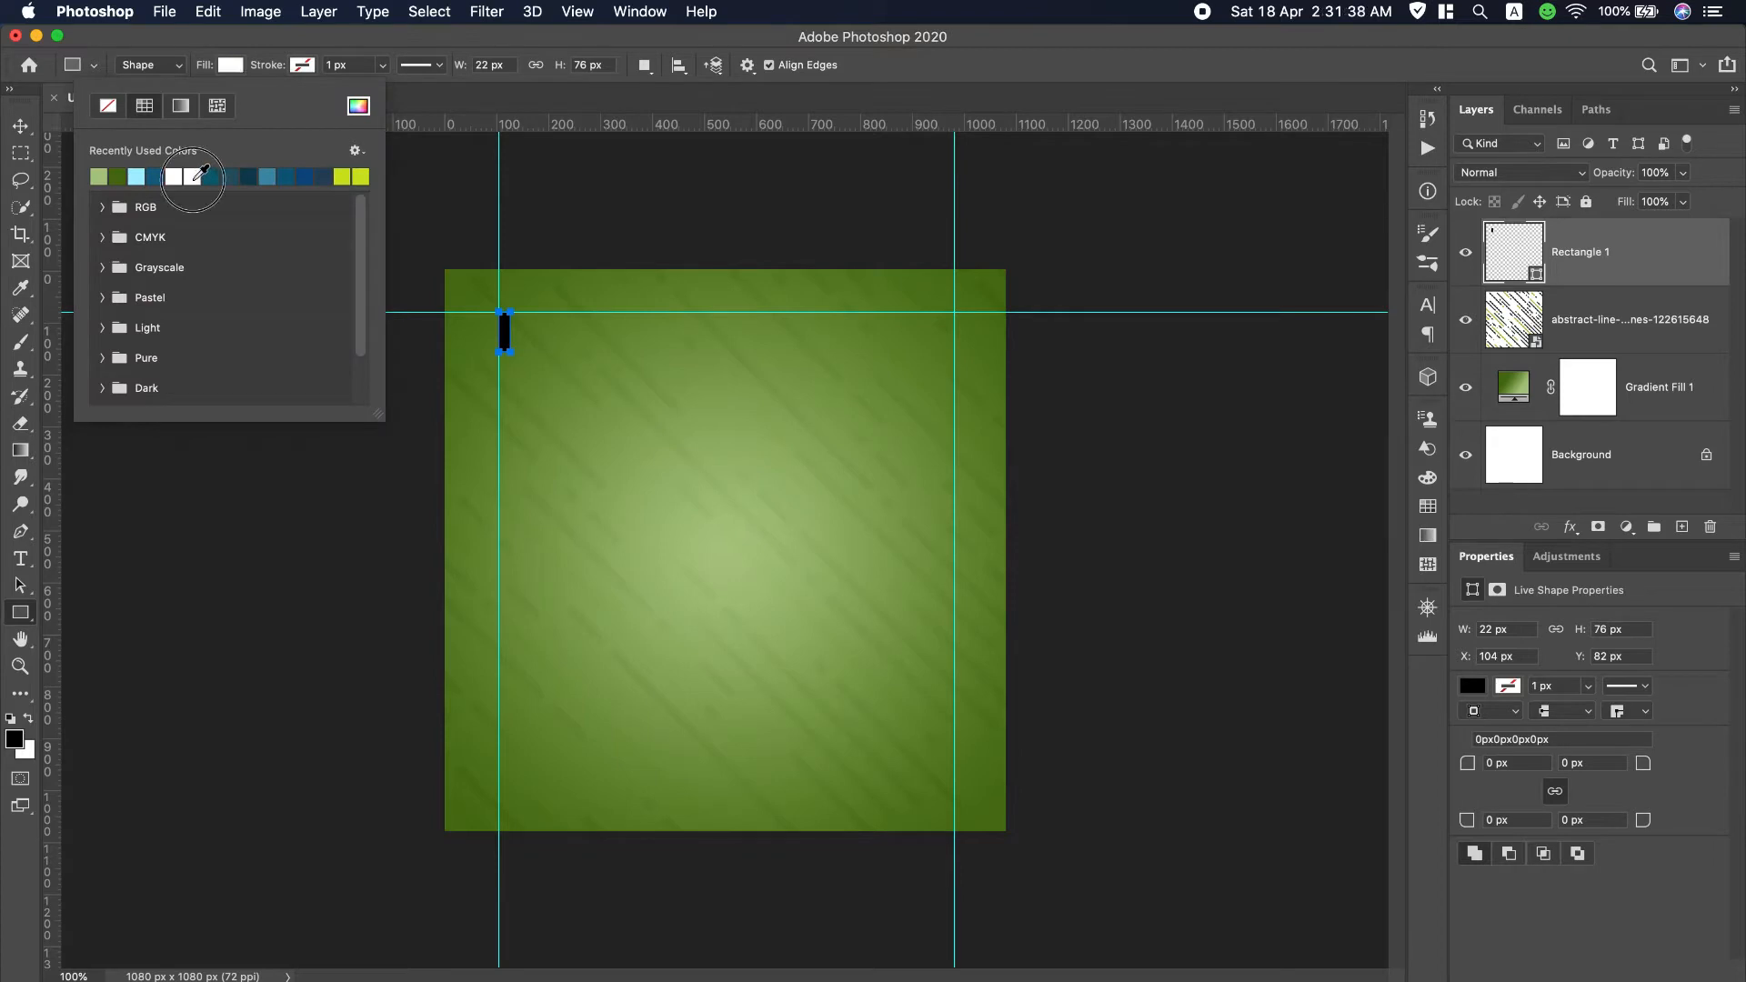
left_click(20, 126)
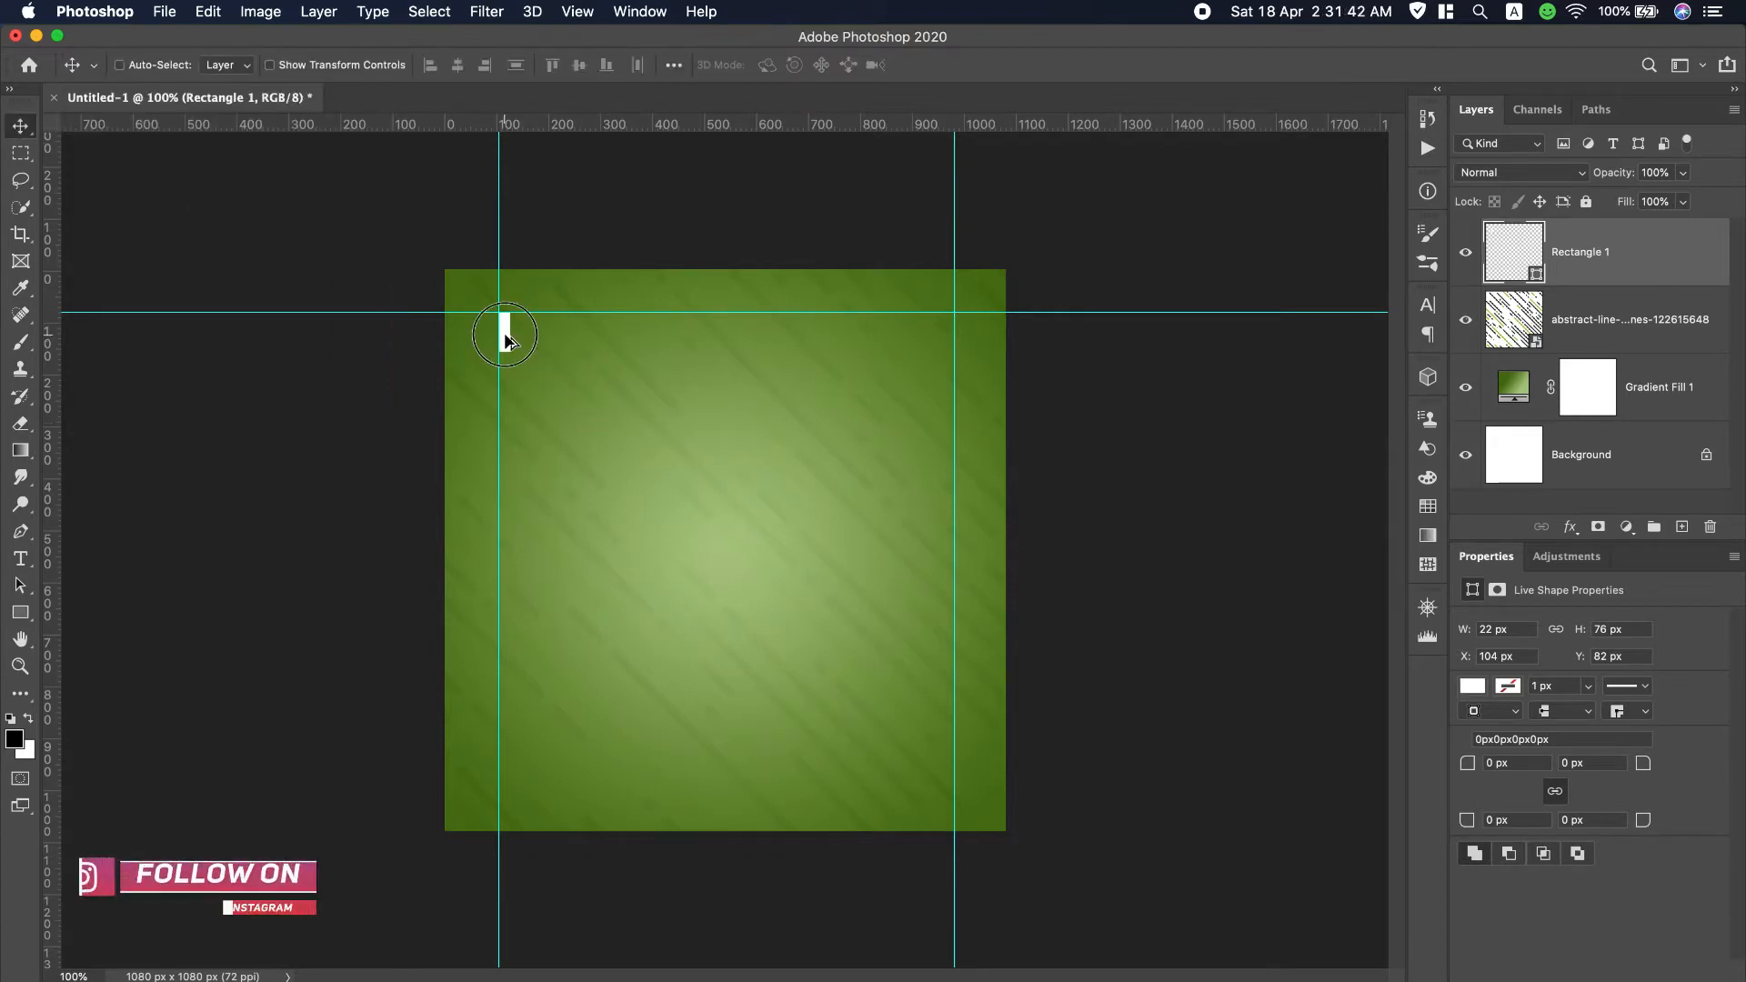
left_click_drag(504, 338, 520, 341)
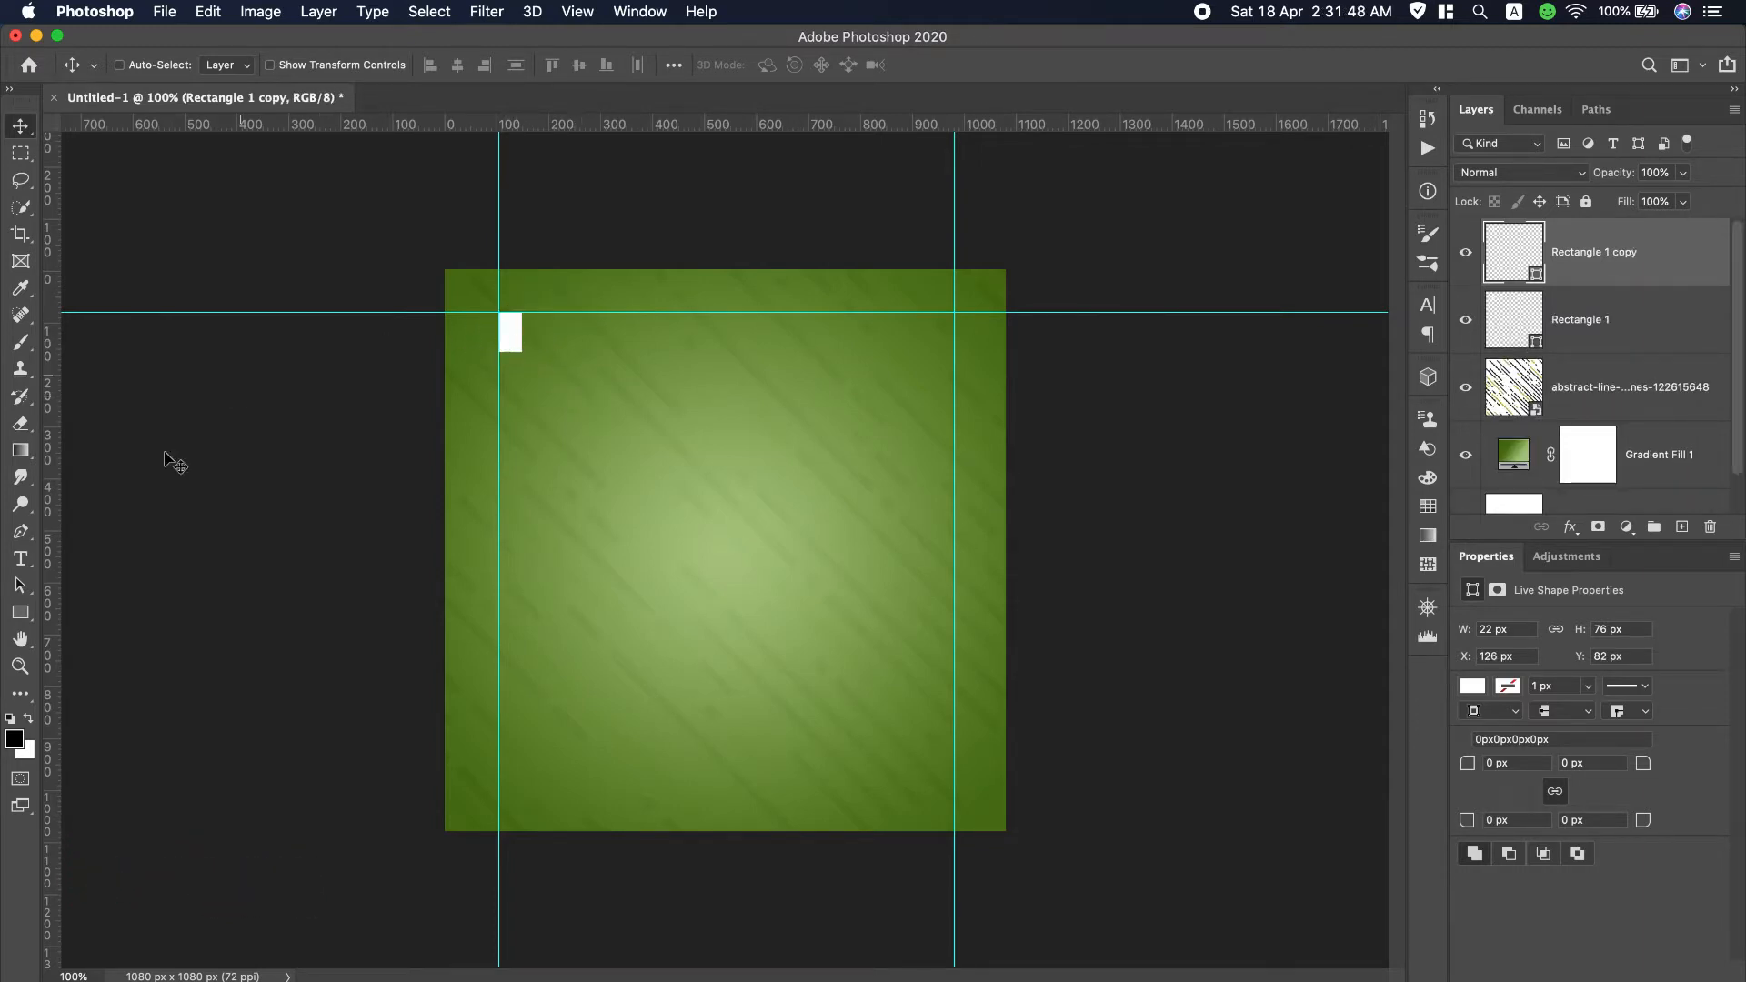
Give the copied rectangle no fill and a white stroke of 3.79 px.
left_click(16, 613)
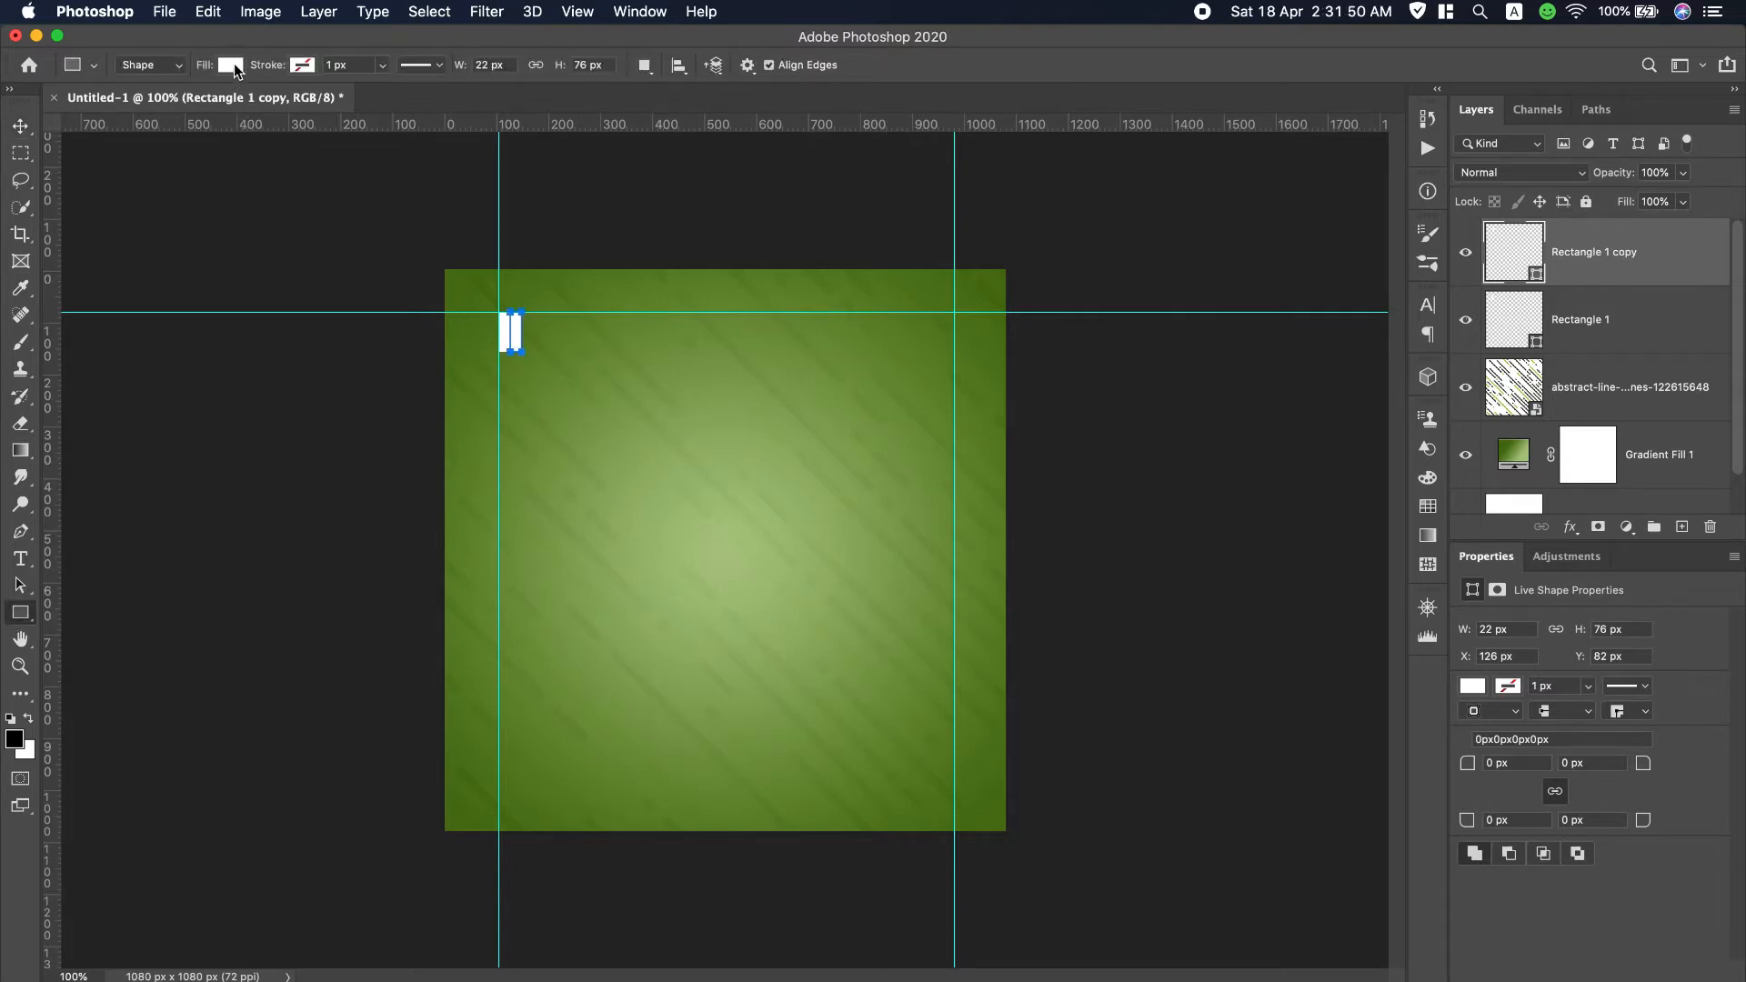
left_click(232, 65)
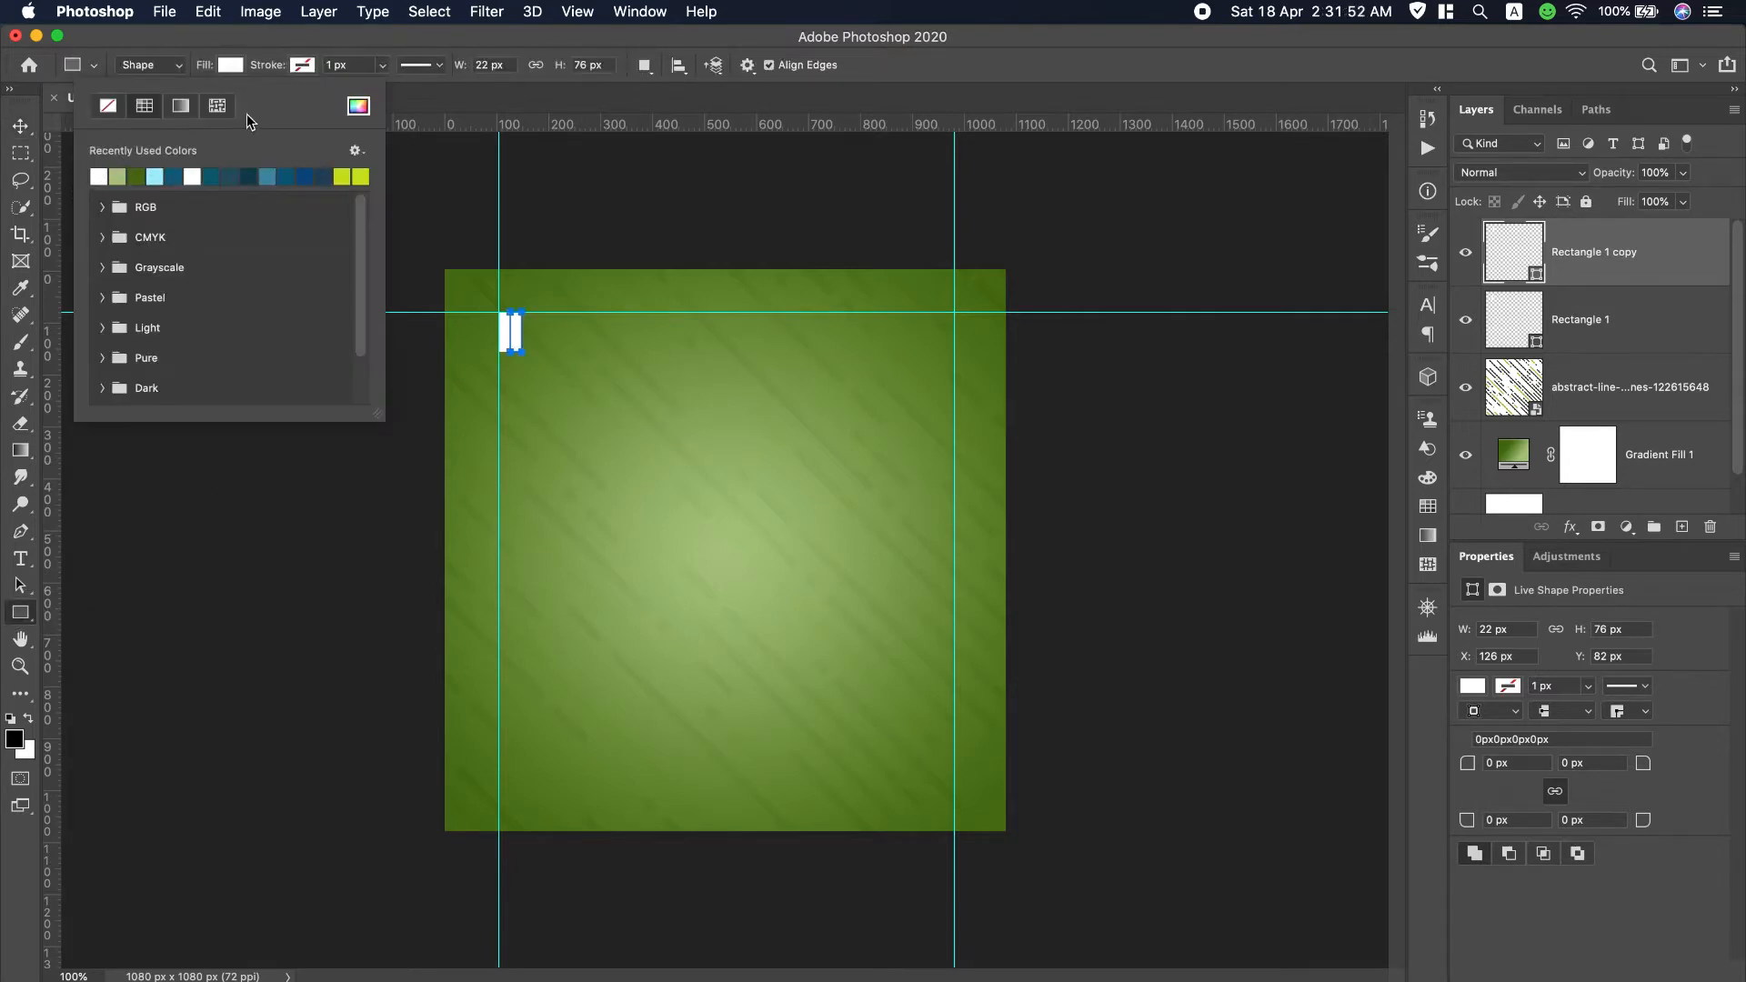
left_click(106, 105)
left_click(302, 65)
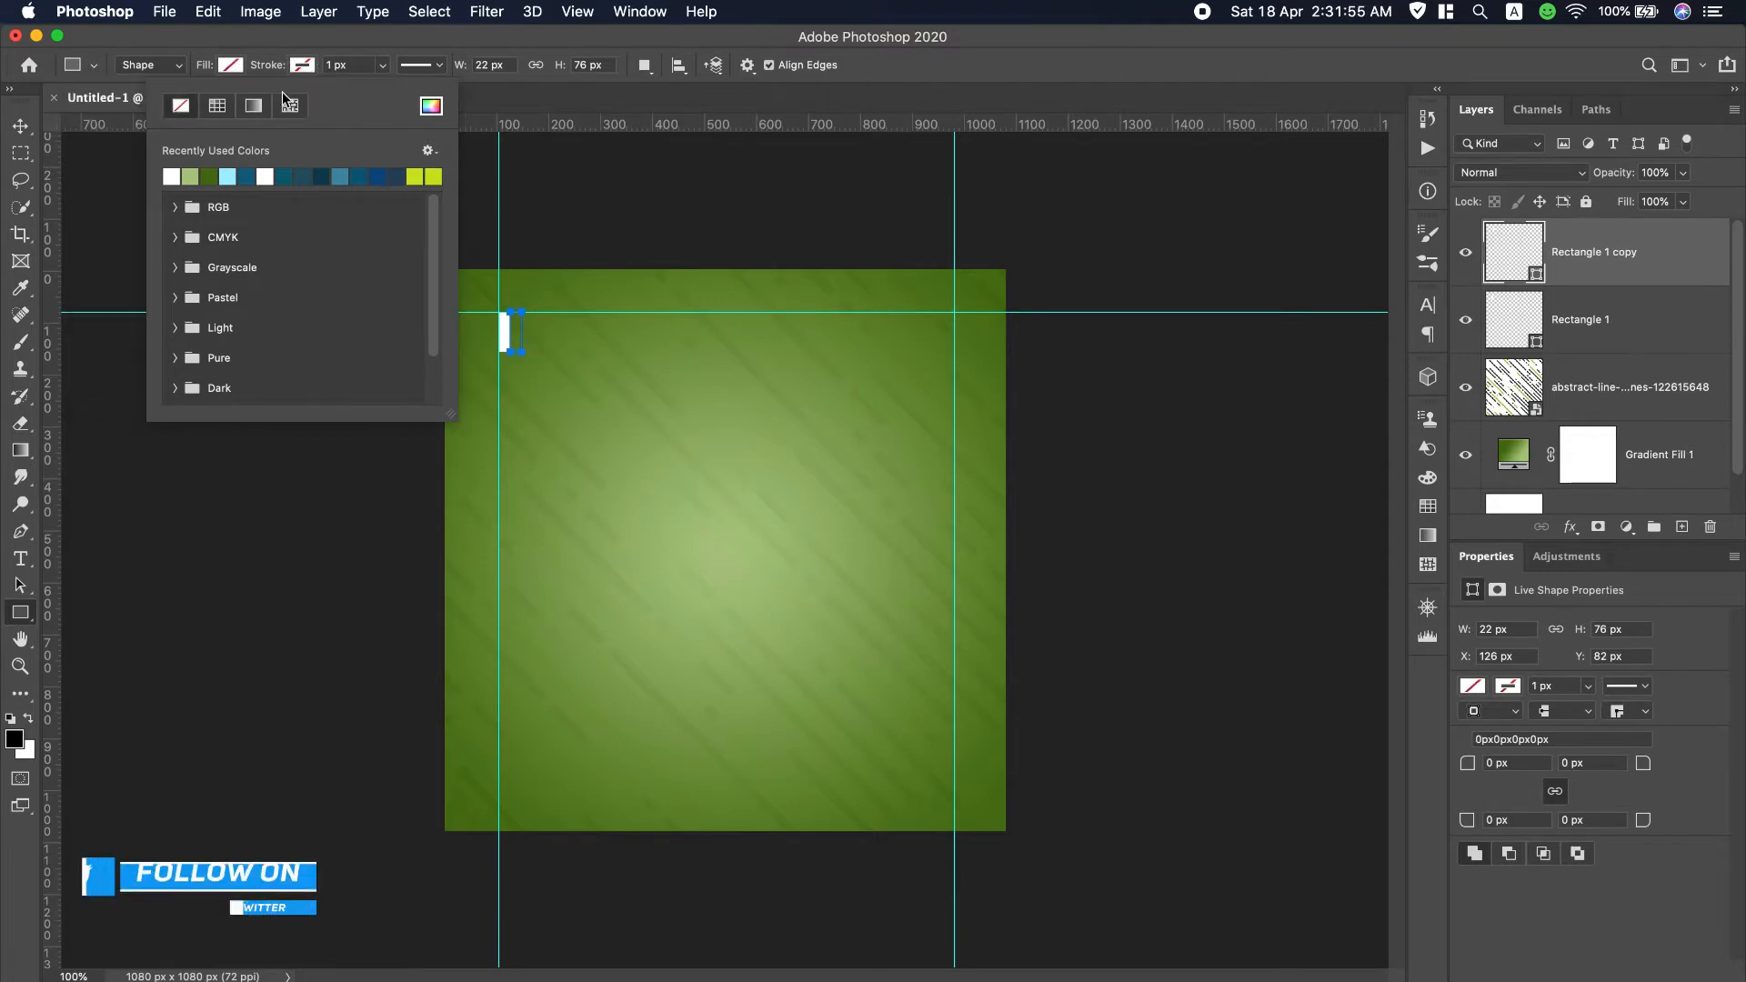
left_click(177, 177)
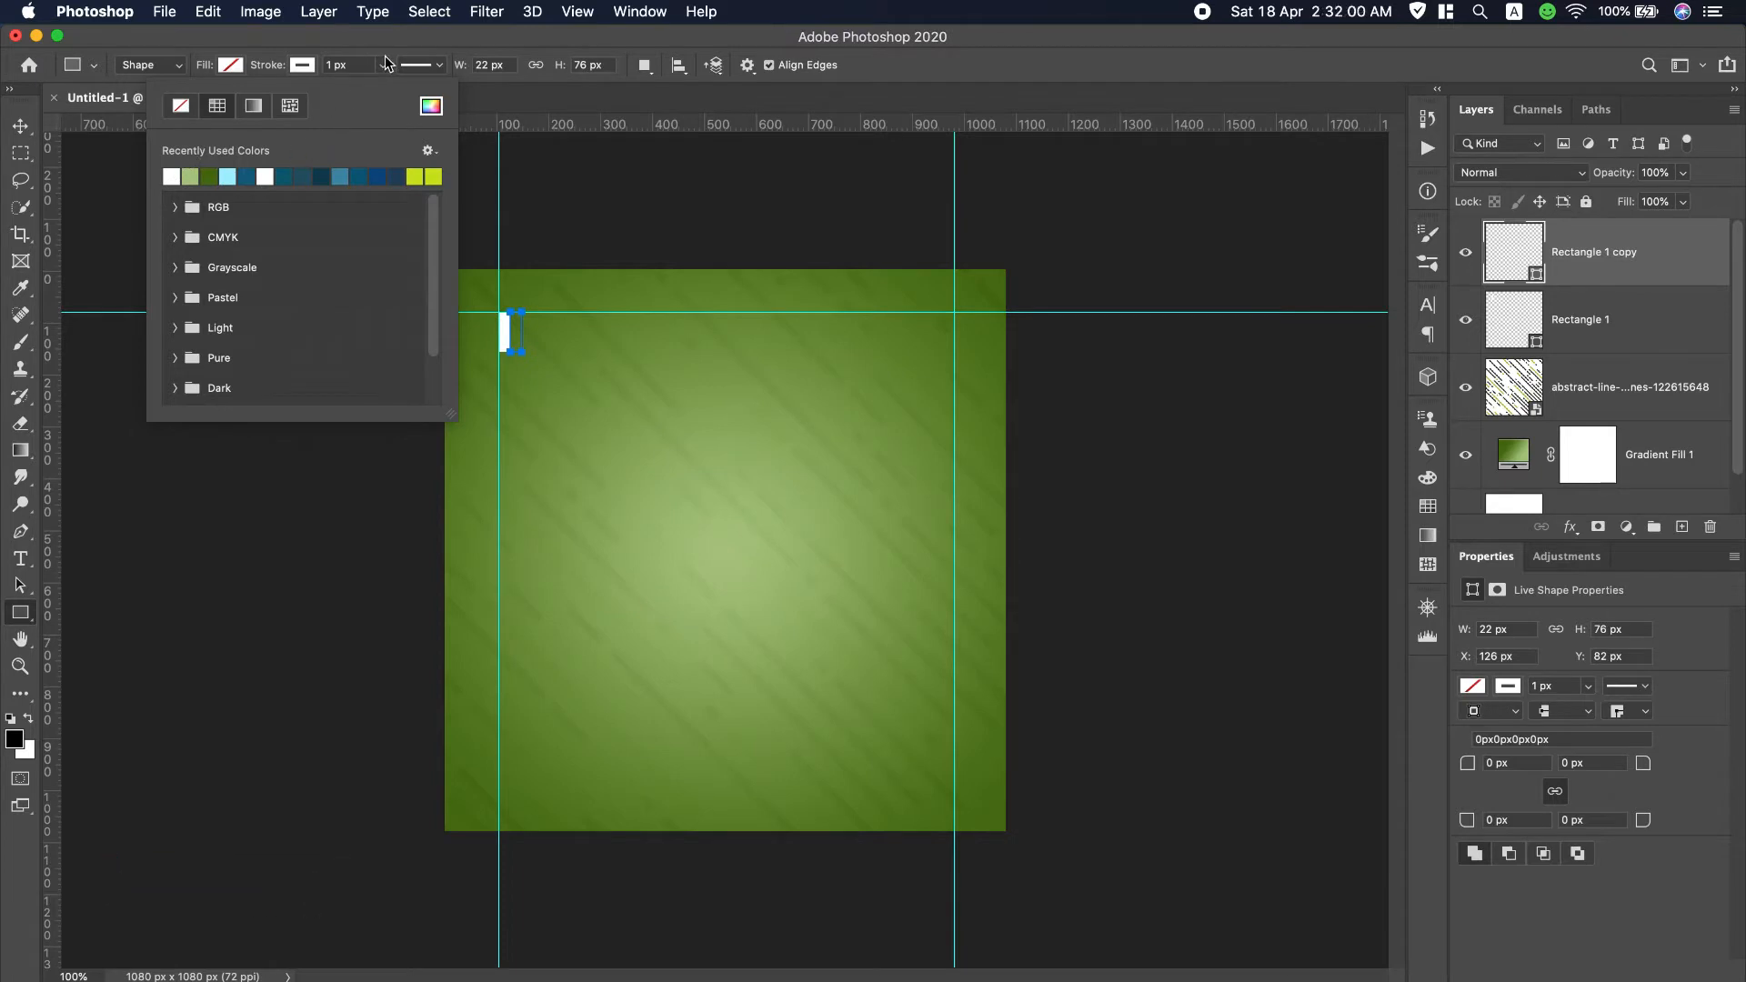
left_click(384, 67)
left_click_drag(384, 88, 387, 87)
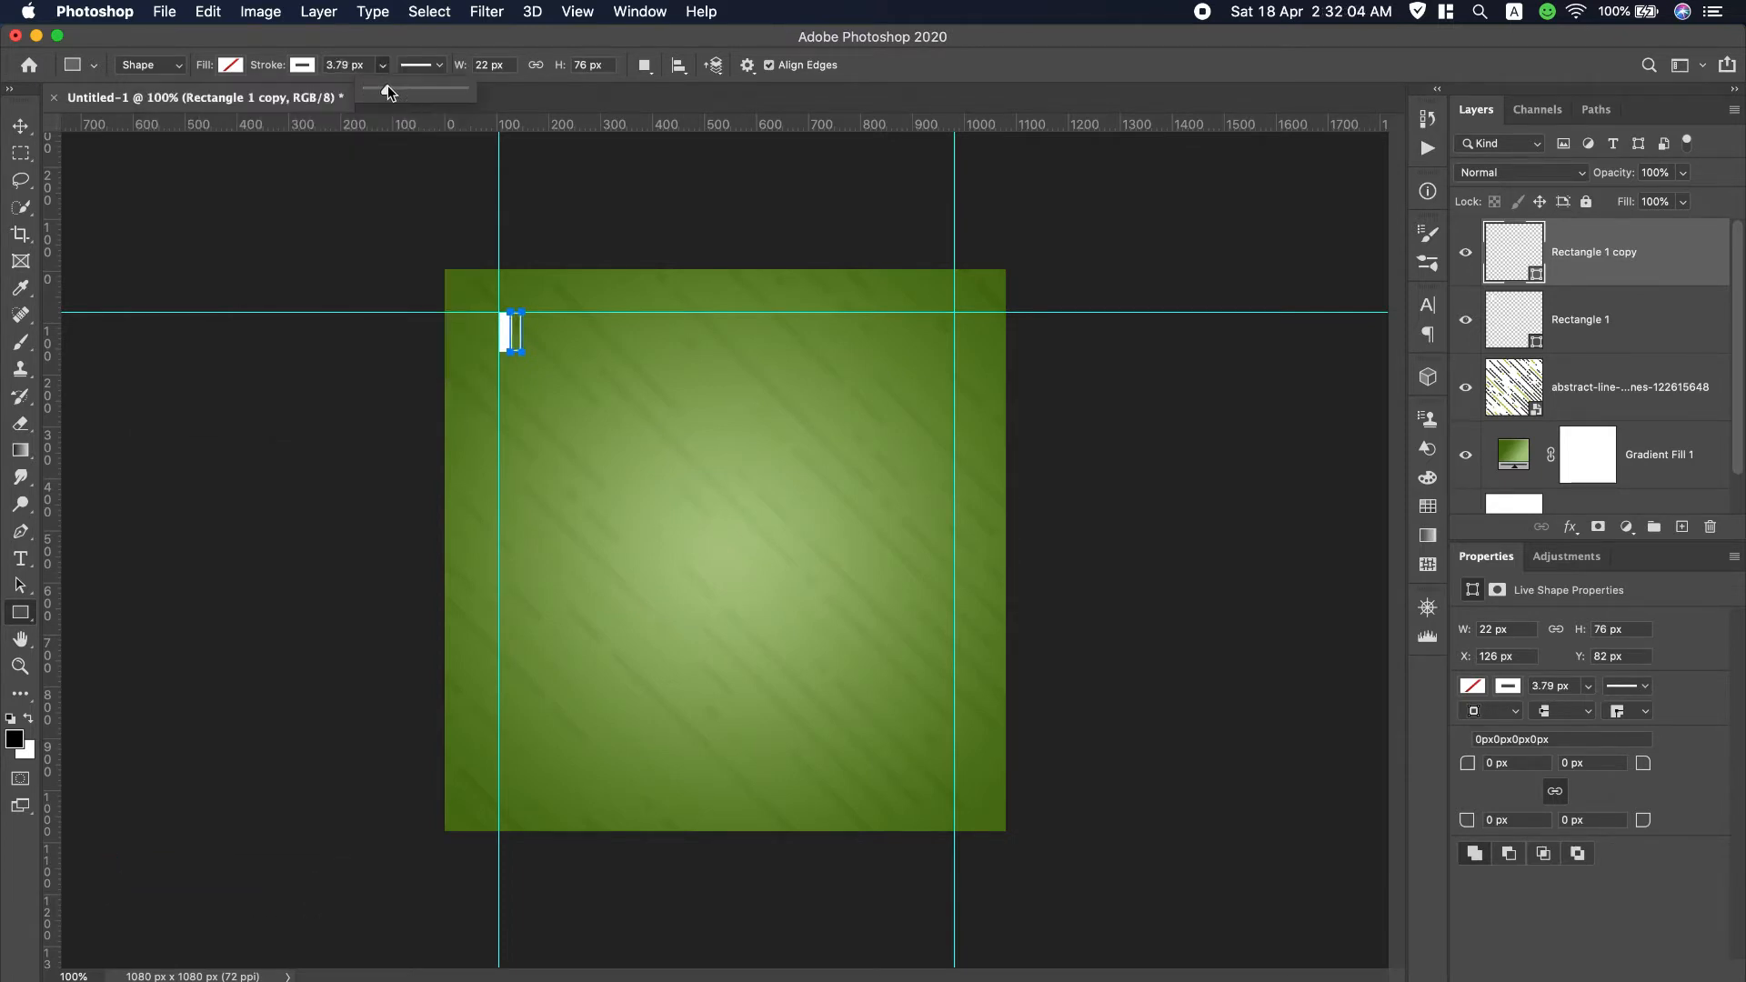
Stretch the outlined rectangle horizontally to about 238 px wide, keeping its edge against the solid white bar fixed.
left_click(20, 125)
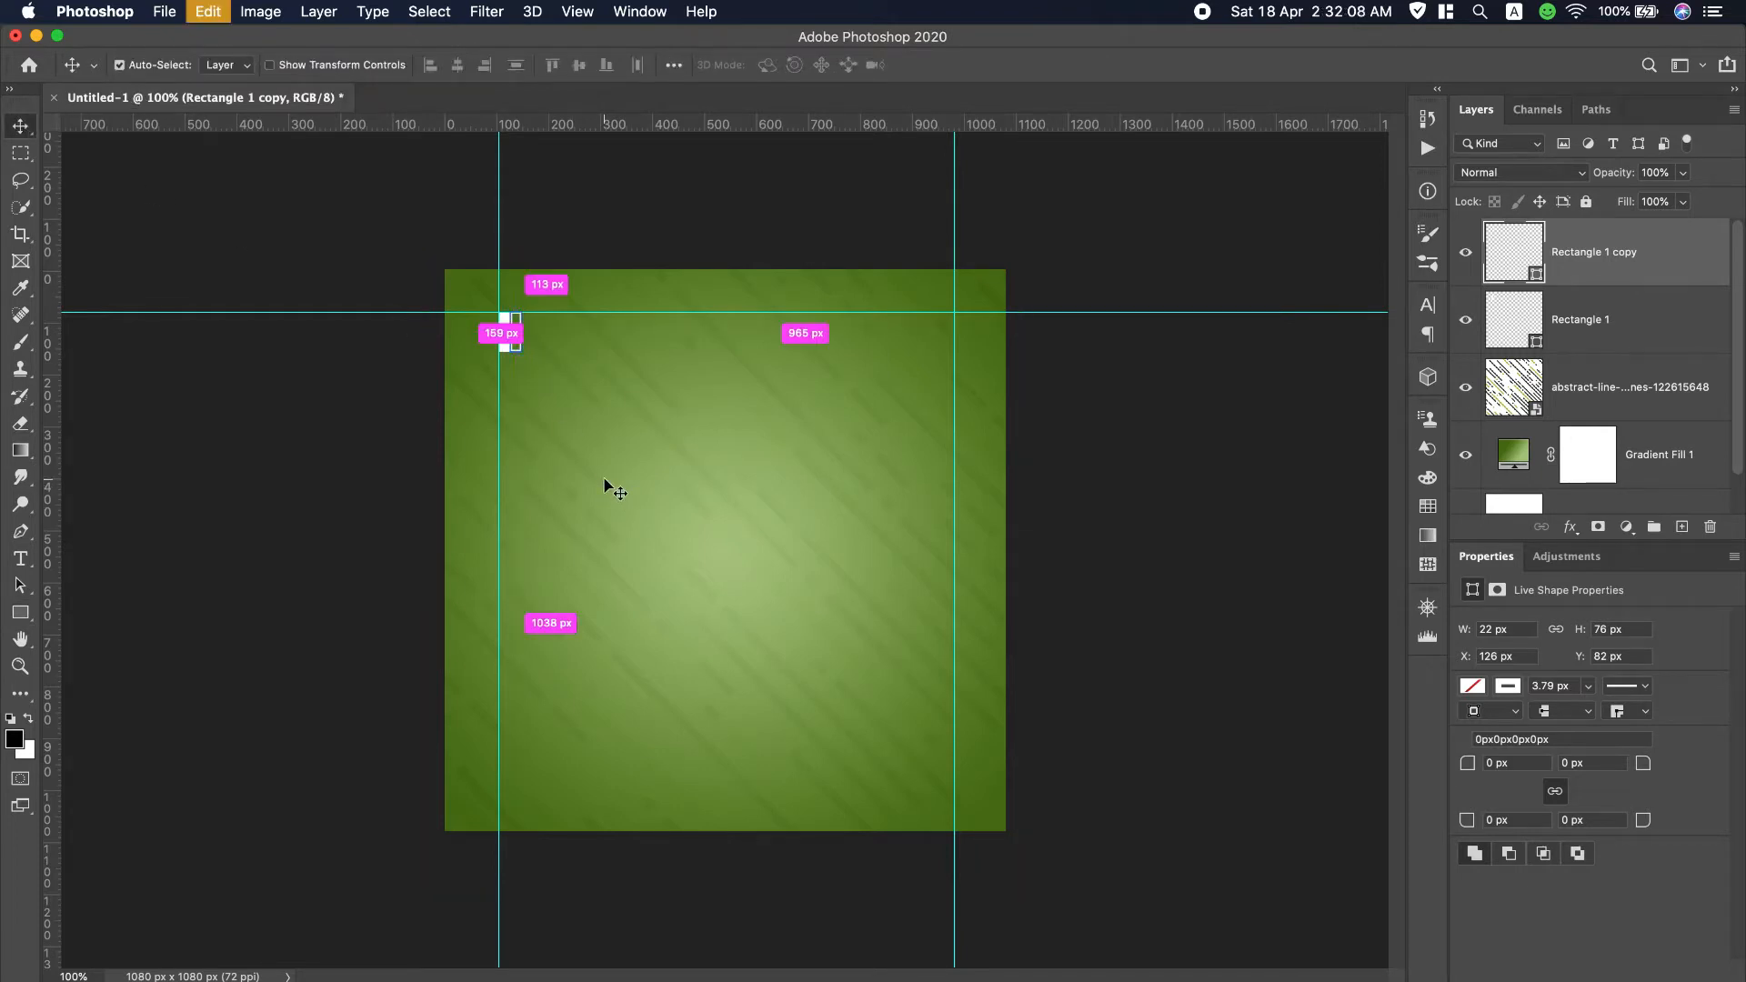
key("super+t")
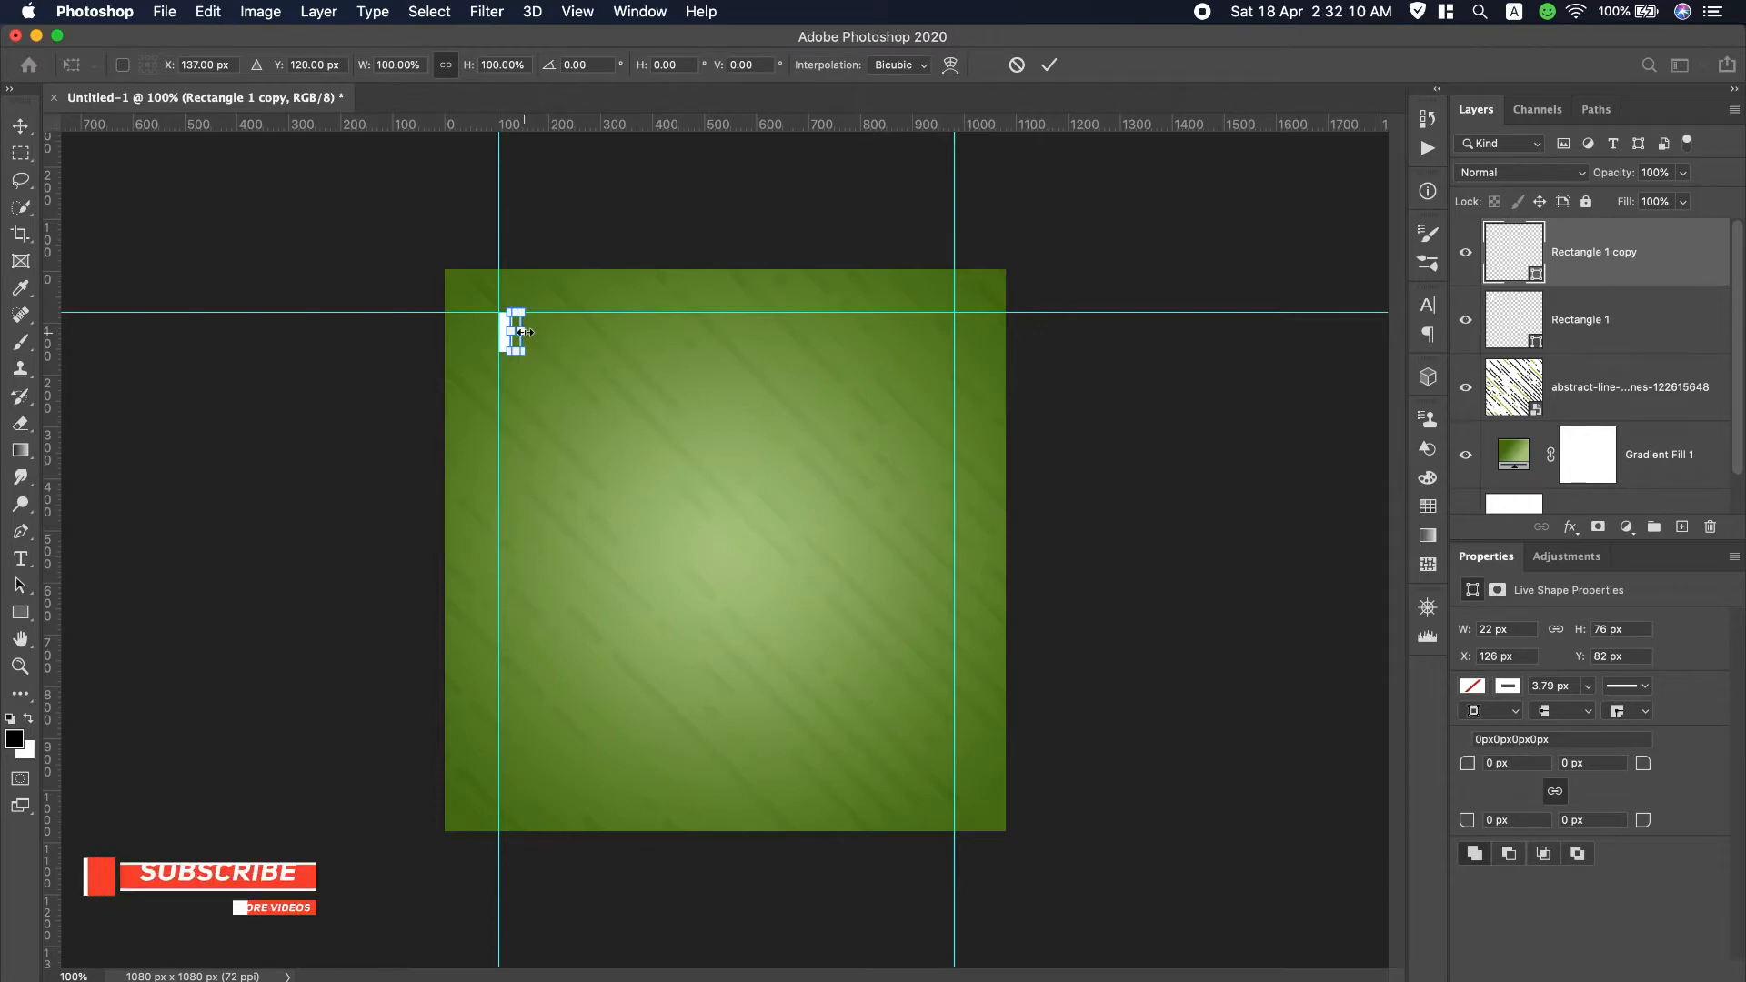
left_click_drag(526, 331, 637, 340)
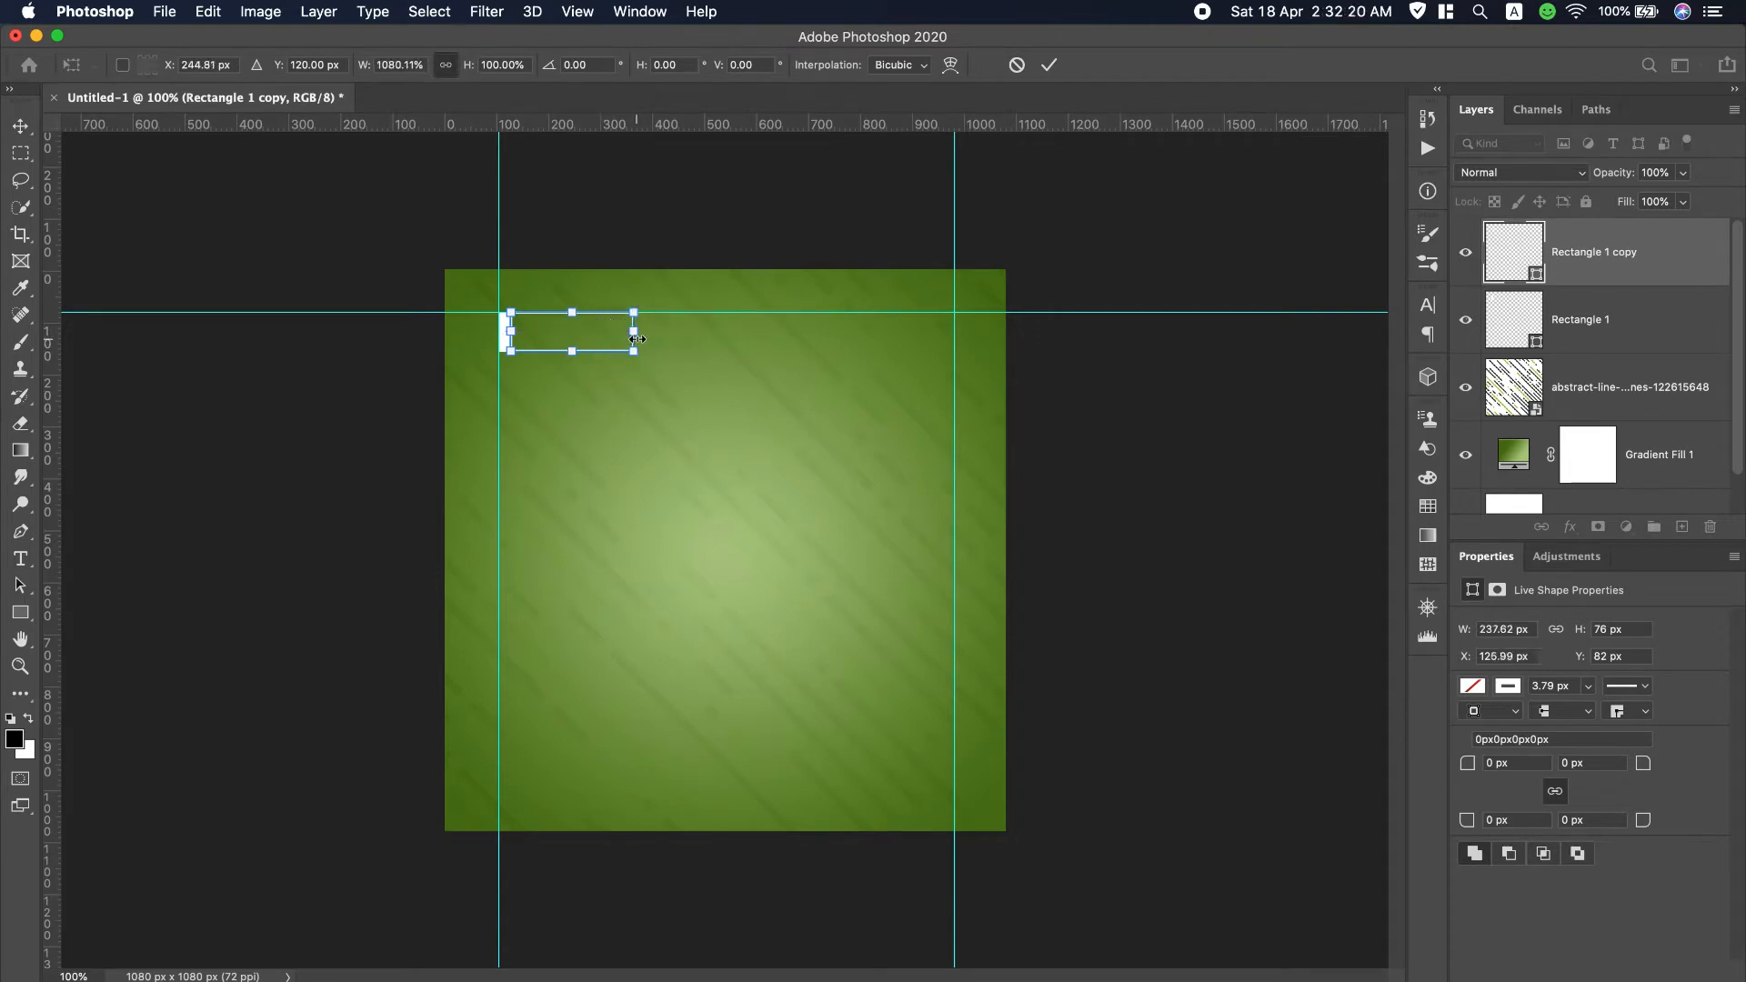
left_click(1049, 65)
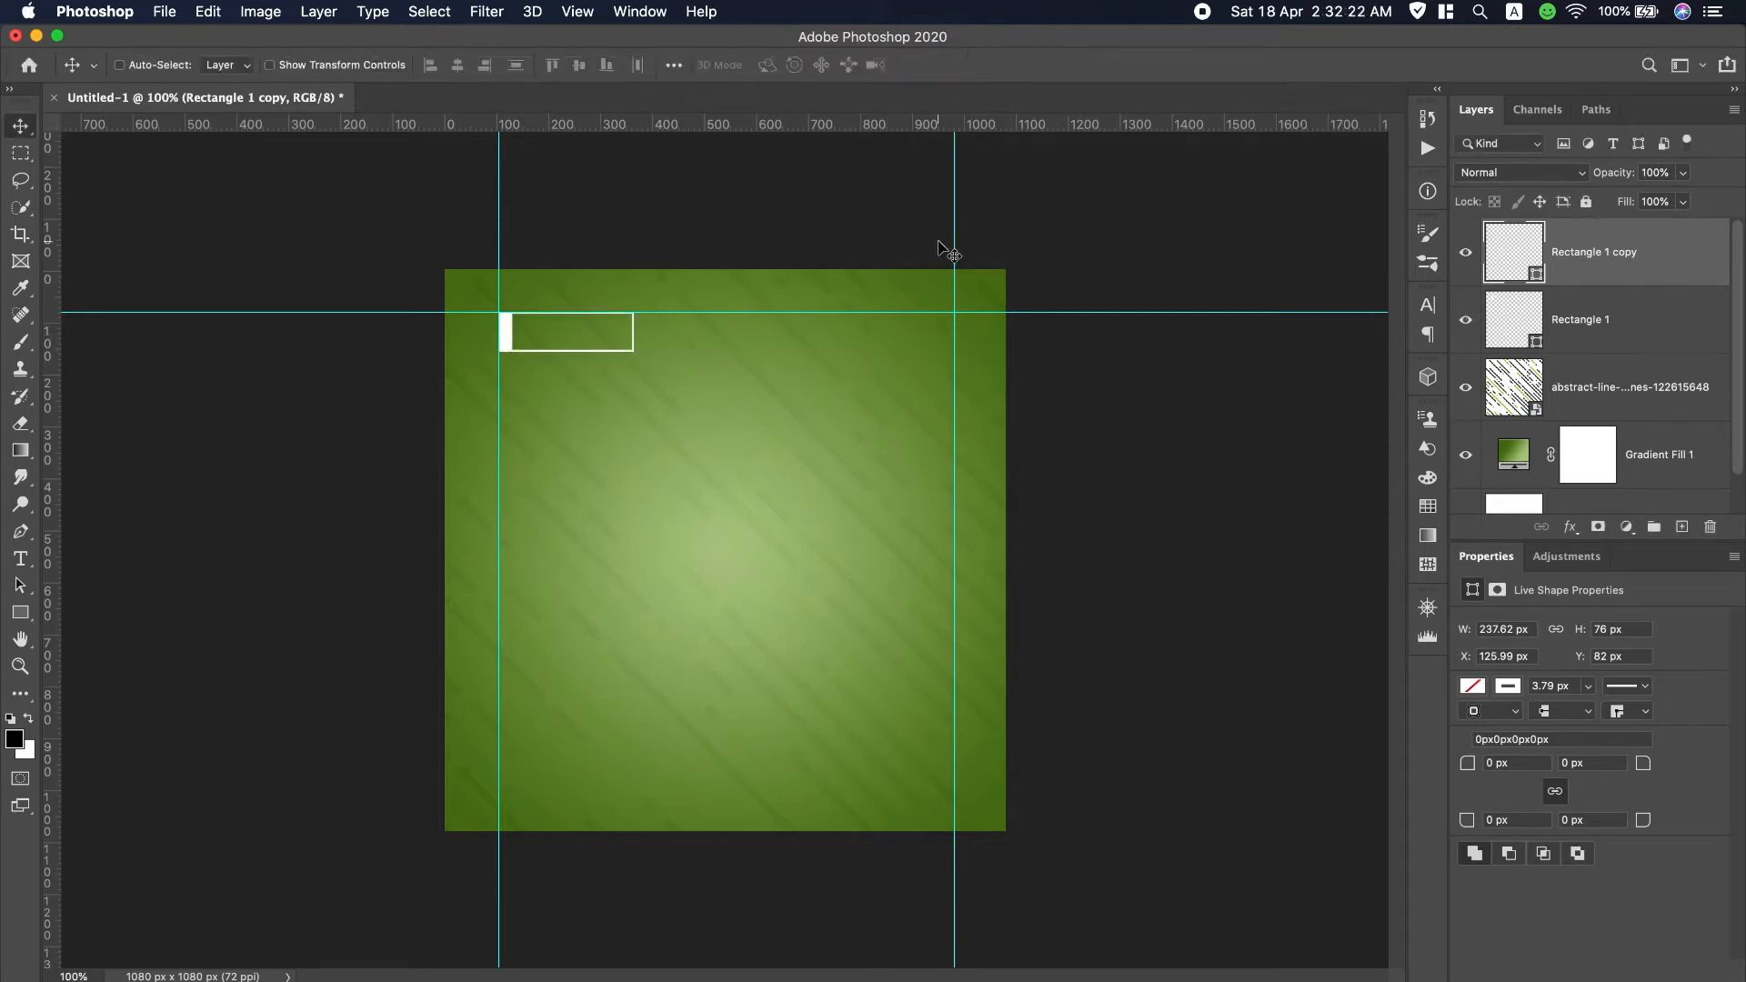
Add a text layer reading "BRAND LOGO" in the open area below the outlined rectangle.
left_click(20, 558)
left_click(542, 533)
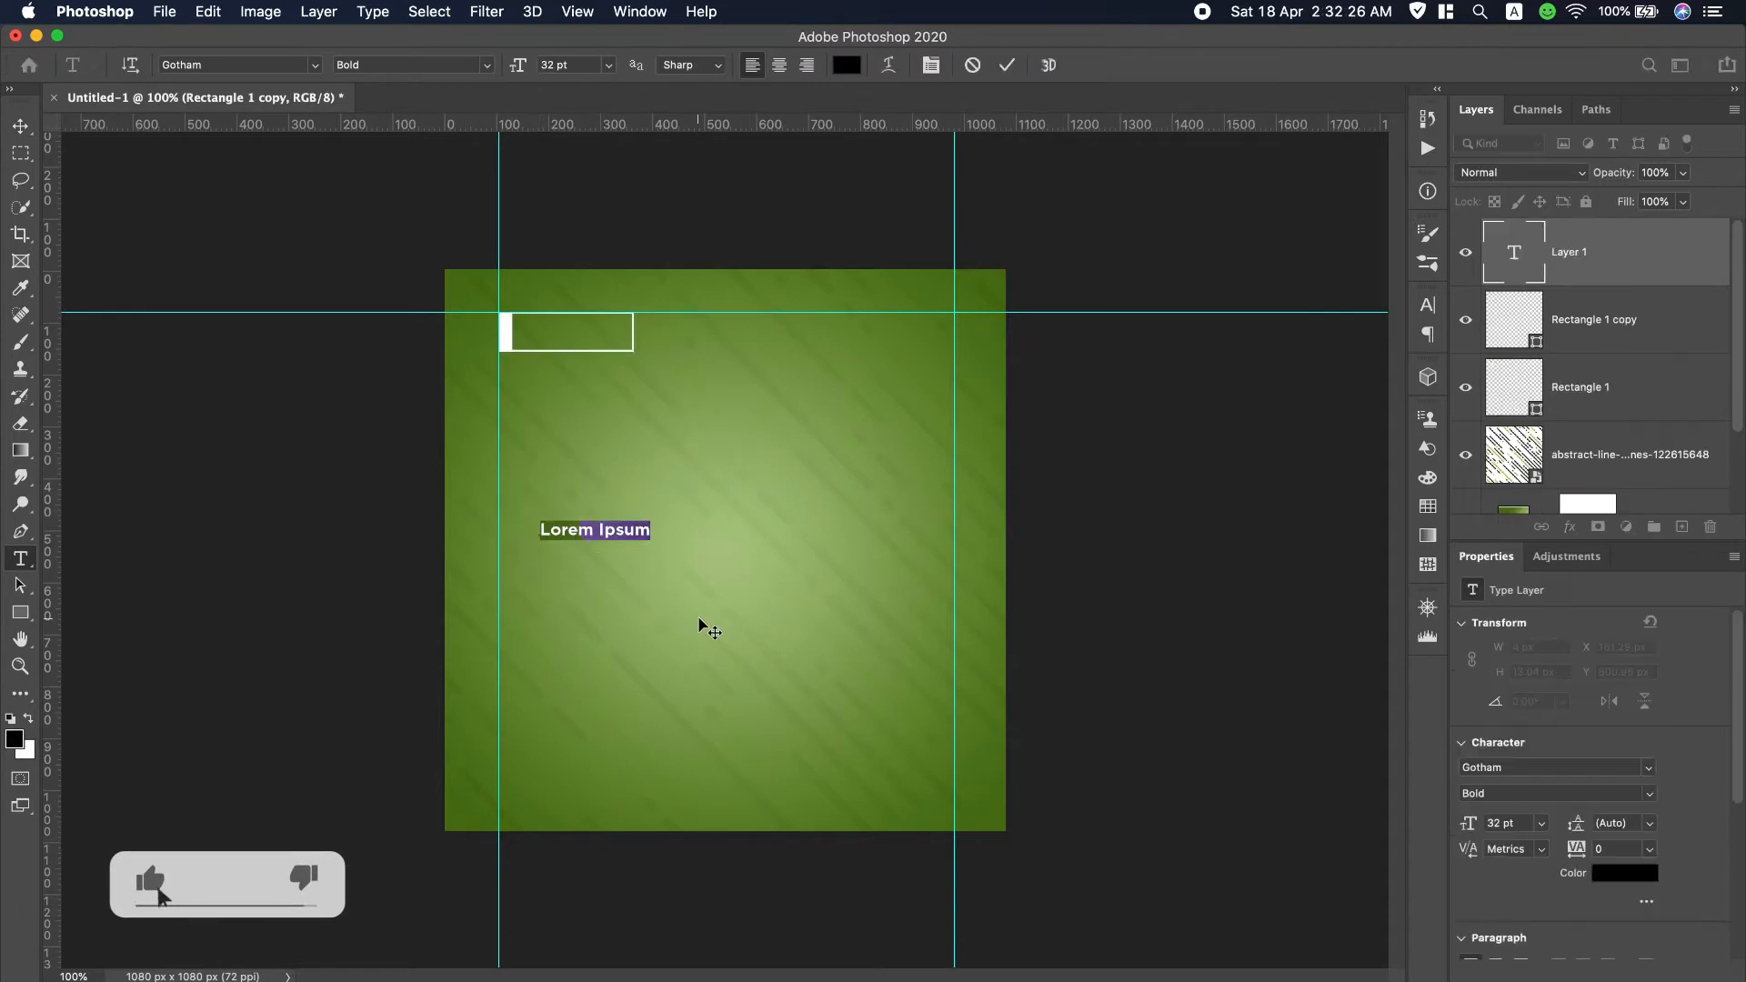
type("Br")
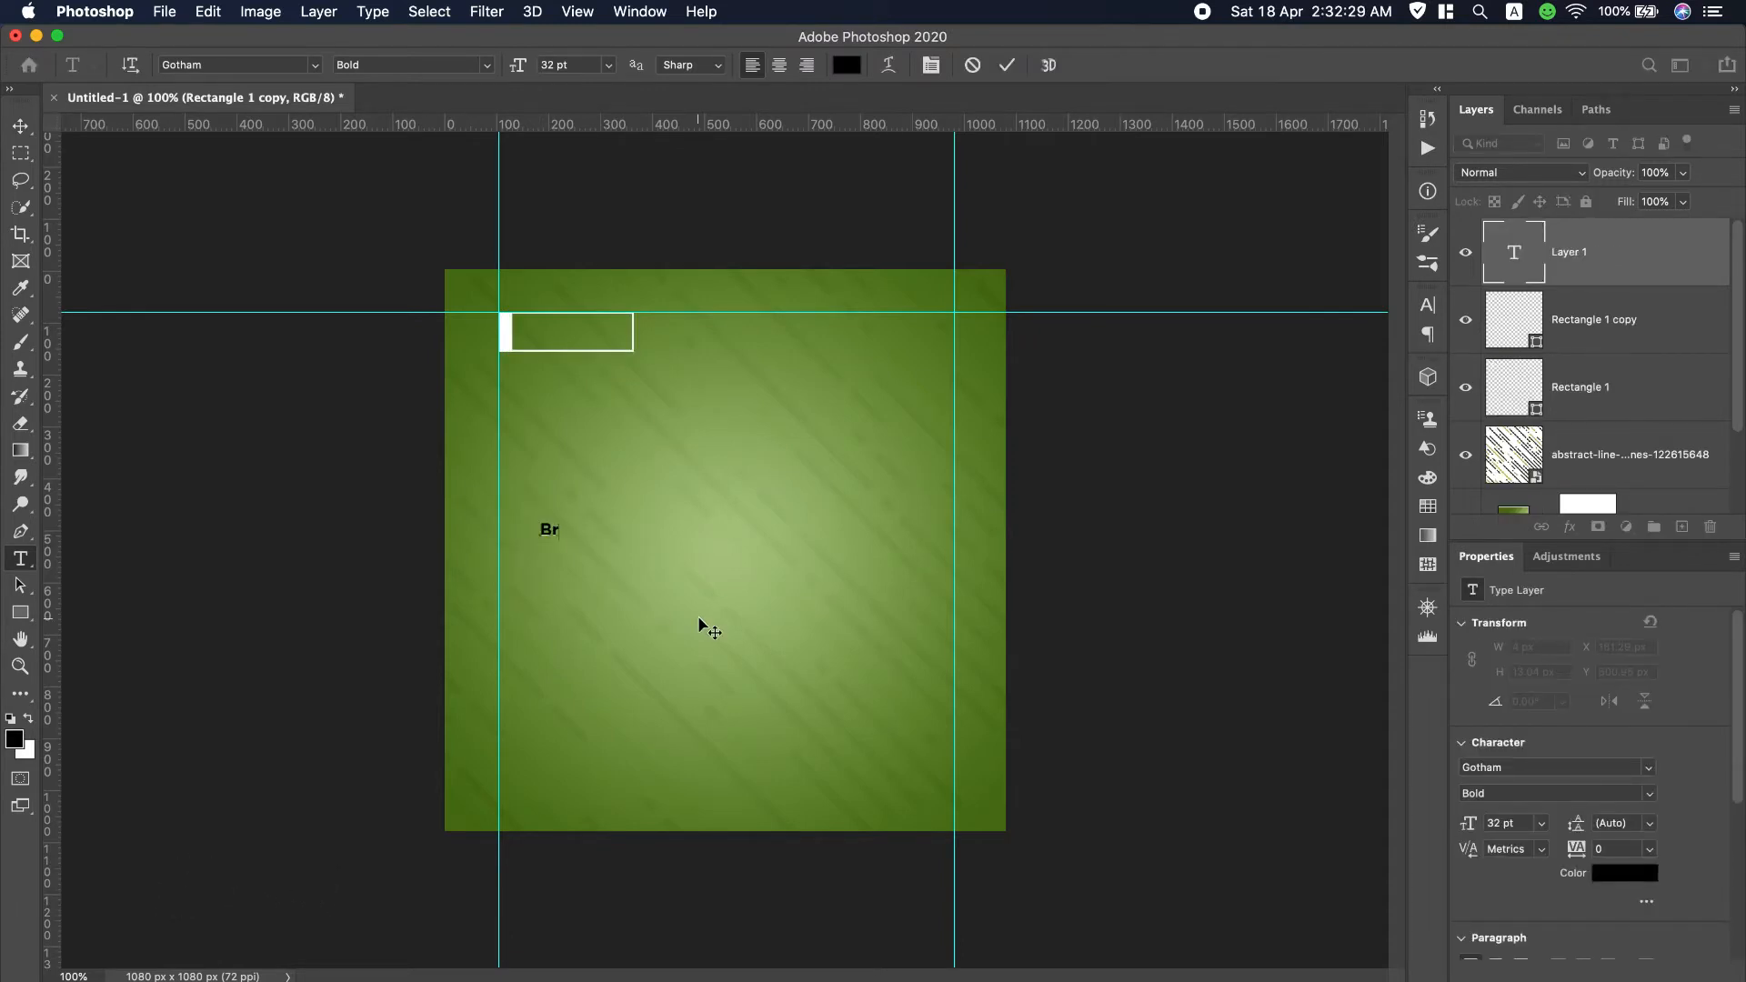
key("BackSpace")
type("RAND LOG")
type("O")
Colour the "BRAND LOGO" text white (#ffffff) and move it inside the outlined rectangle.
key("super+a")
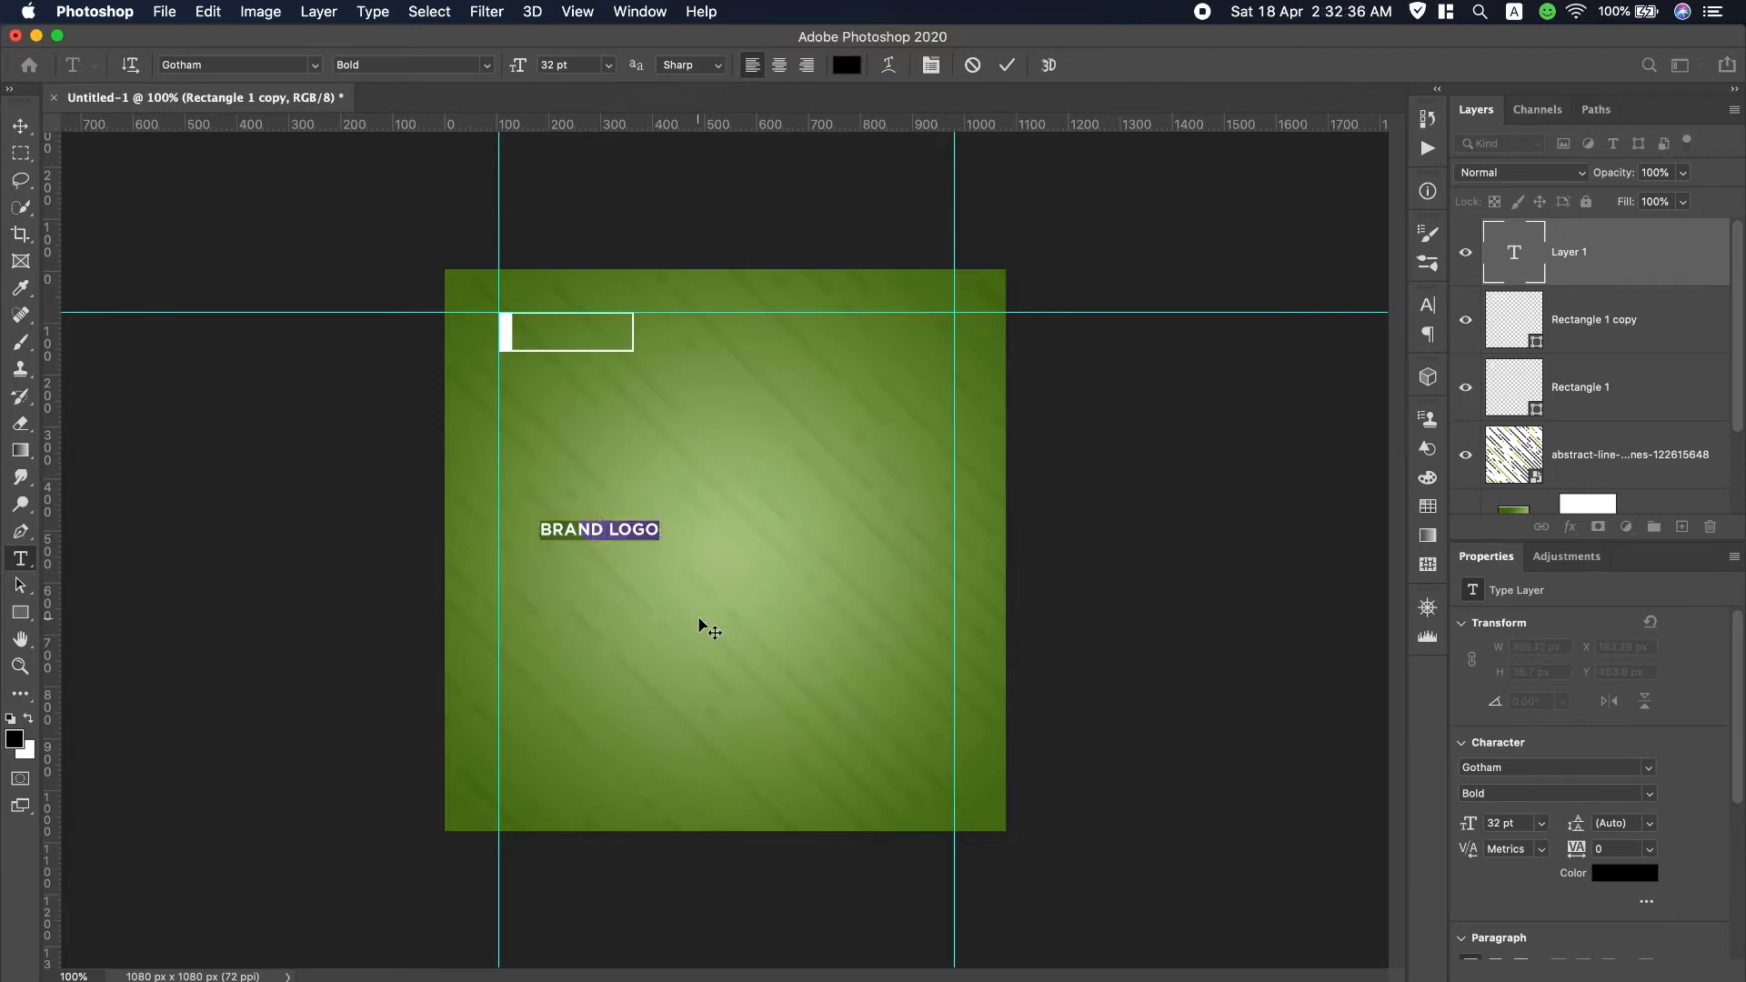
left_click(846, 65)
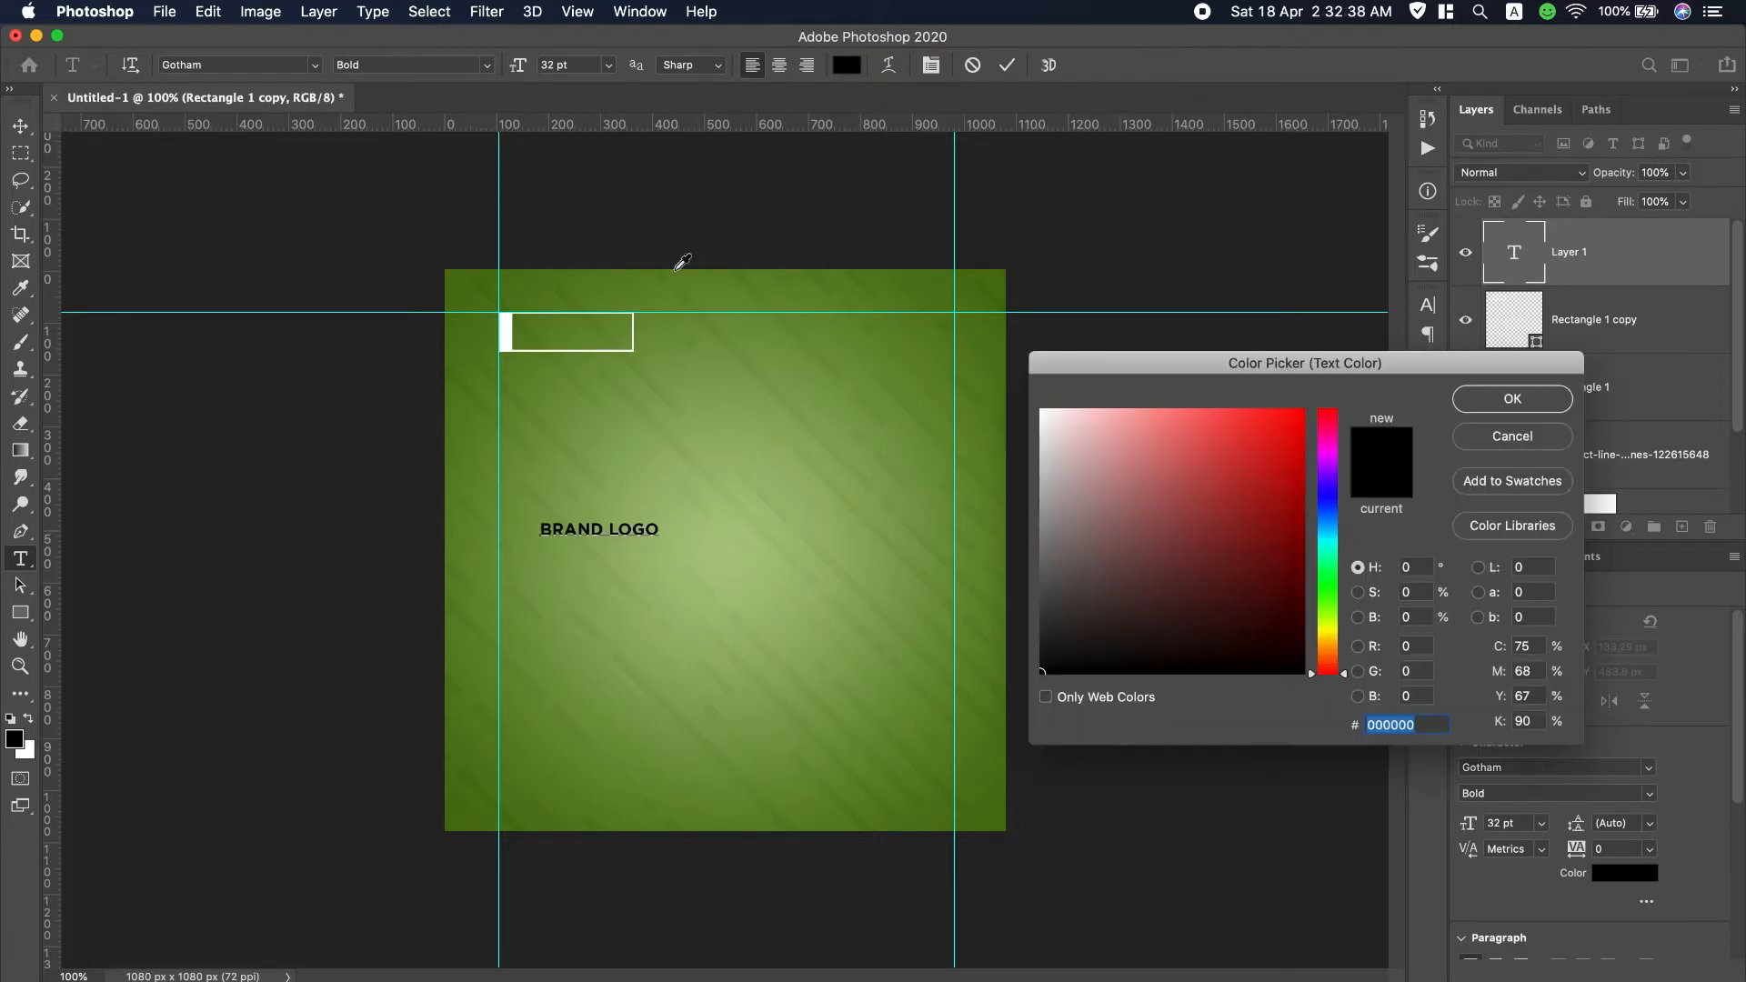
left_click(1042, 410)
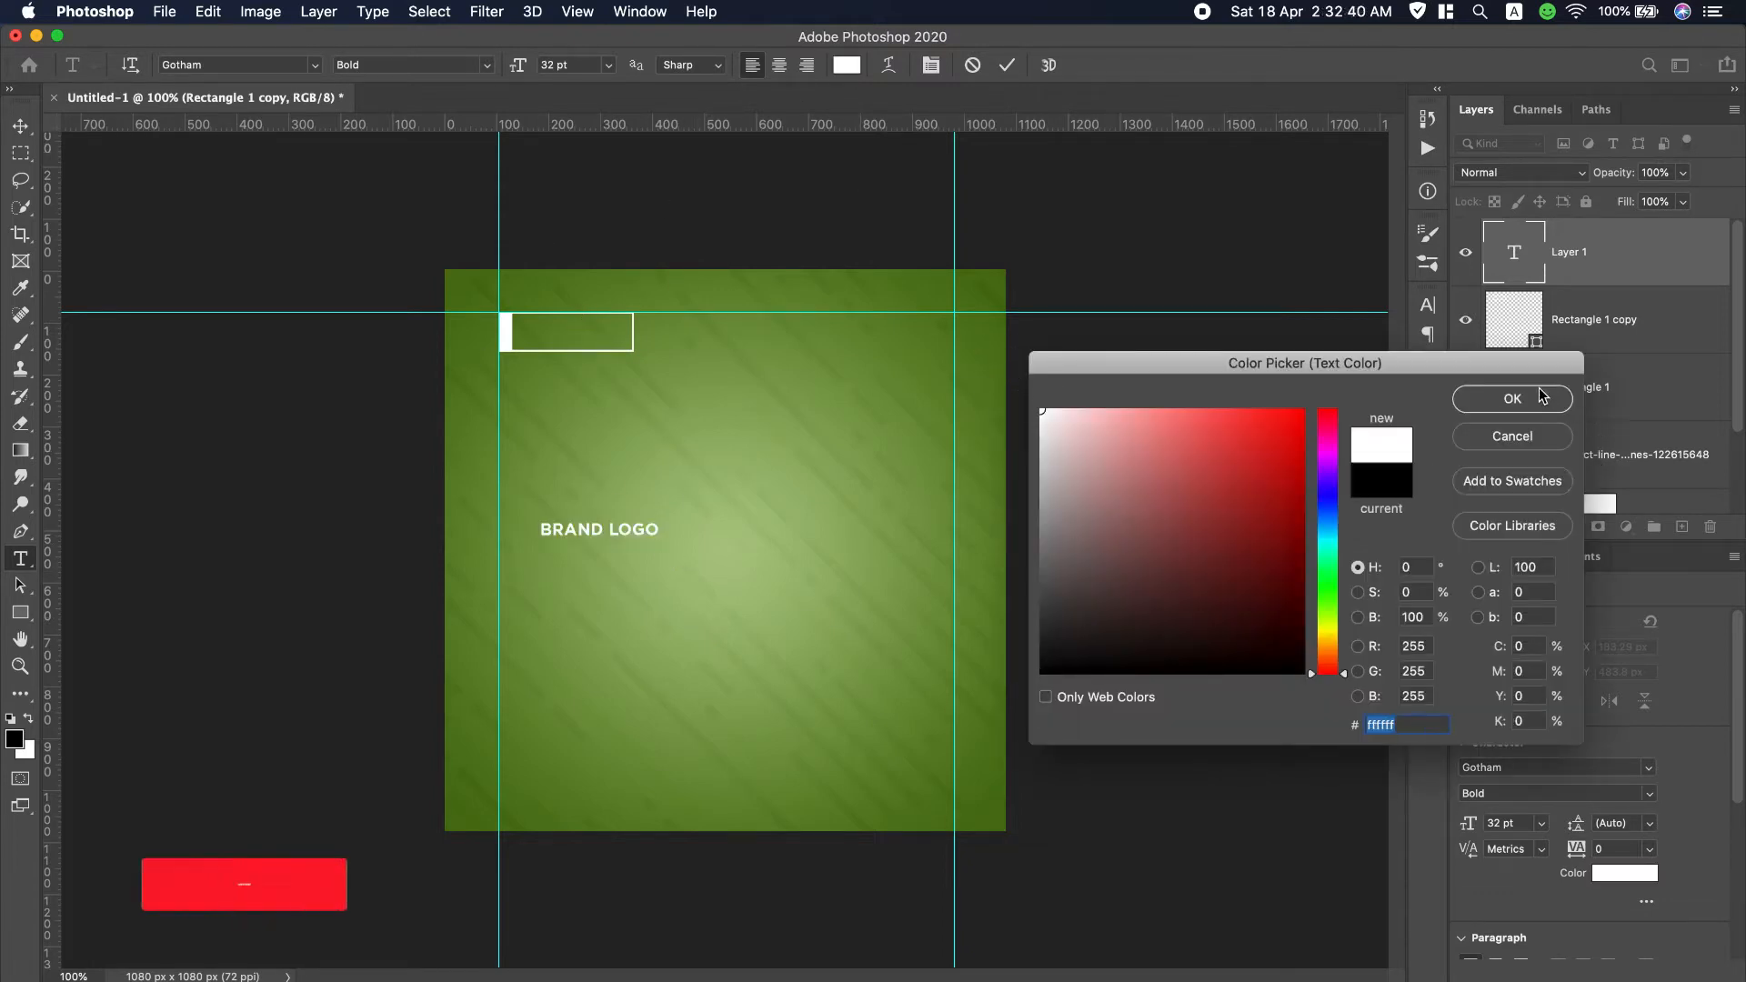
left_click(1513, 398)
left_click(19, 123)
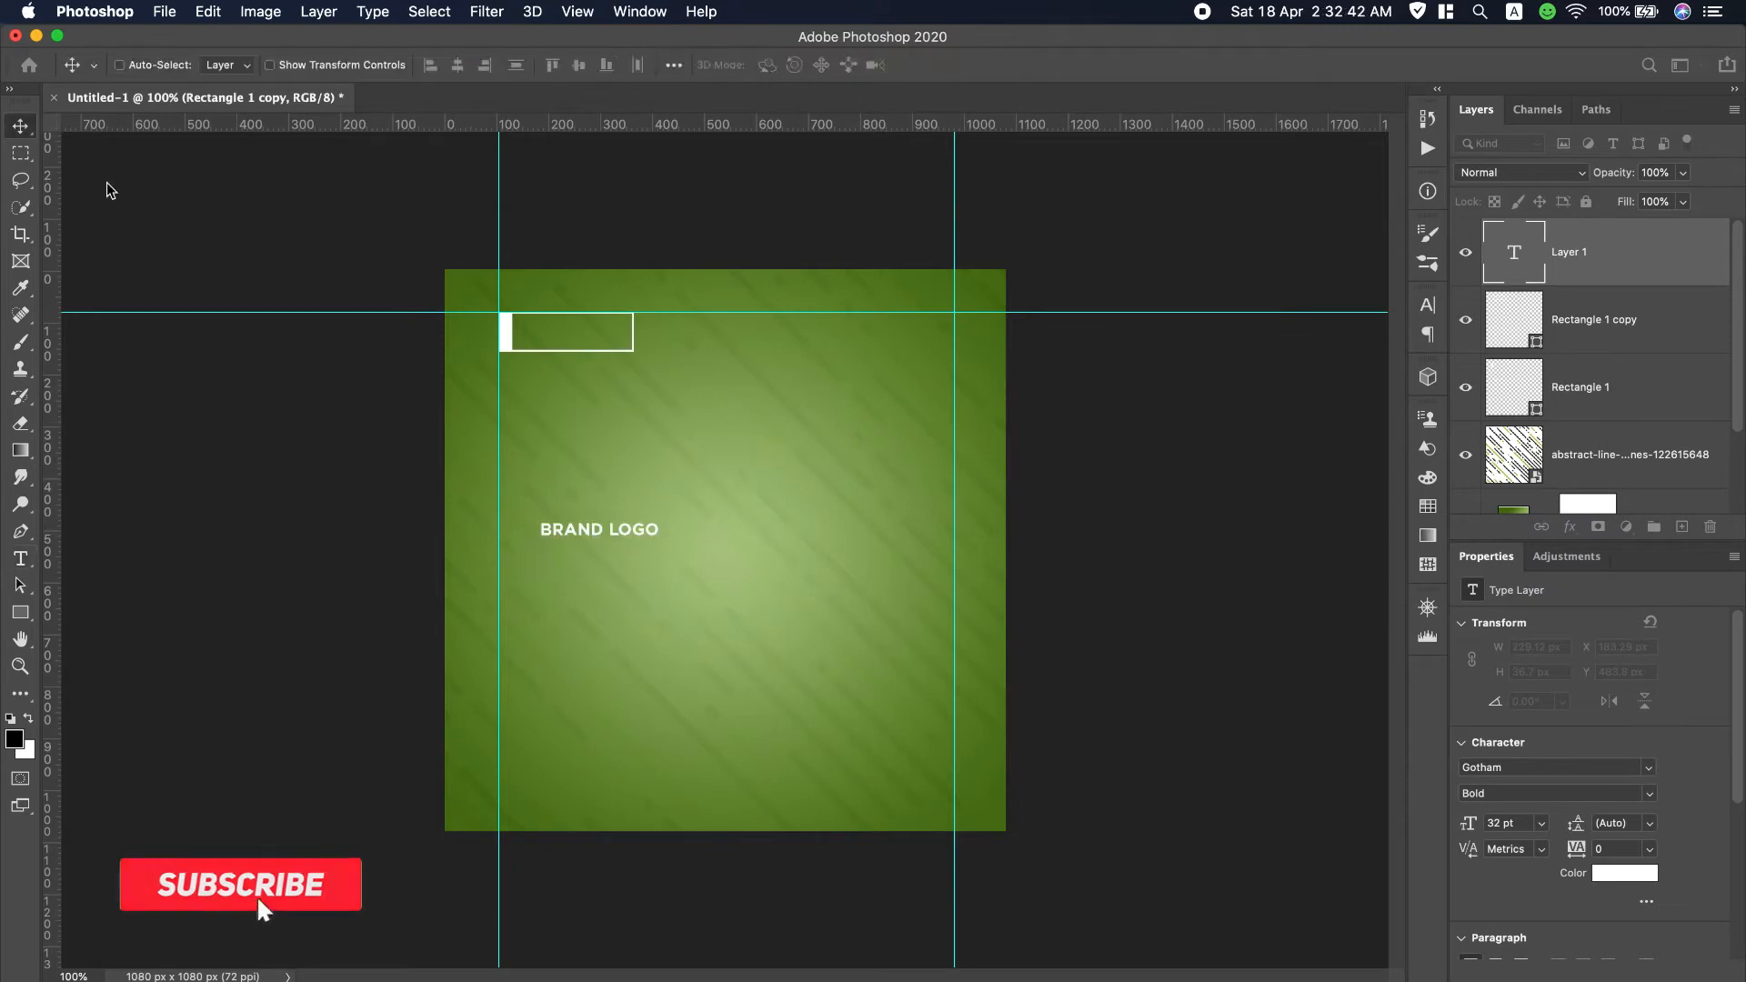
left_click_drag(592, 534, 561, 310)
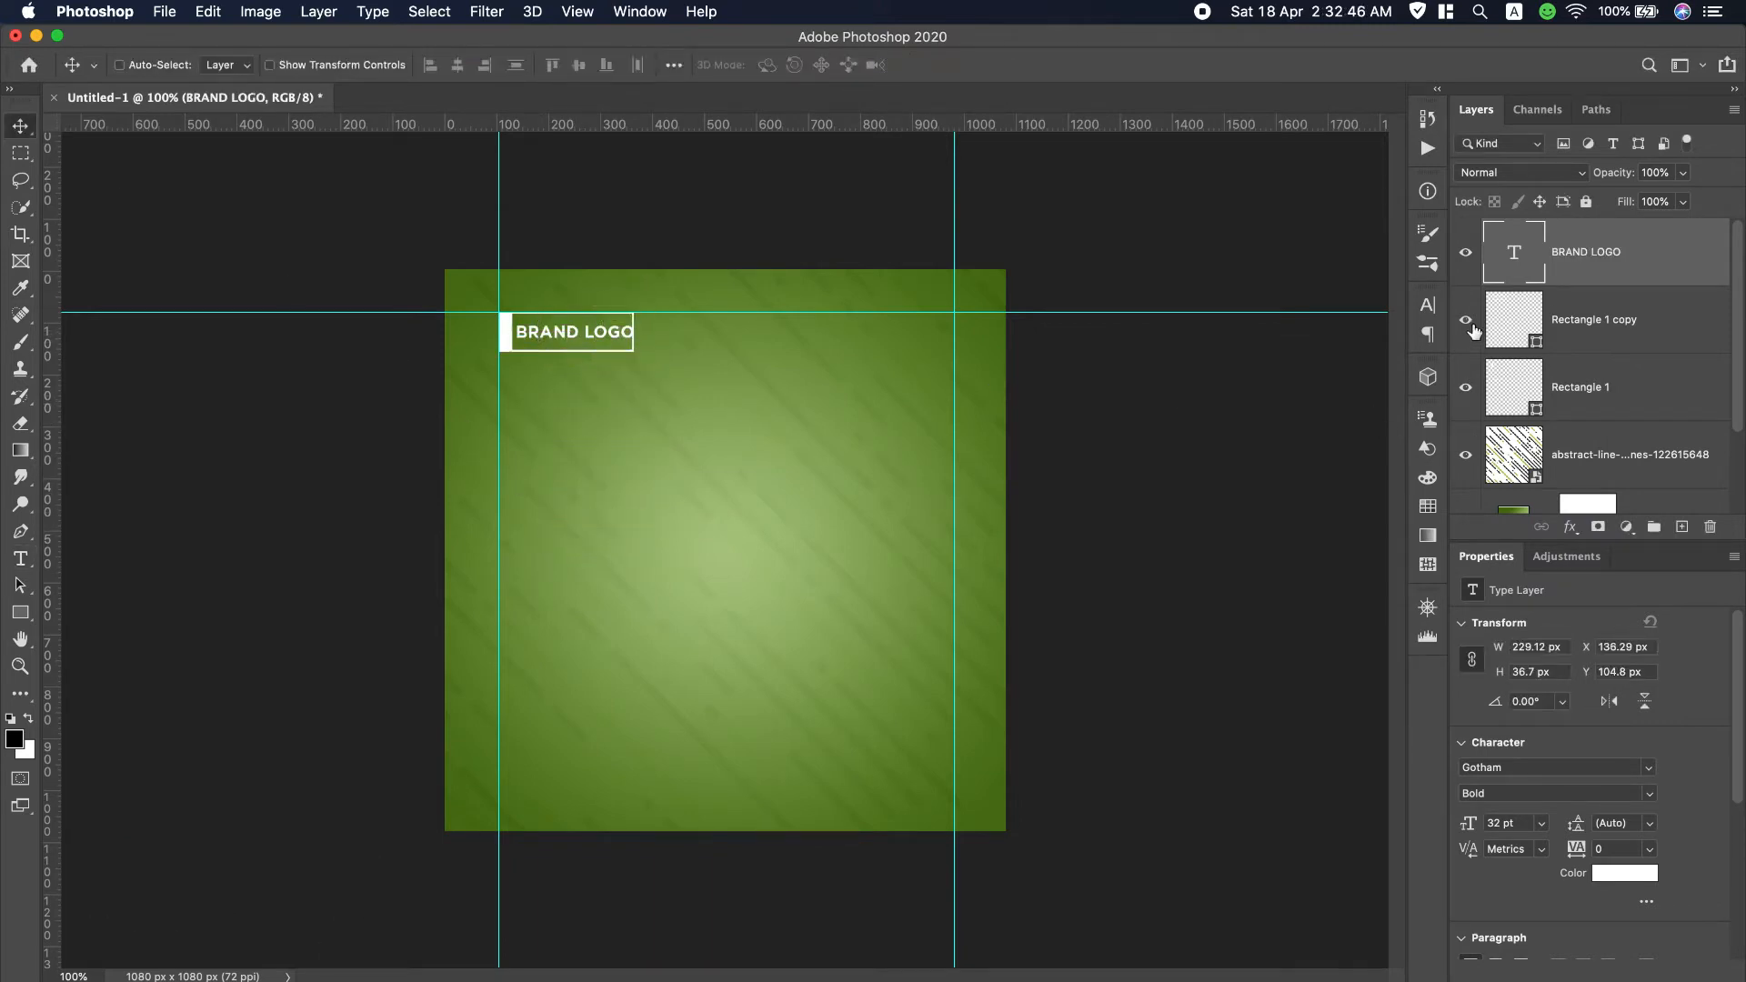
Set the "BRAND LOGO" text to Gotham Black at 30 pt and centre it horizontally with the outlined rectangle.
double_click(1525, 264)
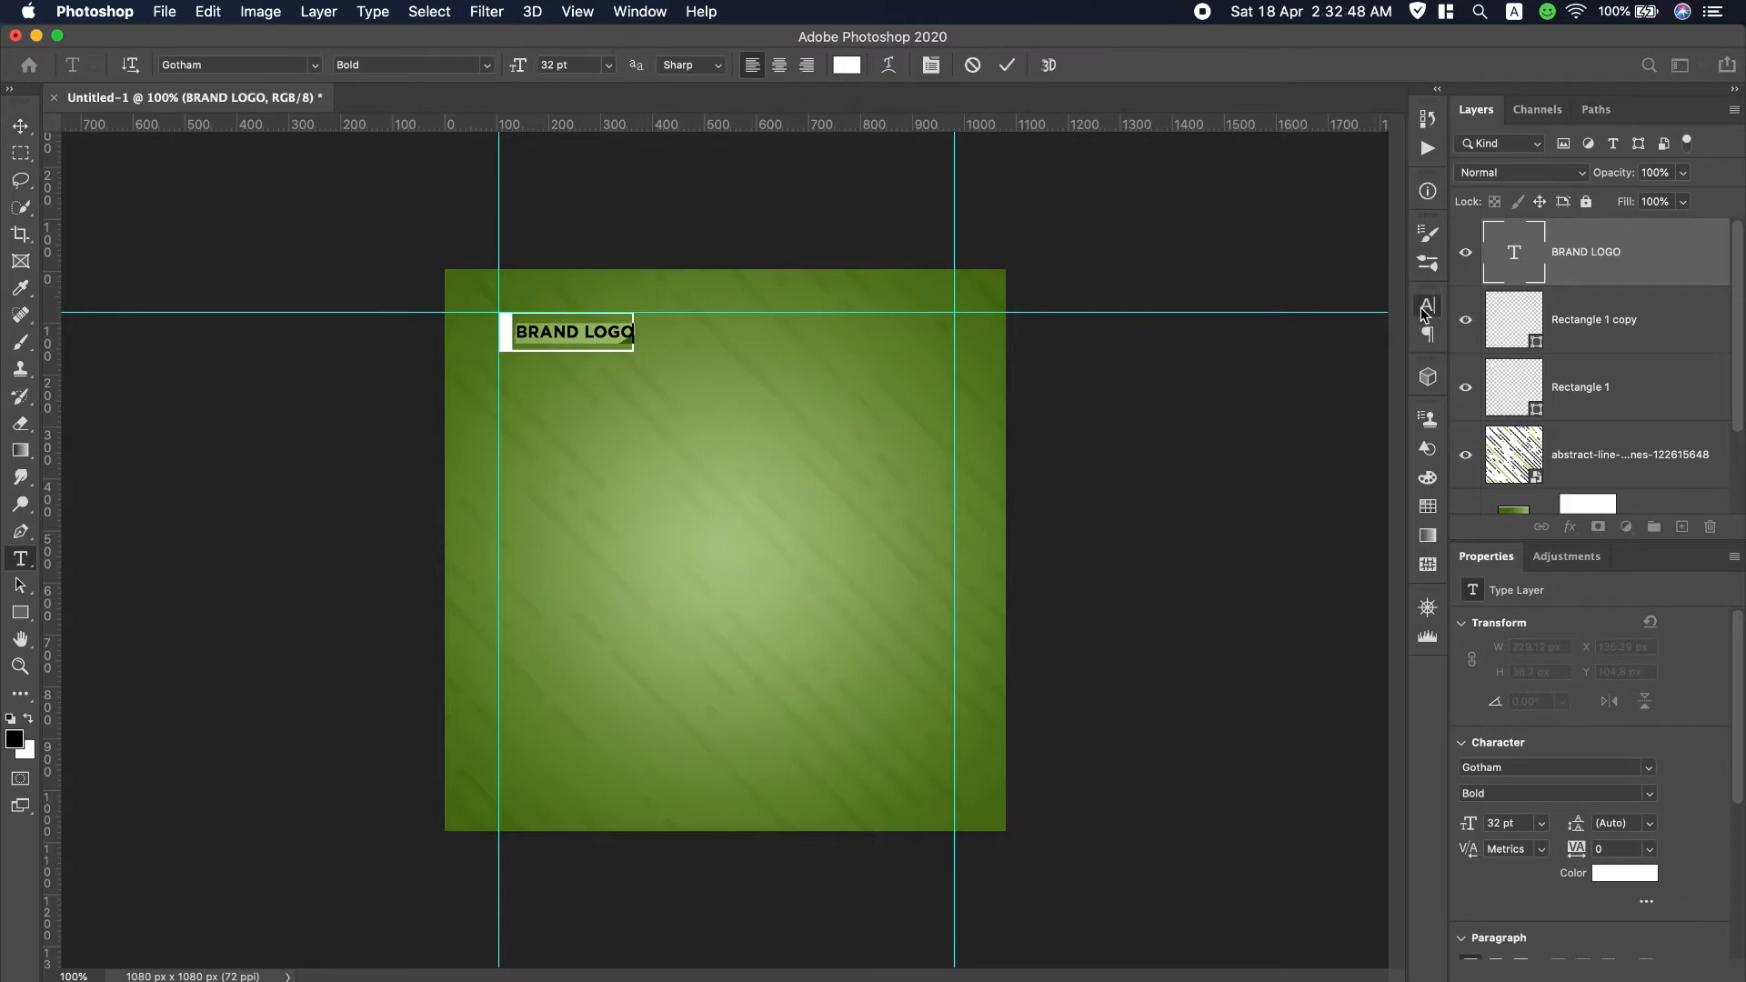
left_click(1426, 309)
left_click(1389, 346)
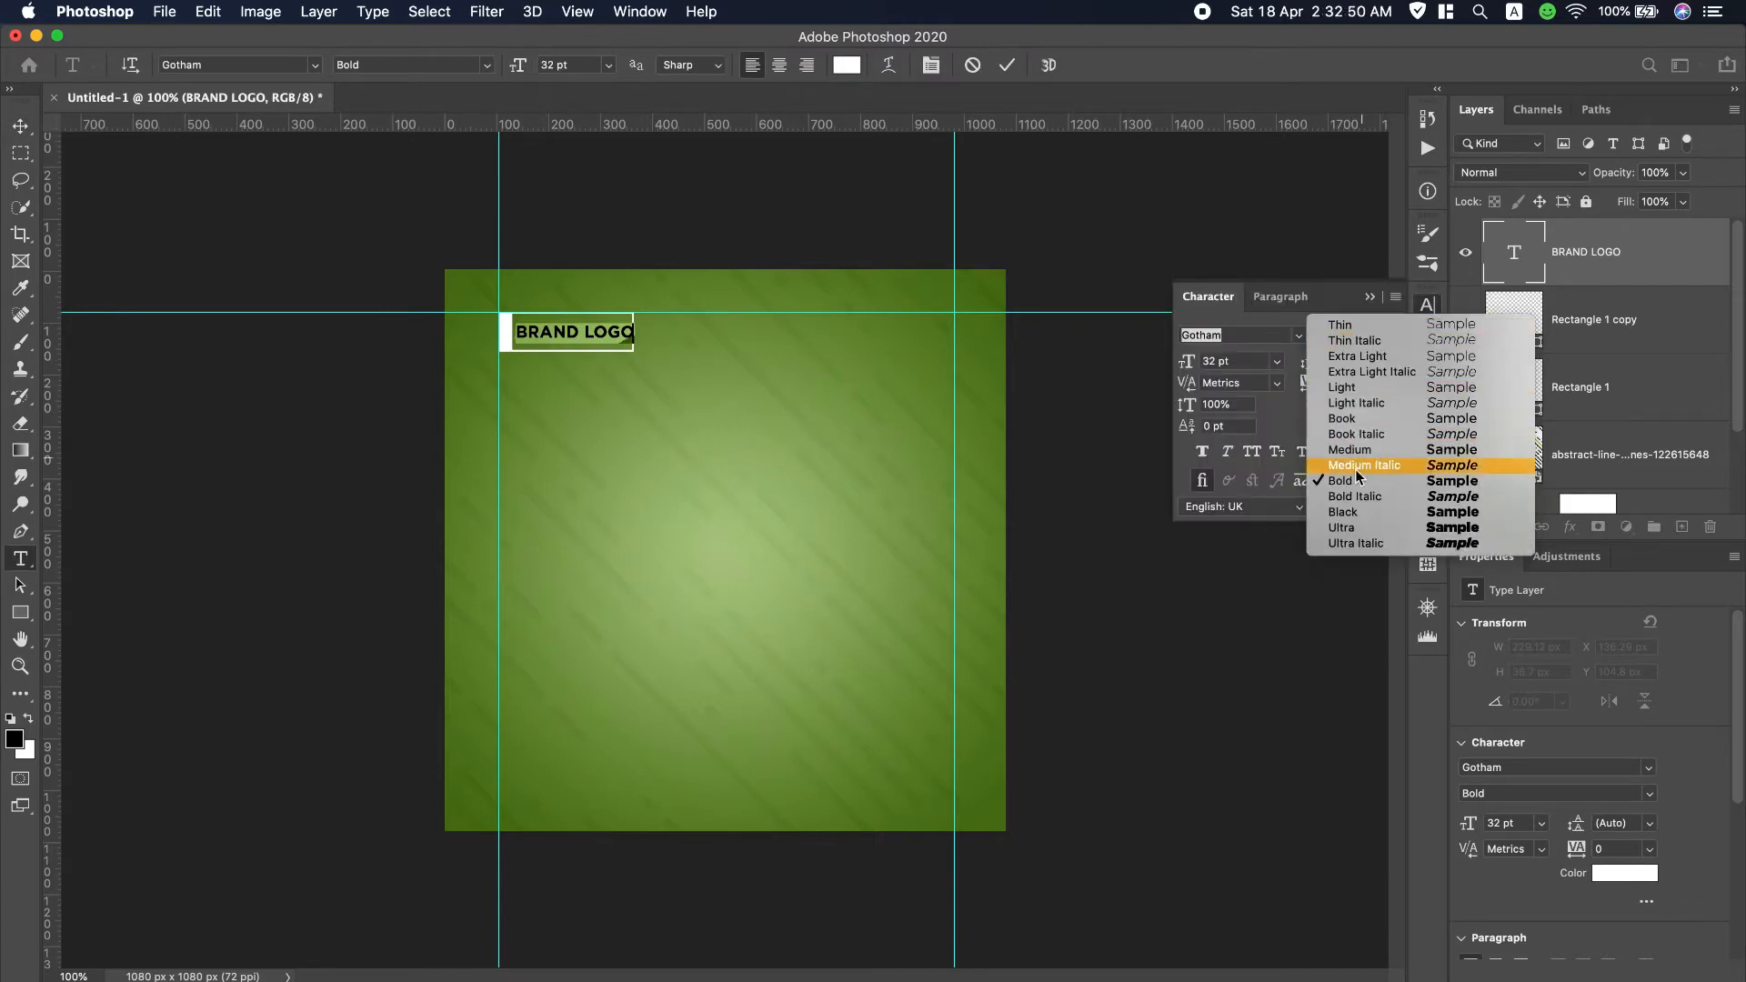
left_click(1342, 511)
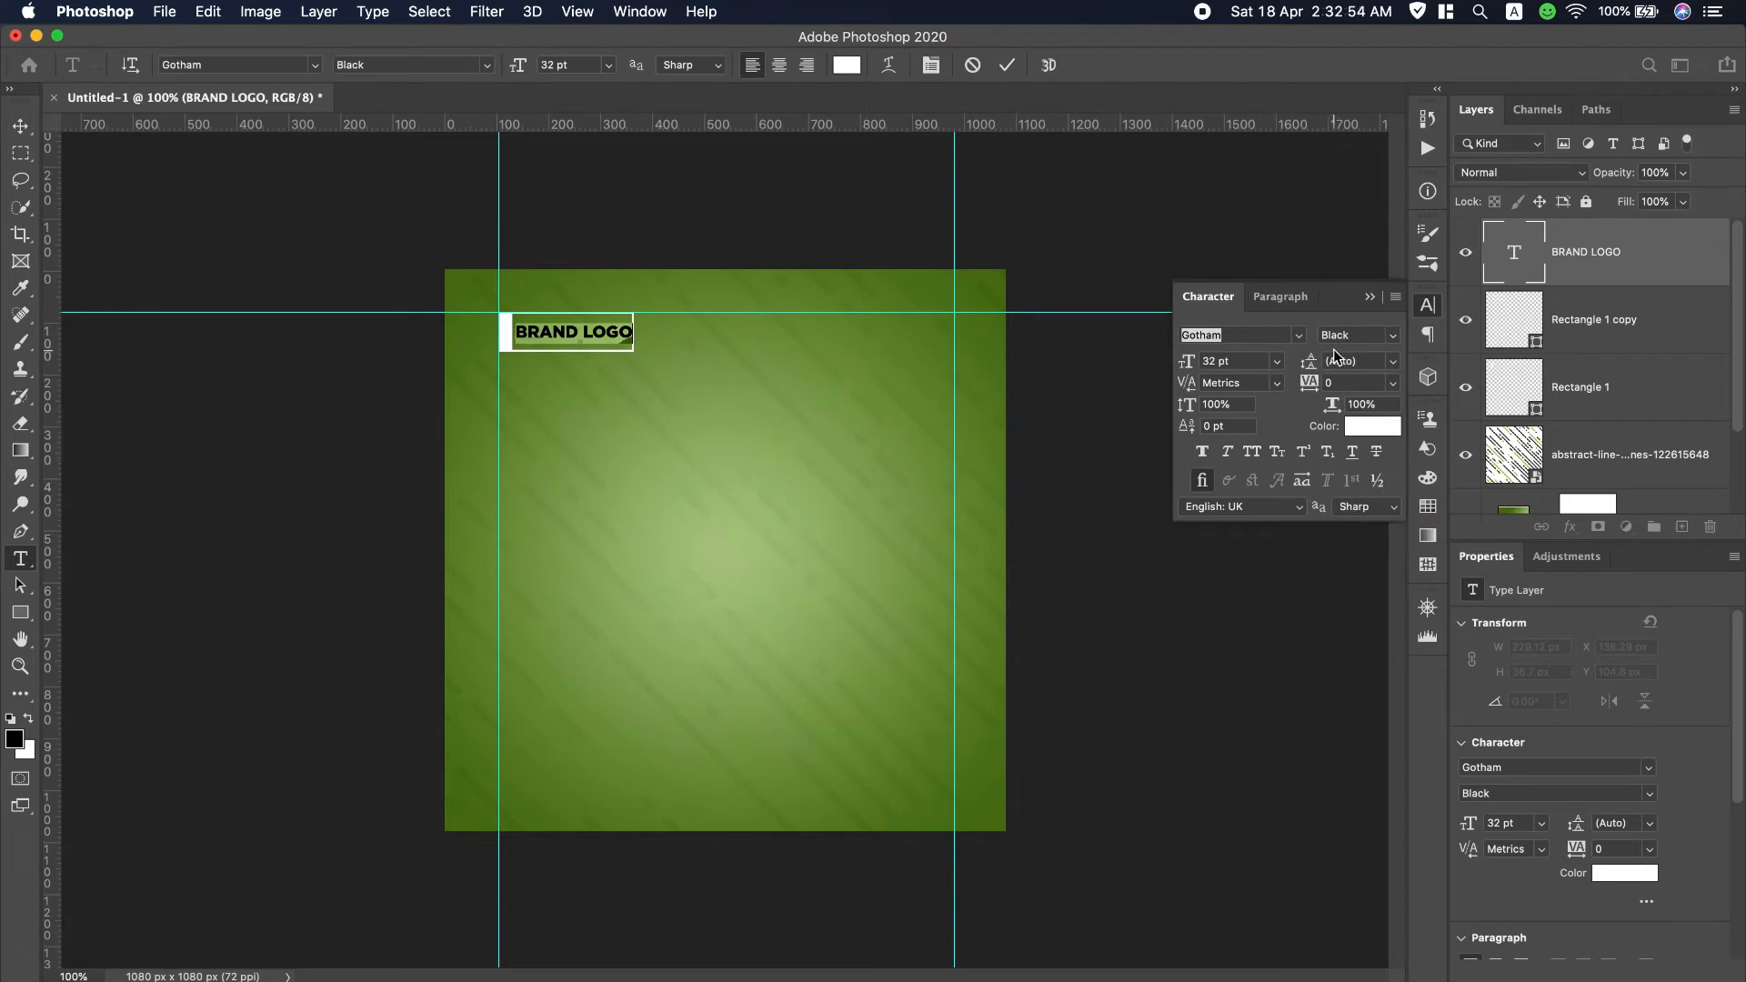
left_click(1207, 361)
key("Down")
key("Down")
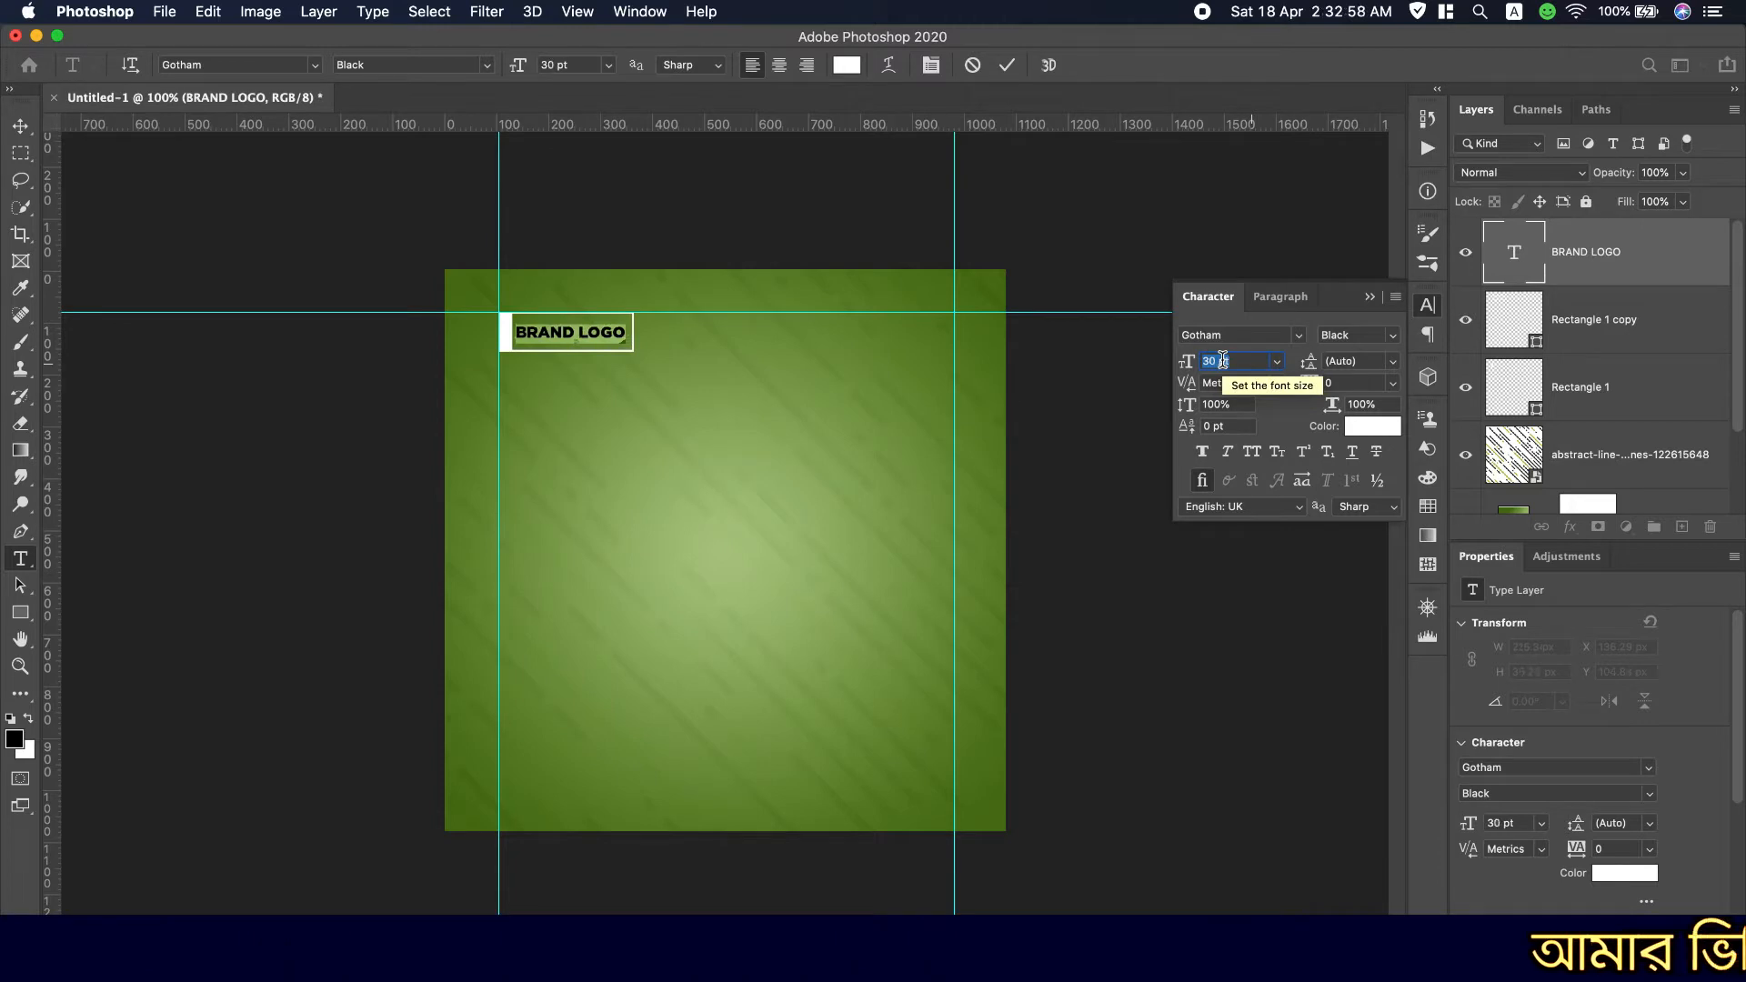
left_click(1648, 325, "super")
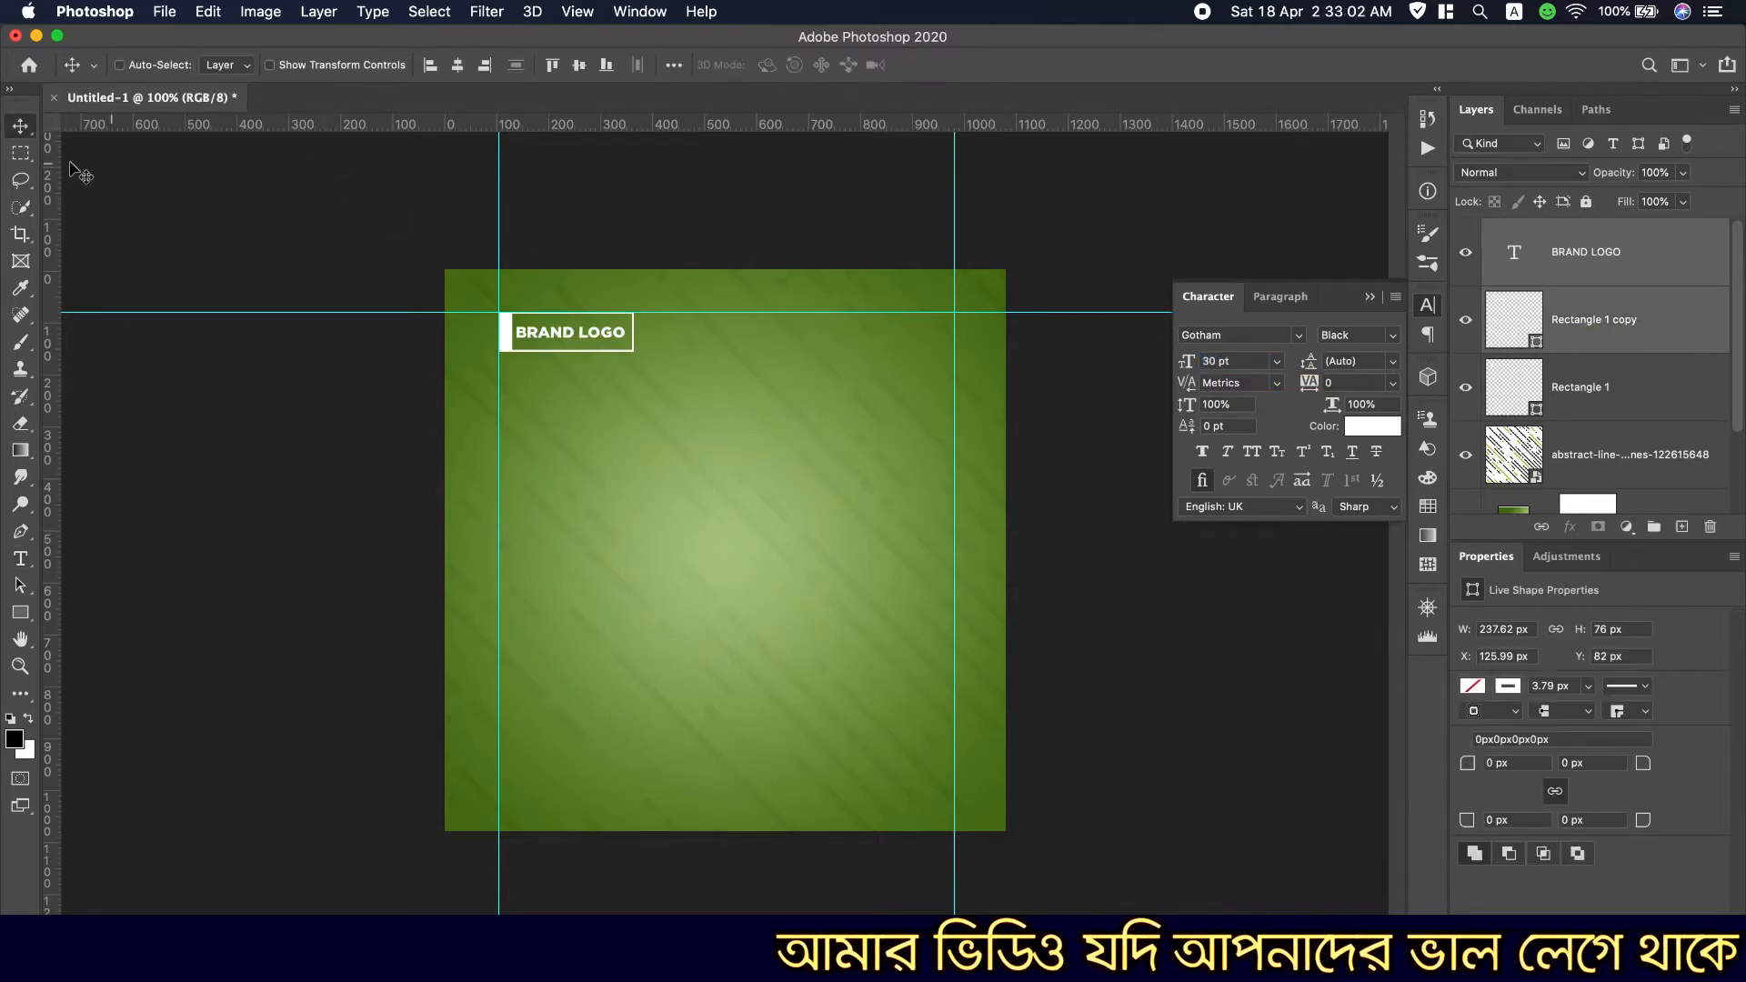
left_click(457, 65)
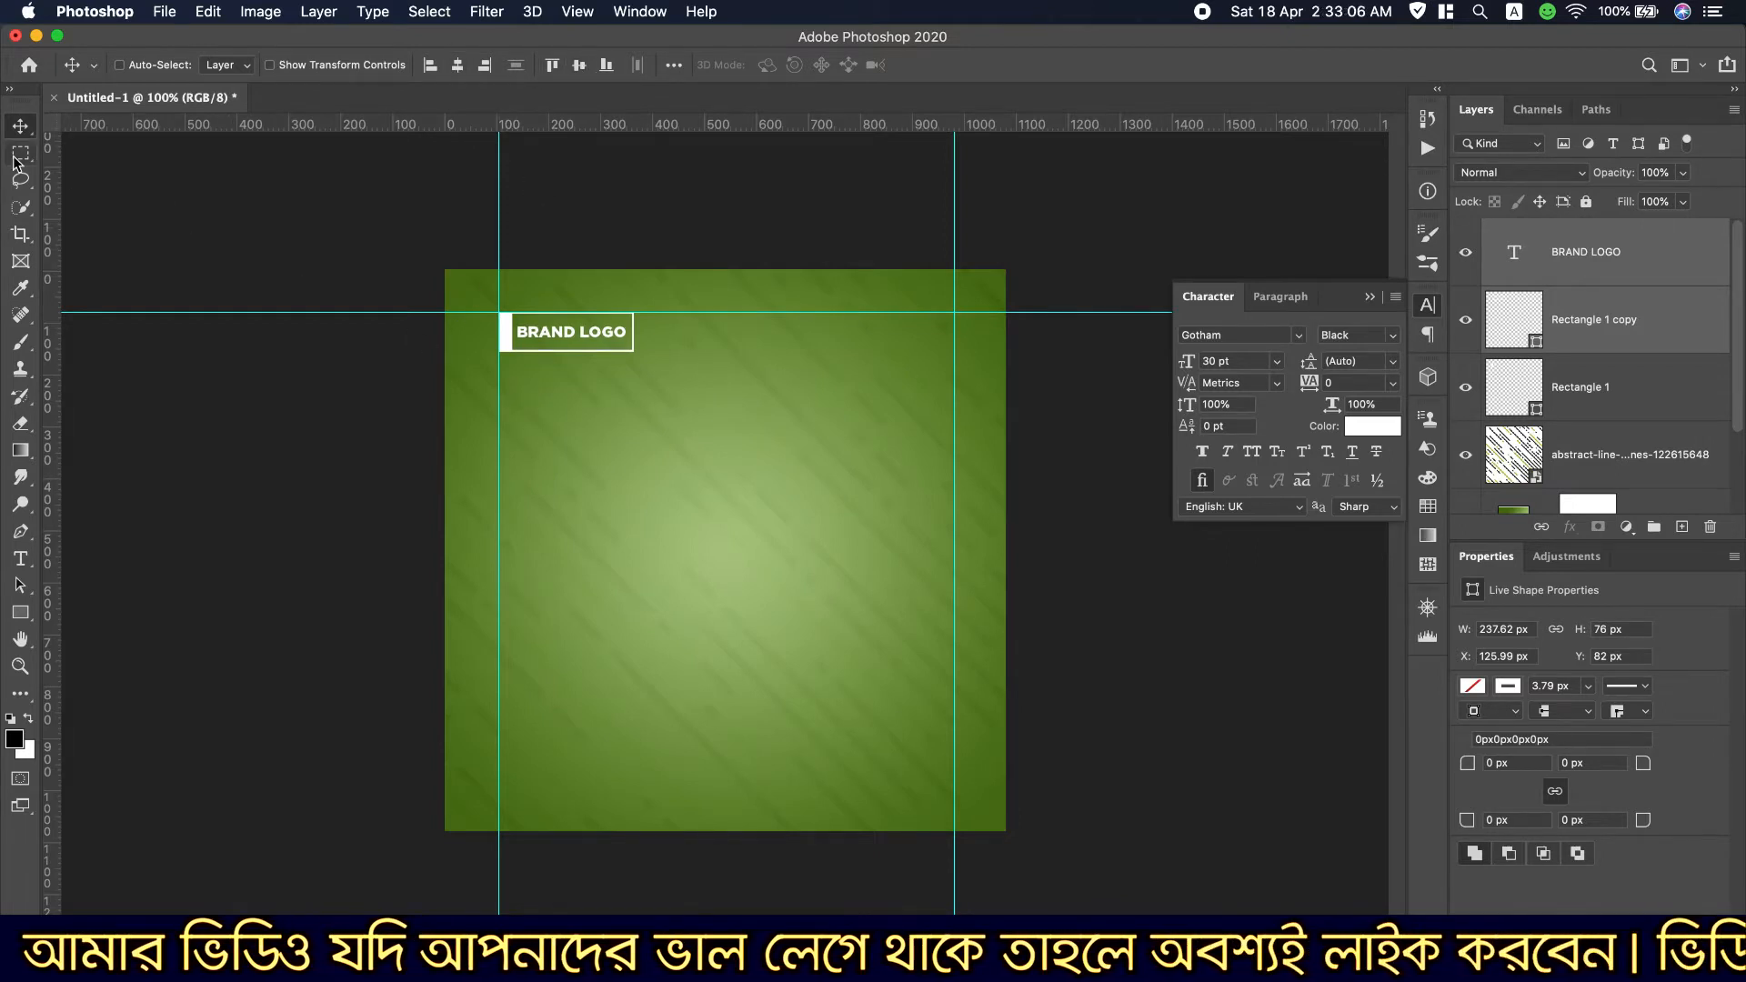
Draw a black rectangle without stroke, about 518 × 364 px, in the right half of the canvas above the text layer.
left_click(21, 614)
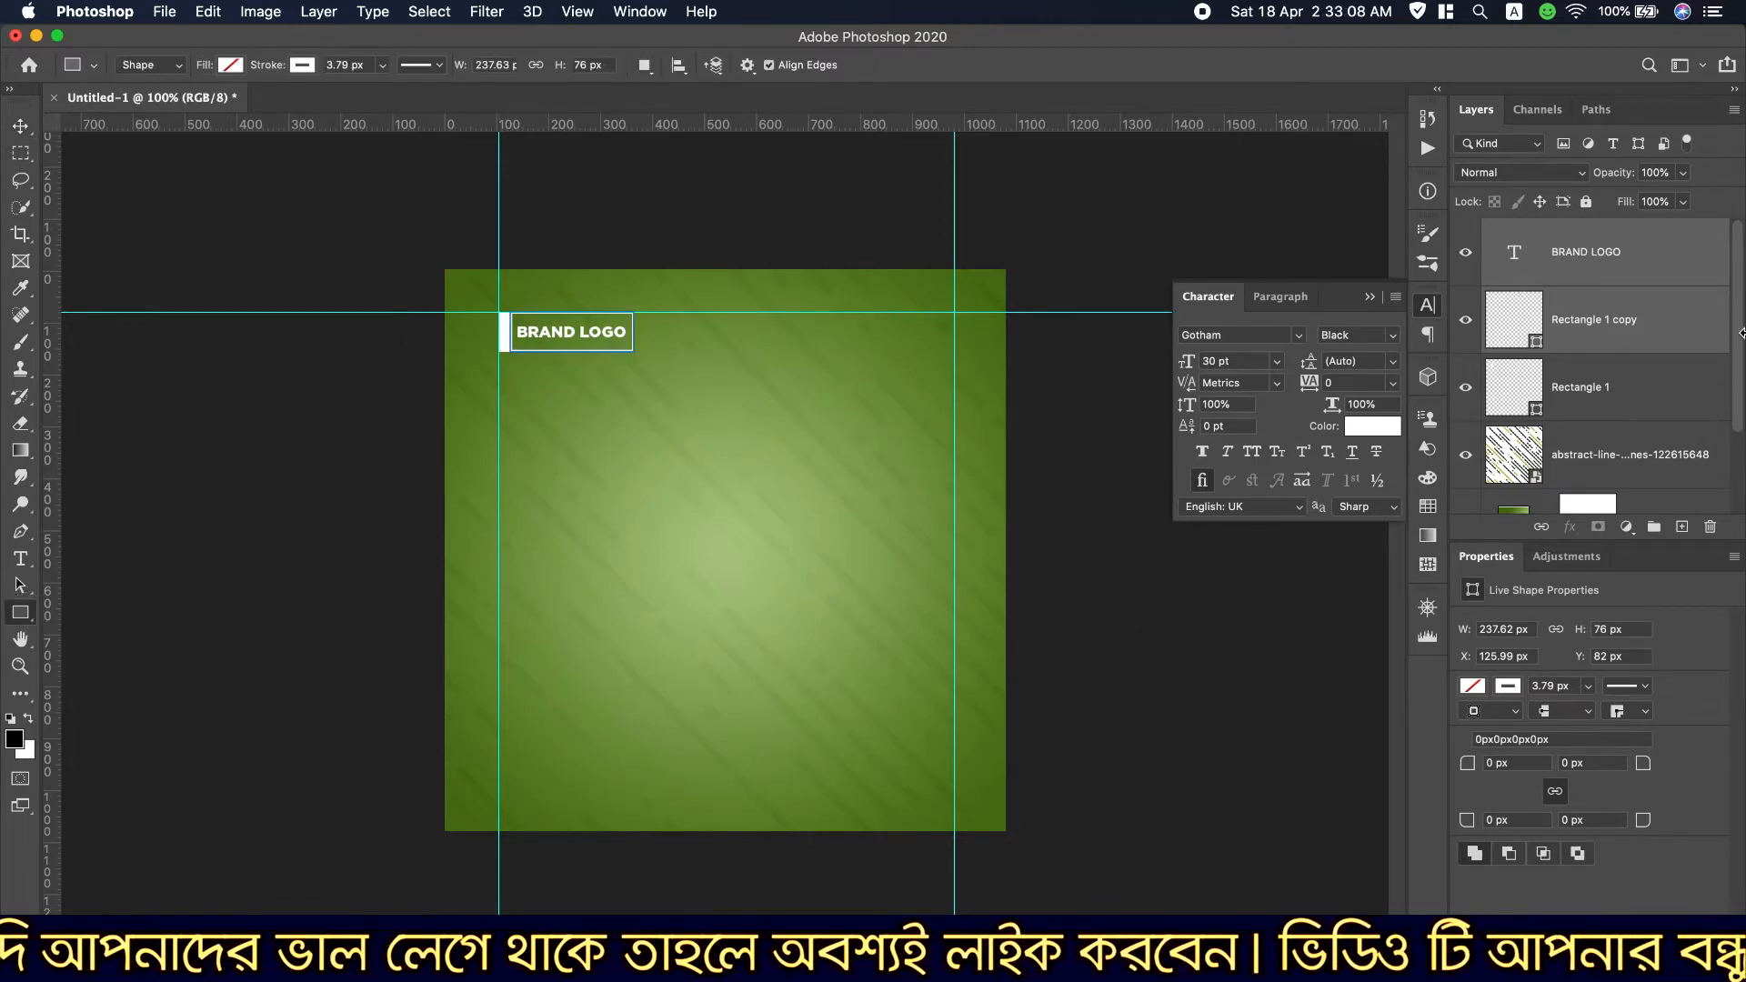
left_click(1666, 273)
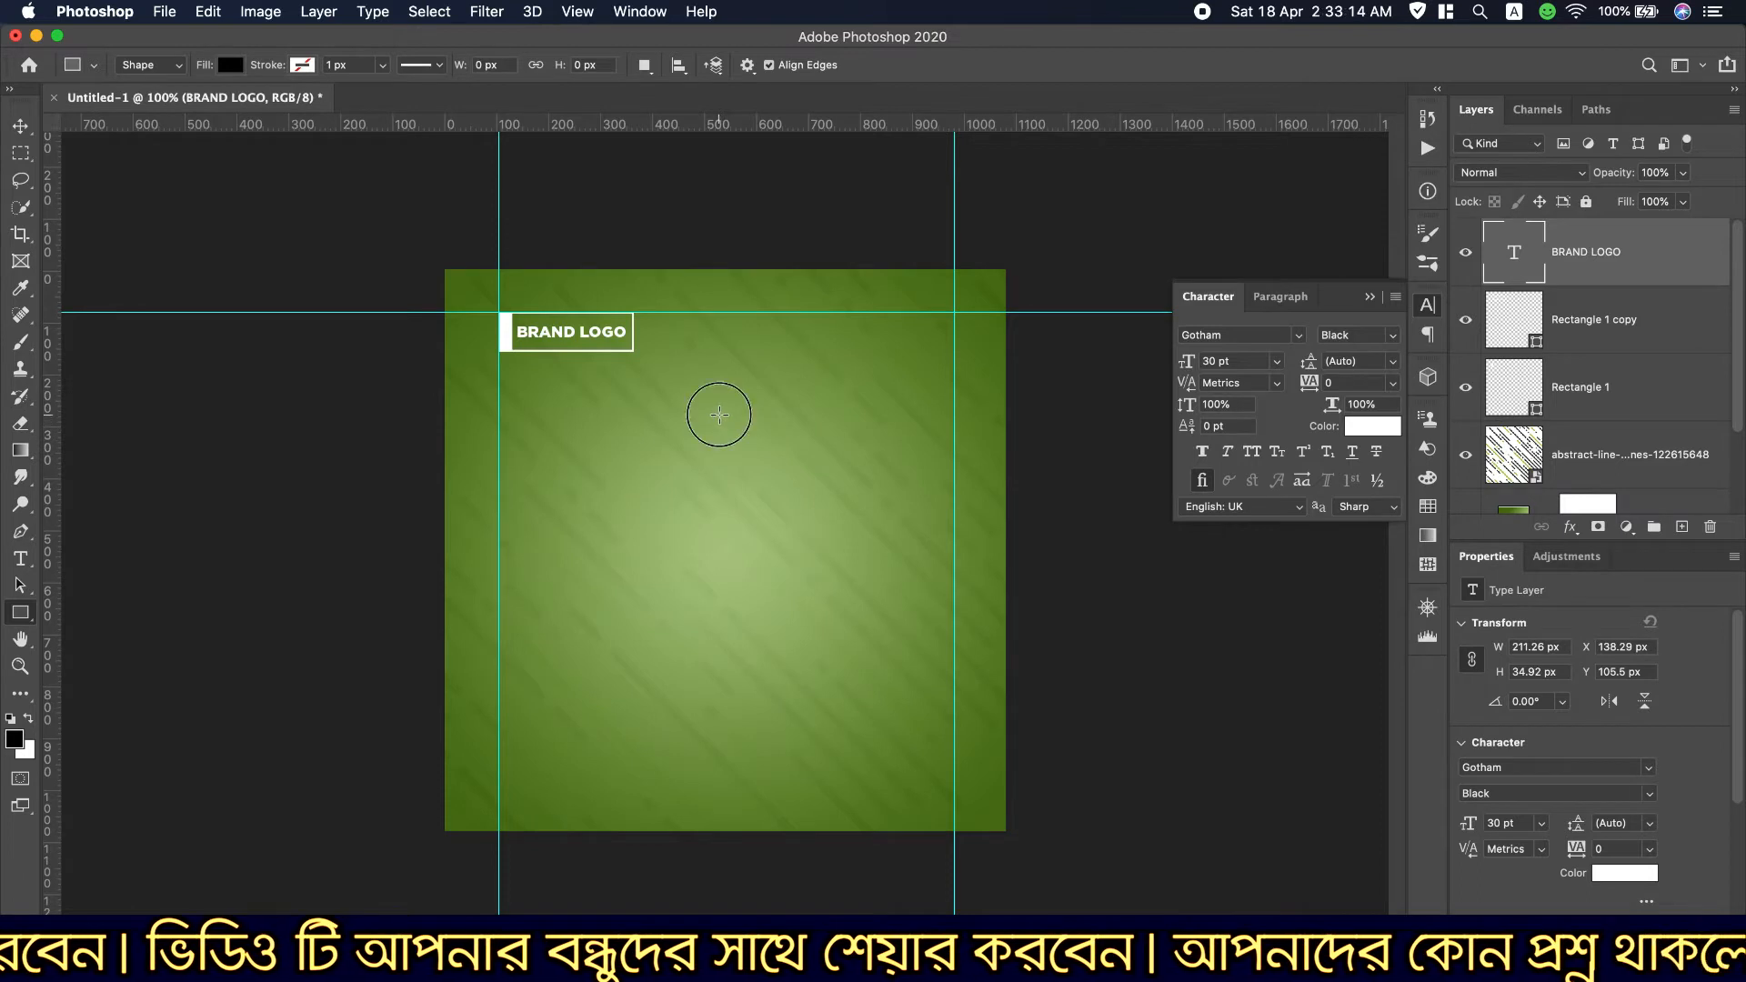
left_click_drag(719, 414, 987, 603)
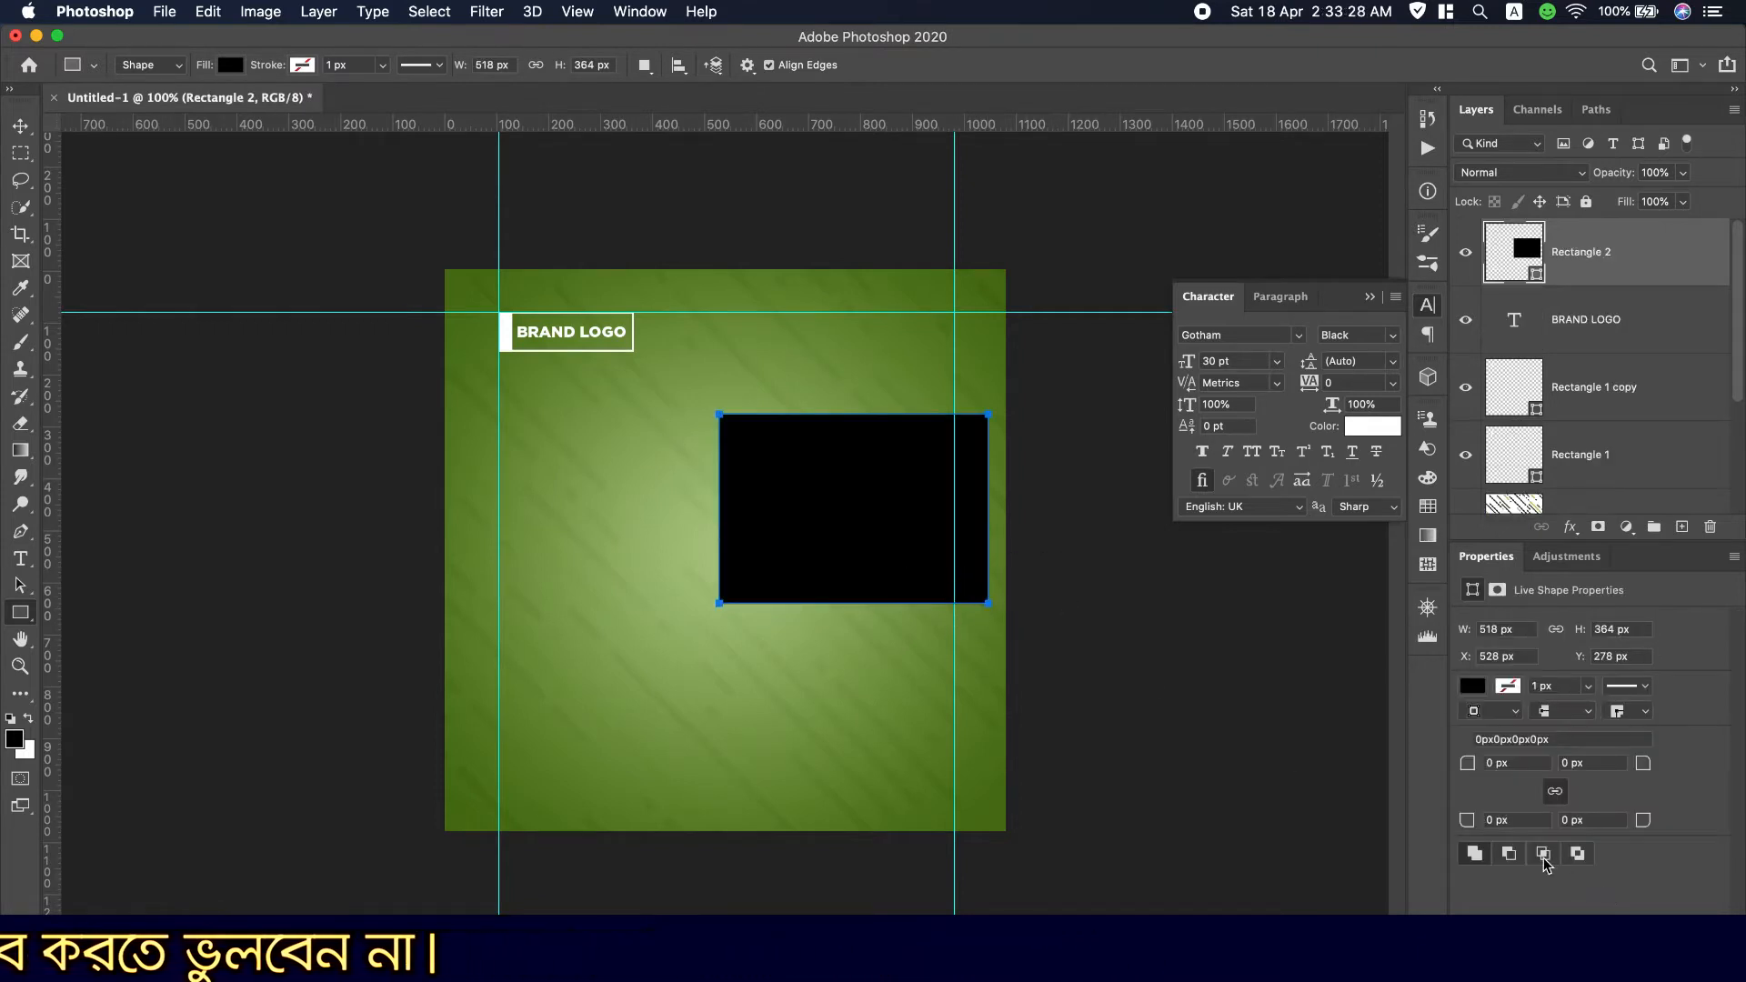
Unlink the black rectangle's corner radii and round only its top-left and bottom-right corners to 167 px.
left_click_drag(1466, 768, 1426, 768)
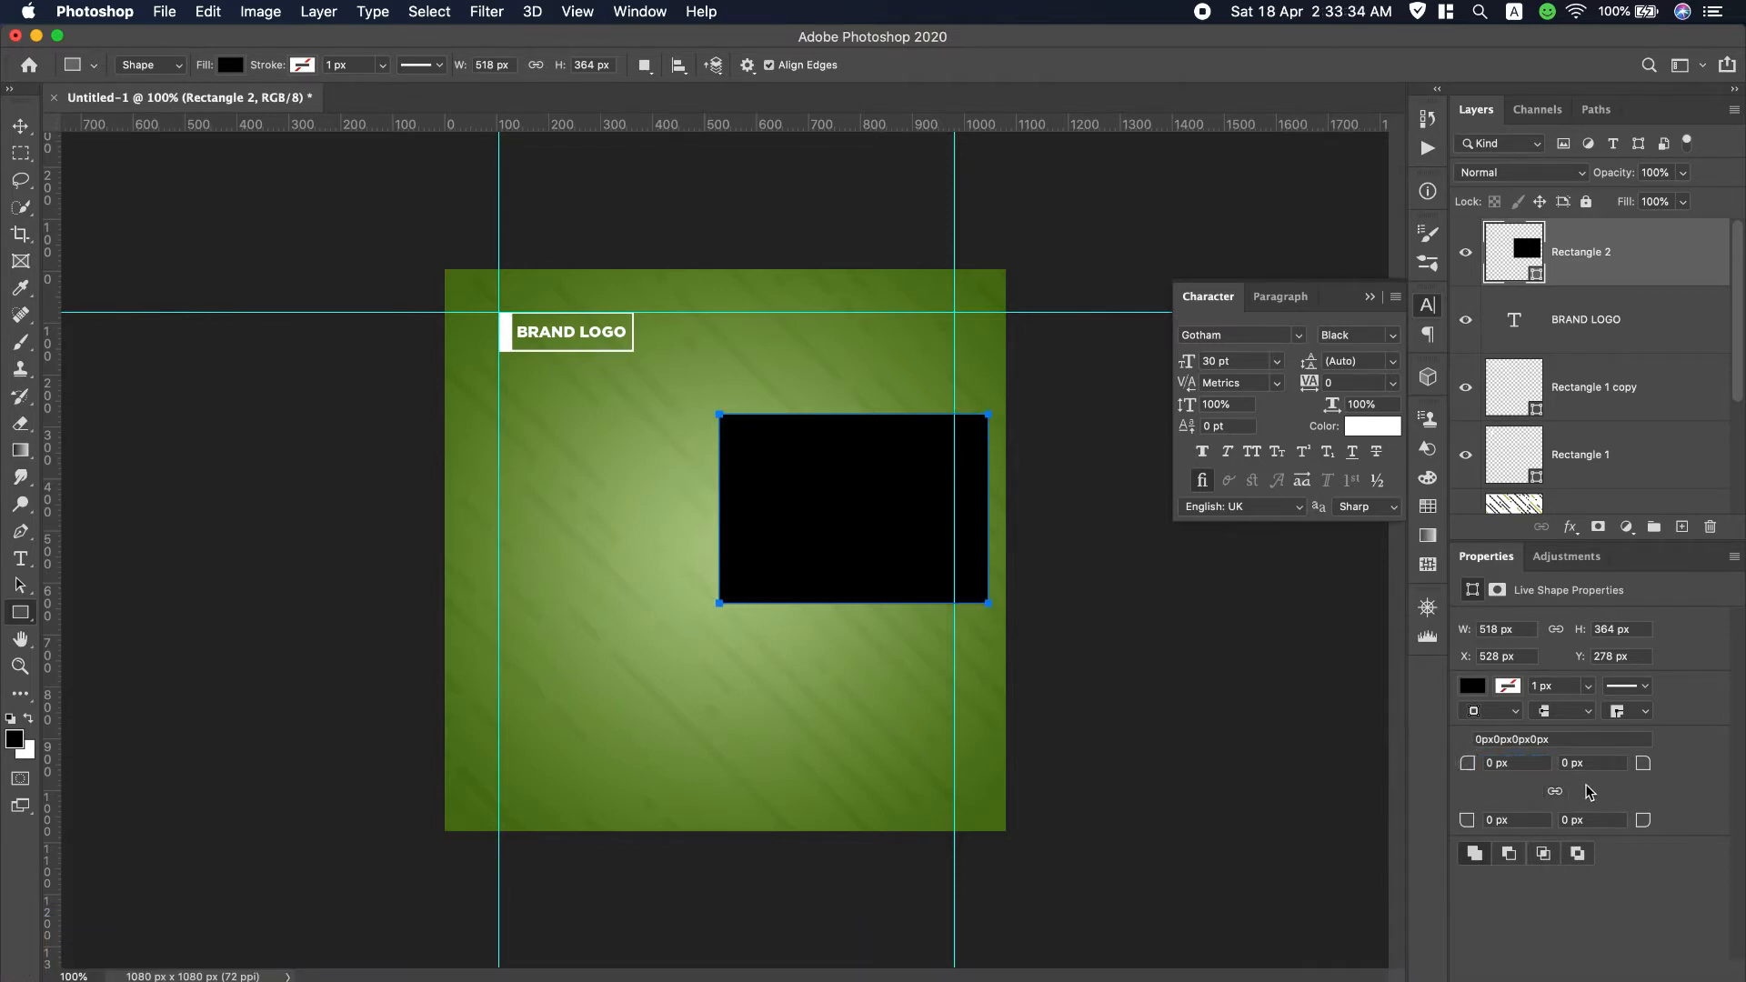
mouse_move(1648, 764)
left_mouse_down()
mouse_move(1621, 764)
mouse_move(1739, 766)
mouse_move(1519, 765)
mouse_move(1692, 753)
mouse_move(1618, 756)
left_mouse_up()
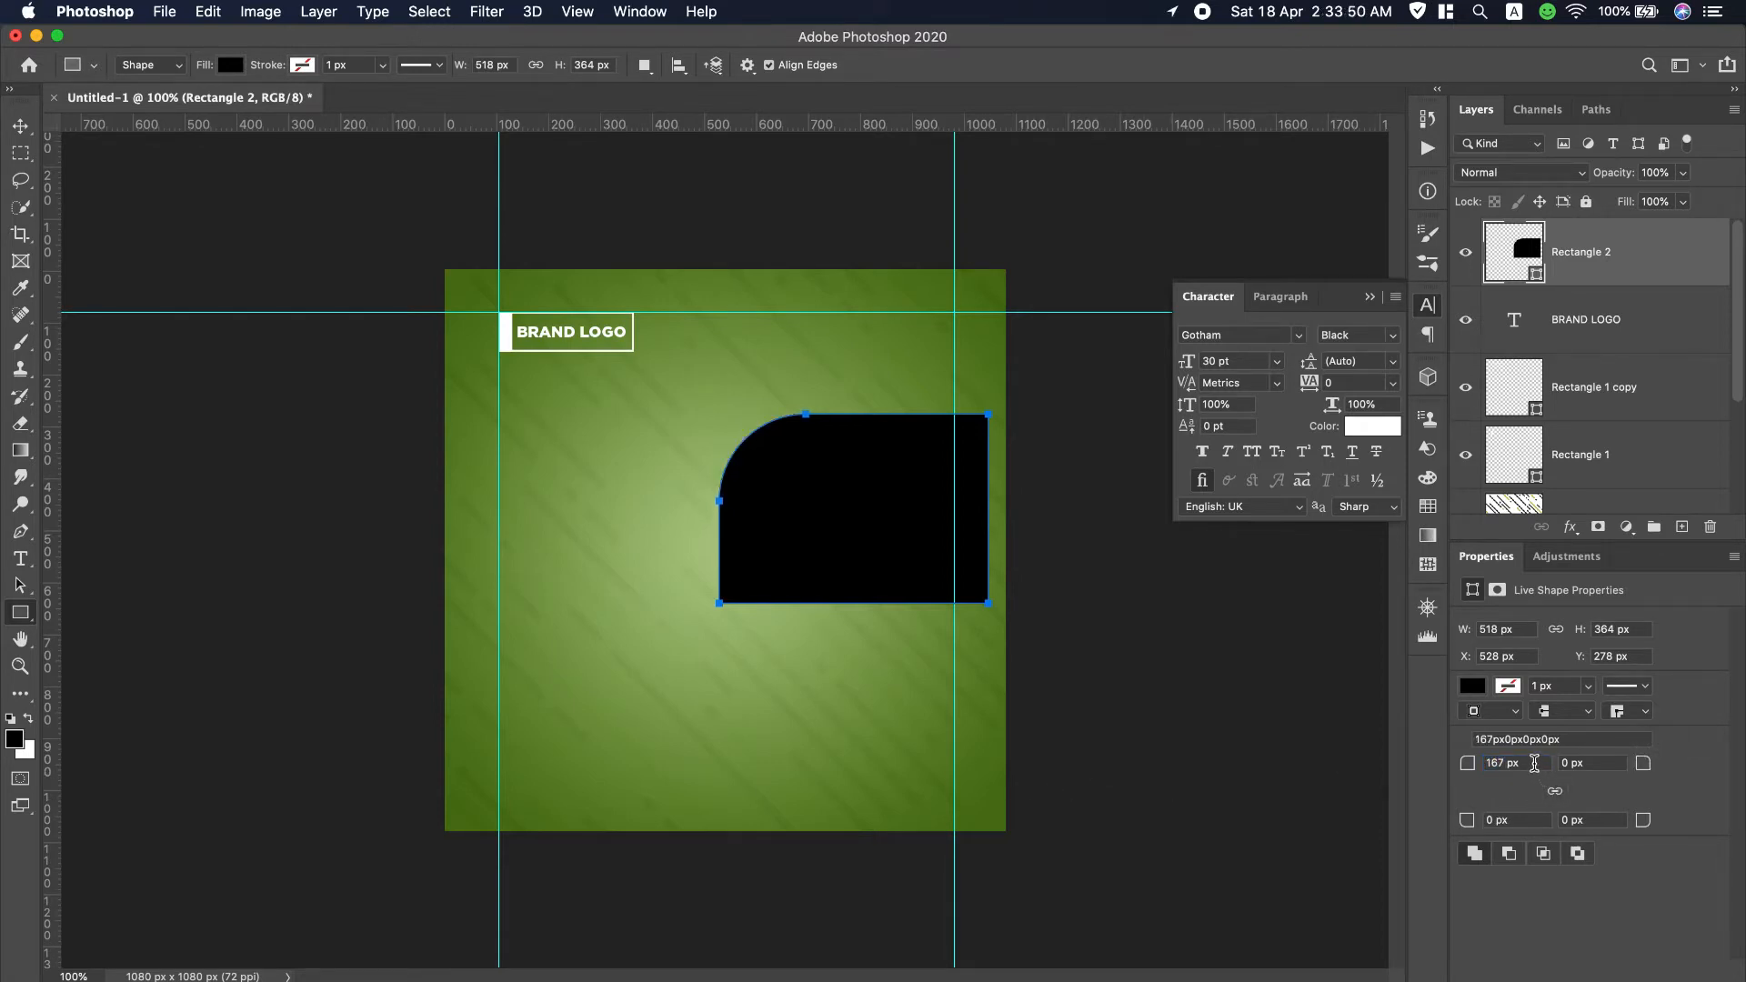
left_click(1535, 764)
key("super+c")
left_click_drag(1602, 817, 1523, 813)
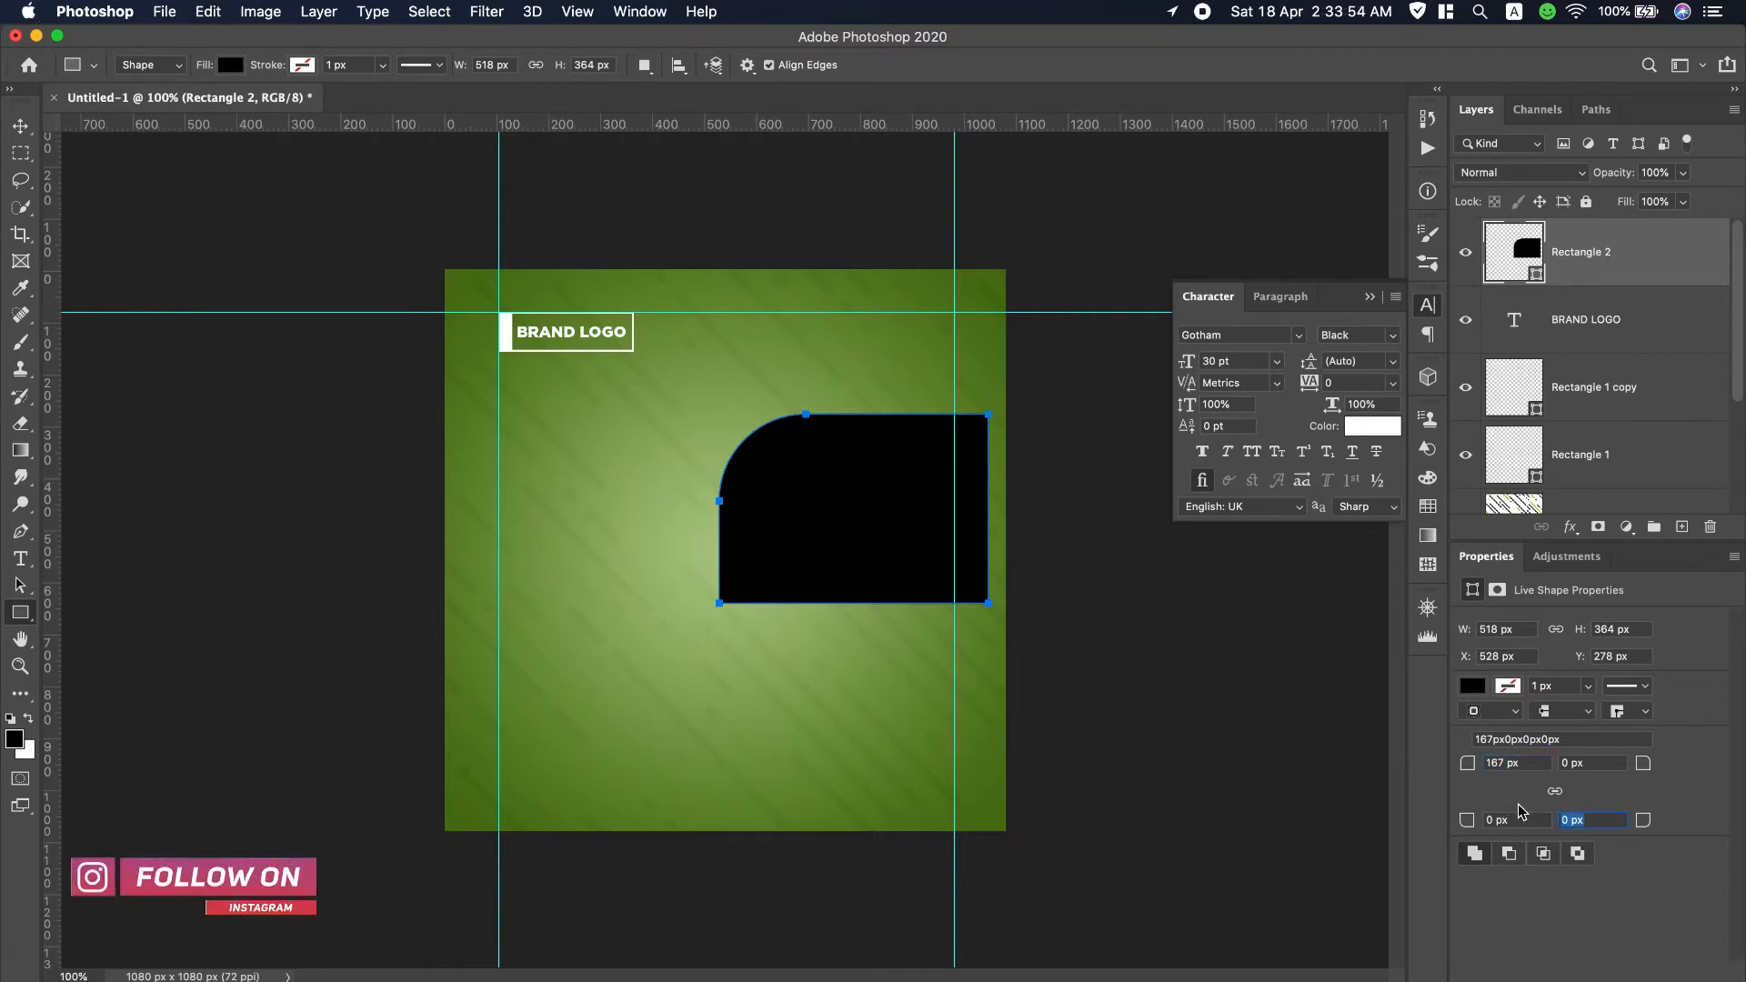
key("super+v")
key("Return")
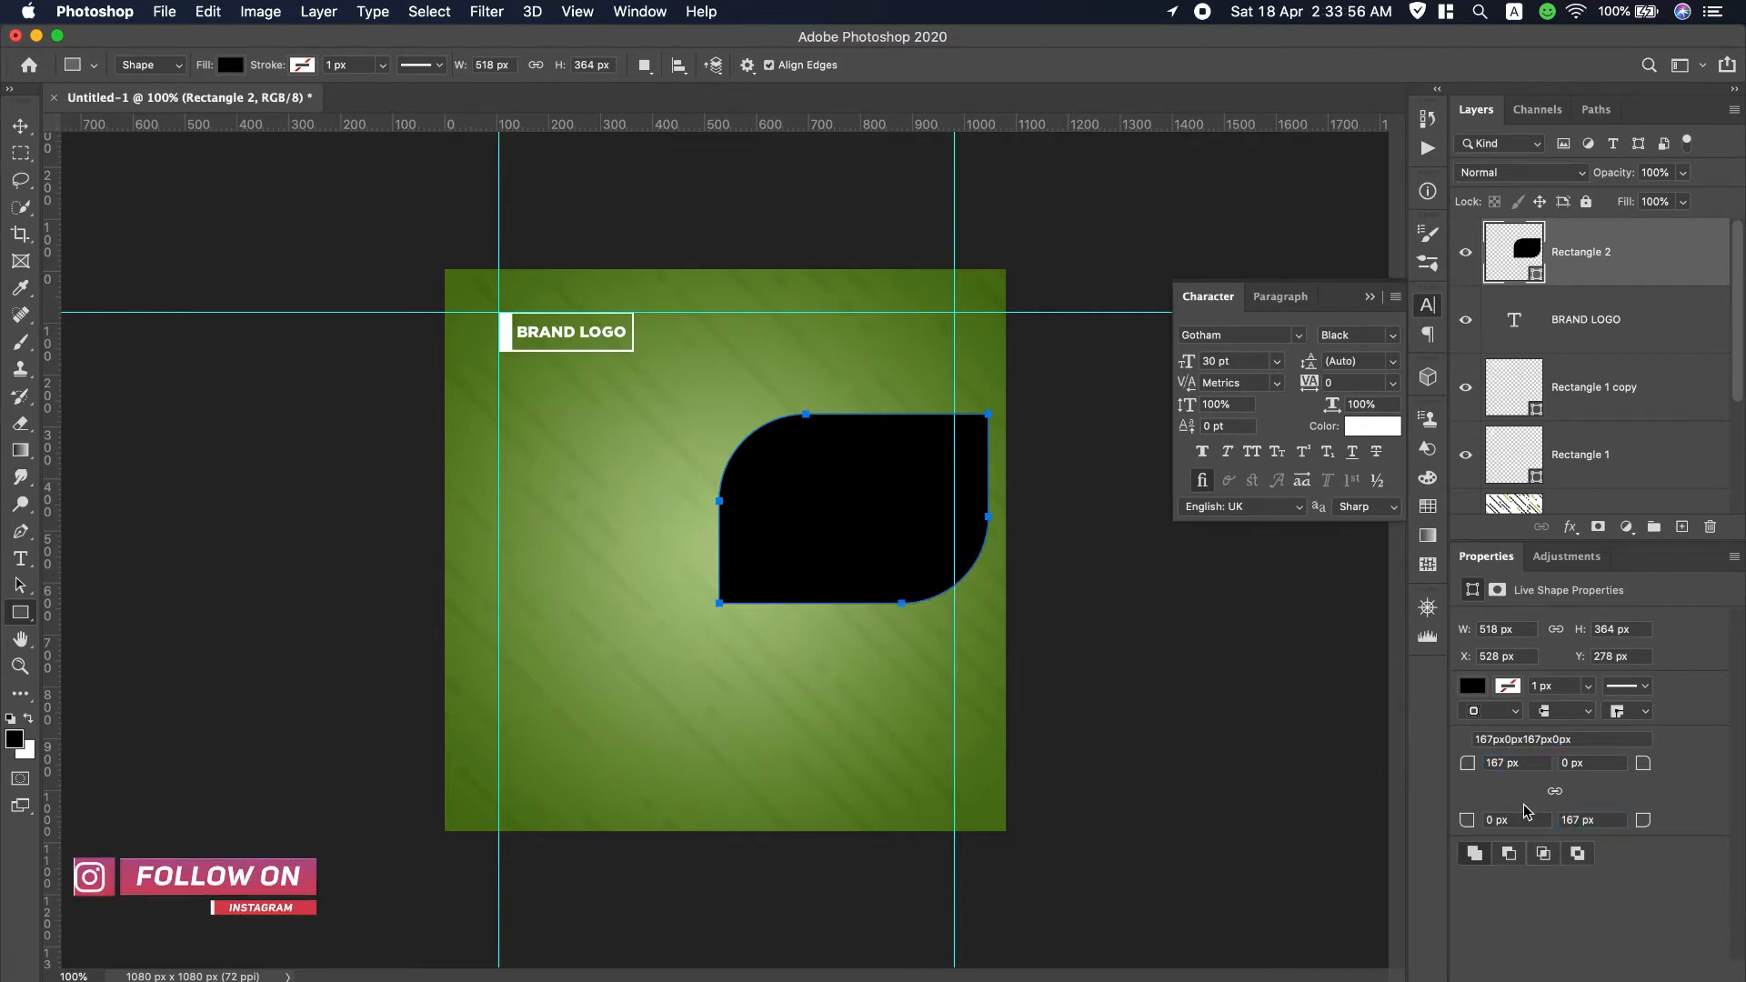
Move the black shape against the right vertical guide and scale it proportionally to about 607 × 427 px from its top-right corner.
left_click(20, 126)
left_click_drag(798, 481, 761, 439)
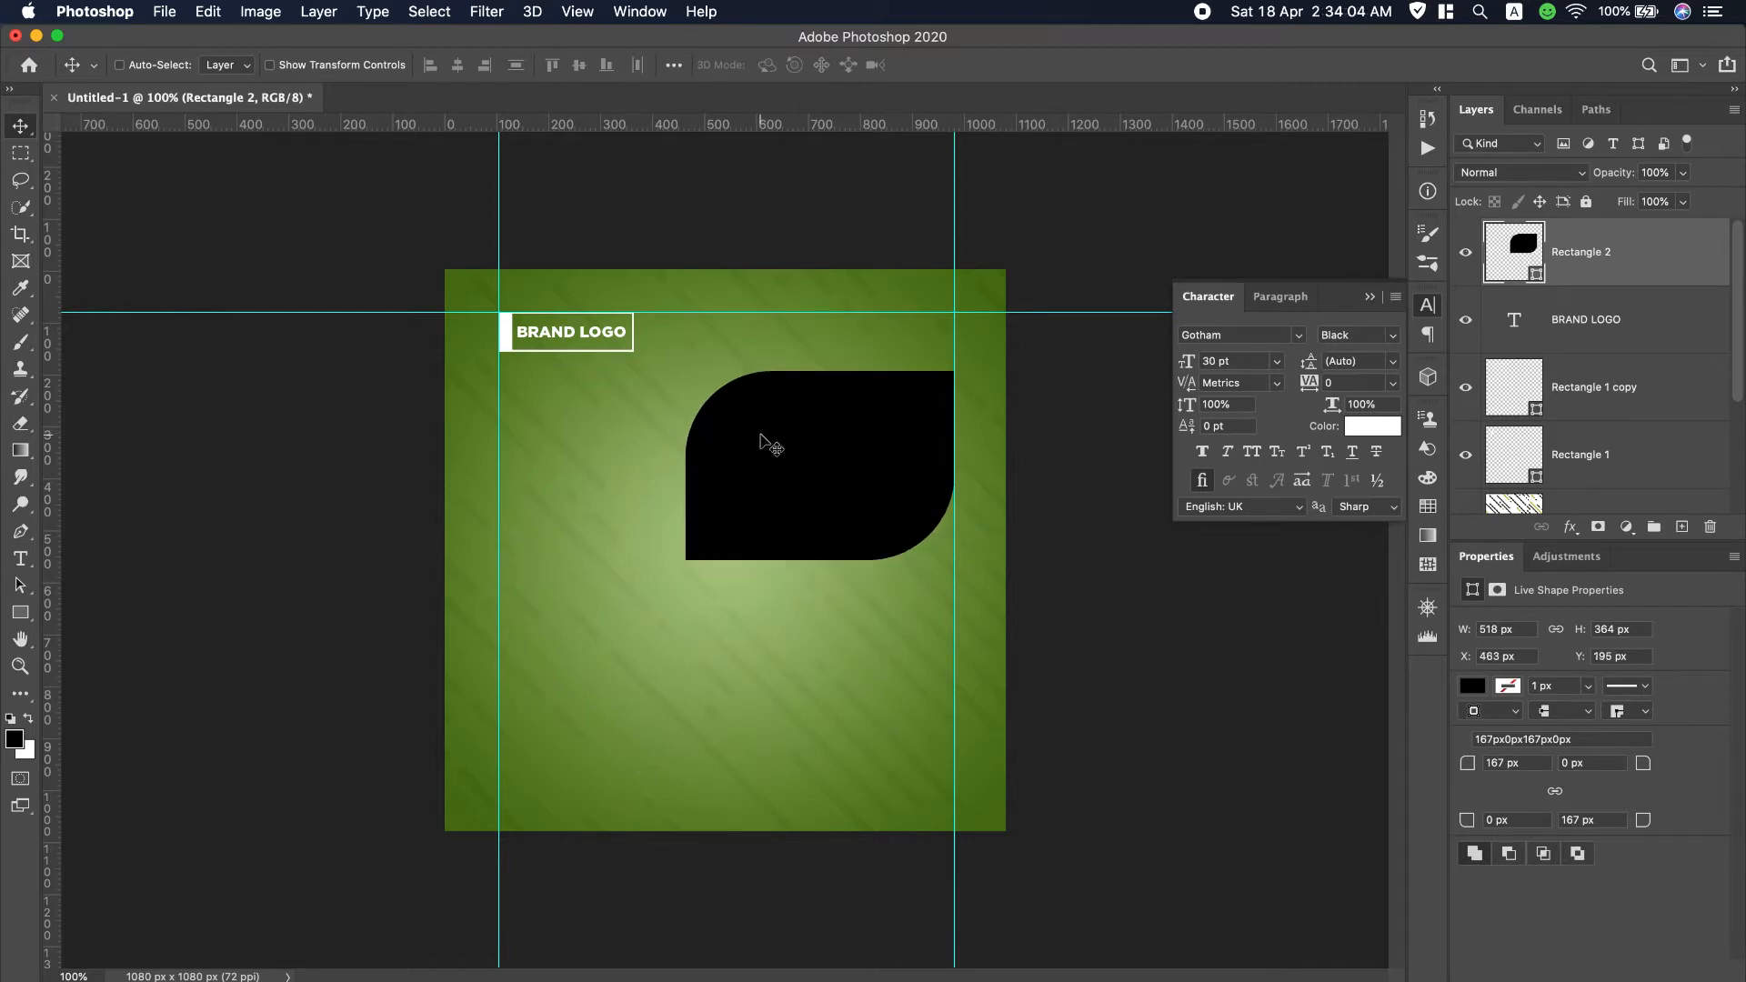
key("ctrl+t")
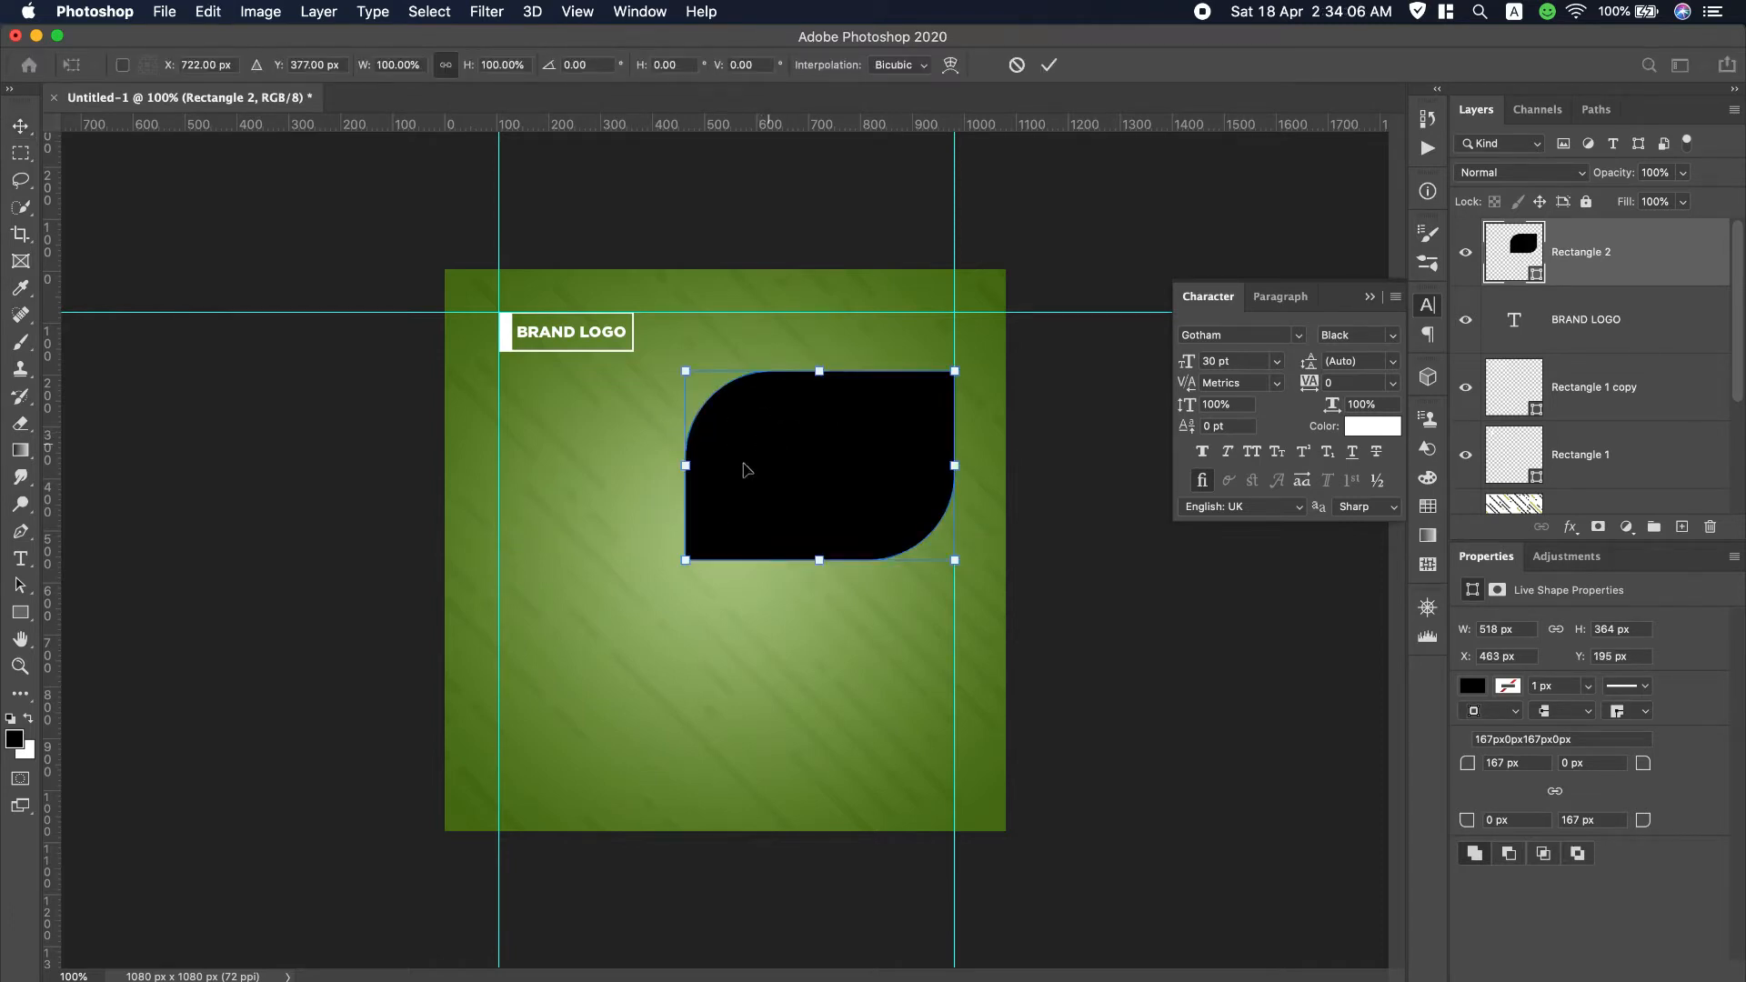
left_click_drag(686, 556, 633, 582)
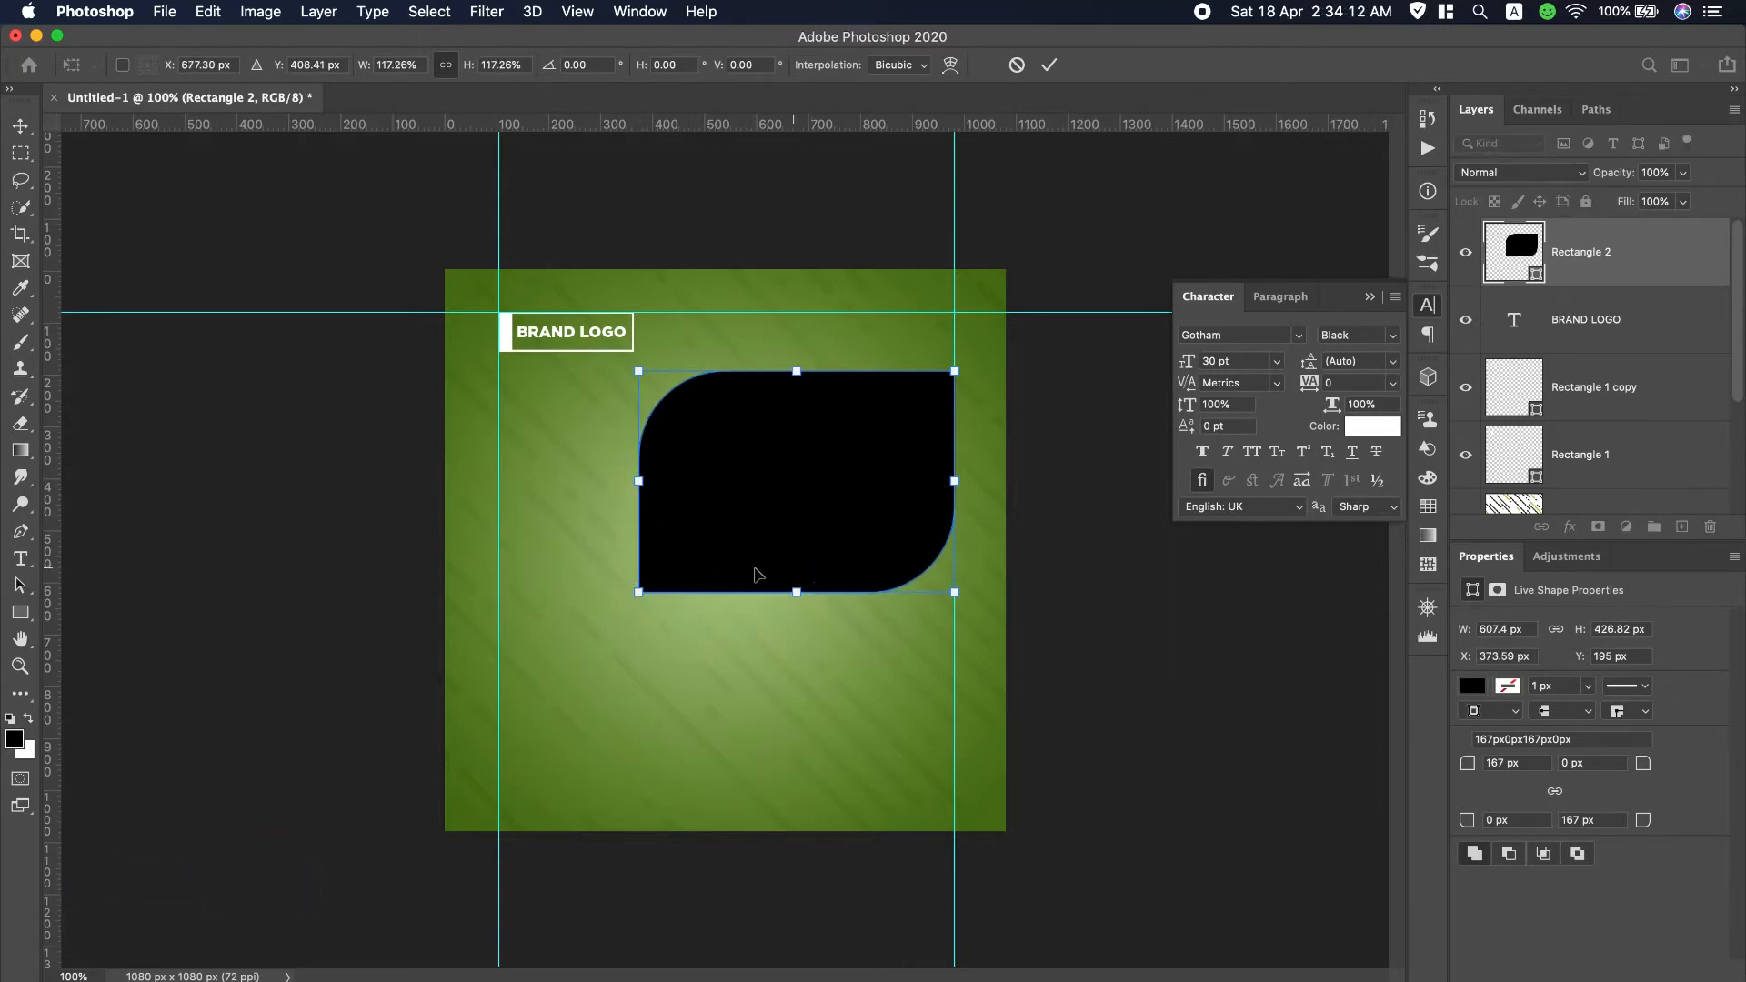
left_click(1049, 65)
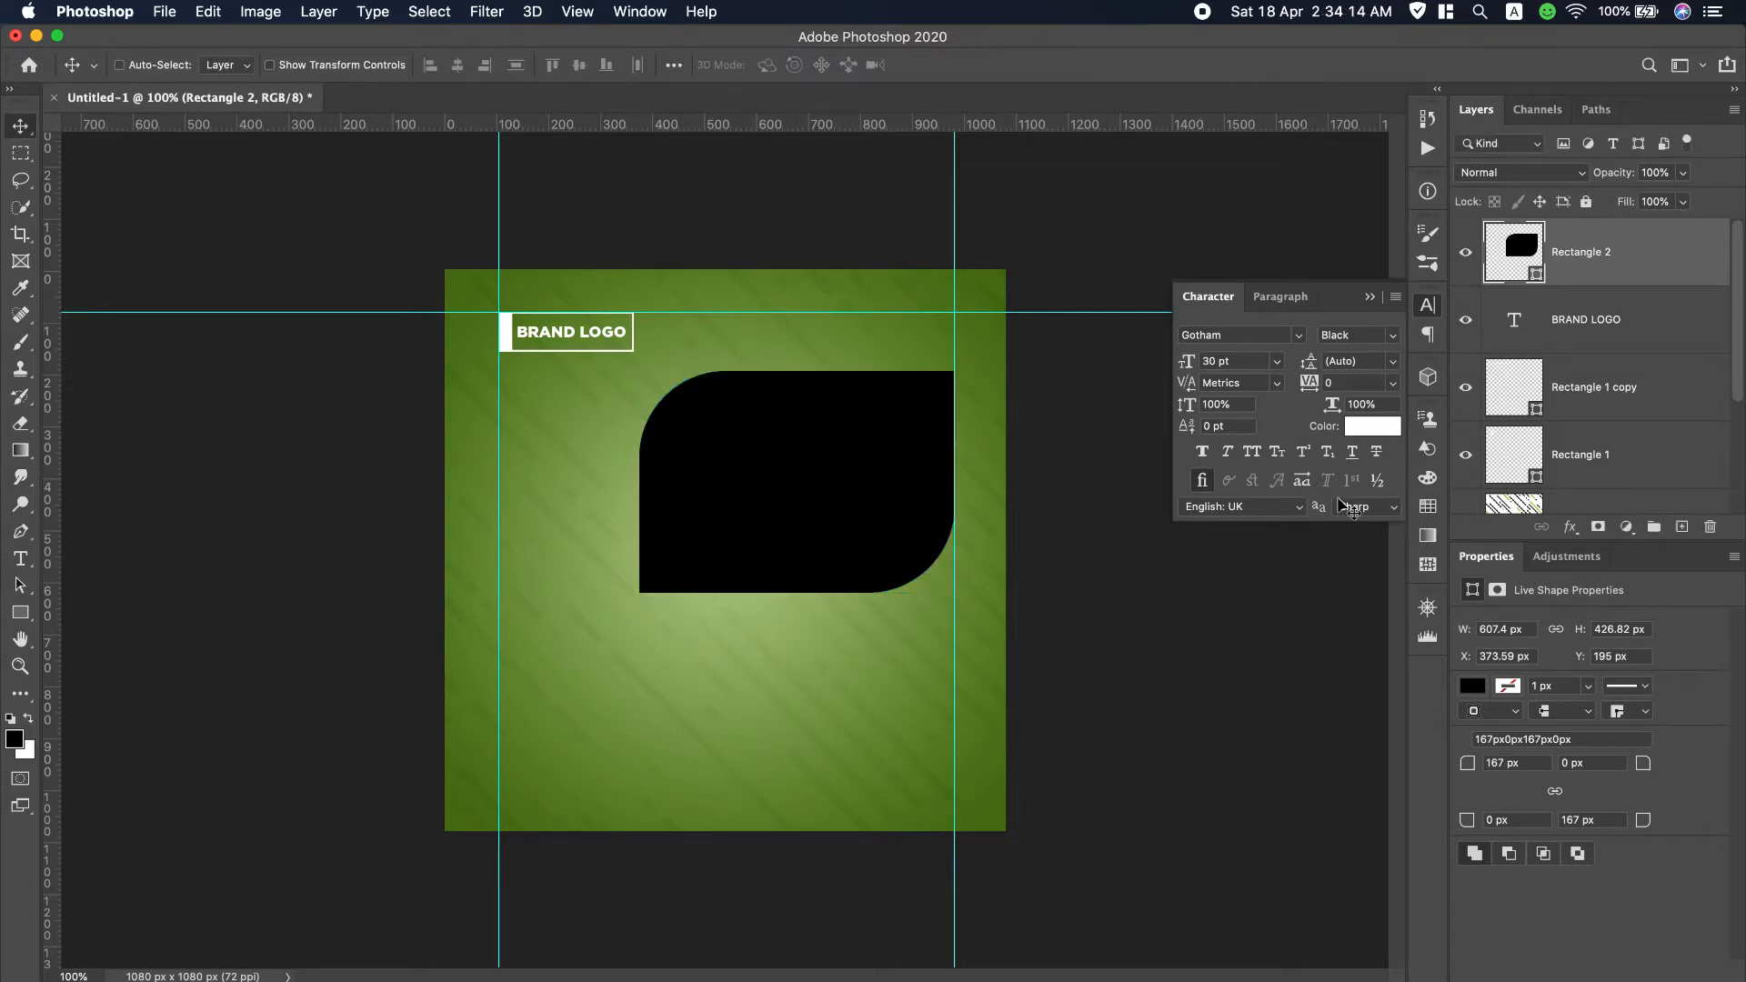
Duplicate the black shape and fill the original beneath it with green #577b1d sampled from the background.
left_click_drag(1563, 275, 1684, 527)
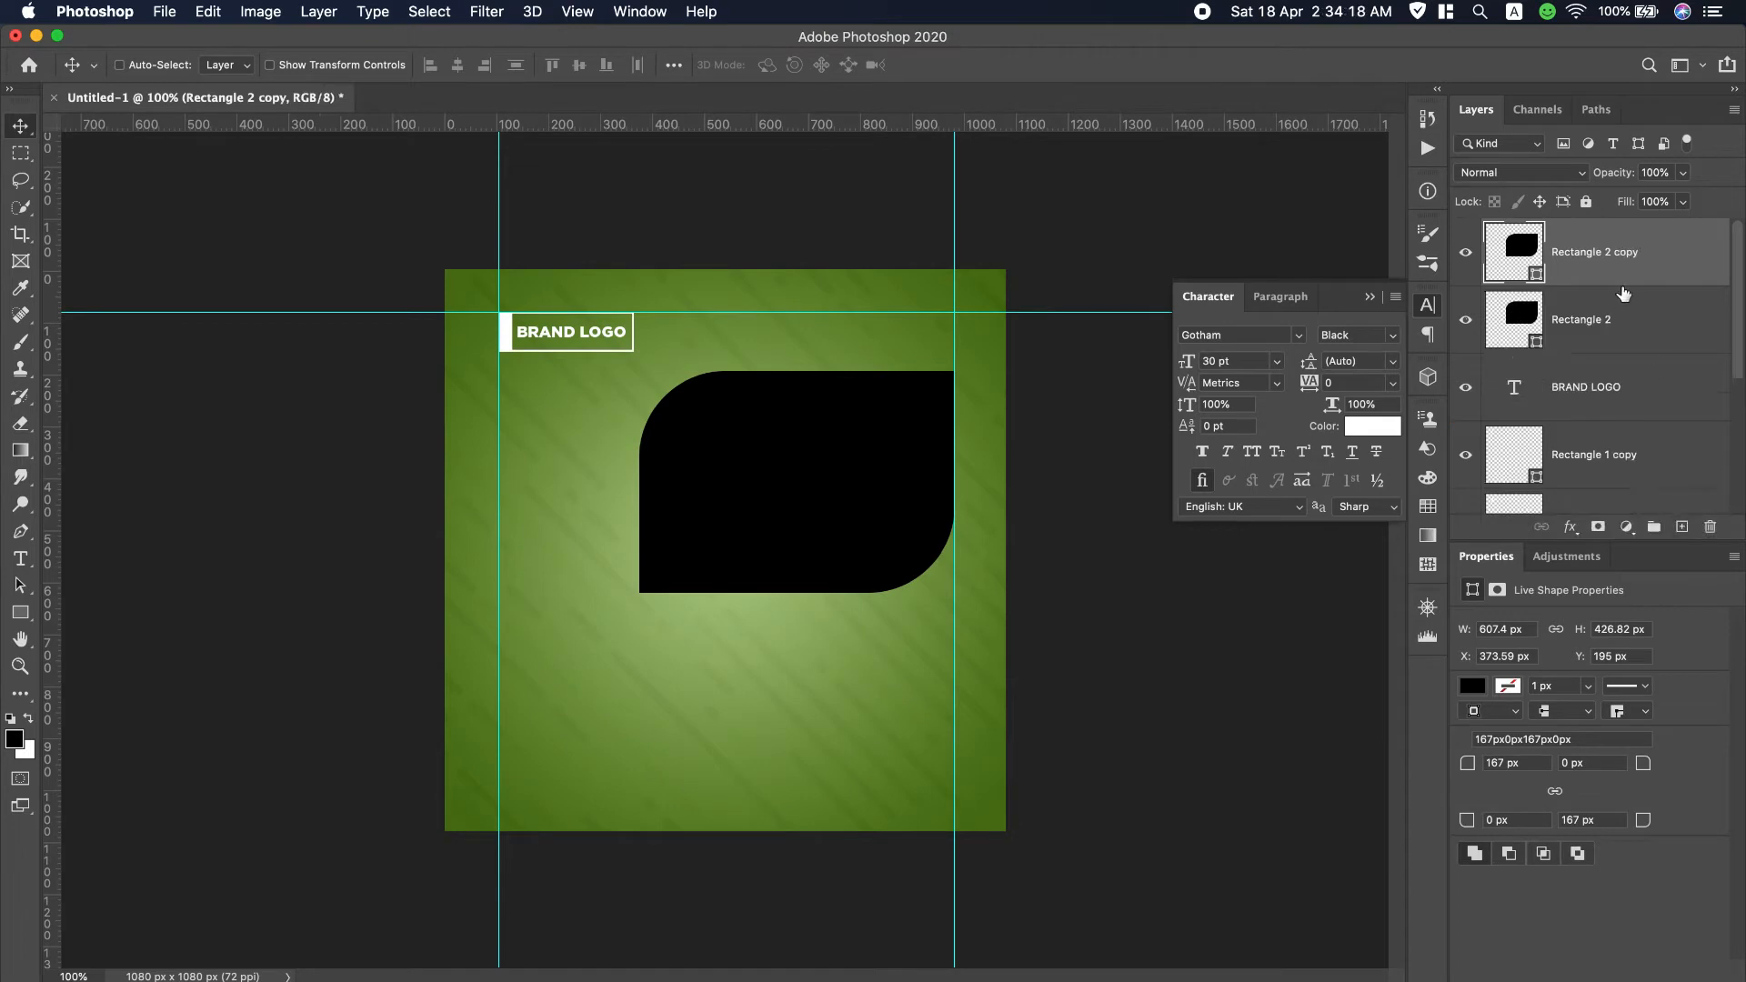
left_click(1580, 320)
double_click(1525, 320)
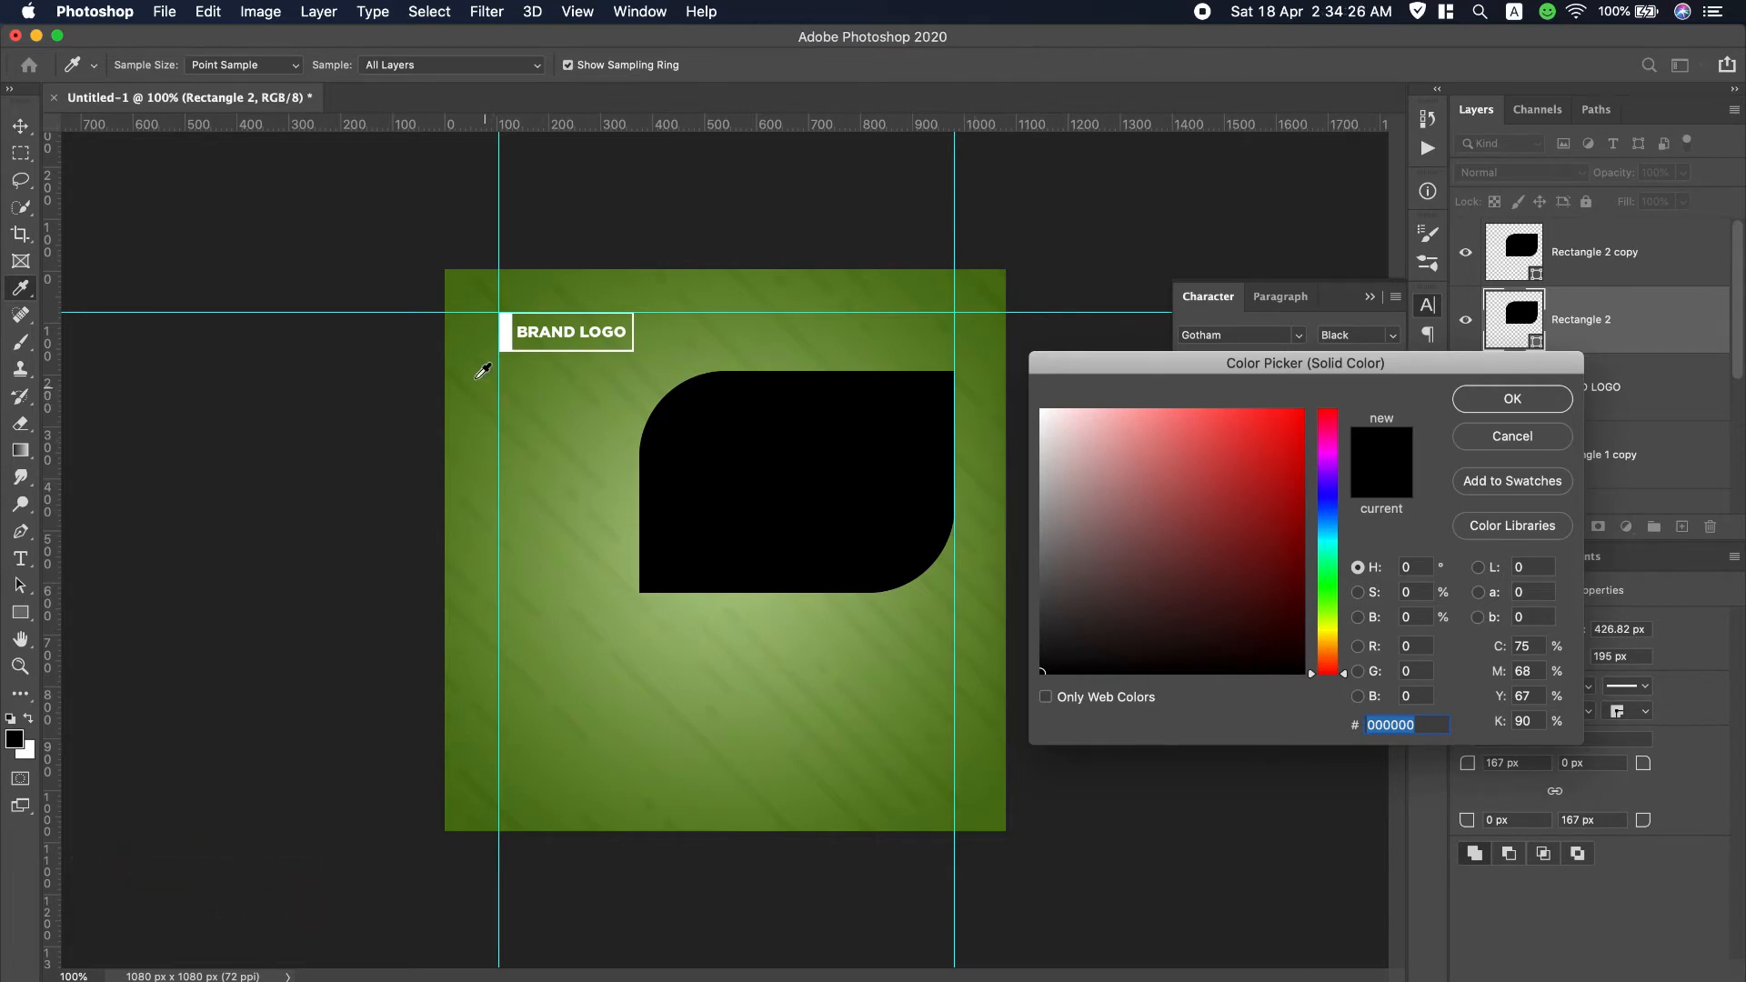
left_click(492, 362)
left_click(492, 362)
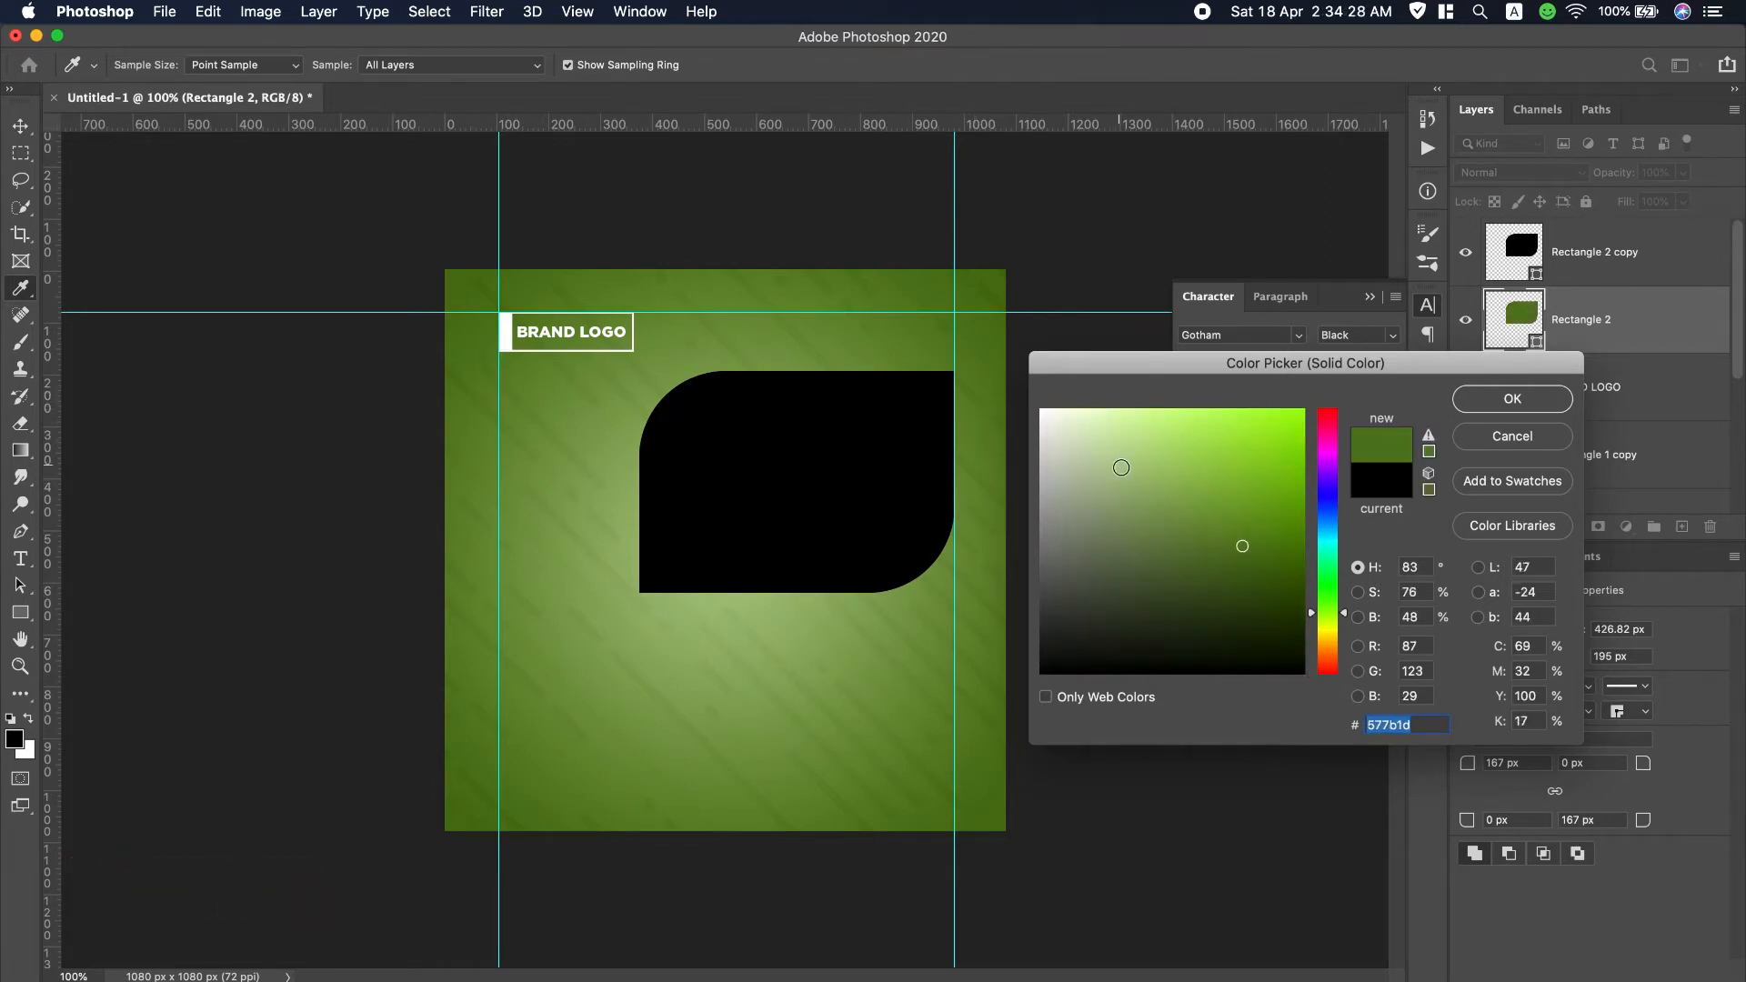
left_click(1523, 397)
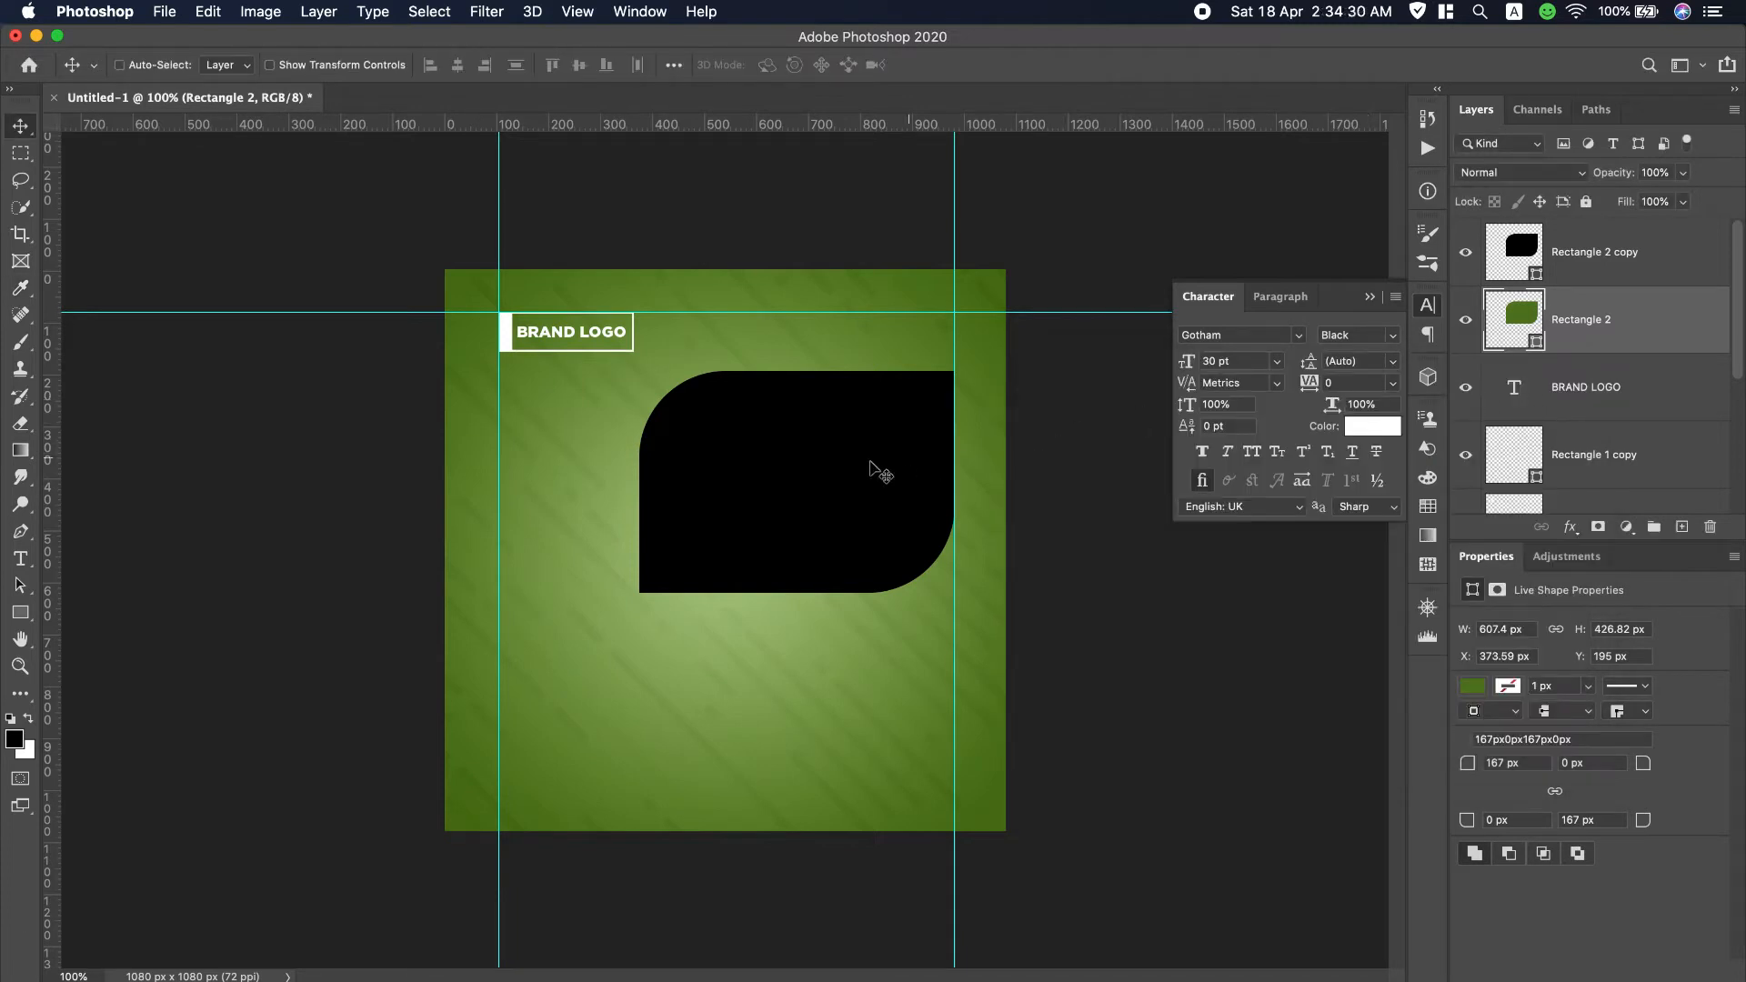
Move the green shape straight down 26 px so it shows as an edge beneath the black copy.
left_click_drag(864, 463, 864, 480)
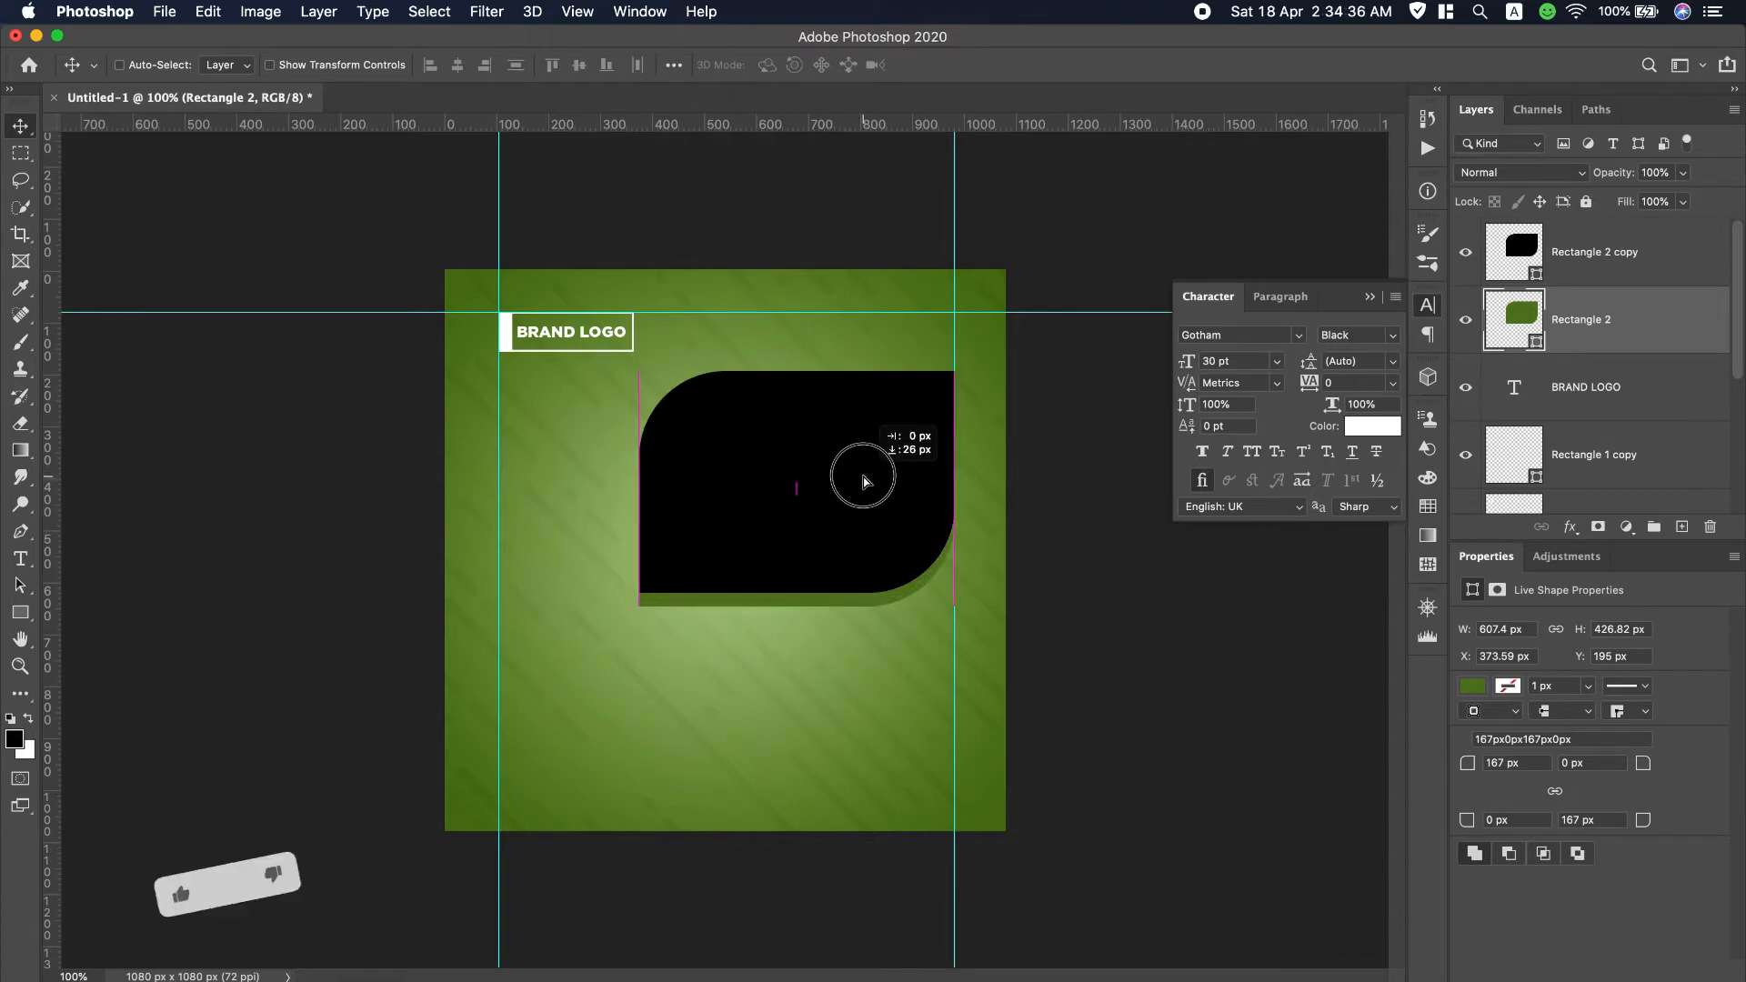
mouse_move(864, 481)
left_mouse_down()
mouse_move(864, 450)
mouse_move(864, 477)
left_mouse_up()
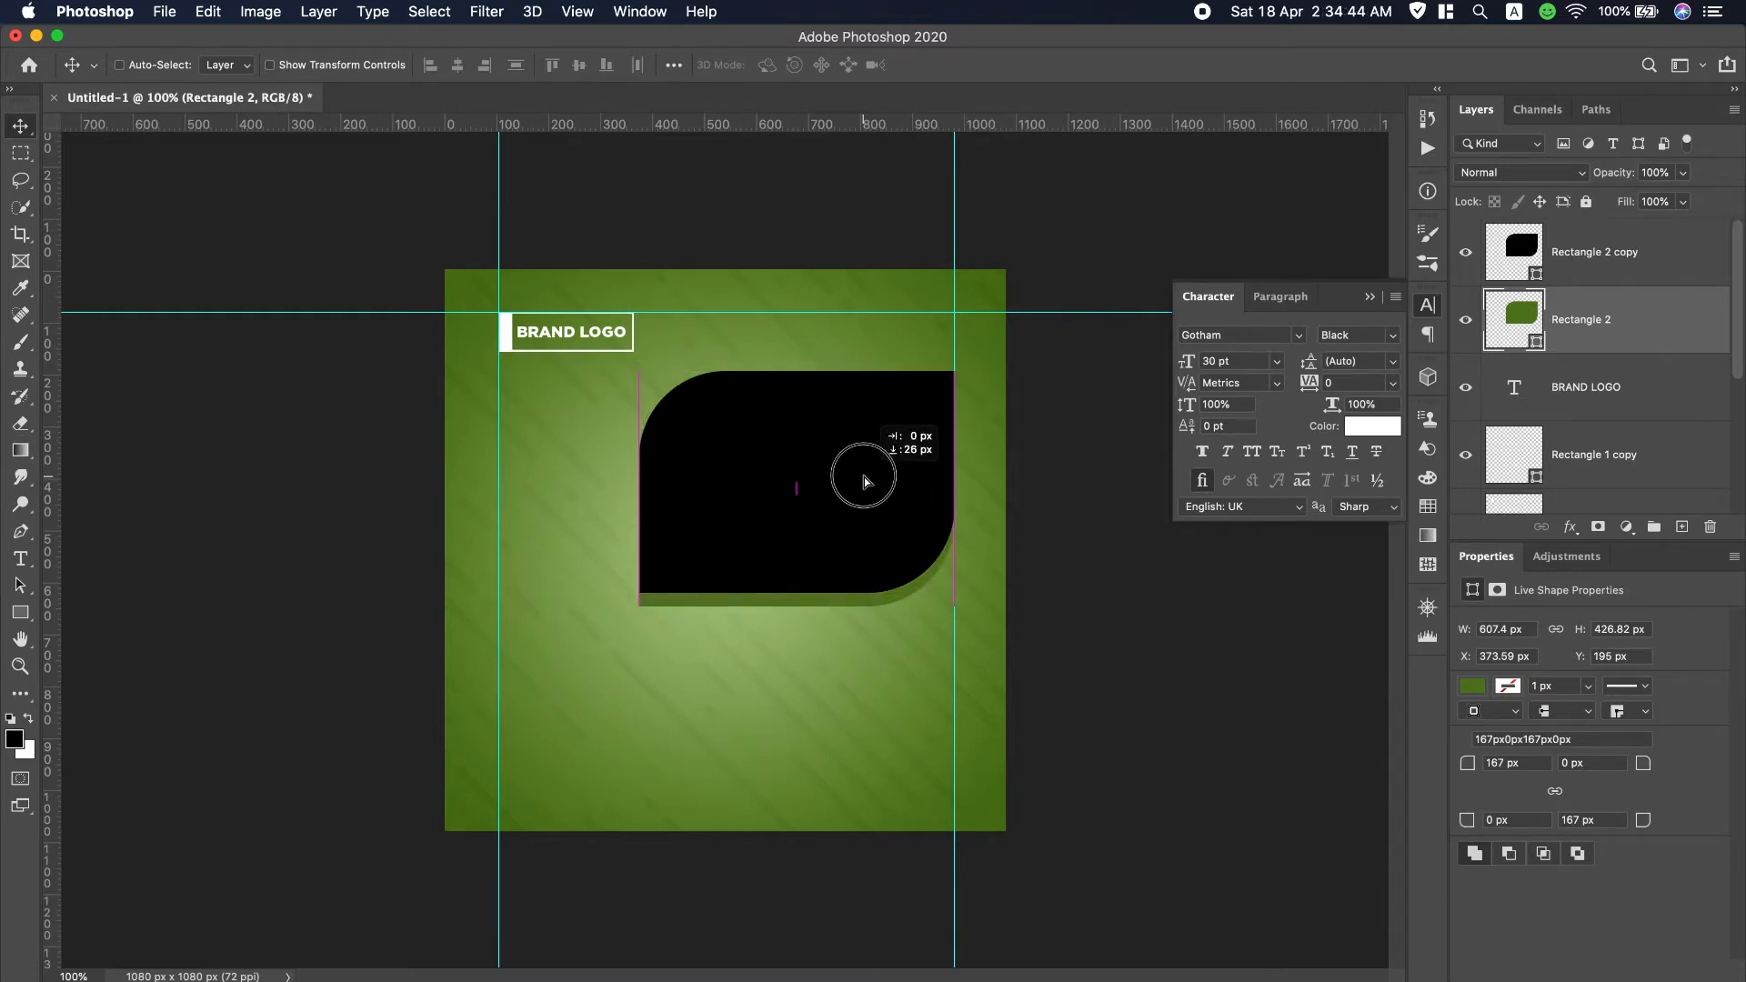
left_click_drag(864, 477, 864, 477)
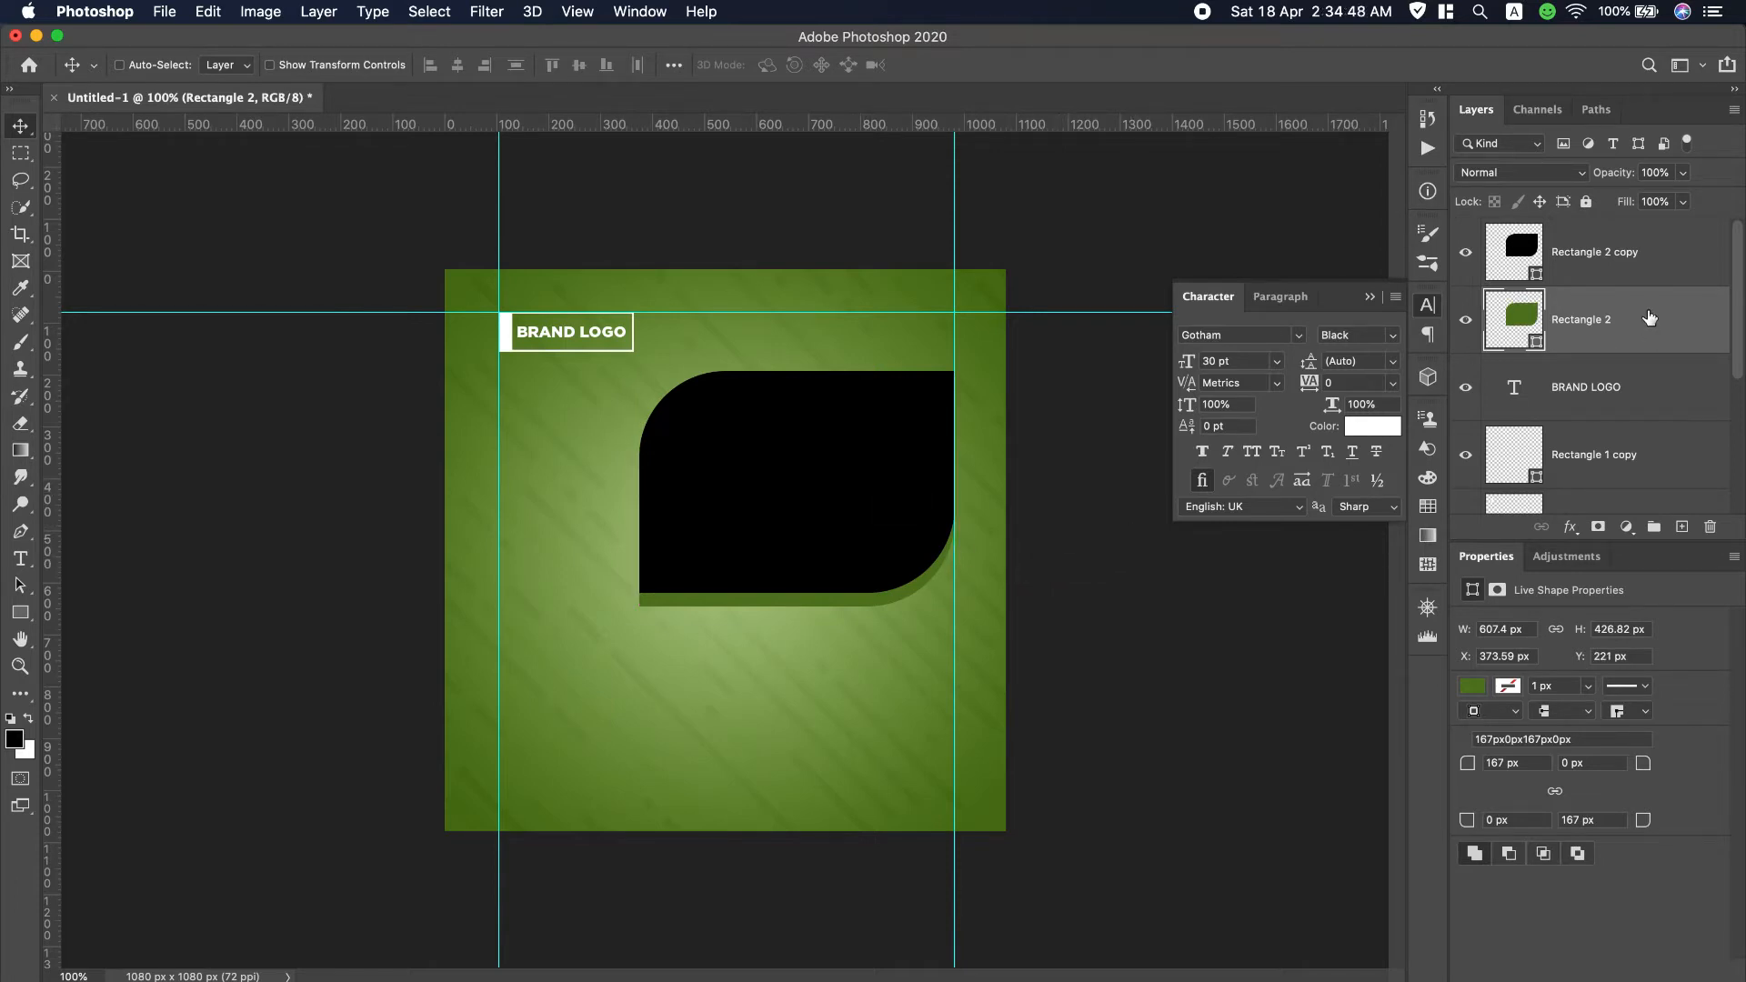
Embed the Downloads photo of the man phoning at his desk above the black shape and clip it to that shape.
left_click(1654, 266)
left_click(178, 10)
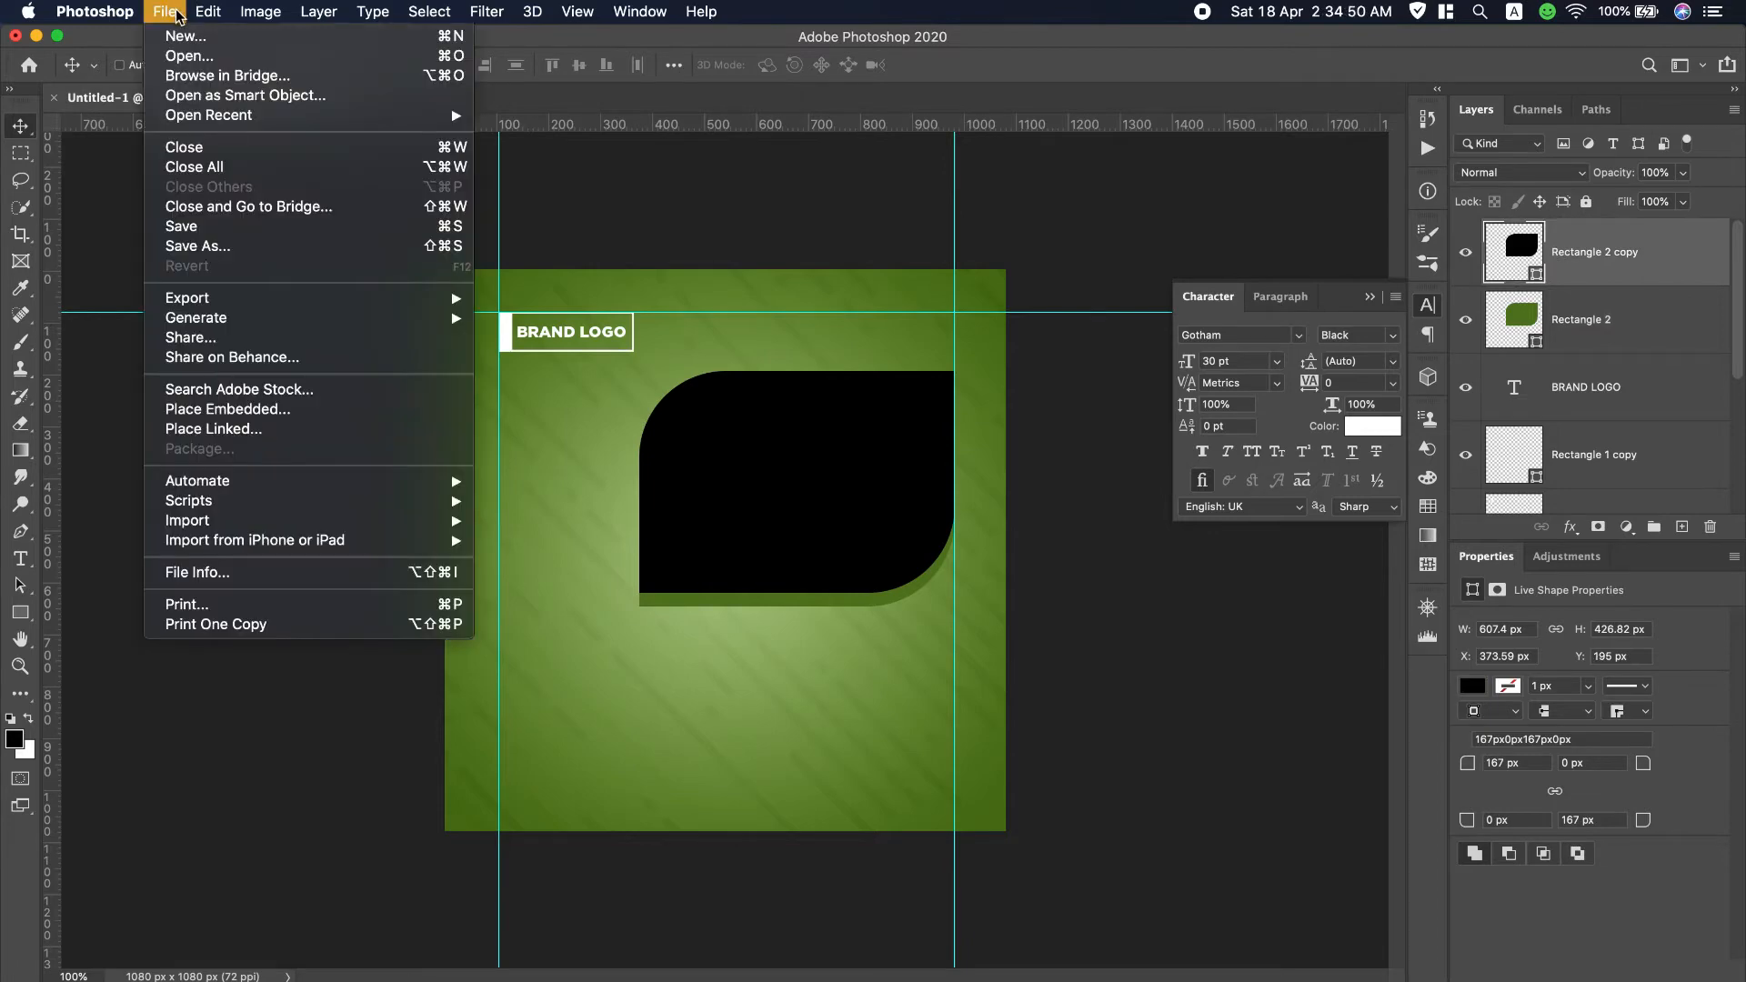
left_click(280, 420)
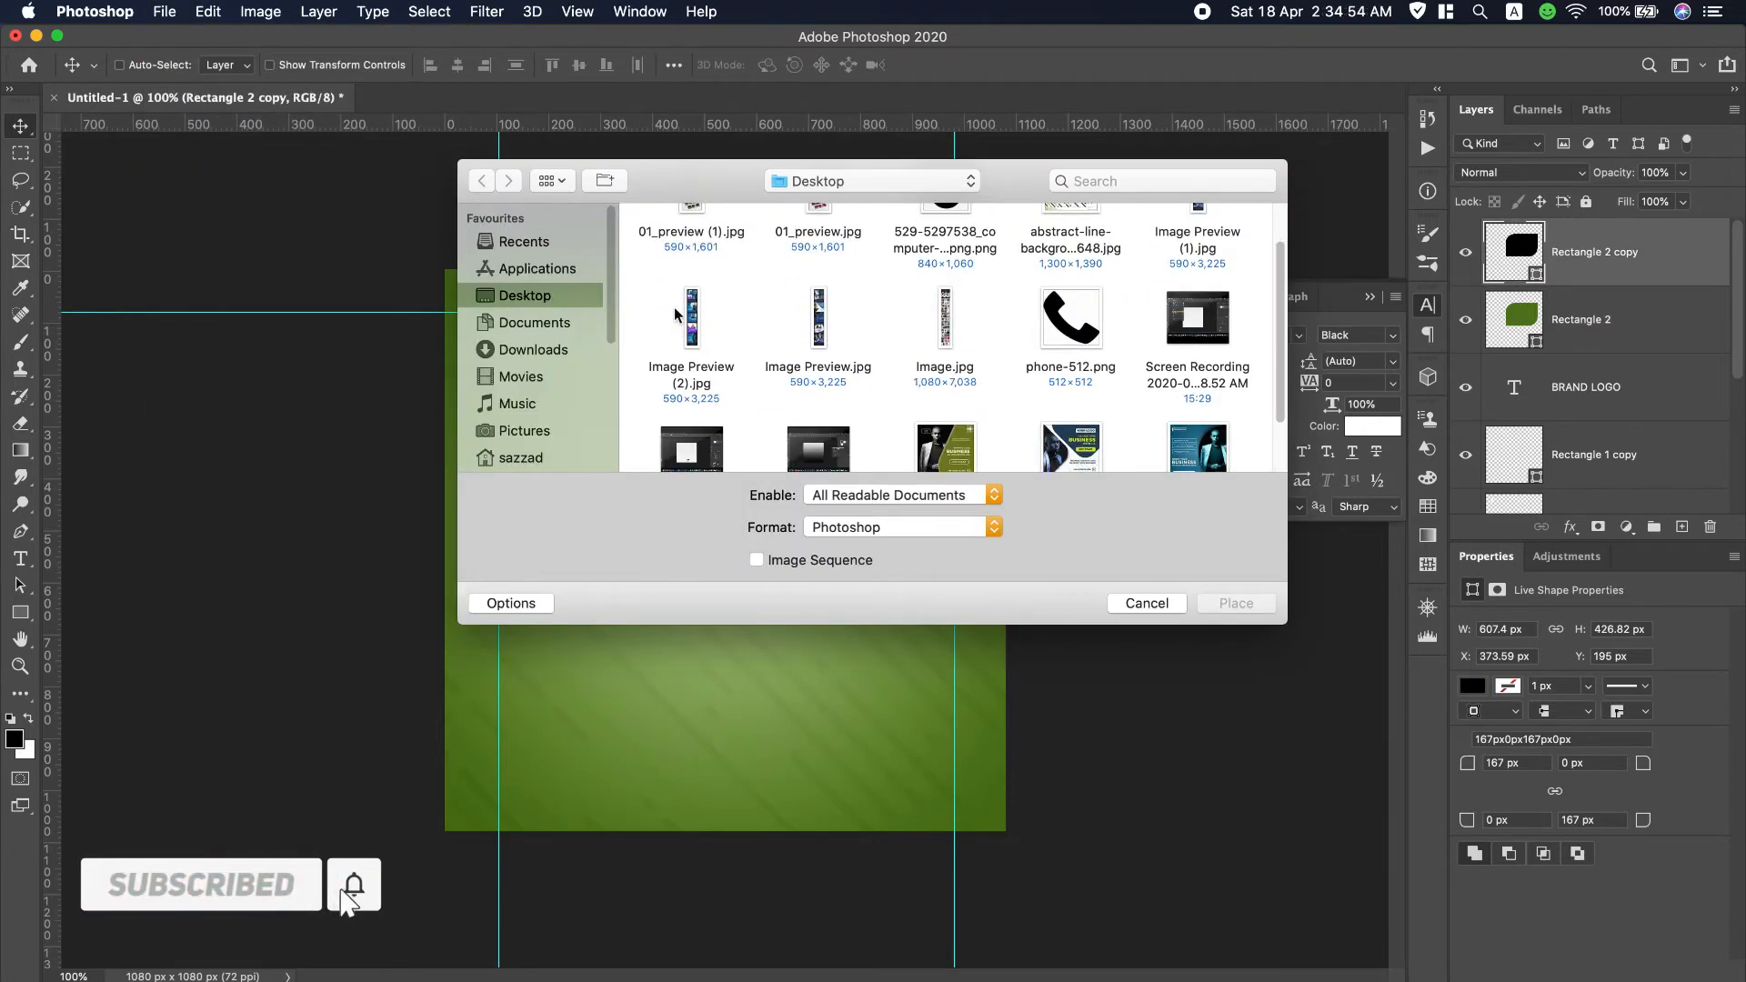
left_click(526, 350)
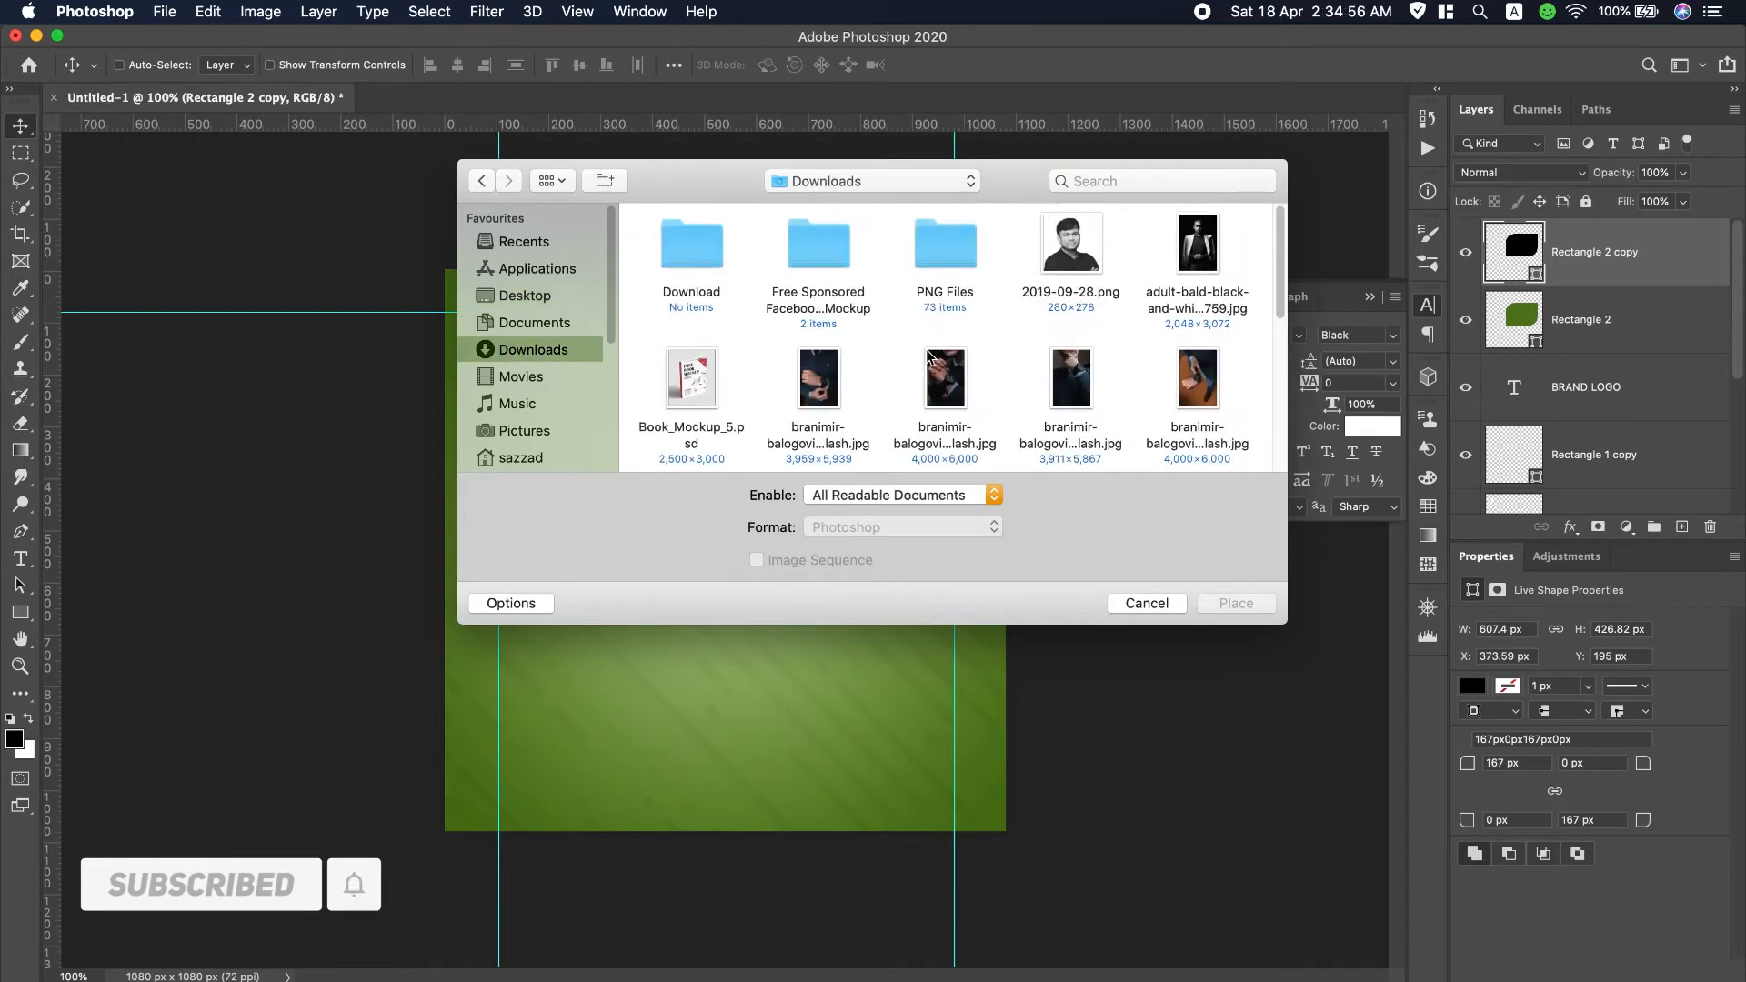
scroll(900, 357, "down", 3)
scroll(927, 357, "down", 1)
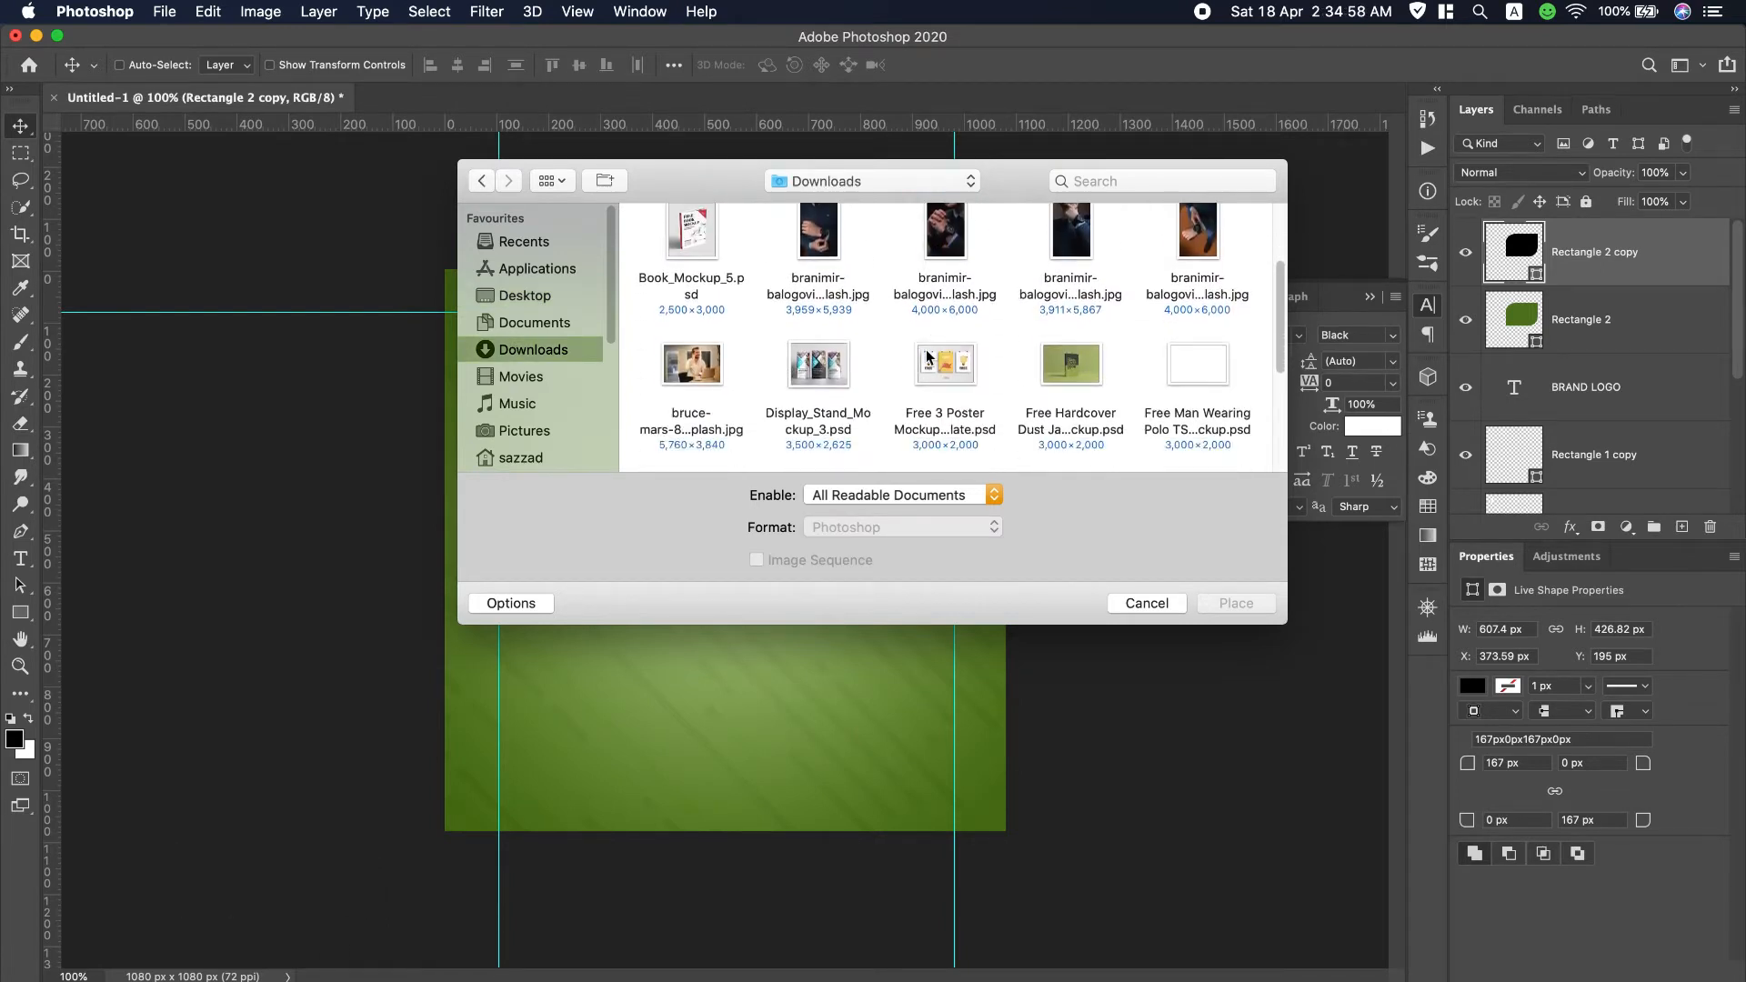
double_click(691, 373)
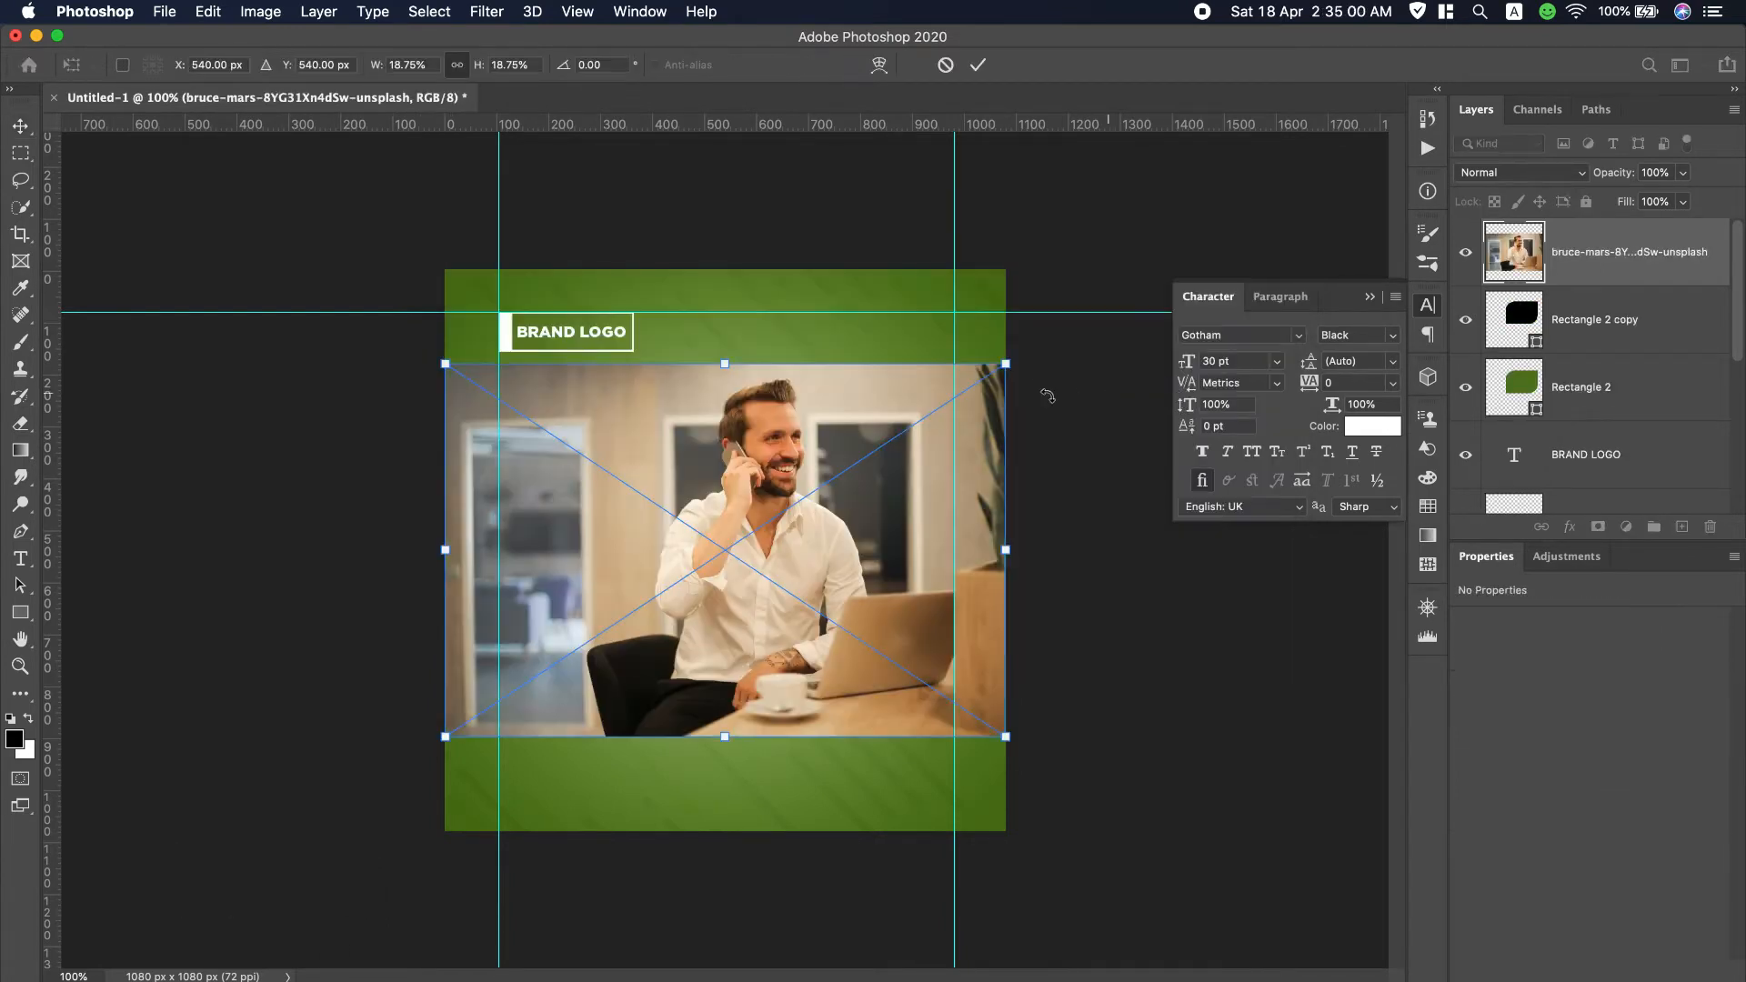
left_click(978, 65)
right_click(1605, 258)
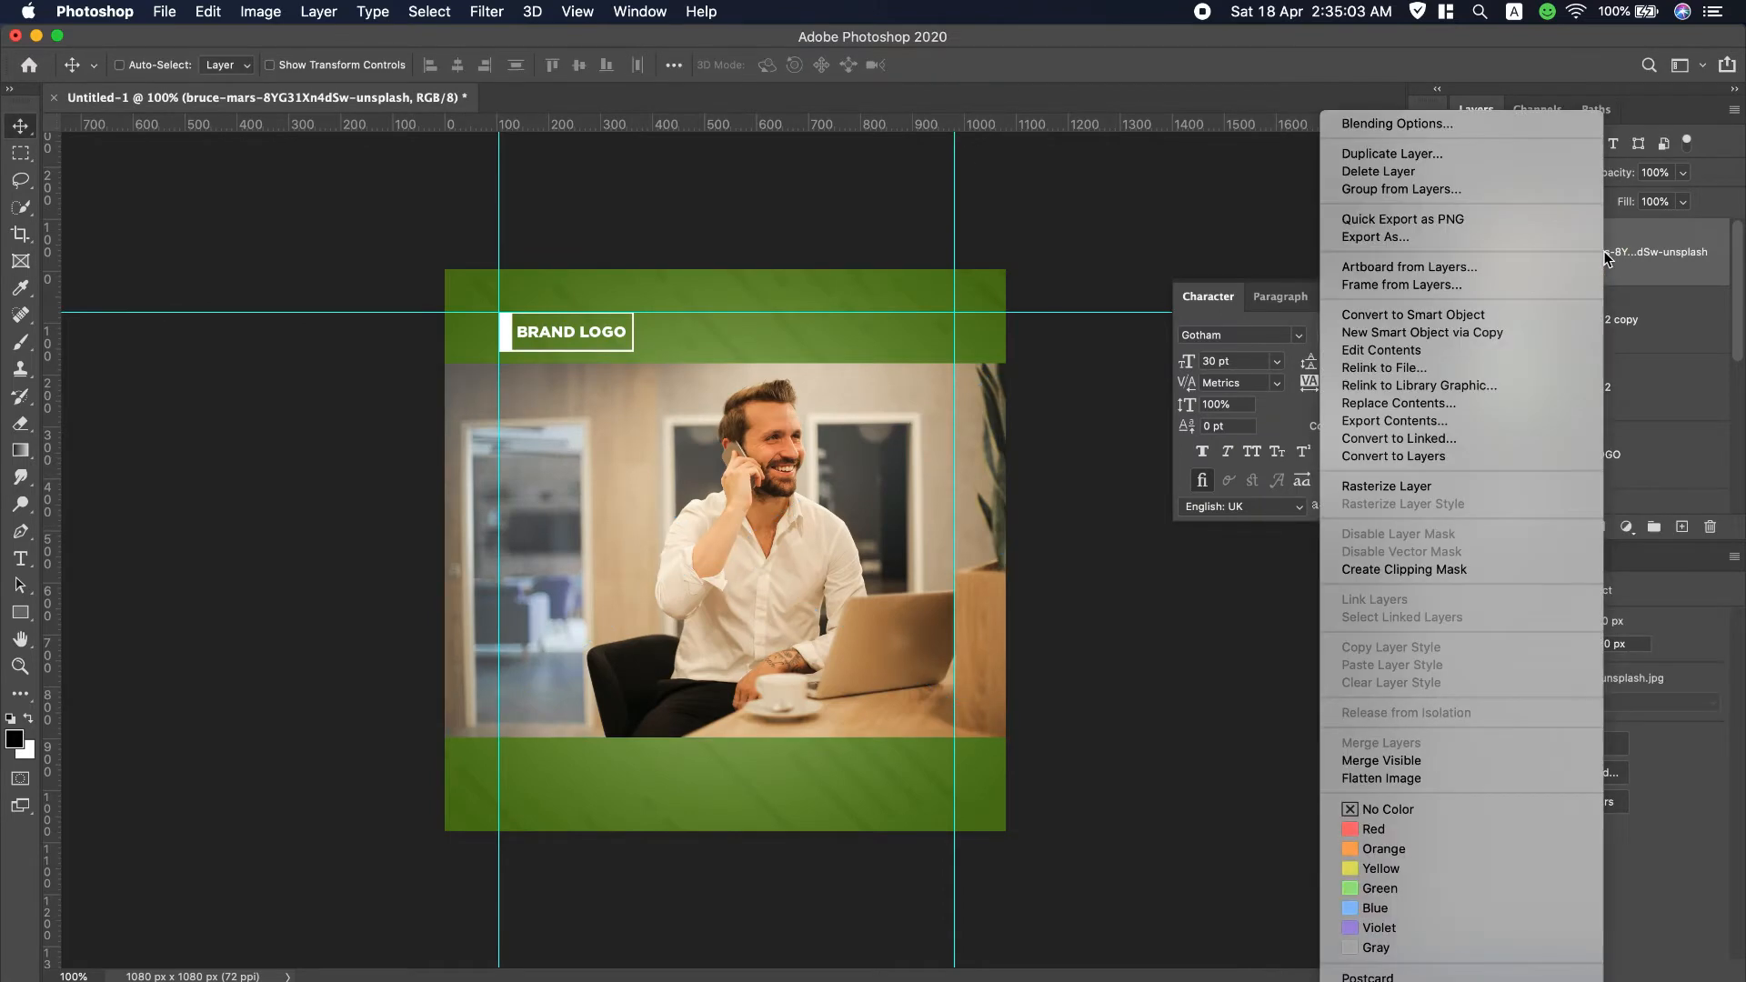
left_click(1384, 569)
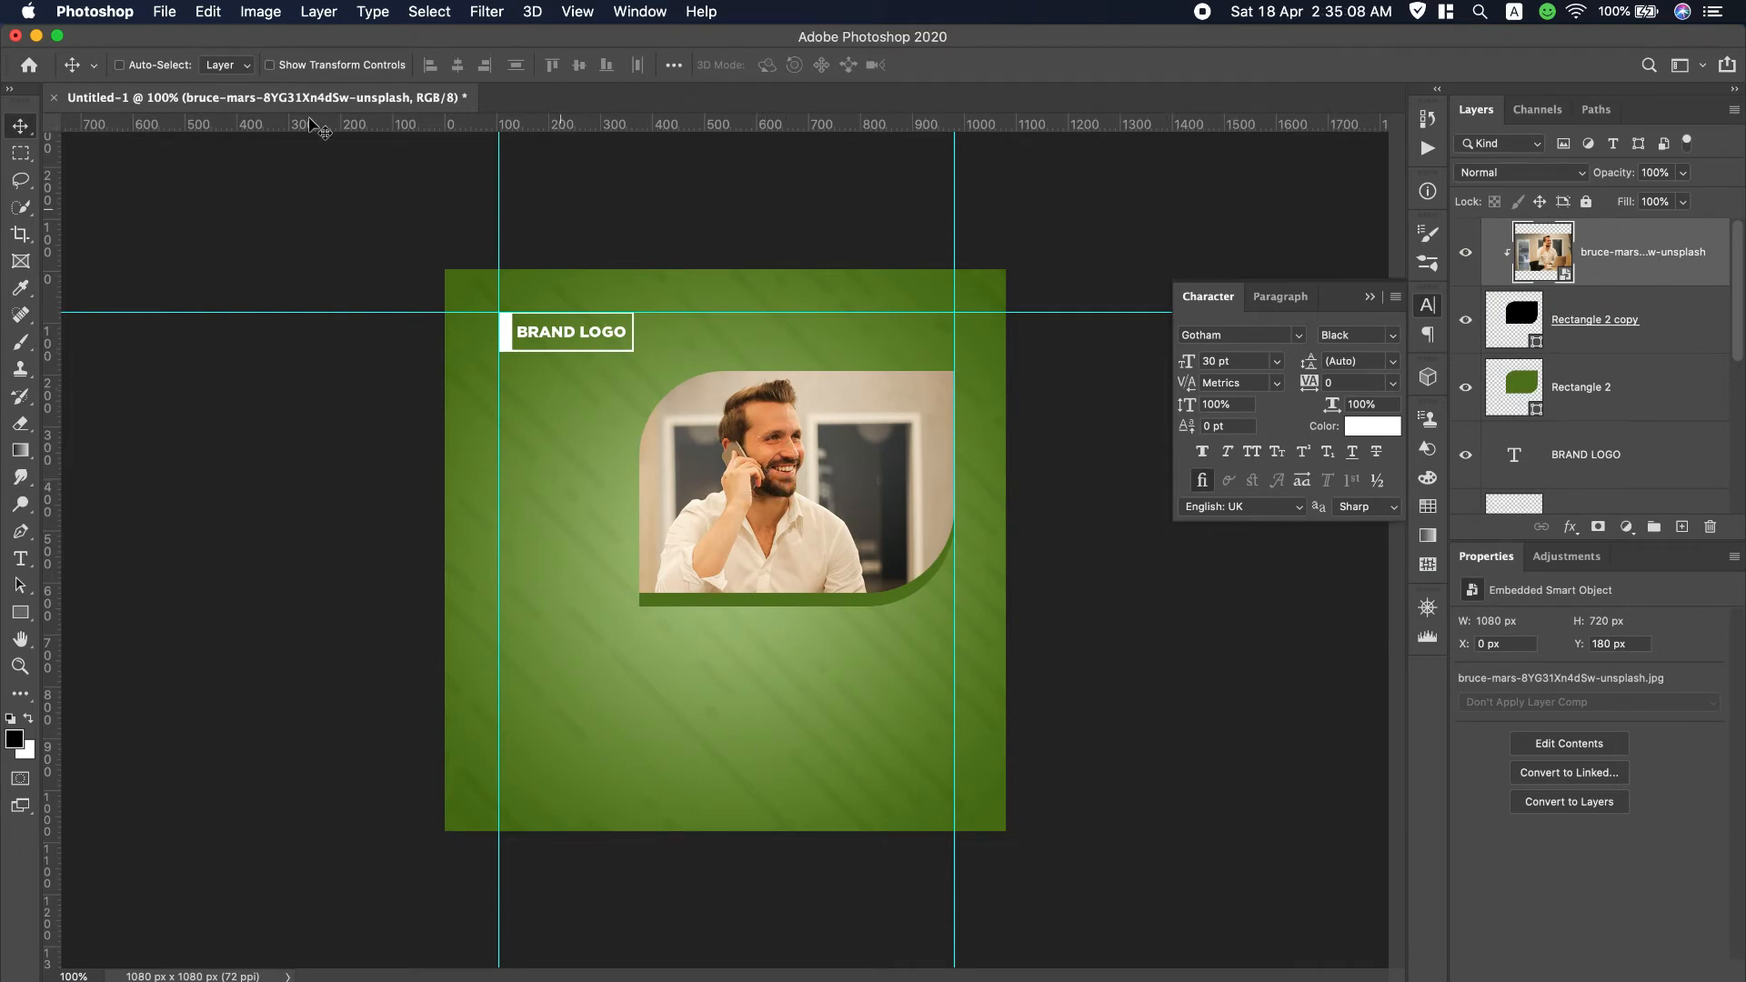
Flip the clipped photo horizontally and shift it sideways to about X 244 px so the man sits within the leaf shape.
left_click(209, 12)
mouse_move(372, 496)
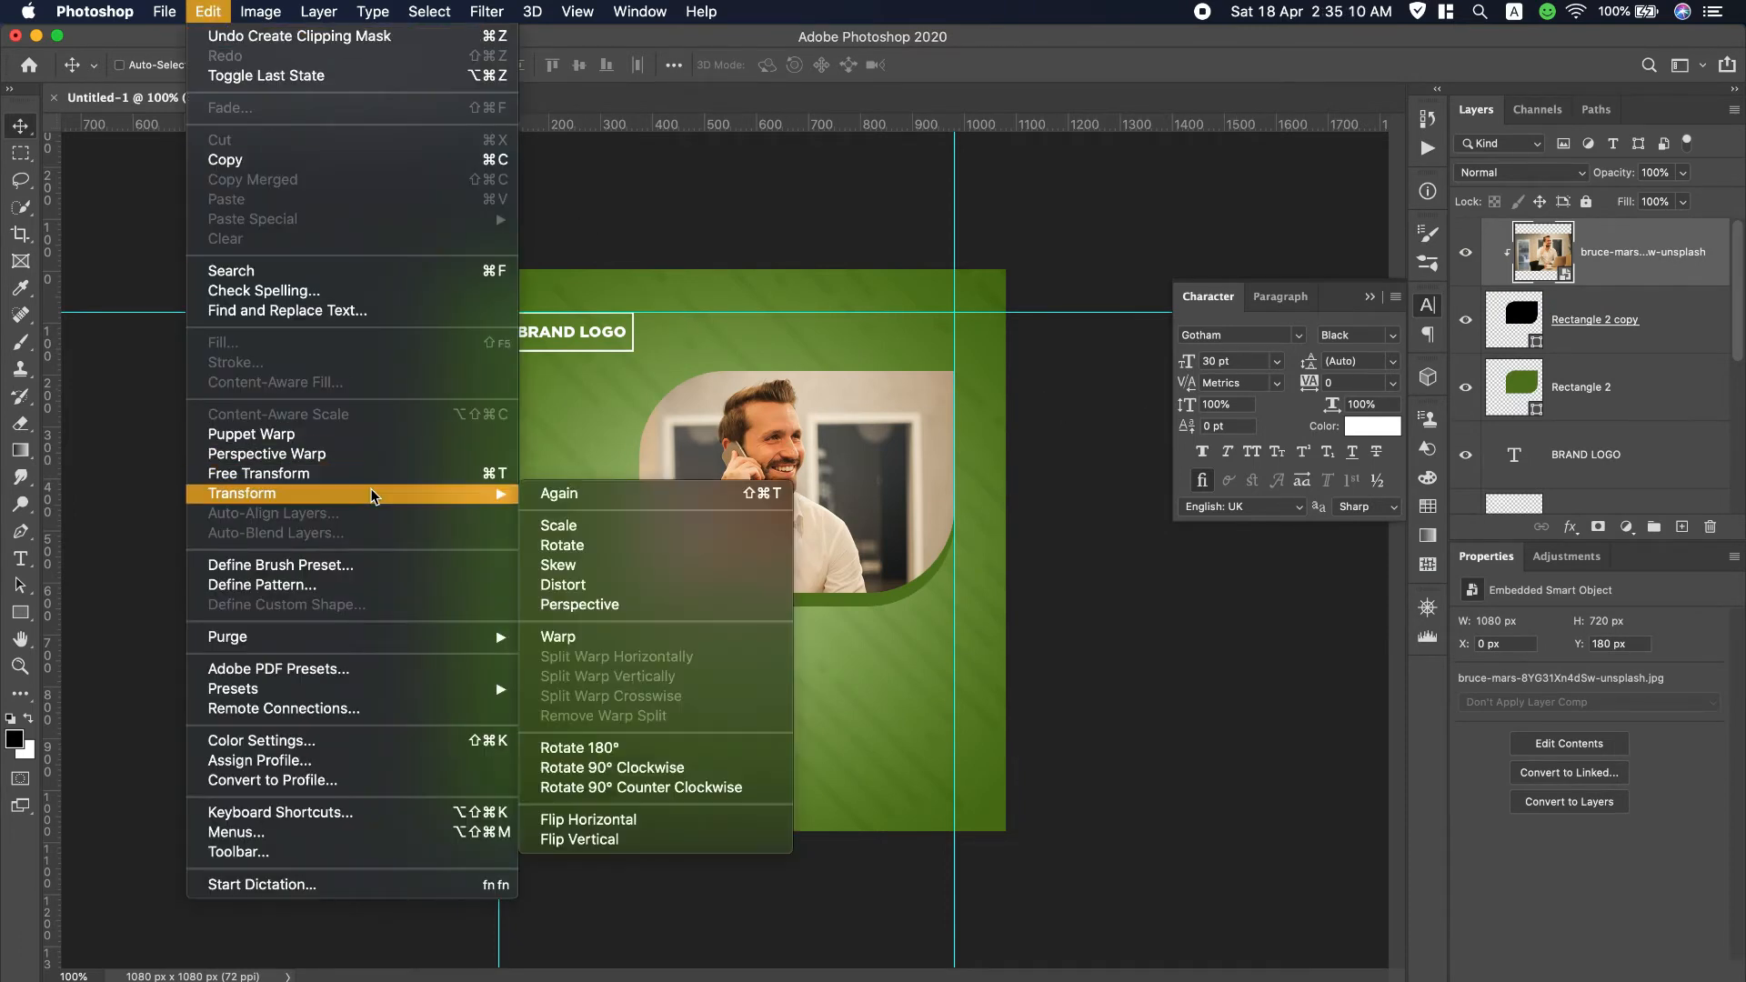
left_click(679, 820)
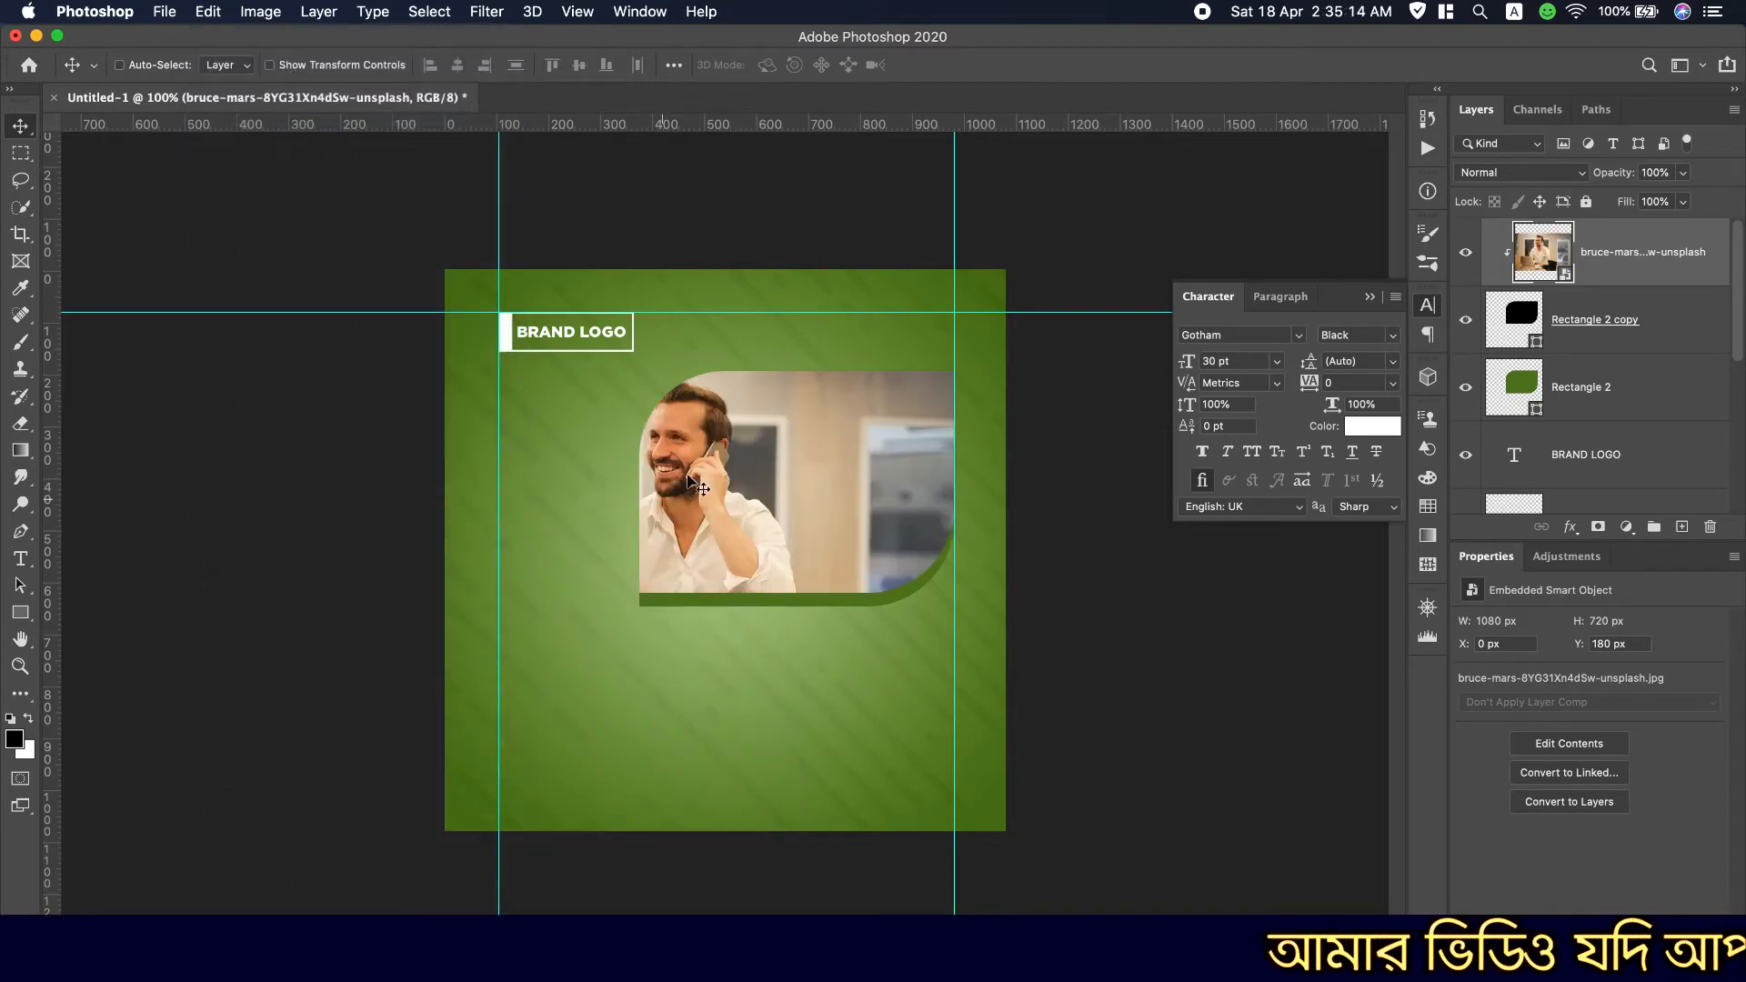
left_click_drag(687, 478, 842, 474)
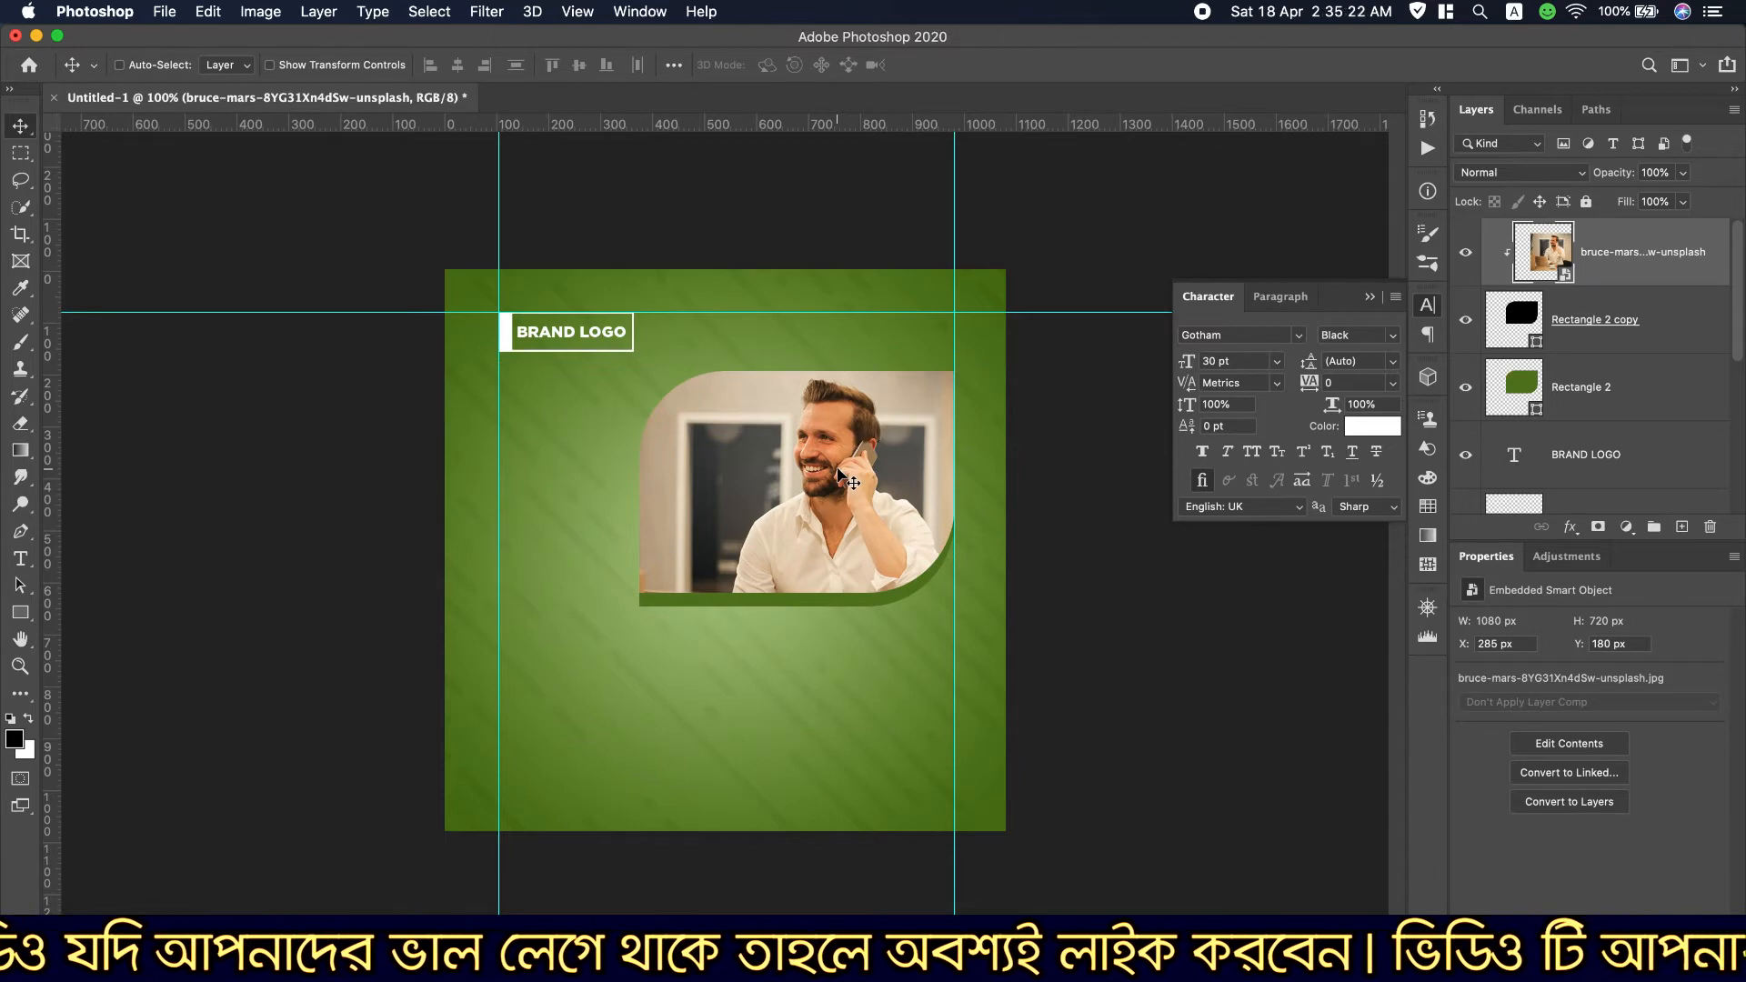
left_click(838, 471)
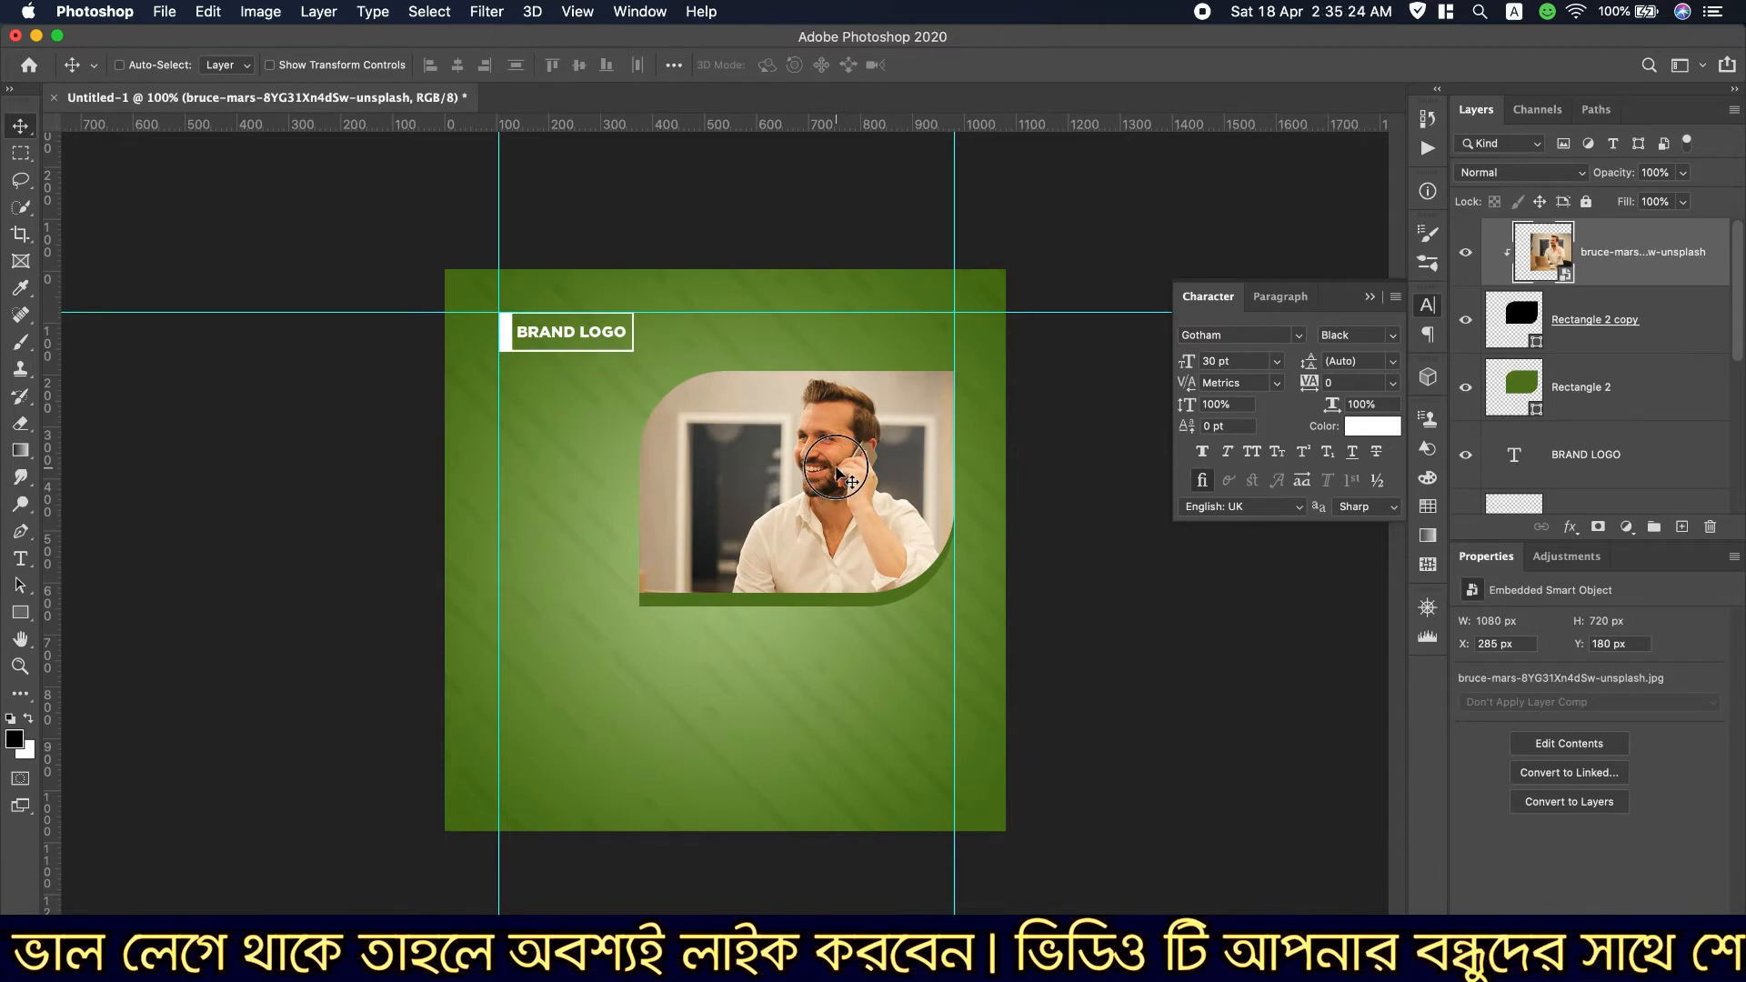
left_click_drag(838, 471, 819, 471)
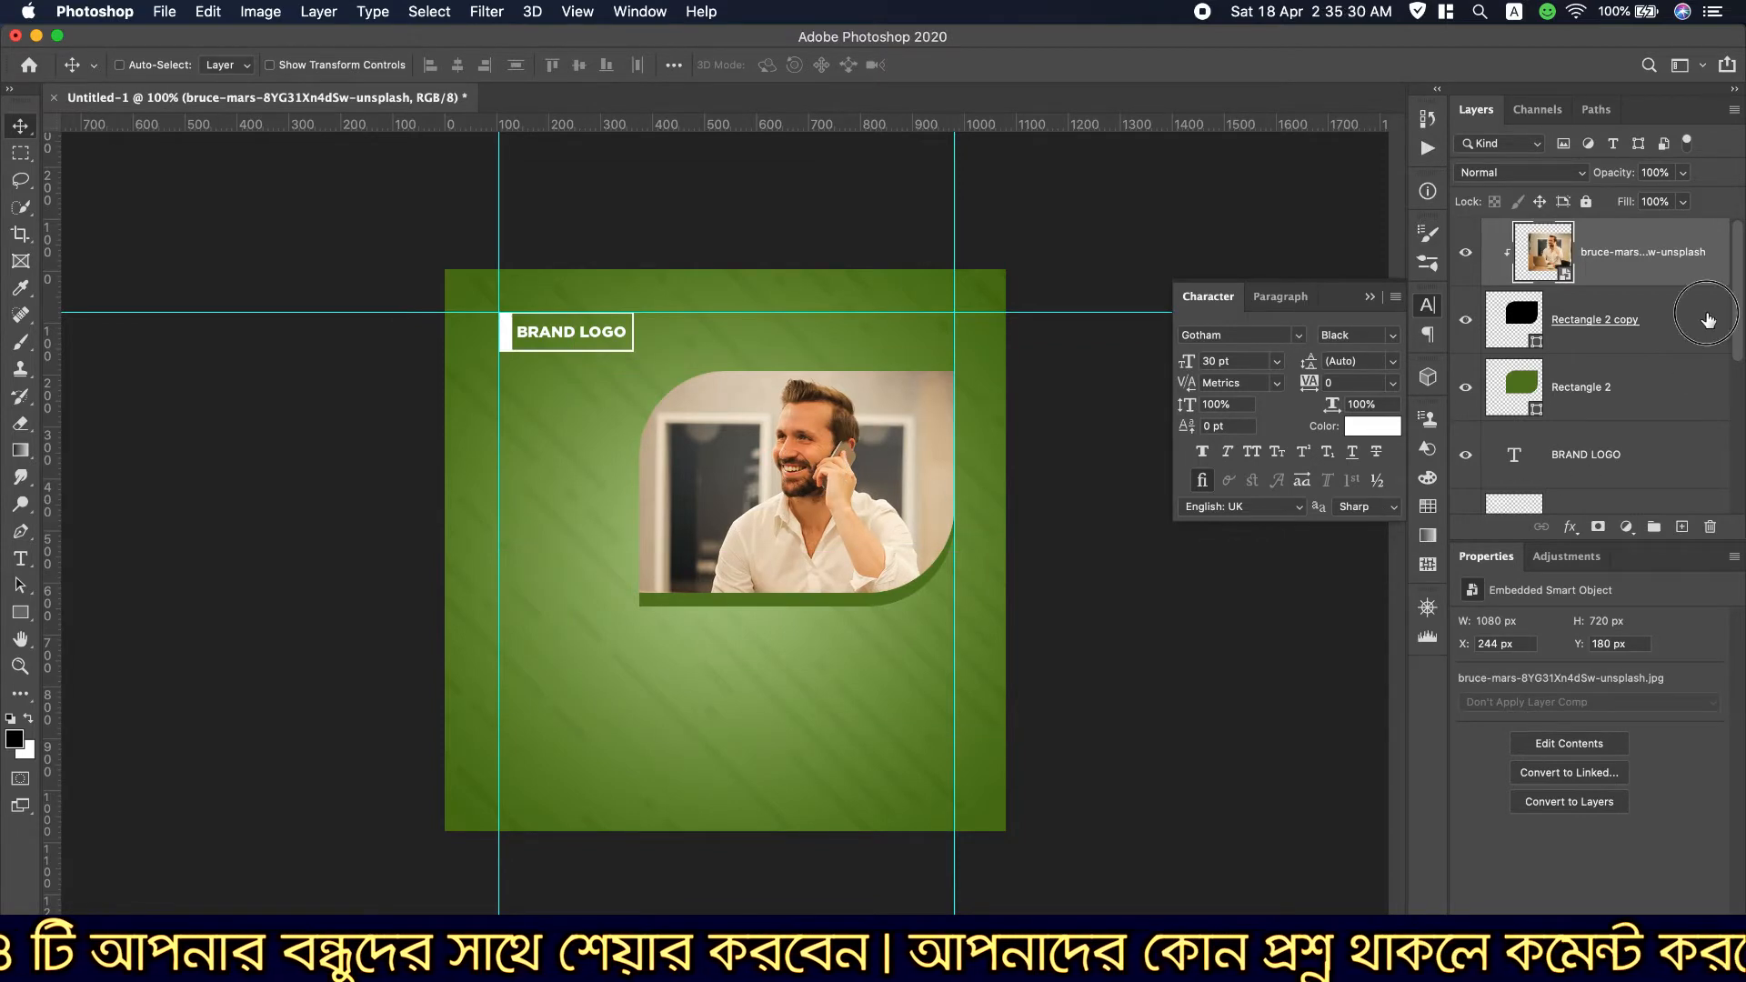
Give the black shape beneath the photo a 5 px inside stroke in light grey #ebebeb.
double_click(1707, 320)
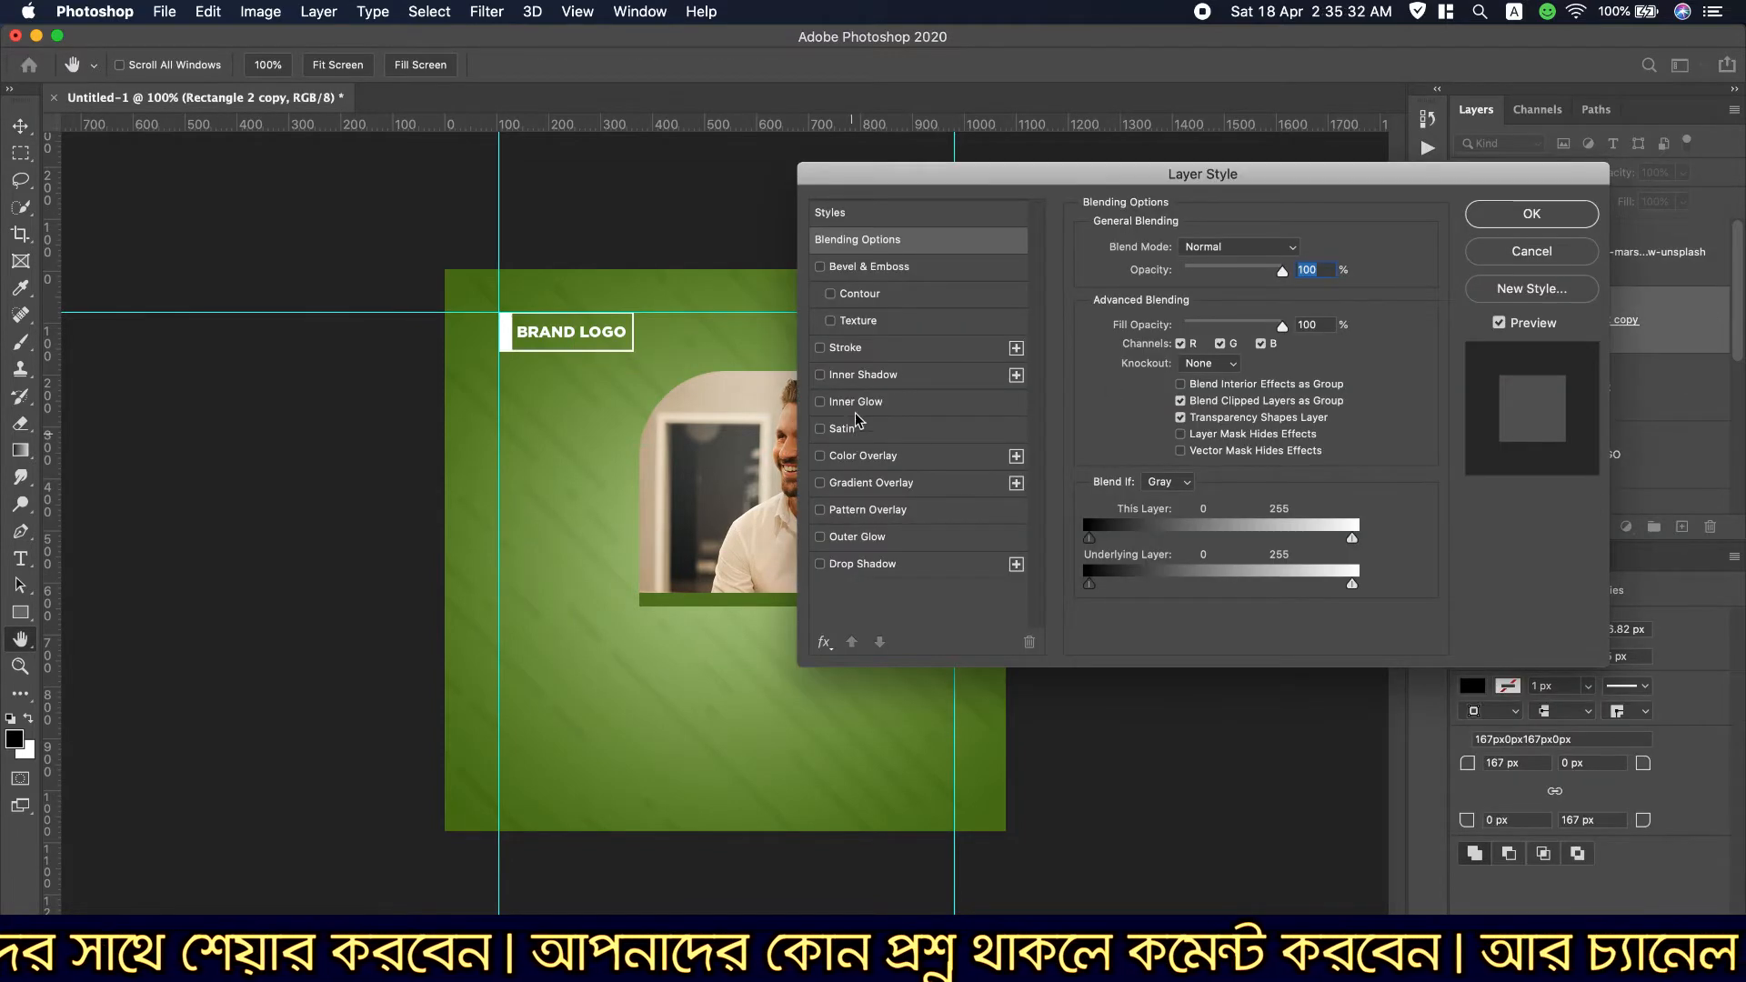
left_click(845, 349)
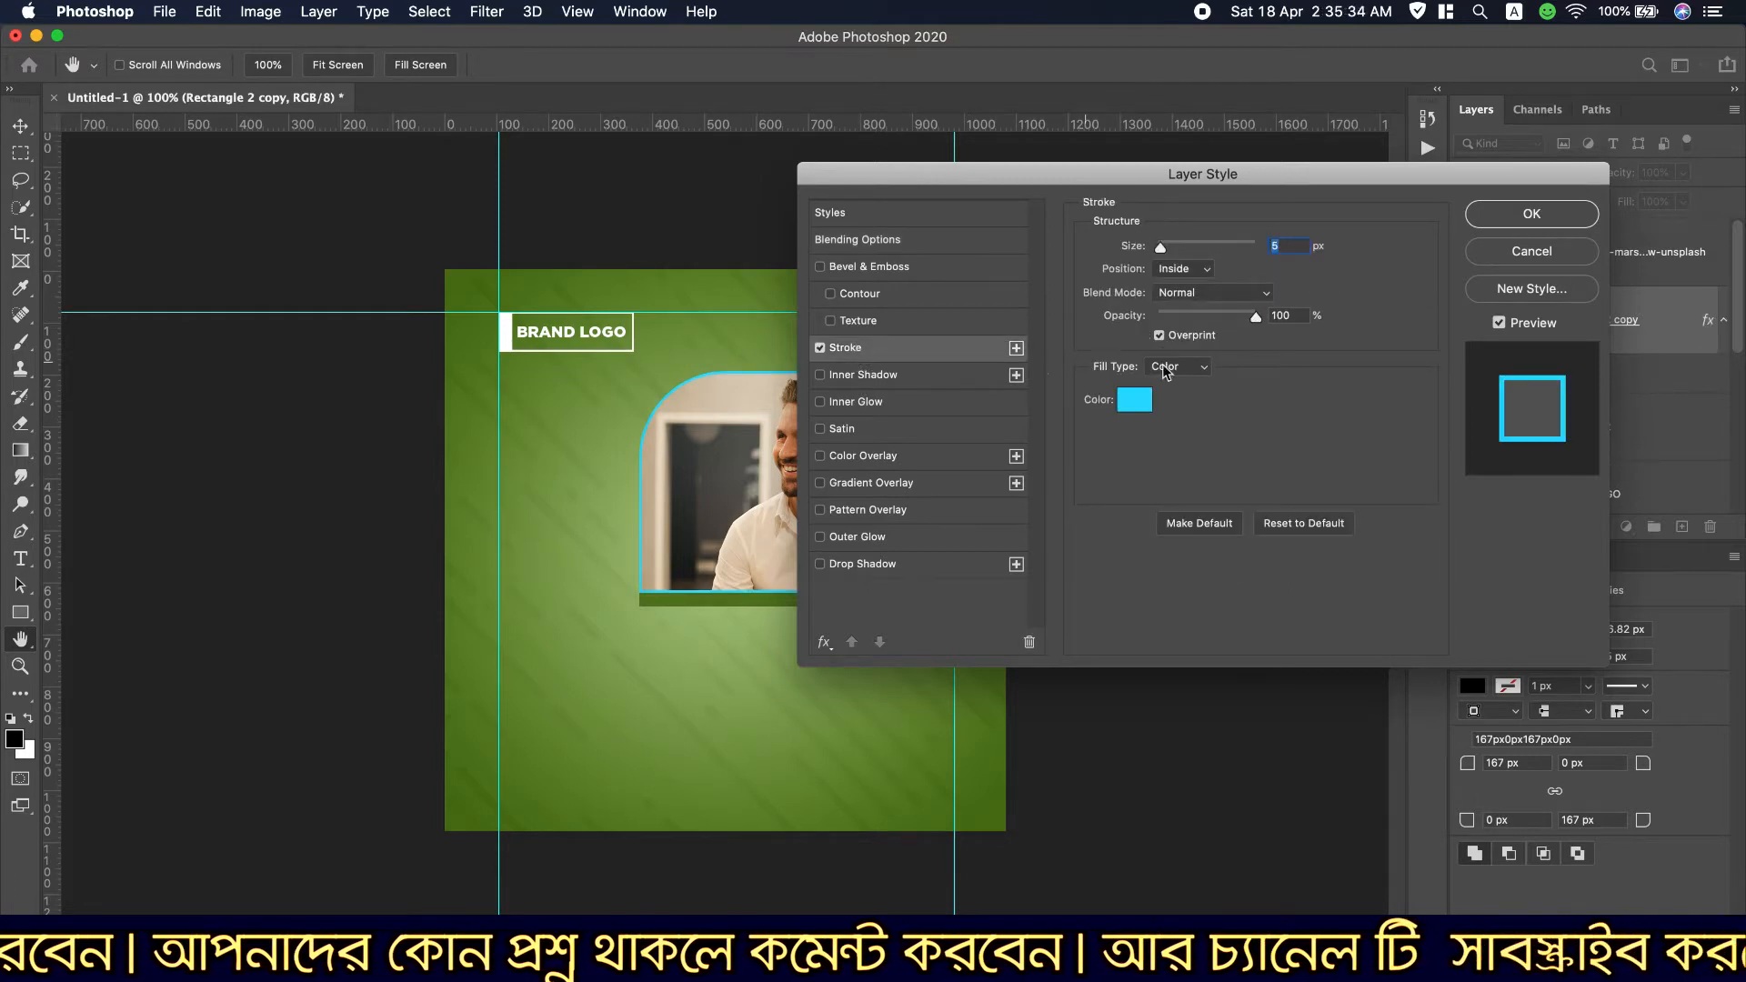
left_click_drag(1197, 174, 1390, 170)
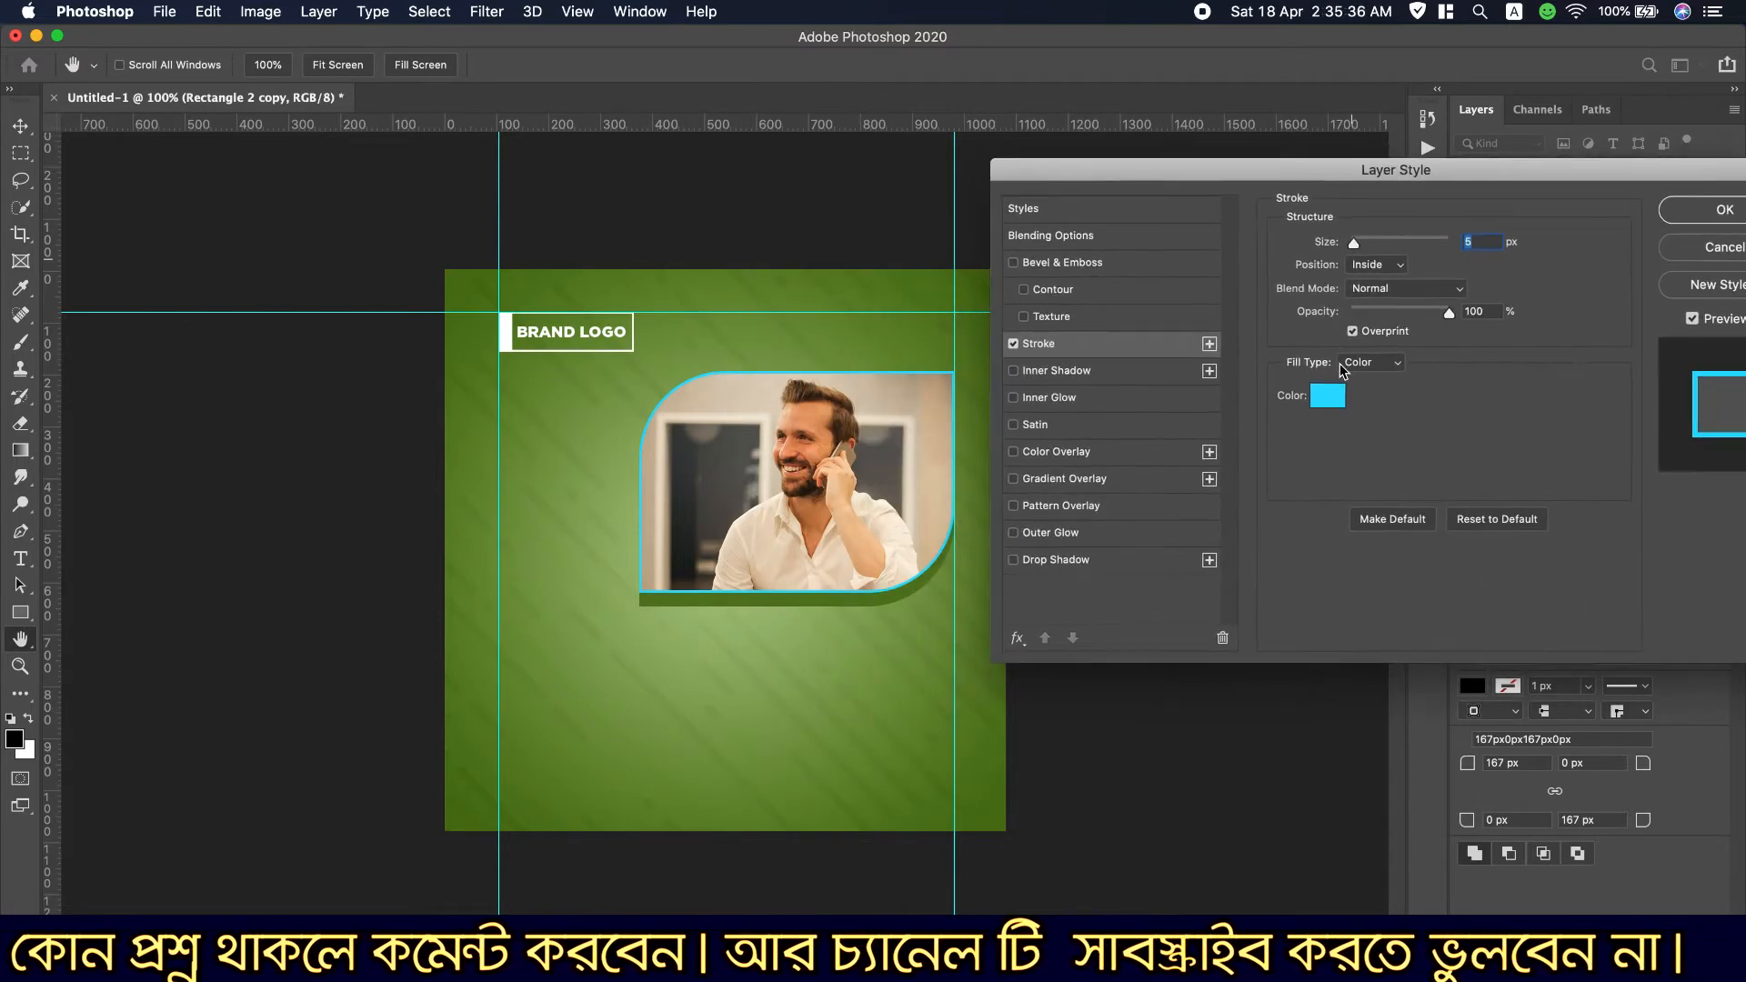
left_click(1329, 395)
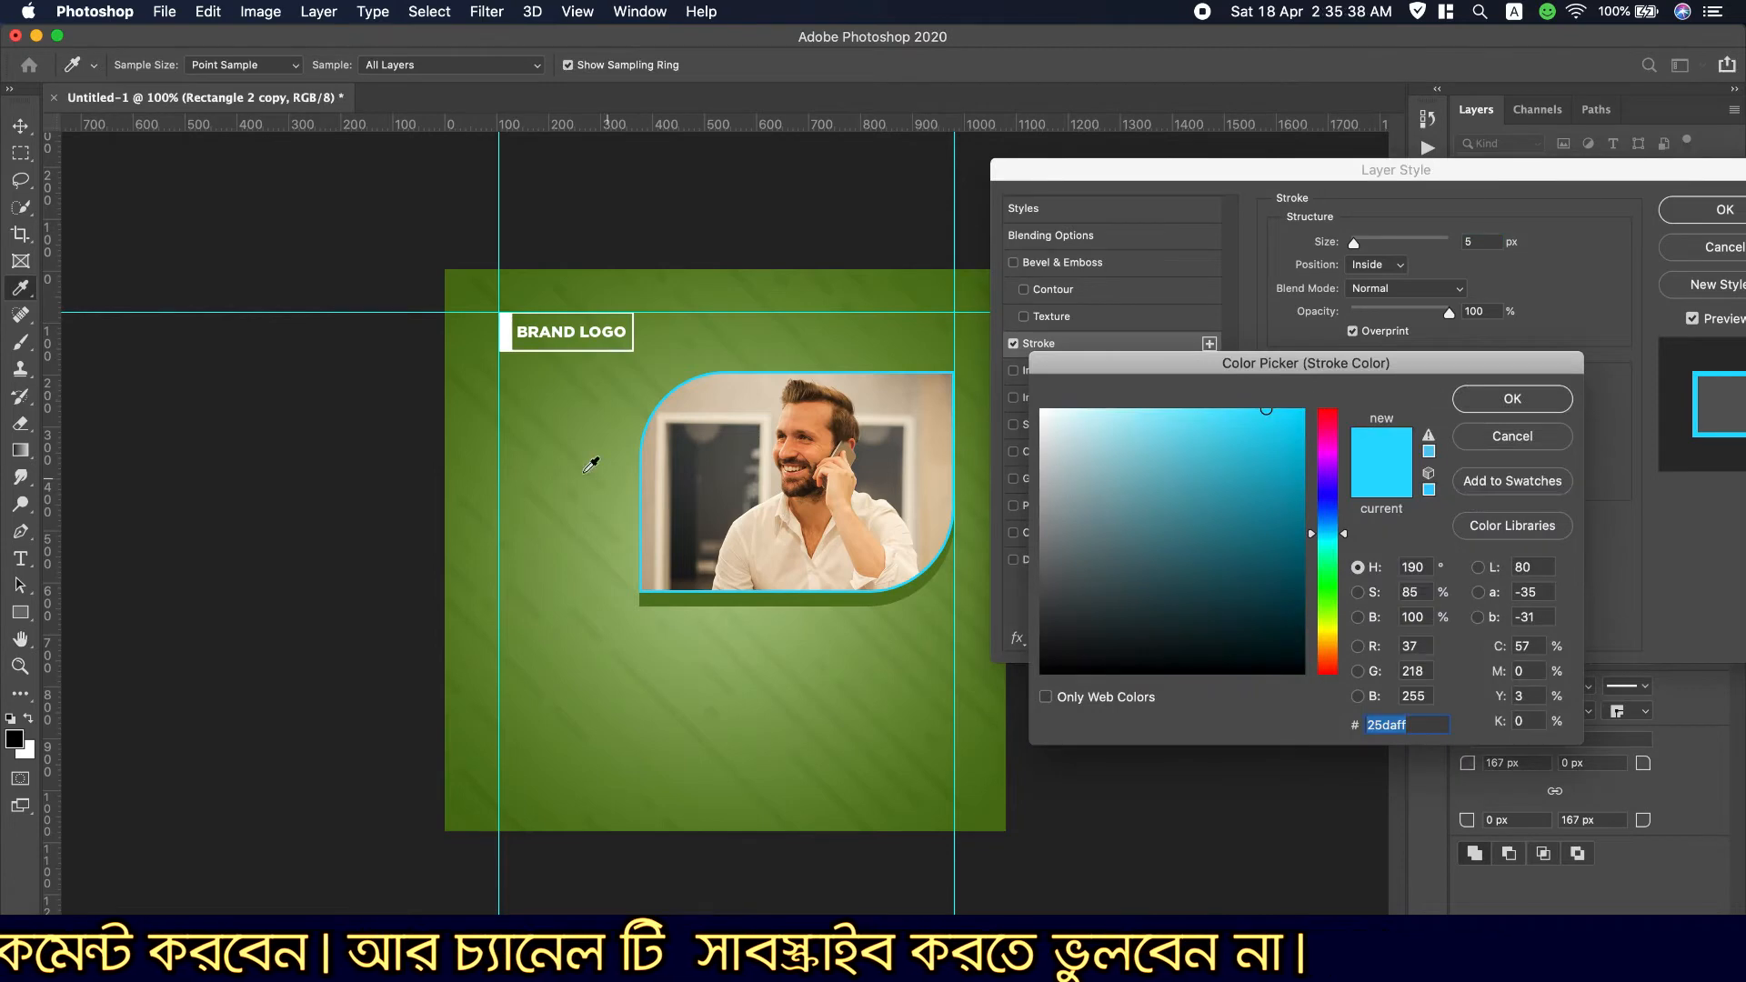
left_click(600, 454)
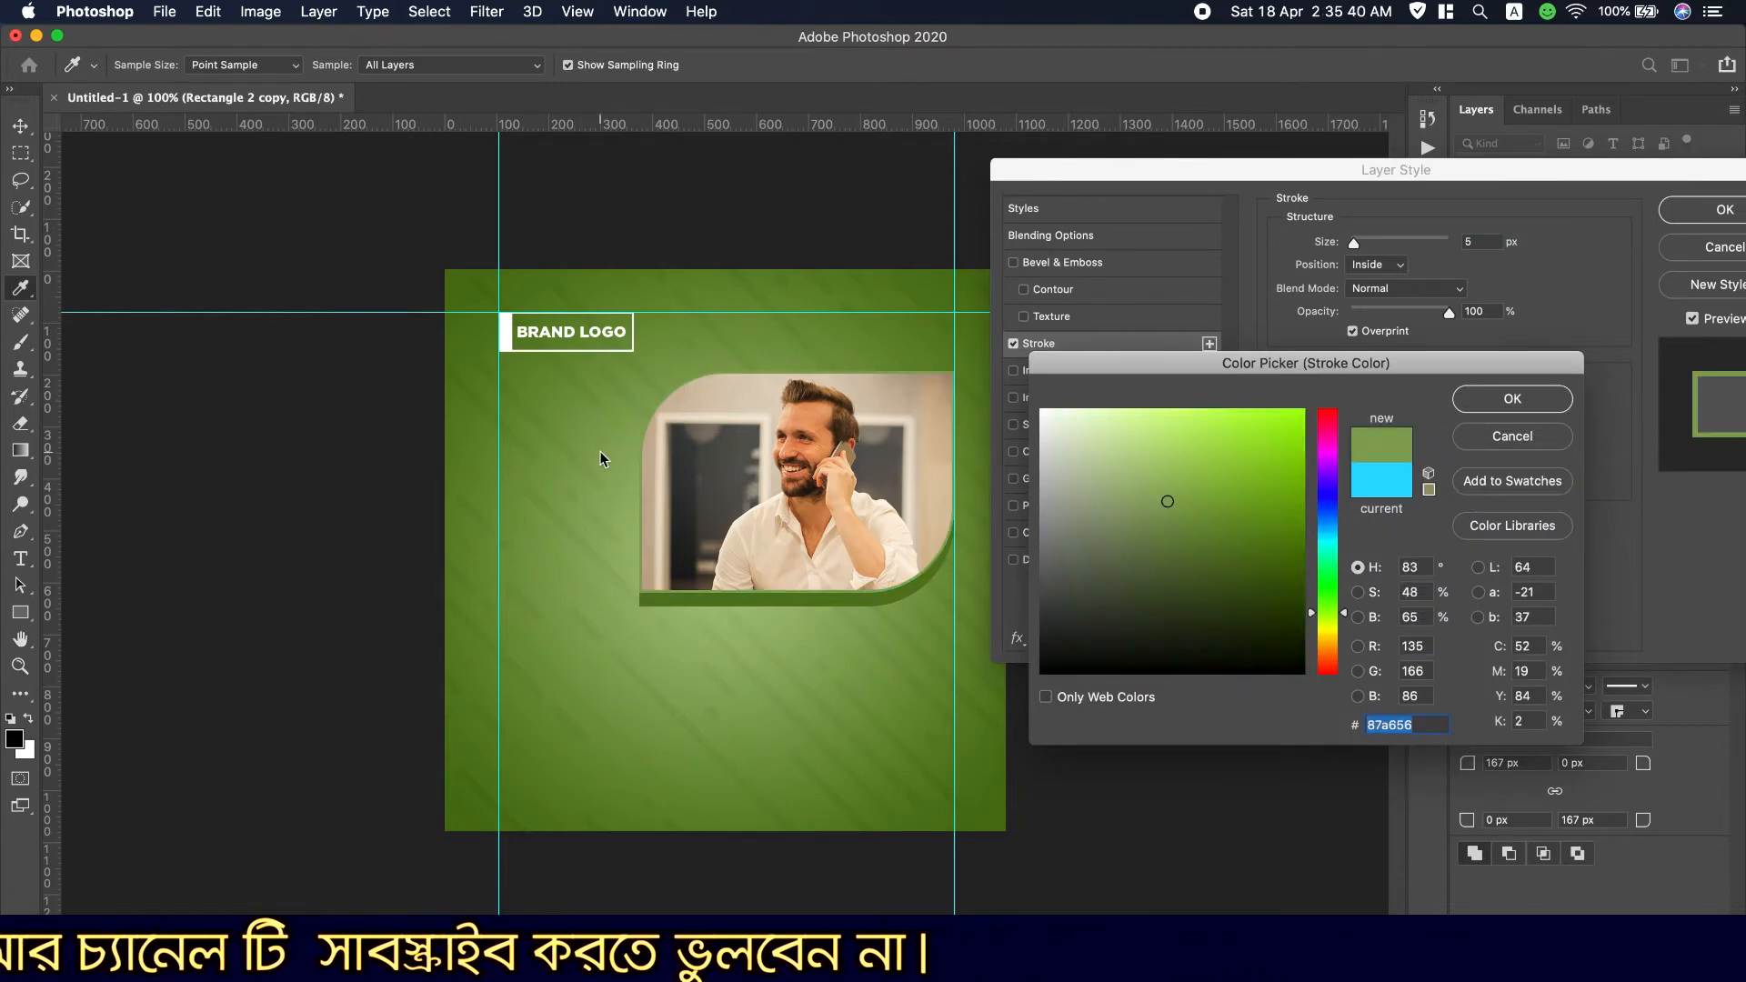
left_click_drag(1060, 498, 1038, 430)
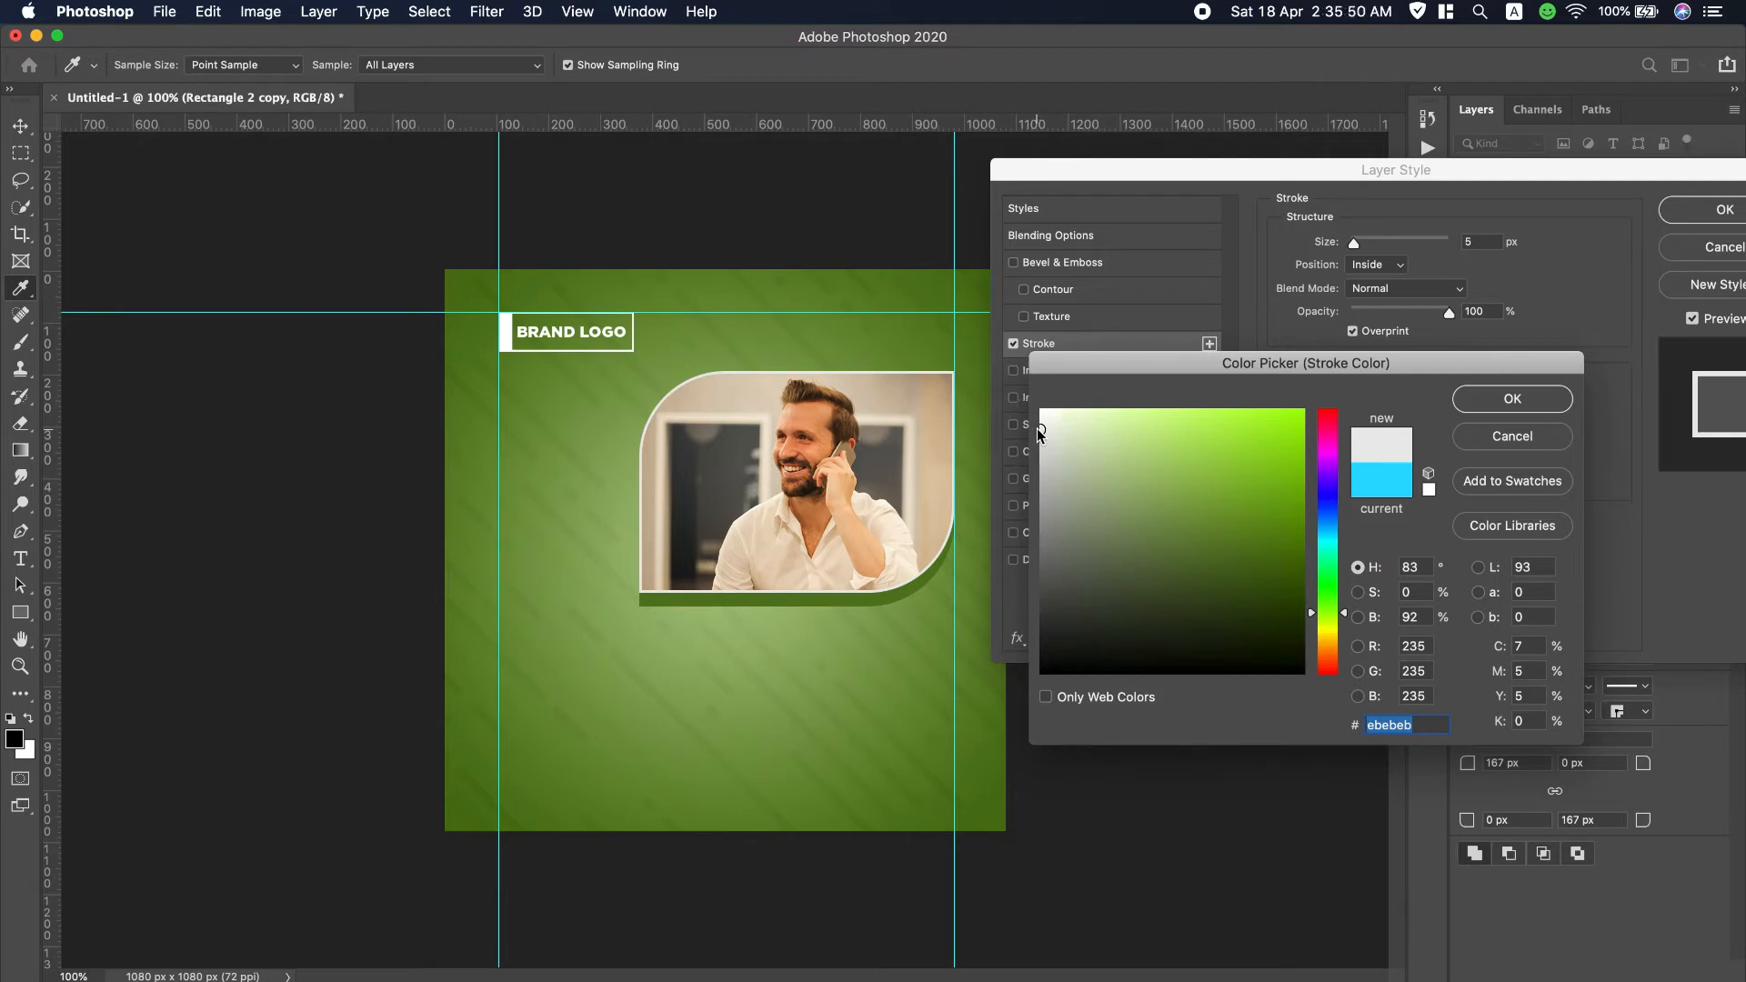
left_click(1549, 401)
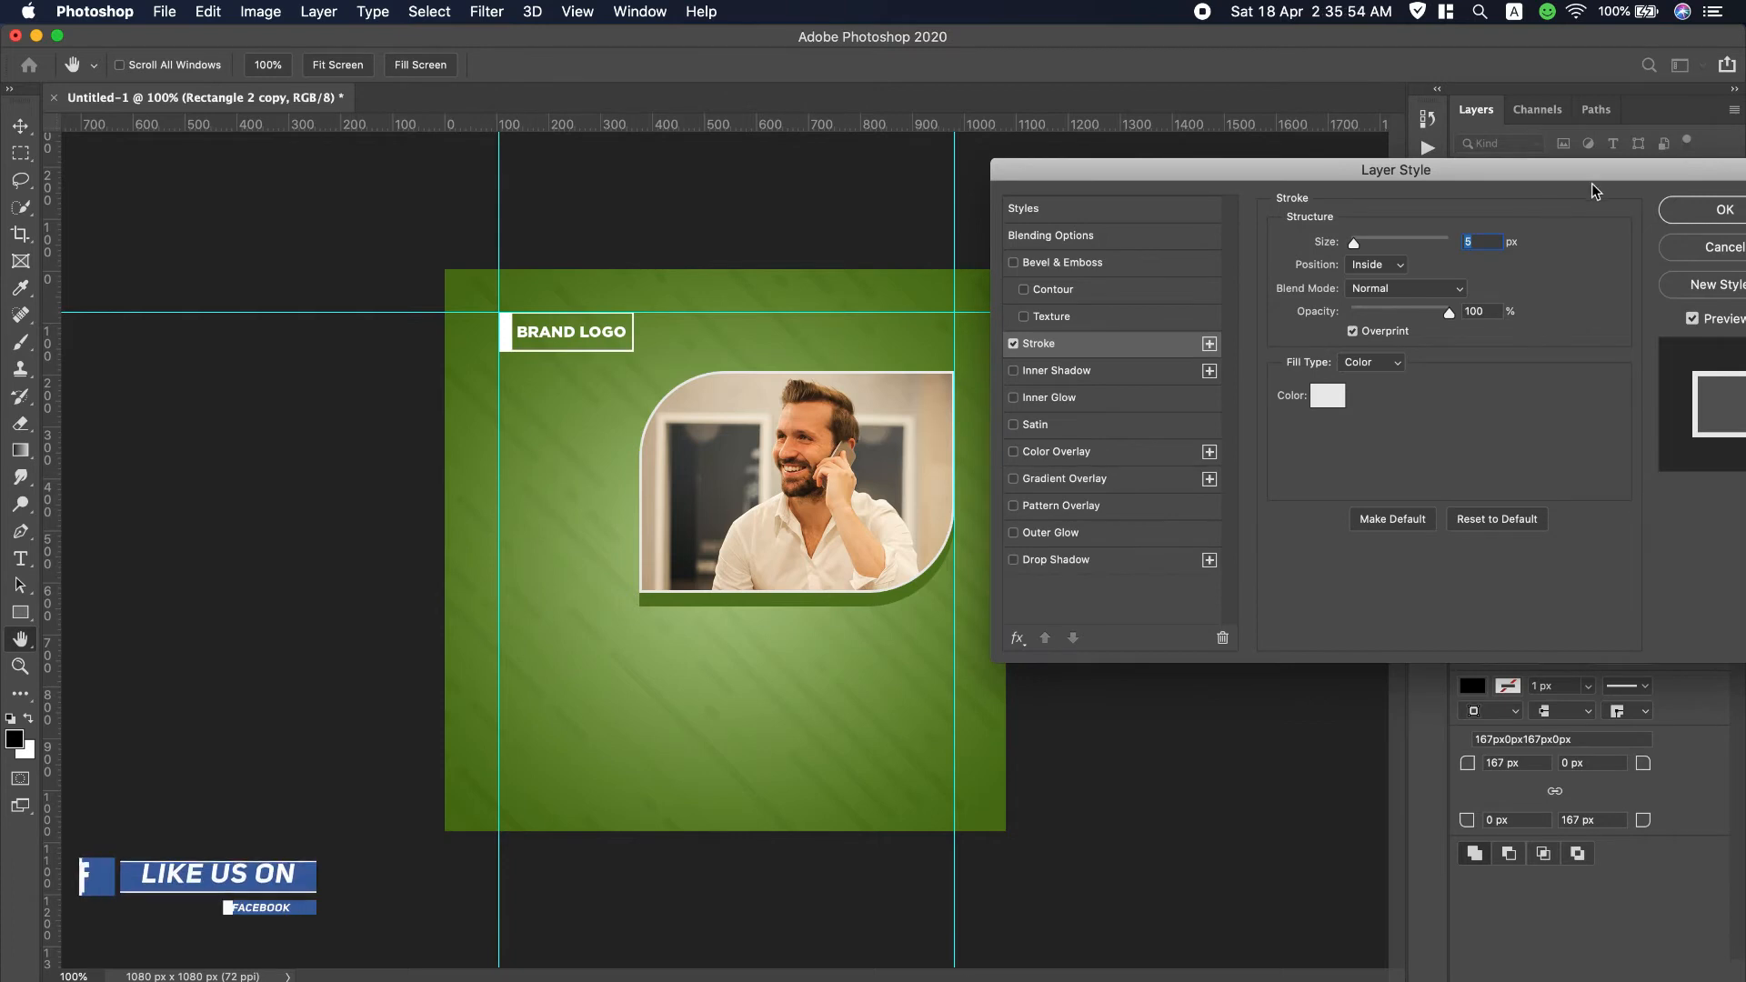
Add a Multiply drop shadow to the same shape with 50% opacity, 120° angle, 13 px distance and 29 px size.
left_click_drag(1592, 173, 1414, 166)
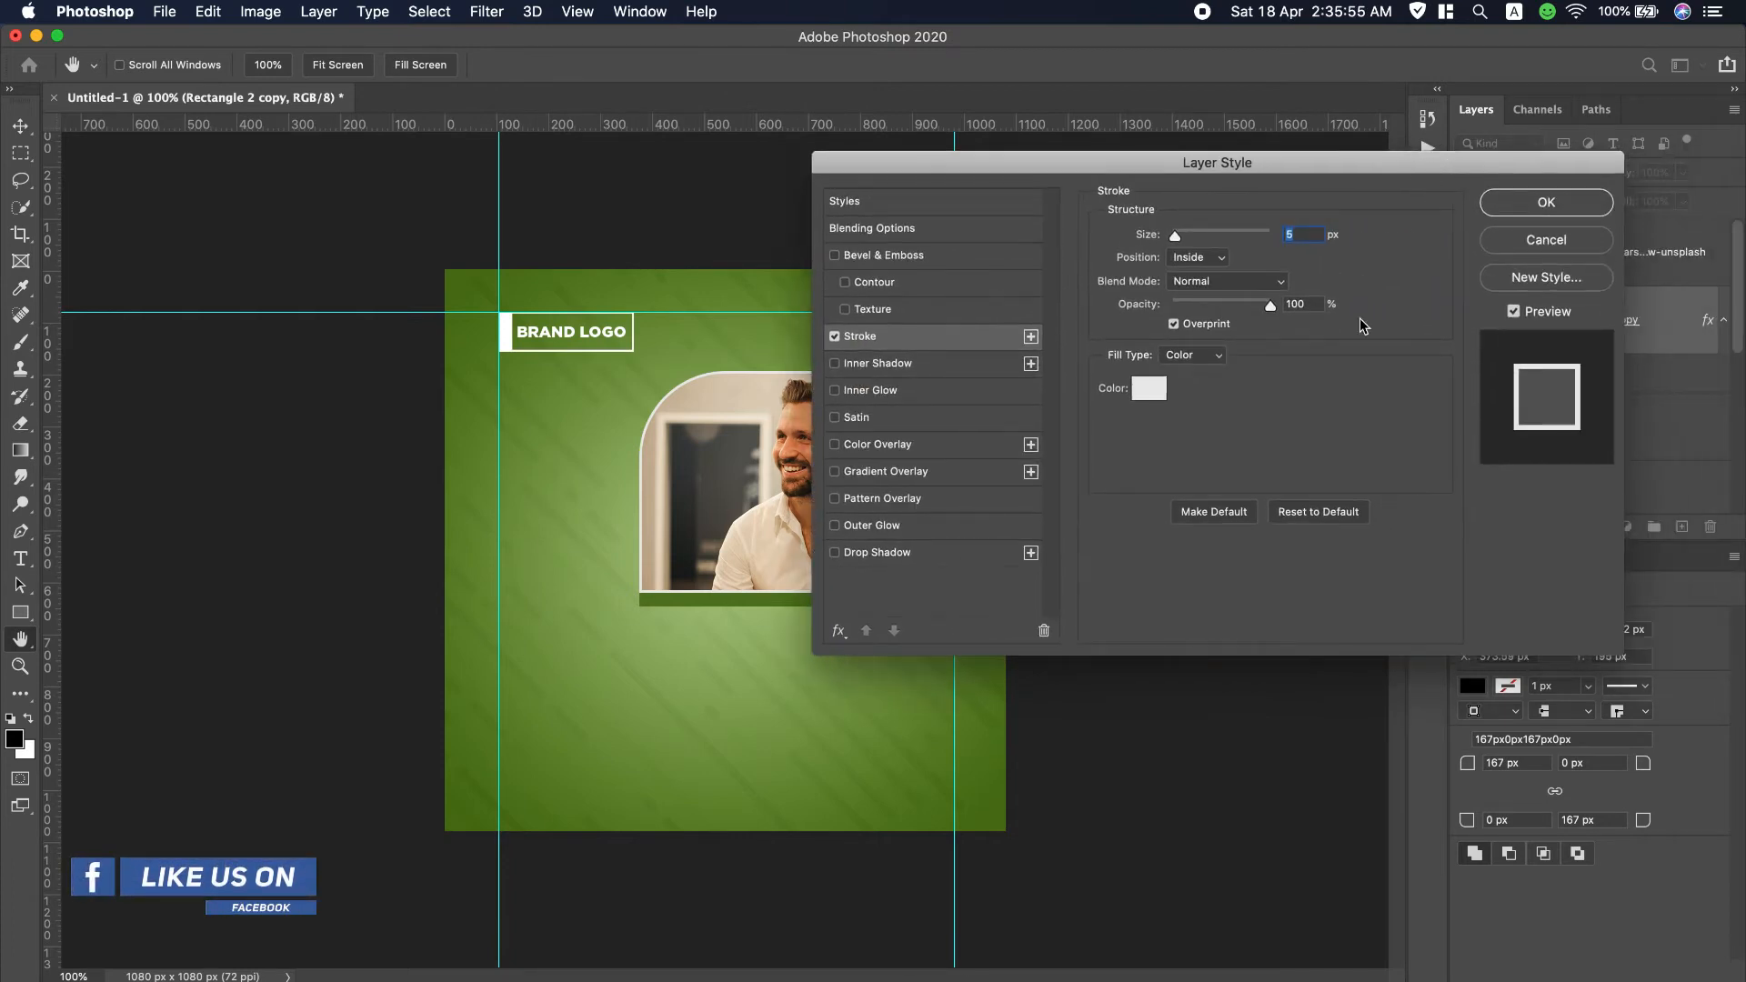
left_click(873, 553)
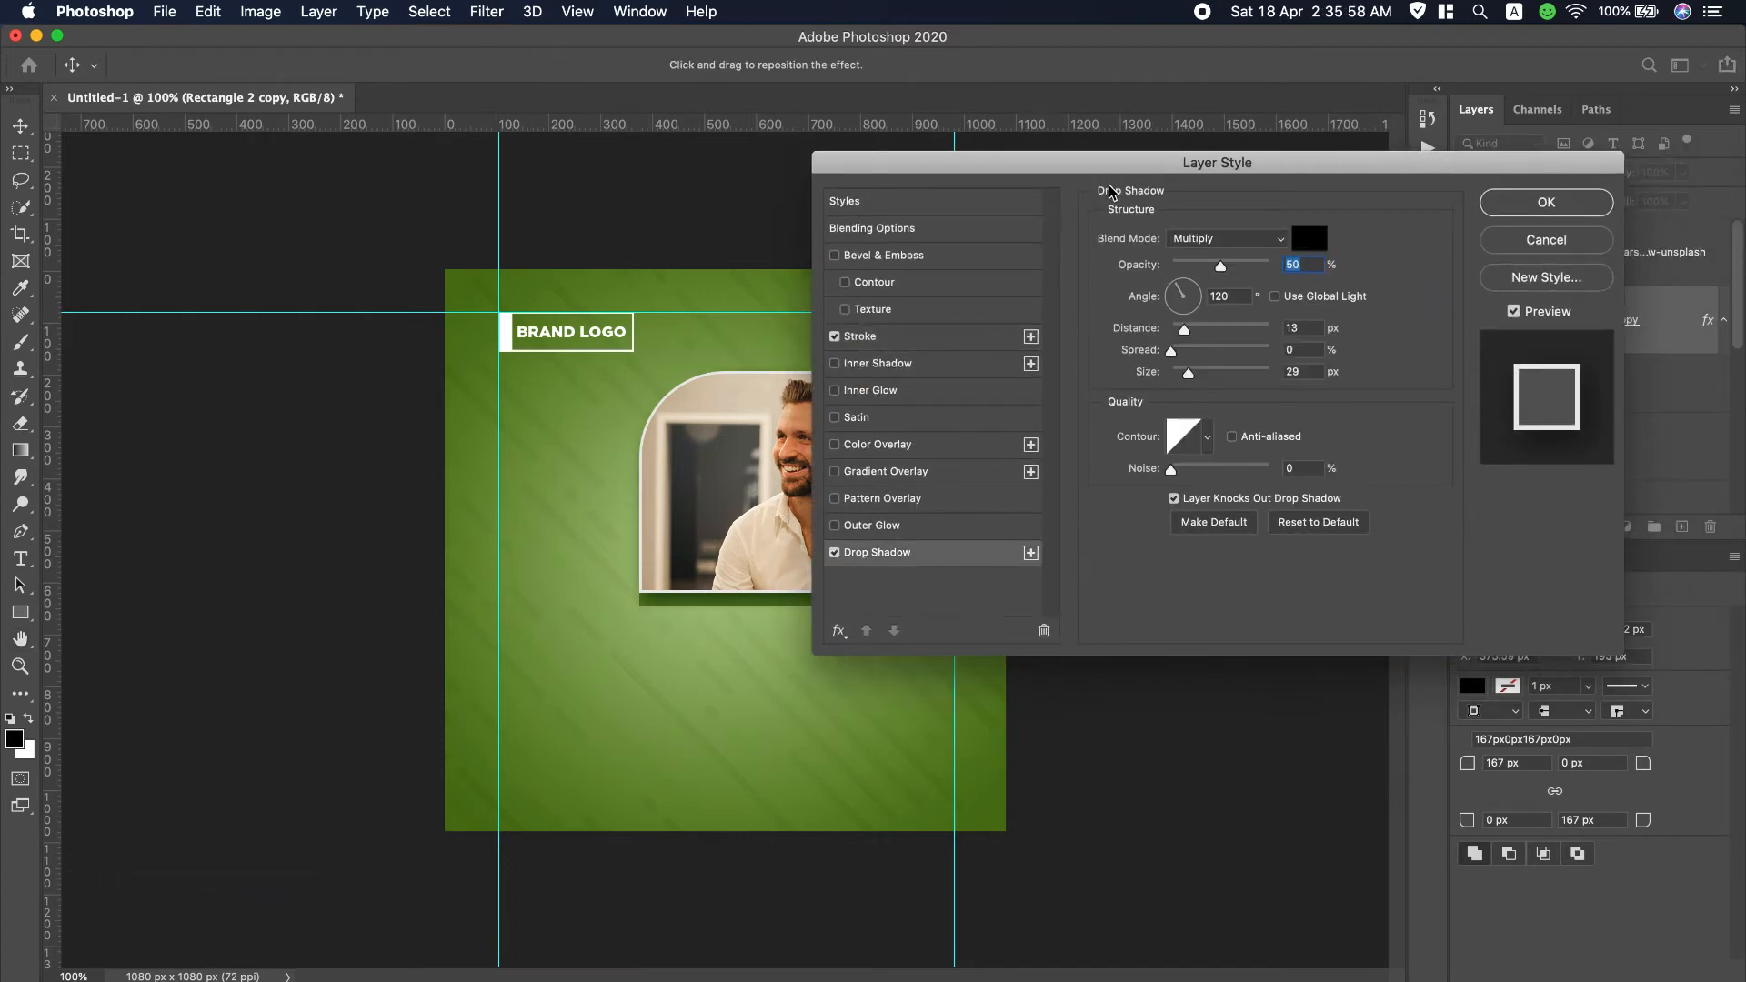
left_click_drag(1121, 165, 1109, 68)
left_click(1519, 106)
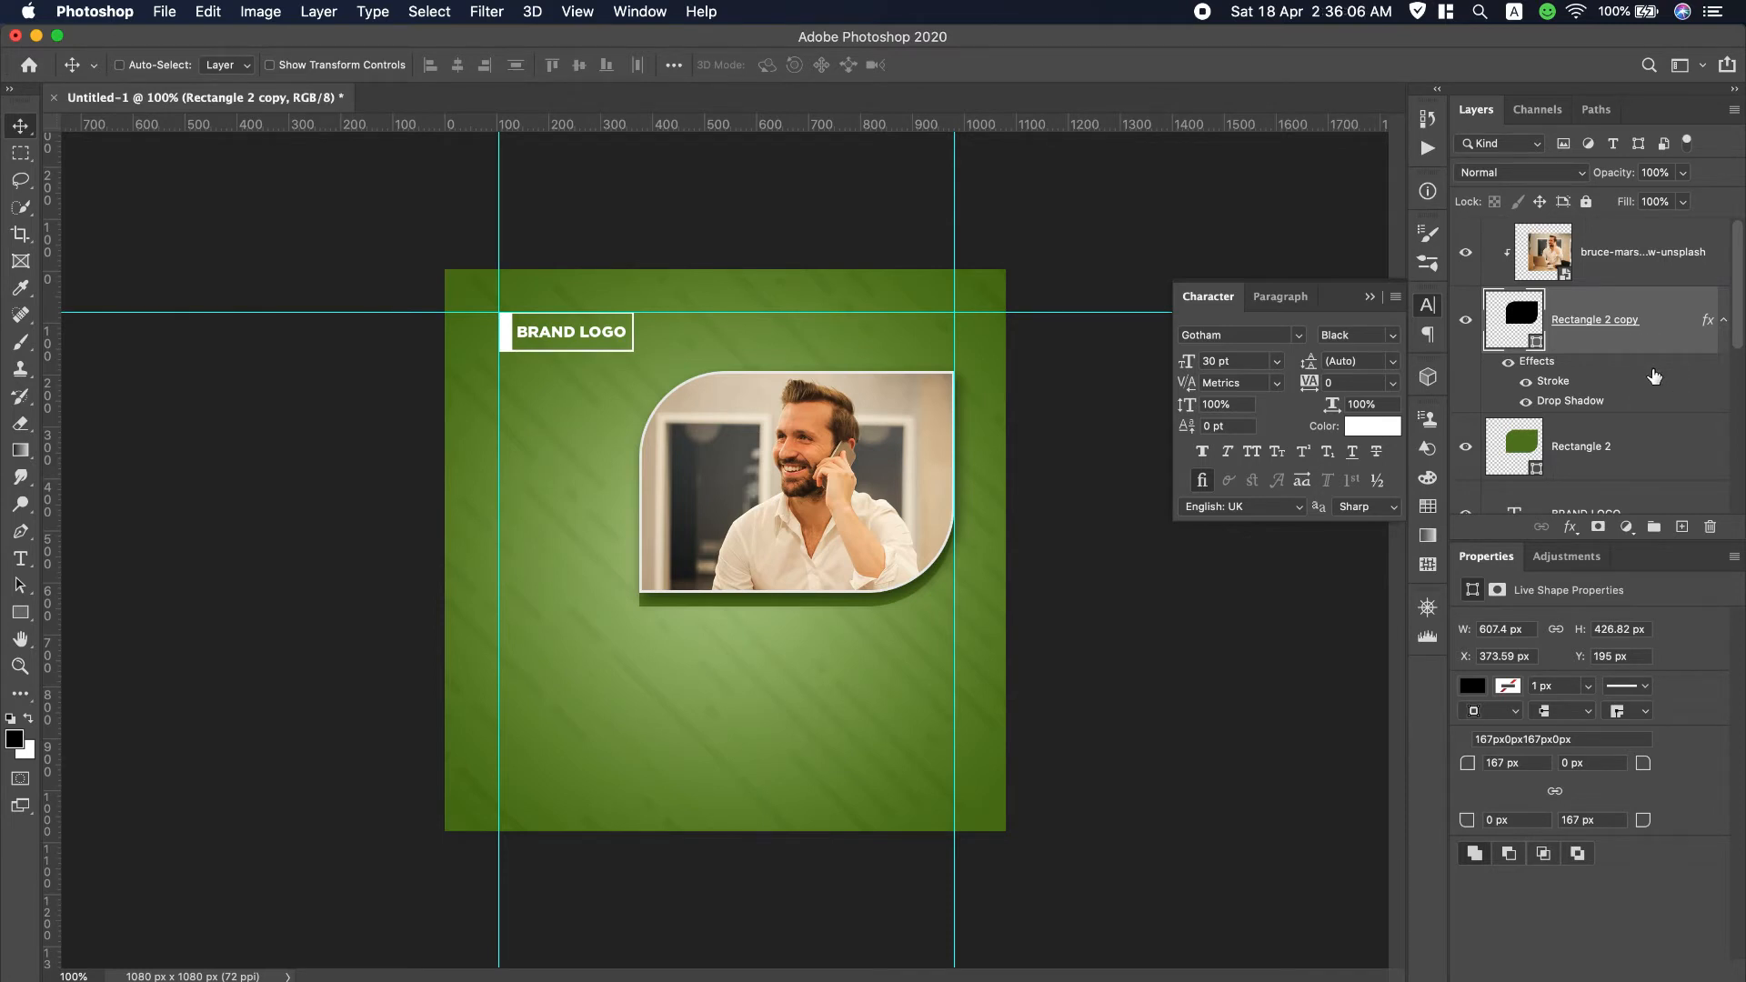
Add a drop shadow to the green shape with 33% opacity, 9 px distance and 9 px size.
double_click(1654, 447)
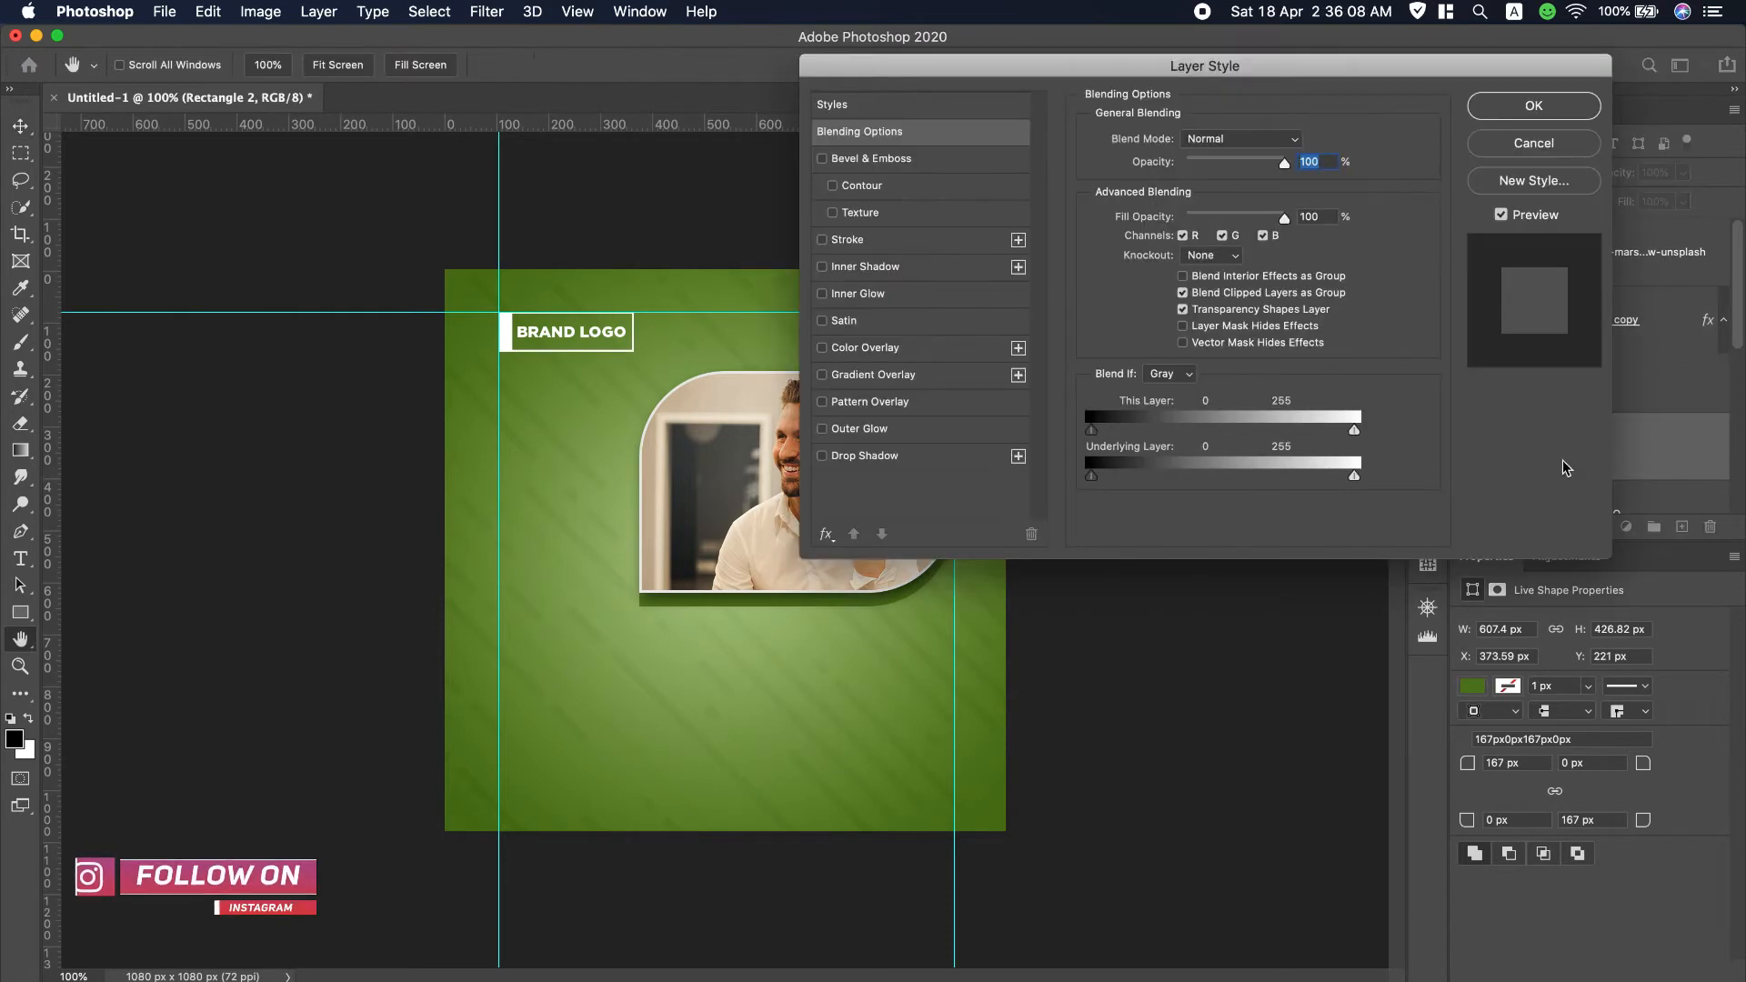
left_click(852, 460)
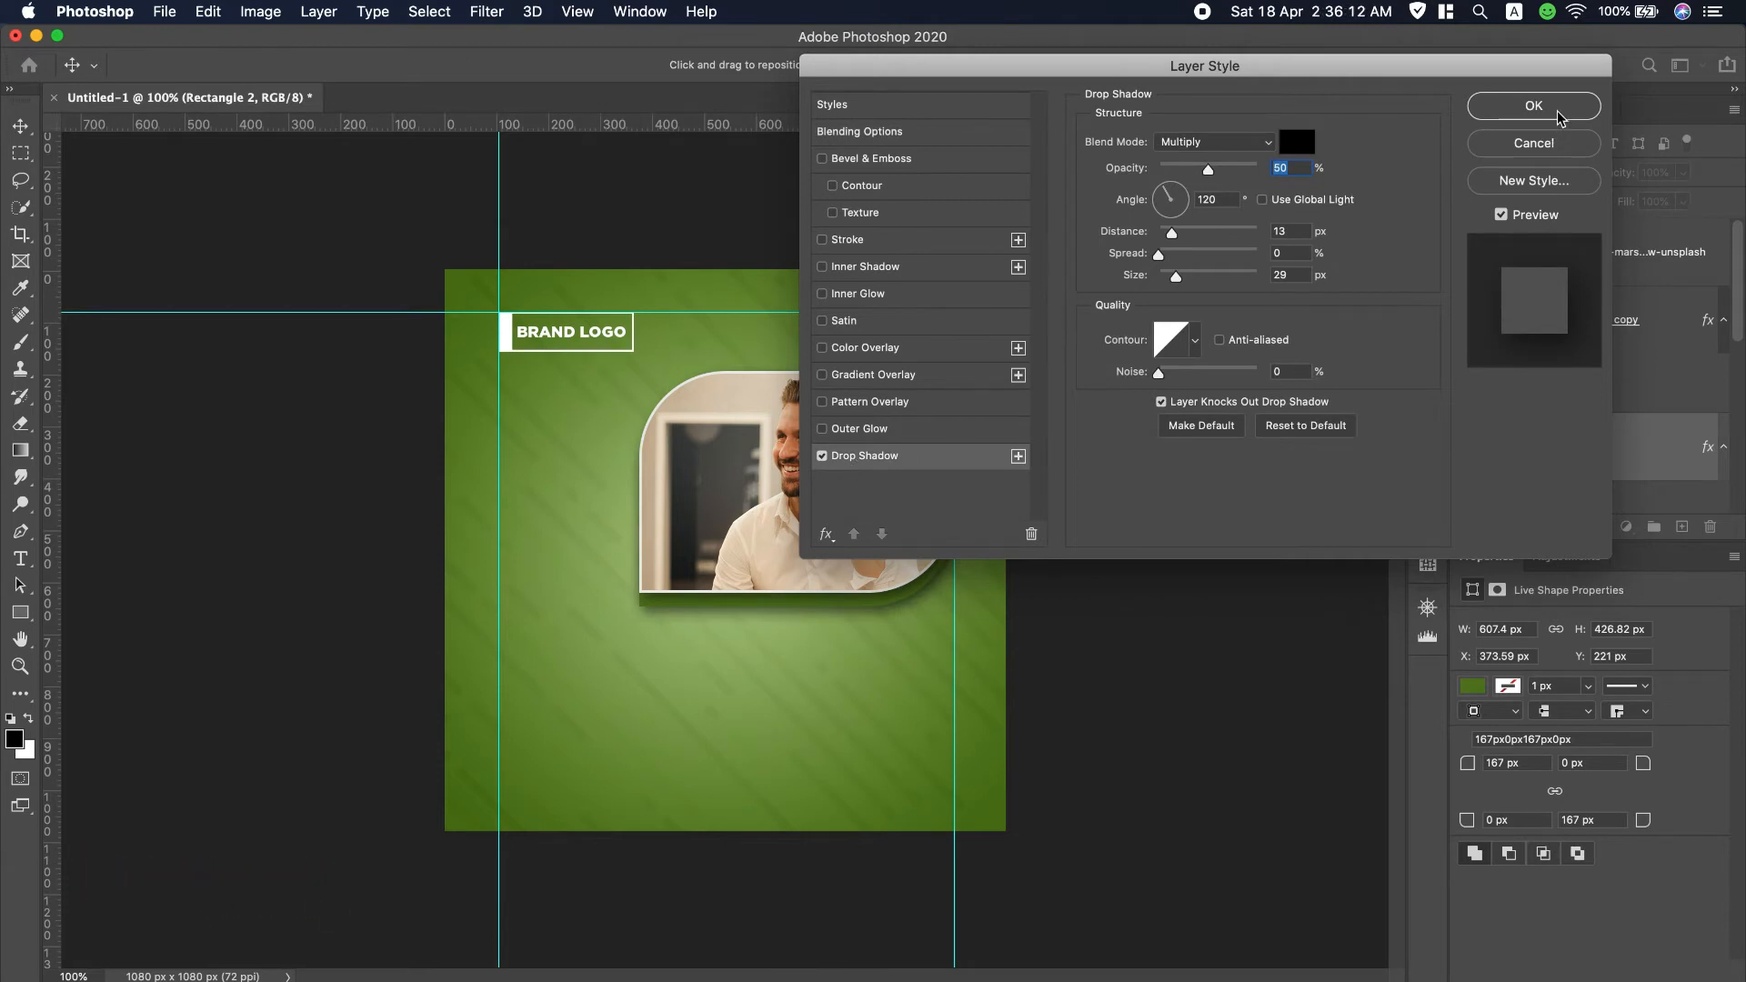
left_click_drag(1172, 233, 1167, 276)
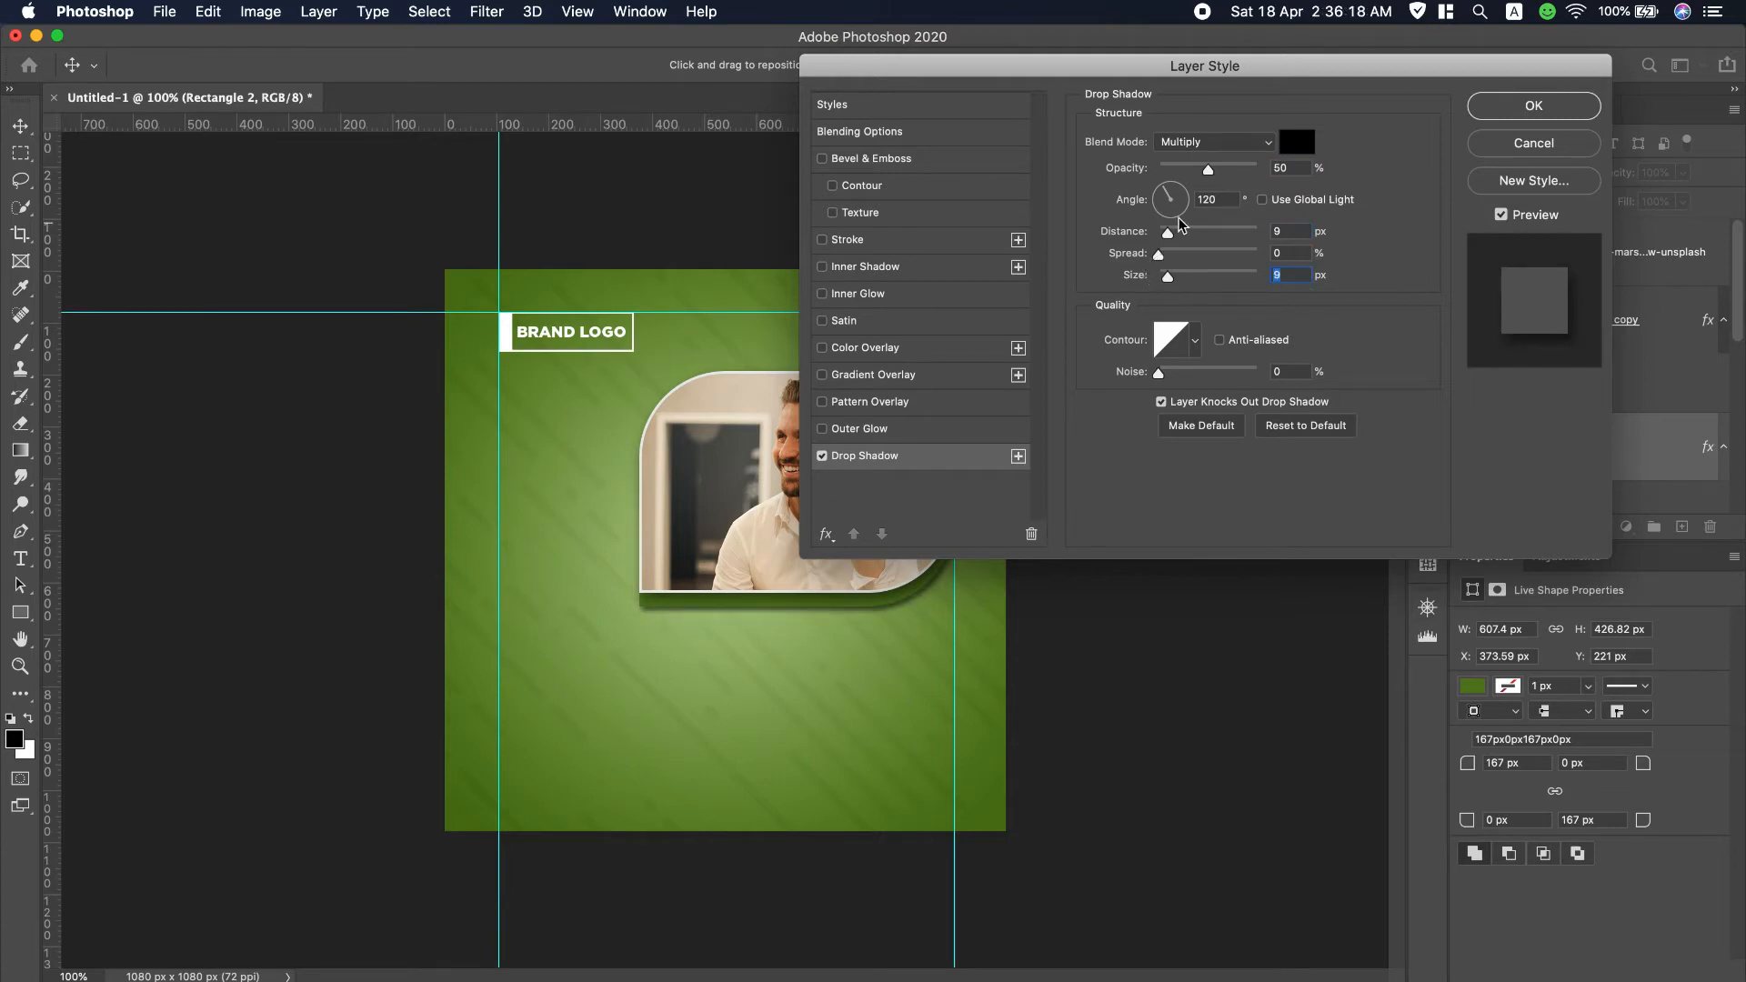
left_click_drag(1208, 170, 1194, 175)
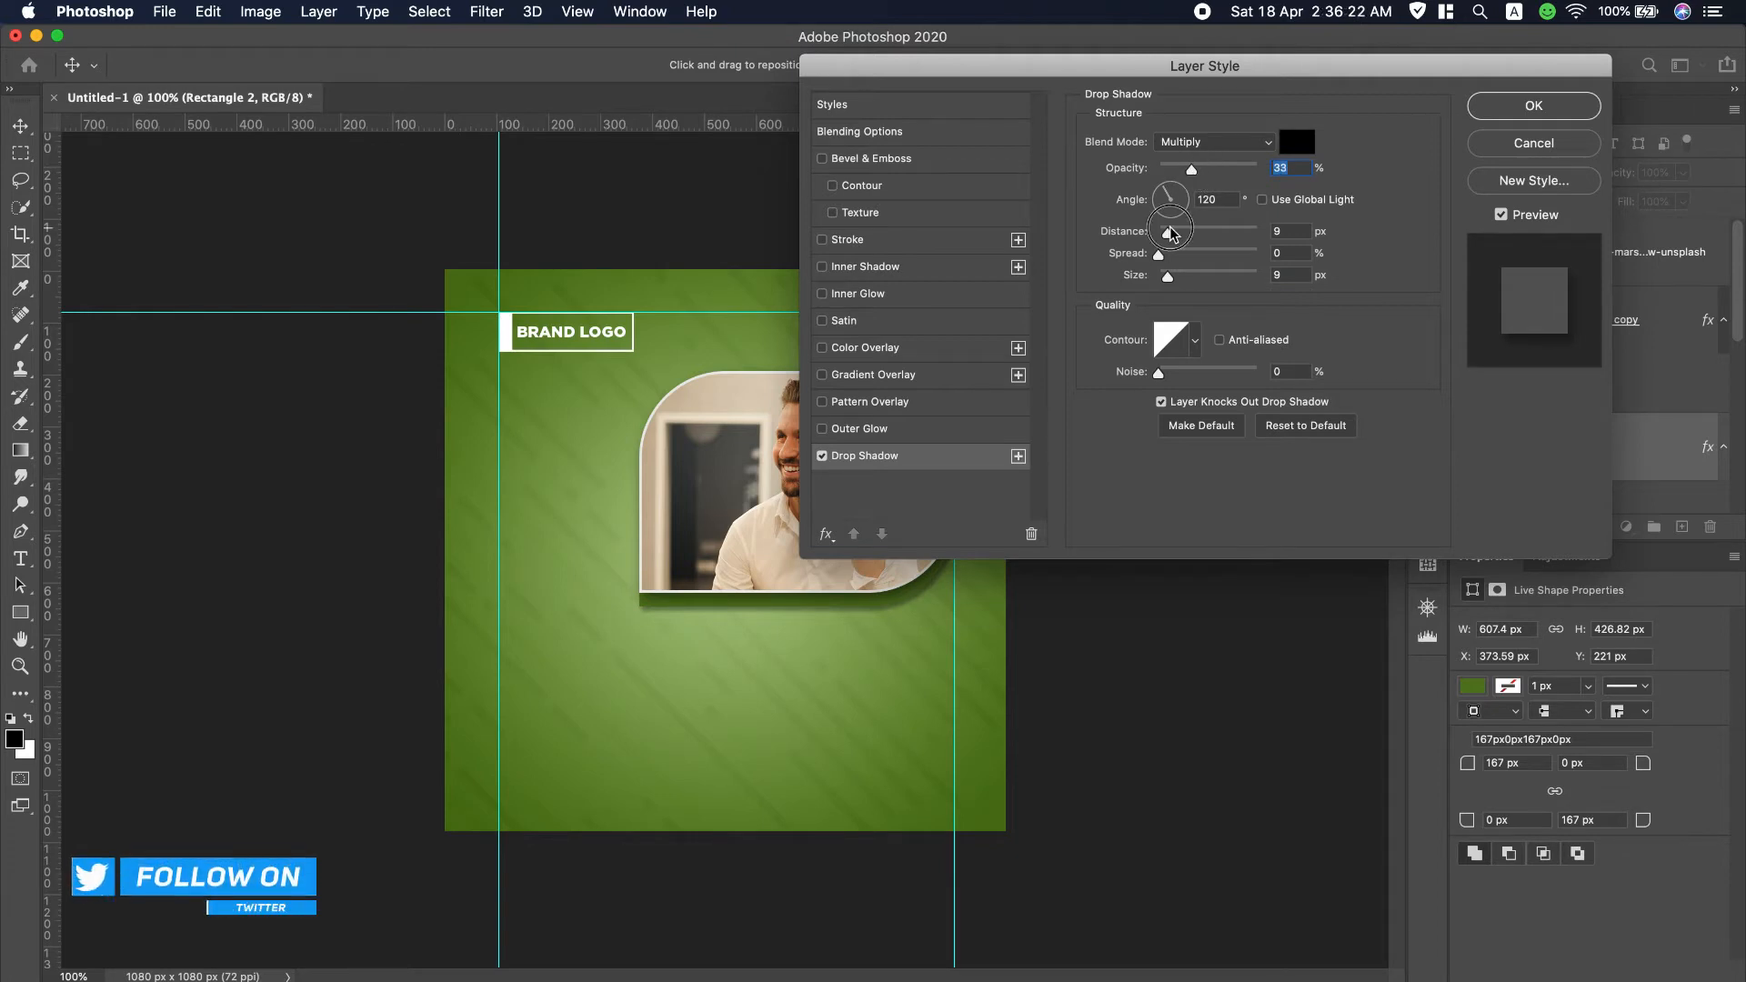
left_click_drag(1168, 233, 1167, 232)
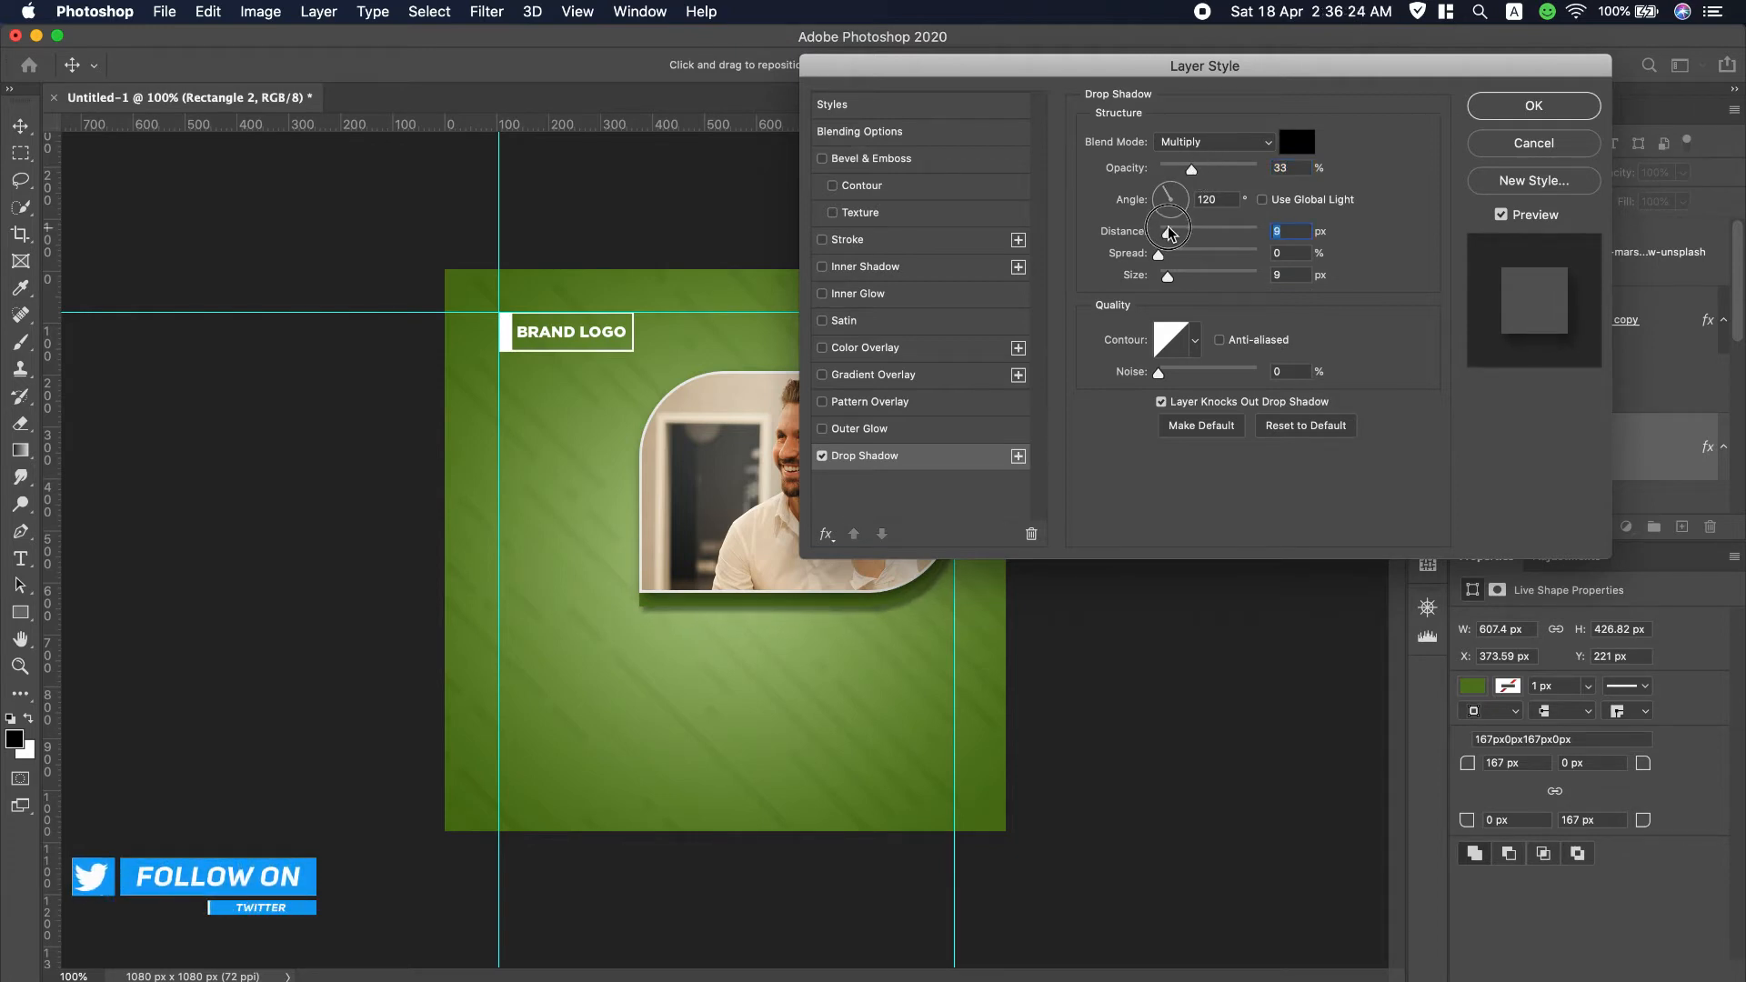
left_click(1533, 106)
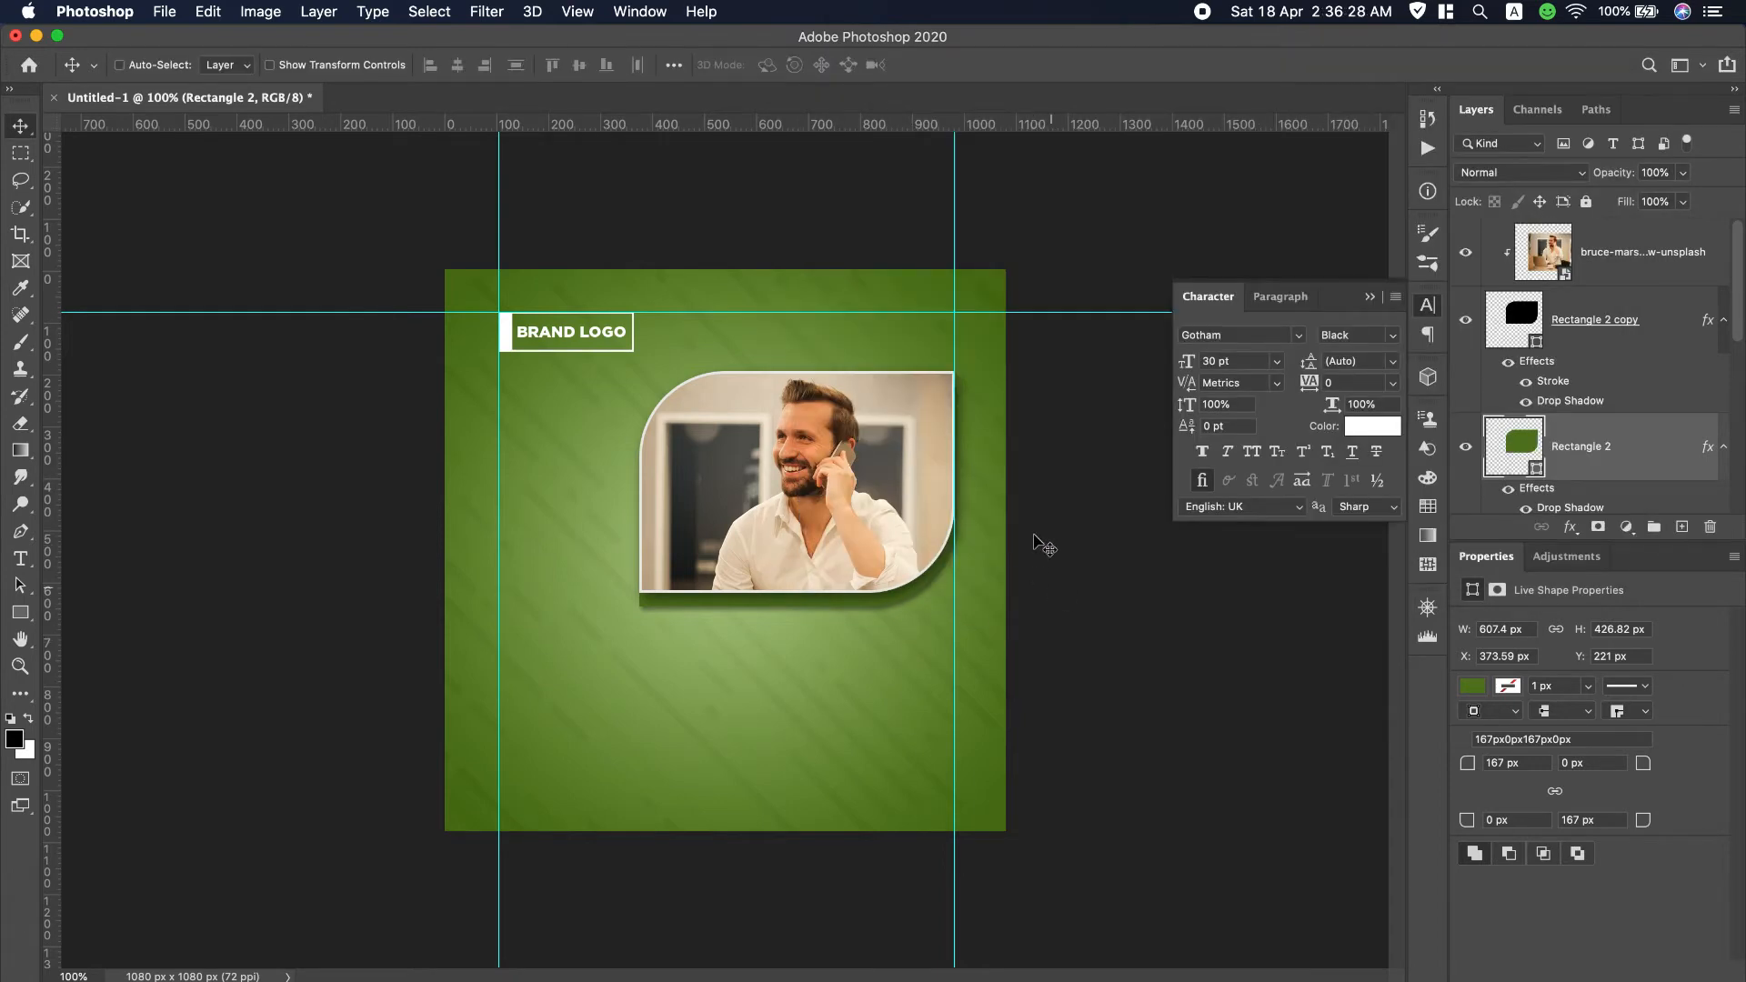
Bring up the notes overlay and copy the phrase "Grow Your" from it.
scroll(1168, 5, "down", 2)
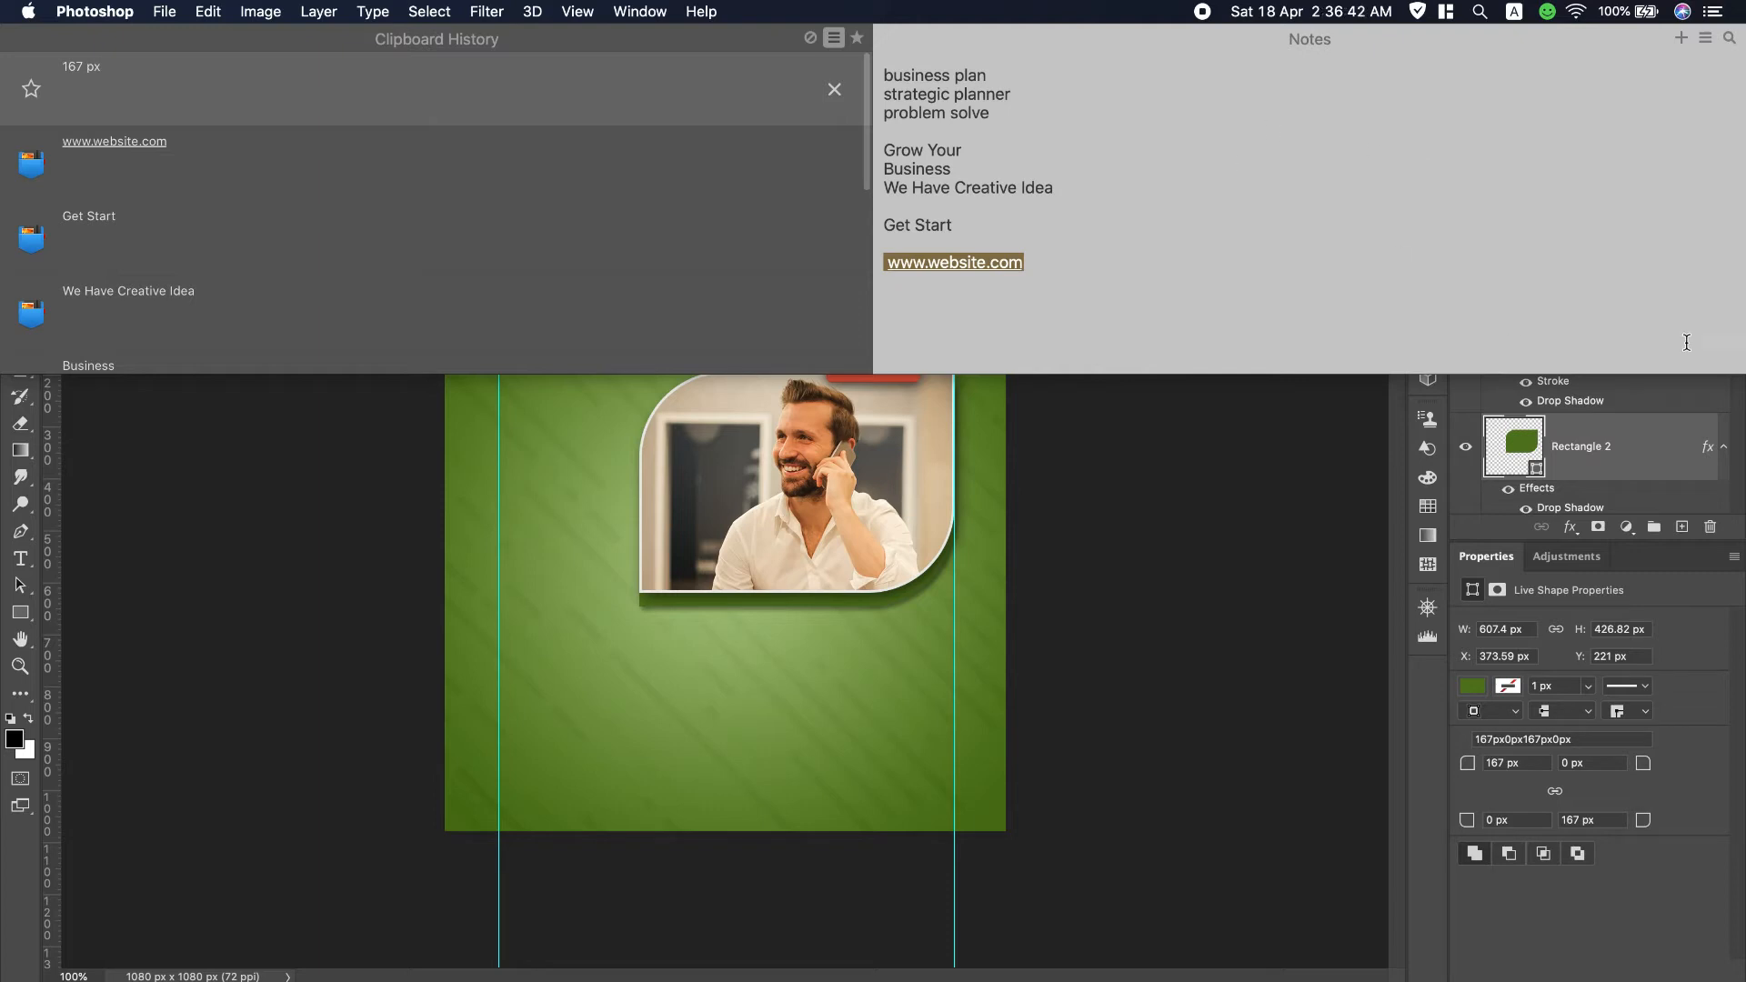
left_click(1088, 183)
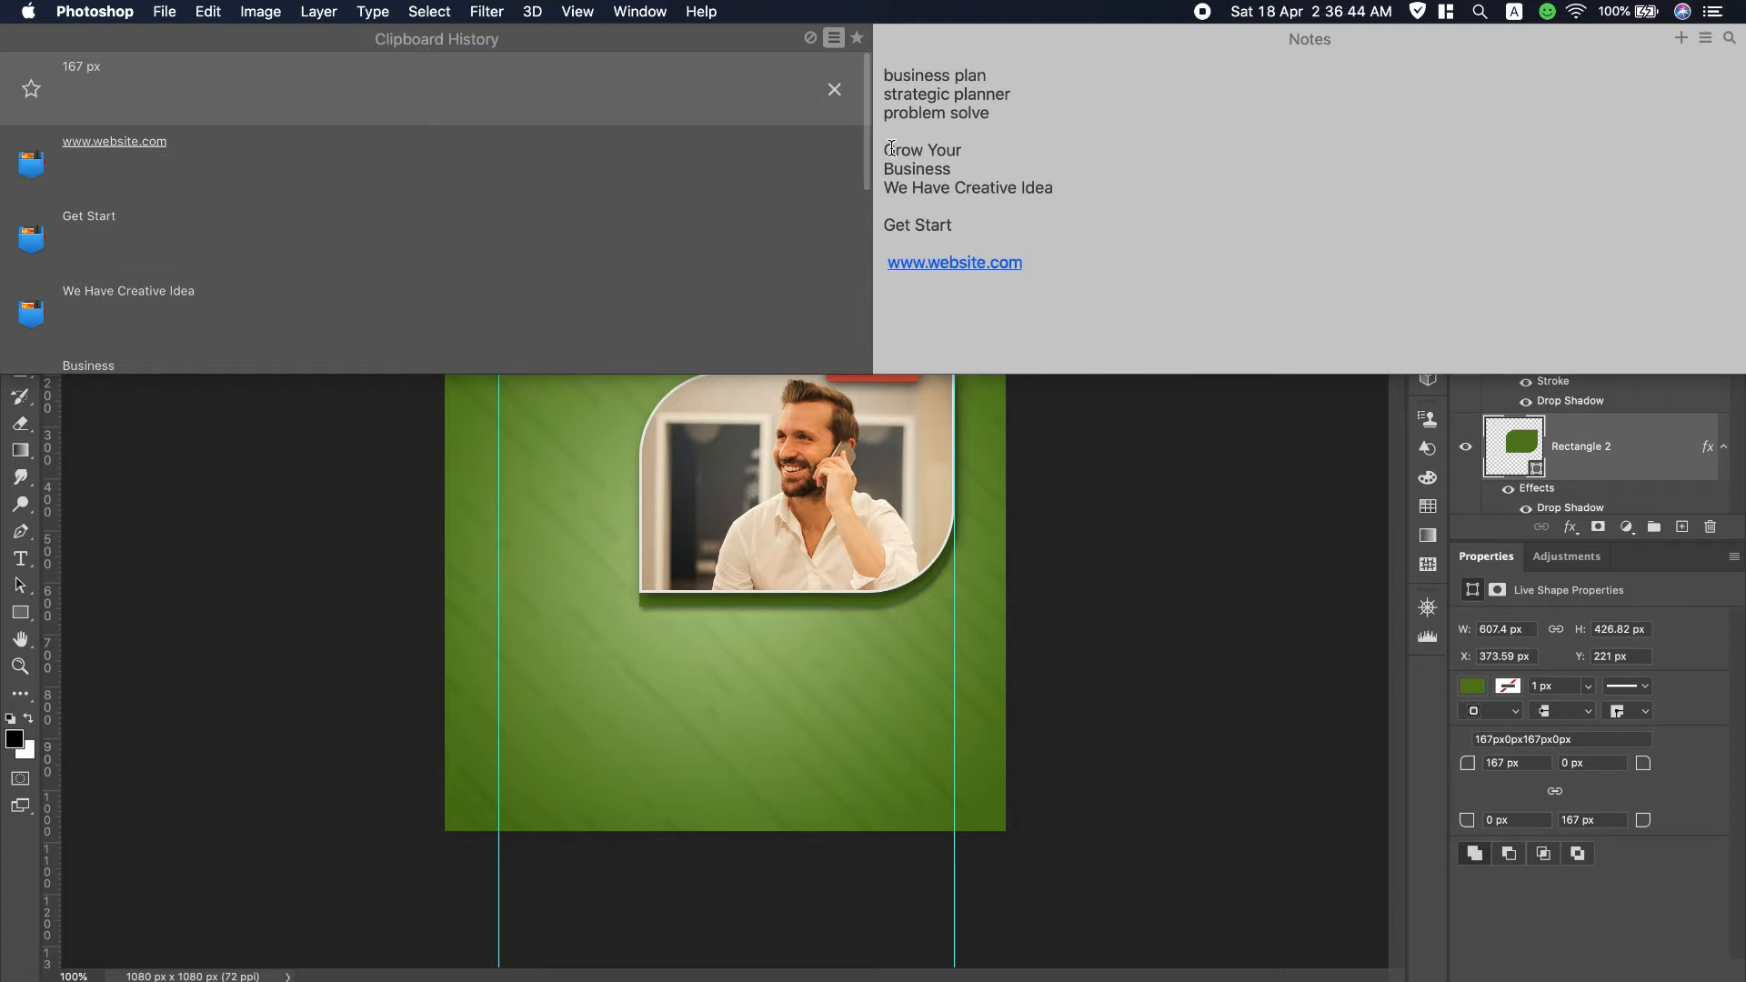
left_click_drag(887, 145, 966, 156)
key("super+c")
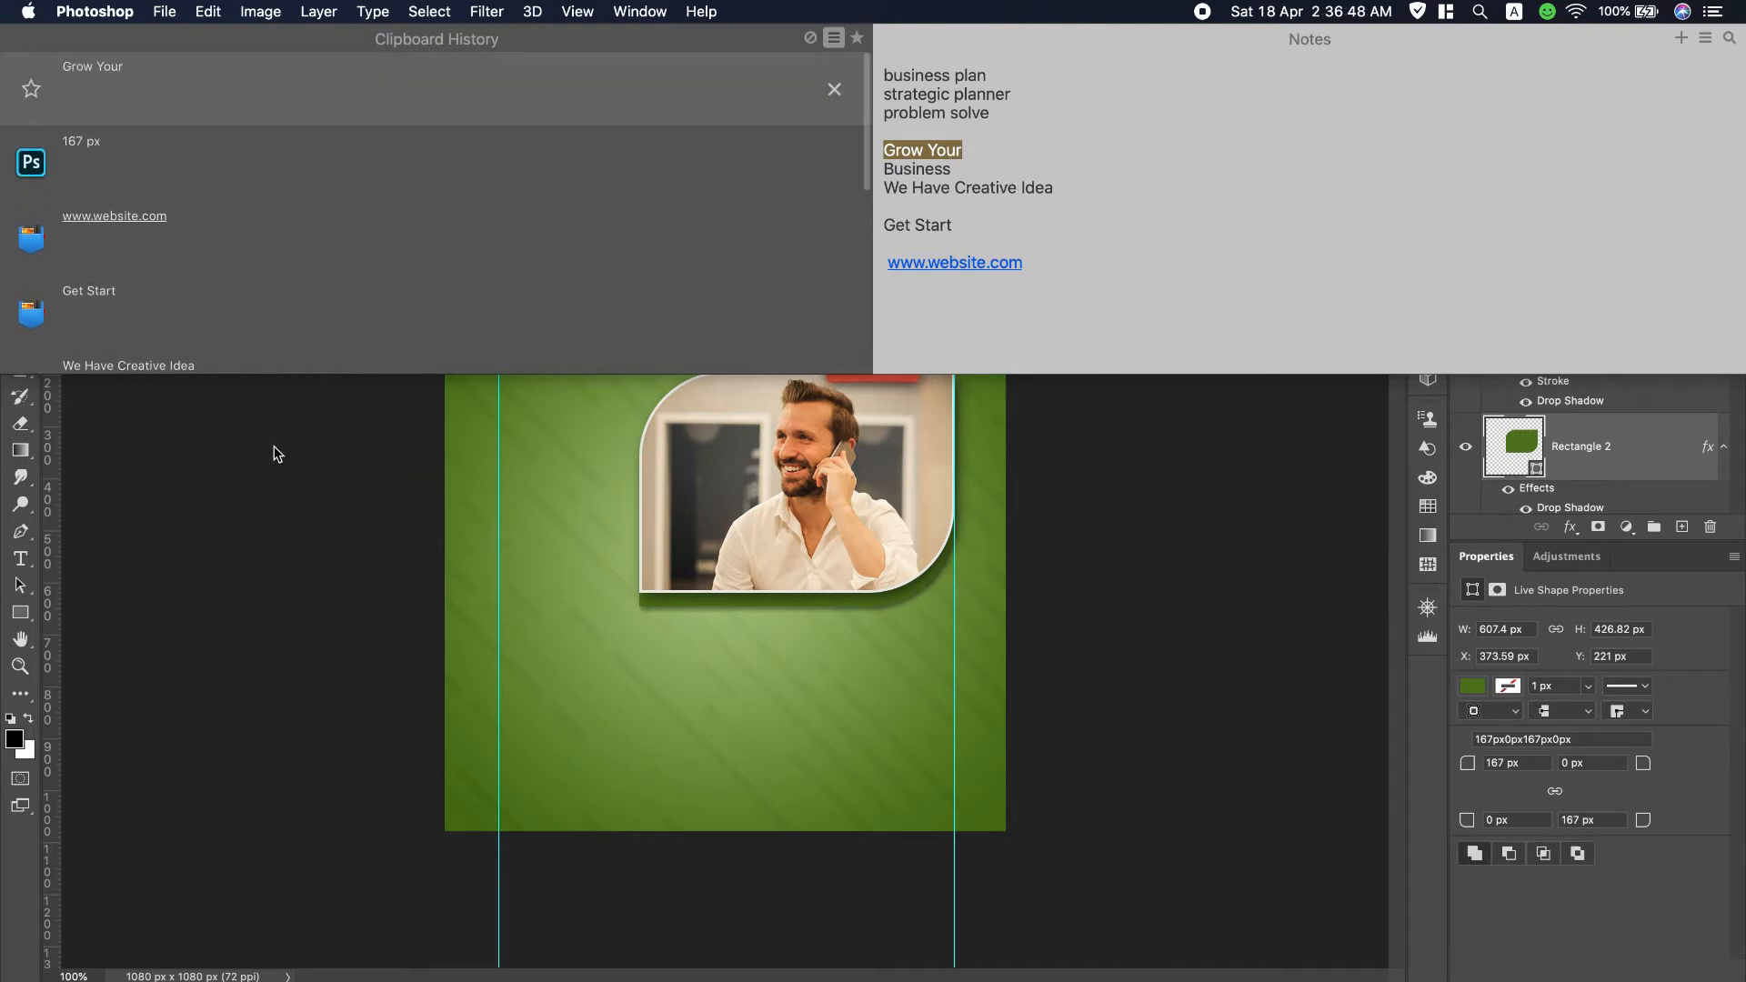
Paste "Grow Your" as a new white text line below the photo and move it against the right vertical guide.
left_click(20, 559)
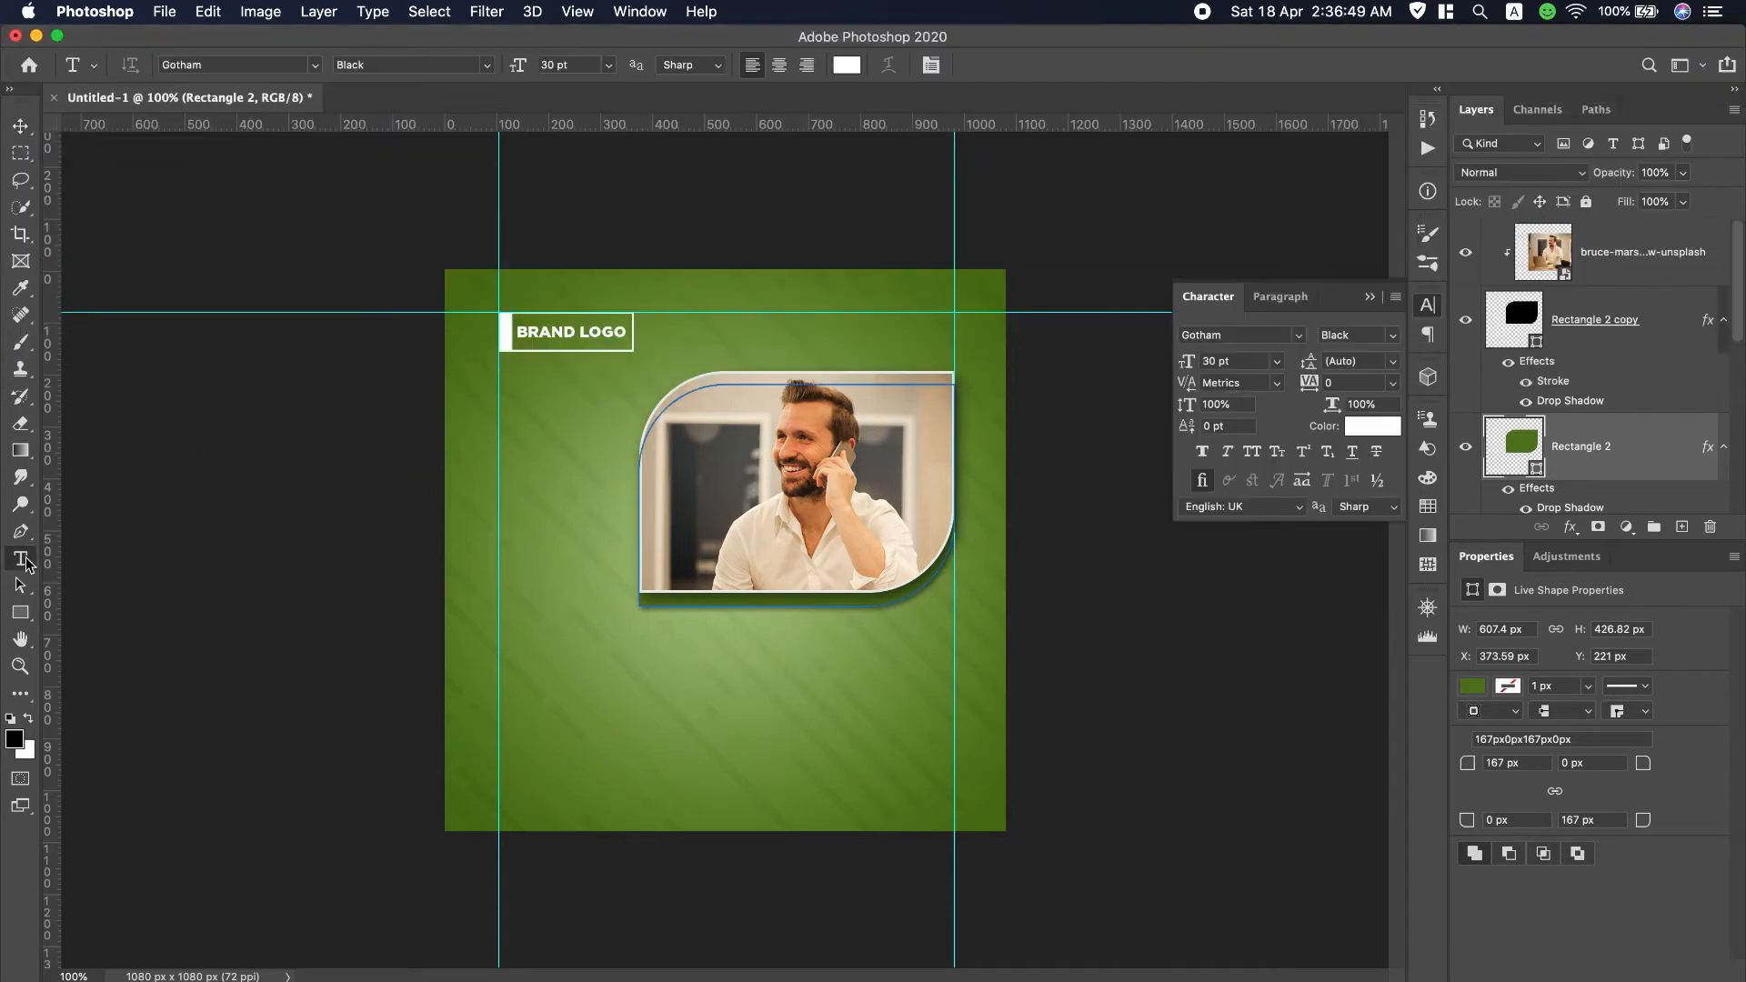
left_click(955, 629)
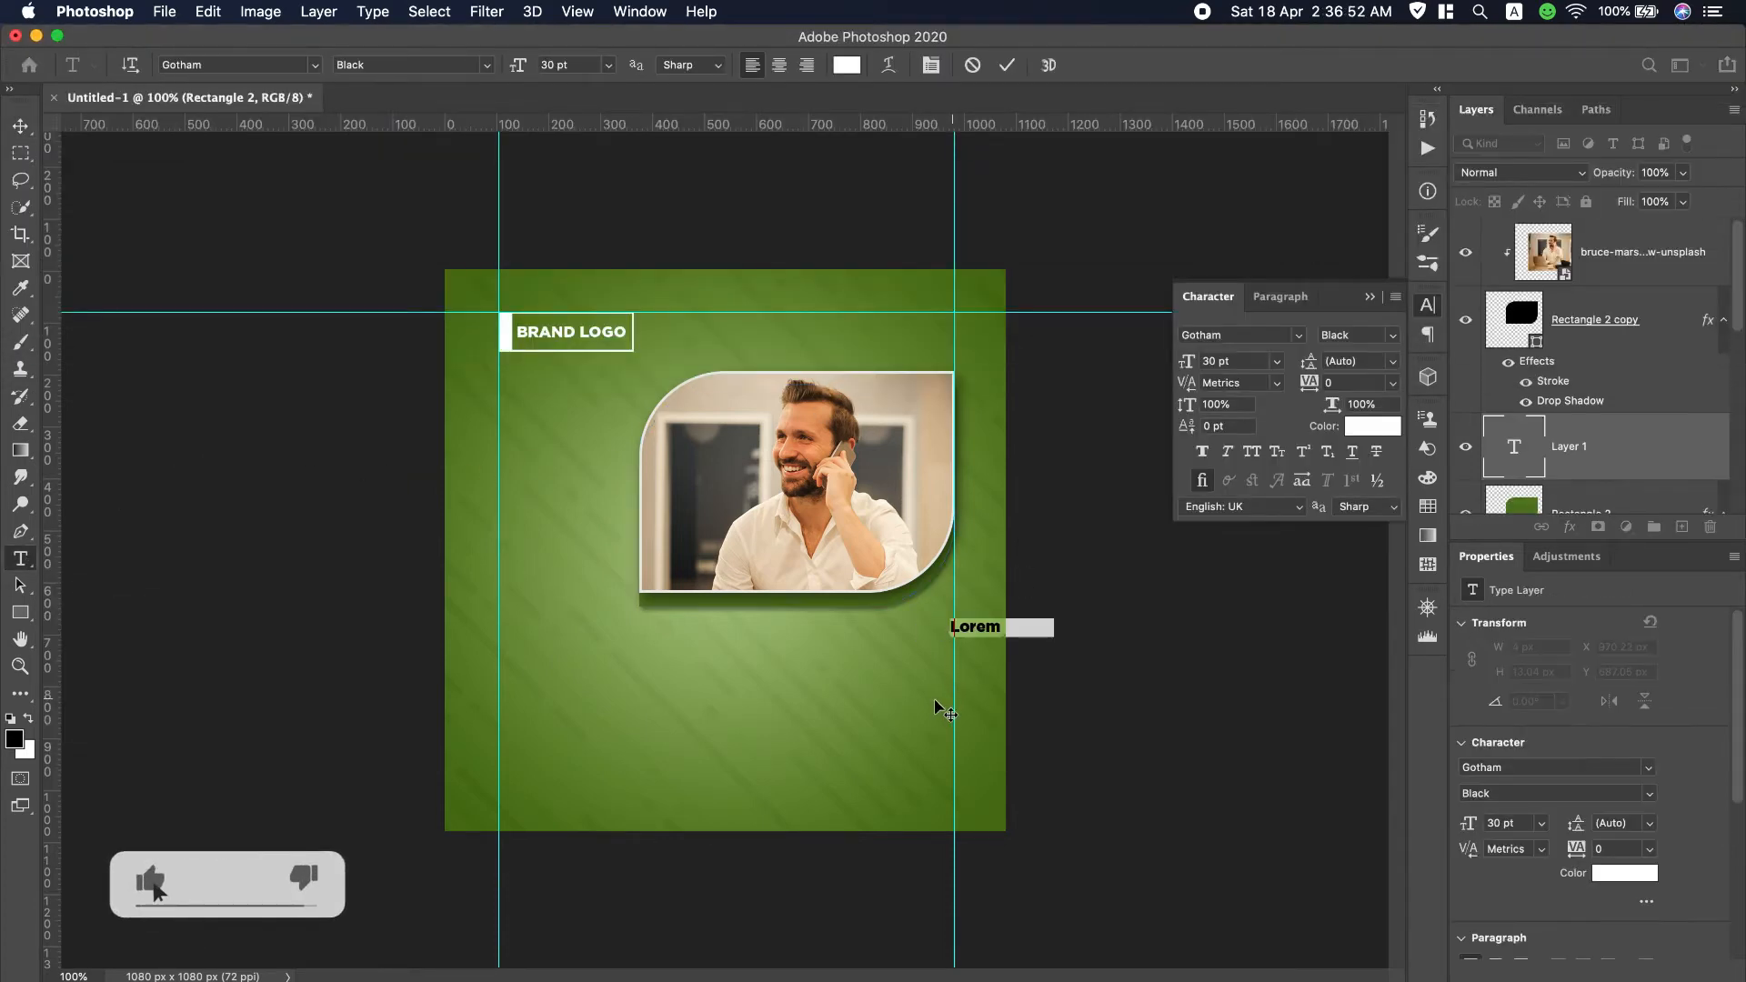
key("super+v")
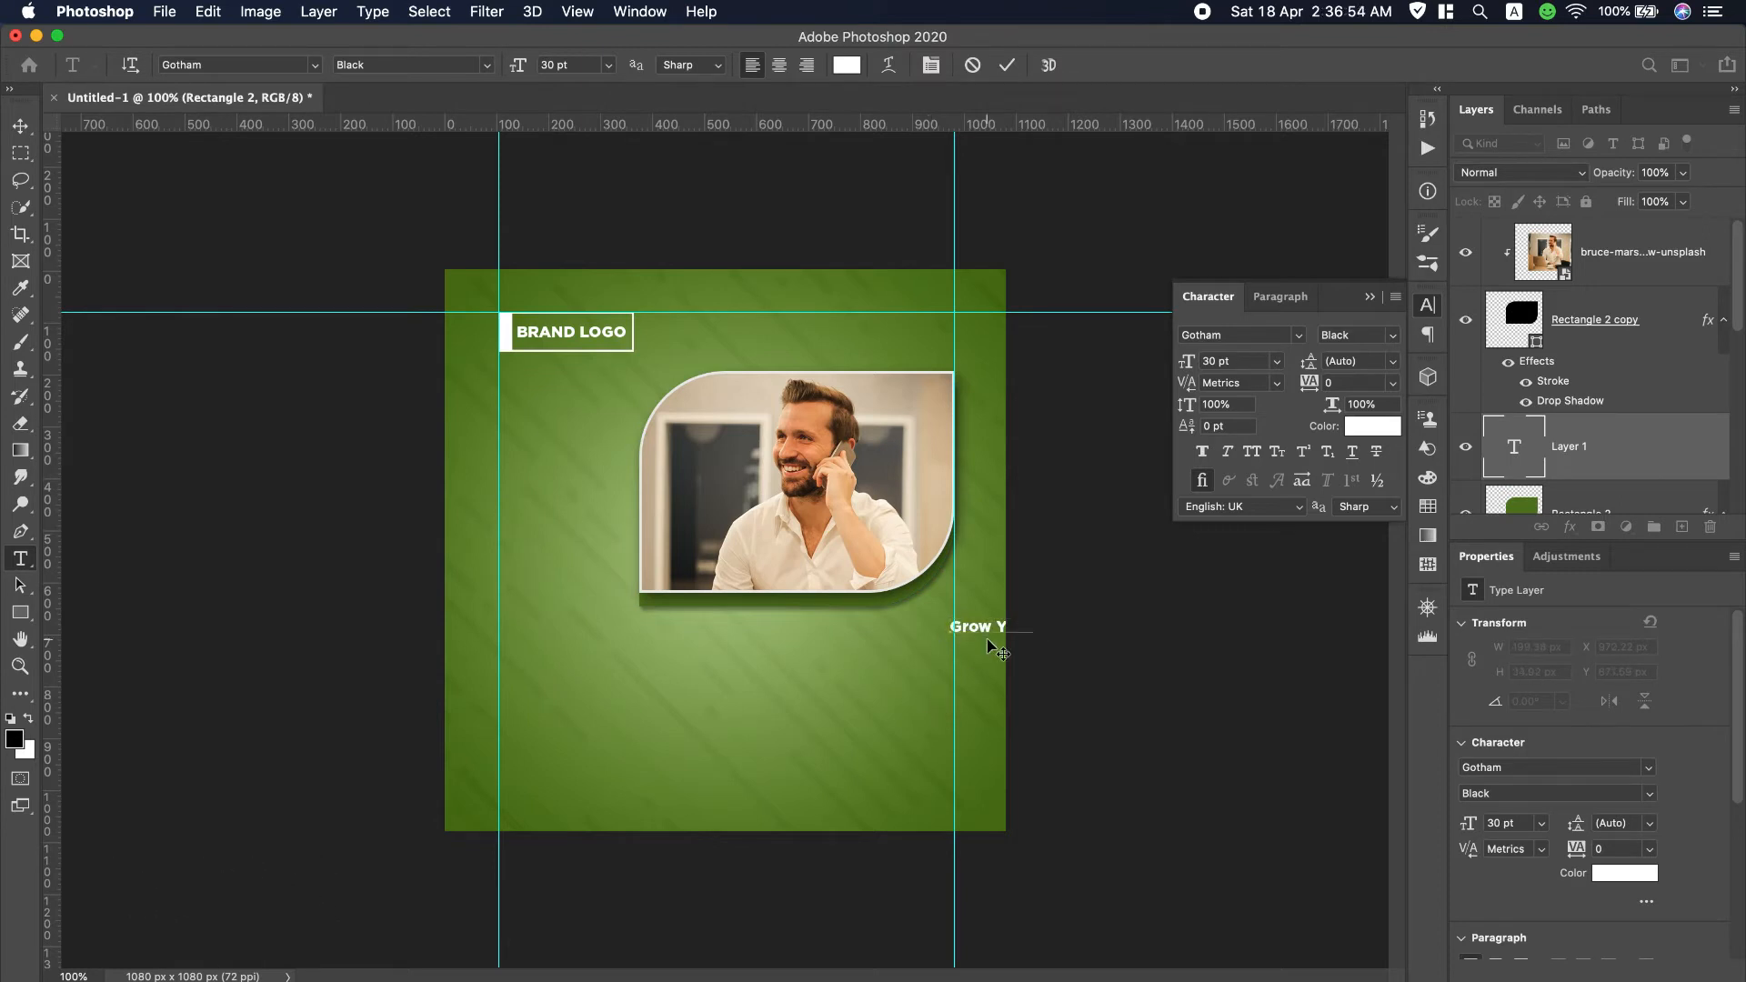
left_click_drag(980, 656, 890, 664)
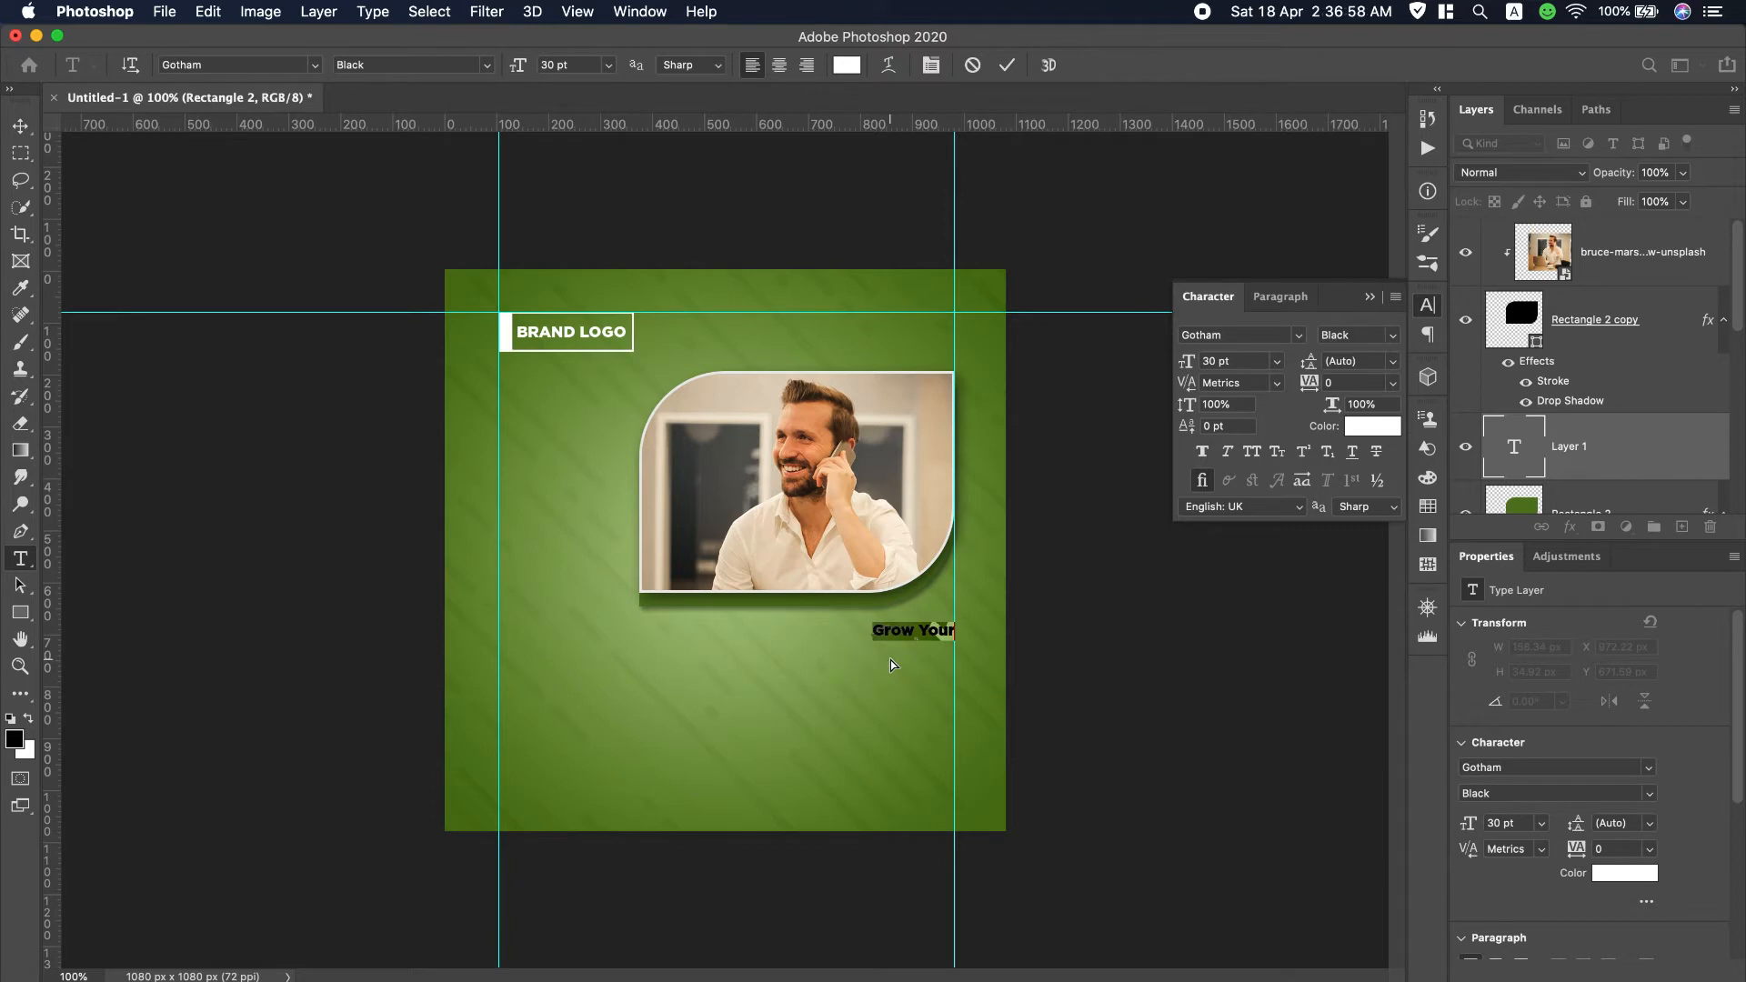
Format the "Grow Your" text as 41 pt Gotham Bold in all caps.
left_click_drag(1199, 361, 1205, 367)
left_click(1396, 338)
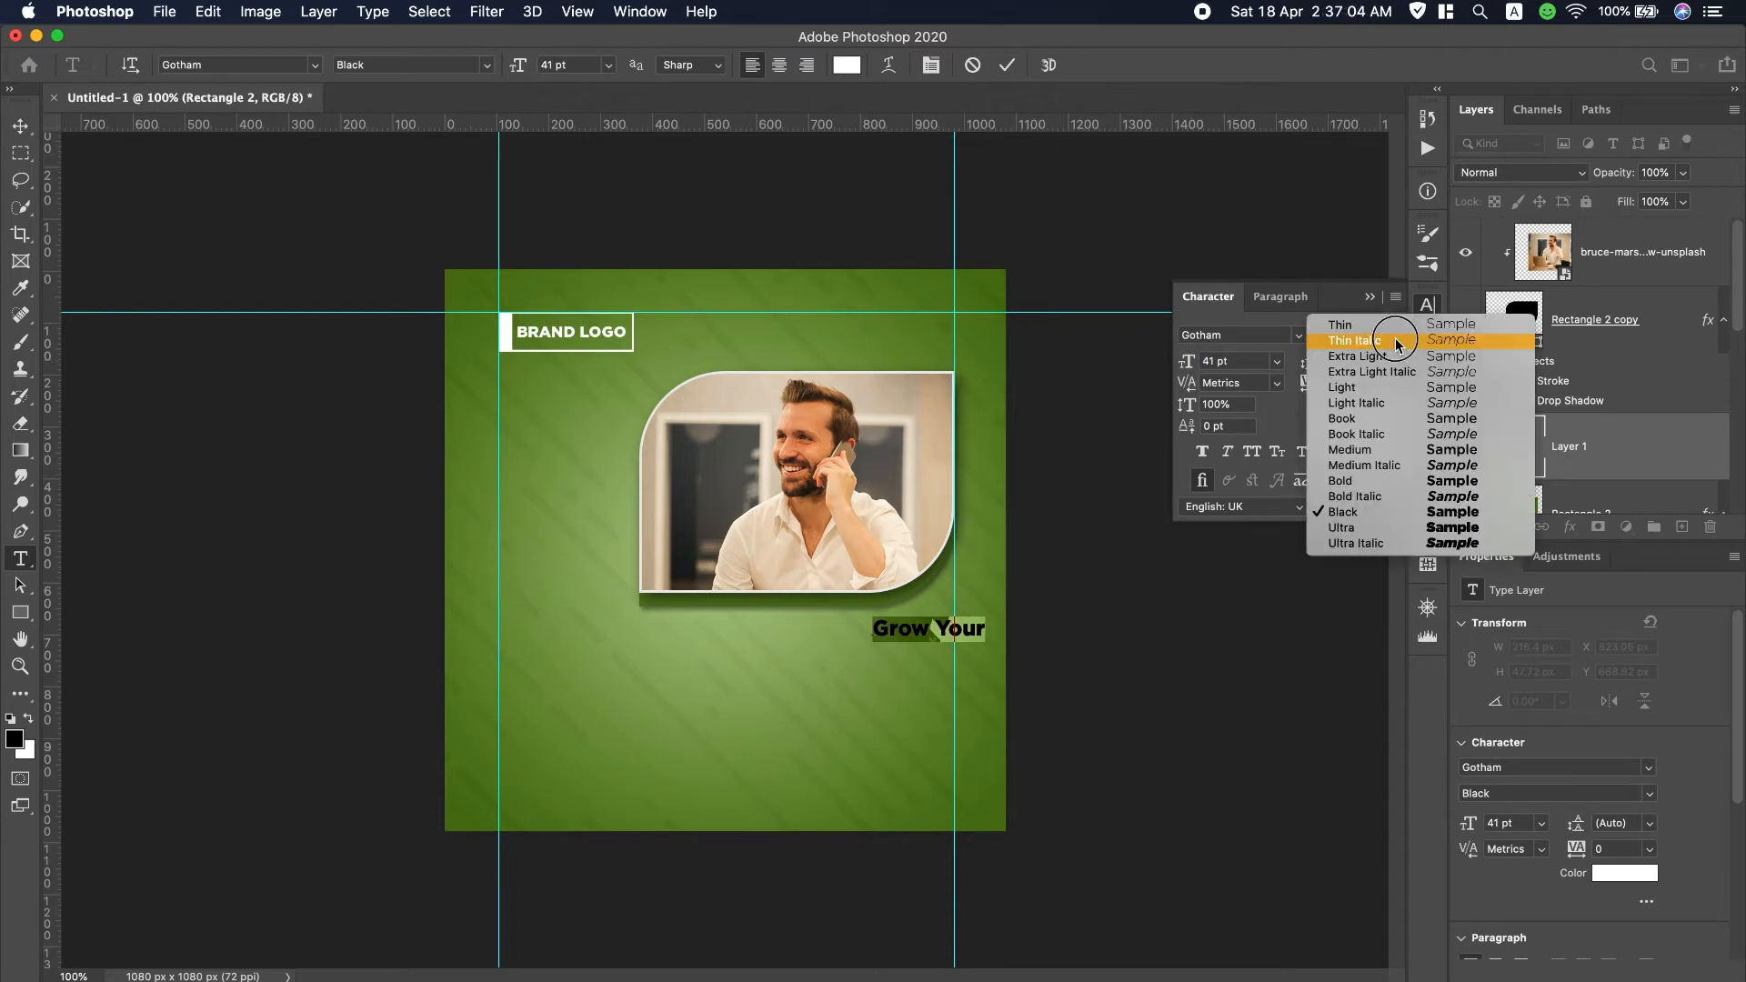
left_click(1362, 449)
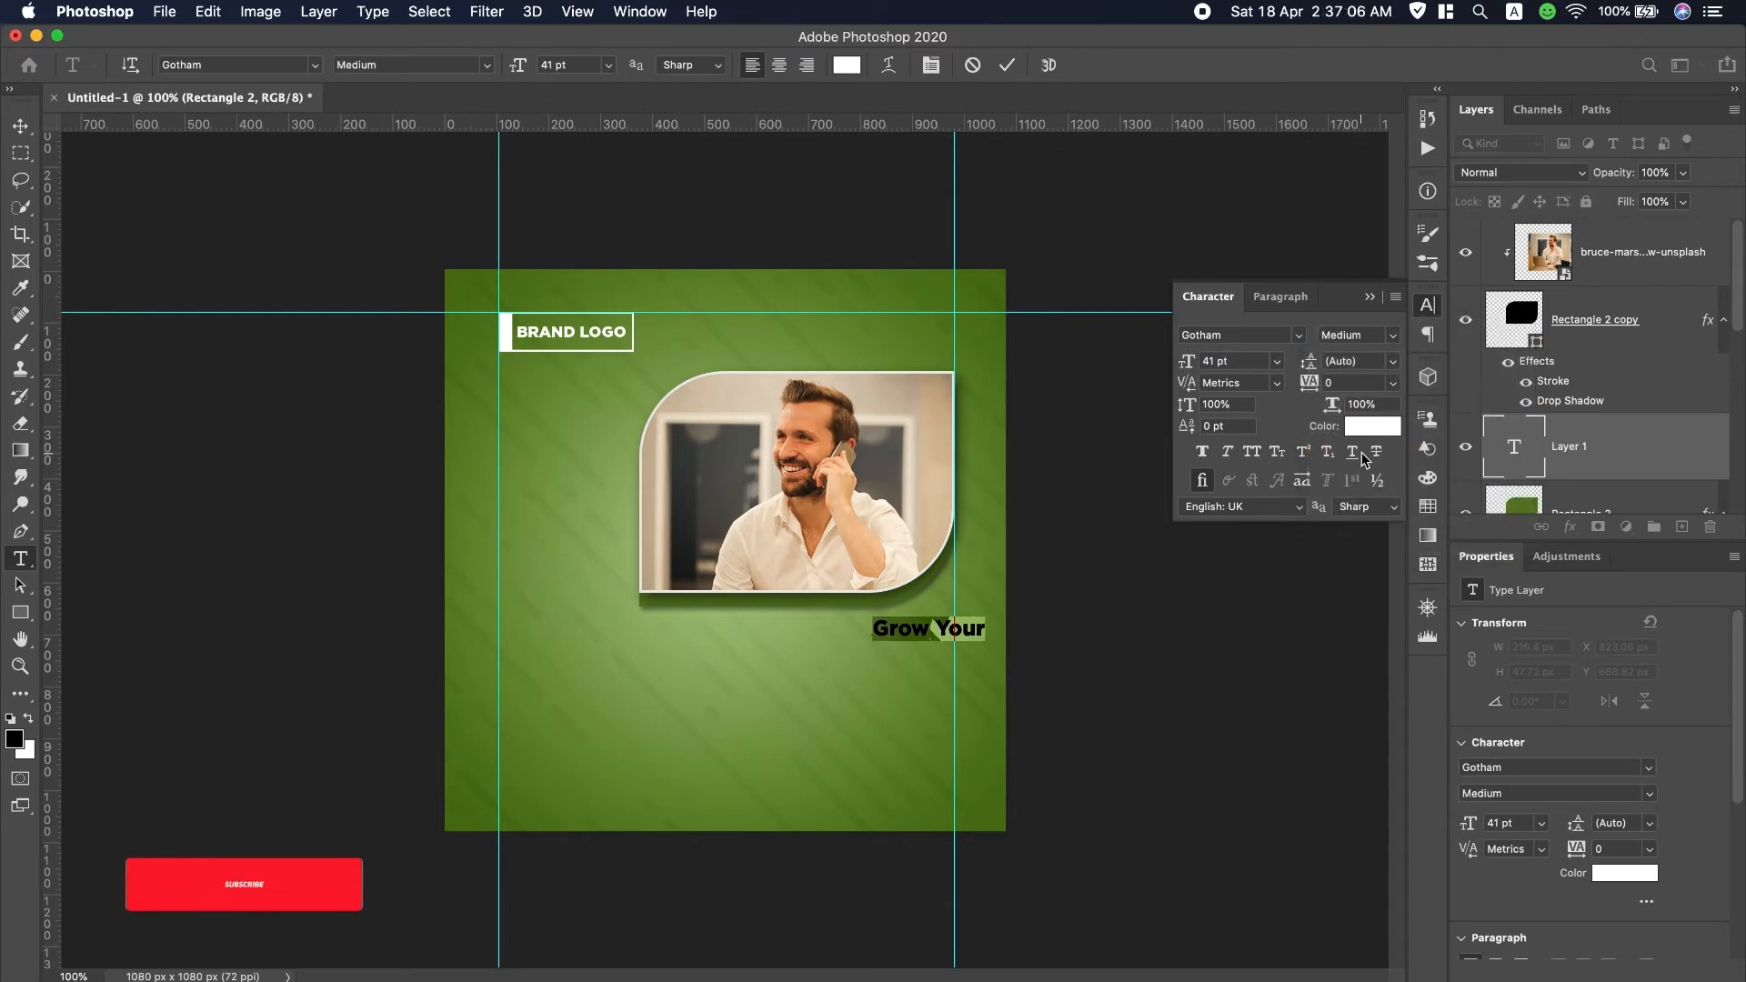
left_click(1394, 336)
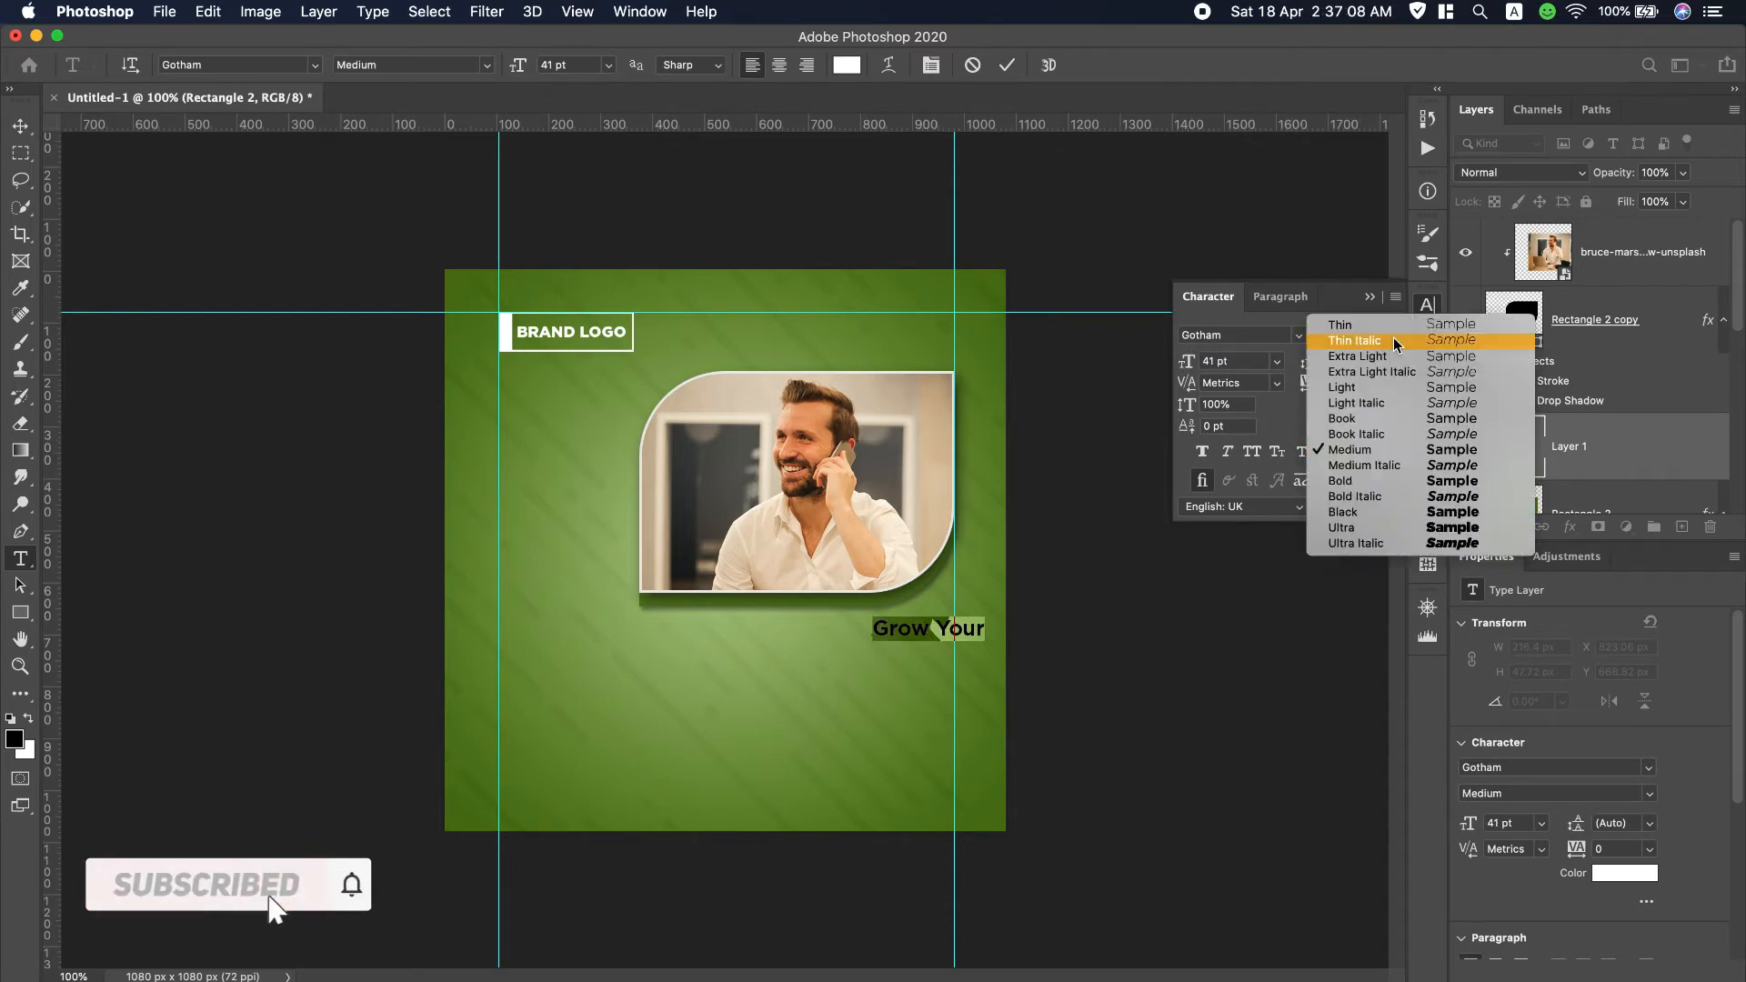
left_click(1345, 482)
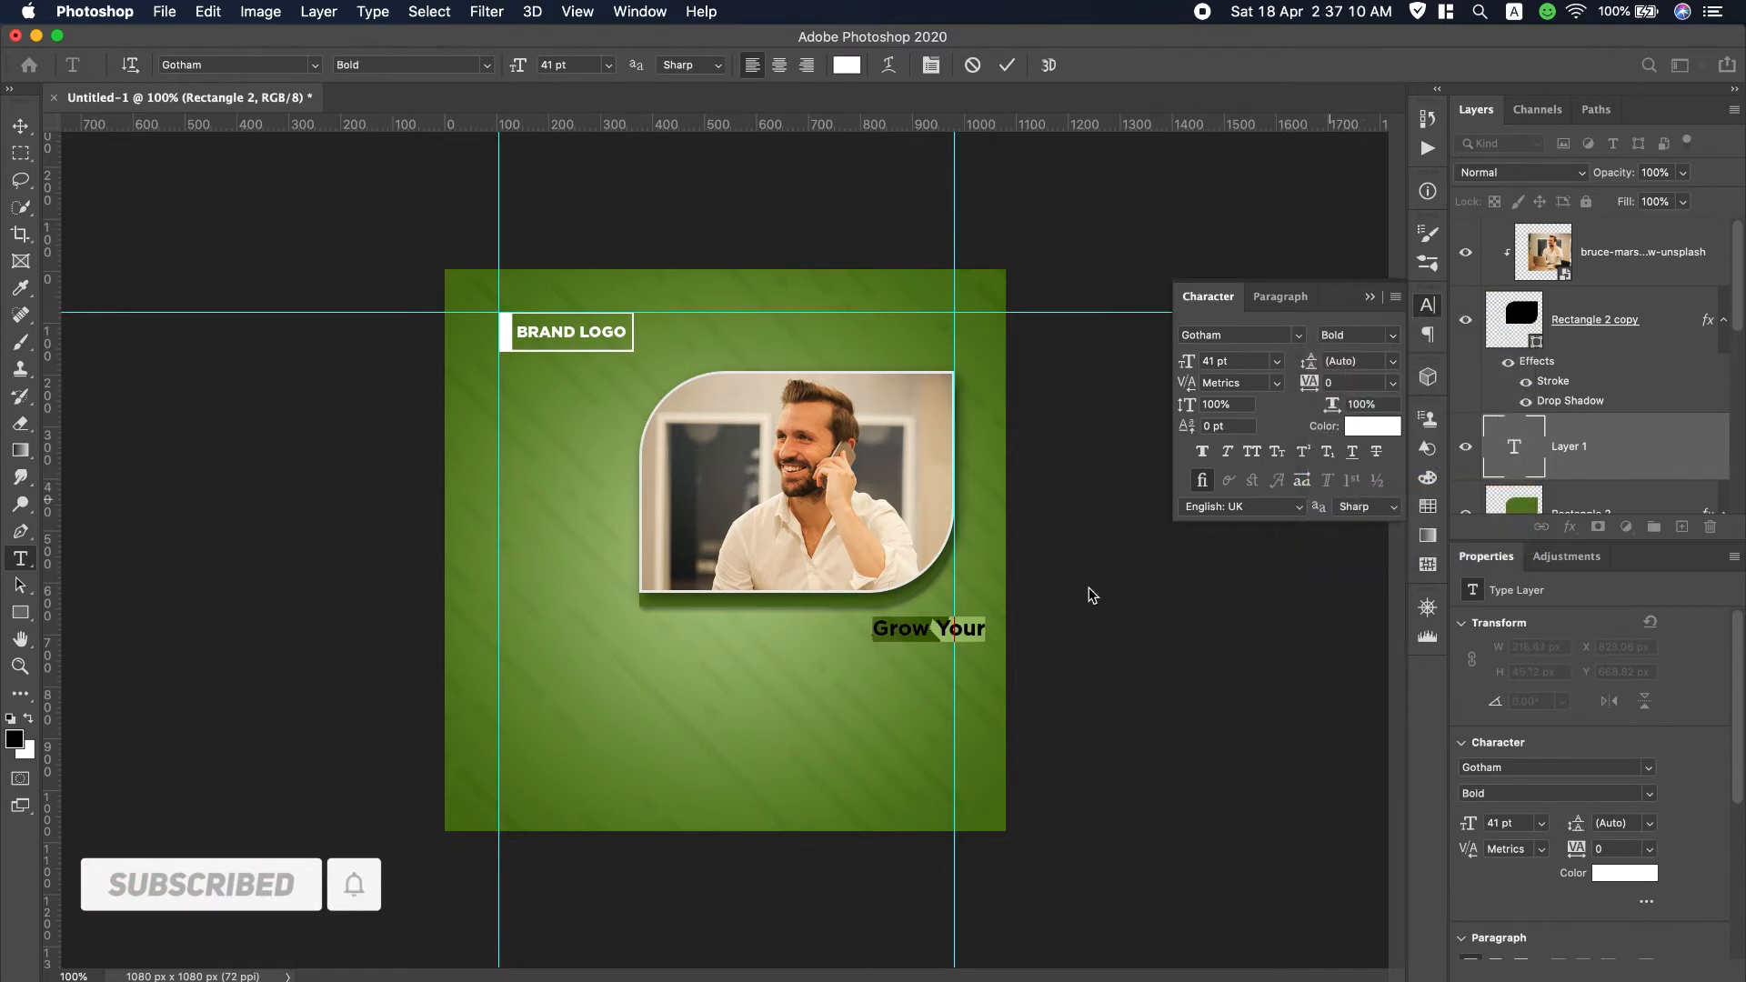
left_click(1252, 452)
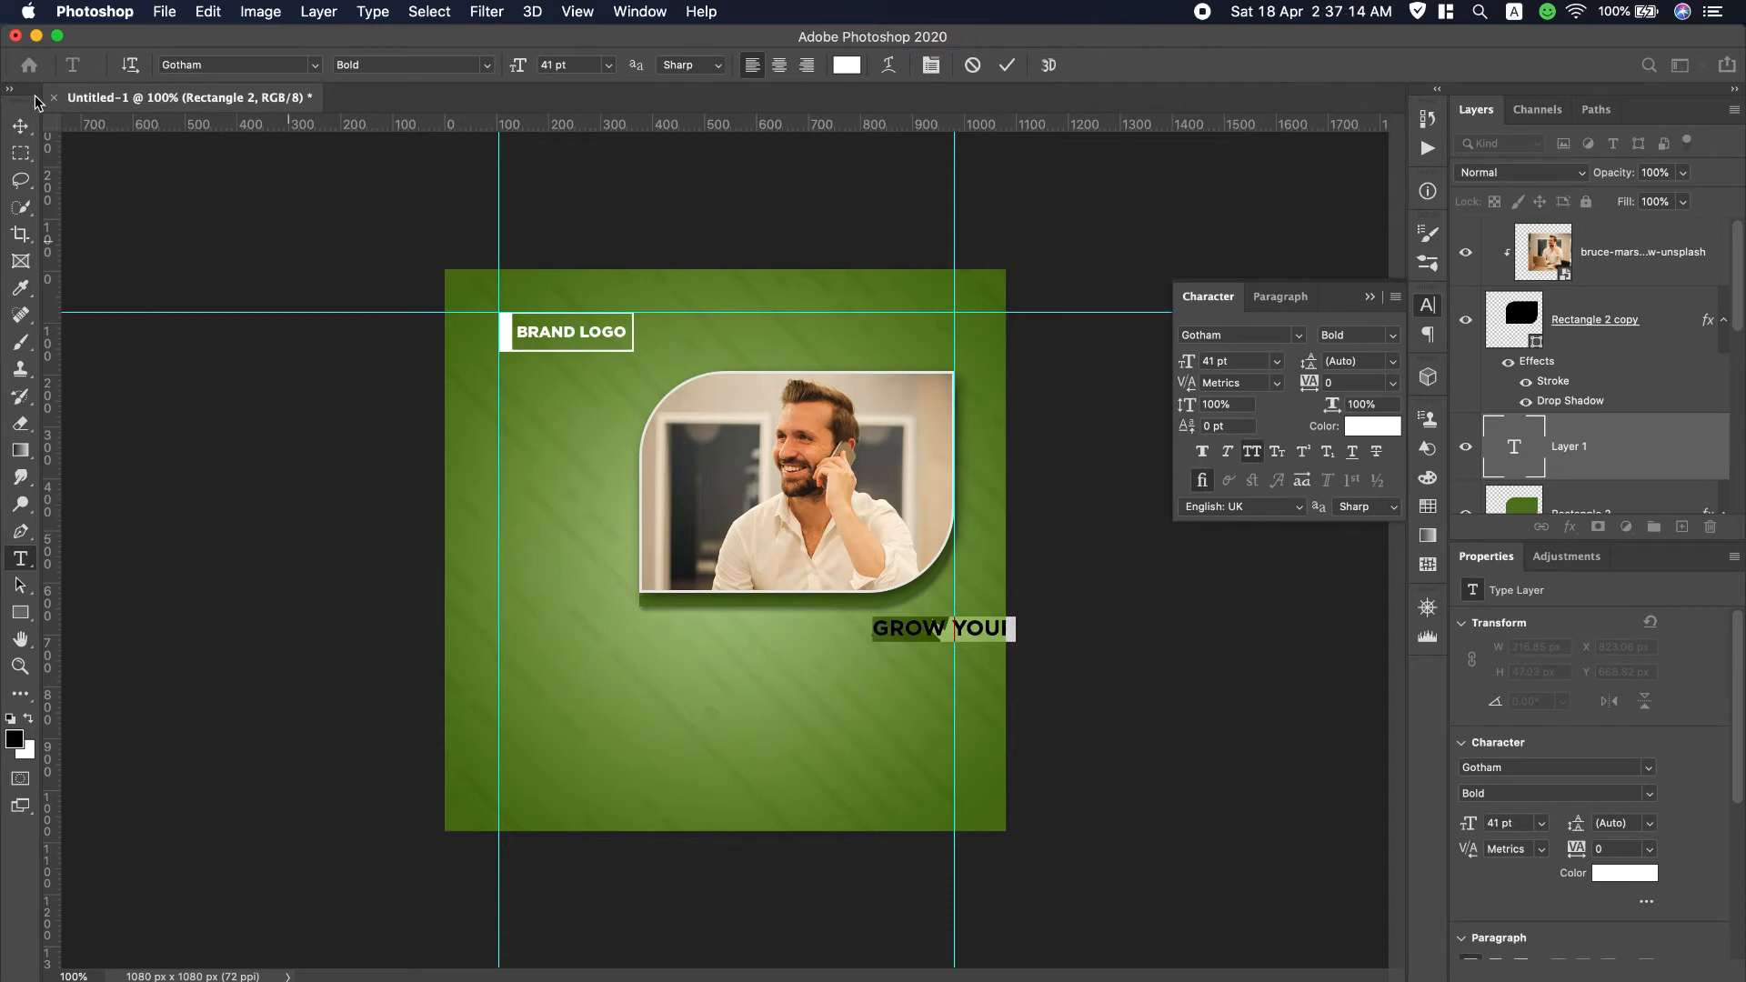
Move the GROW YOUR line so it ends at the right vertical guide, and duplicate it directly below.
left_click(20, 127)
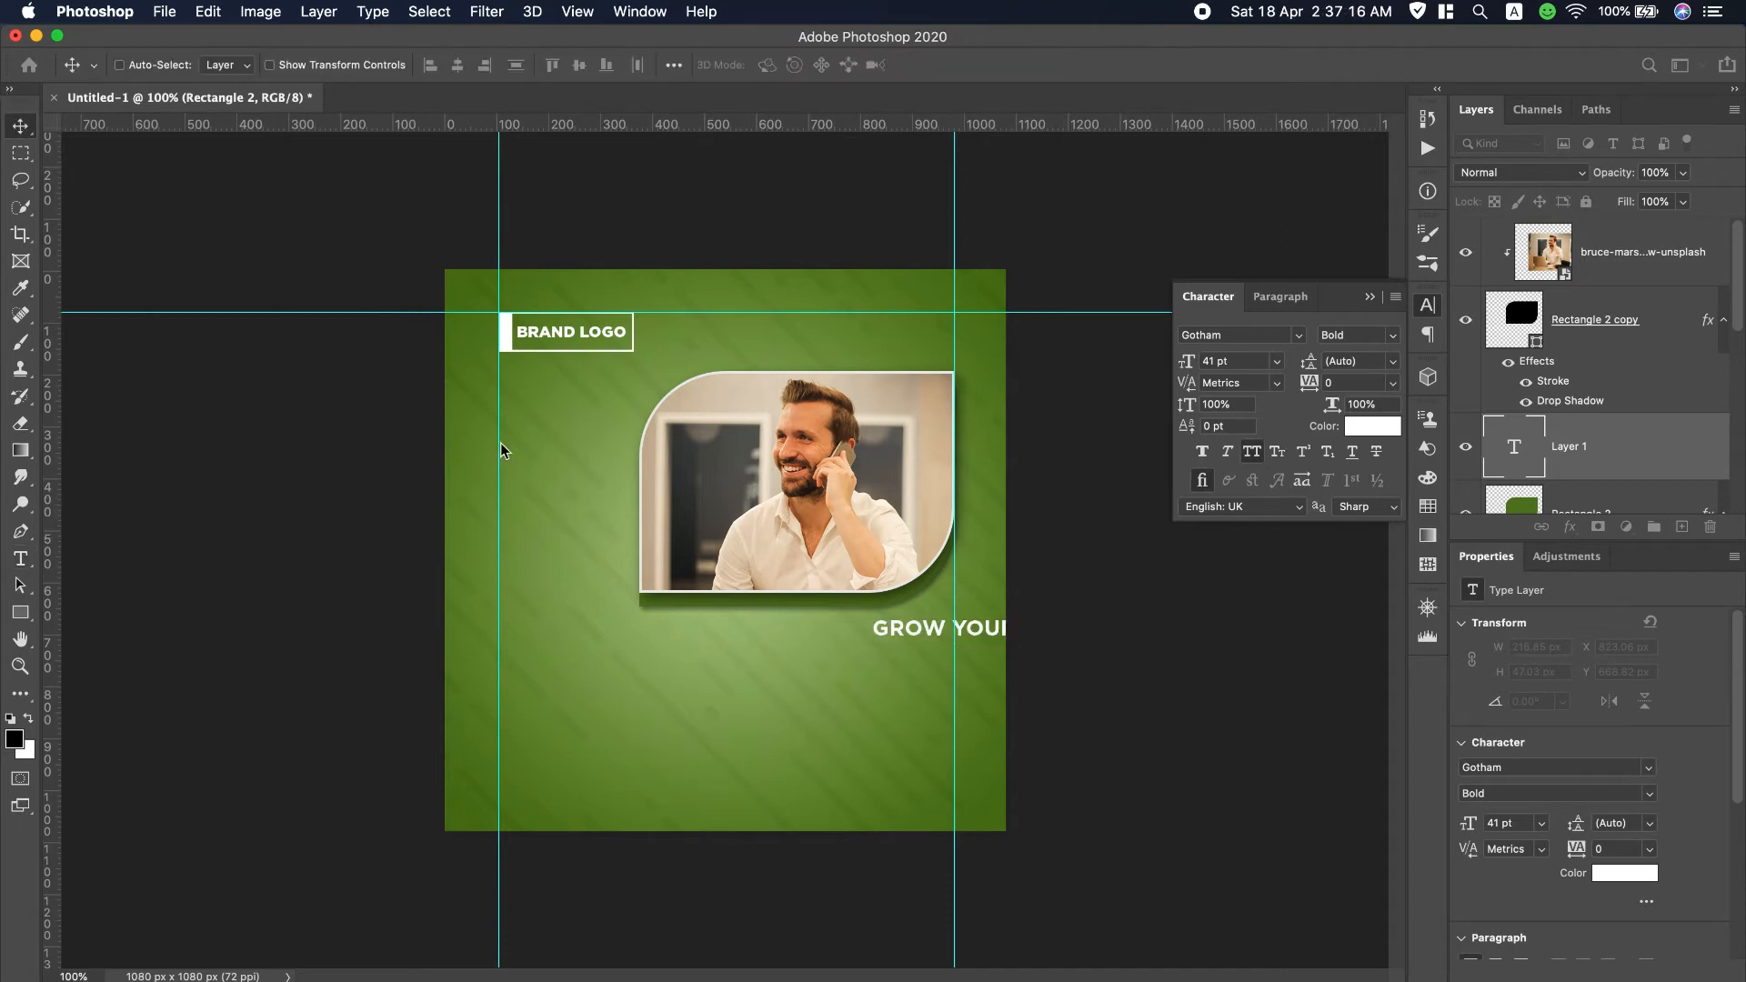
left_click_drag(928, 630, 869, 628)
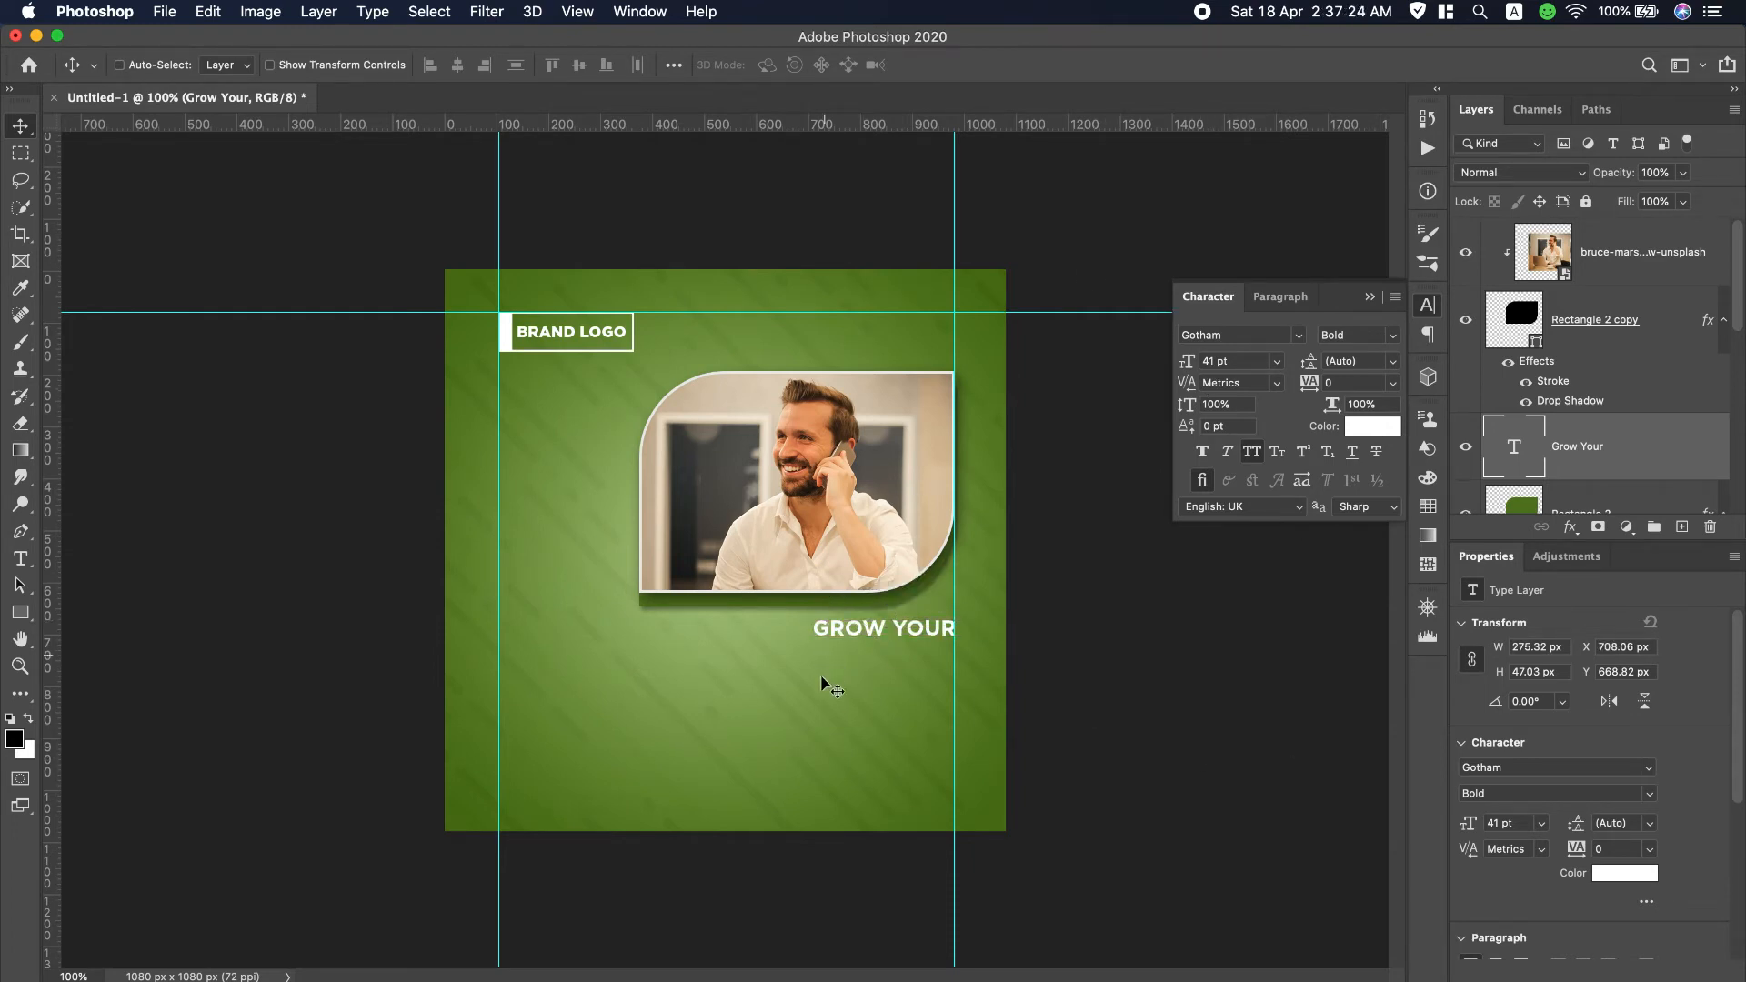
left_click(864, 627)
left_click_drag(864, 628, 858, 657)
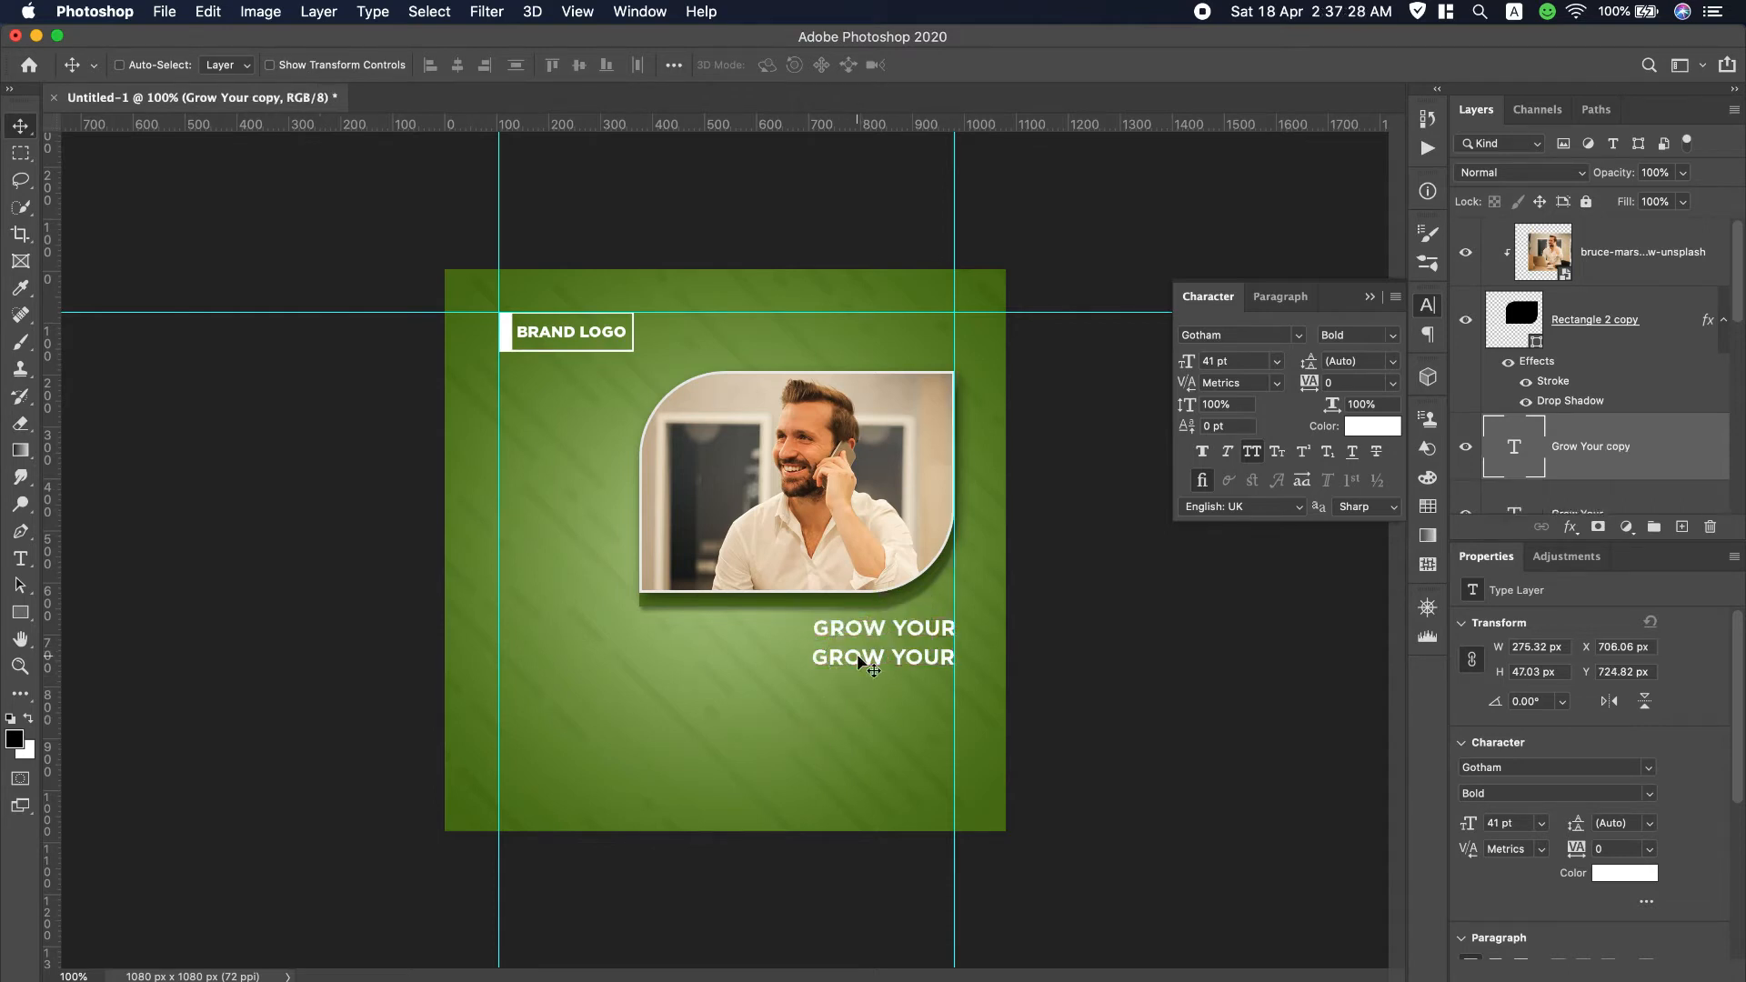
Copy "Business" from the notes overlay and replace the duplicated line's text with it.
scroll(1164, 3, "down", 2)
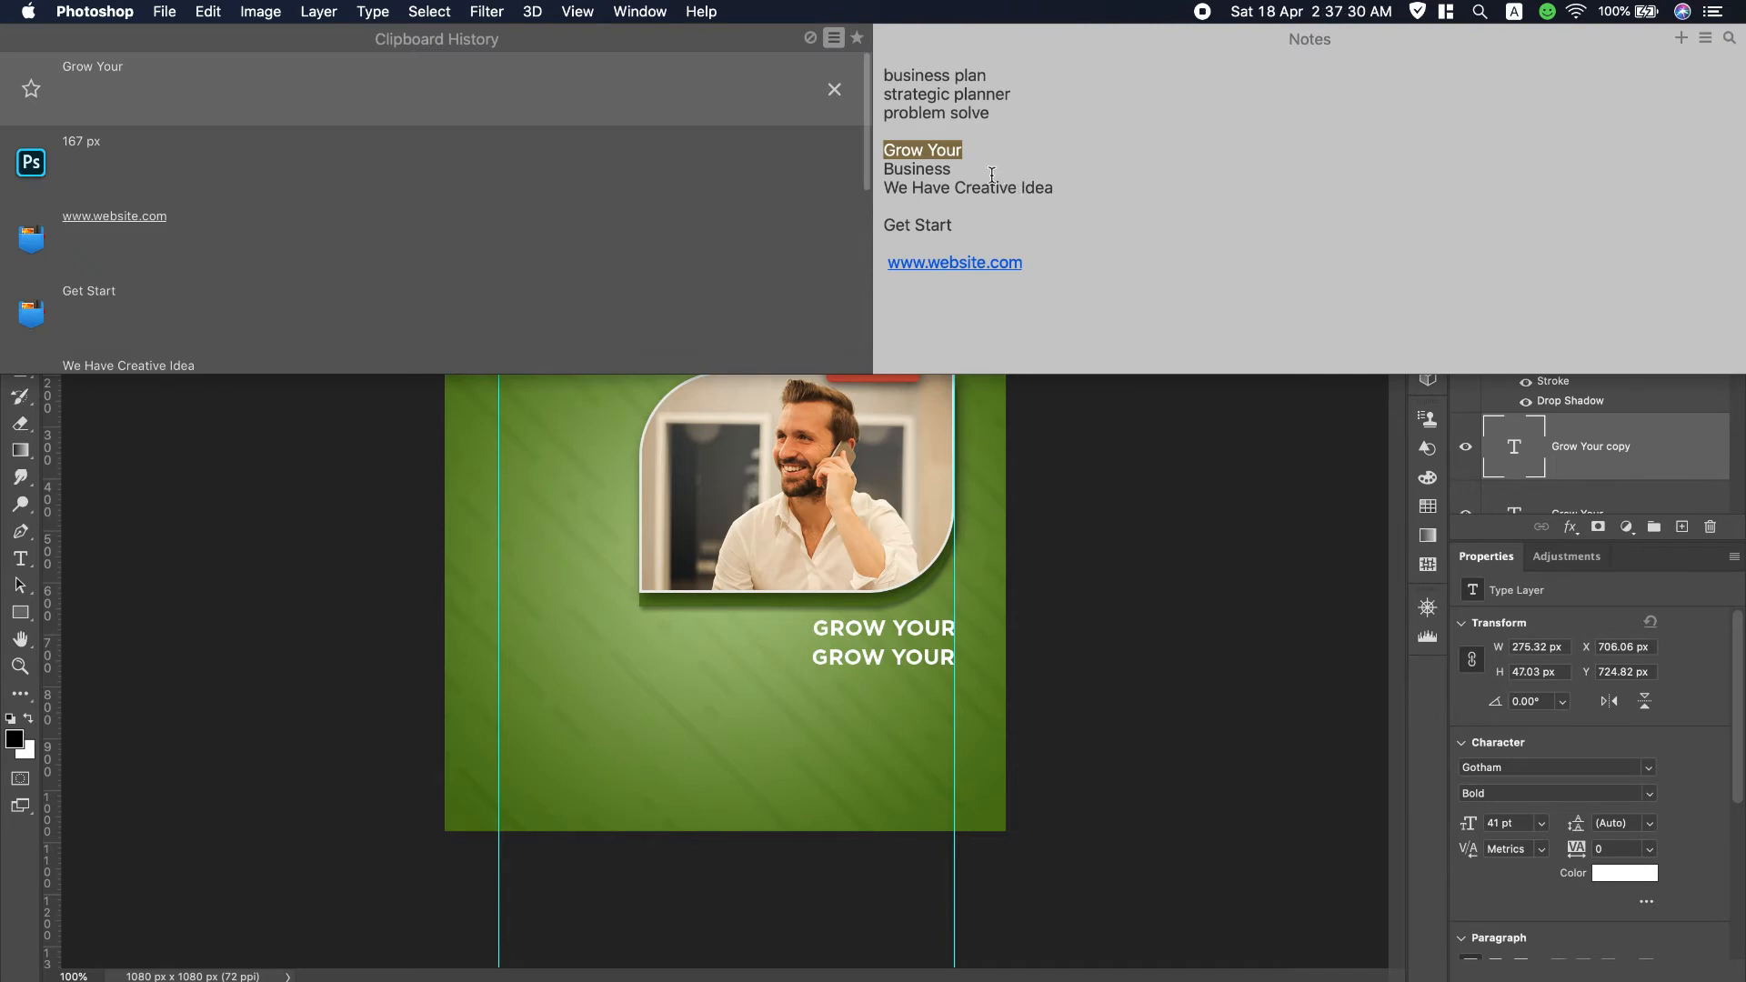
double_click(917, 169)
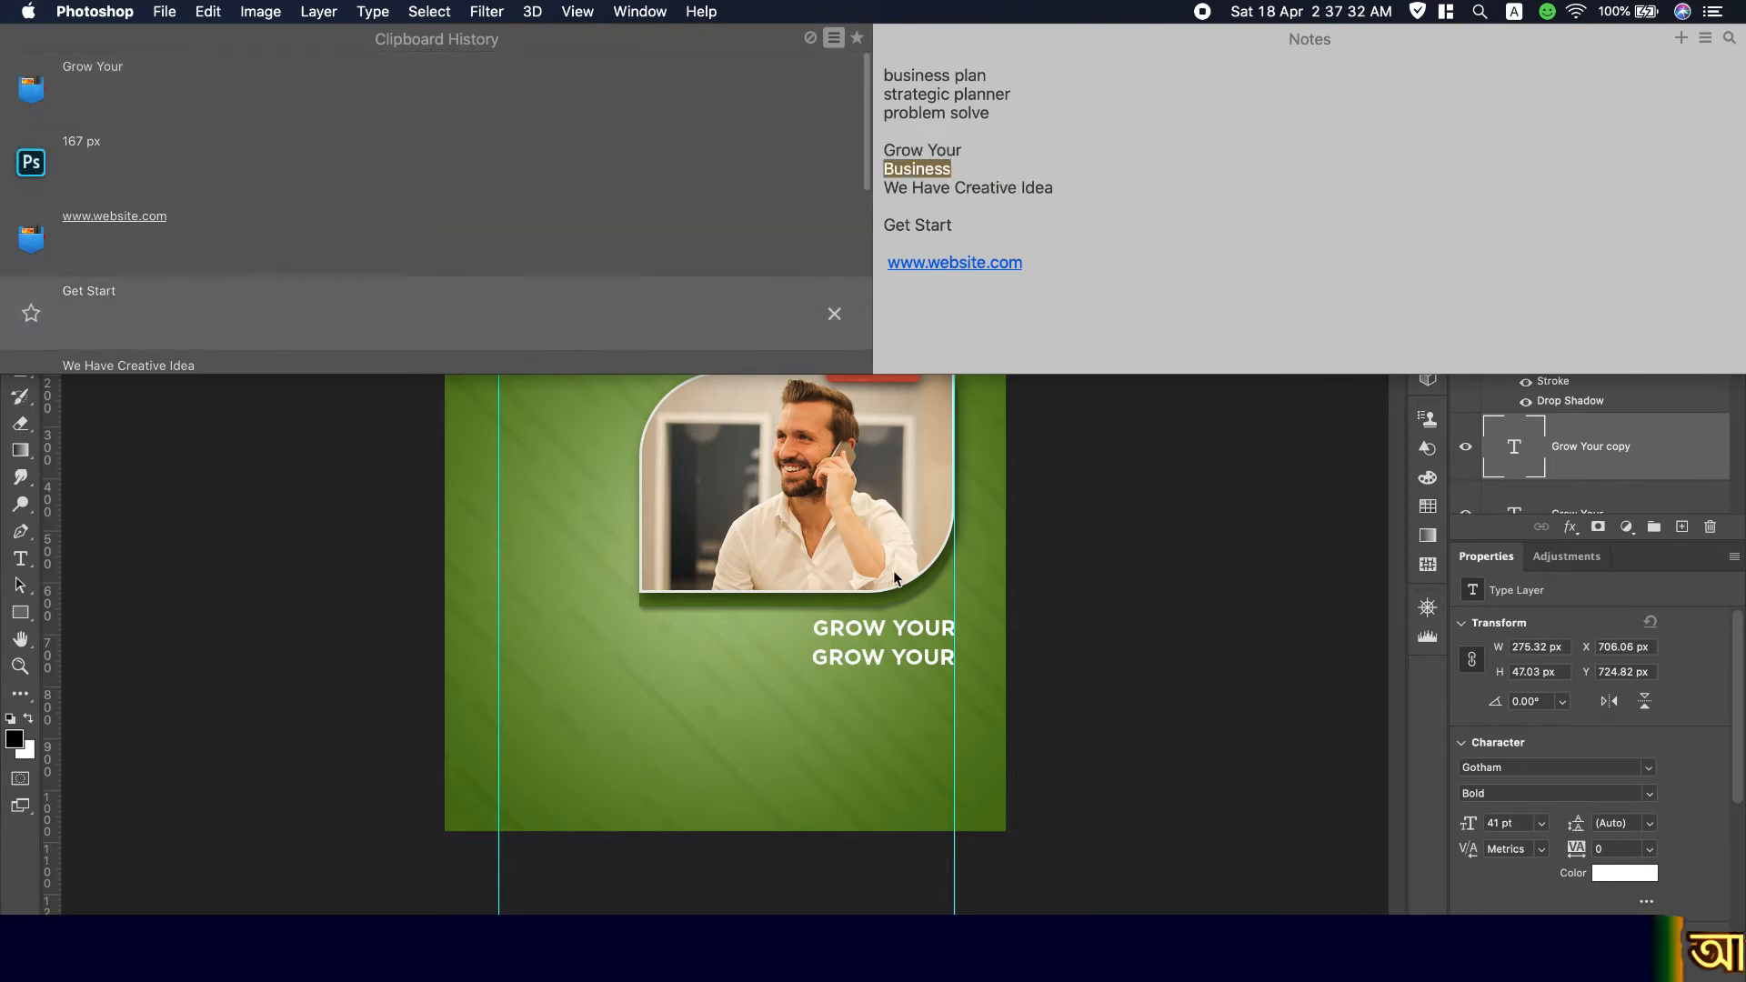
key("super+c")
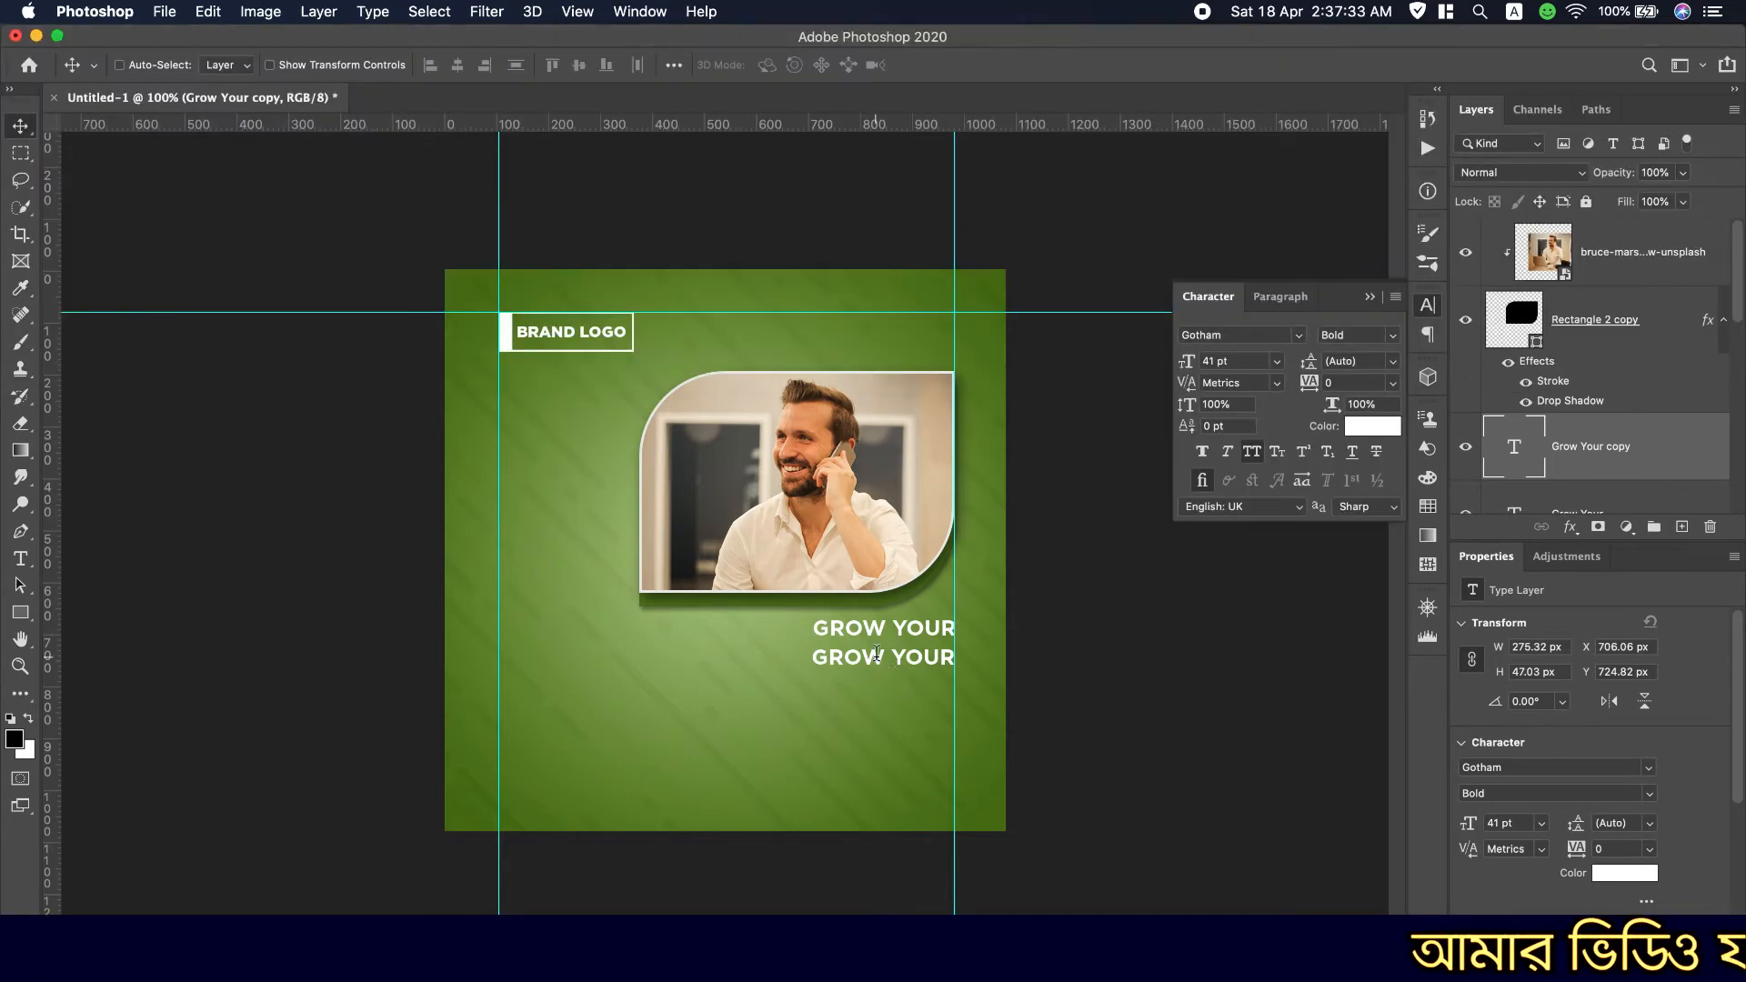
double_click(877, 657)
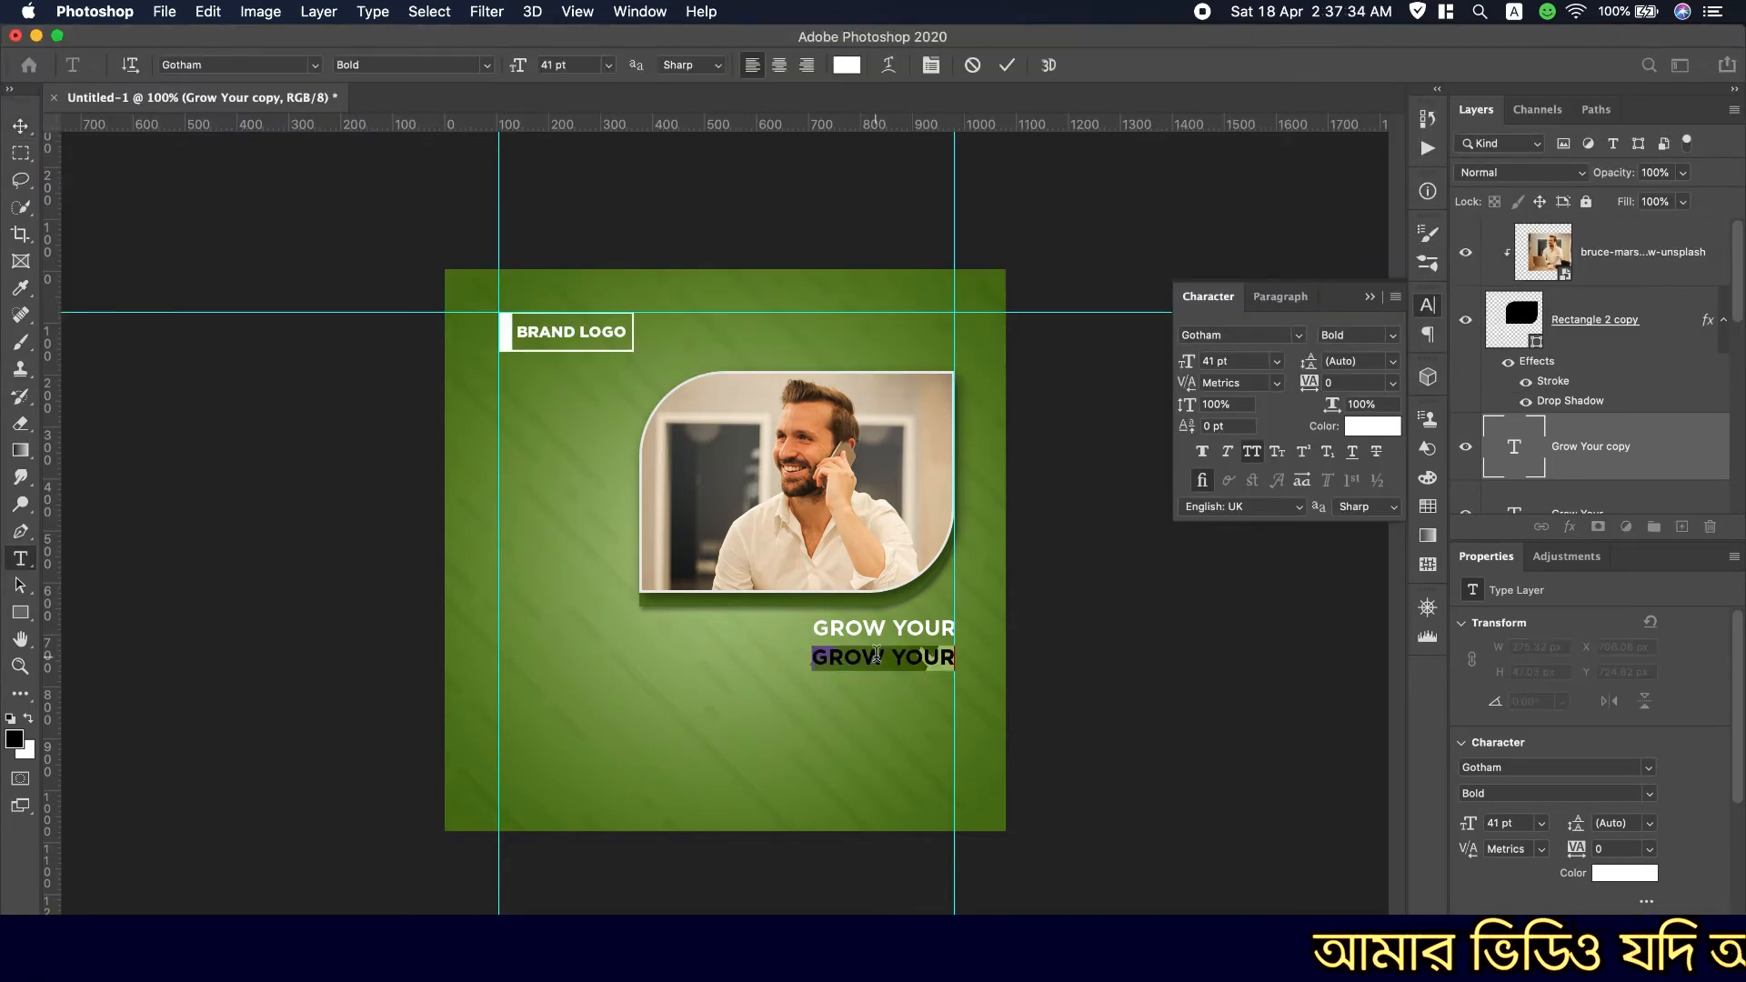
key("super+v")
Enlarge the BUSINESS text to 108 pt and set its weight to Black.
double_click(876, 653)
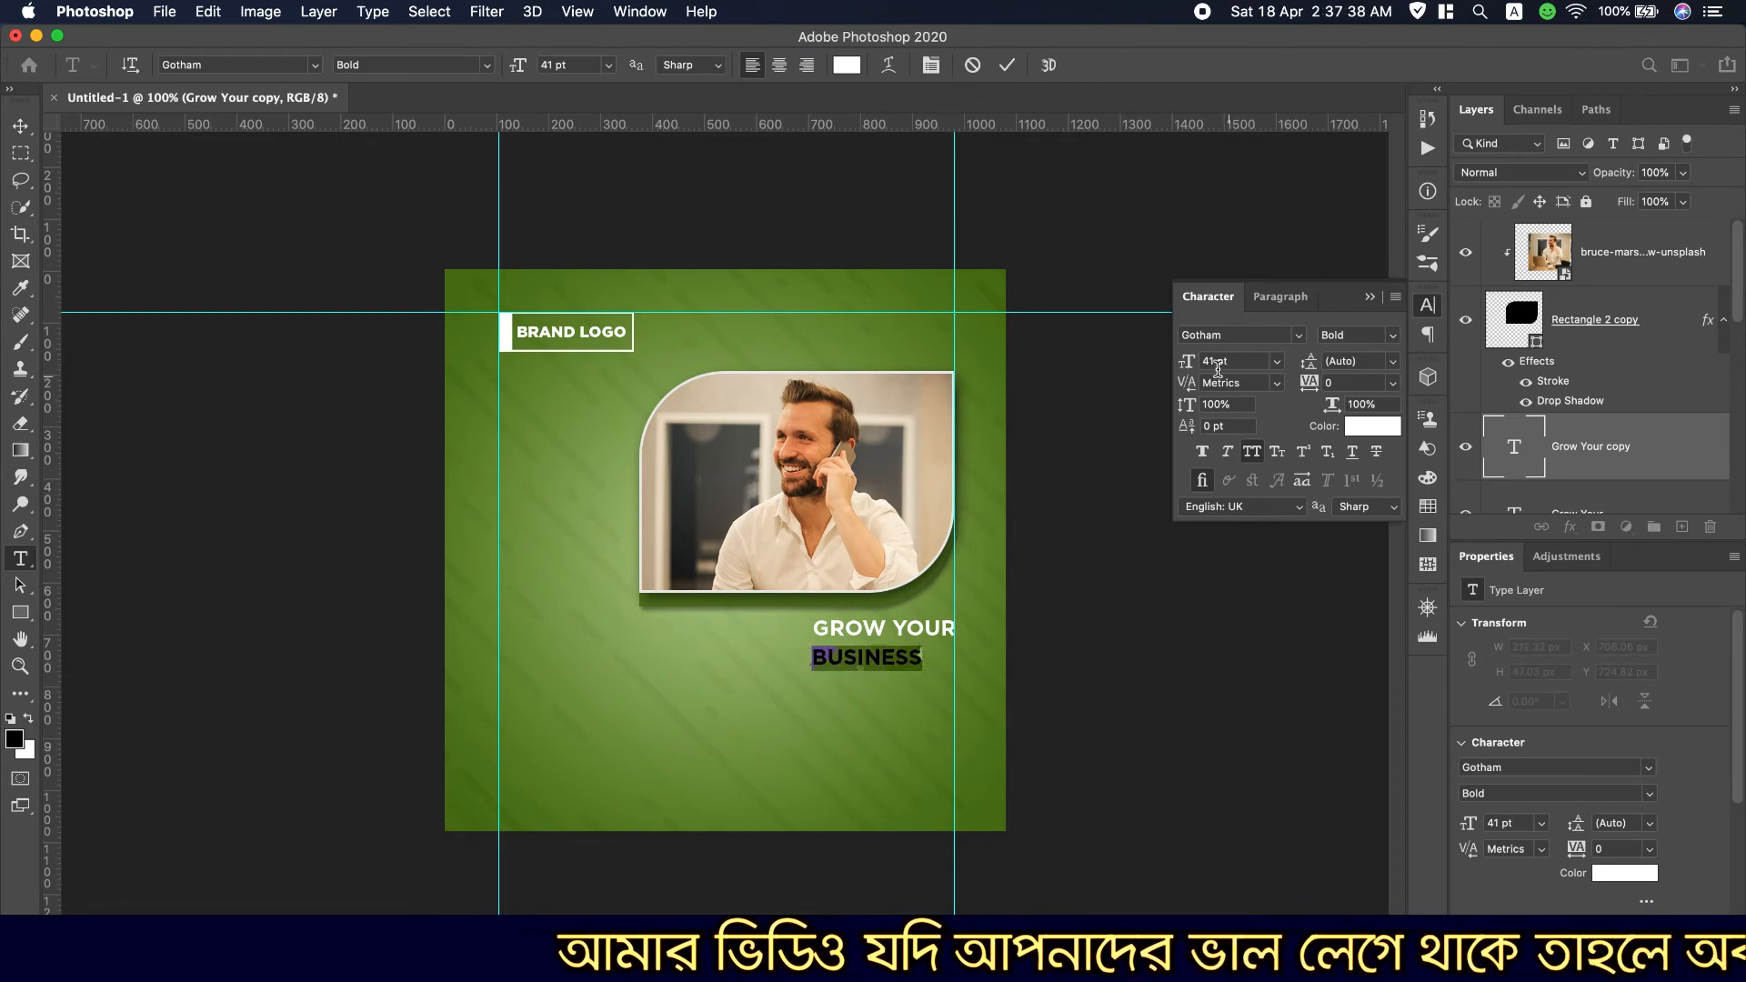
left_click_drag(1199, 362, 1258, 367)
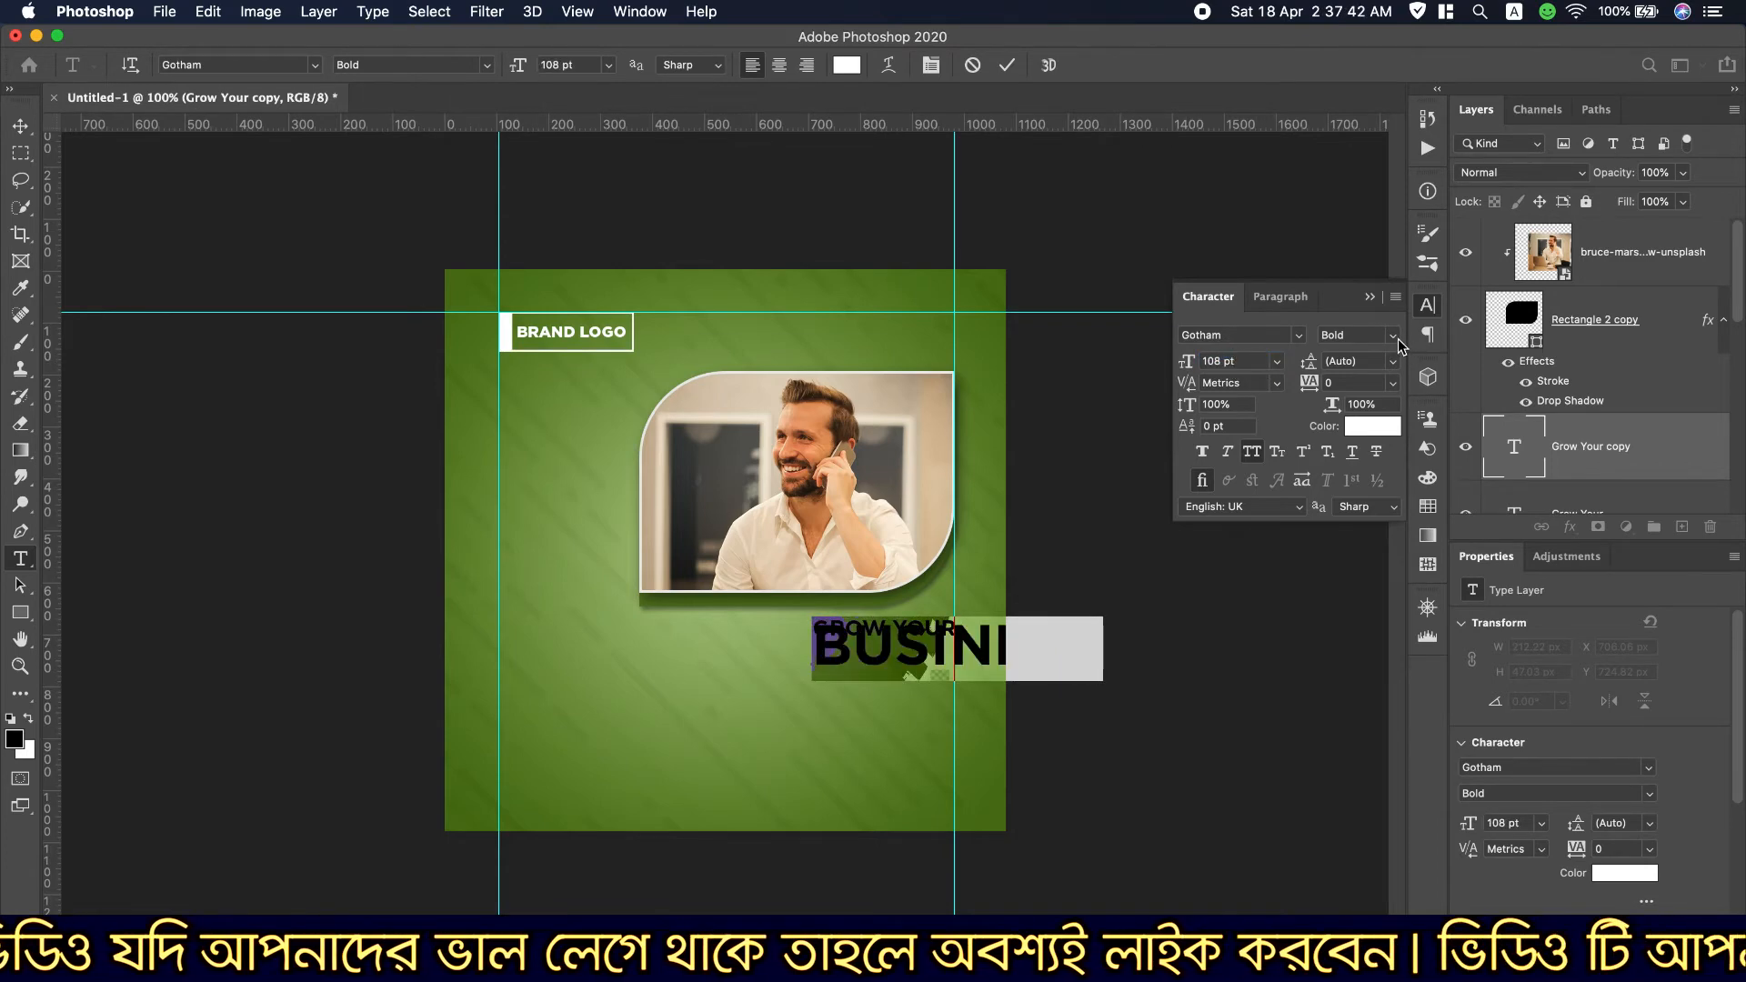
left_click(1392, 336)
left_click(1379, 517)
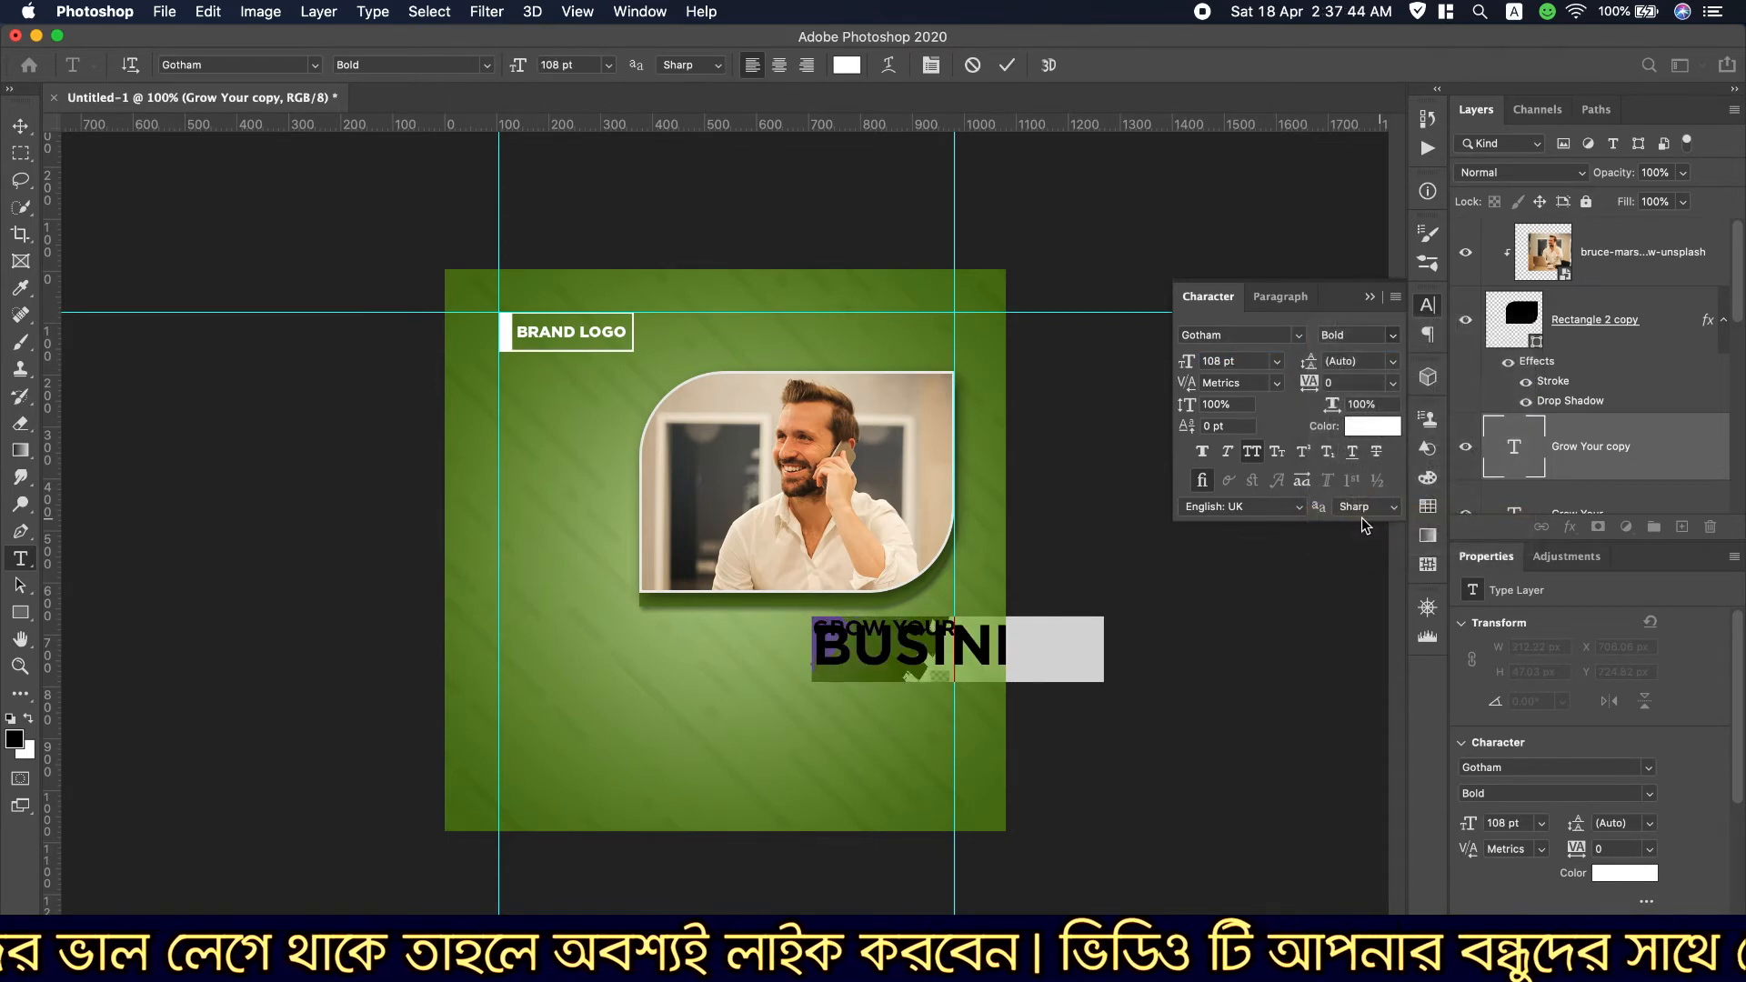
Place BUSINESS under GROW YOUR, ending at the right guide, and scale it proportionally to about 114%.
left_click(23, 129)
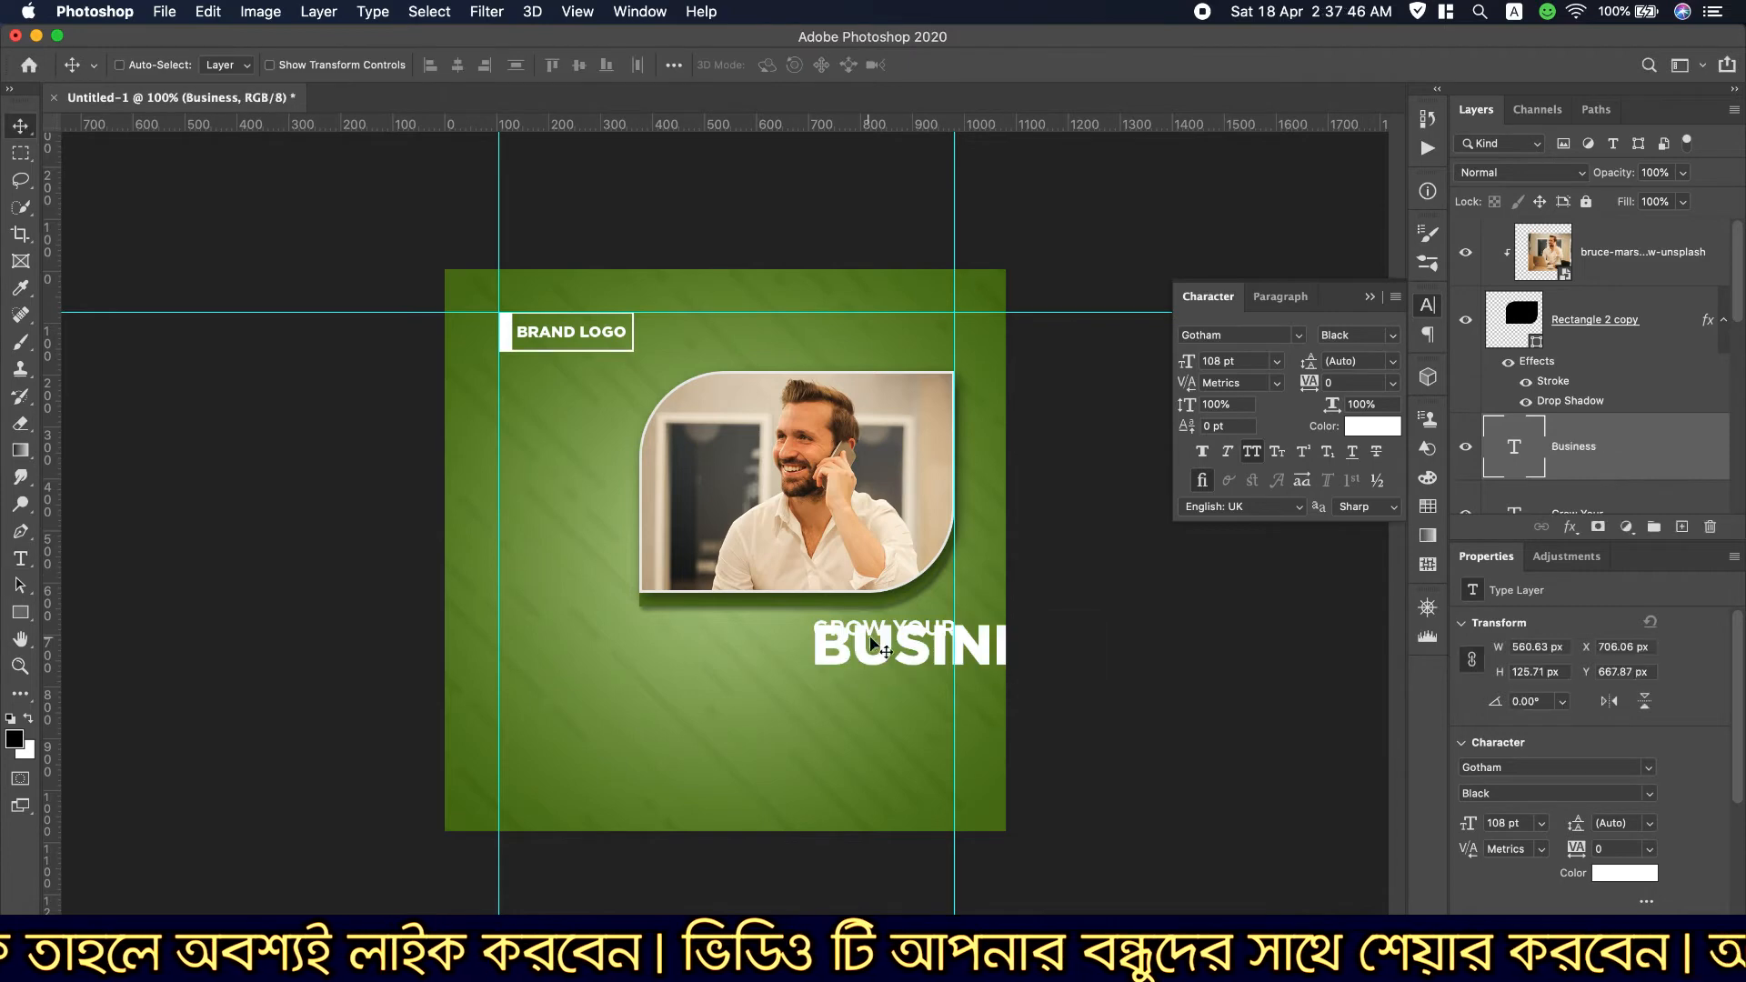
left_click_drag(878, 663, 736, 680)
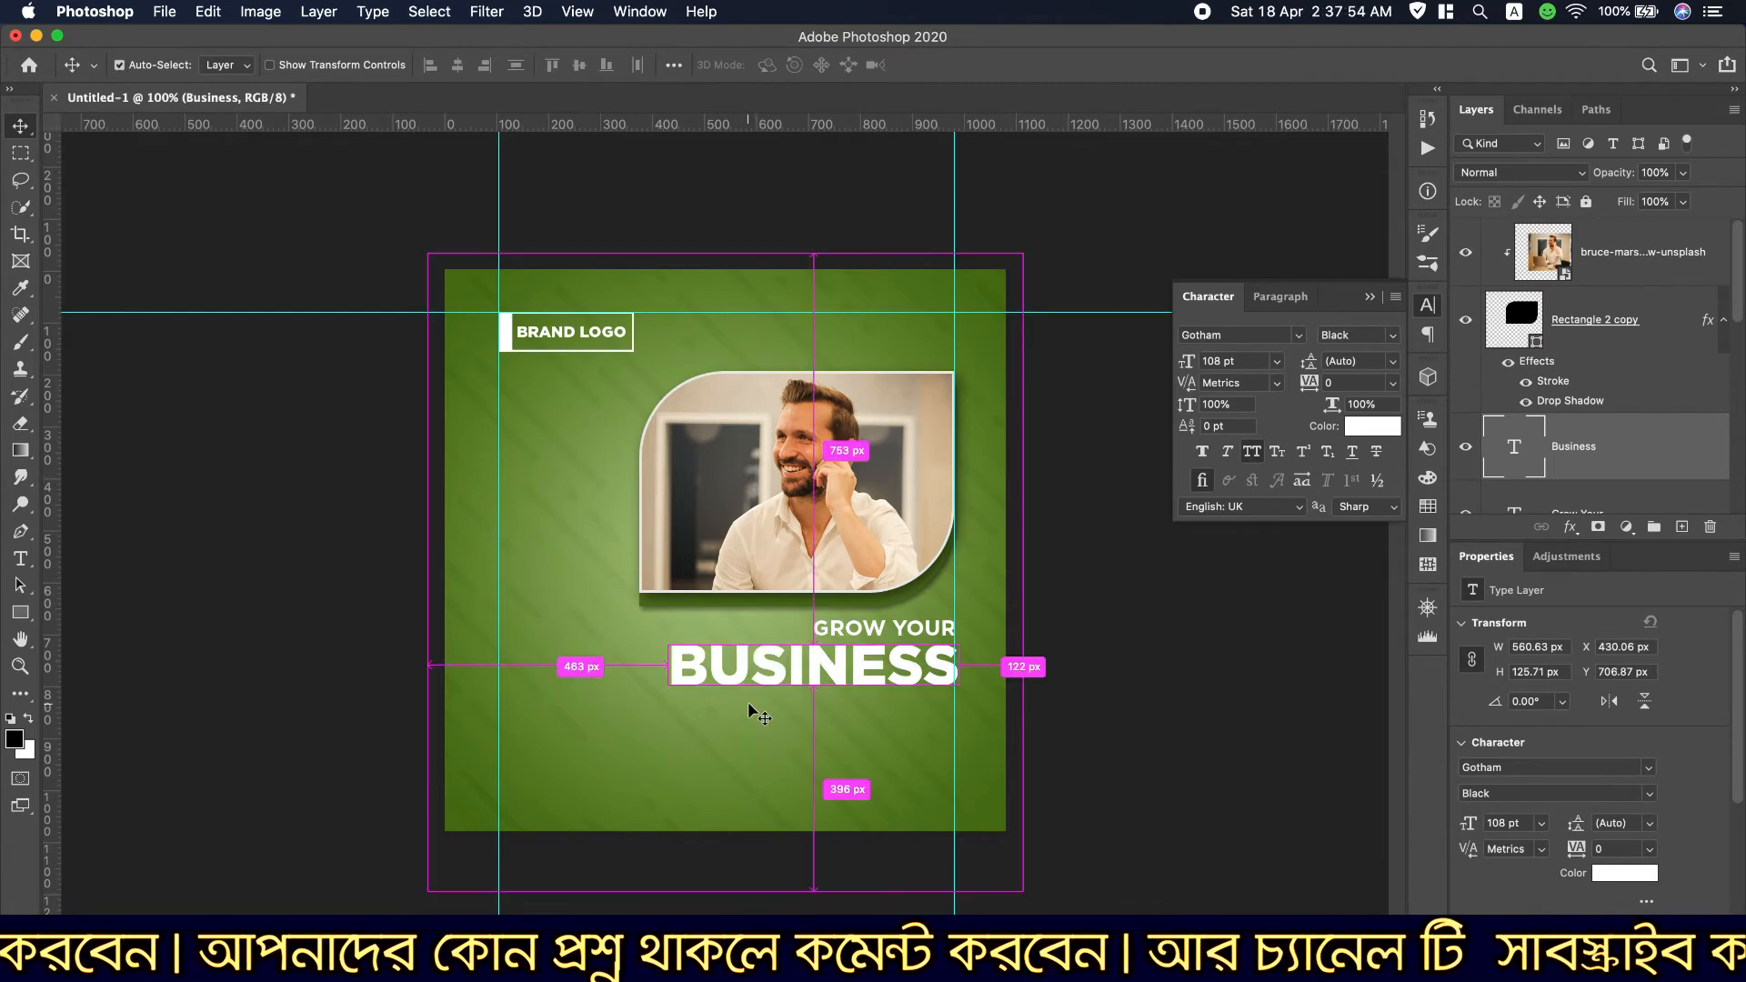
key("super+t")
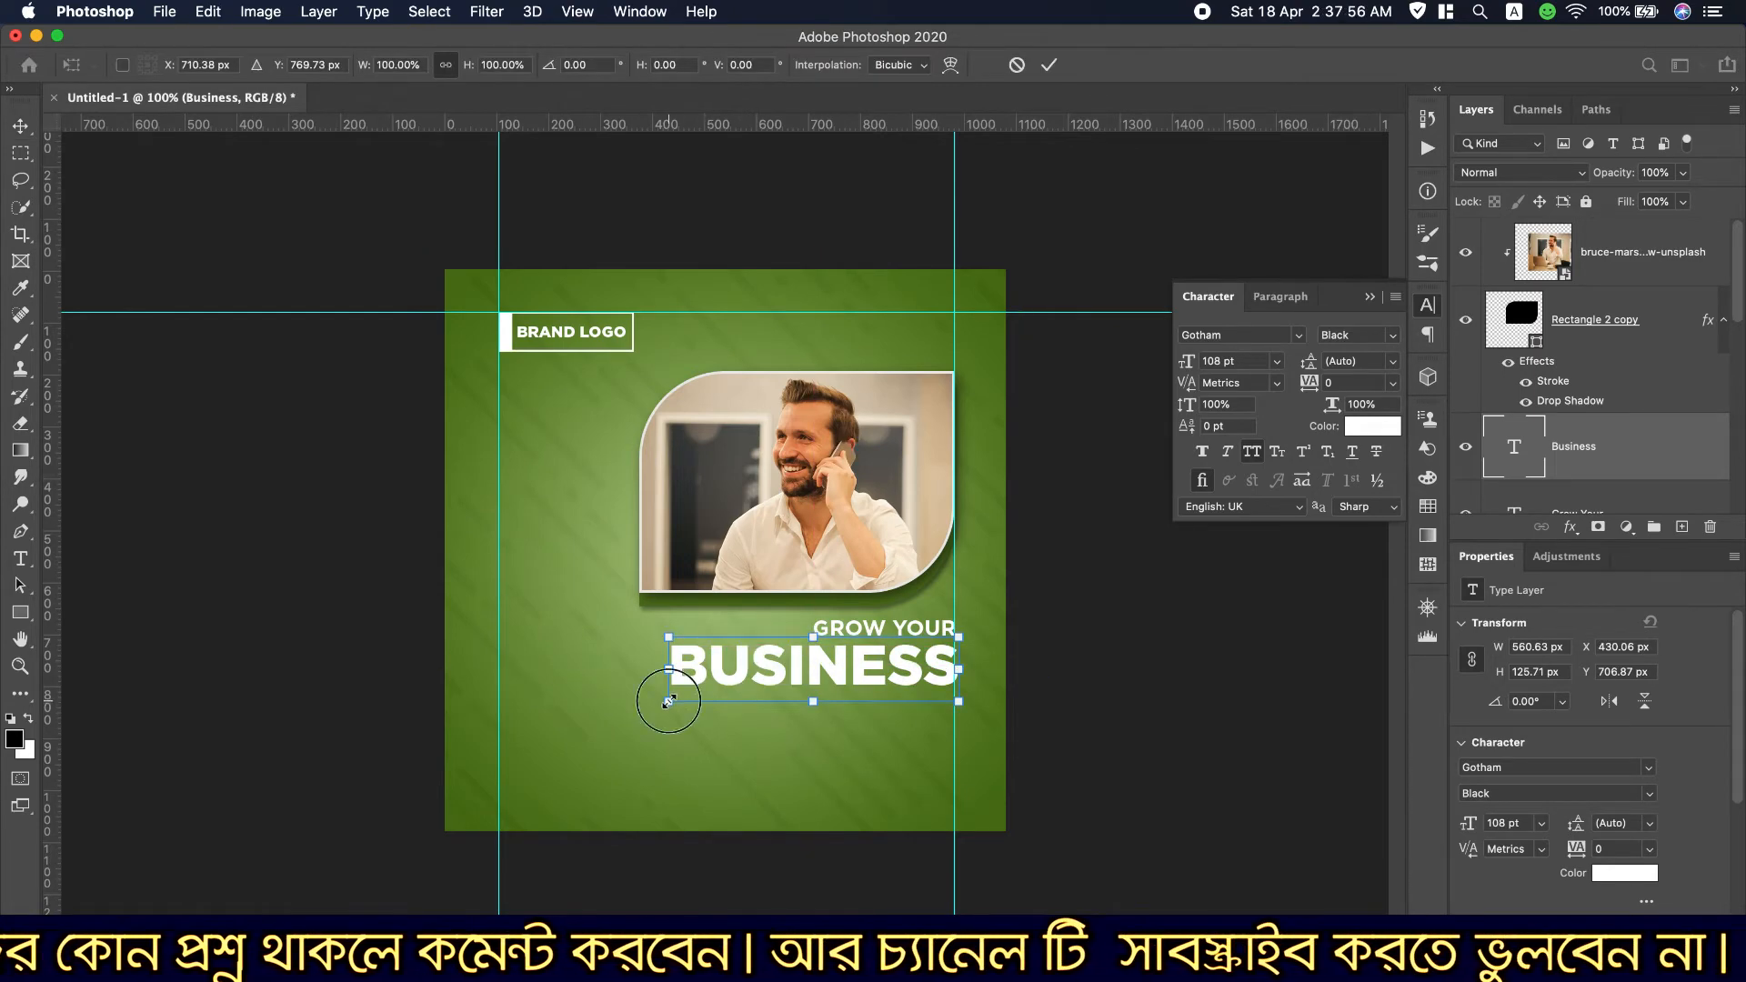
left_click_drag(669, 703, 628, 710)
left_click(1051, 69)
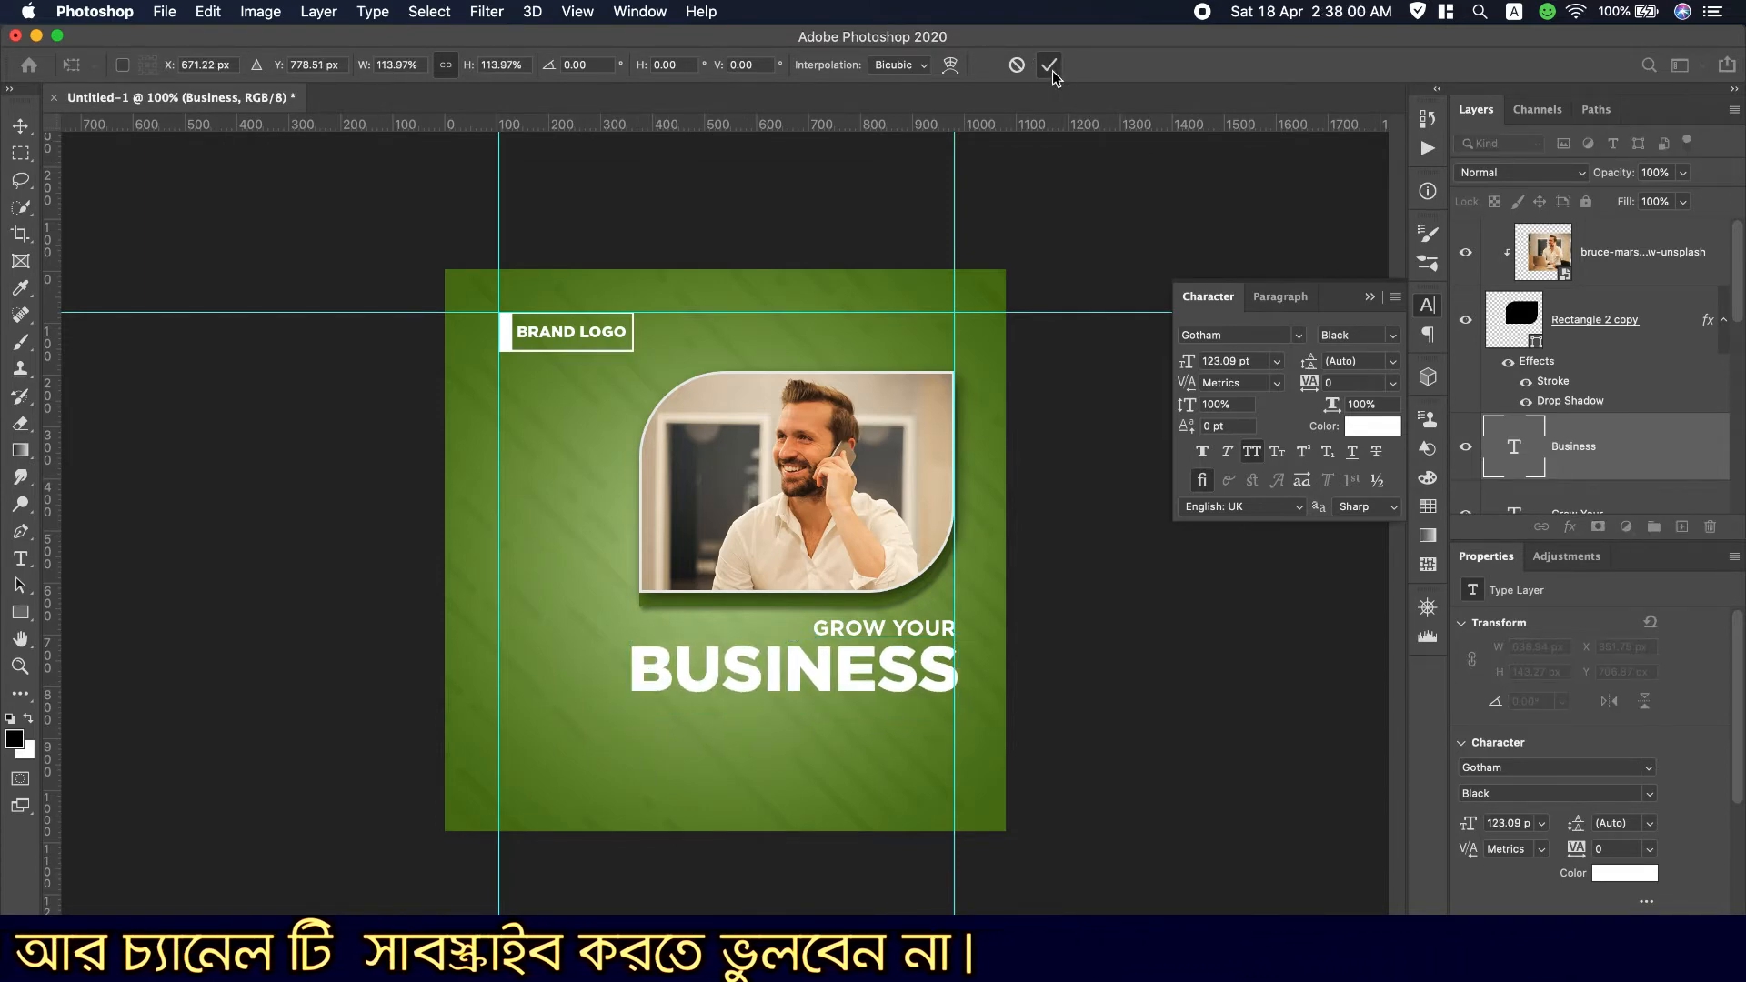
Copy "We Have Creative Idea" from the notes overlay and paste it as a new text line below BUSINESS.
scroll(1095, 4, "down", 3)
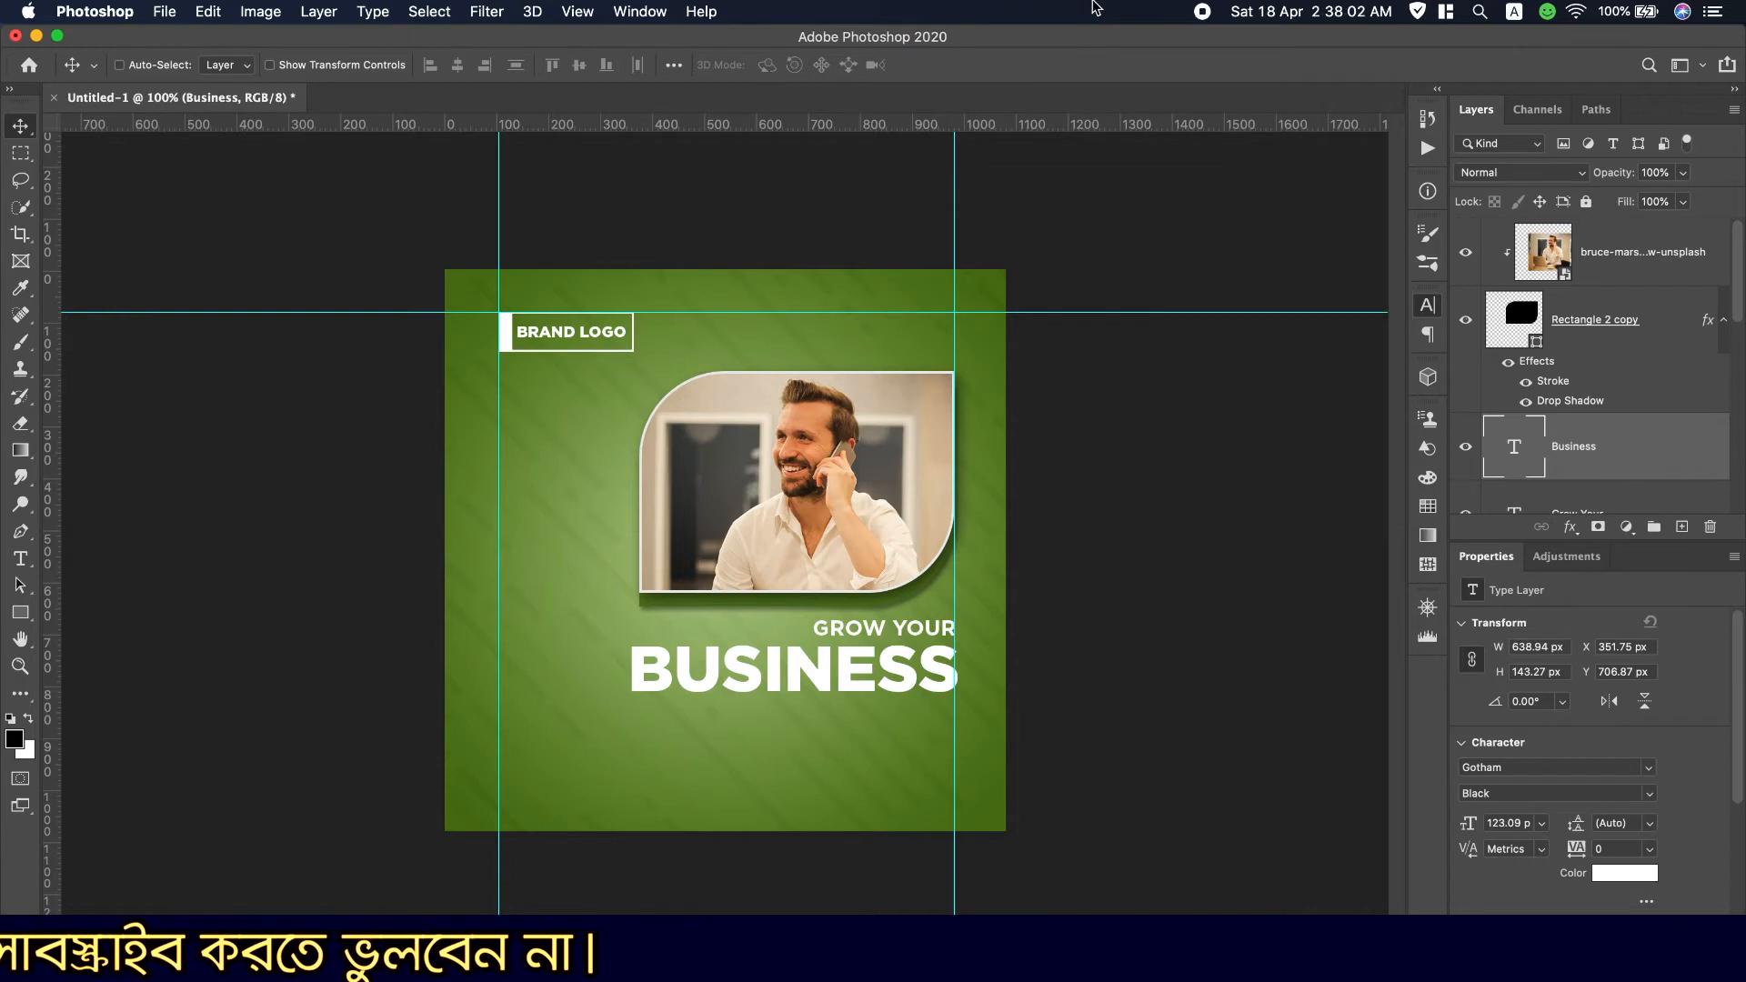
left_click_drag(1084, 188, 878, 188)
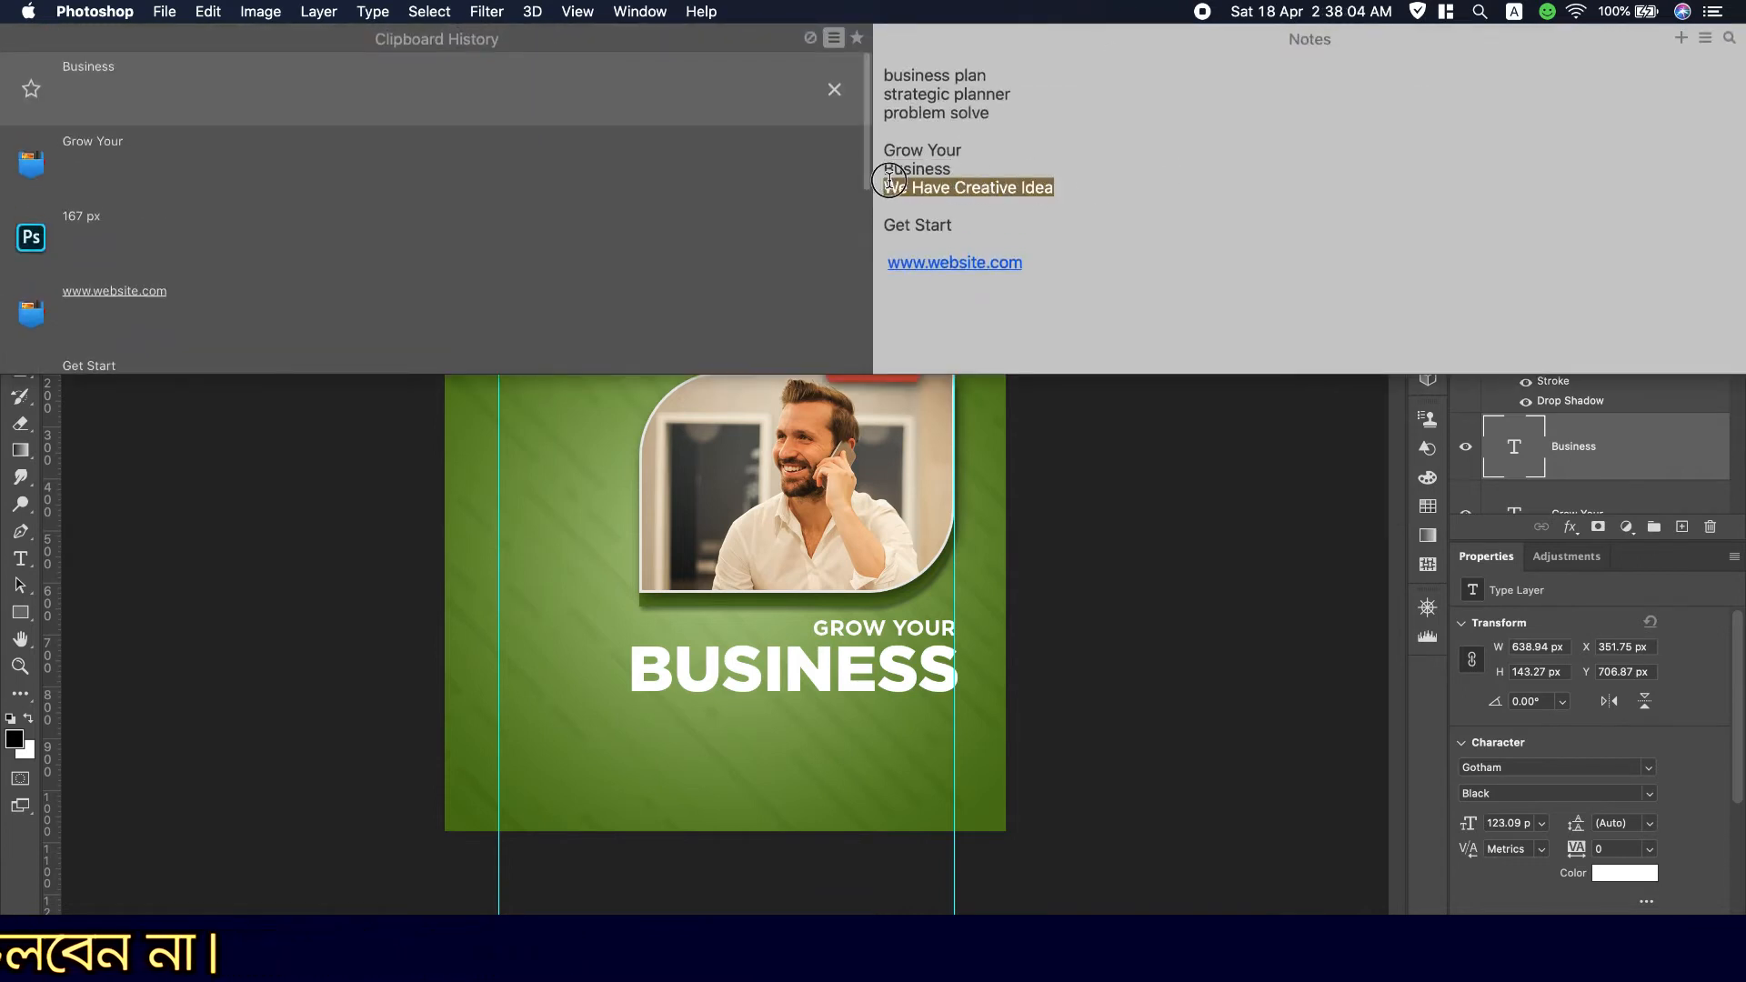
key("super+c")
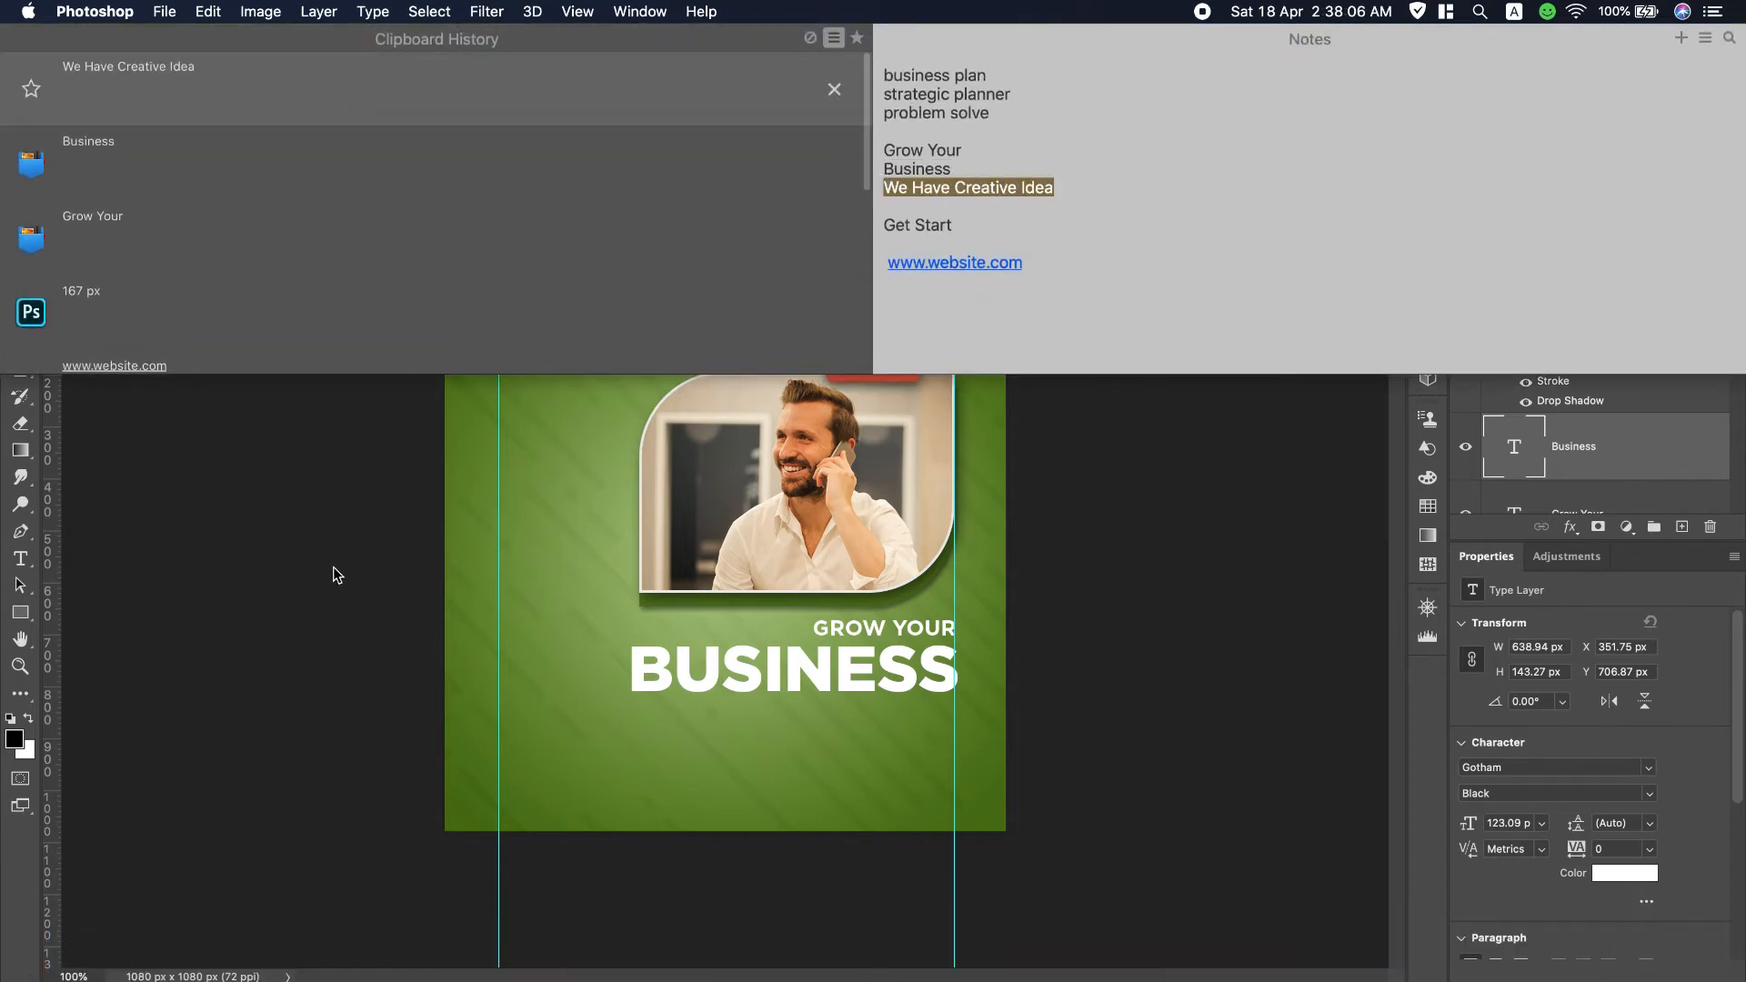
left_click(25, 560)
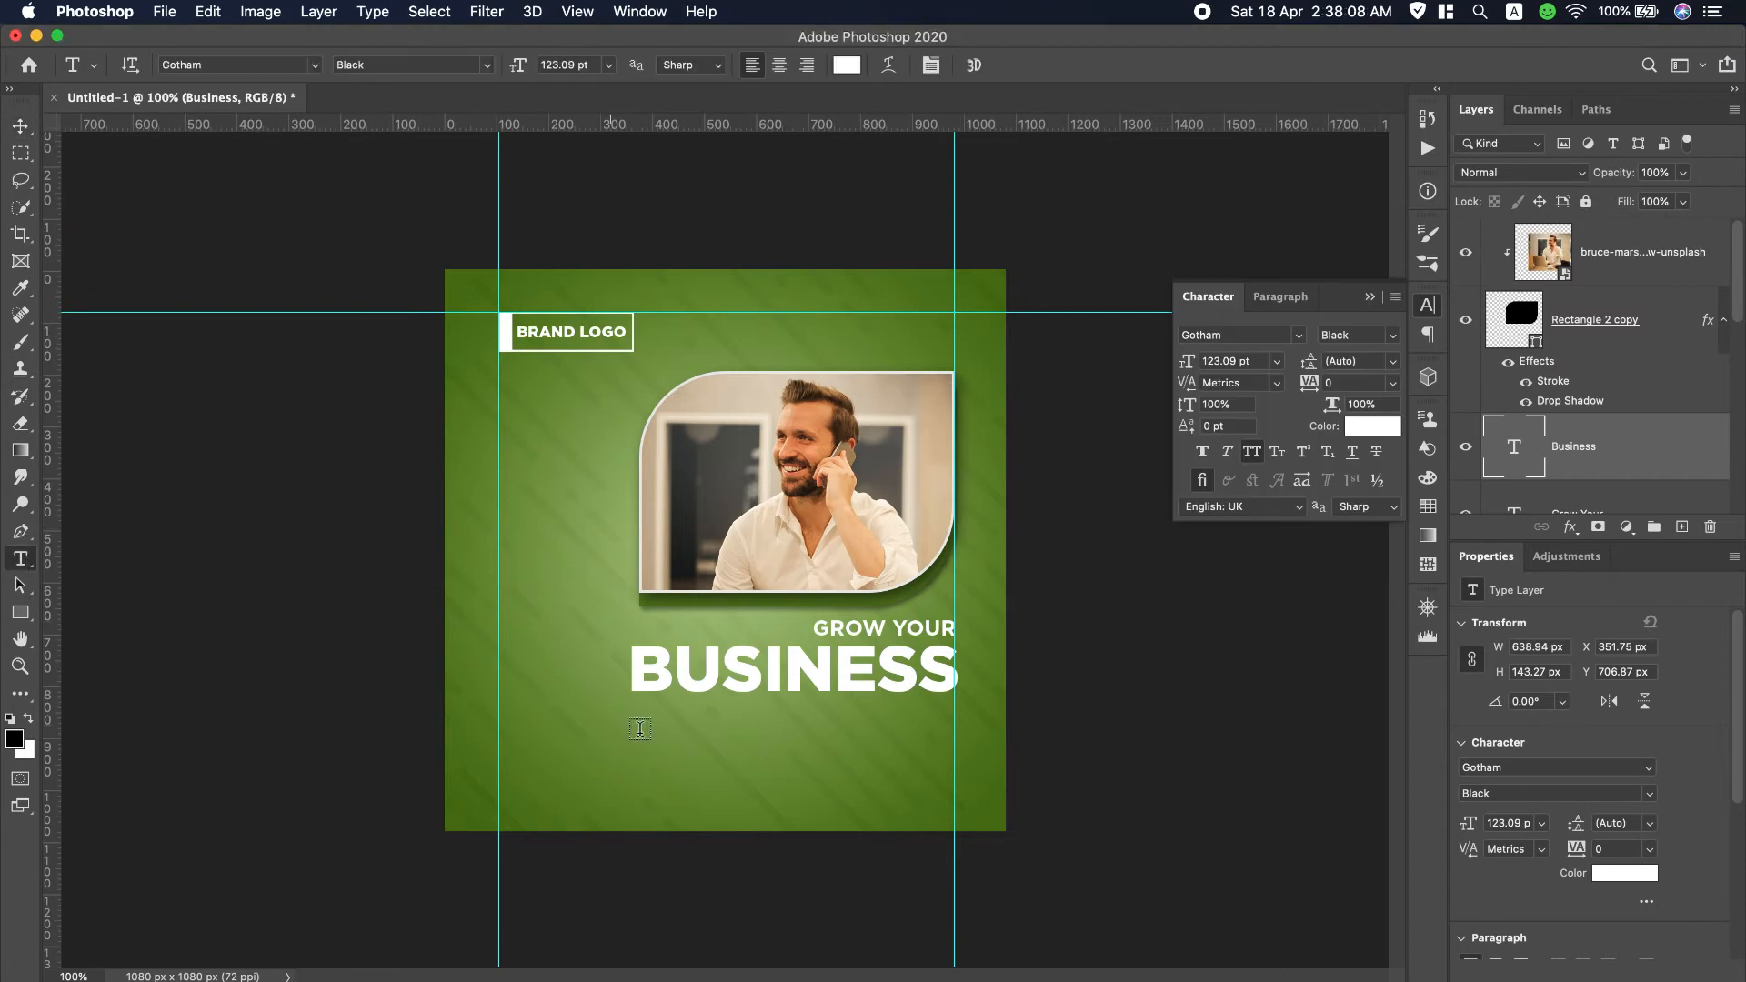
left_click(702, 753)
key("super+v")
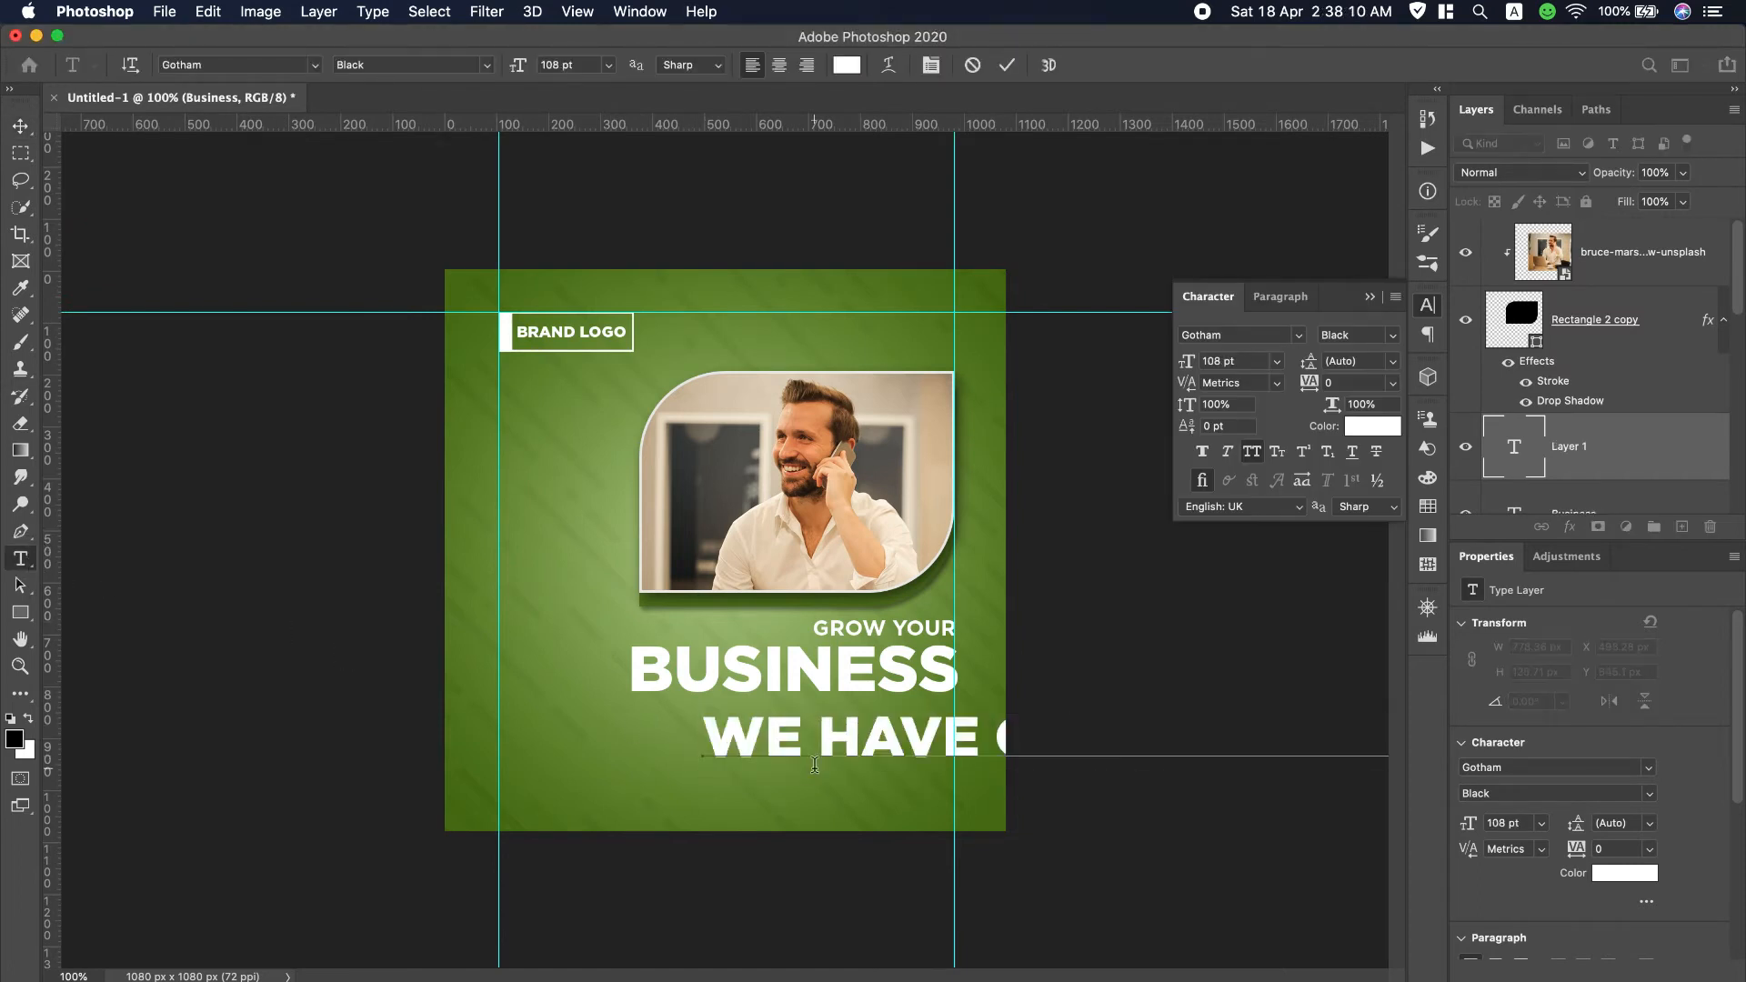
Set the WE HAVE CREATIVE IDEA line to 40 pt Bold and move it under BUSINESS, ending at the right guide.
key("super+a")
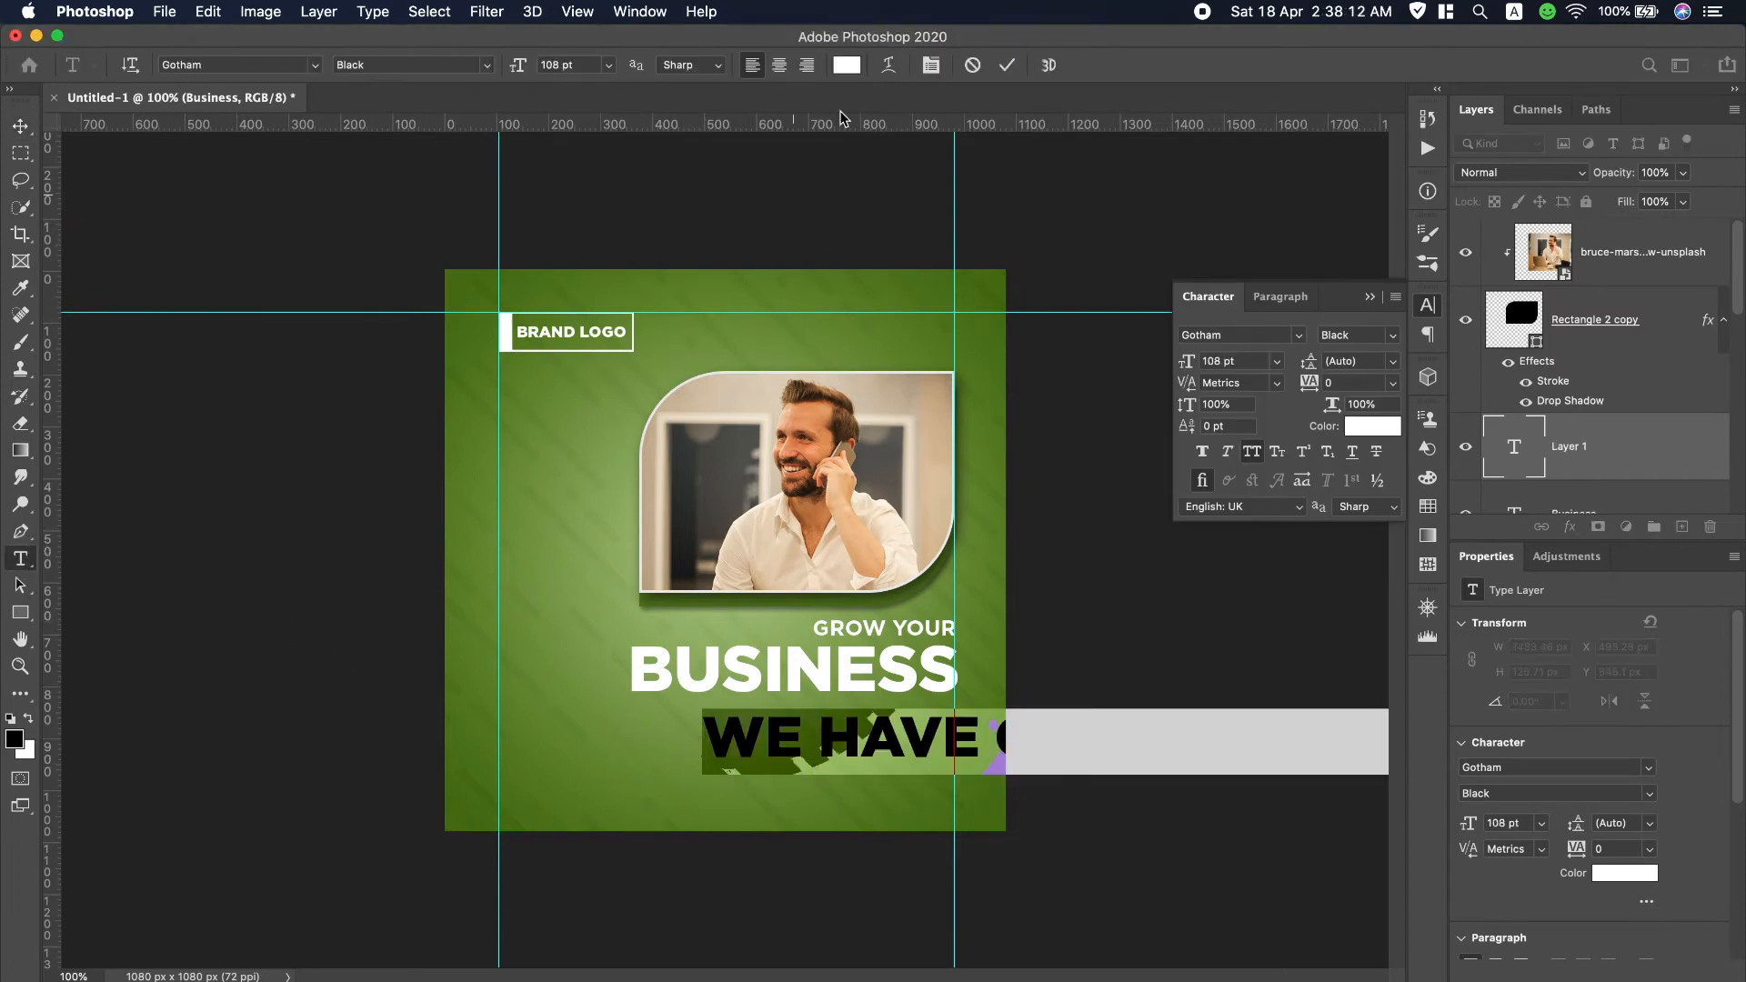
left_click(1392, 337)
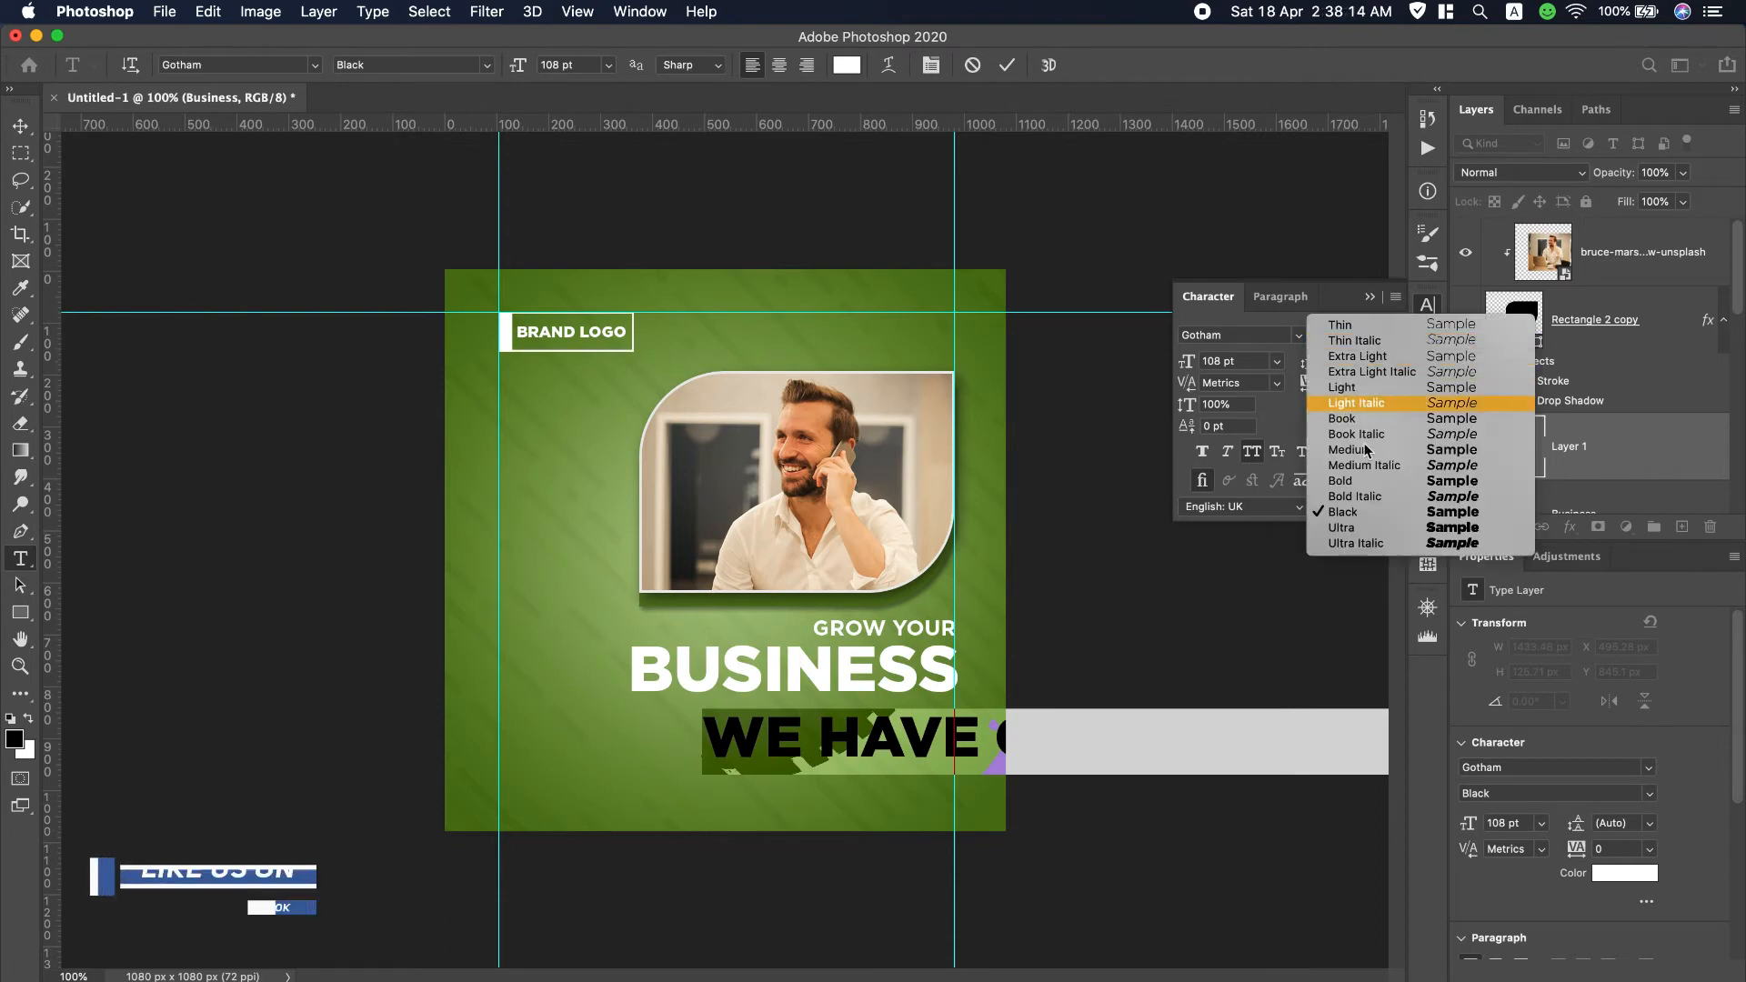
left_click(1351, 480)
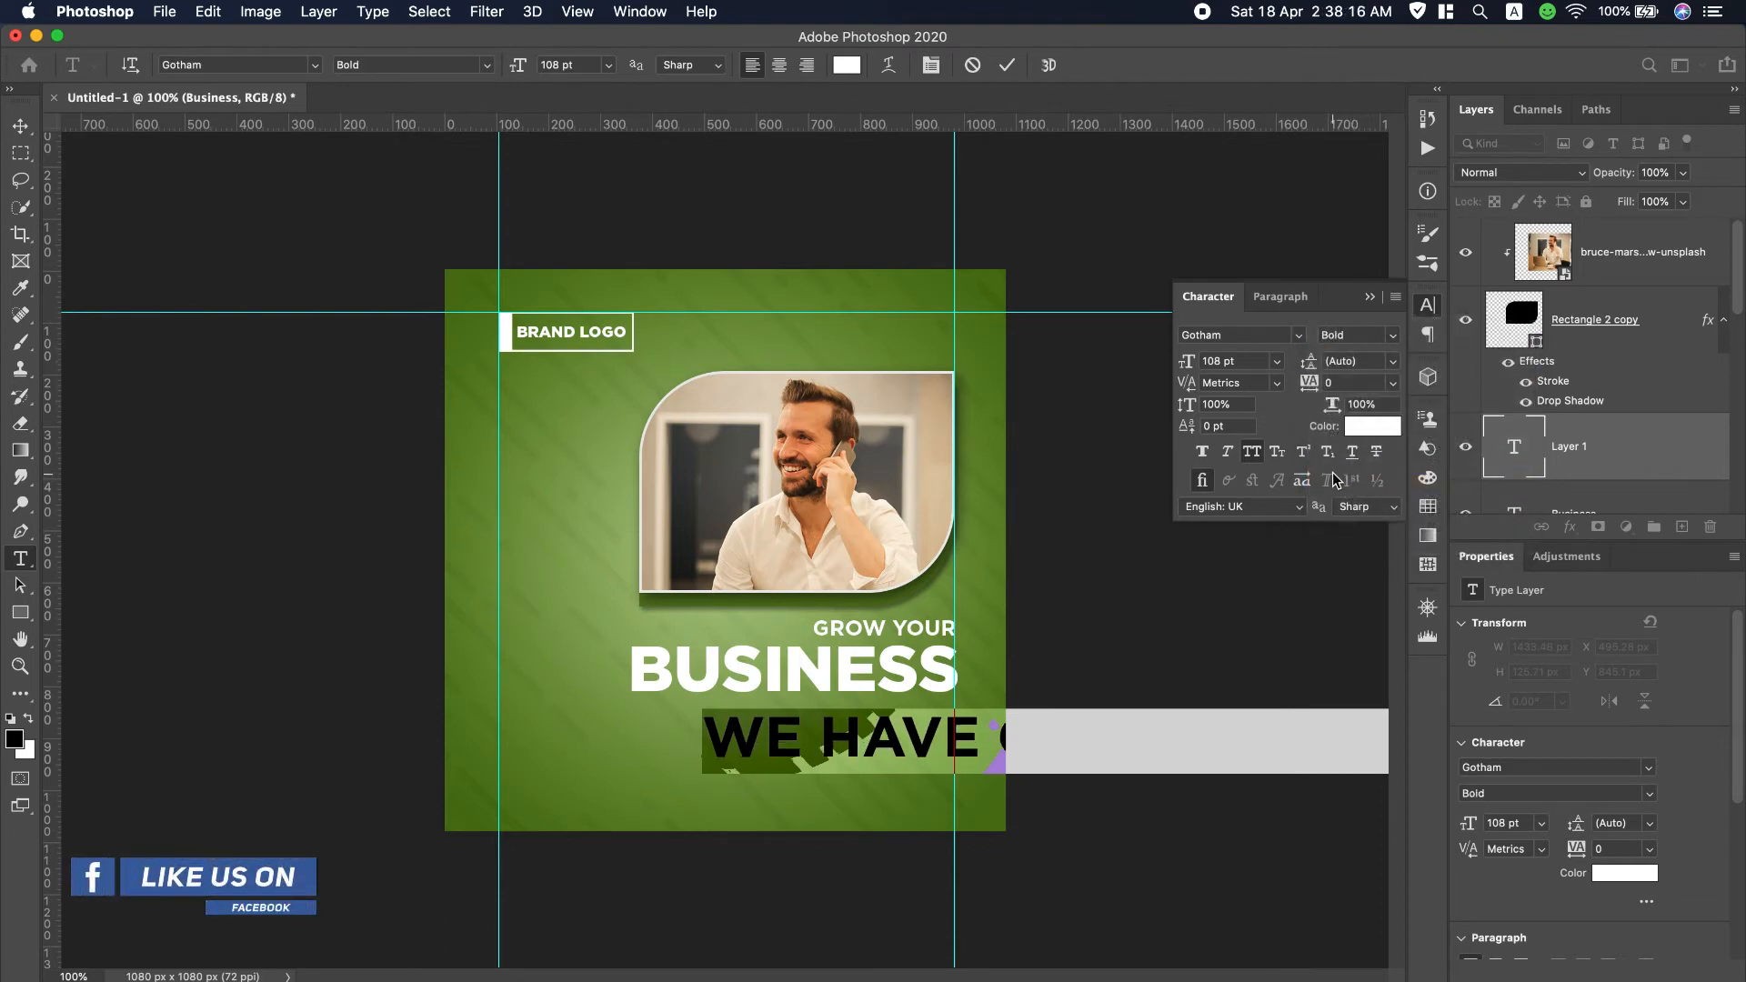
left_click_drag(1187, 361, 1113, 363)
left_click_drag(892, 784, 867, 752)
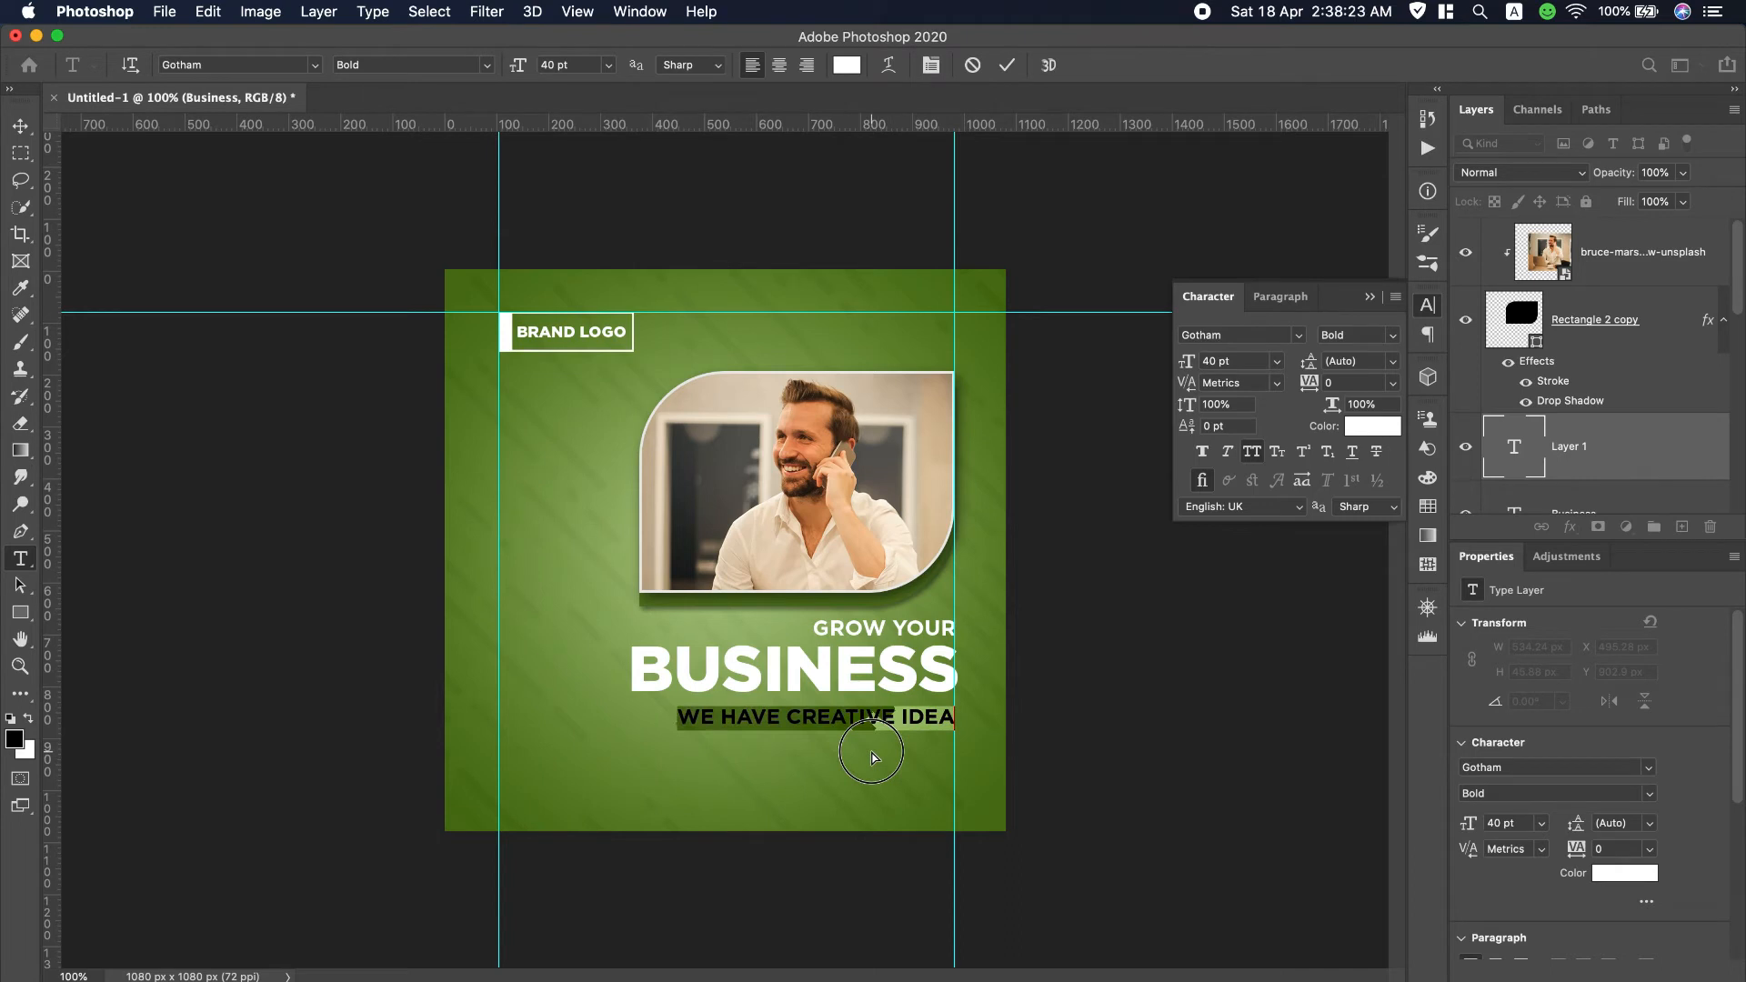
Nudge the WE HAVE CREATIVE IDEA line closer to BUSINESS and scale it proportionally to about 116% to match its width.
left_click(25, 129)
left_click_drag(867, 715, 870, 714)
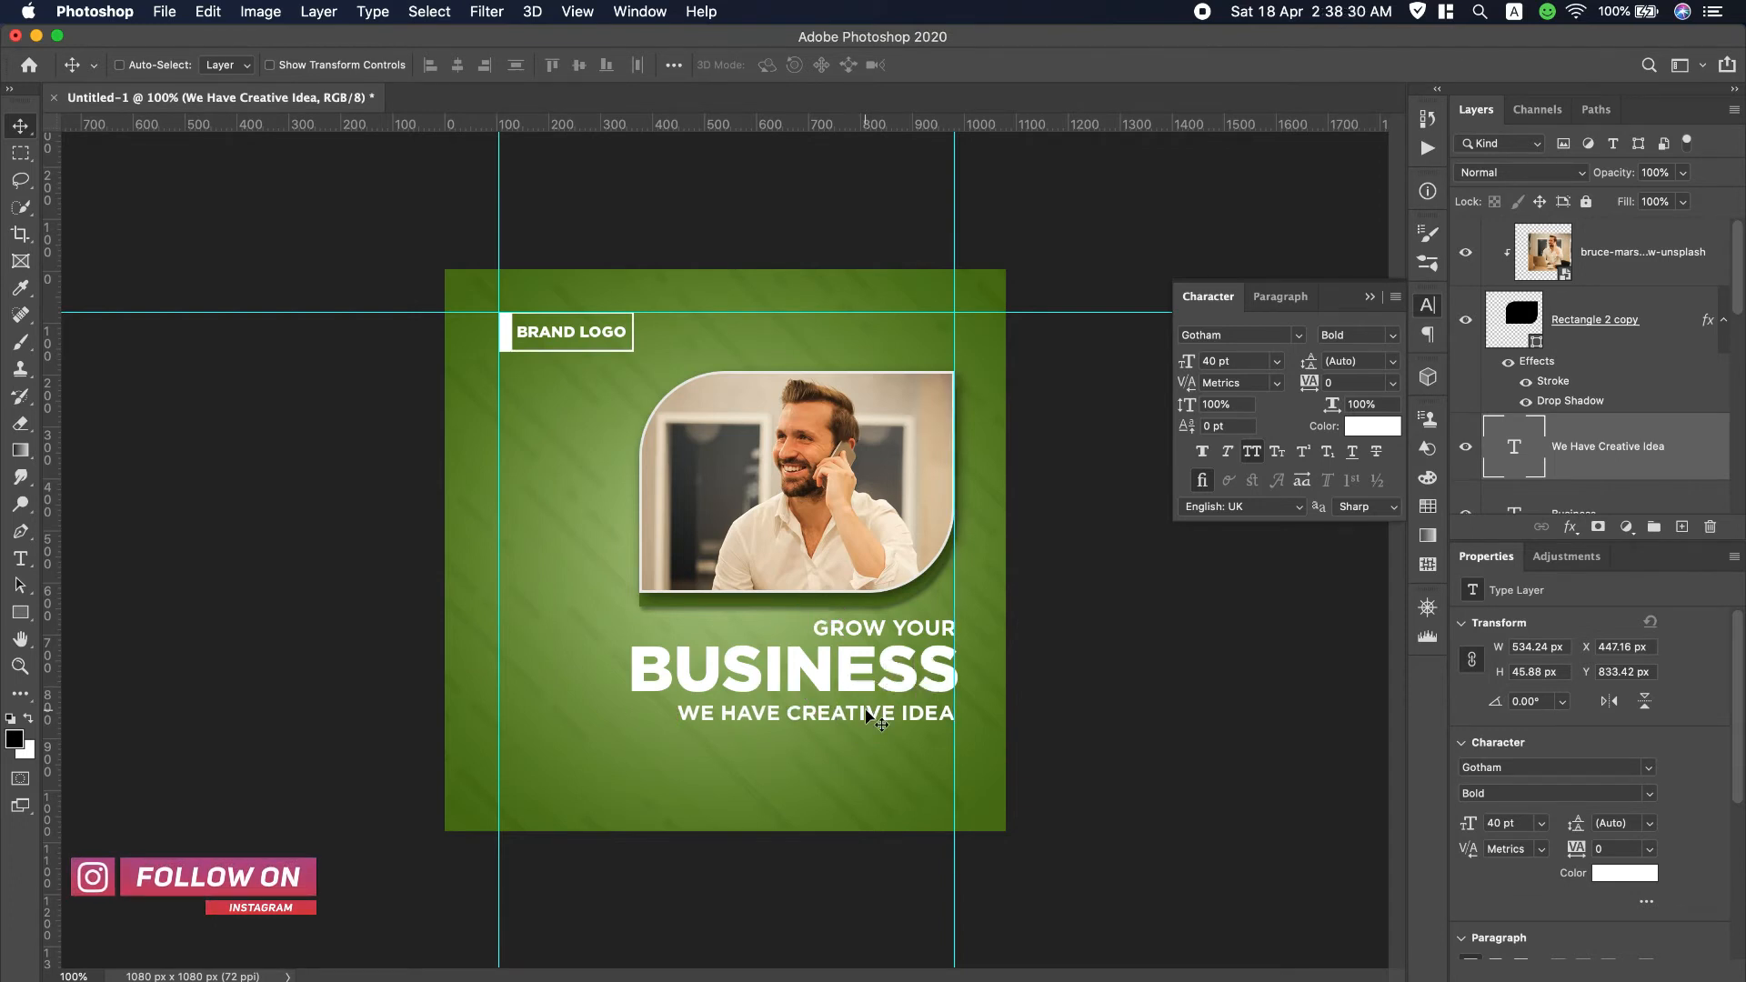
key("super+t")
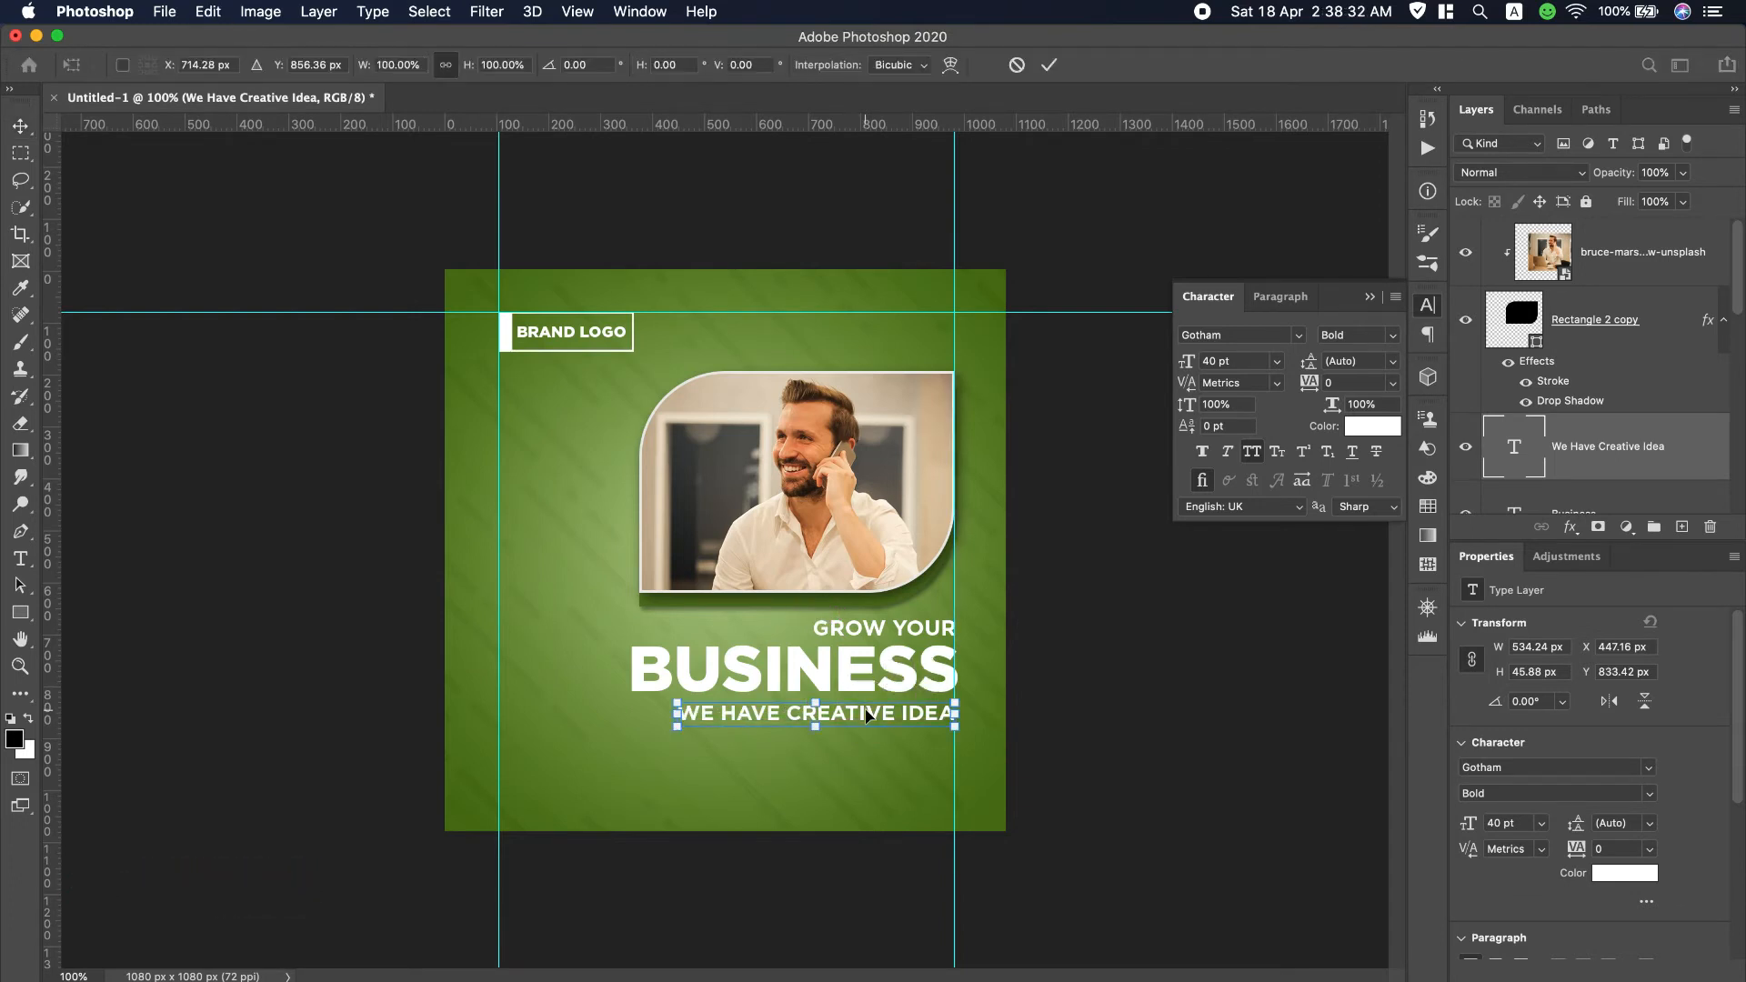
left_click_drag(676, 725, 631, 734)
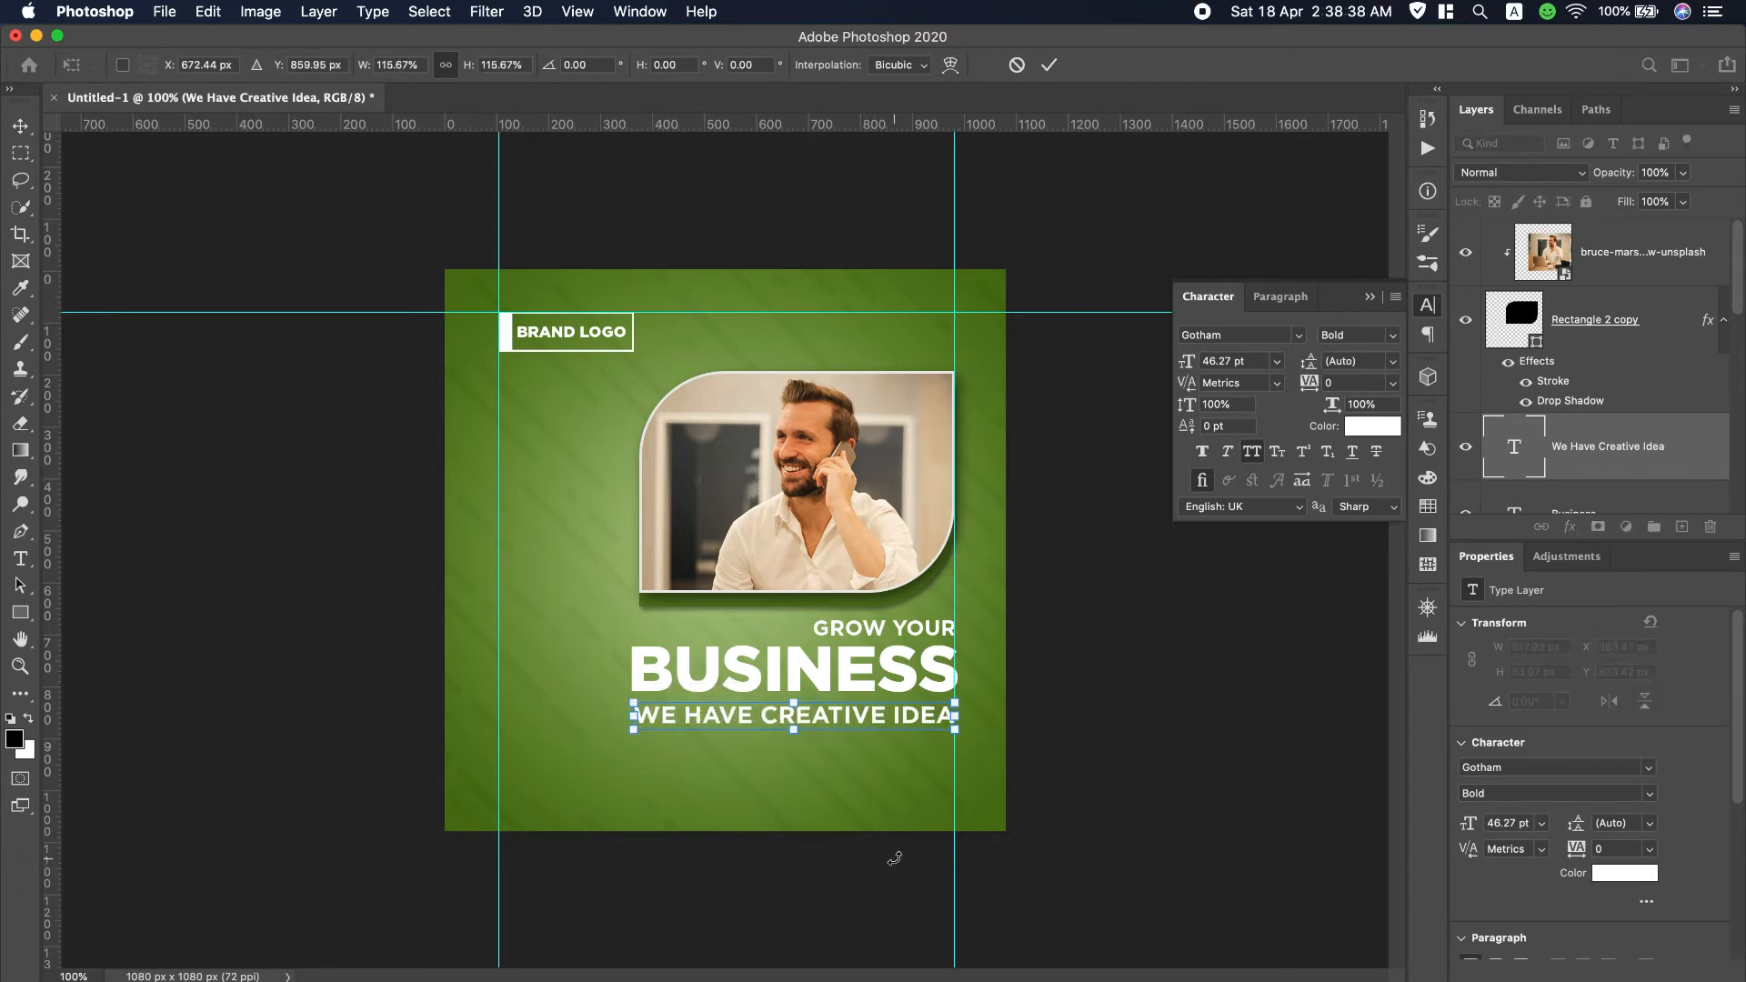
left_click(1048, 66)
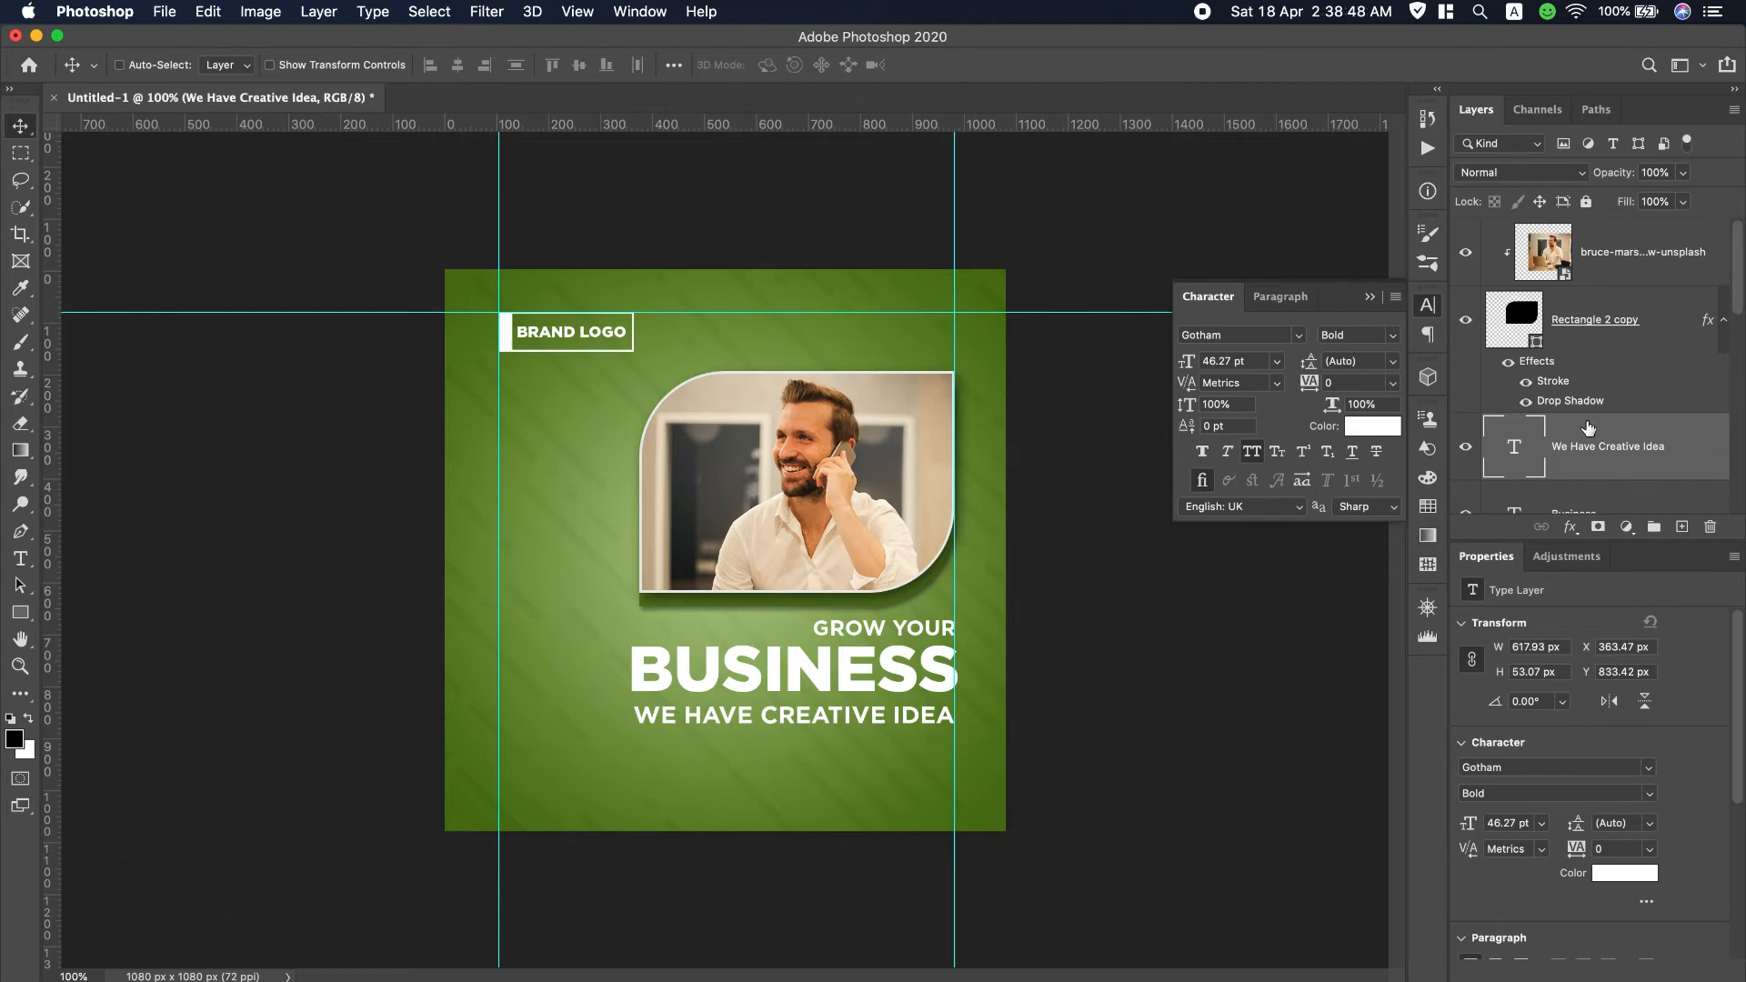
Draw a black rectangle about 618 × 81 px below WE HAVE CREATIVE IDEA, spanning that line's width.
scroll(1278, 7, "down", 2)
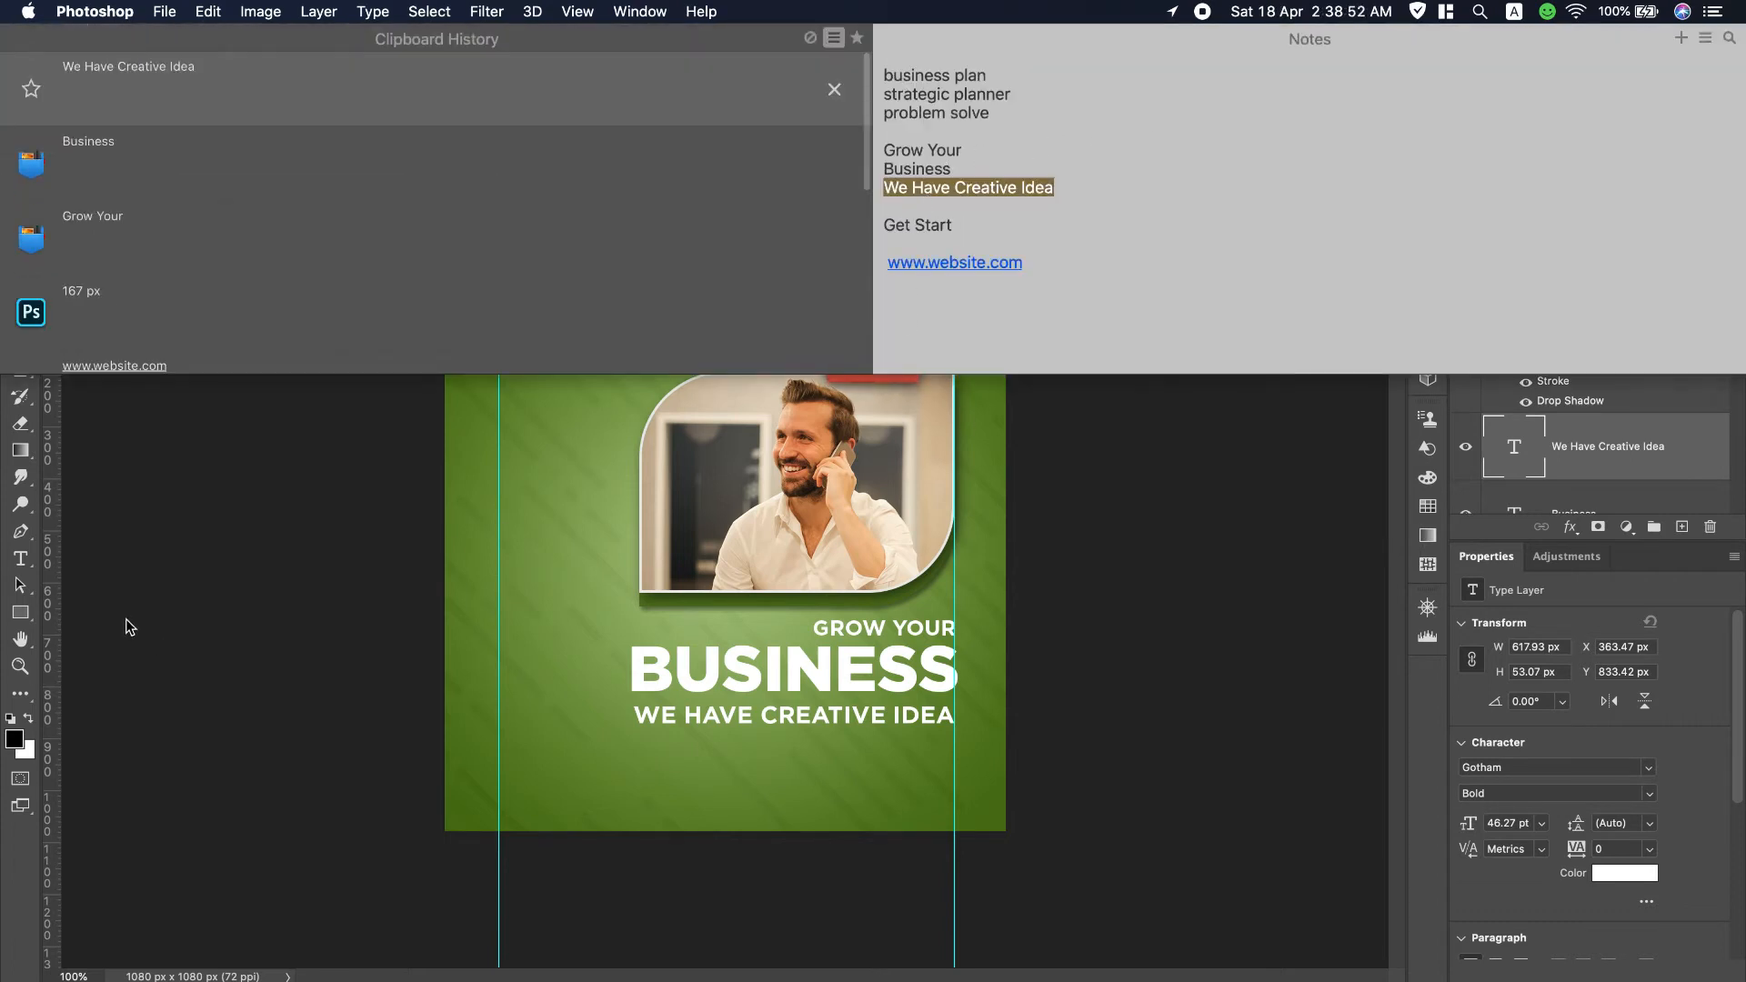
left_click(26, 617)
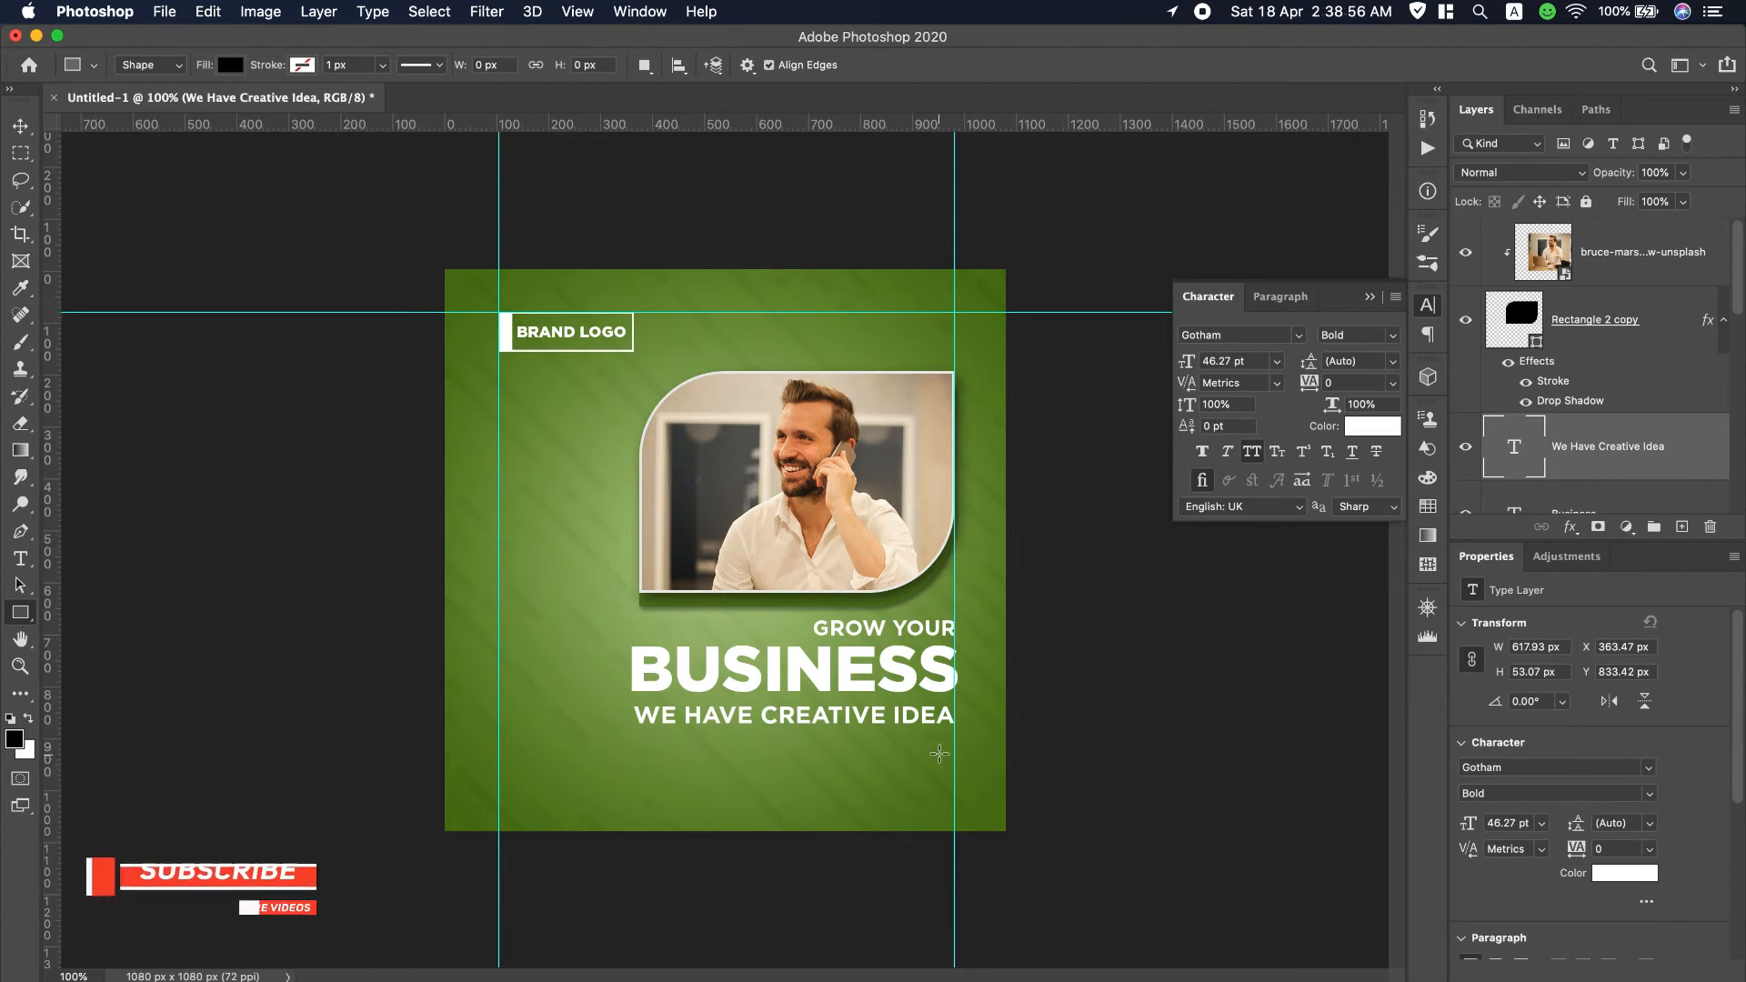
left_click_drag(950, 744, 634, 784)
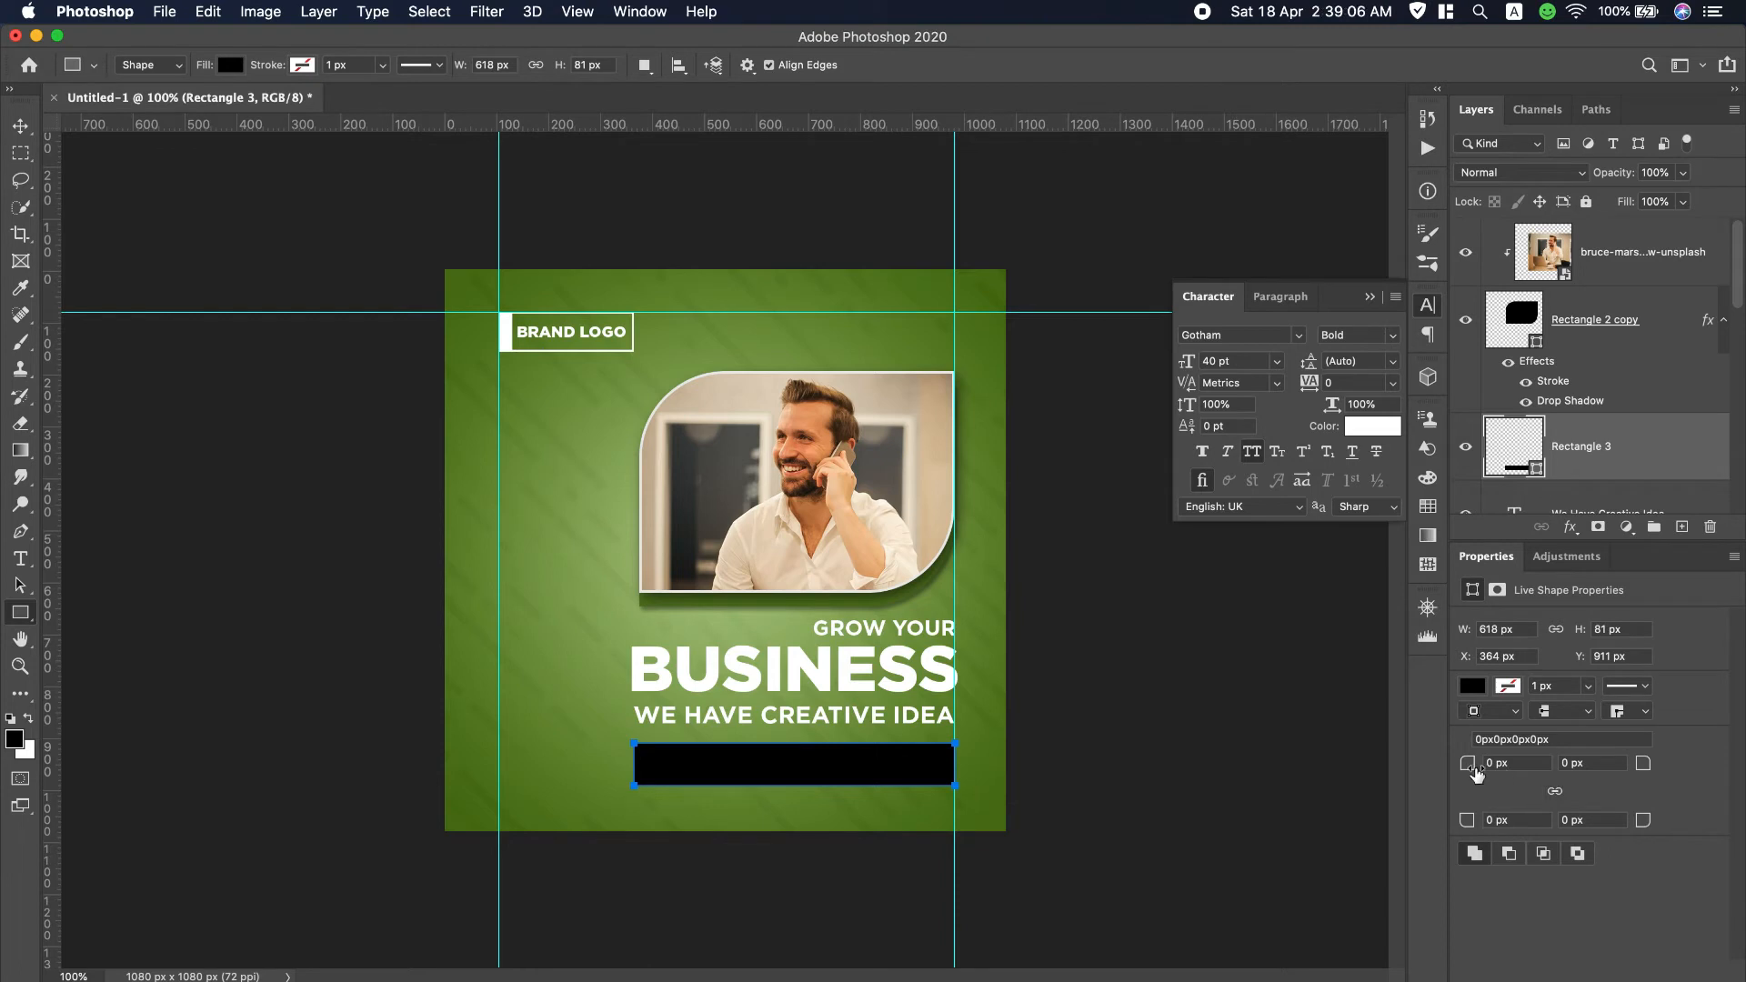
Round all four corners of the black rectangle to 40.5 px and remove its fill.
left_click_drag(1471, 766, 1525, 772)
left_click(1556, 792)
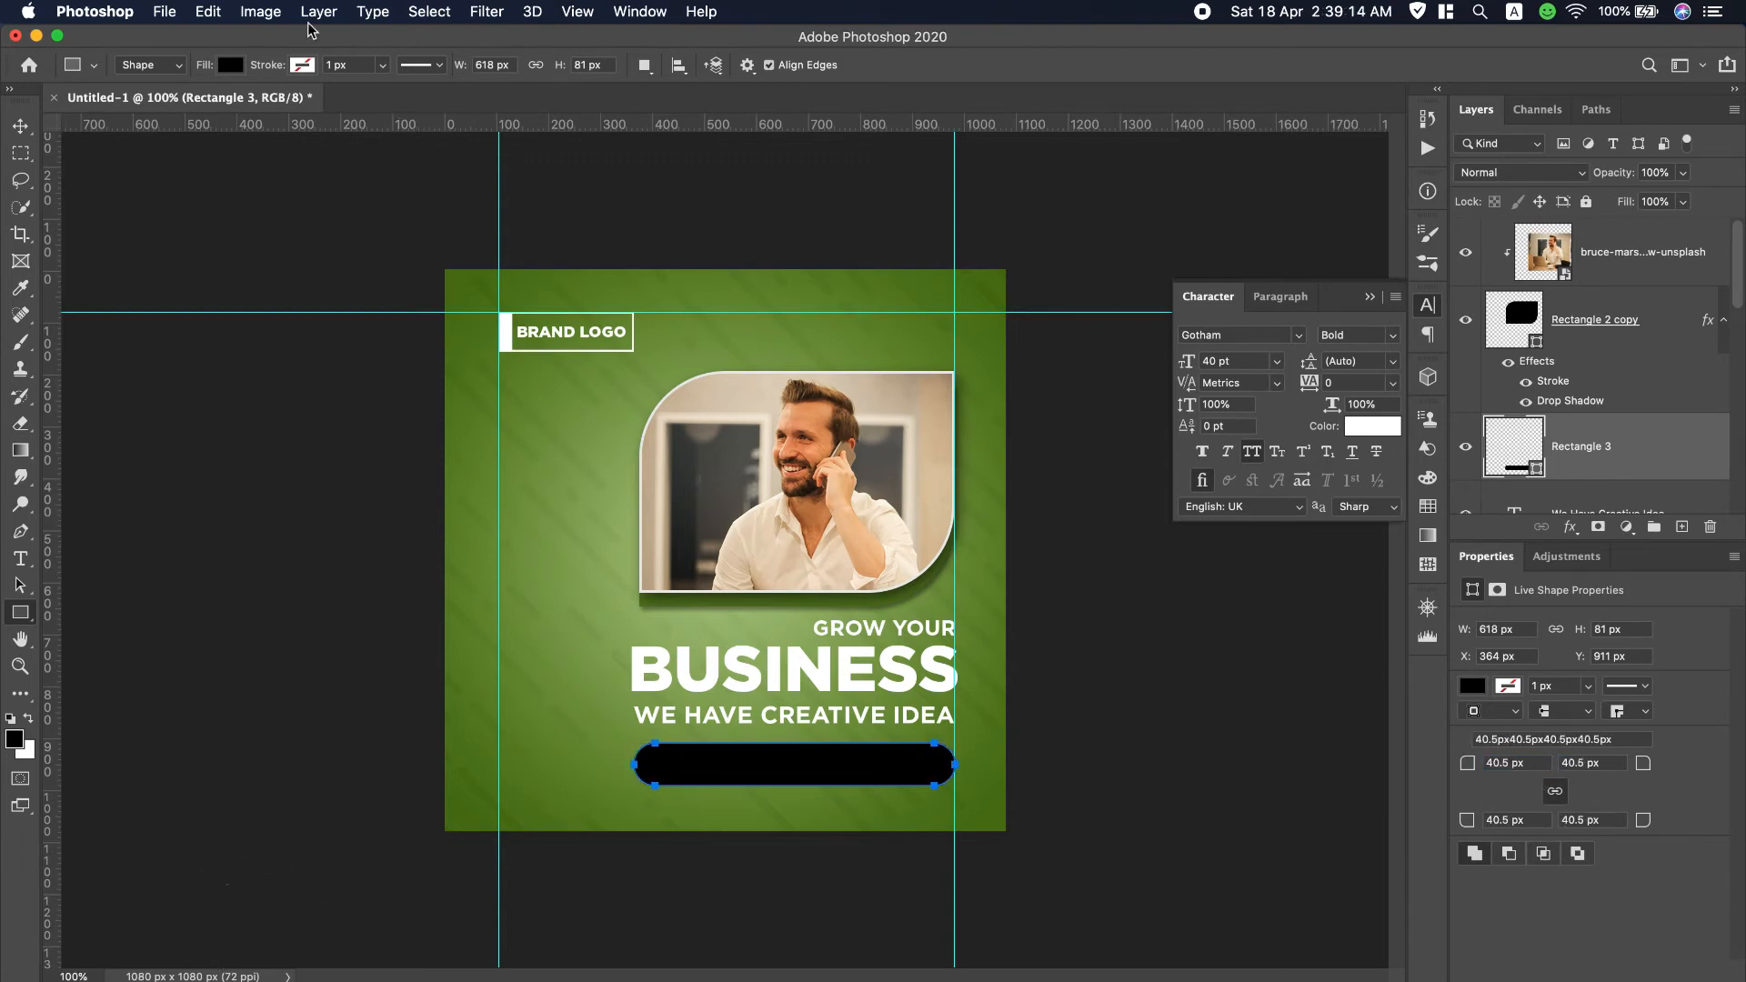
left_click(231, 65)
left_click(109, 105)
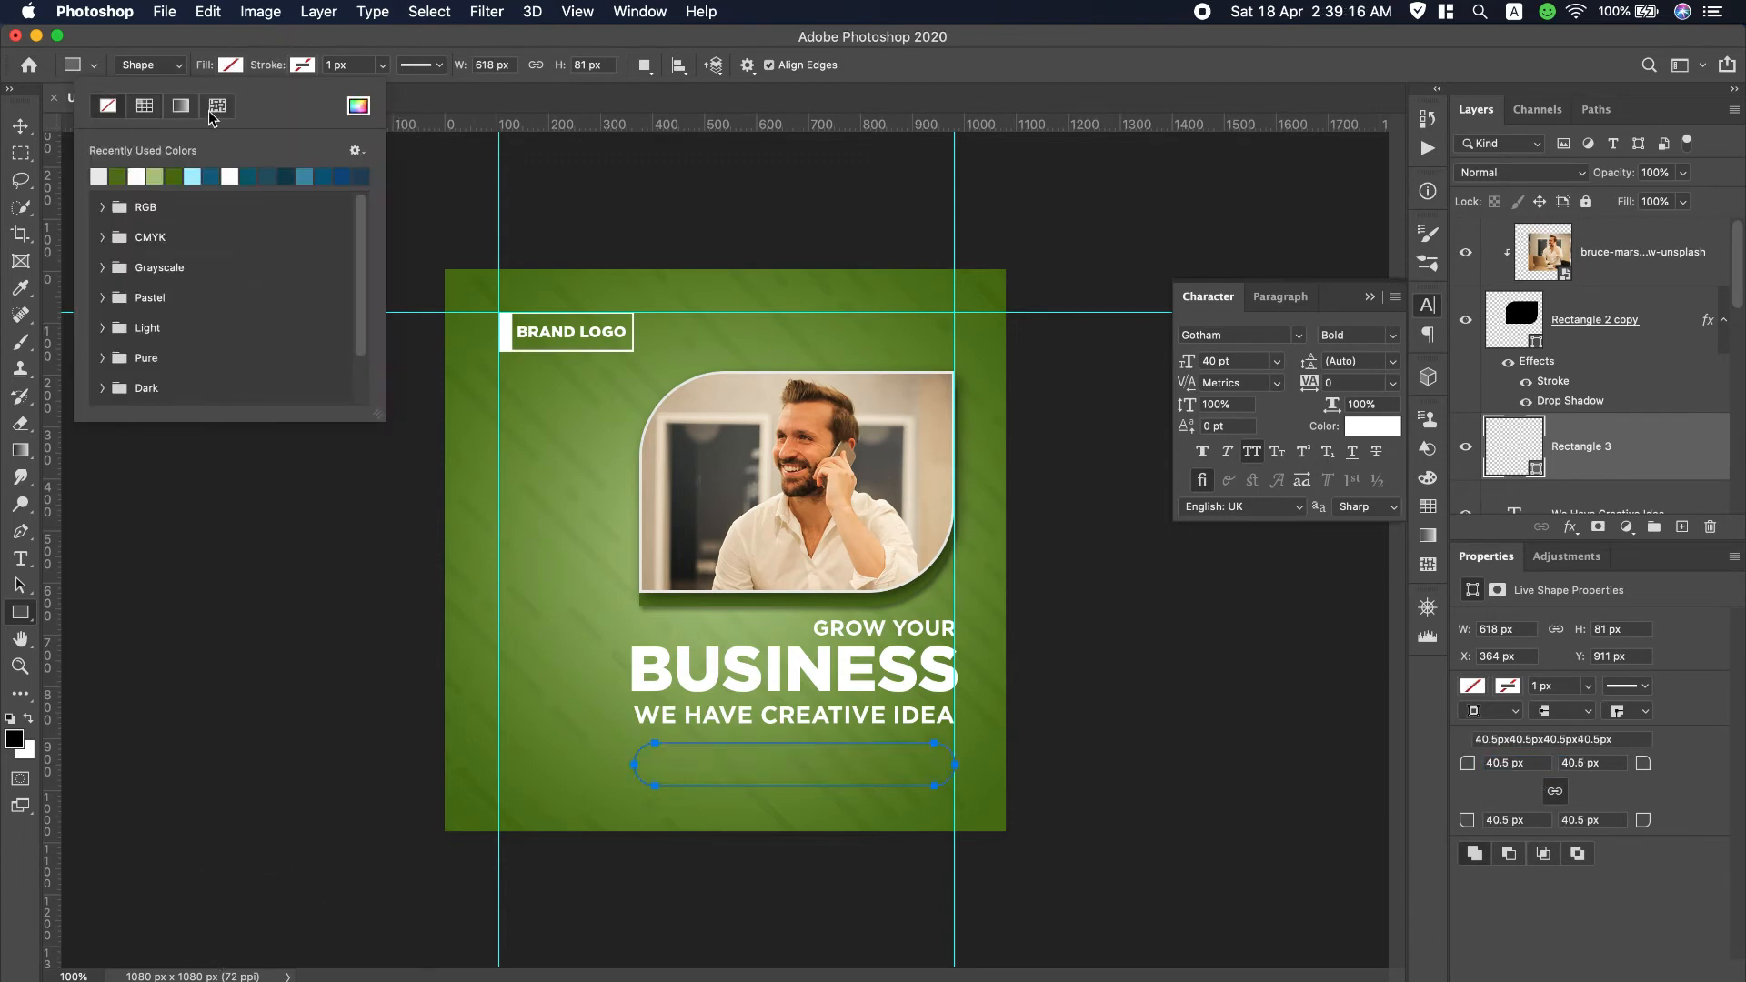
Give the rounded rectangle an off-white outline 5.71 px thick.
left_click(302, 66)
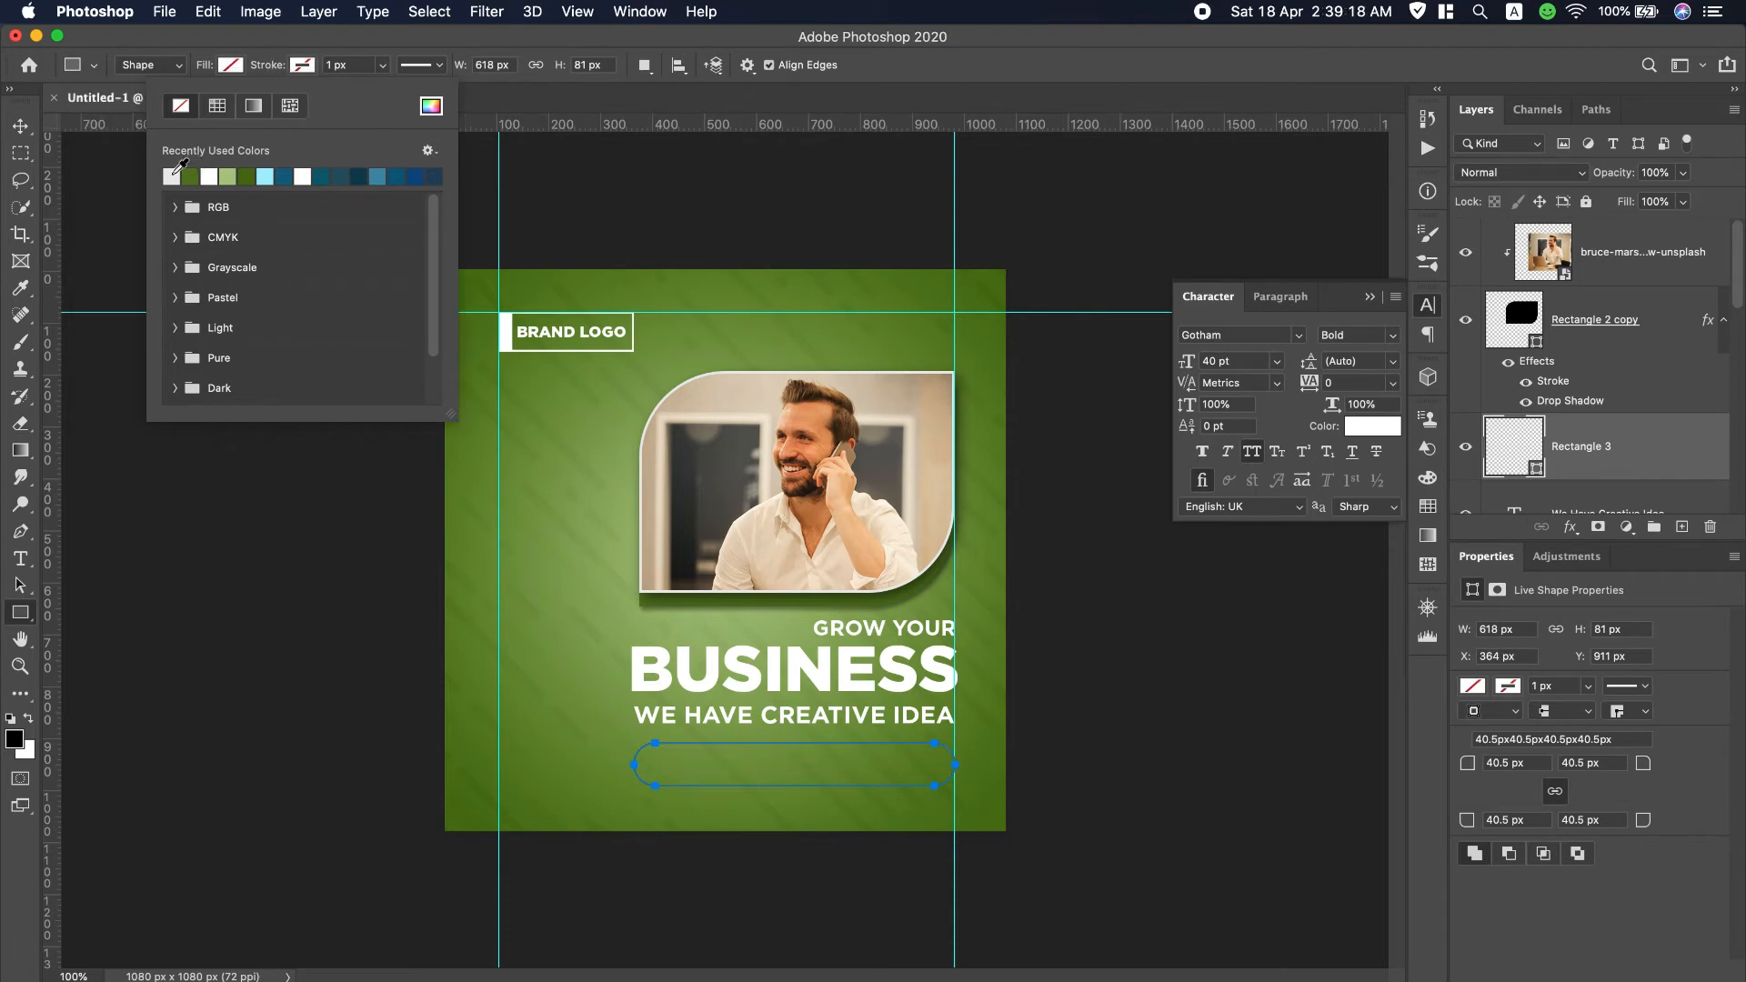
left_click(173, 174)
left_click(384, 66)
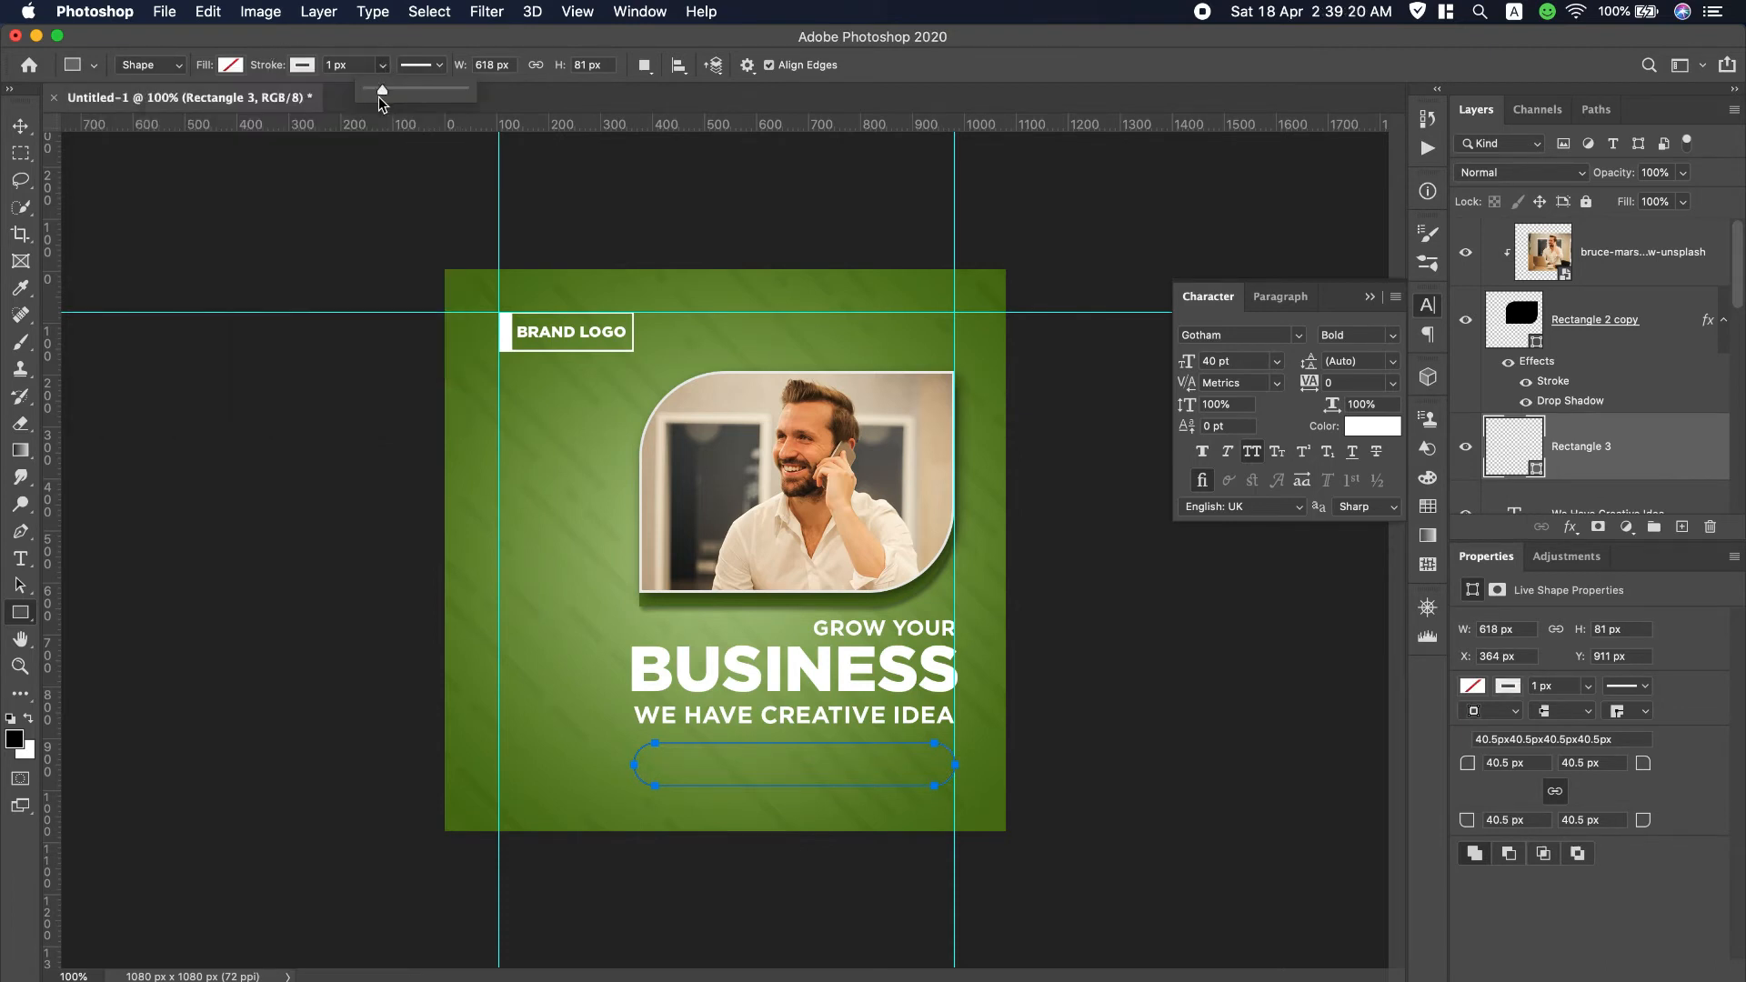
left_click_drag(382, 91, 391, 91)
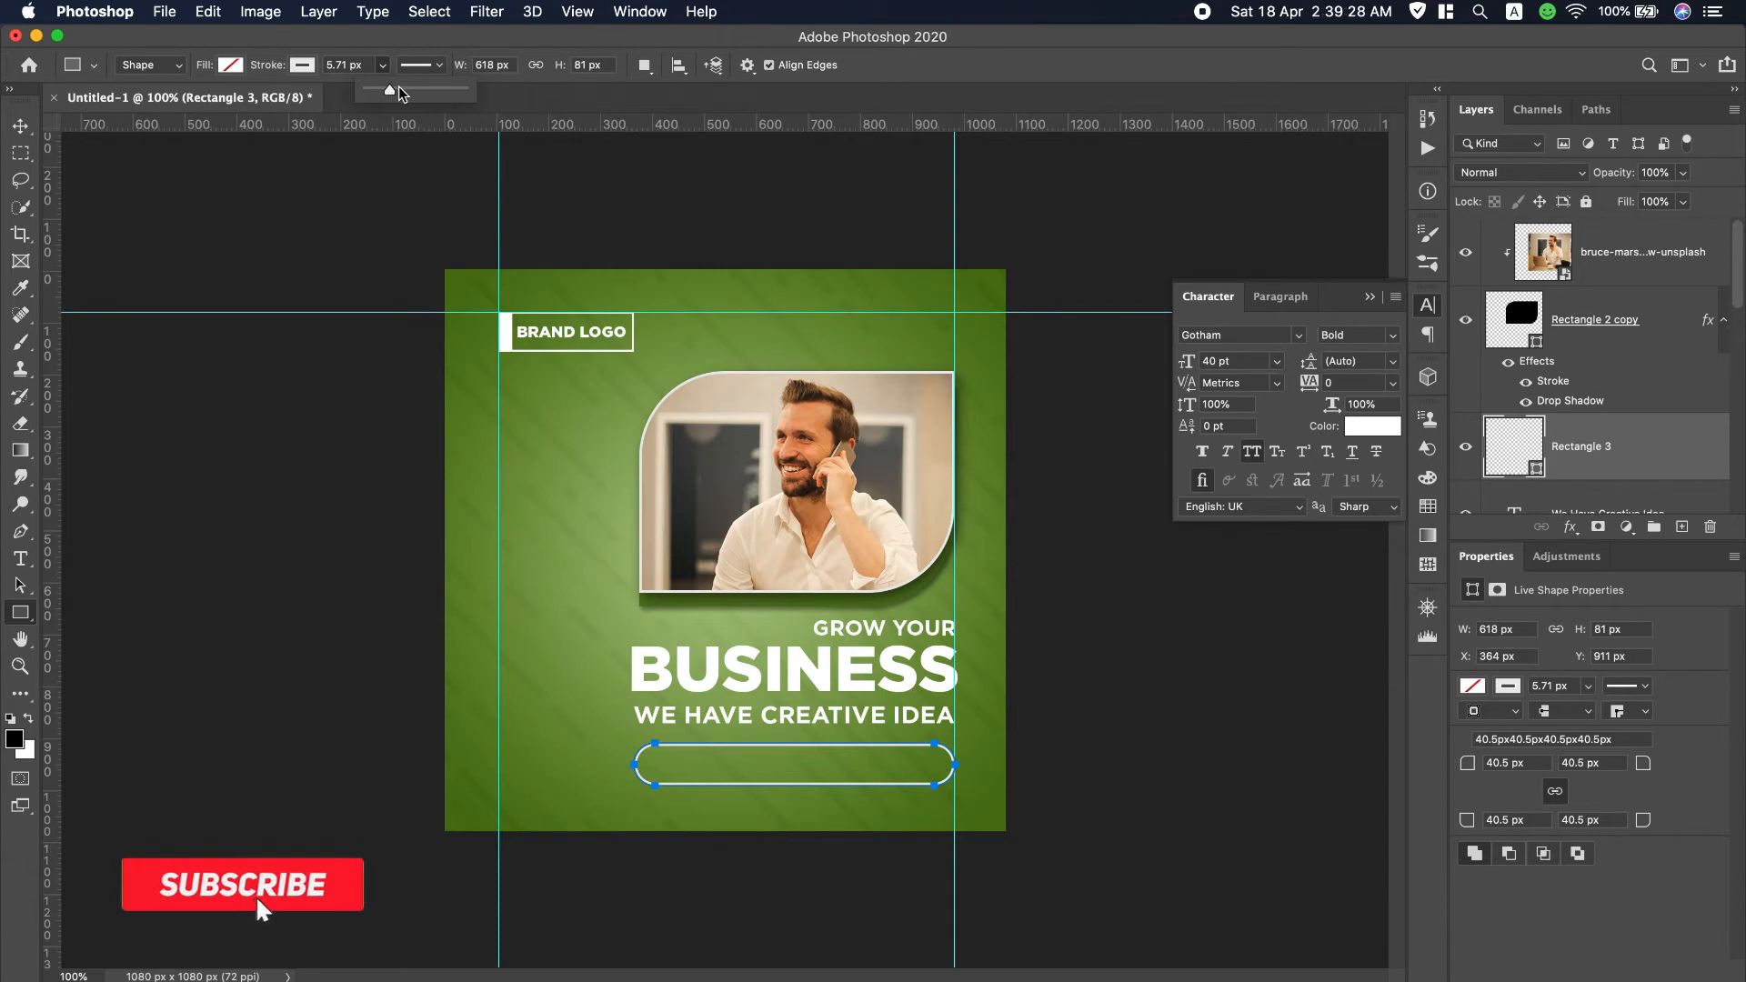
left_click(18, 128)
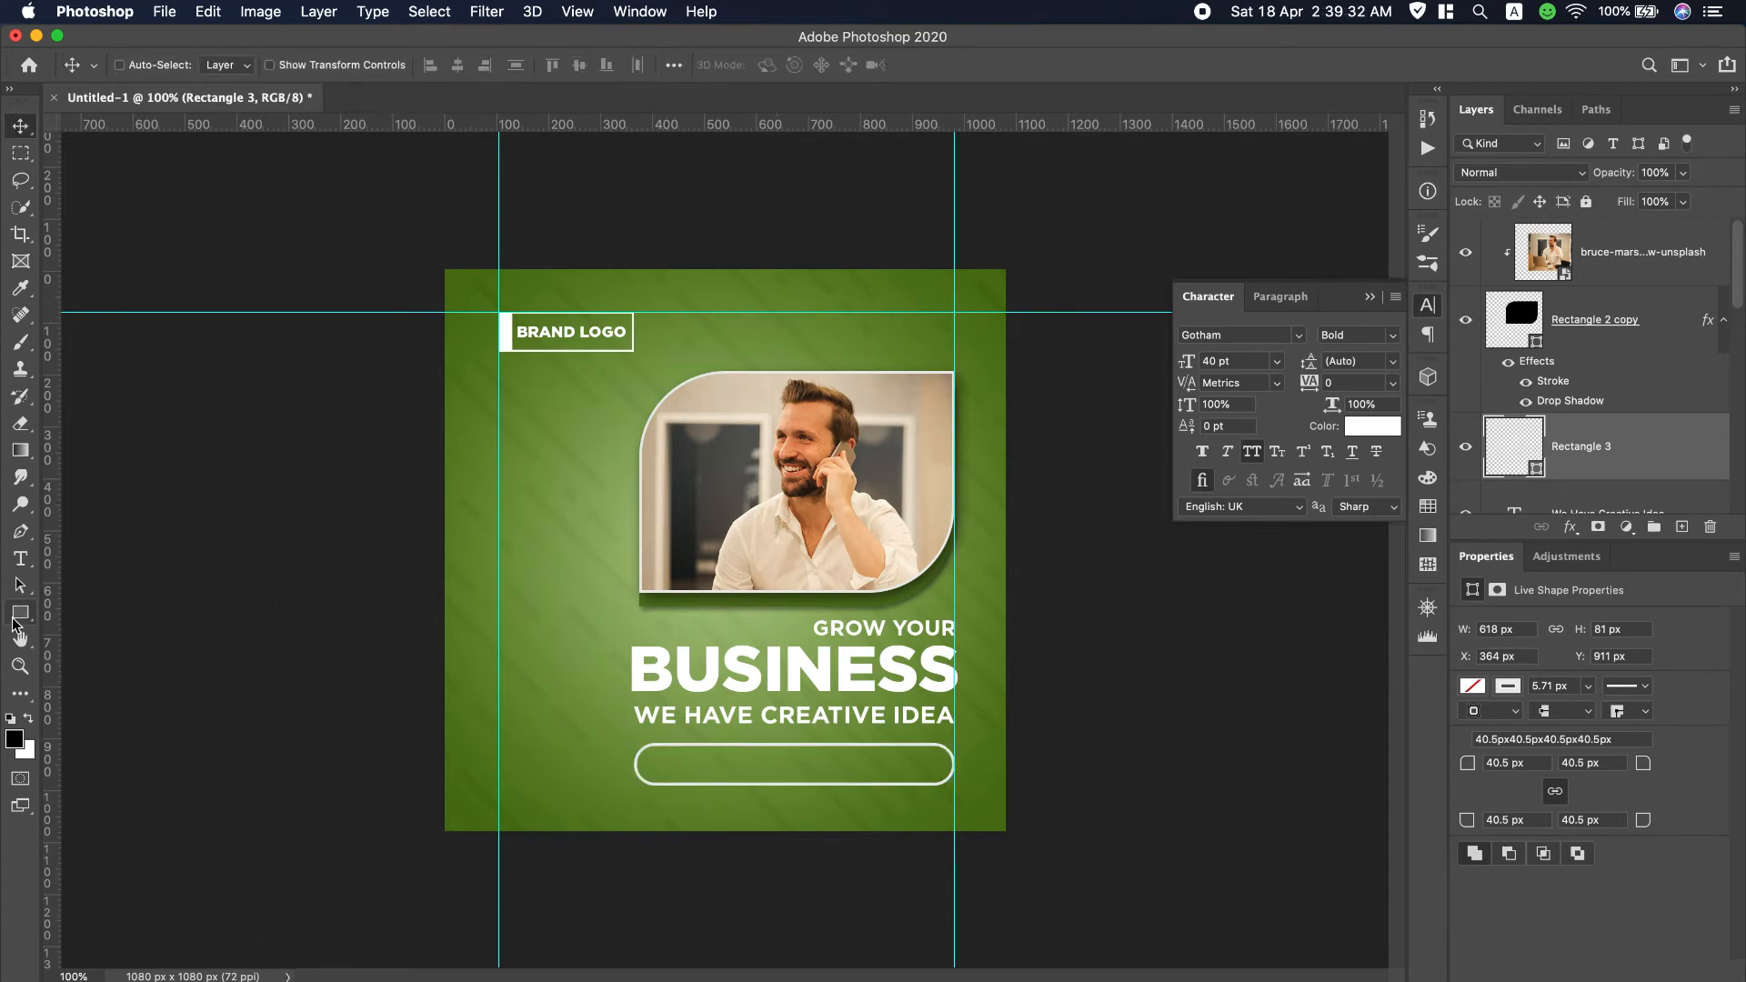
Add a GET START text line and move it inside the outlined bar below WE HAVE CREATIVE IDEA.
left_click(20, 558)
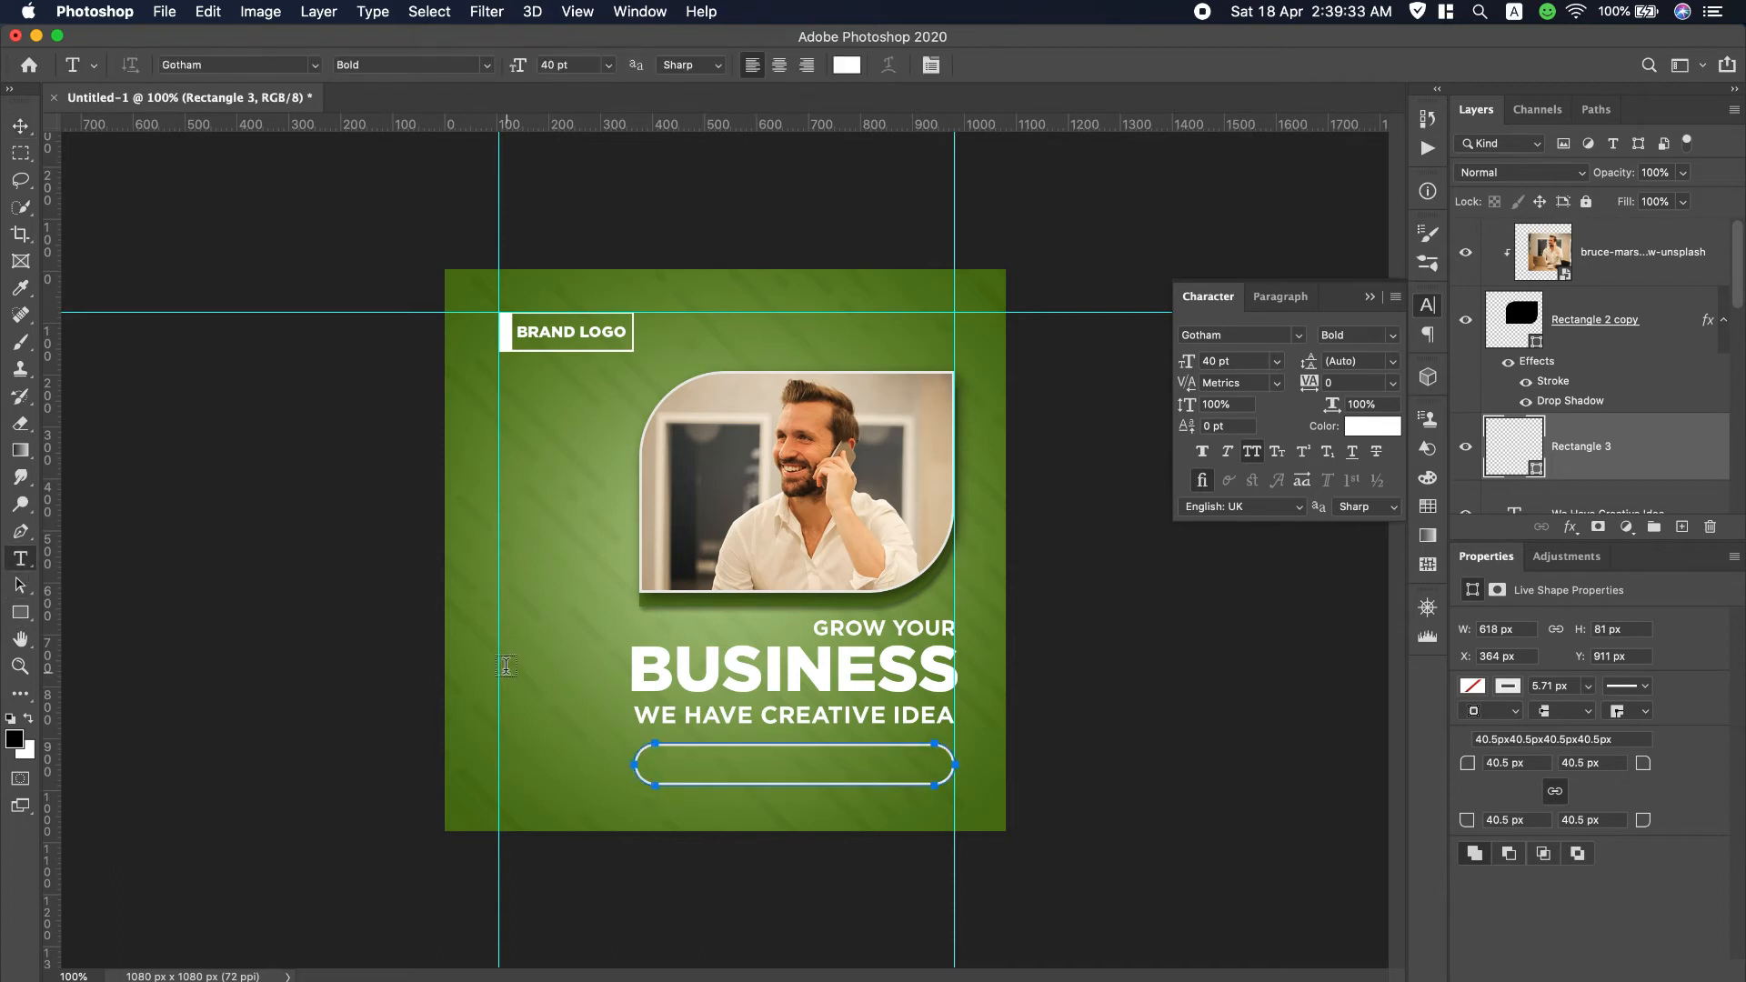
left_click(518, 615)
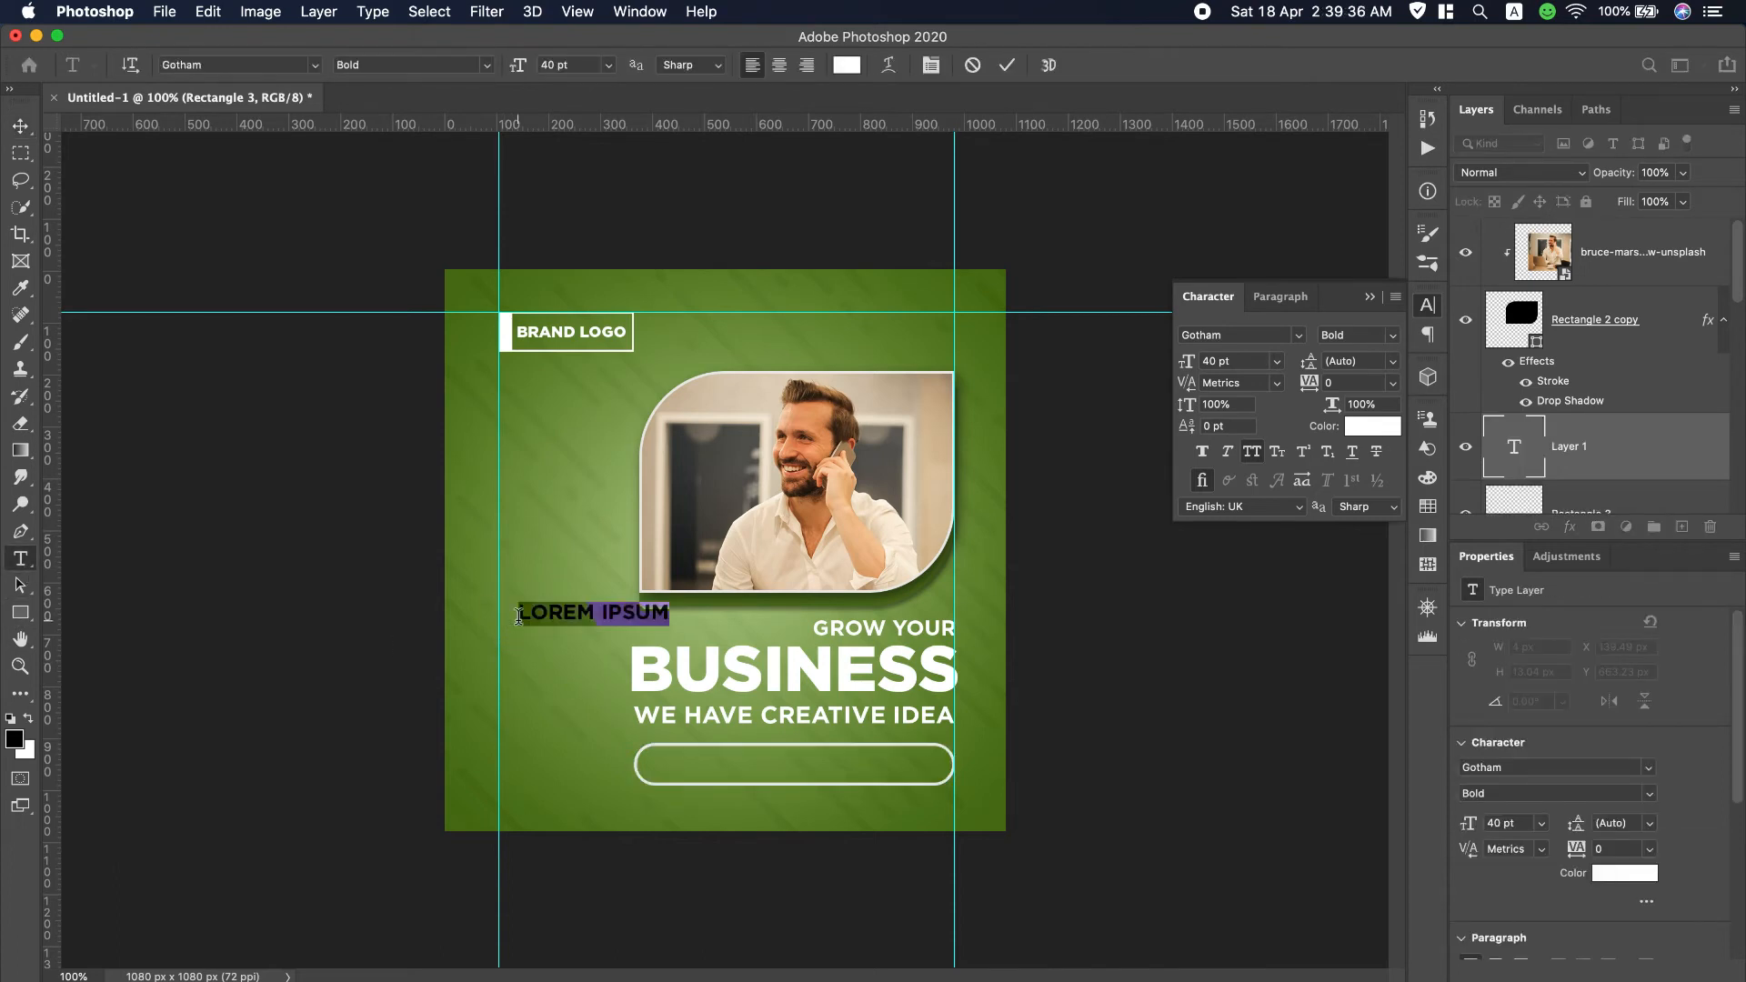
type("GET START")
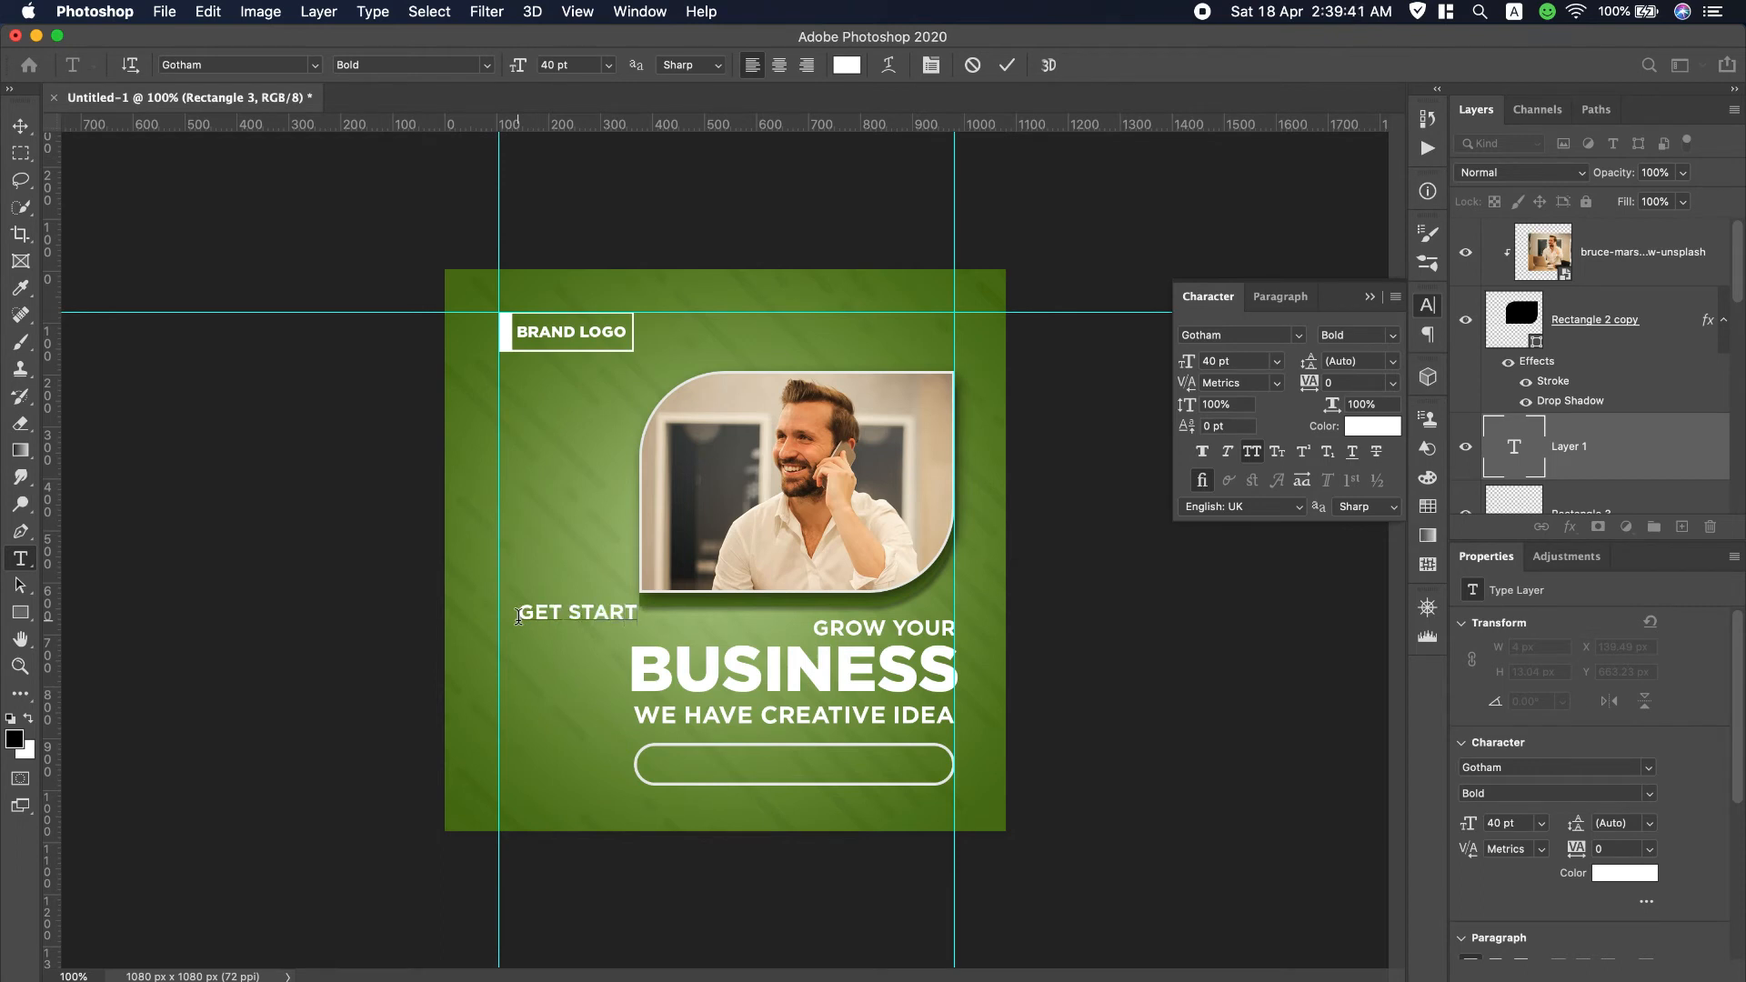
key("super+a")
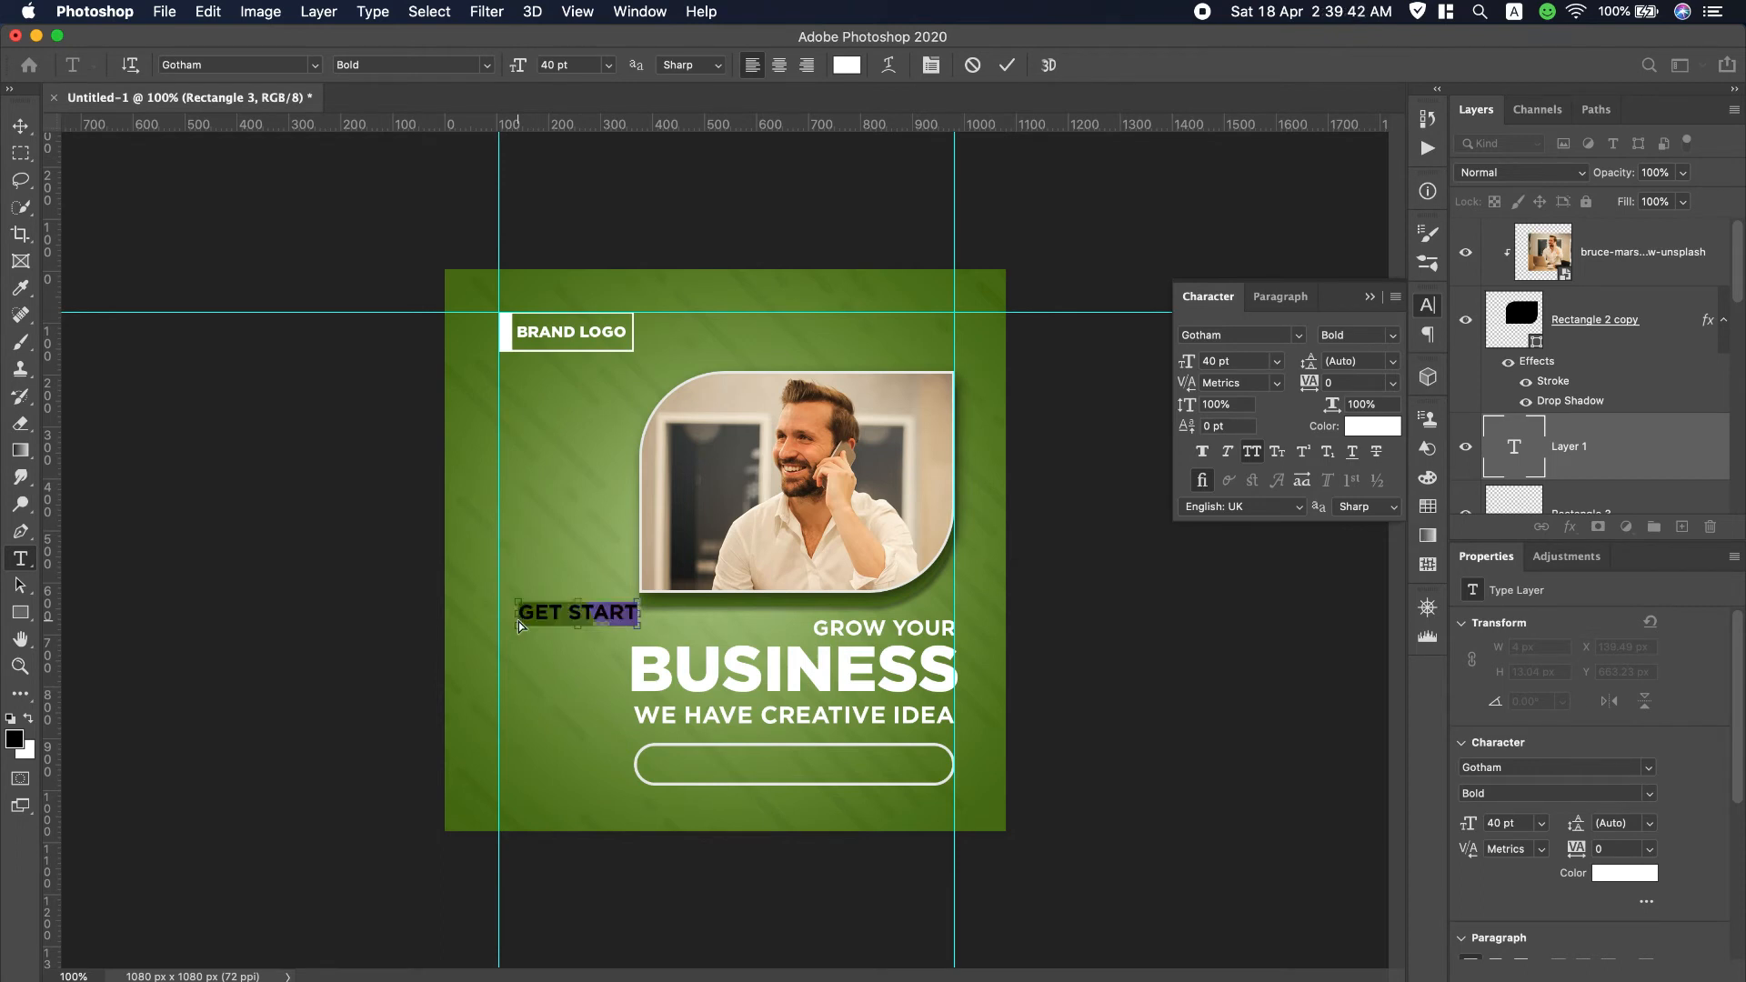
left_click_drag(580, 669, 778, 809)
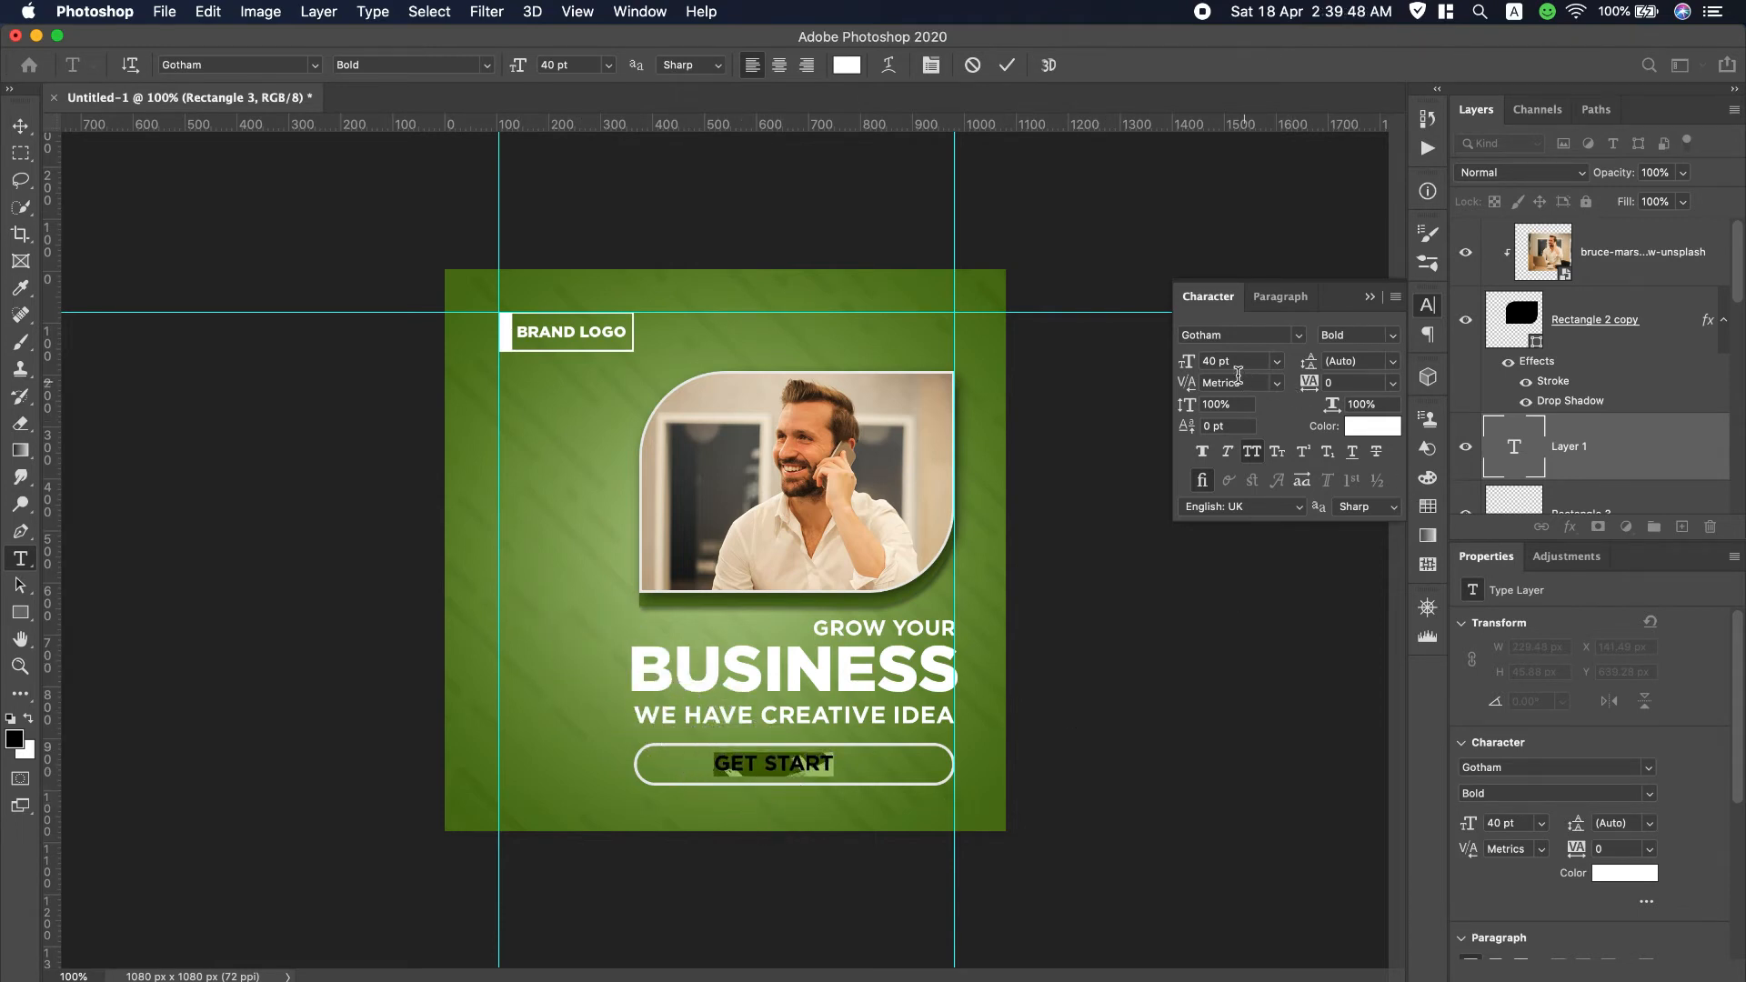
Set the GET START text to 48 pt in the Gotham Black weight.
left_click_drag(1193, 369, 1199, 364)
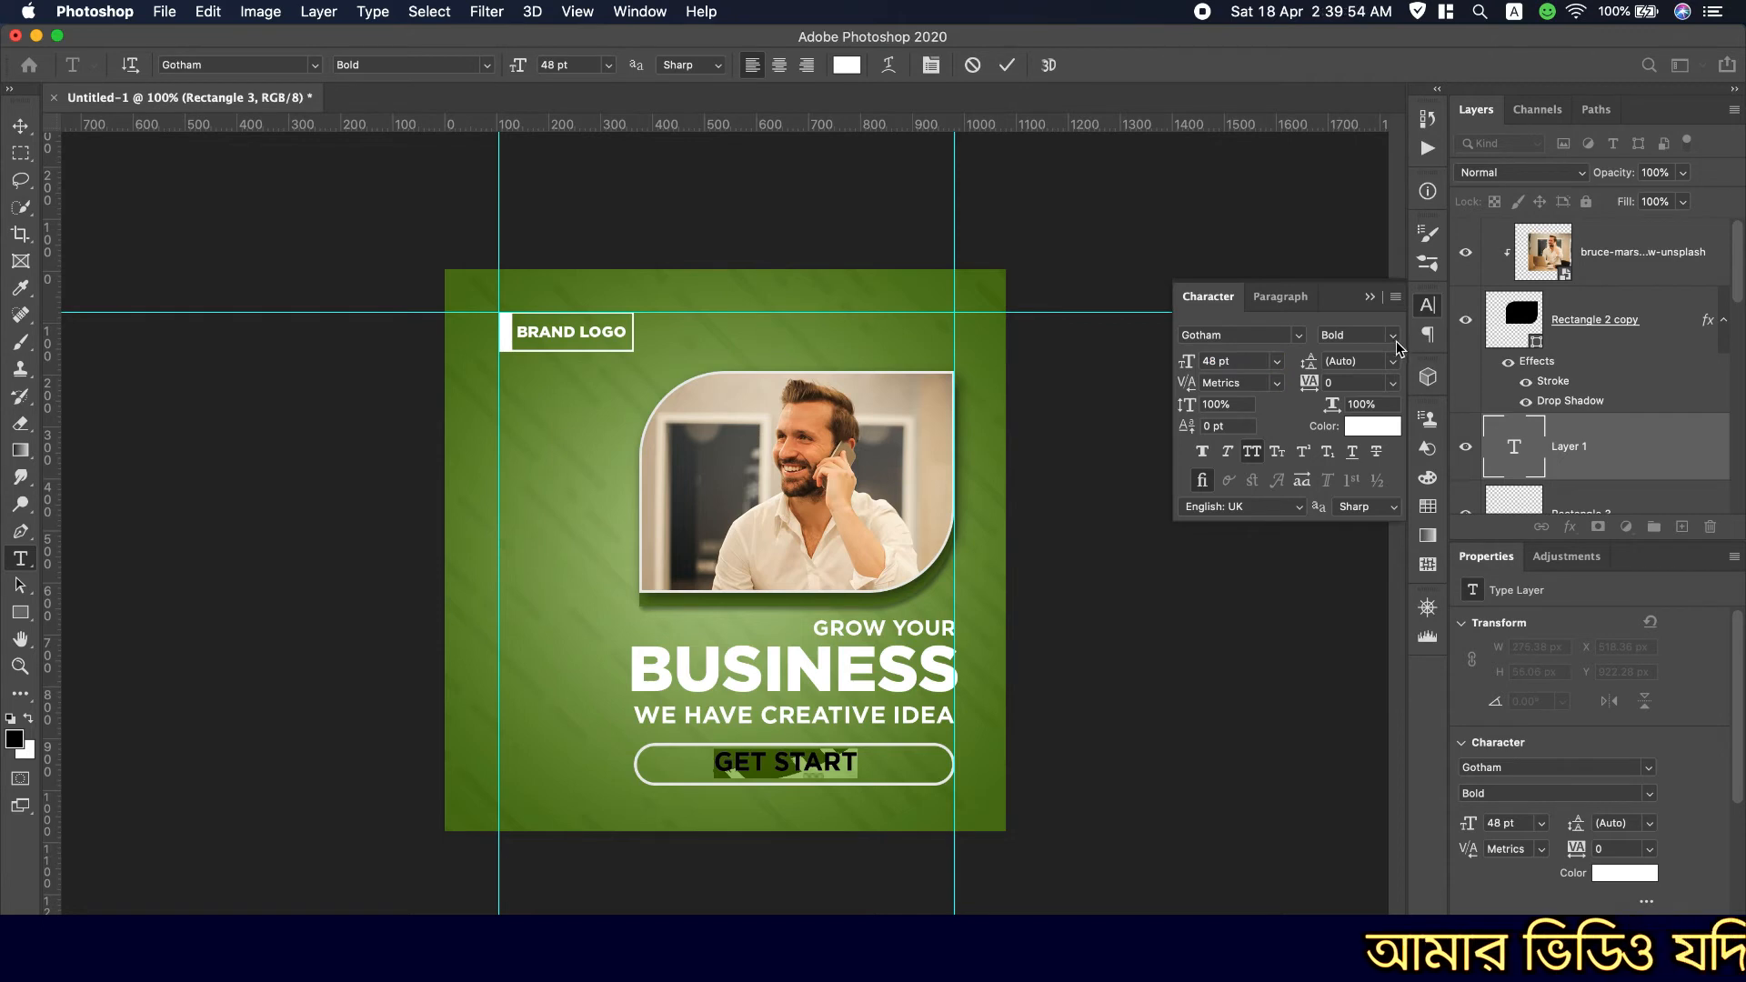
left_click(1393, 336)
left_click(1356, 512)
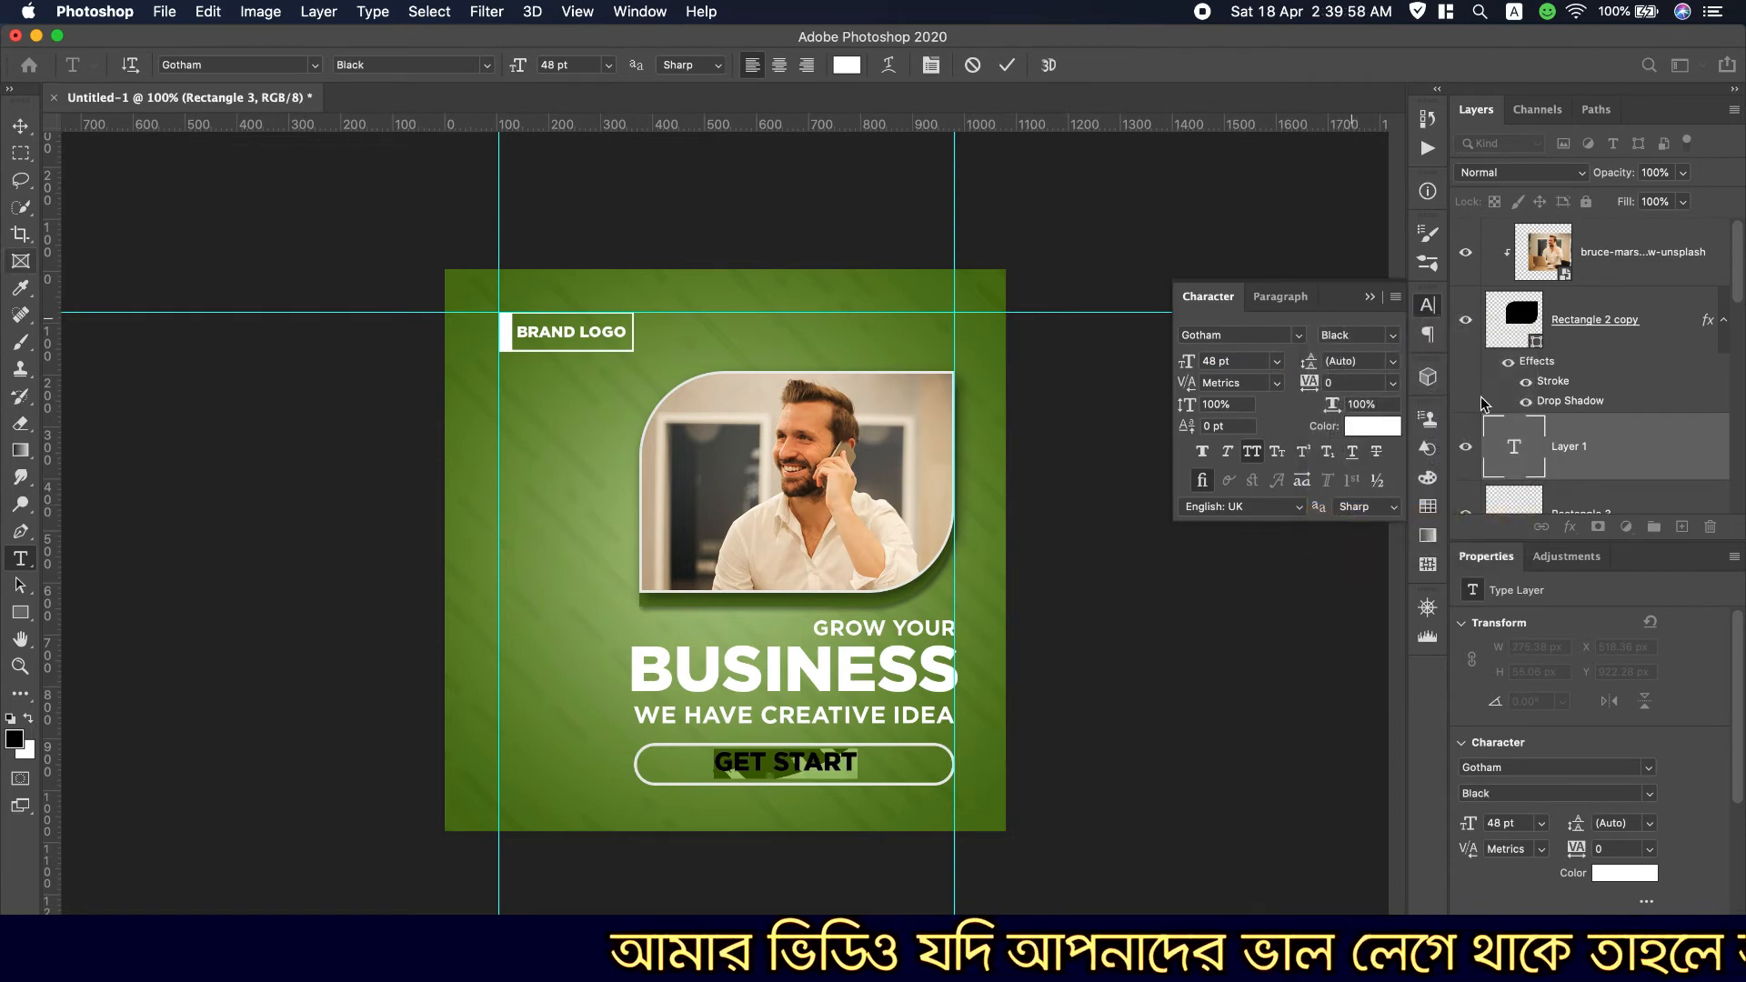
scroll(1656, 457, "down", 2)
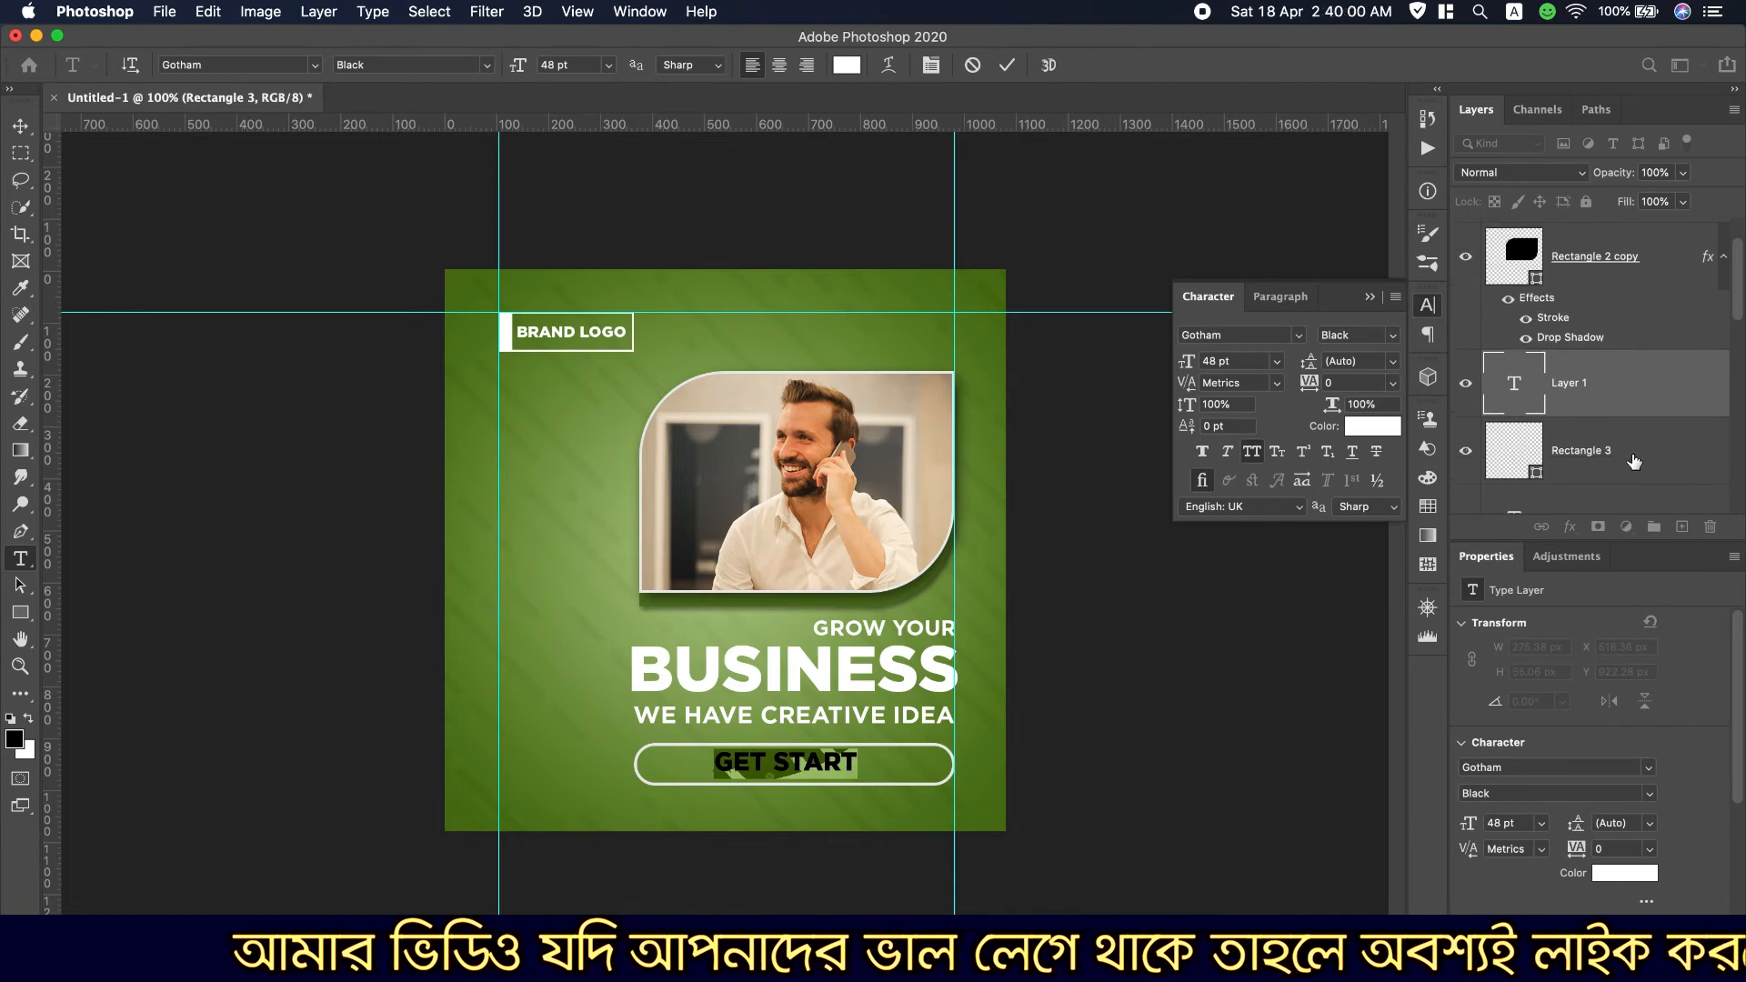
key("Escape")
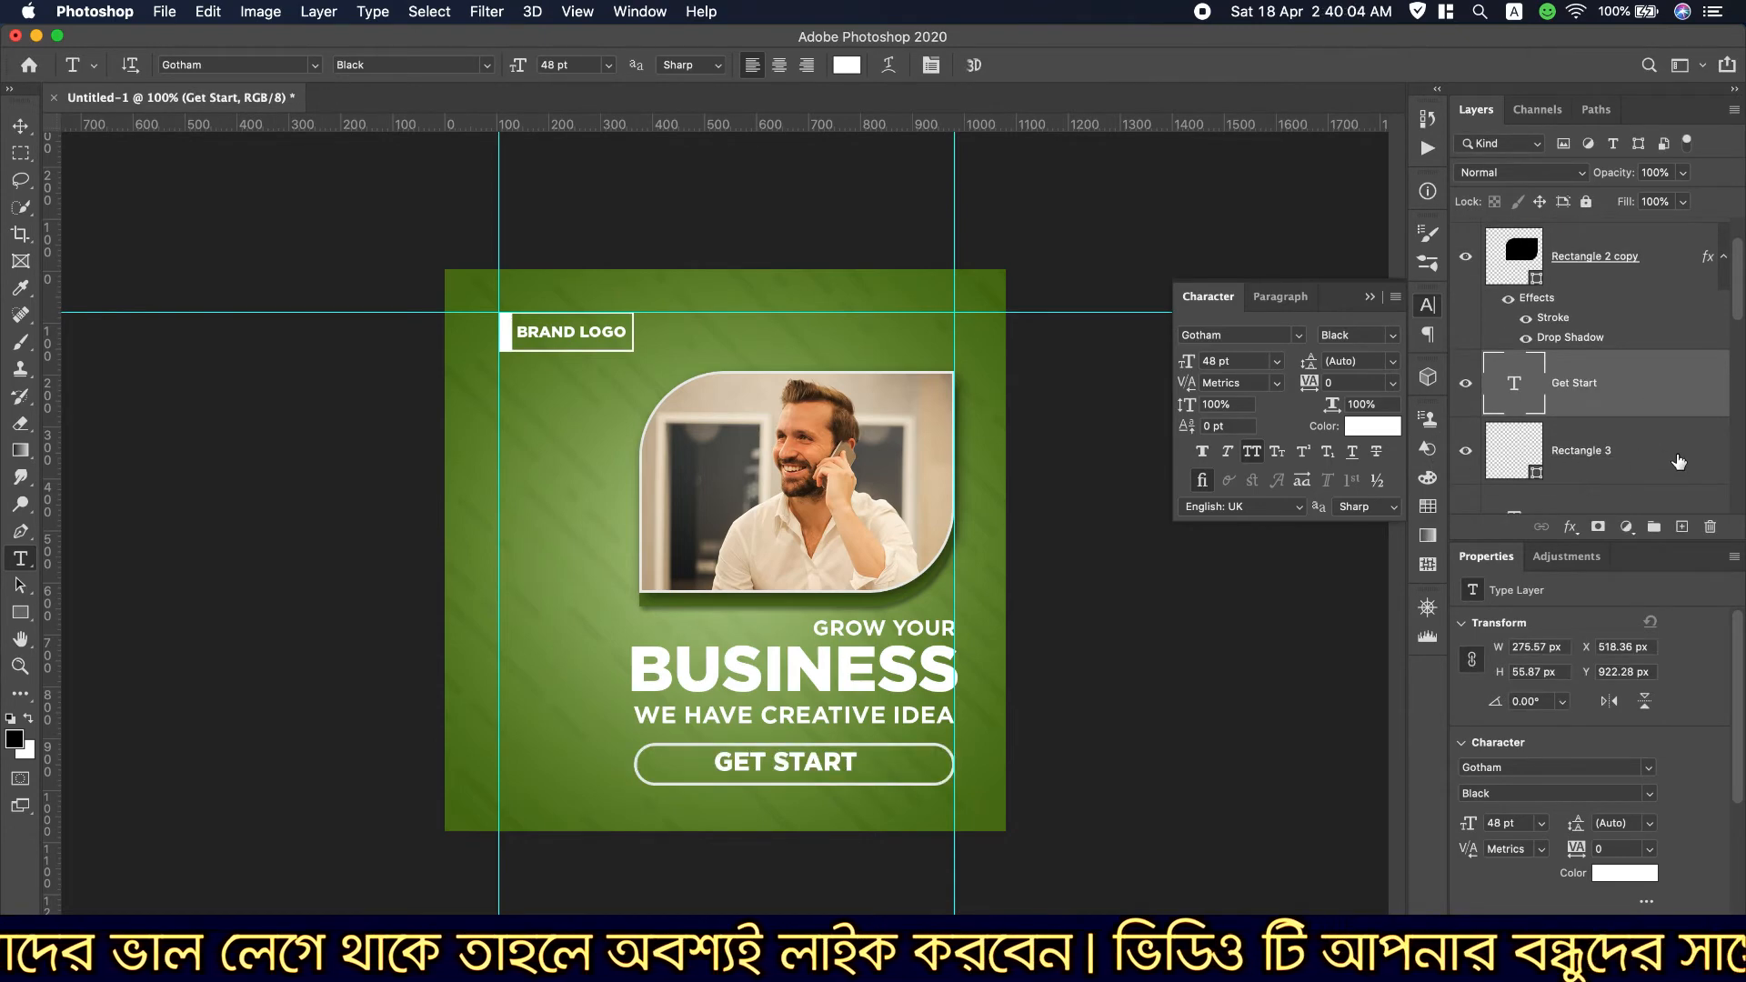
Center the GET START text horizontally and vertically in the outlined bar.
left_click(1678, 462)
left_click(33, 131)
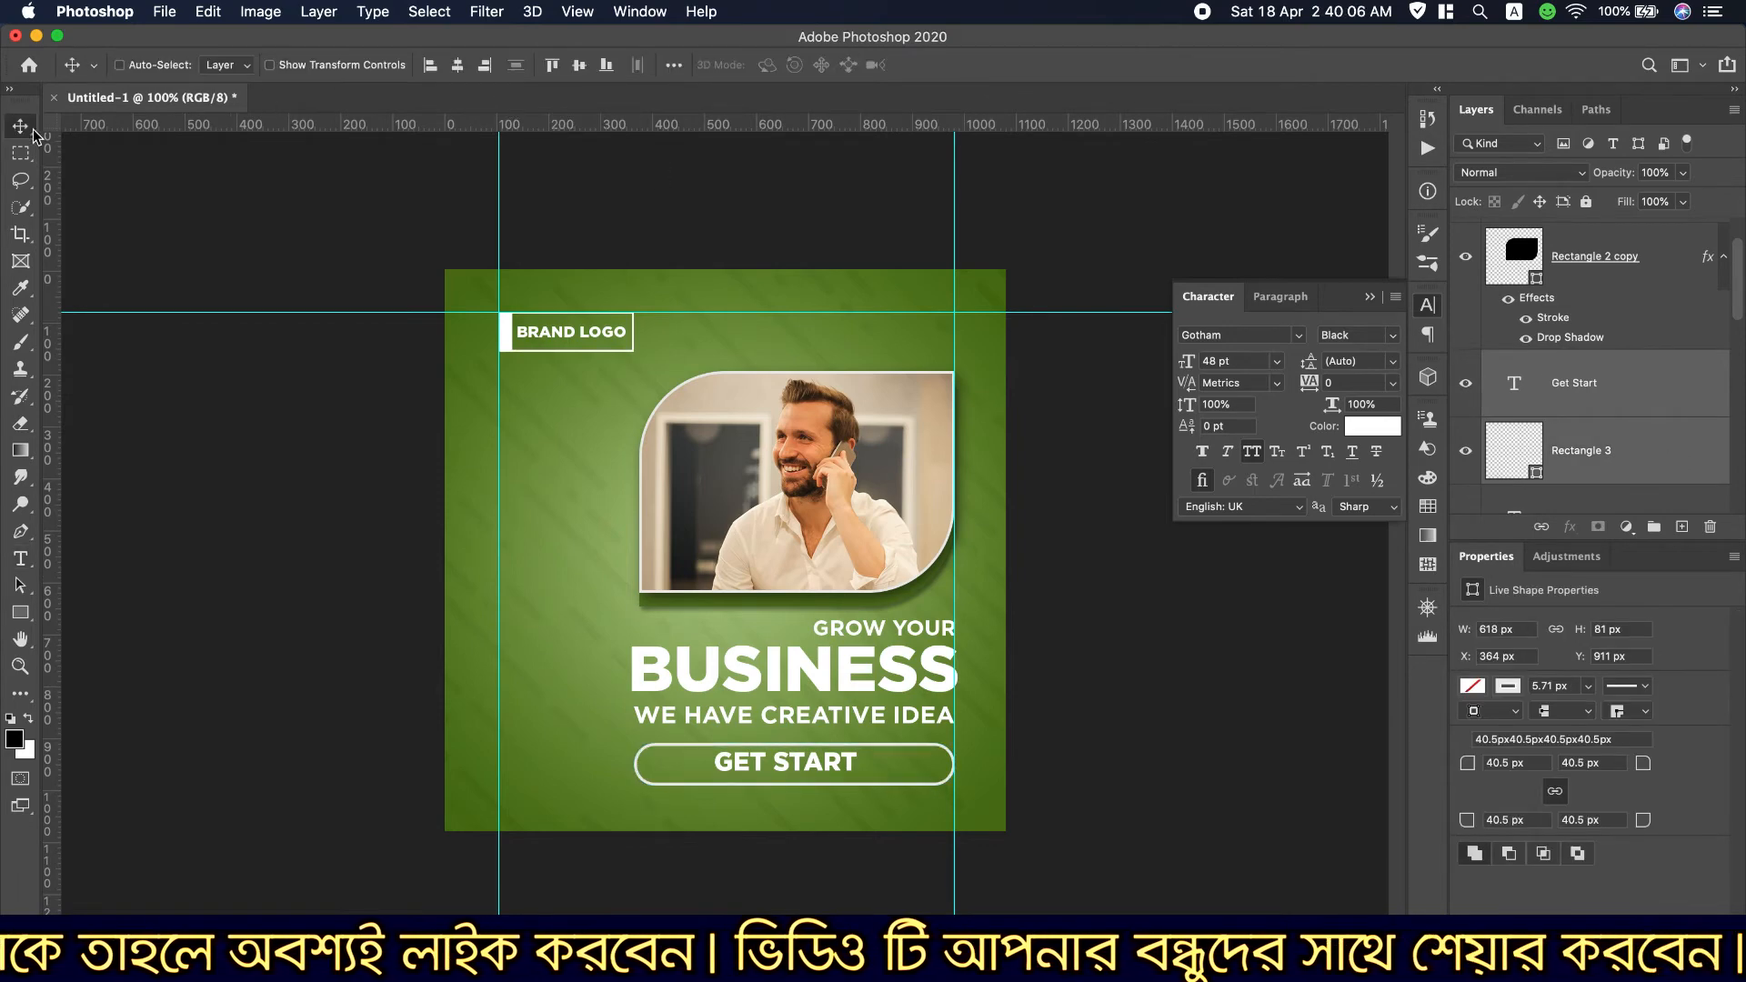
left_click(459, 68)
left_click(581, 69)
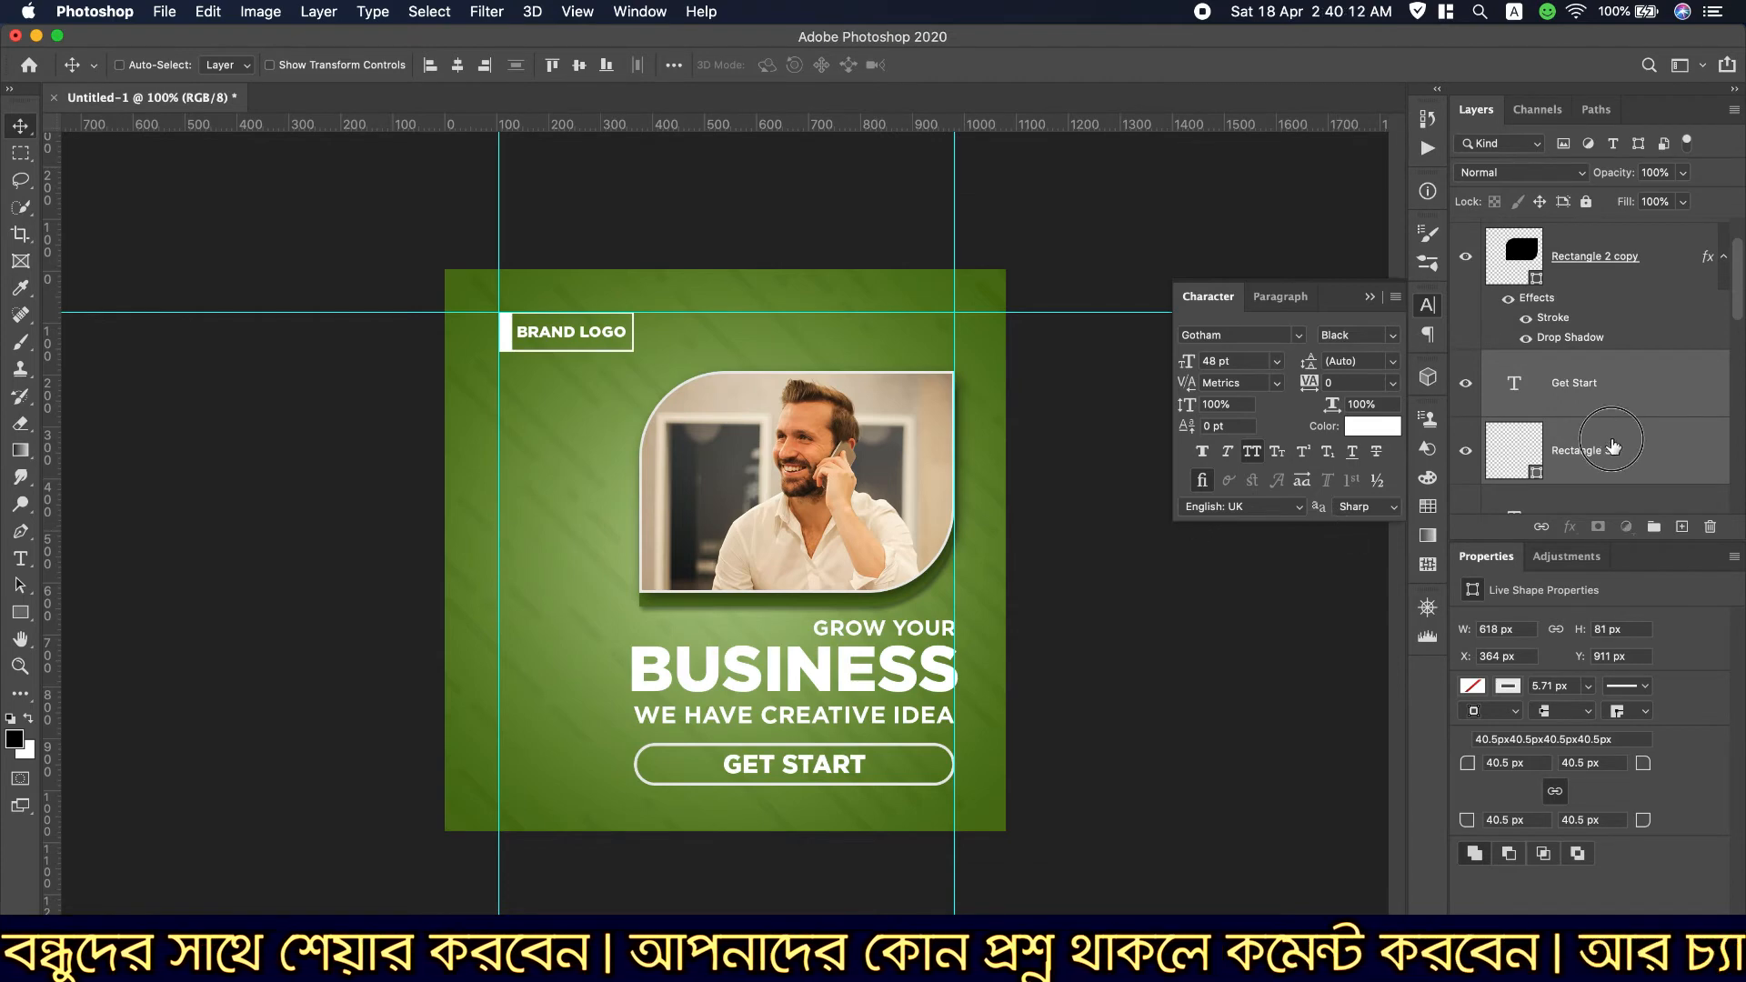
Resize the outlined bar to about 382 × 80 px, keeping its end at the right guide and raising it slightly.
left_click(1606, 451)
key("ctrl+t")
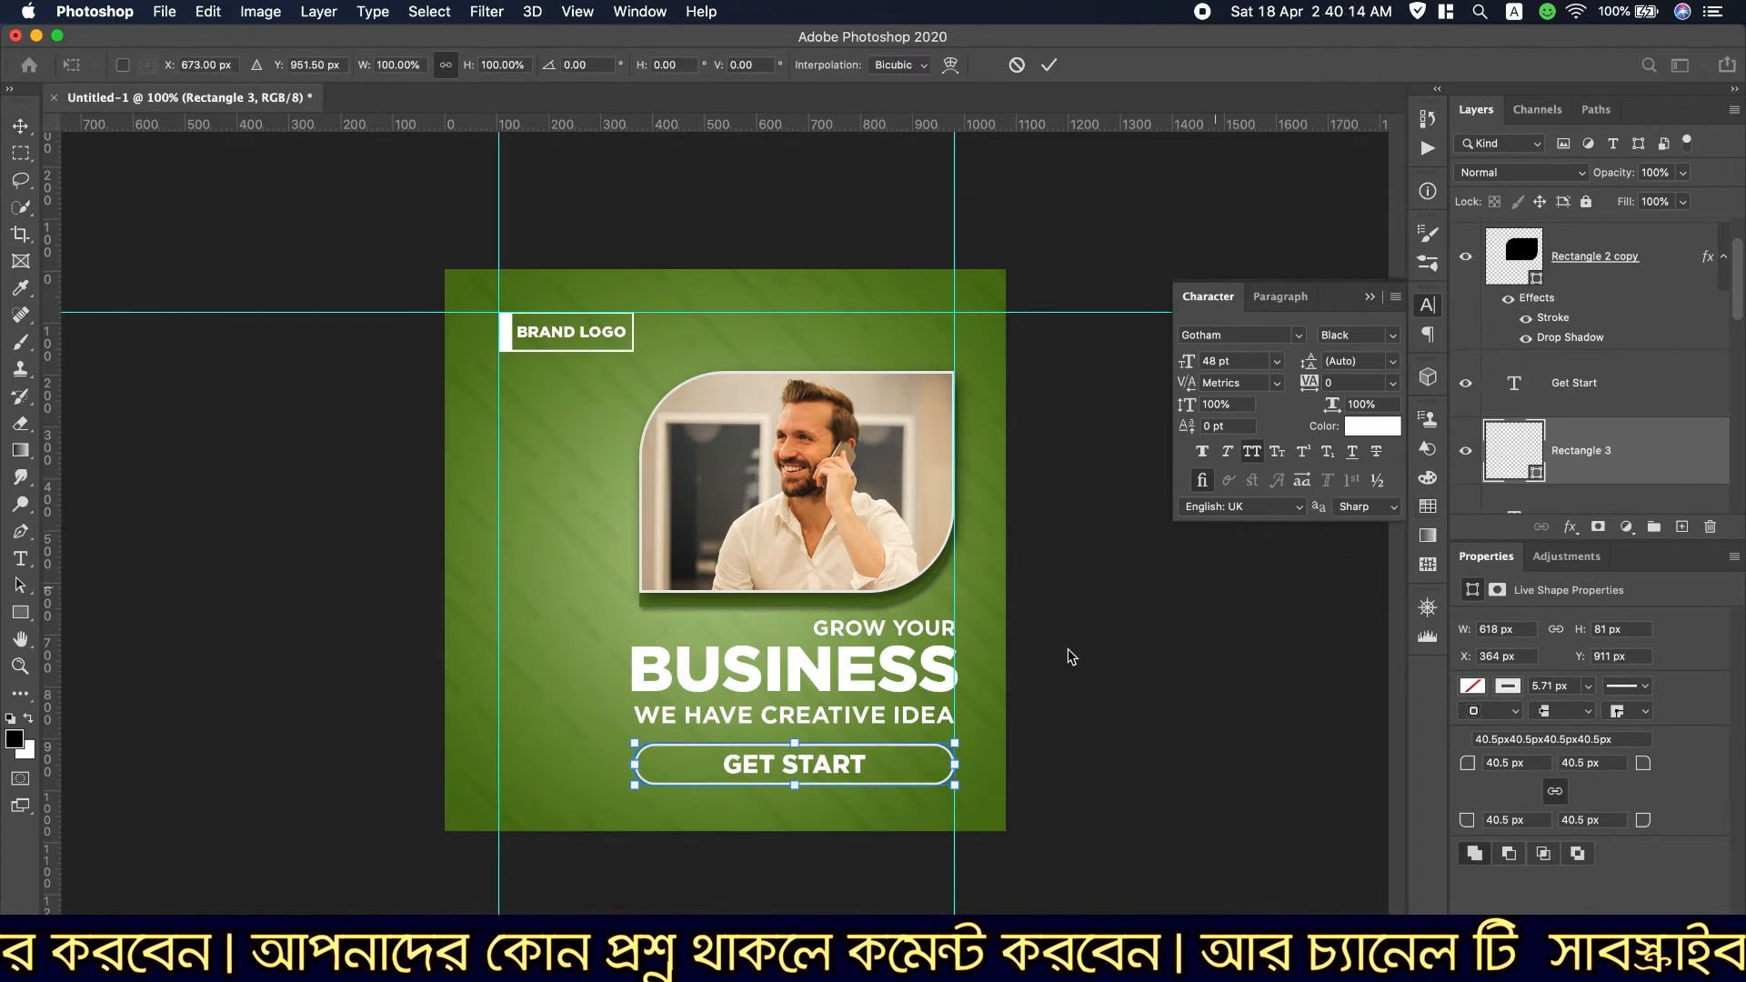
left_click_drag(640, 764, 732, 771)
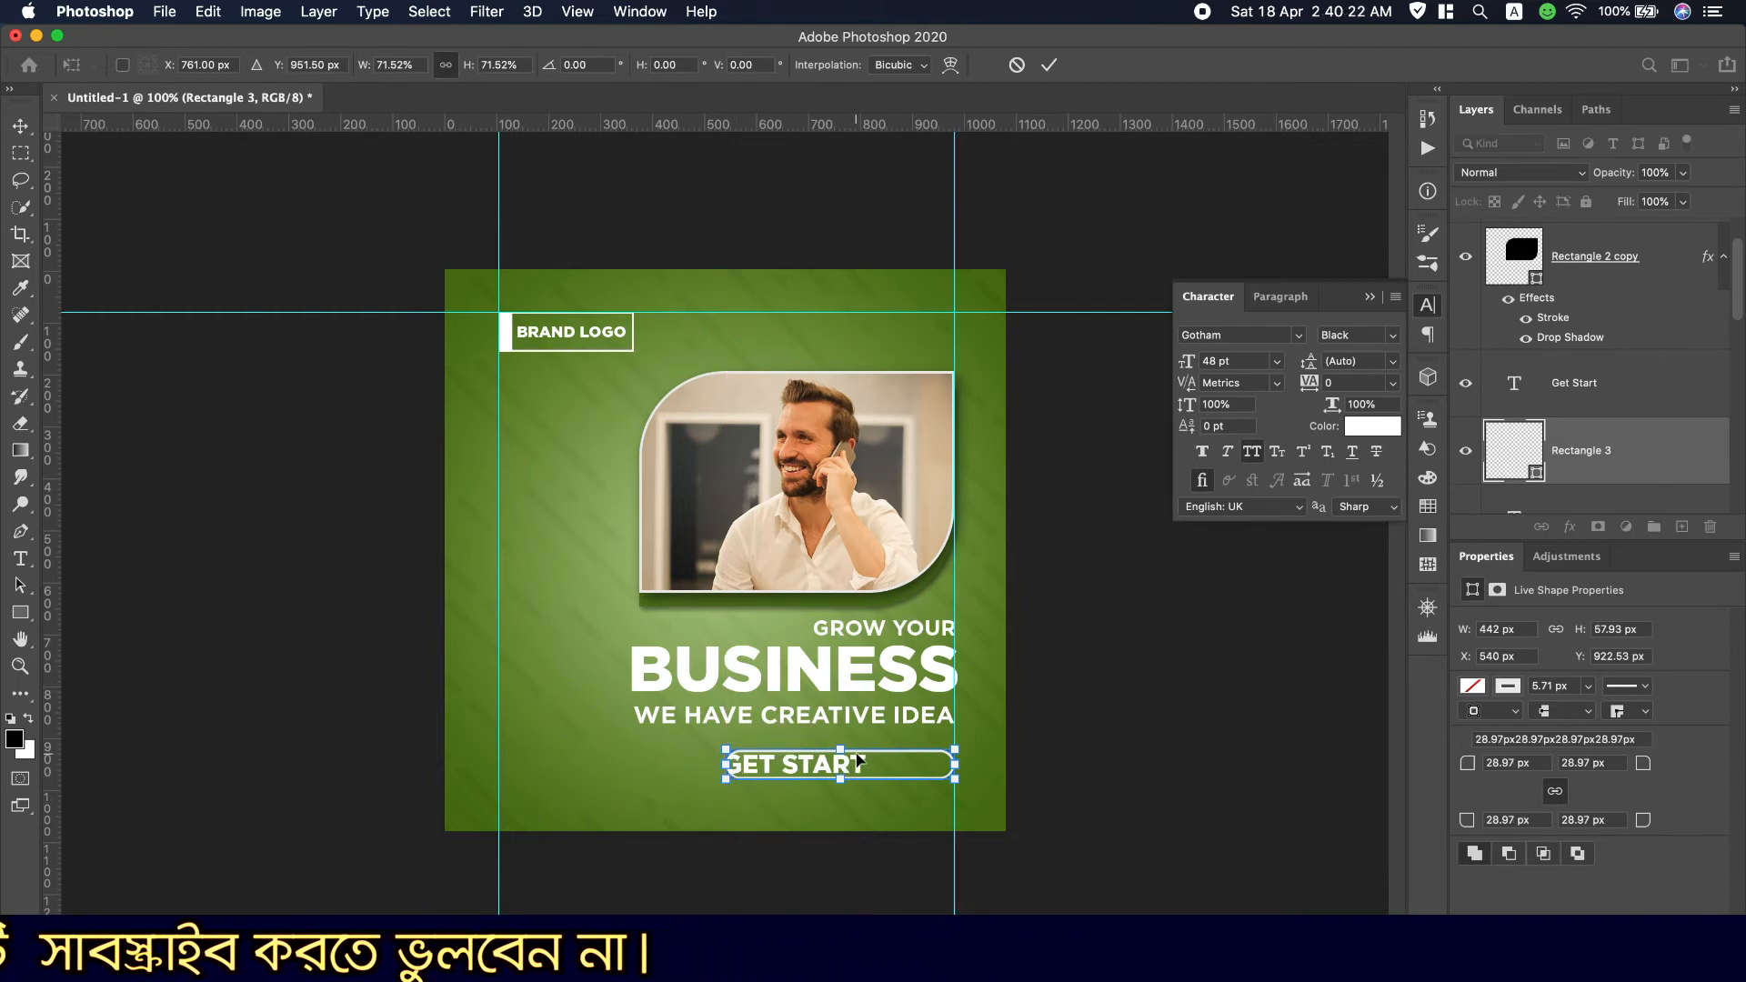
mouse_move(844, 746)
left_mouse_down()
mouse_move(850, 730)
mouse_move(834, 746)
left_mouse_up()
left_click_drag(725, 759, 759, 759)
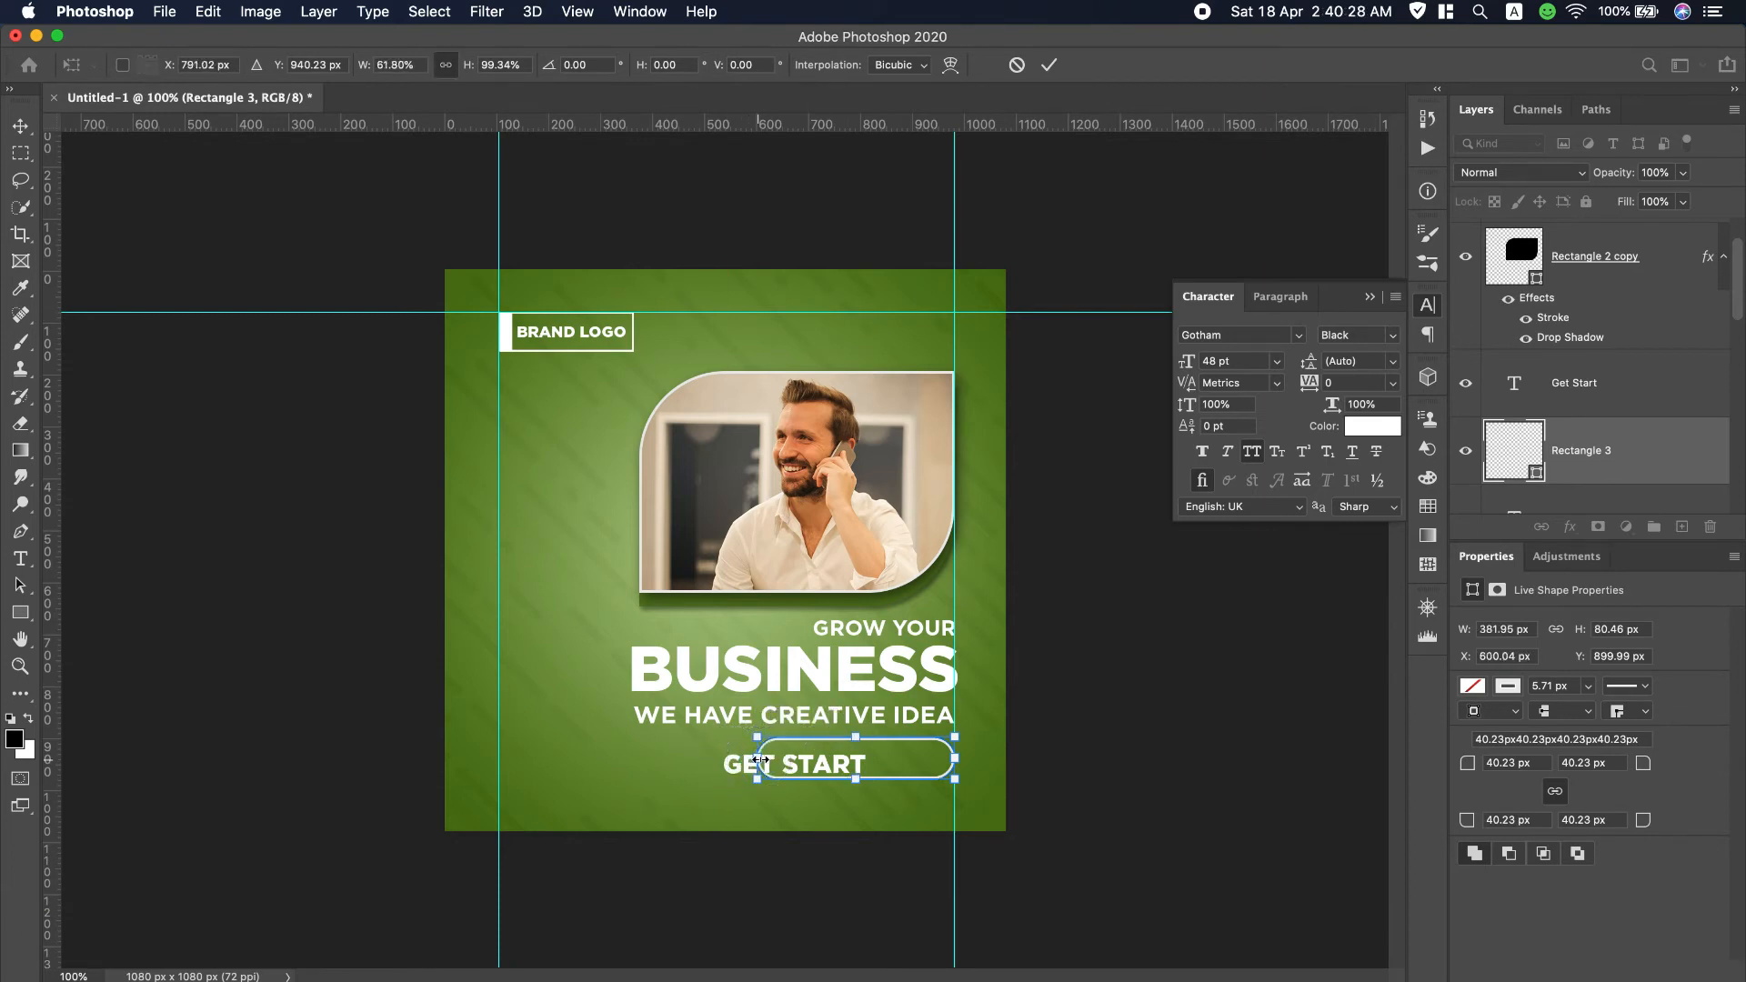
Reduce the GET START text size to 37 pt.
left_click(1515, 385)
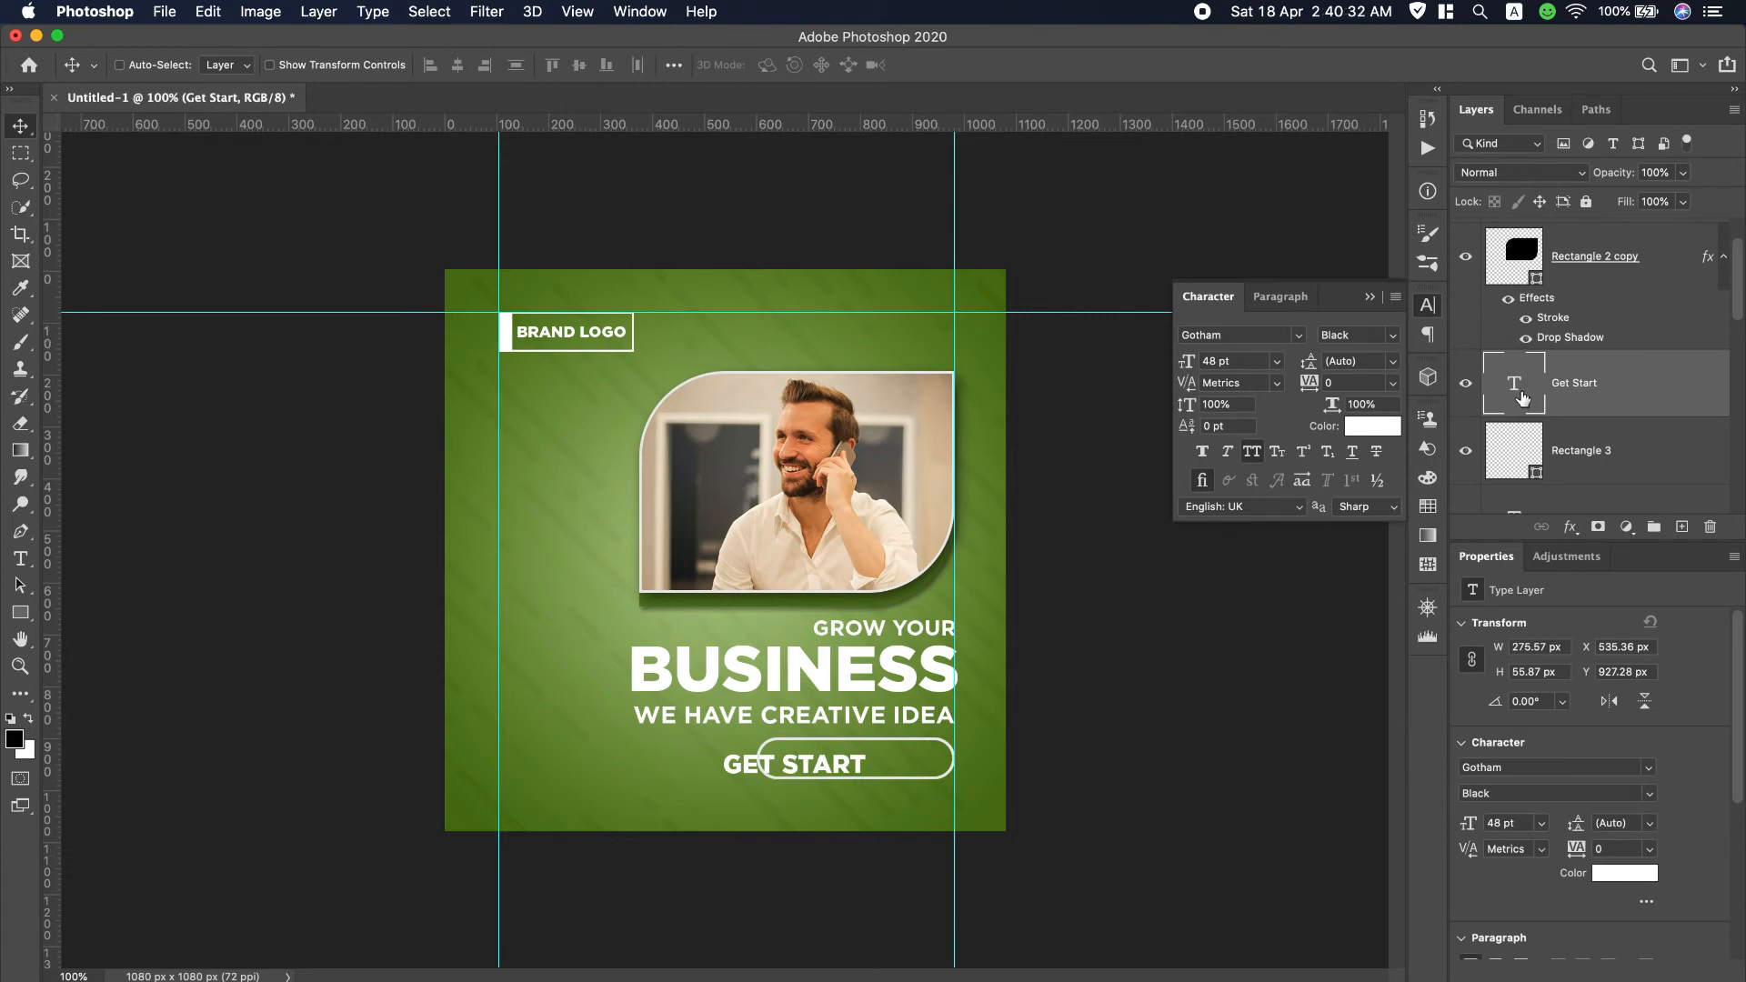
double_click(1523, 398)
left_click_drag(1183, 360, 1175, 361)
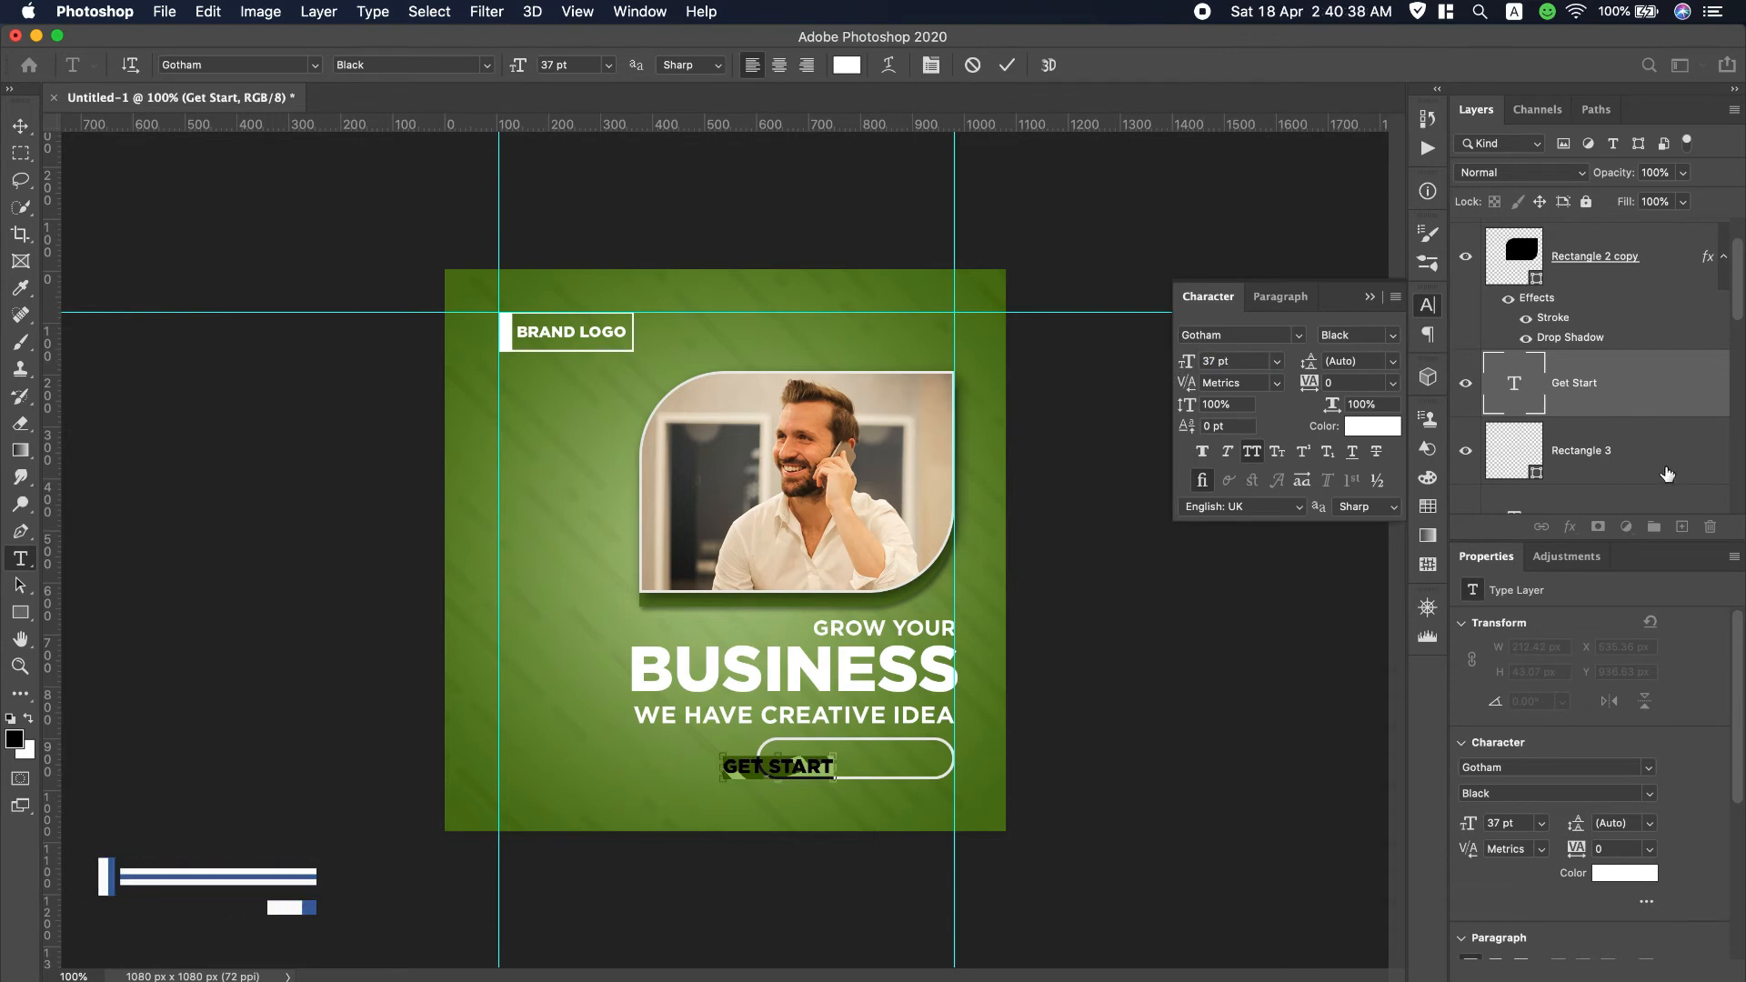
key("super+Return")
key("v")
Center GET START horizontally and vertically in its outlined bar and move both so the bar ends at the right guide.
left_click(1667, 472, "shift")
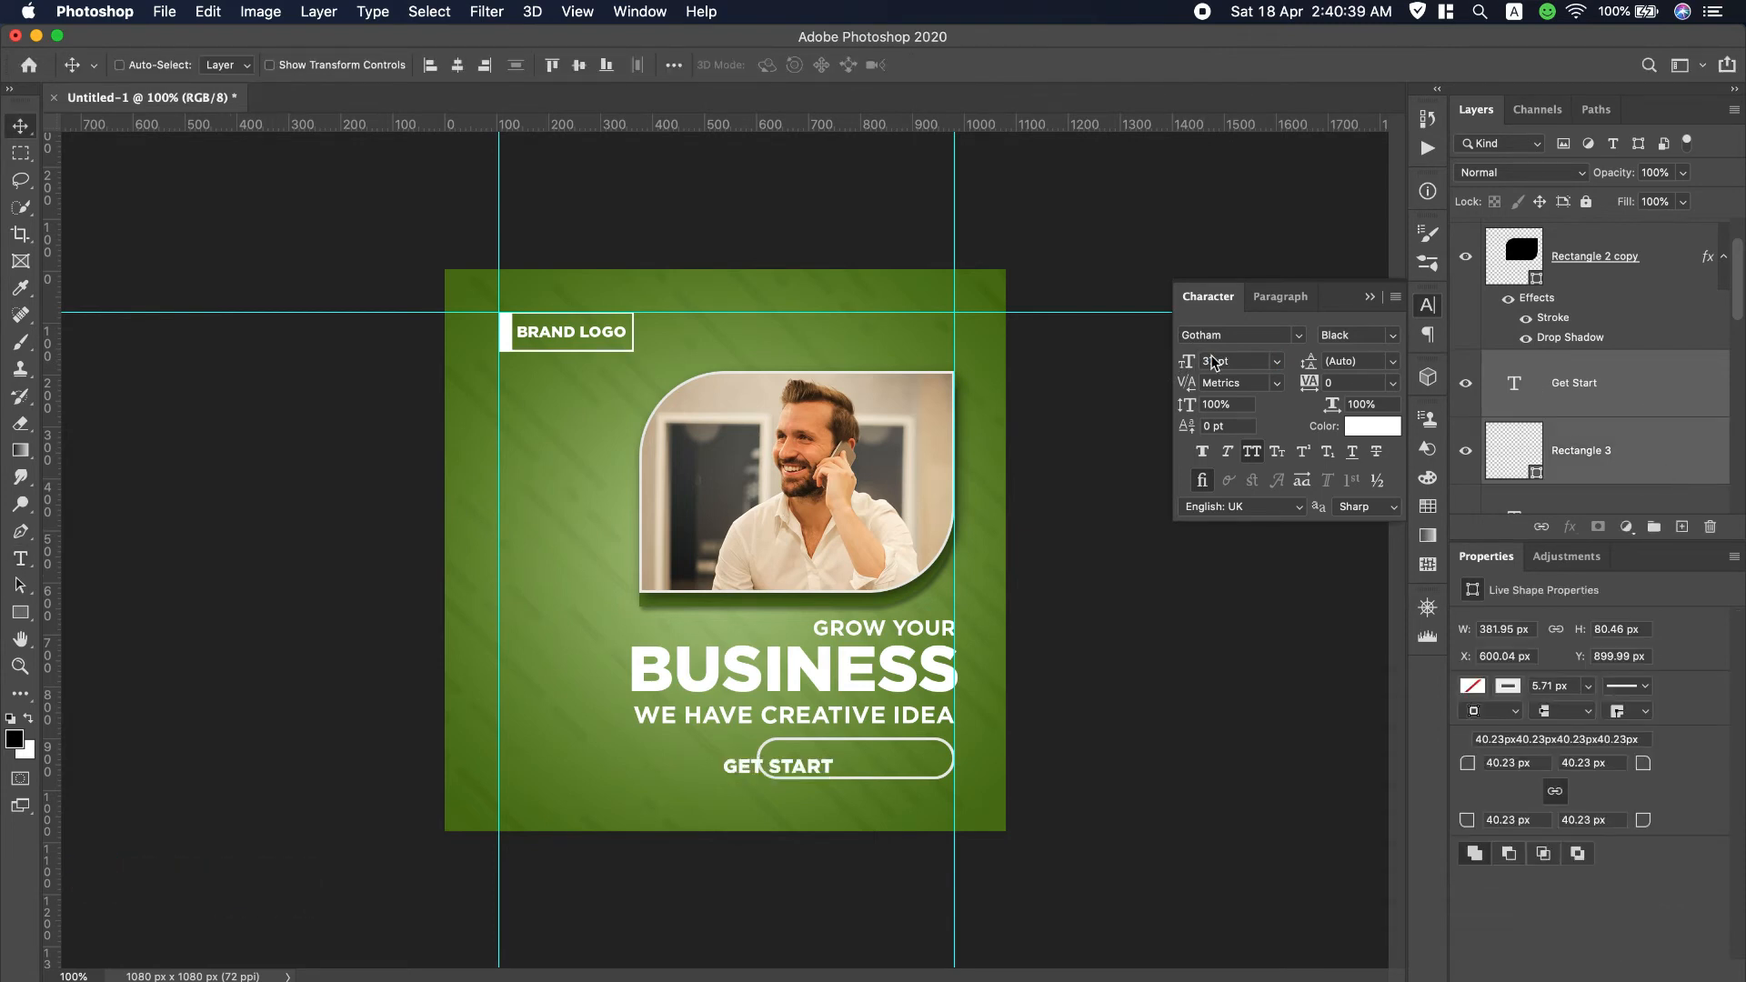
left_click(458, 65)
left_click(579, 66)
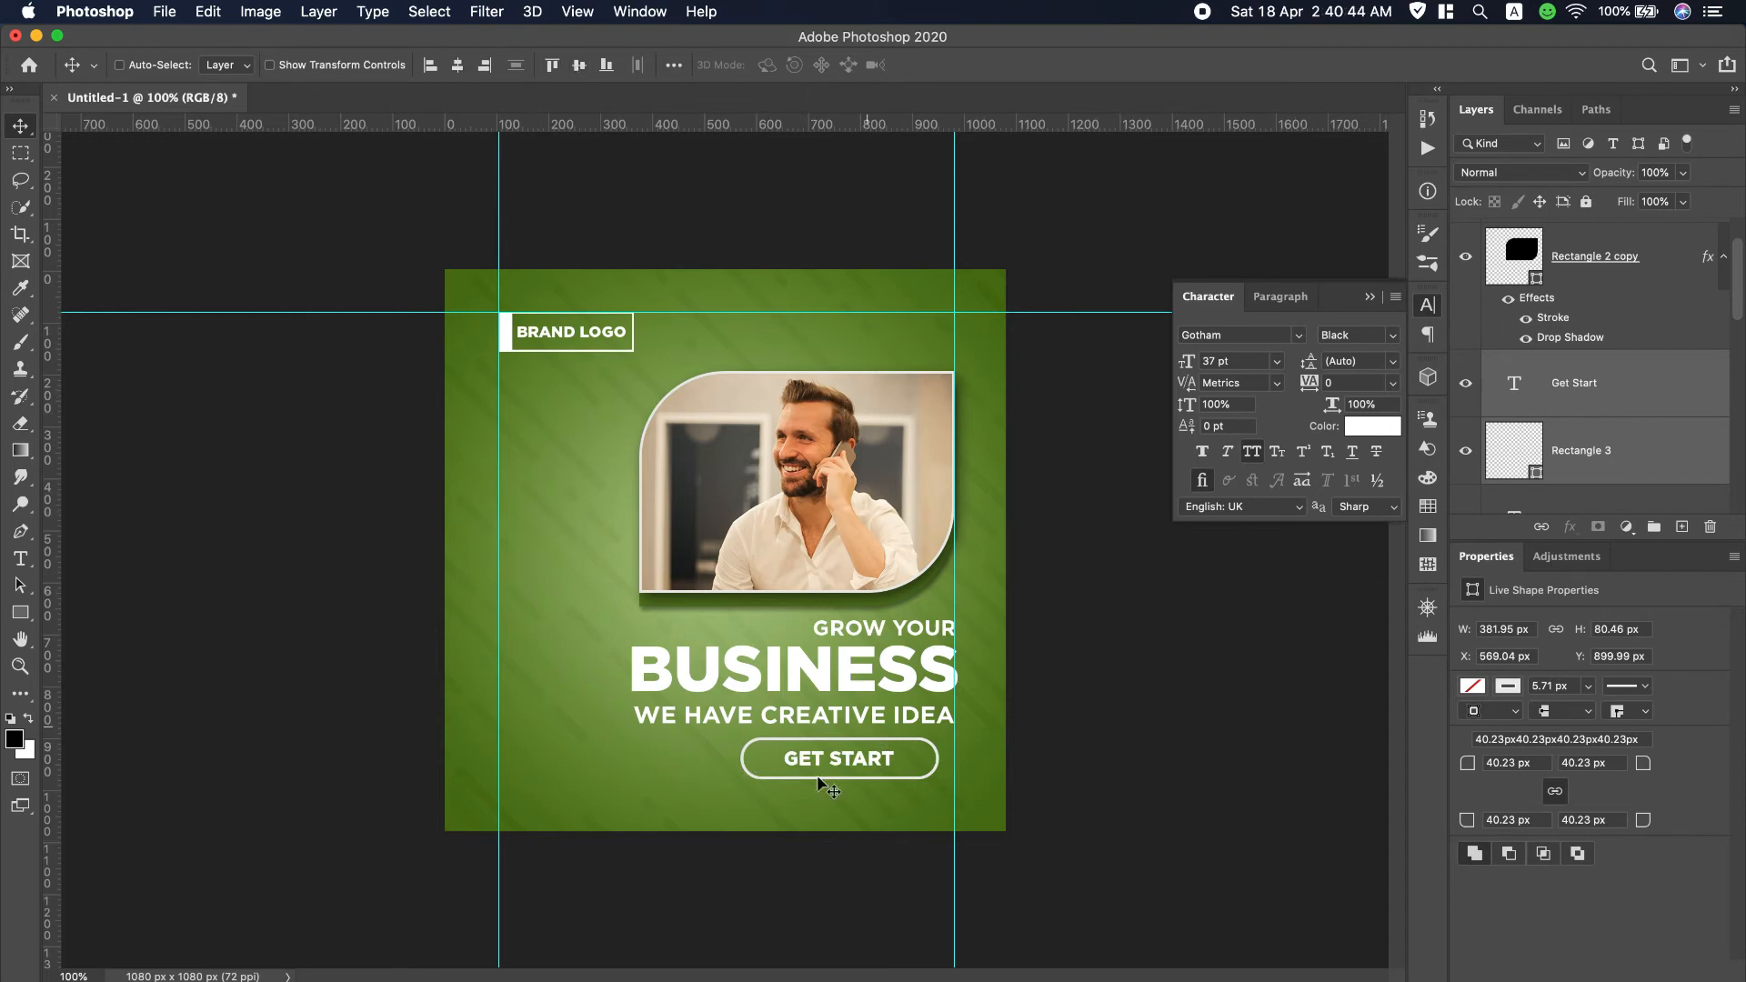
left_click_drag(842, 739, 857, 739)
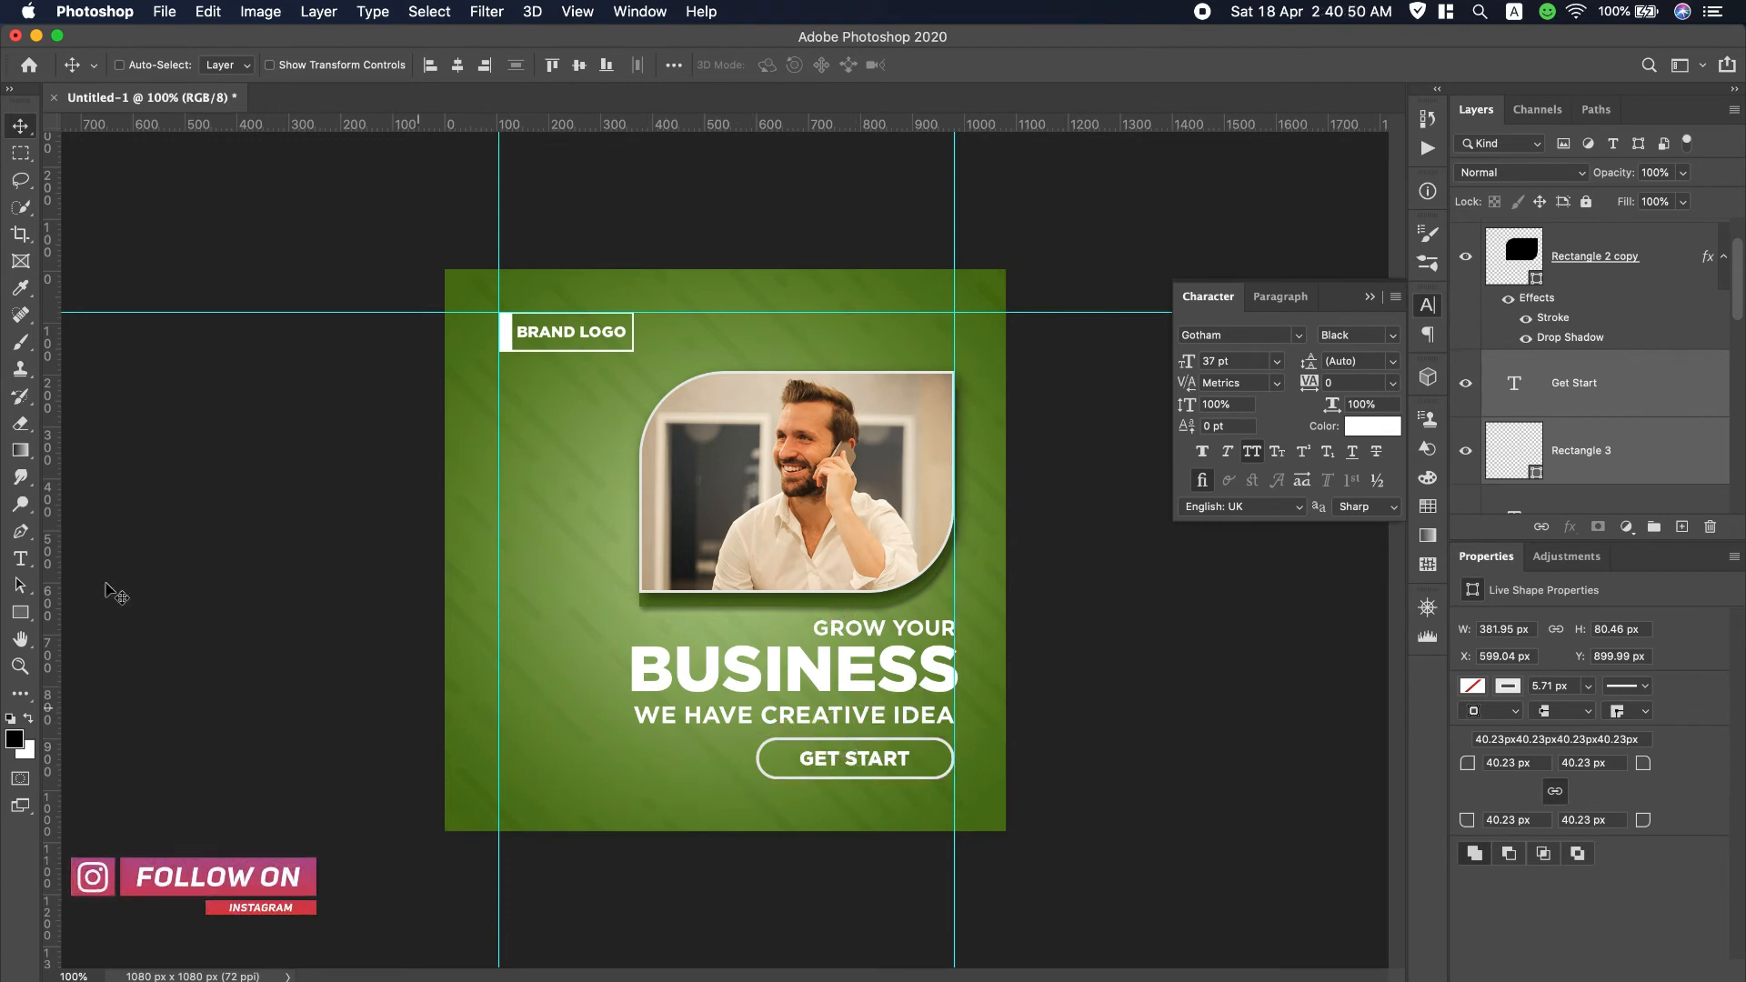
left_click(20, 559)
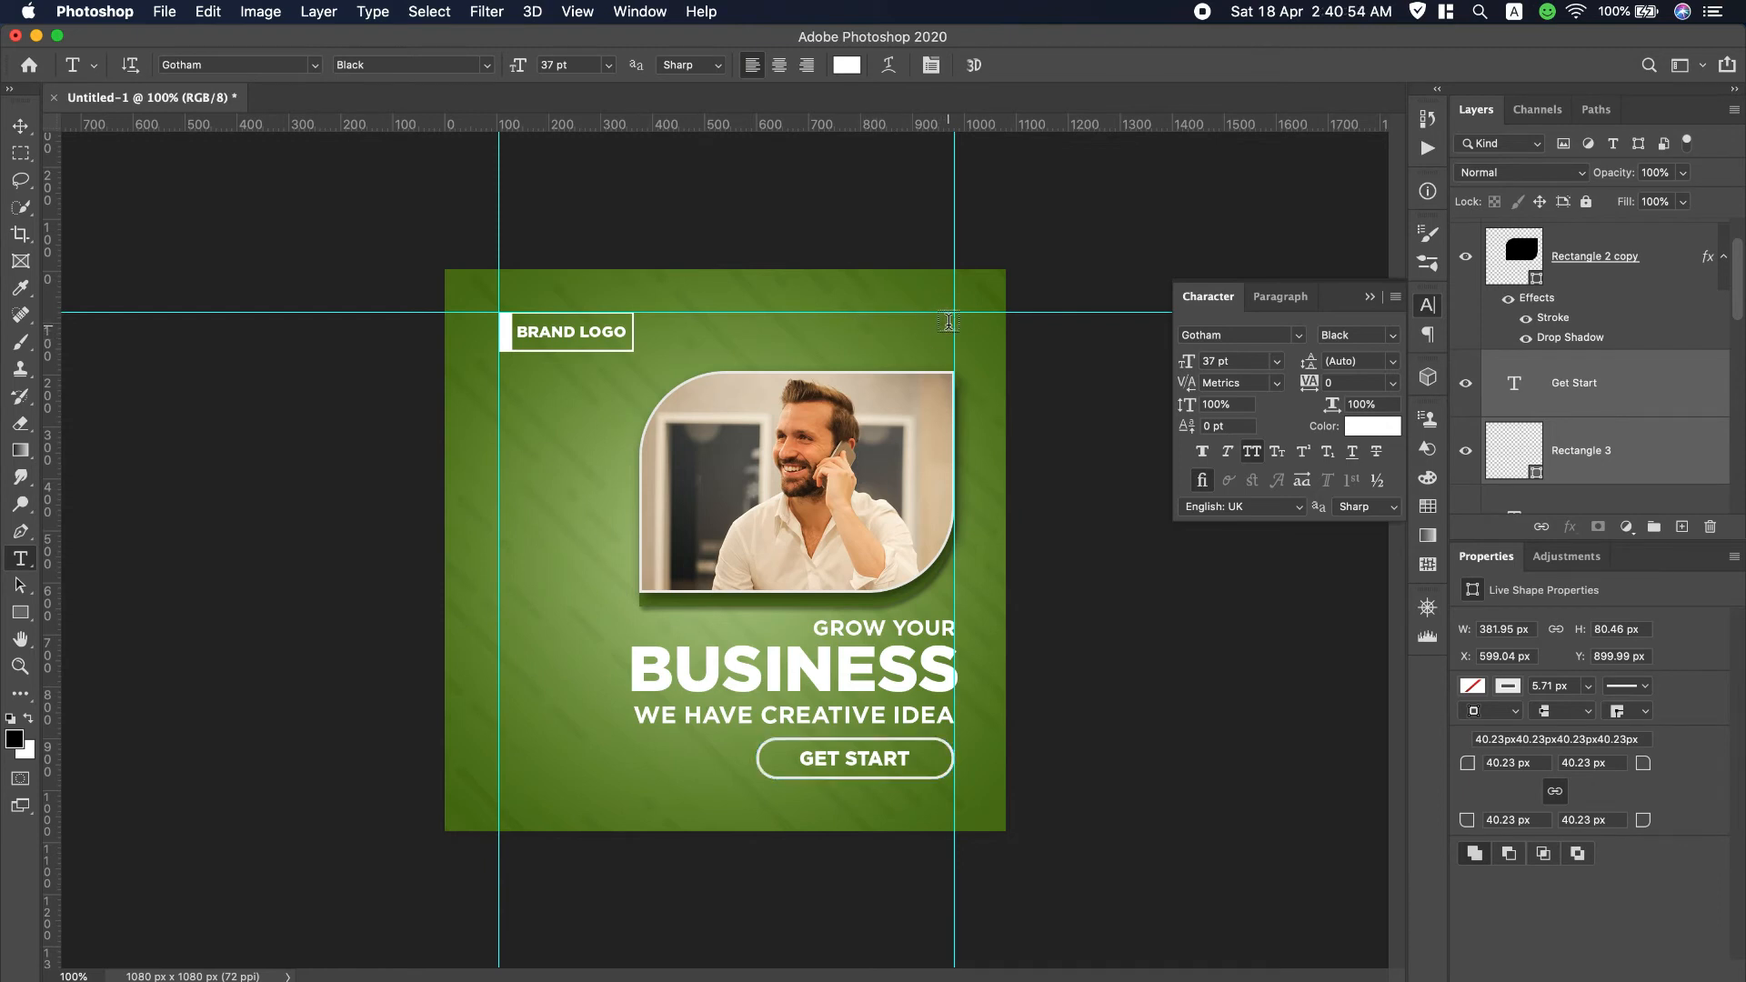
left_click(948, 322)
left_click_drag(1006, 373, 764, 386)
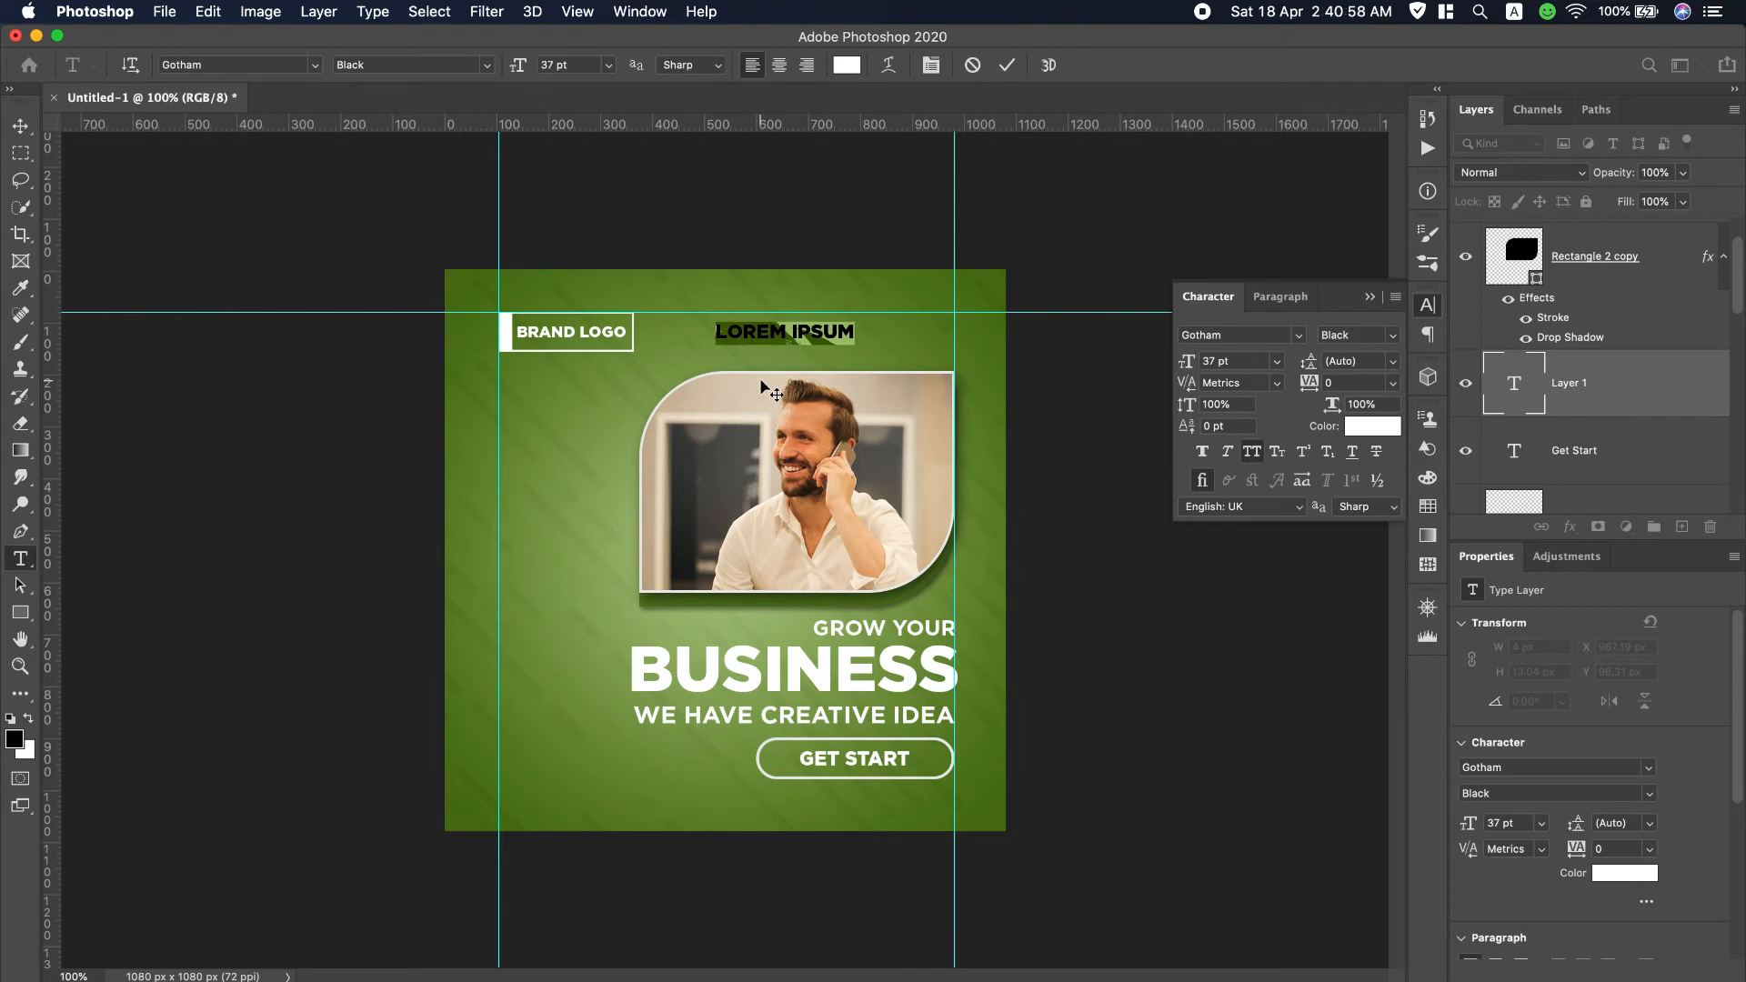
type("WWW")
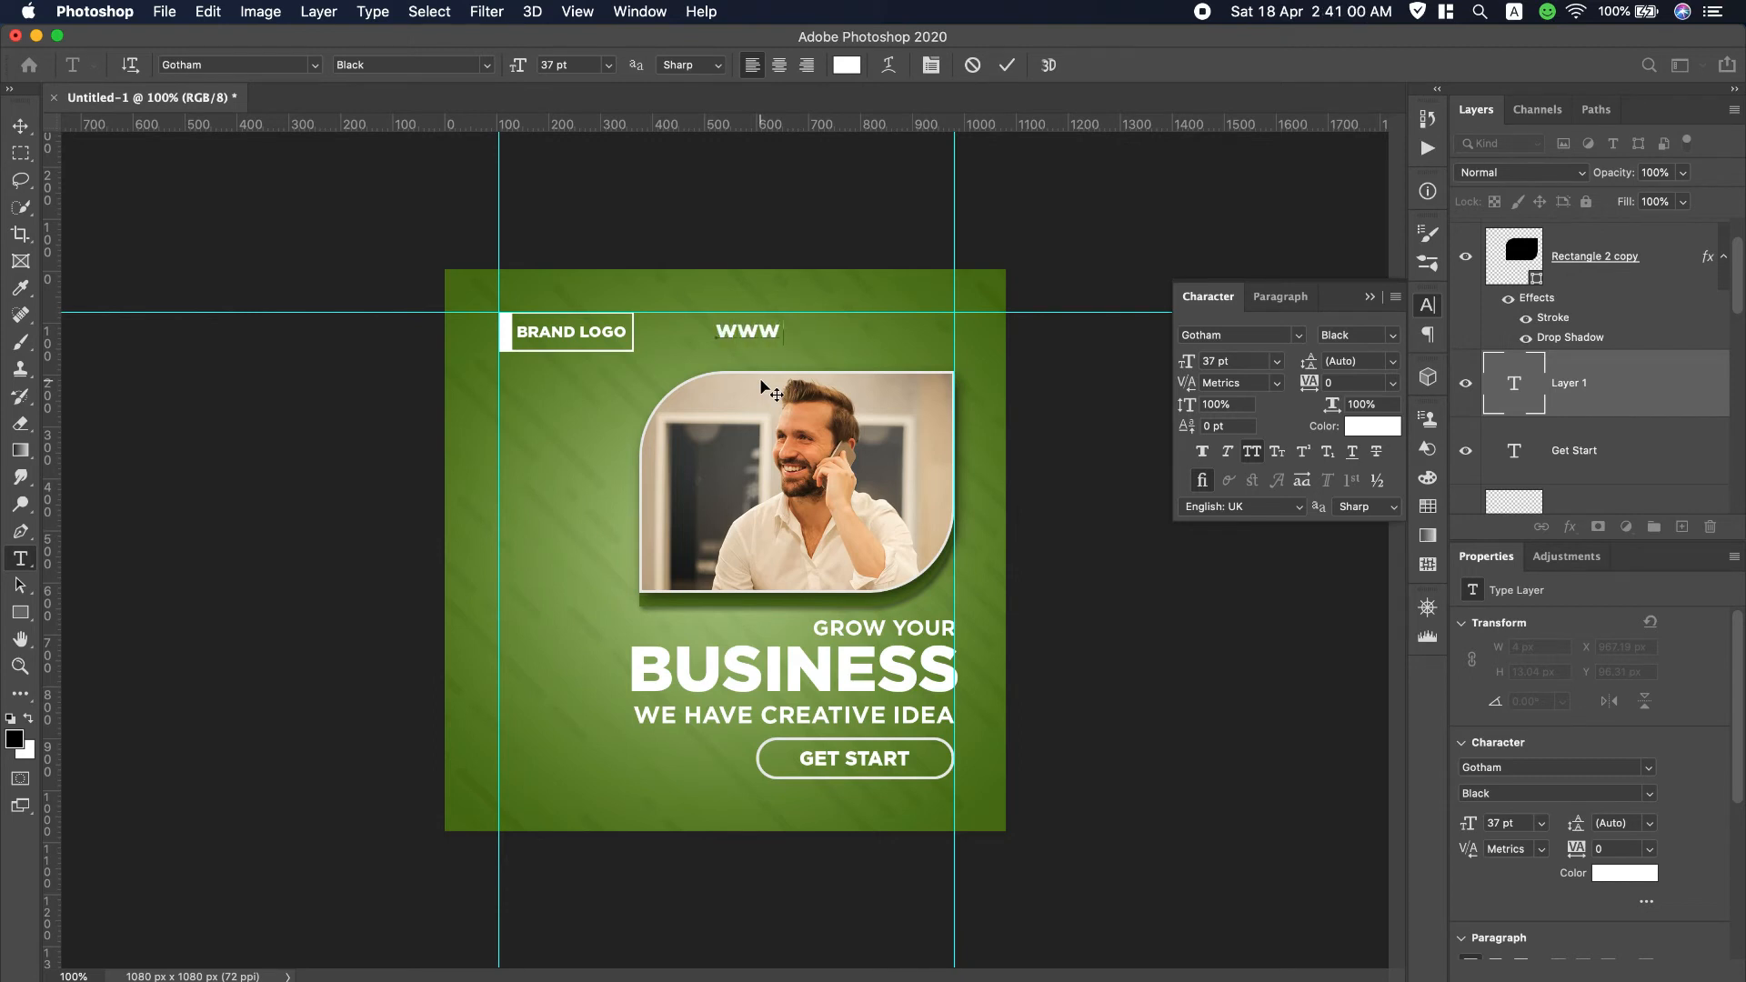
type(".WEBSITE")
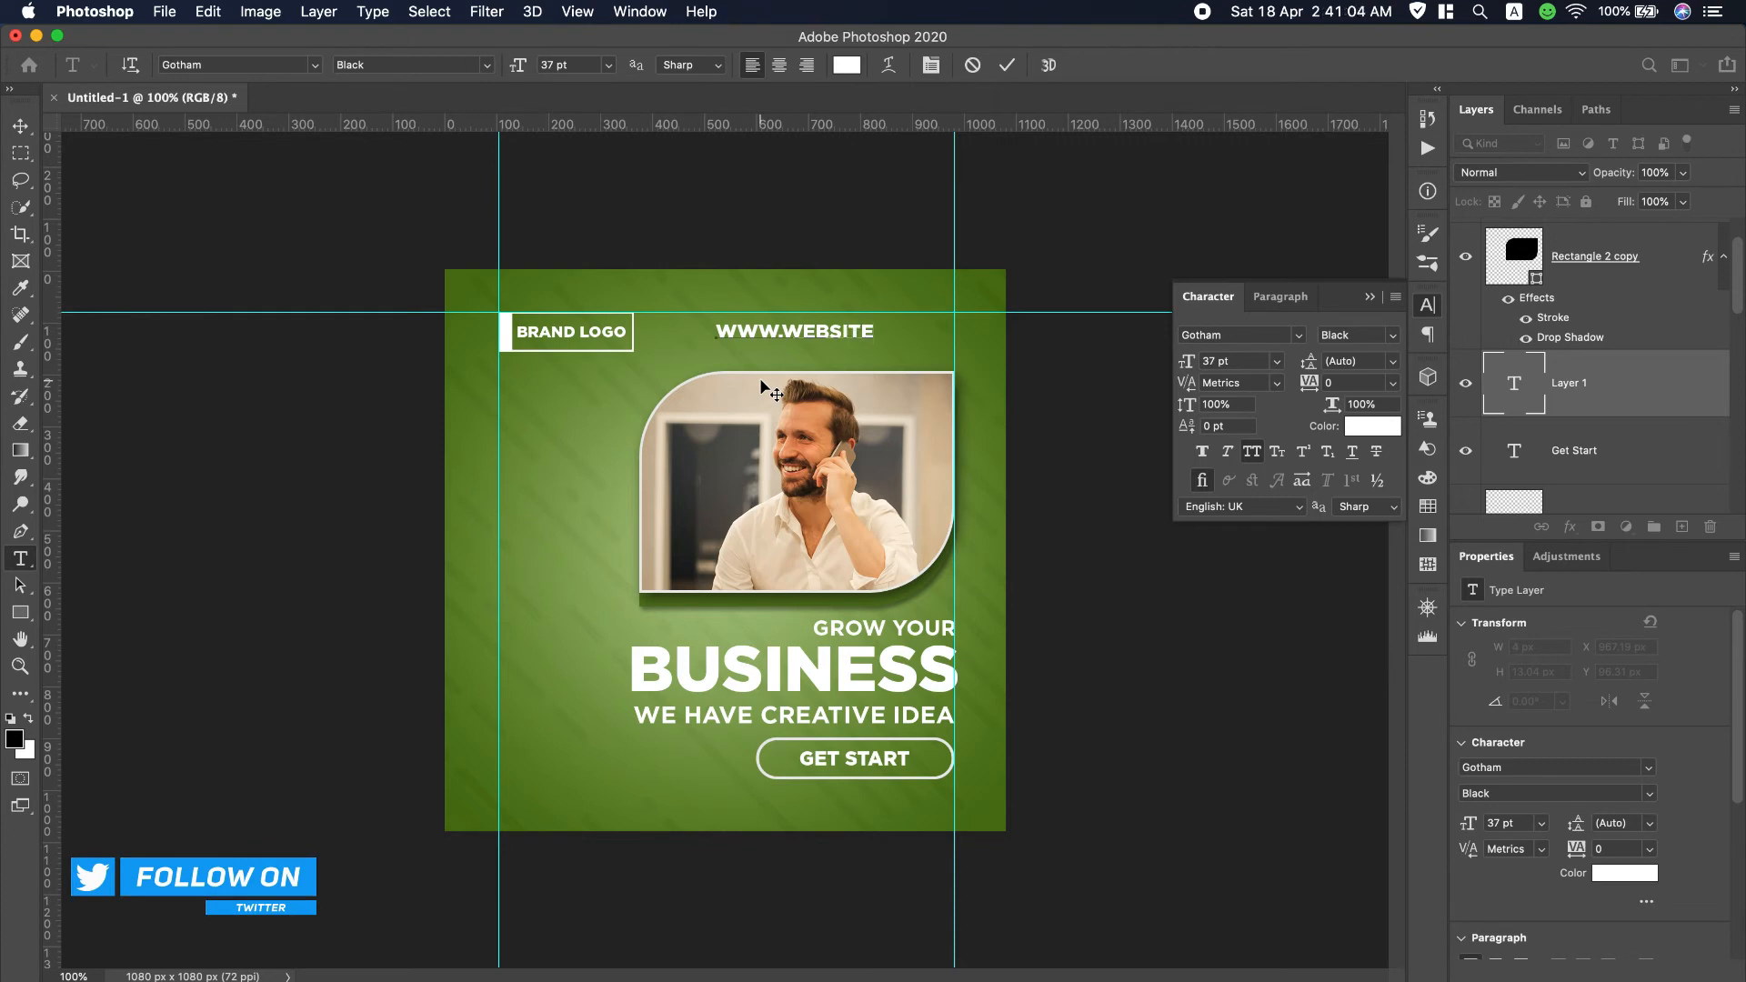
type(".COM")
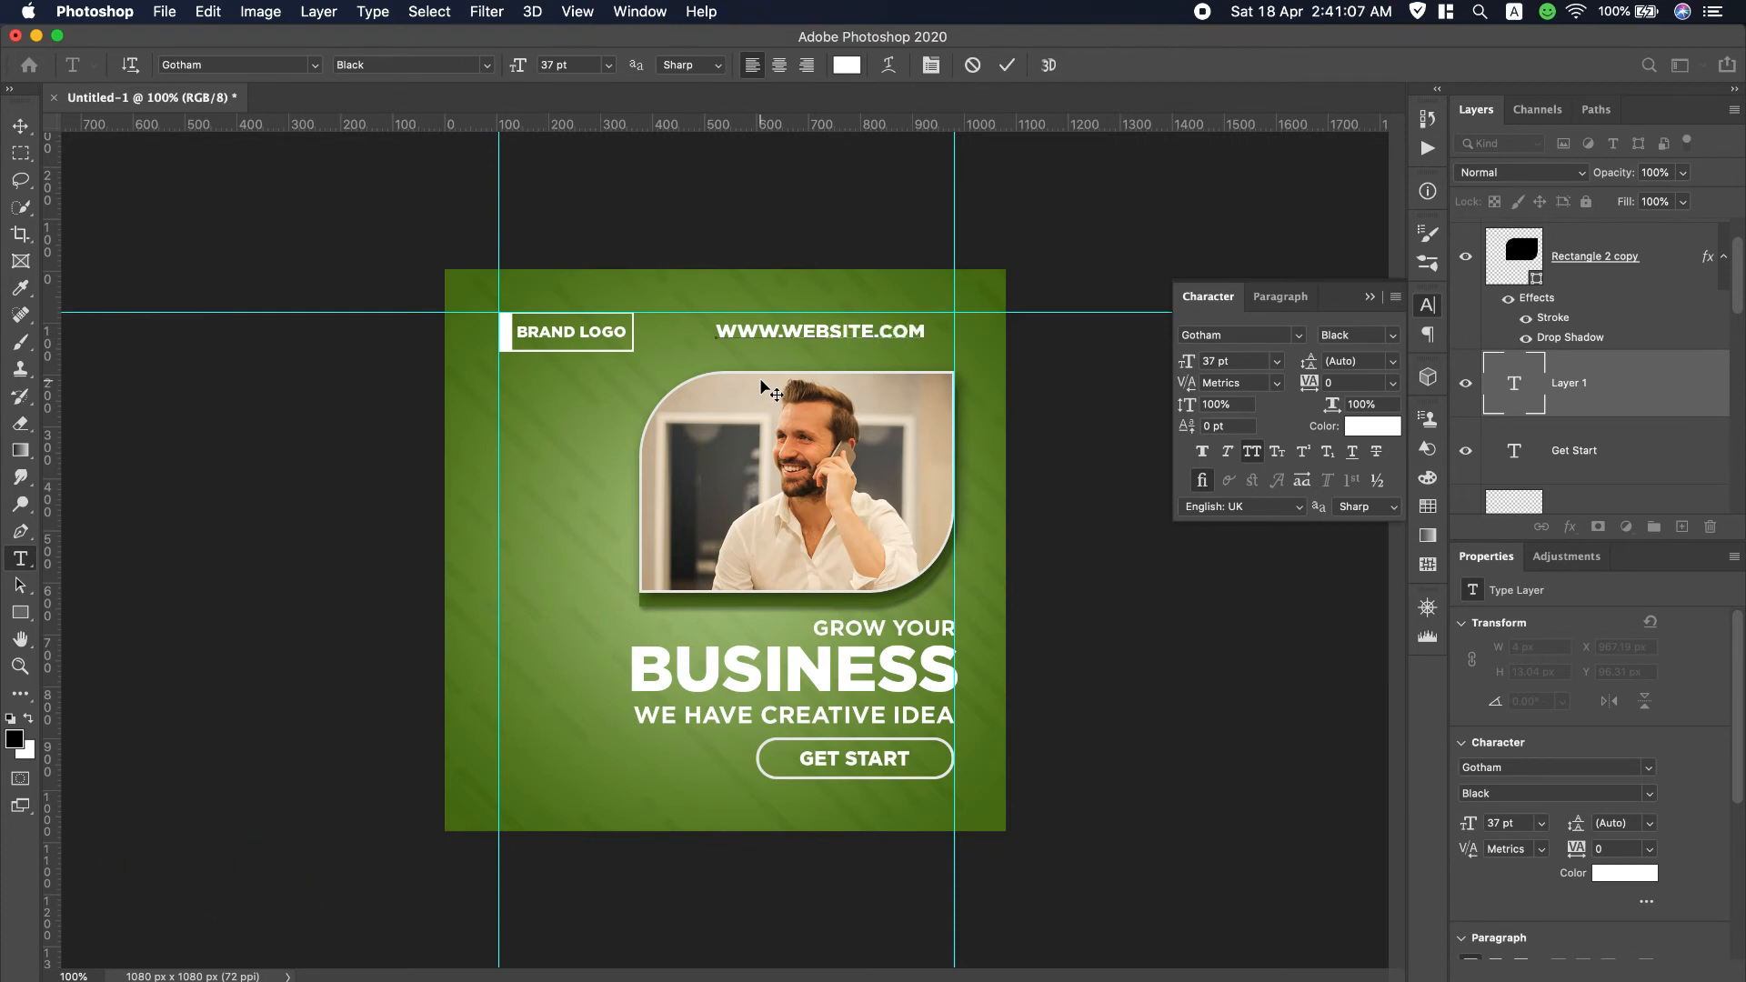
Change the website address text to Gotham Medium, turn off All Caps and apply Faux Bold.
key("super+a")
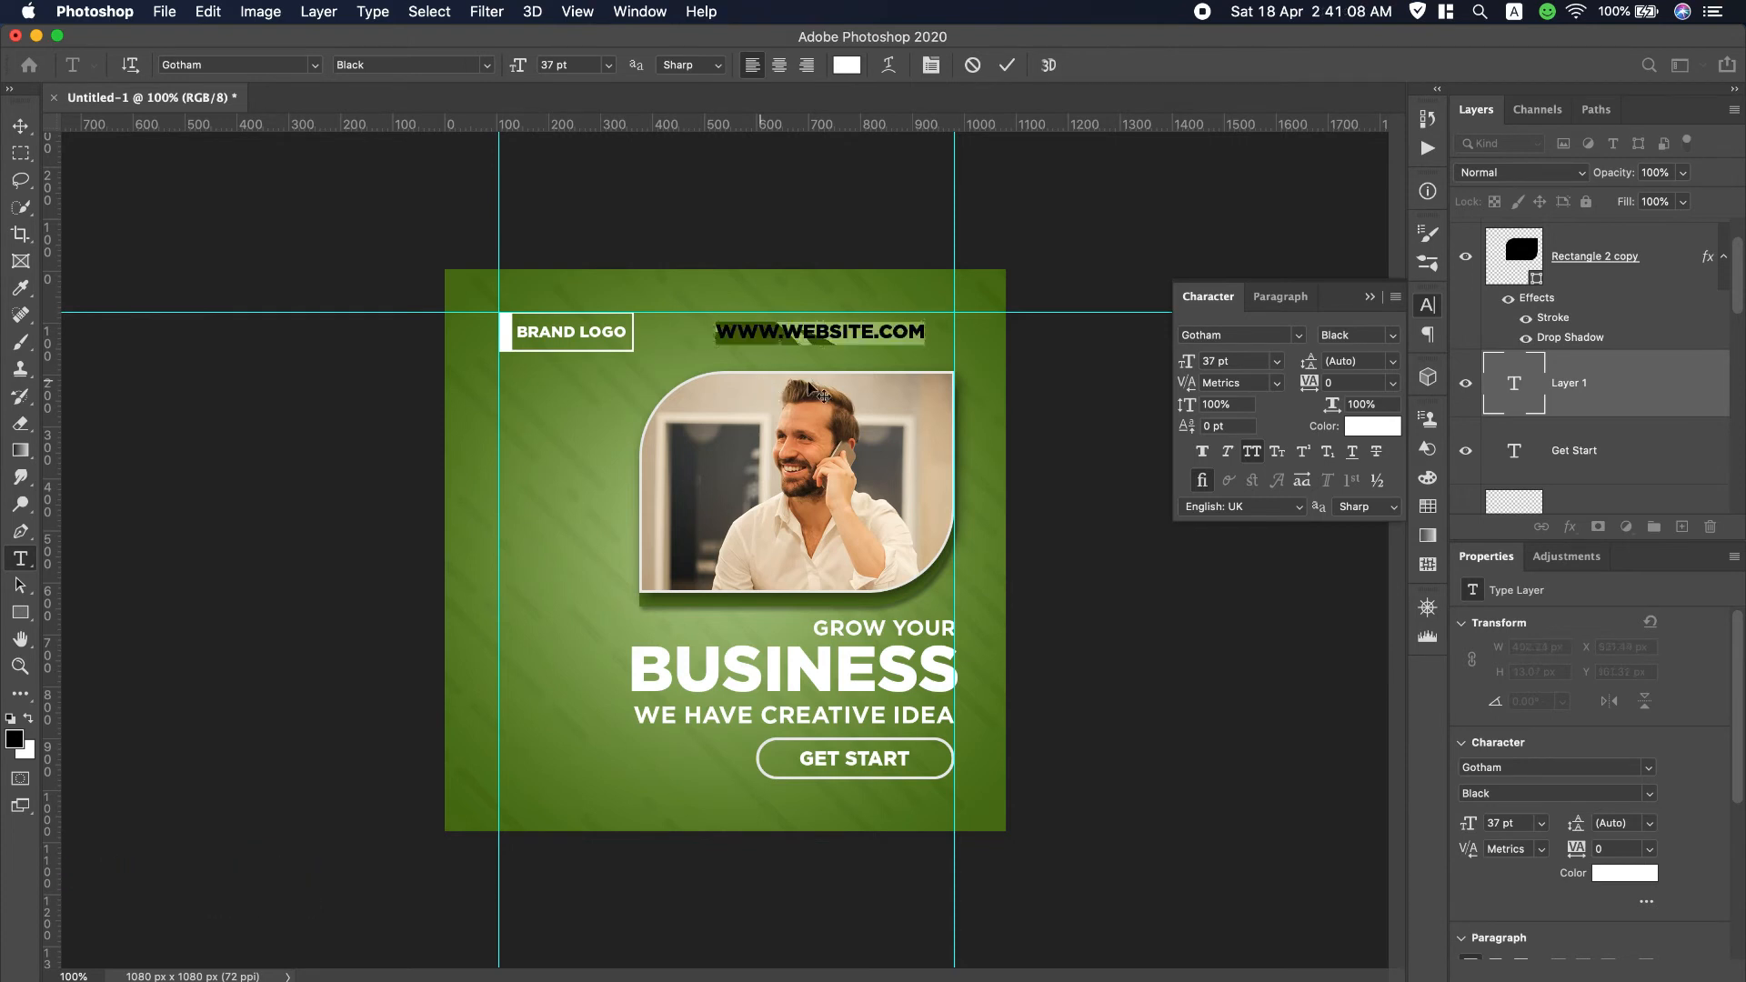
left_click(1394, 338)
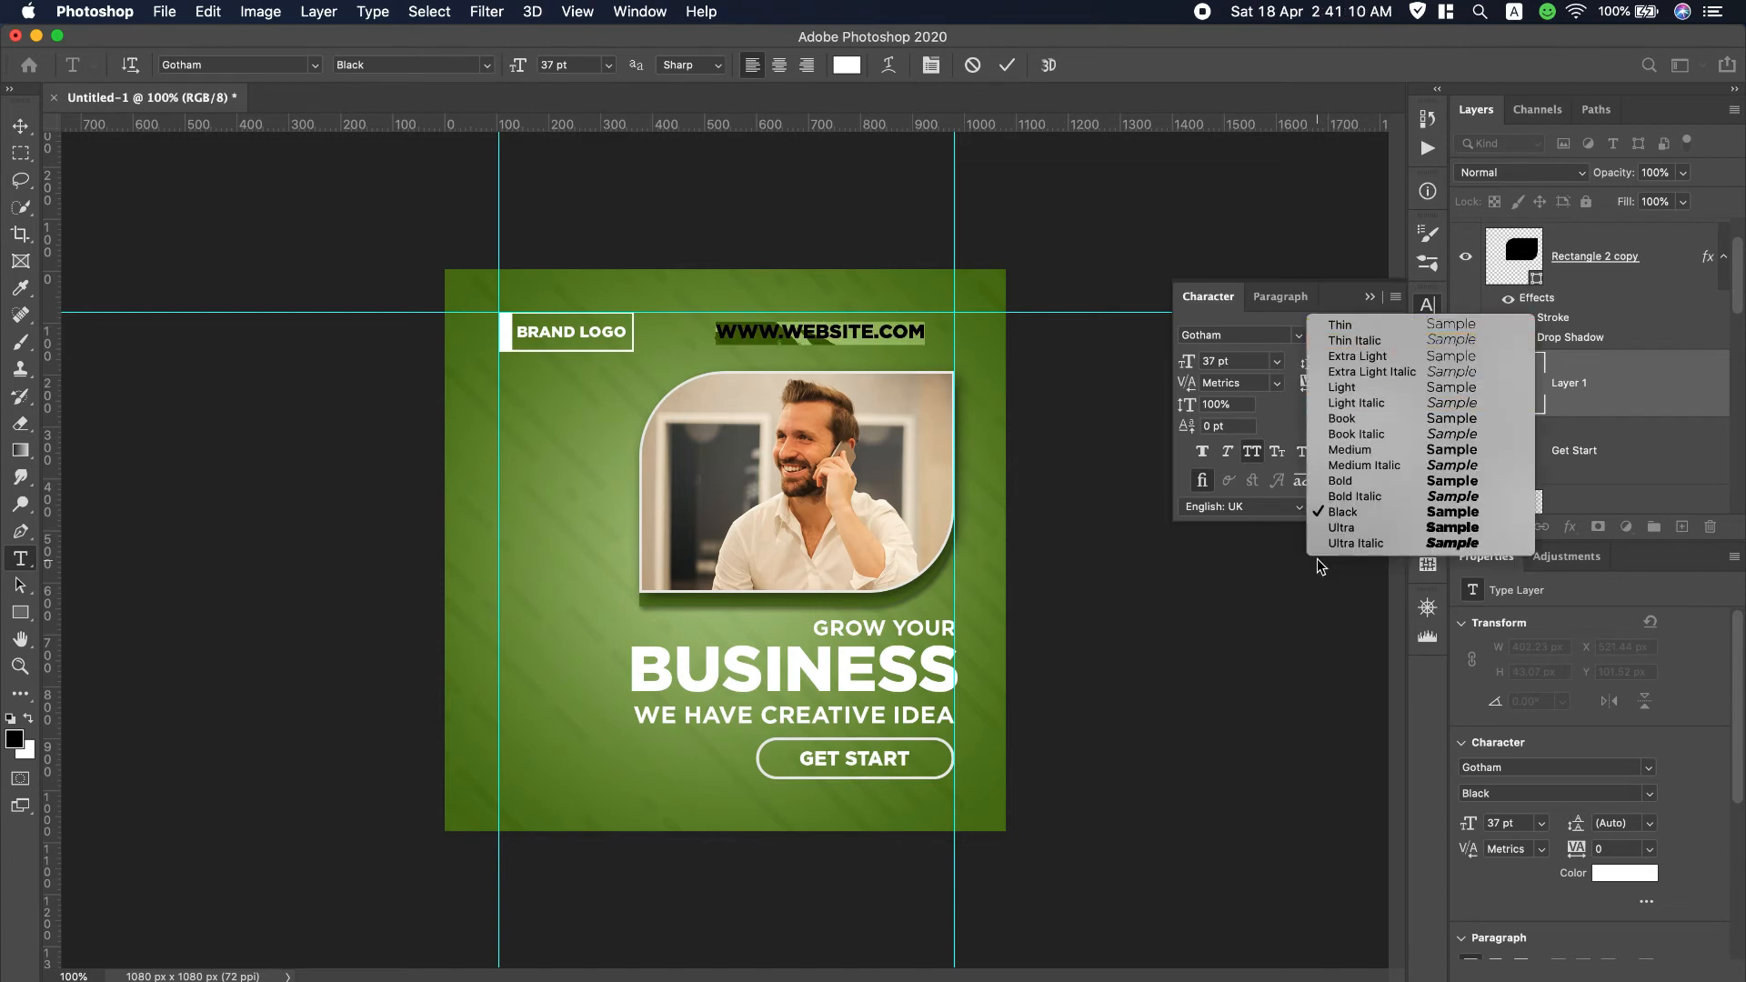
left_click(1373, 451)
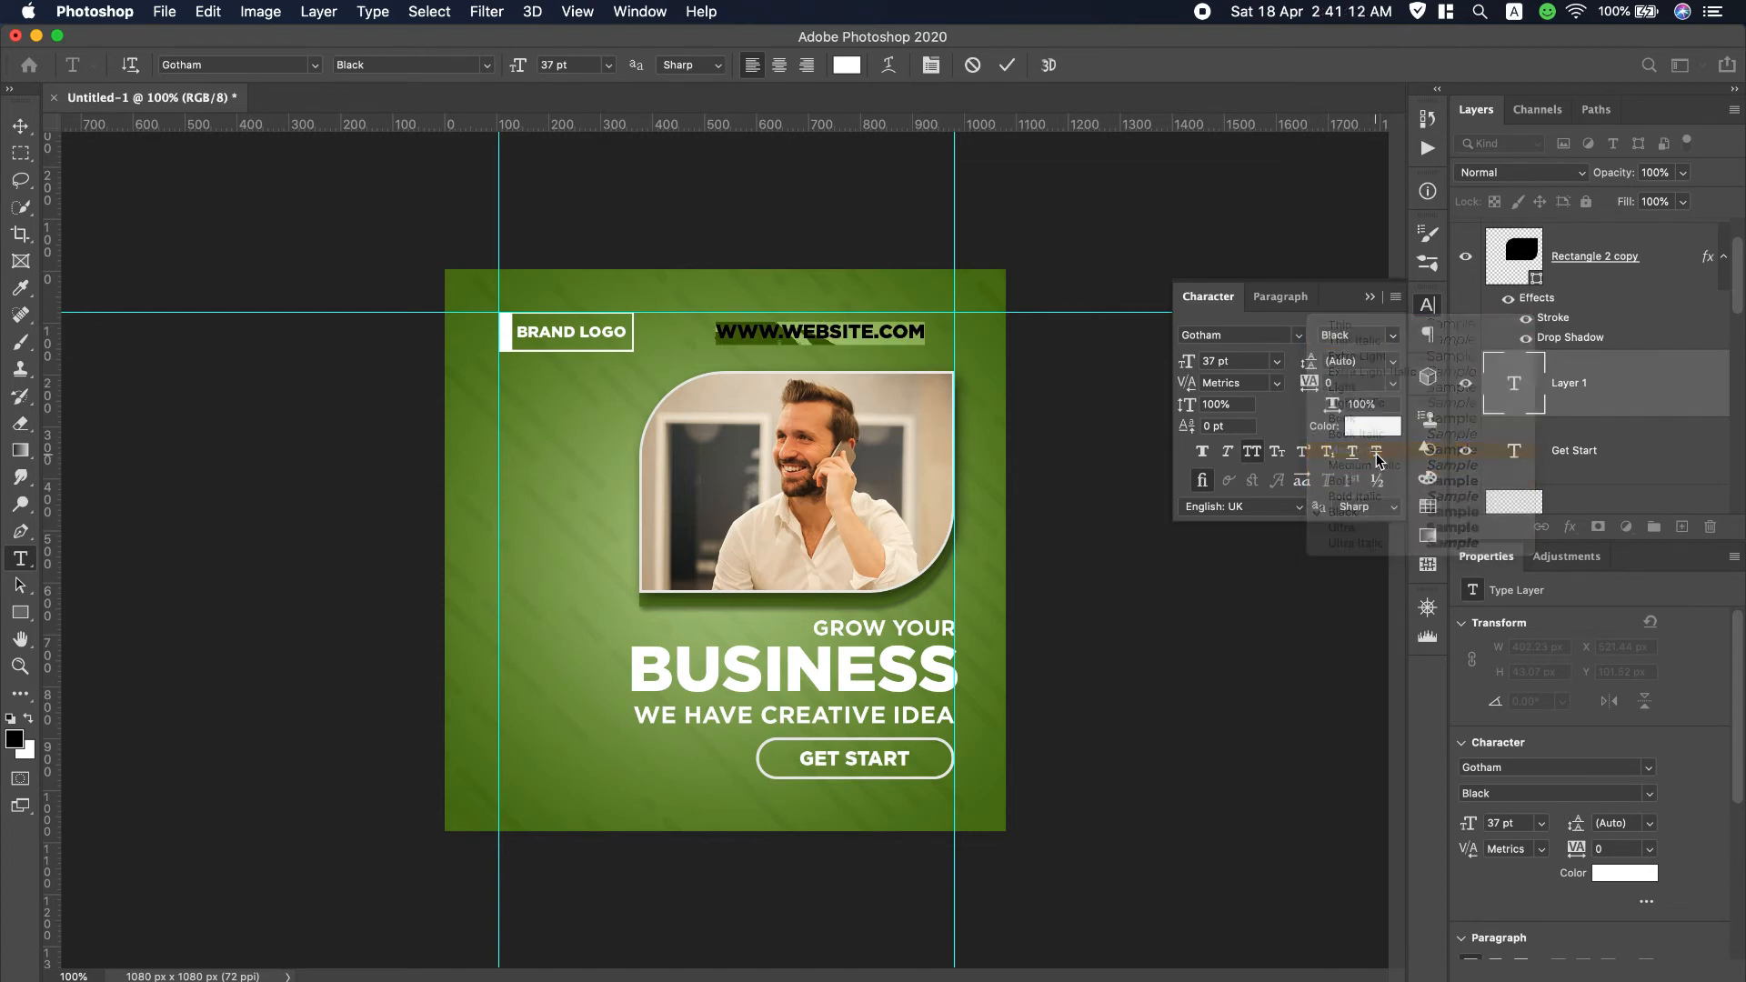
left_click(1258, 459)
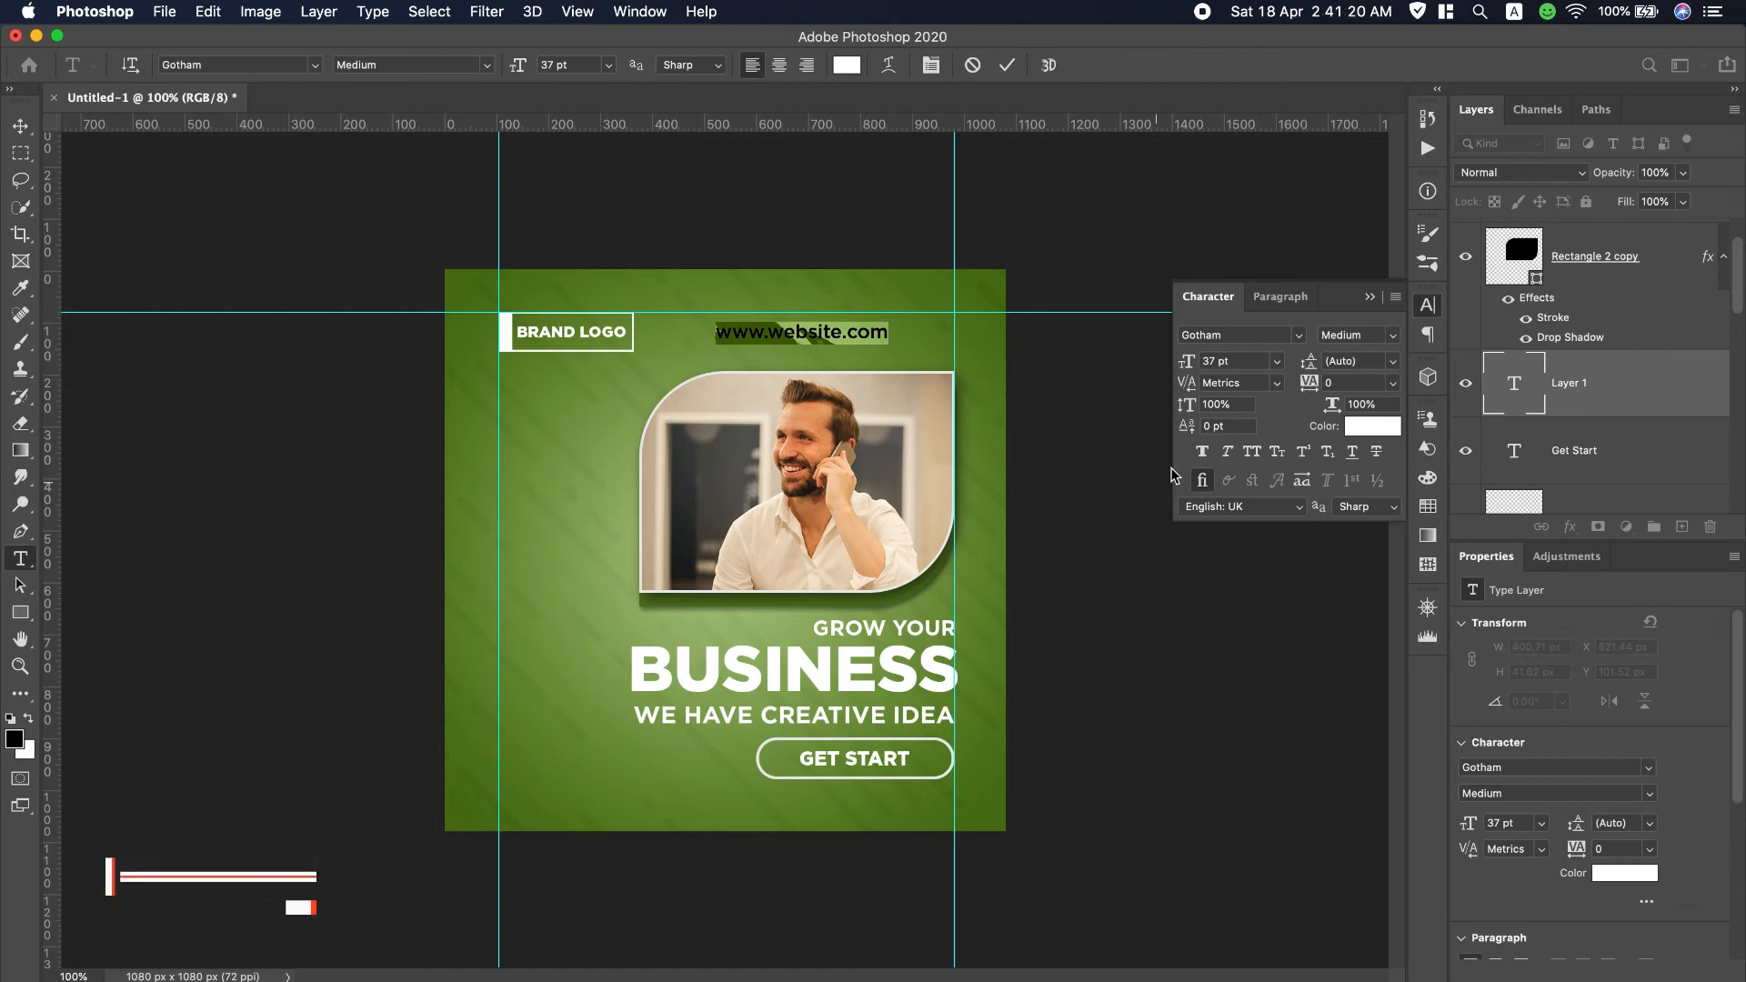
left_click(1201, 455)
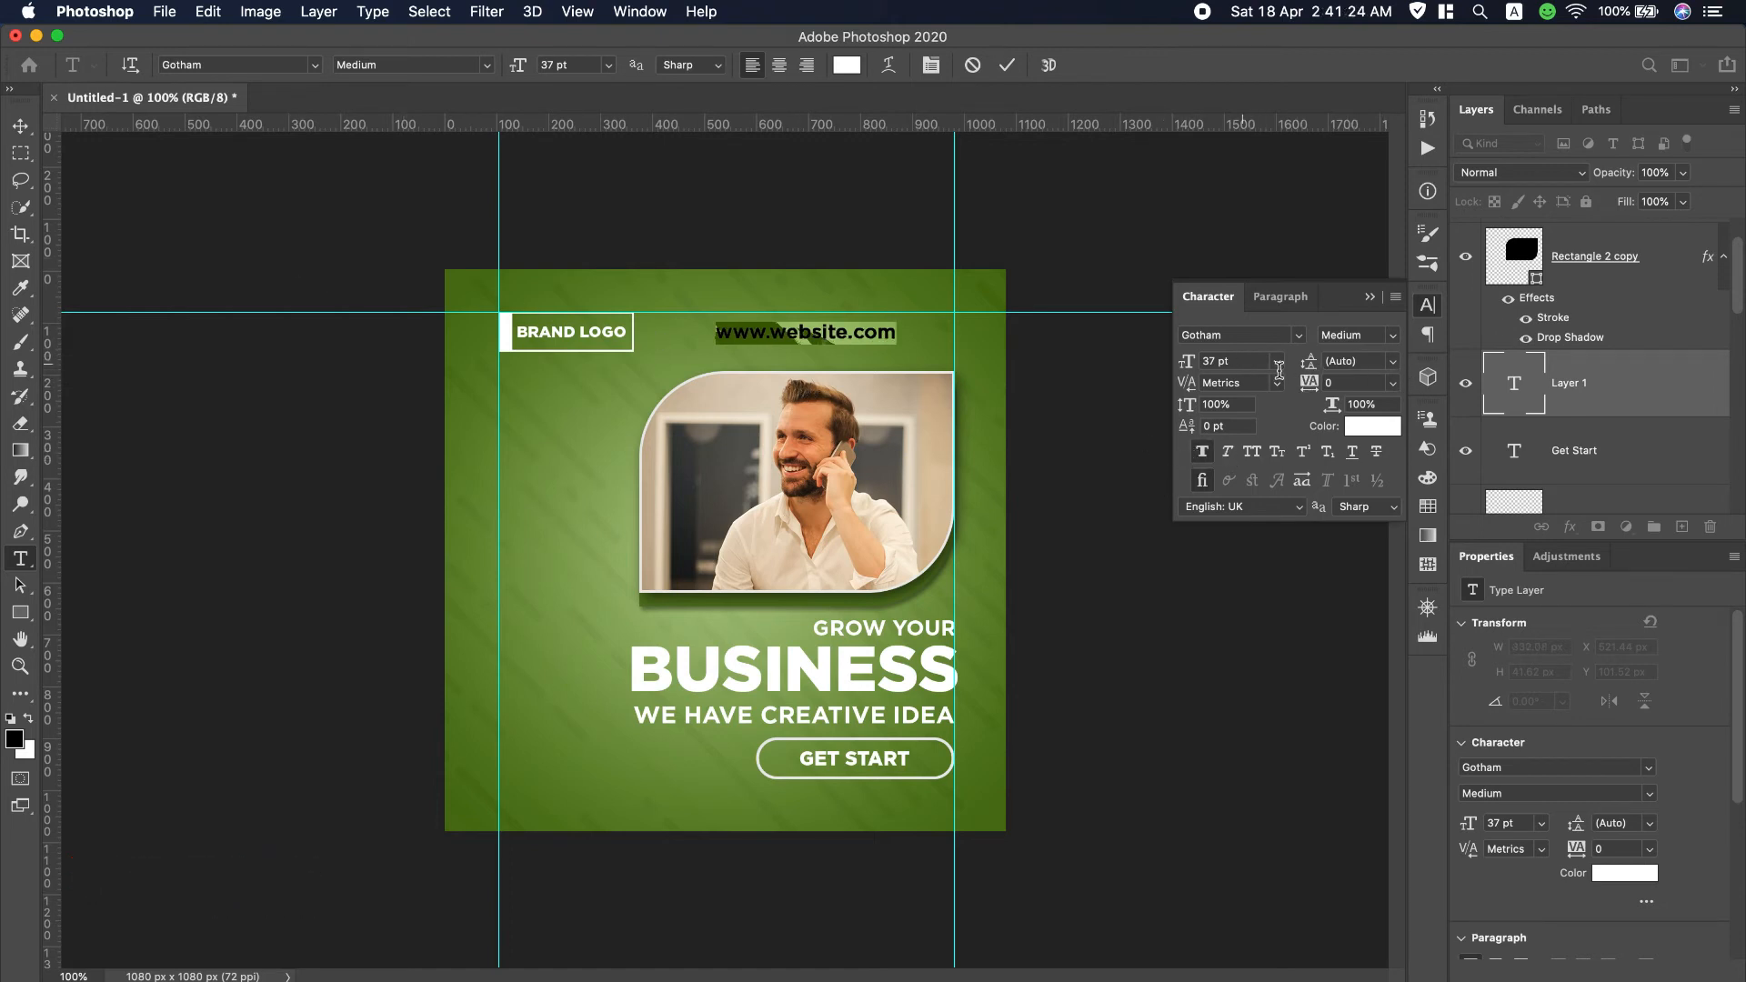
Set the website address tracking to 200 and move the text below the GET START button.
left_click_drag(1315, 384, 1321, 385)
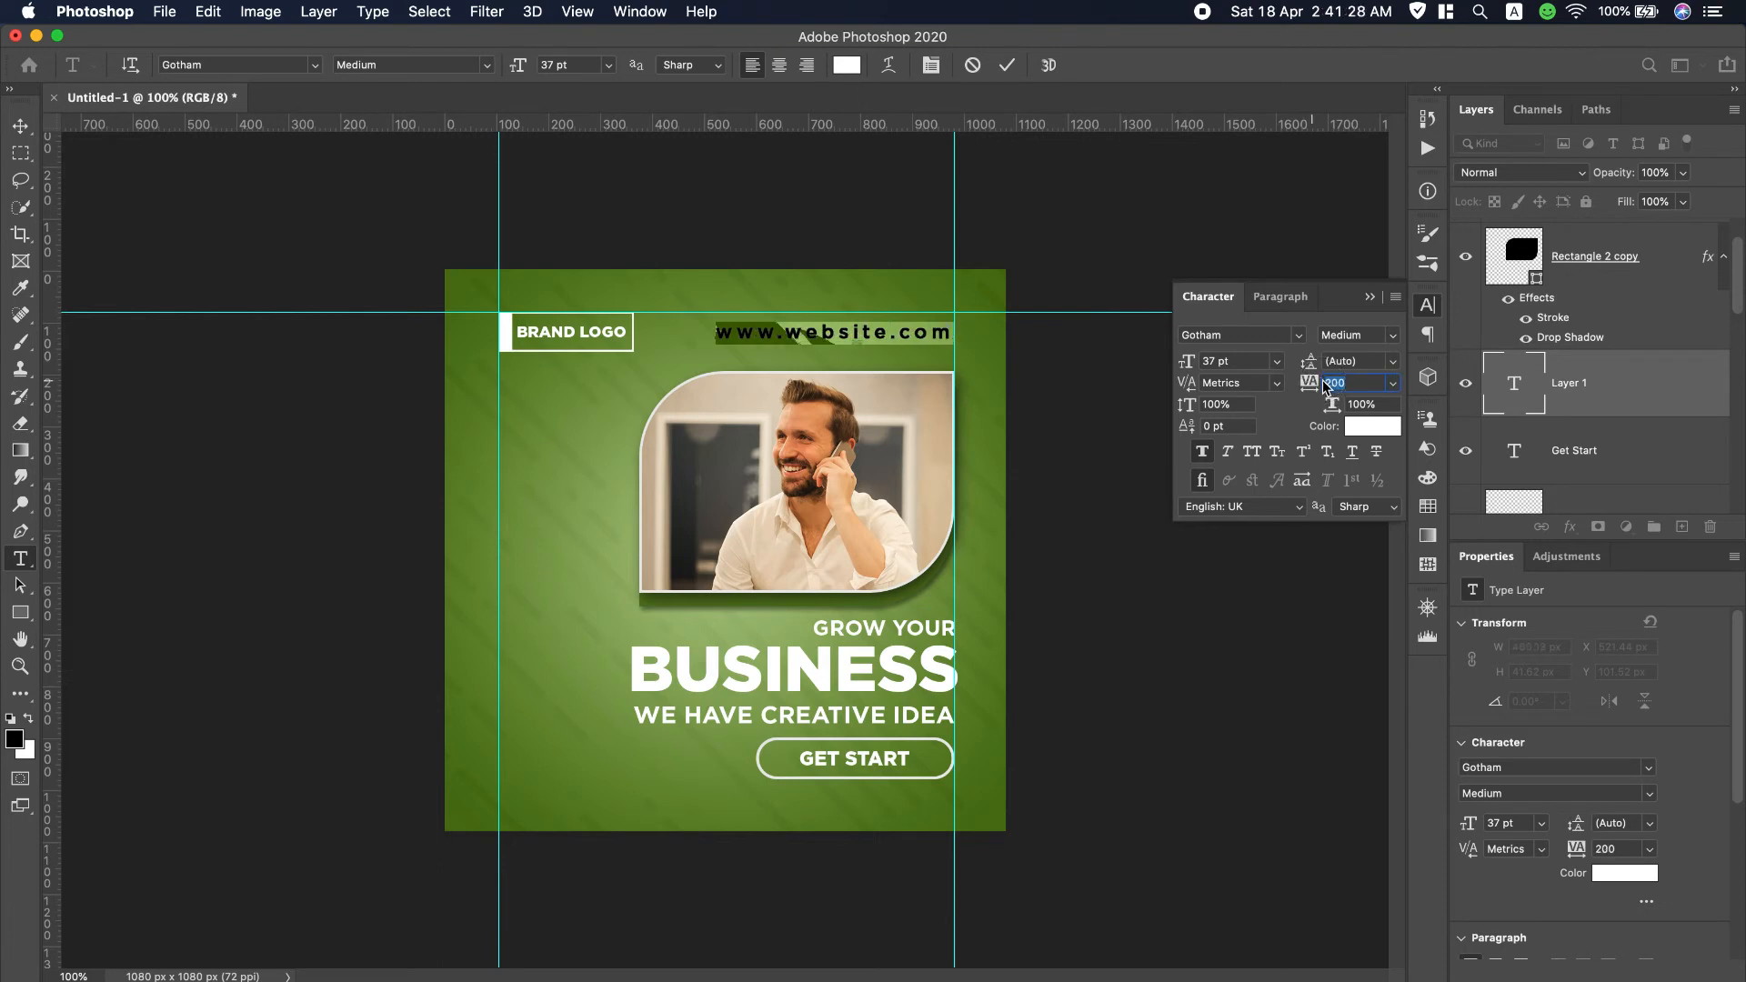
left_click(17, 131)
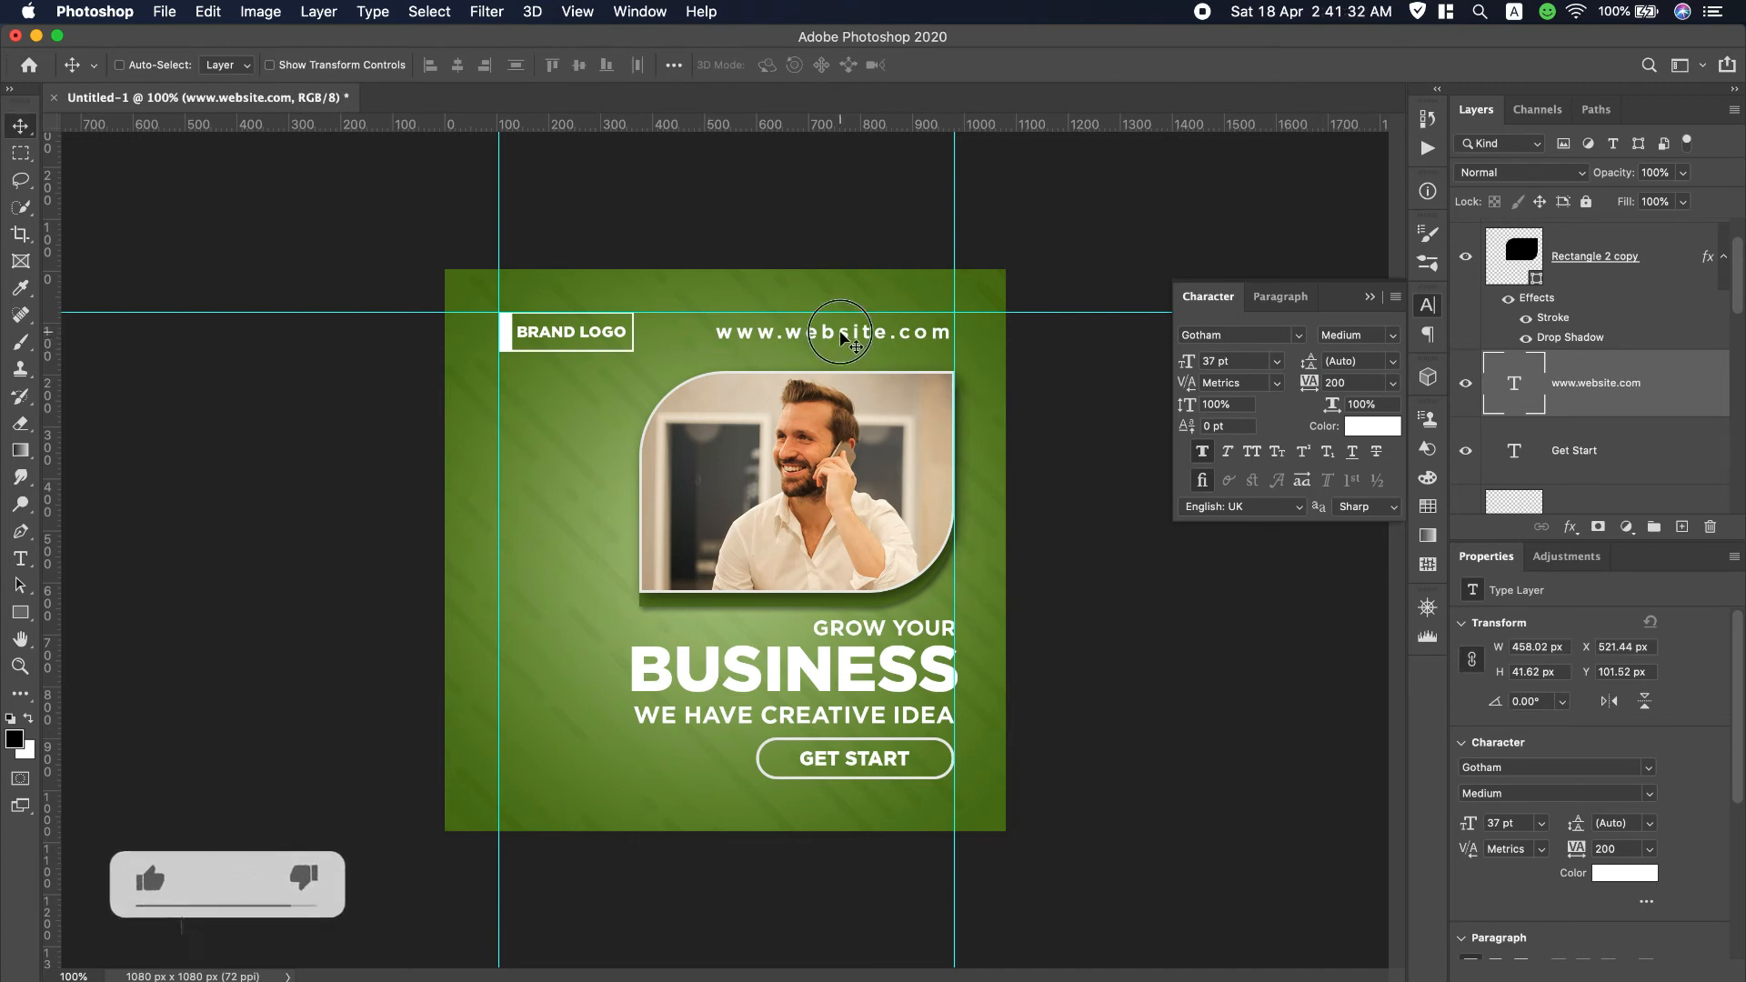
left_click_drag(808, 376, 847, 807)
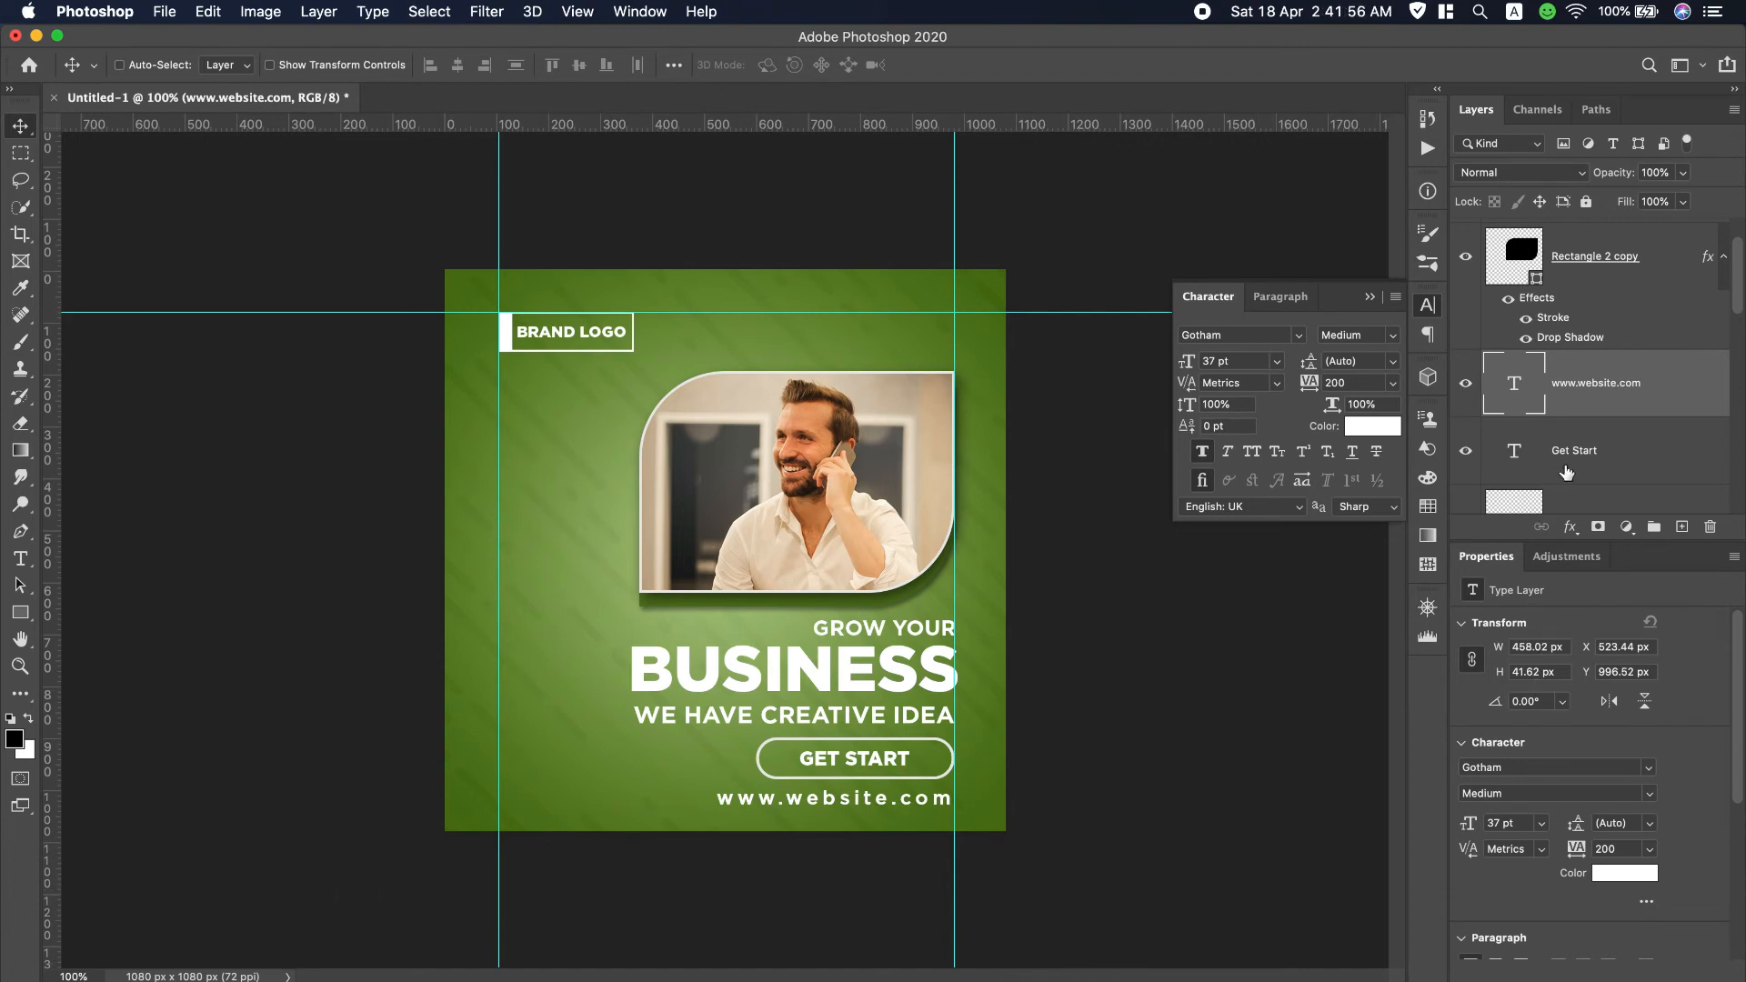
scroll(1578, 459, "down", 2)
scroll(1591, 450, "down", 1)
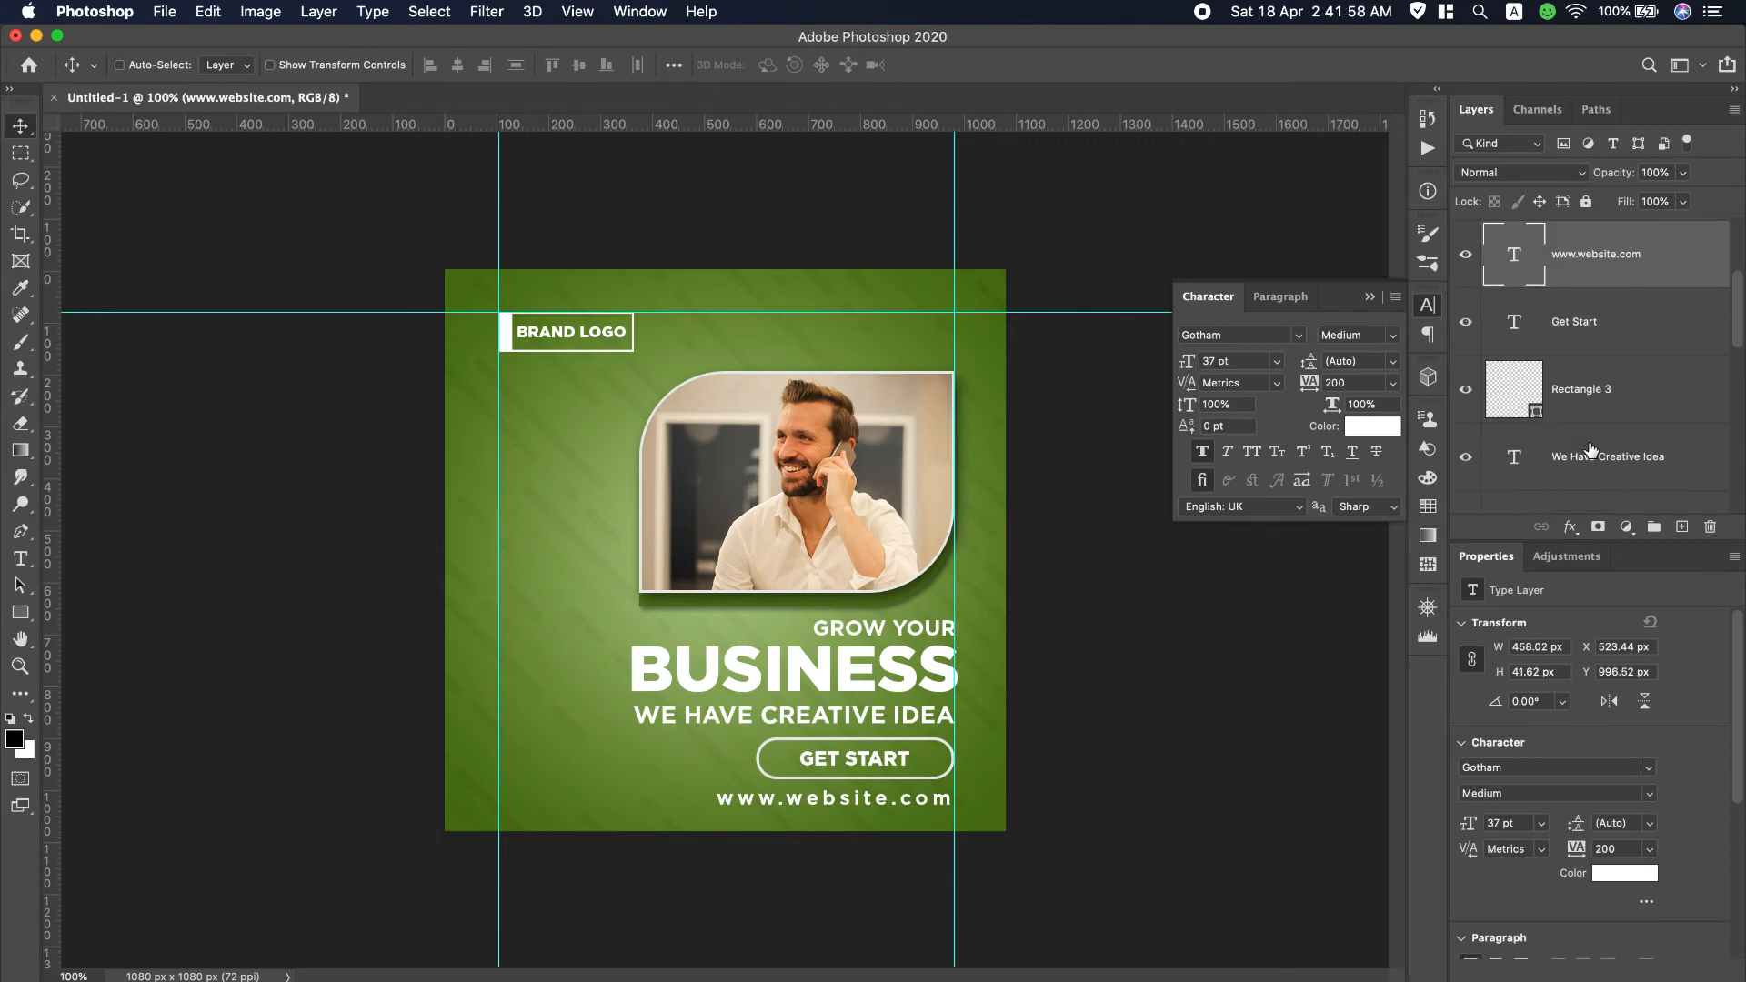
scroll(1591, 451, "up", 4)
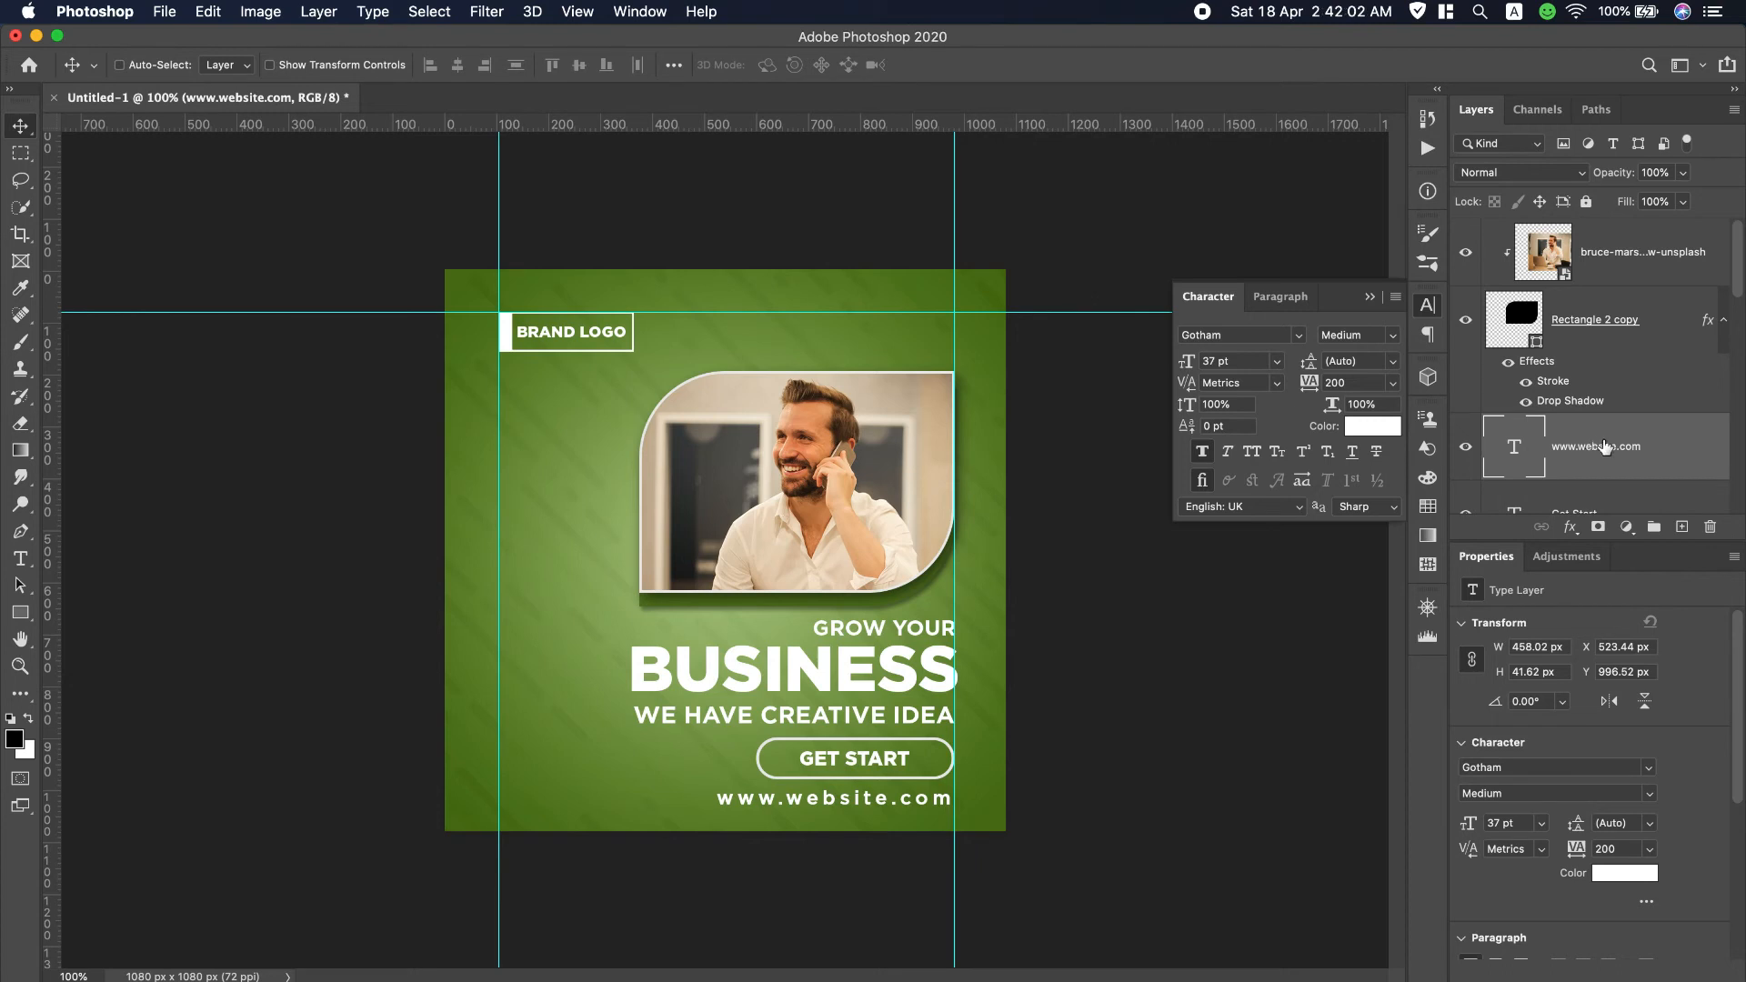
left_click_drag(1606, 447, 1596, 231)
Select all layers from the photo down to Rectangle 2 and move them up together by 49 px.
scroll(1622, 351, "down", 2)
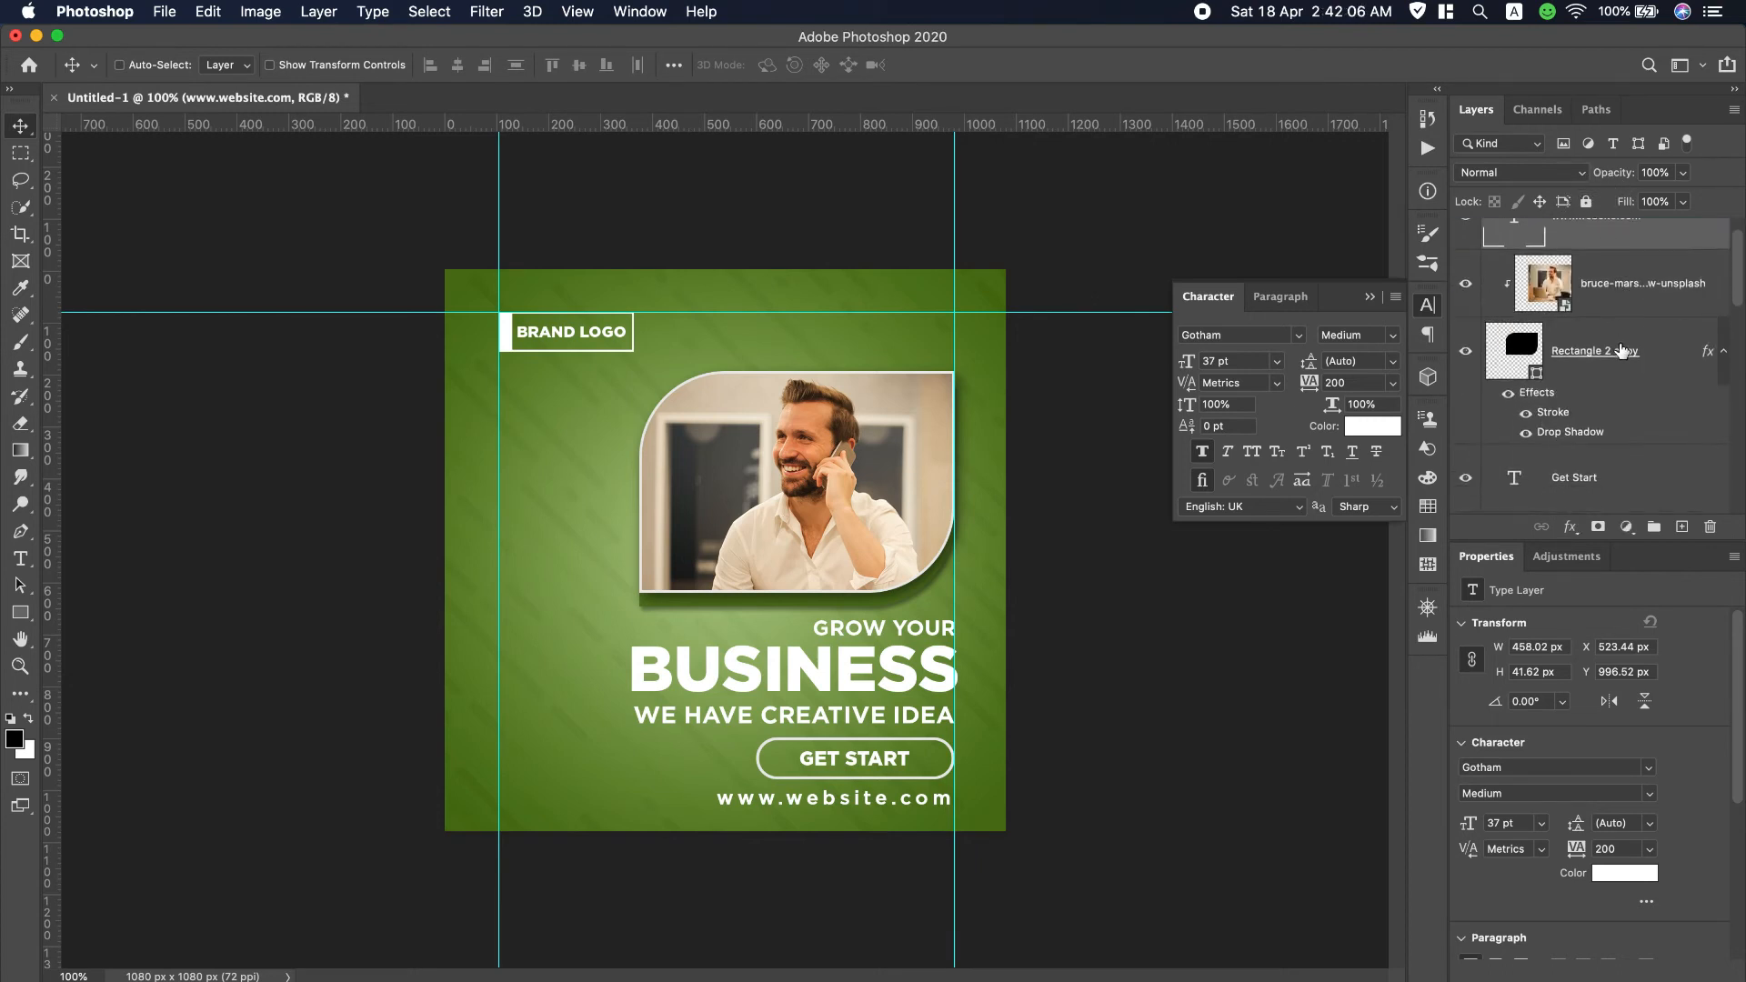
left_click(1633, 309)
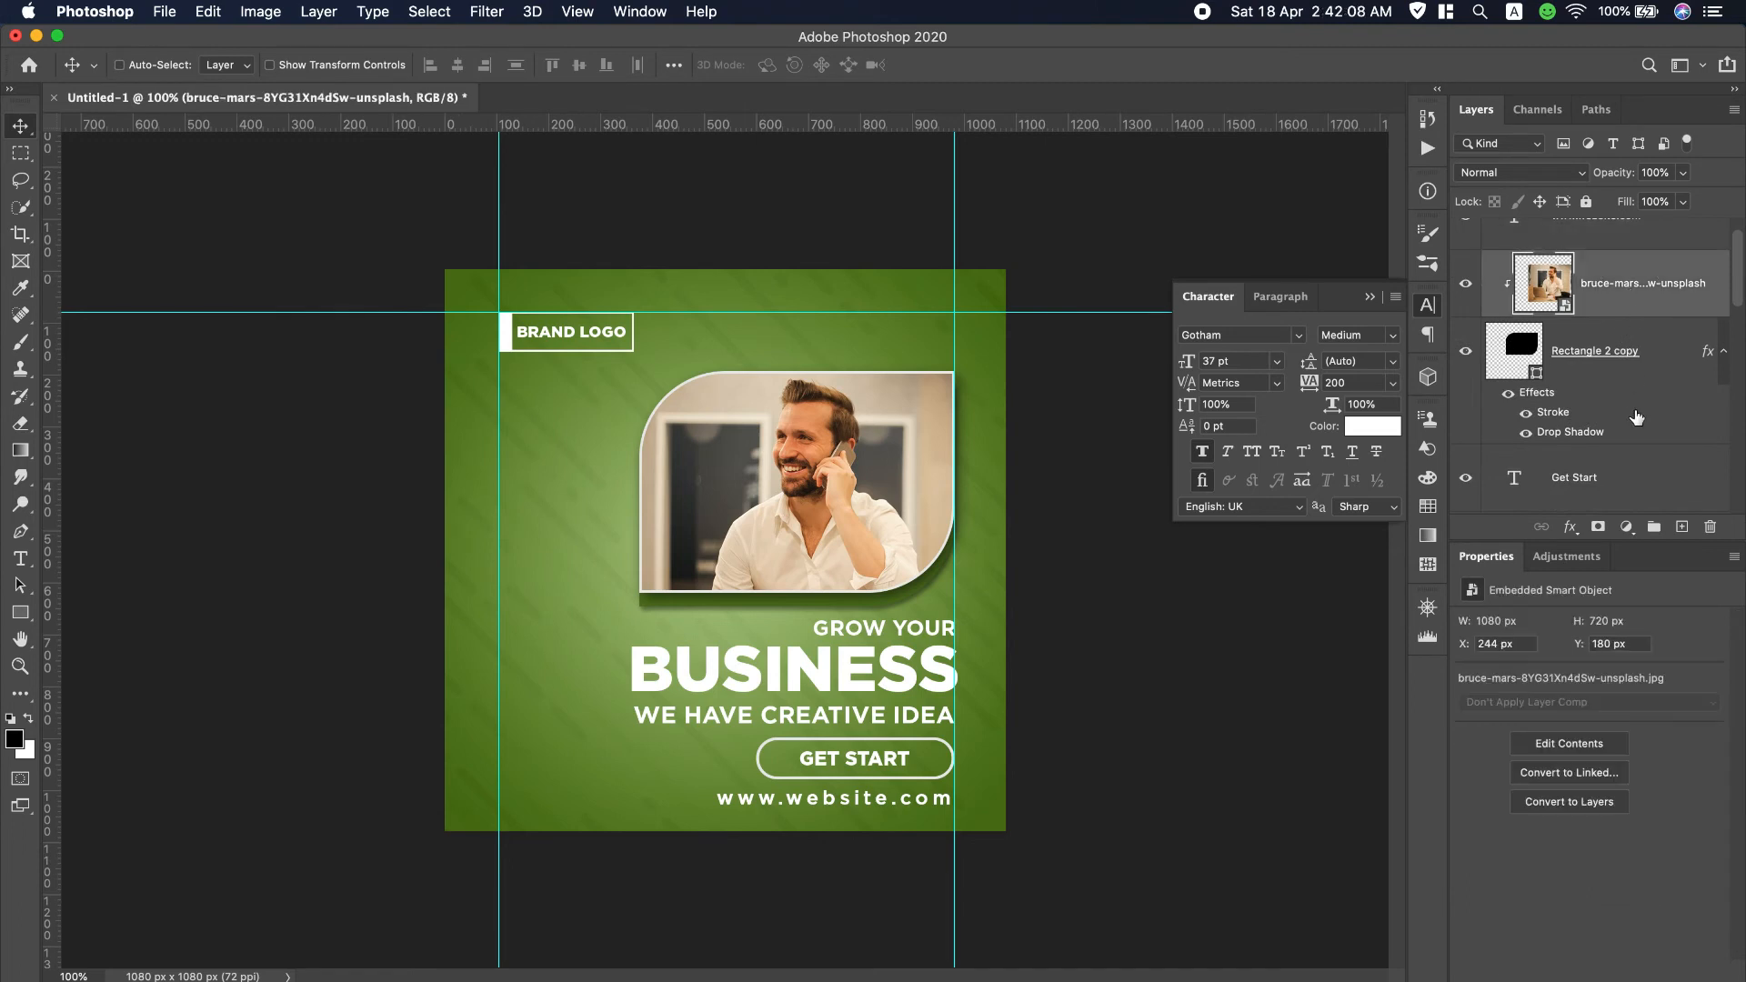
scroll(1637, 417, "down", 5)
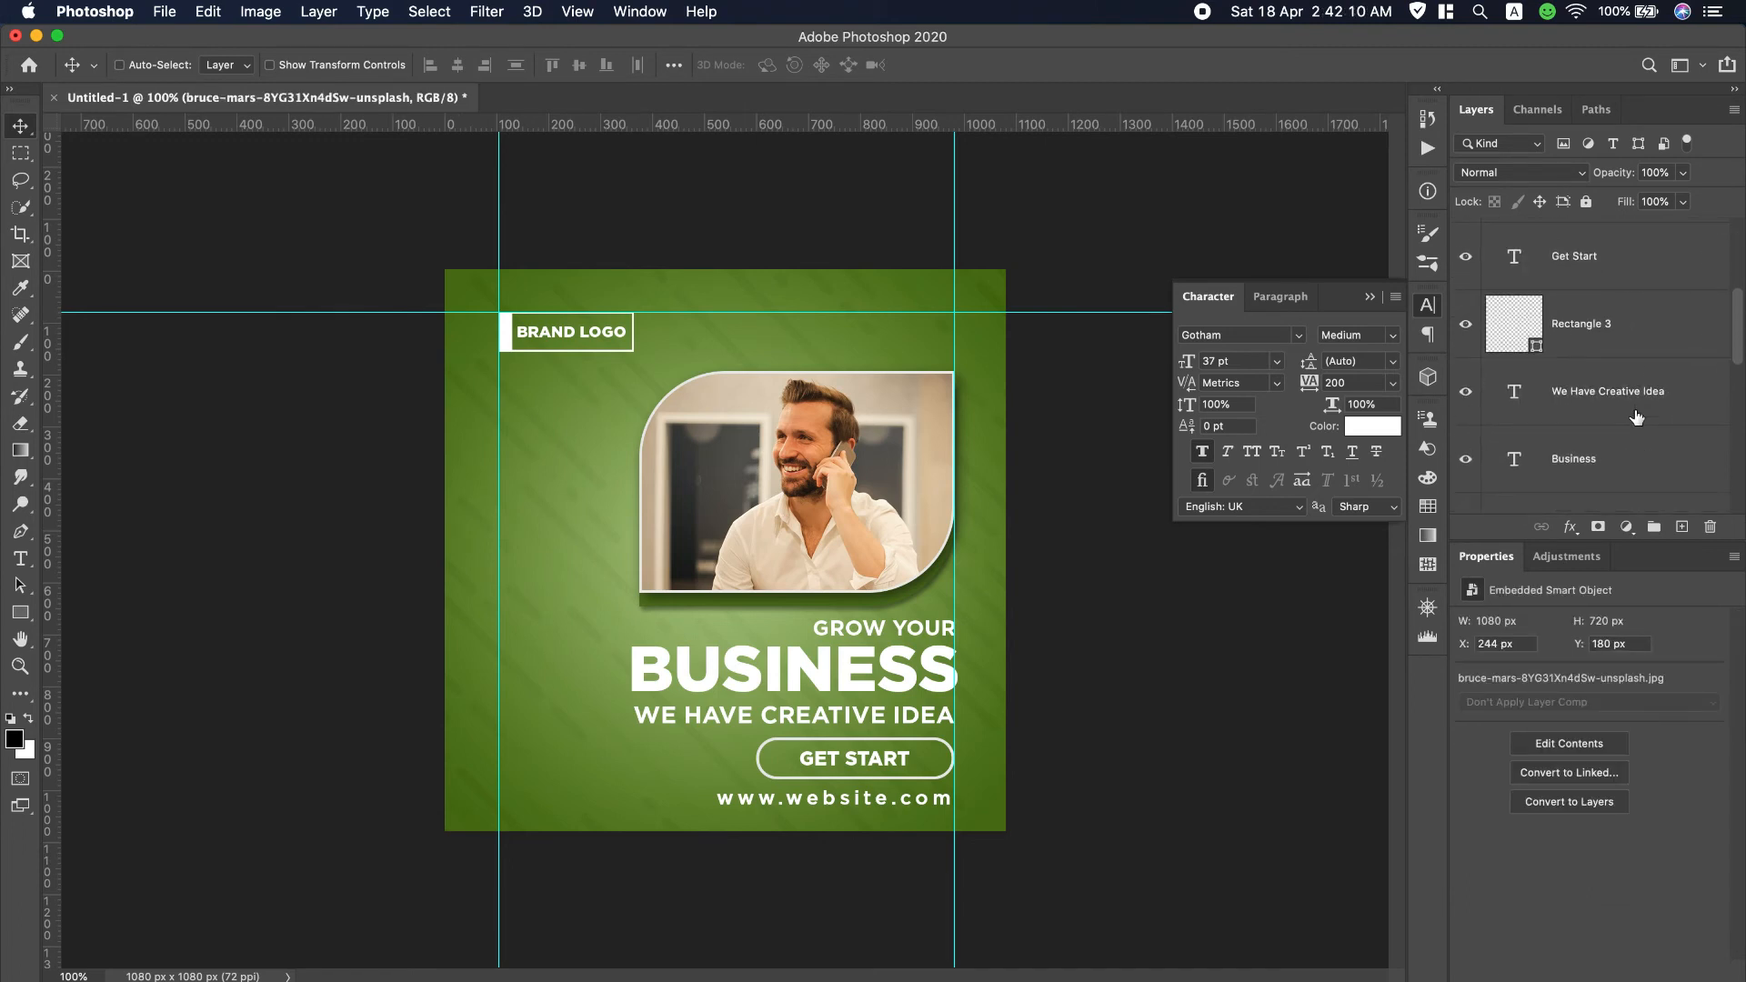
scroll(1638, 417, "up", 1)
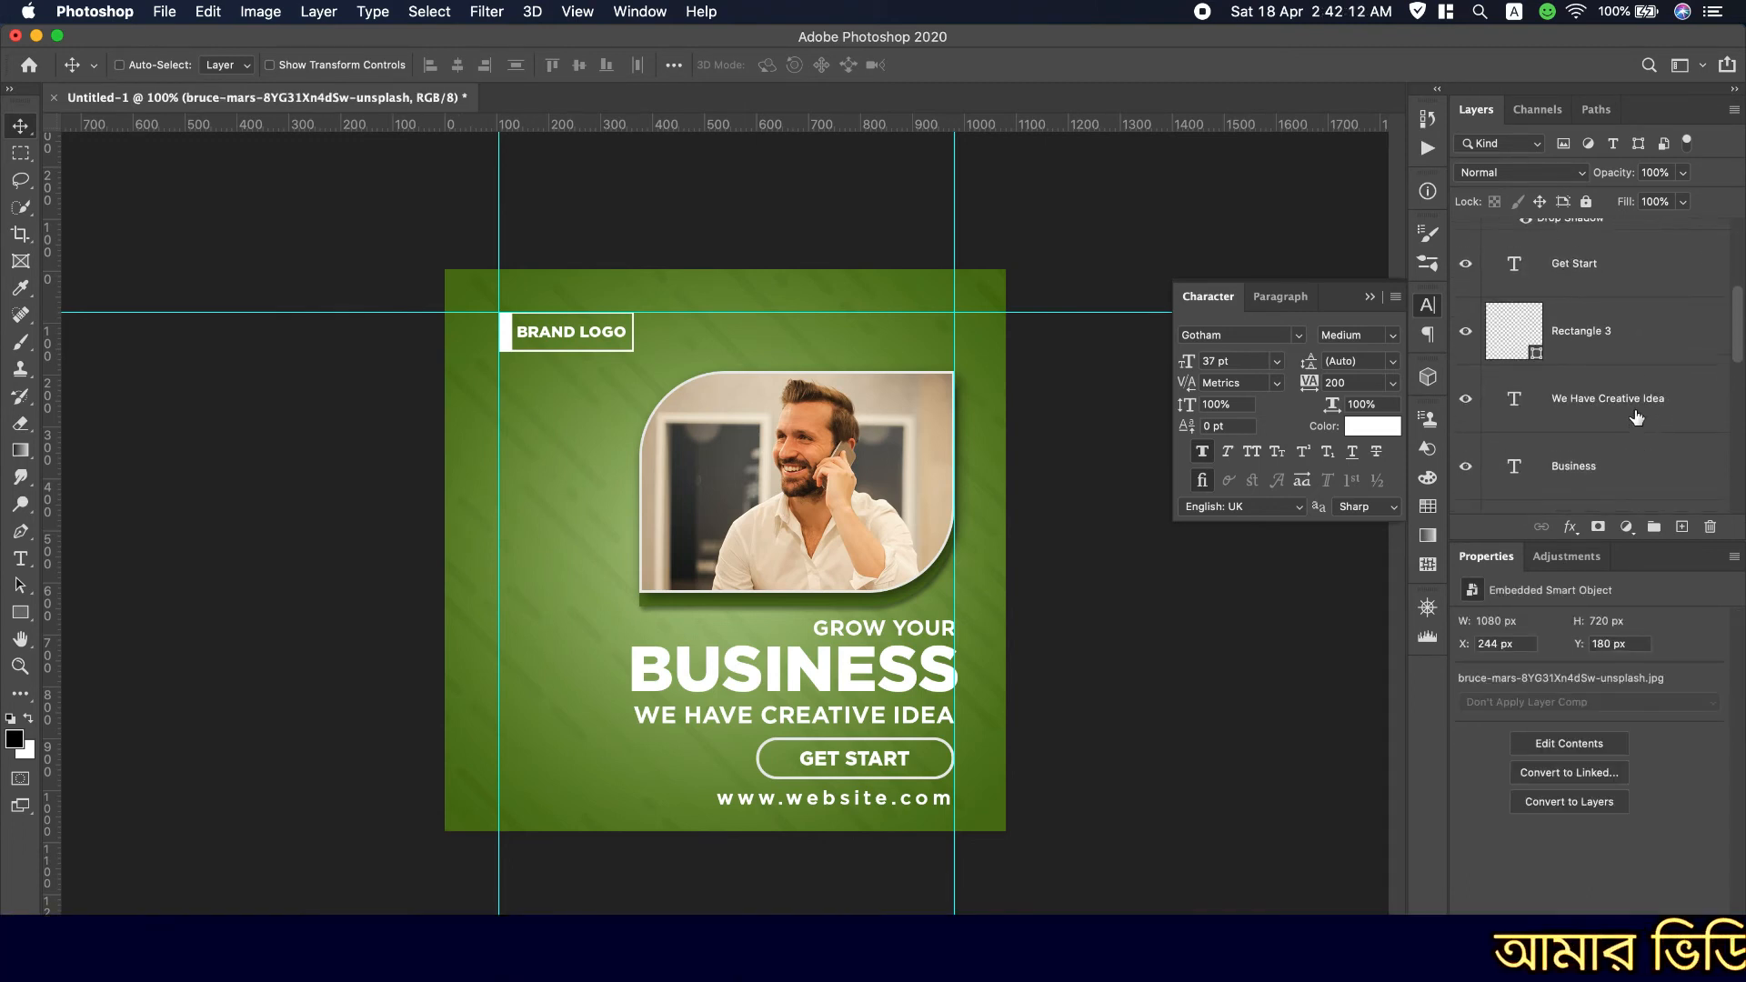
scroll(1637, 418, "down", 4)
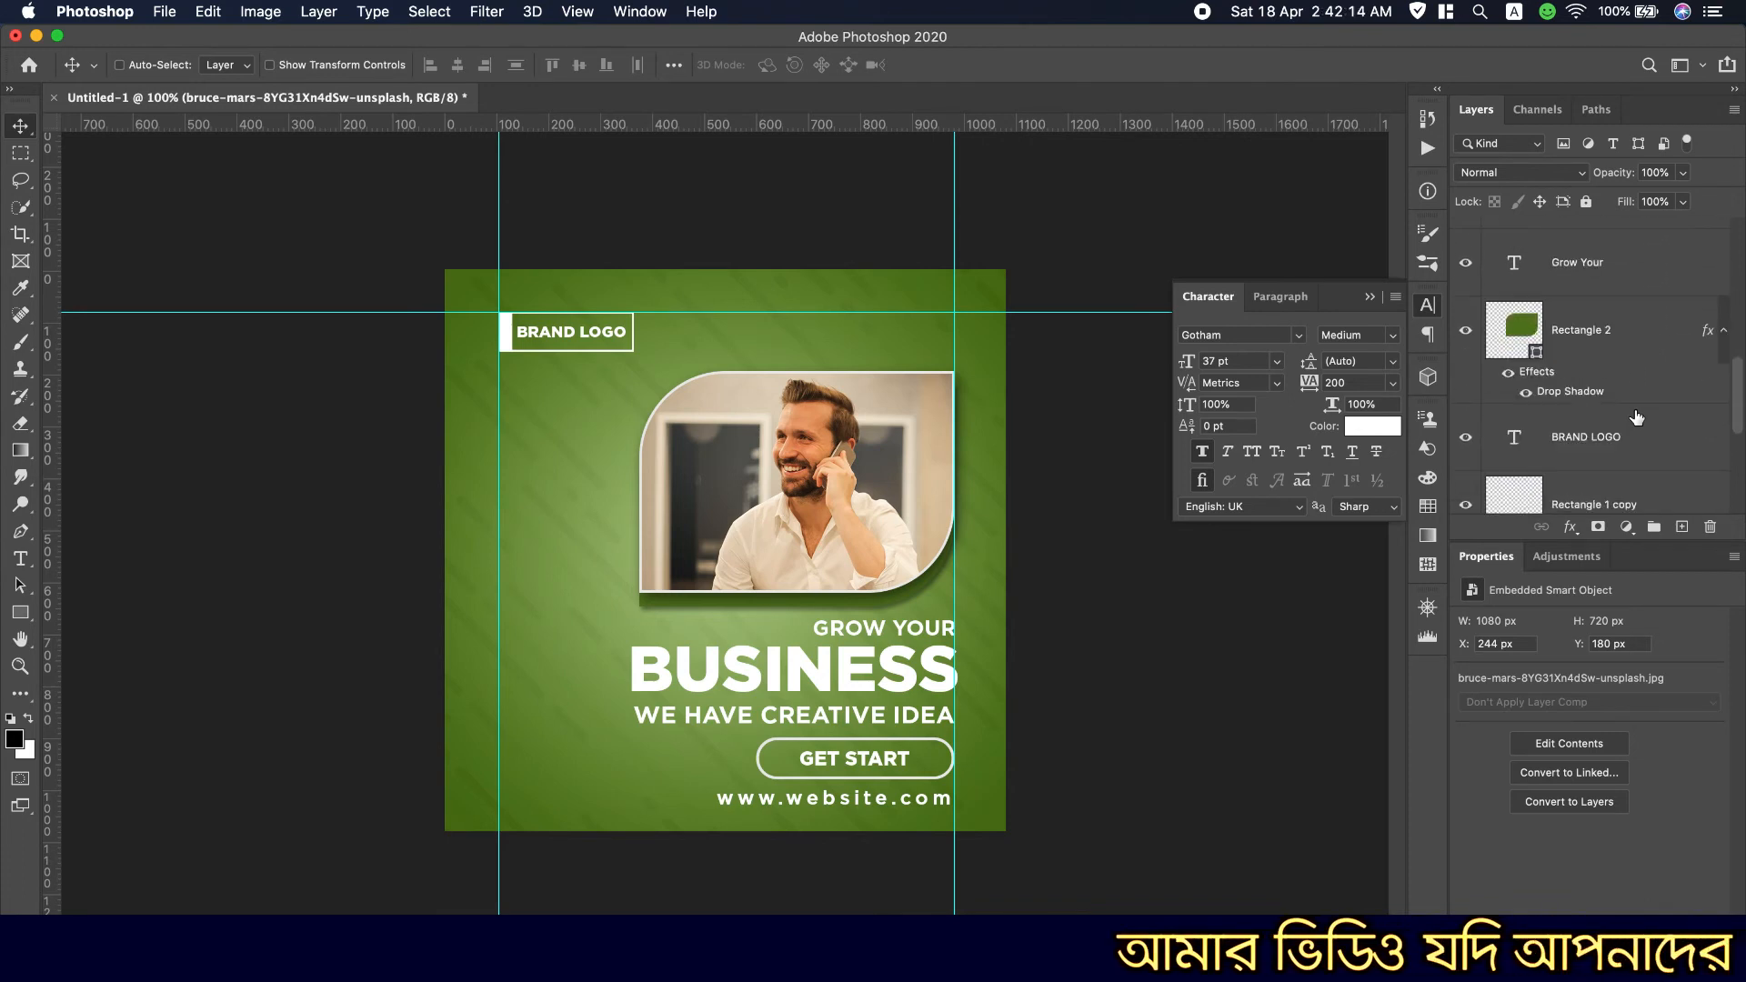
left_click(1624, 336, "shift")
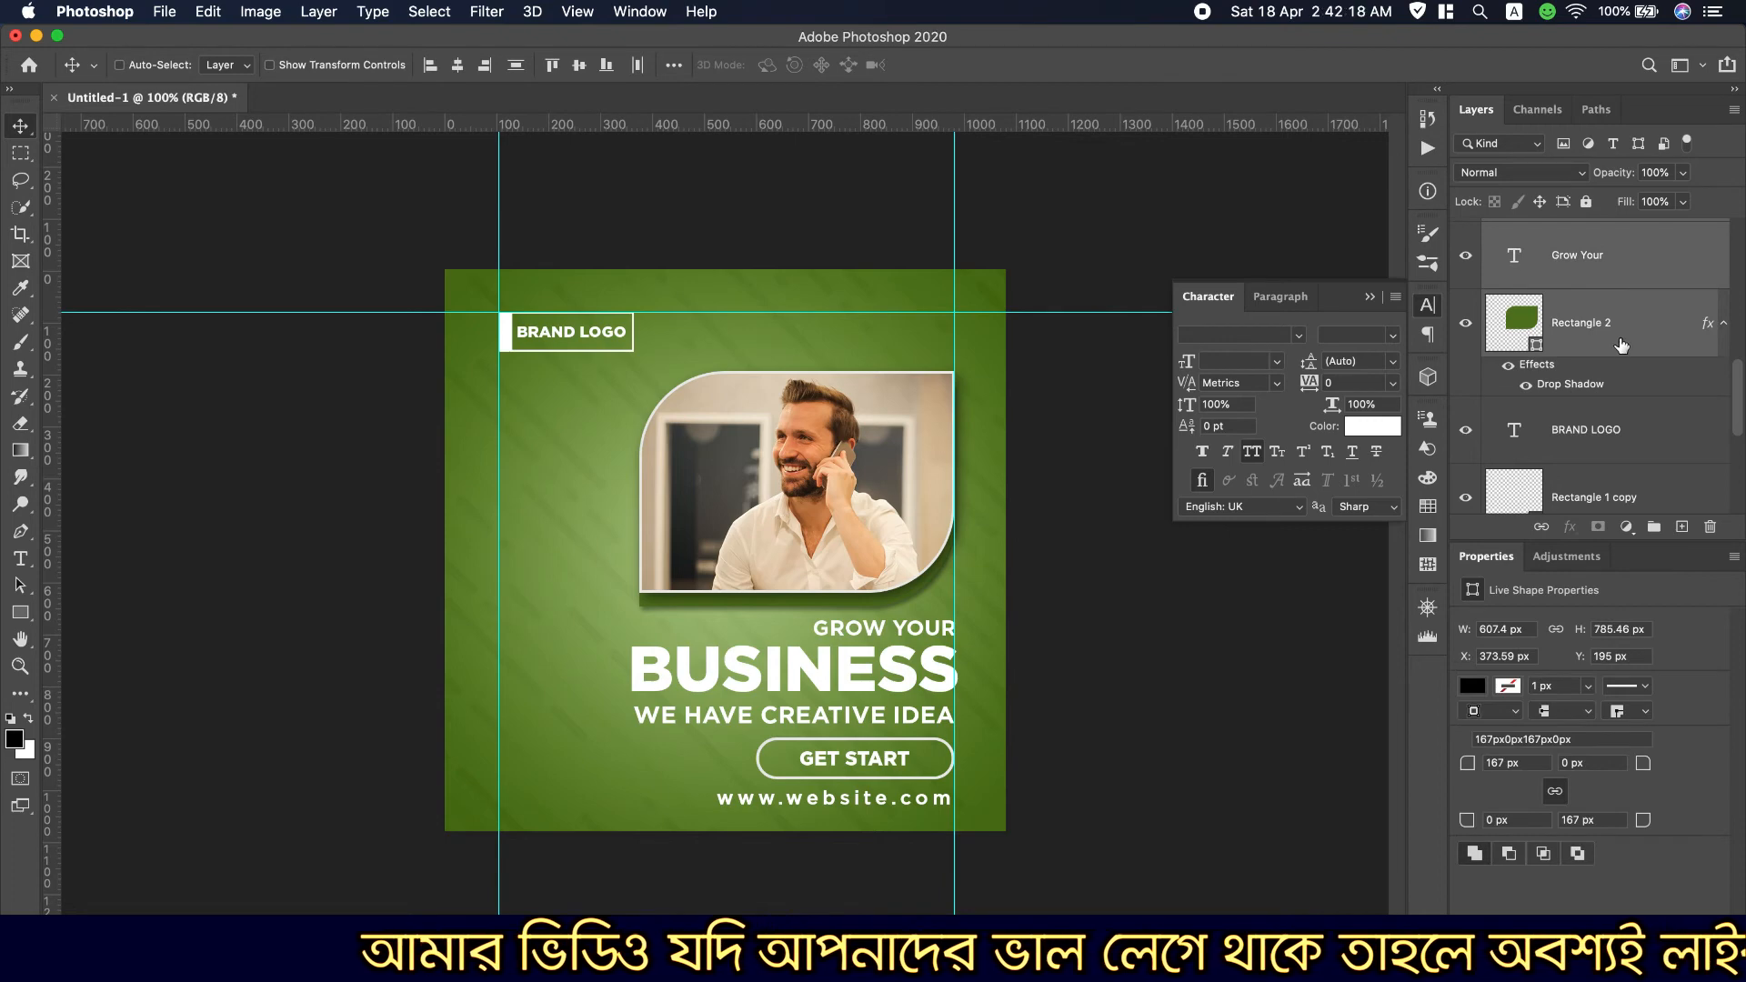
scroll(1633, 373, "down", 2)
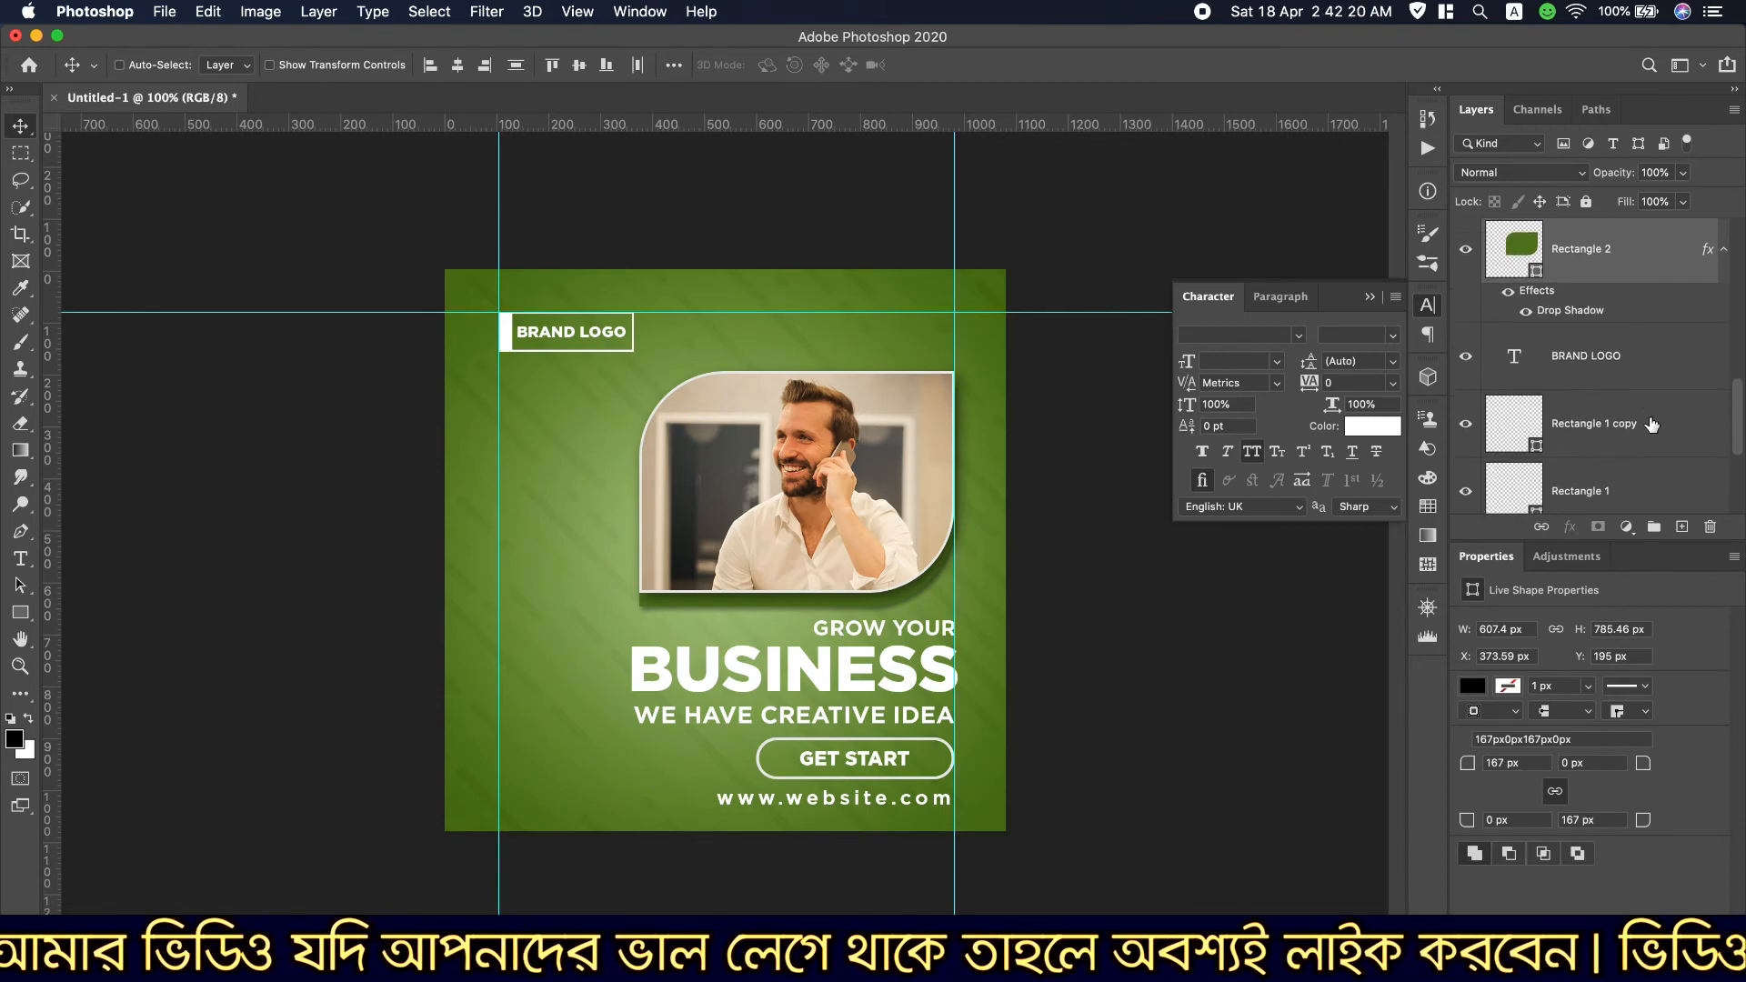
scroll(1652, 423, "up", 4)
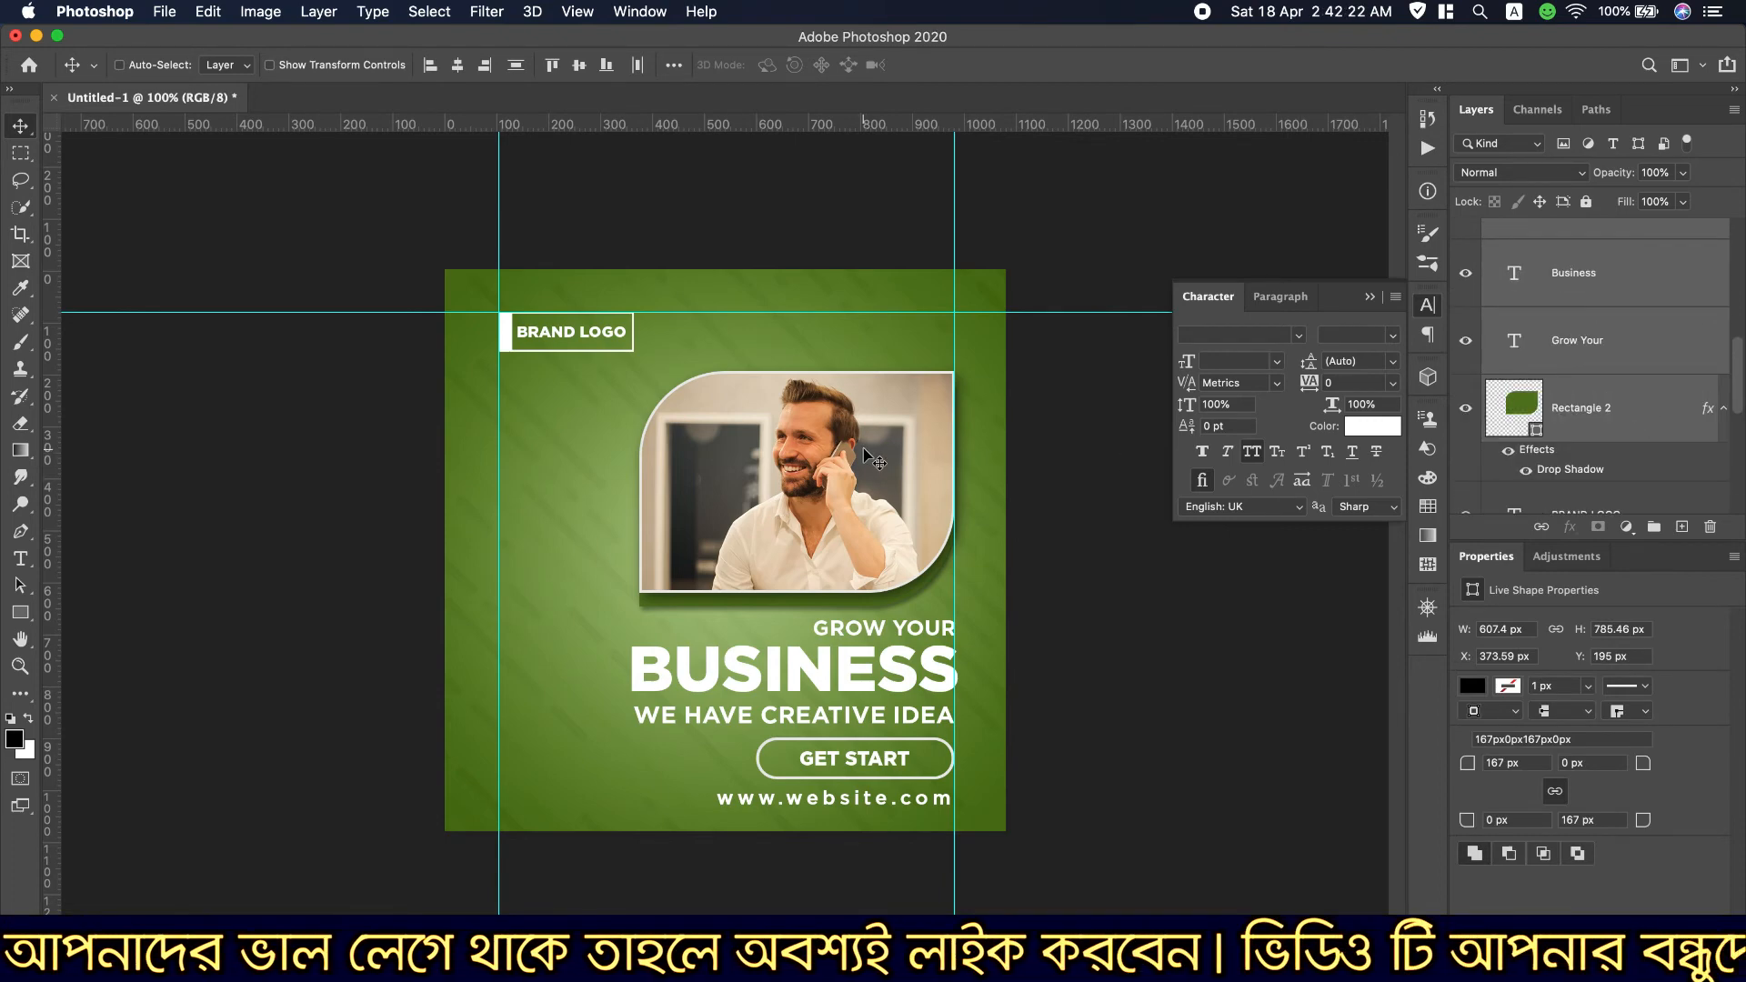
left_click_drag(865, 450, 865, 429)
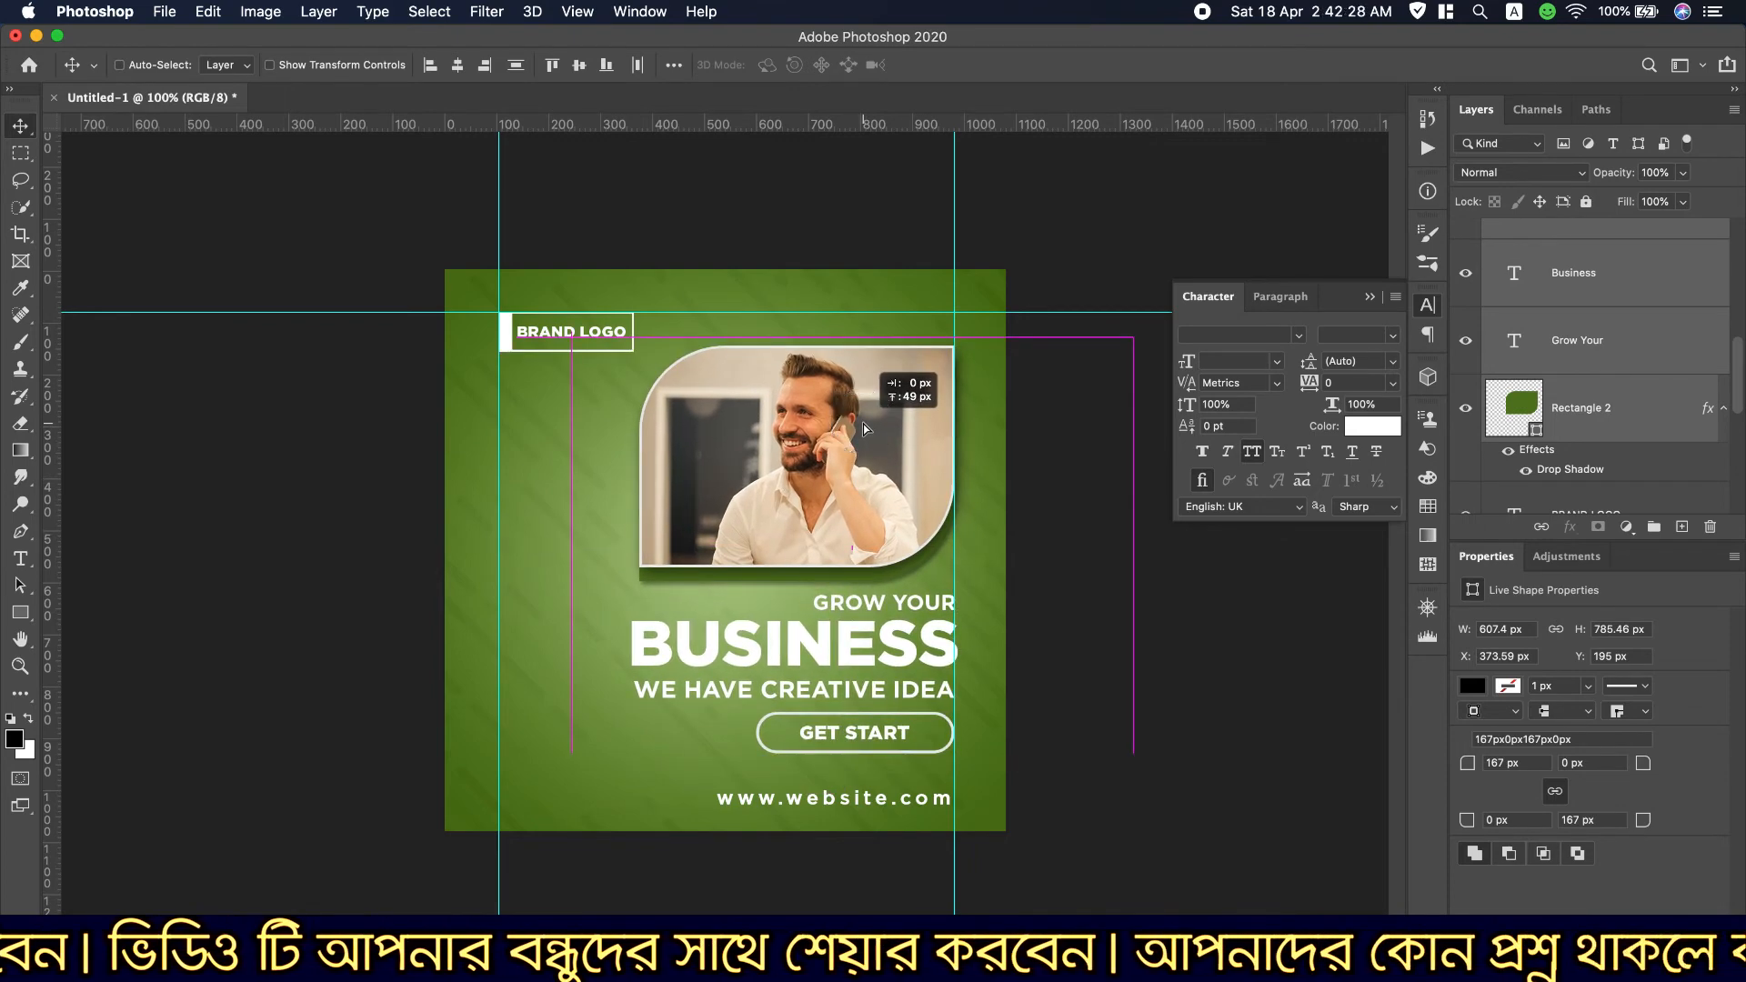
Move the website address slightly up, set its tracking to 100 and align its end with the right guide.
scroll(1683, 415, "up", 2)
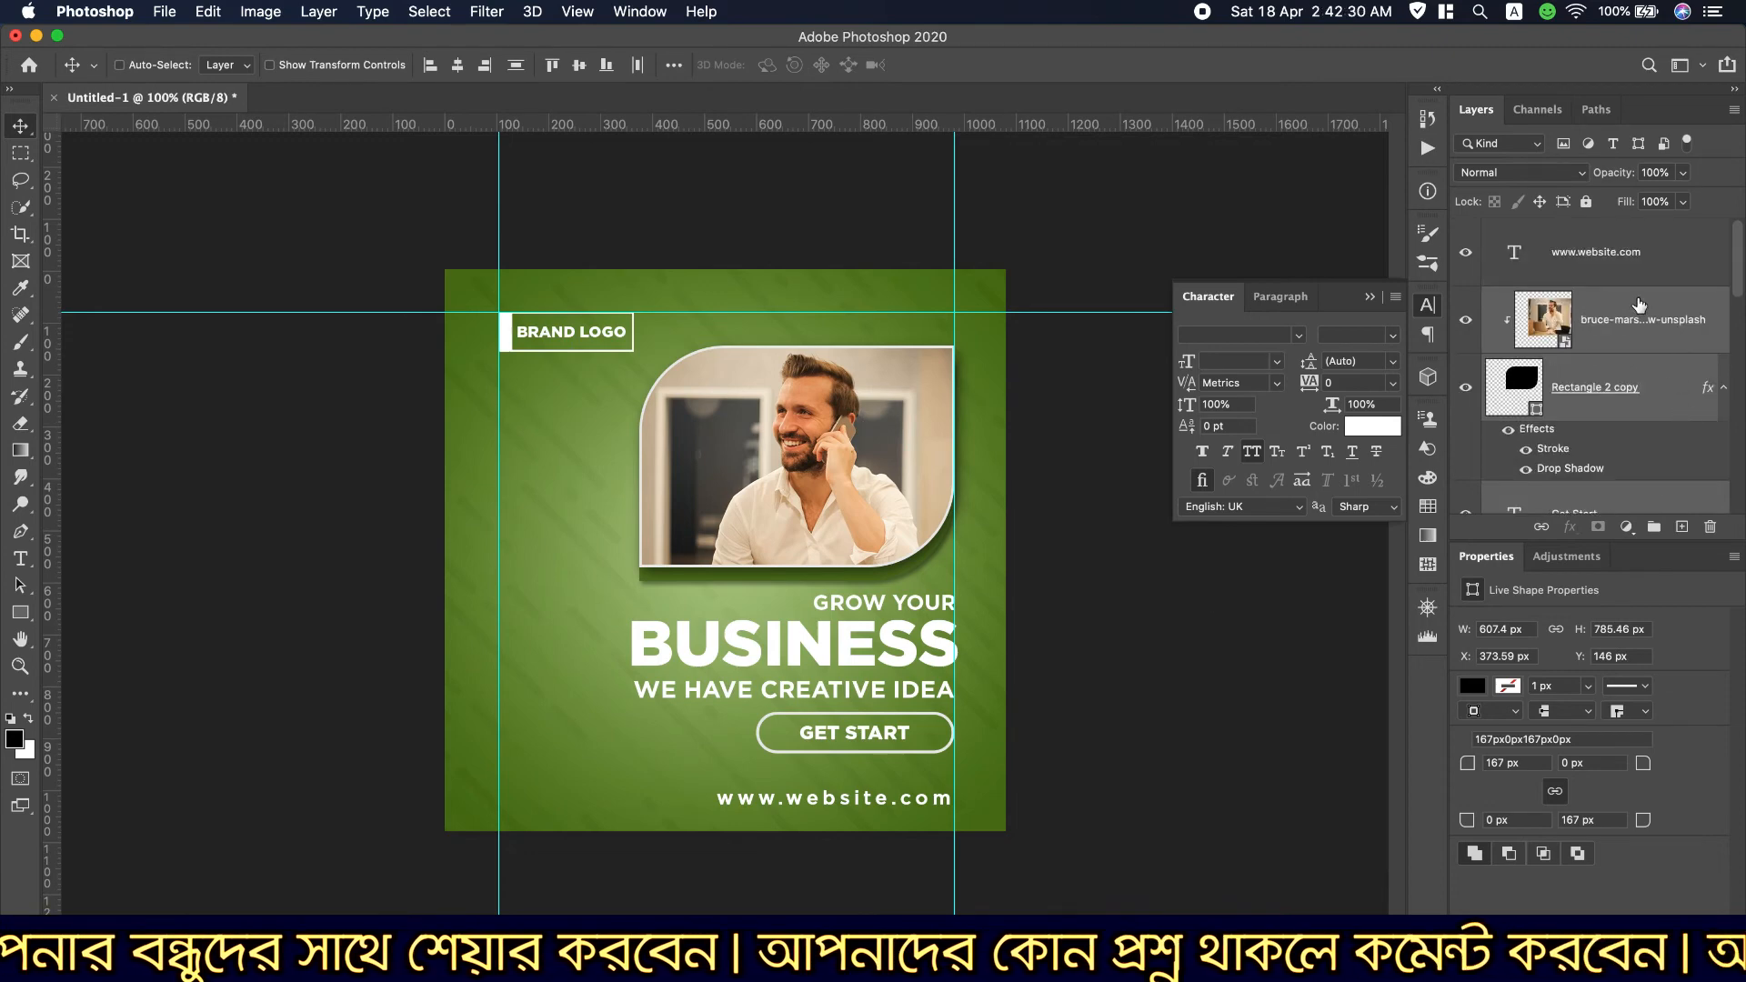
left_click(1660, 258)
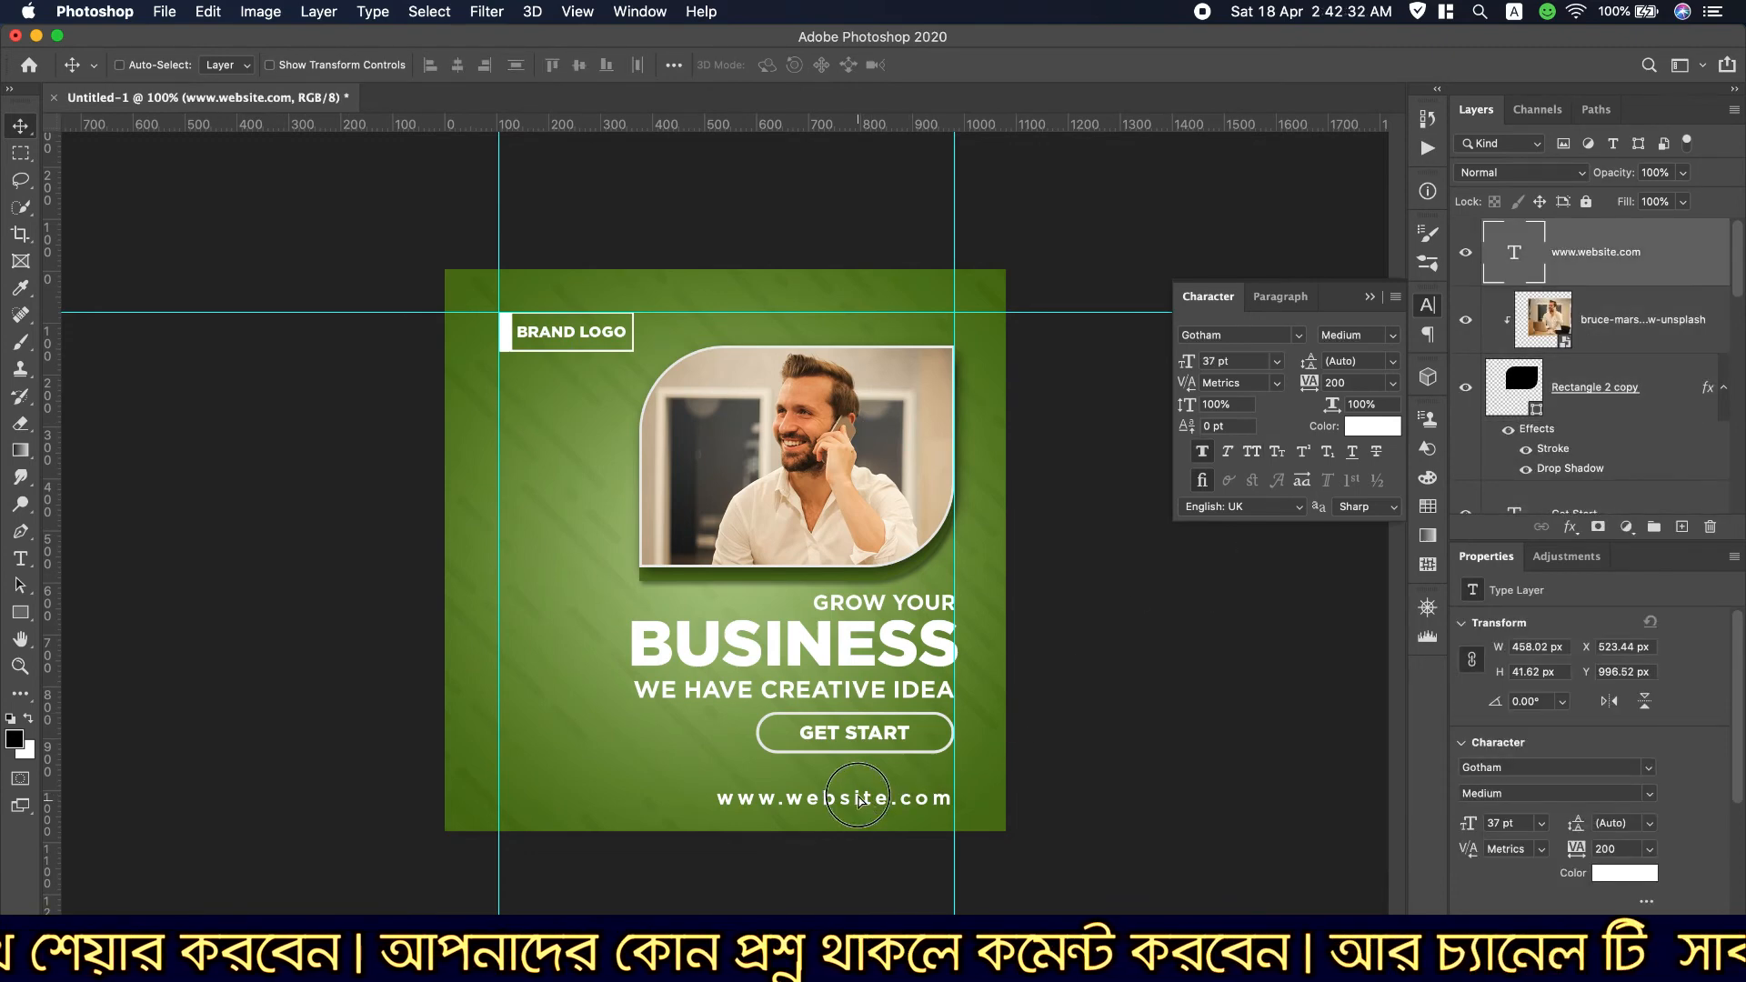
left_click_drag(859, 800, 864, 791)
left_click_drag(862, 792, 860, 794)
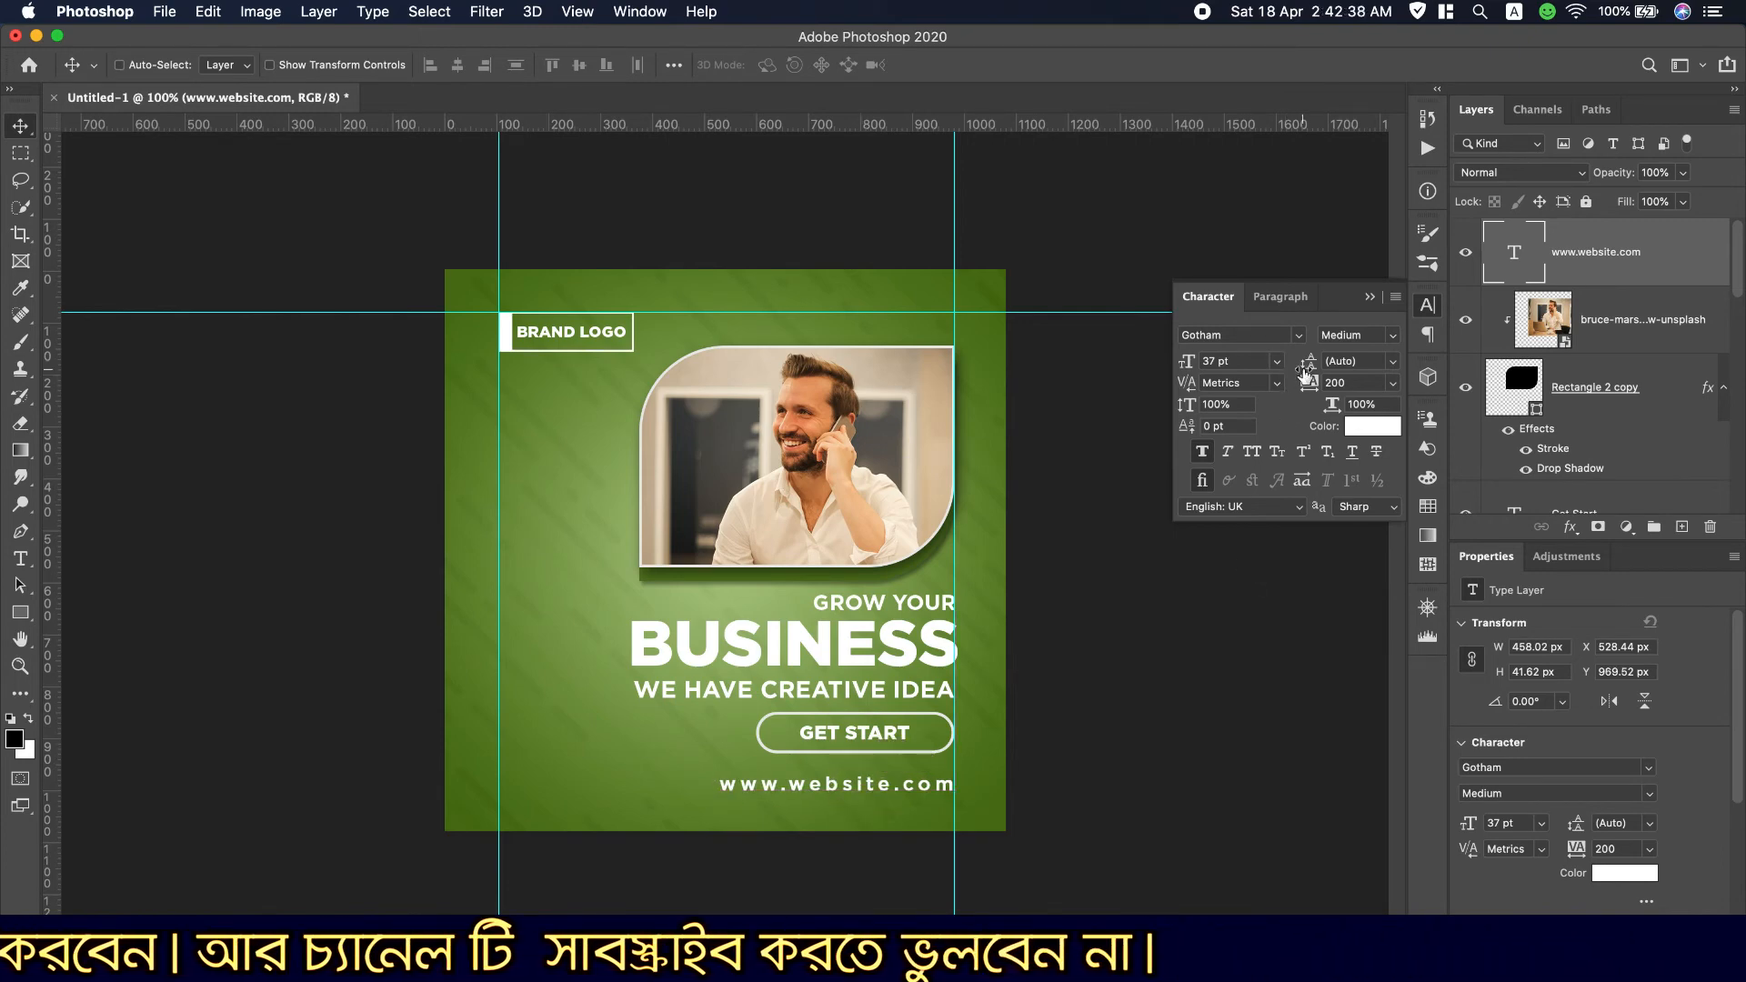
left_click_drag(1309, 382, 1293, 382)
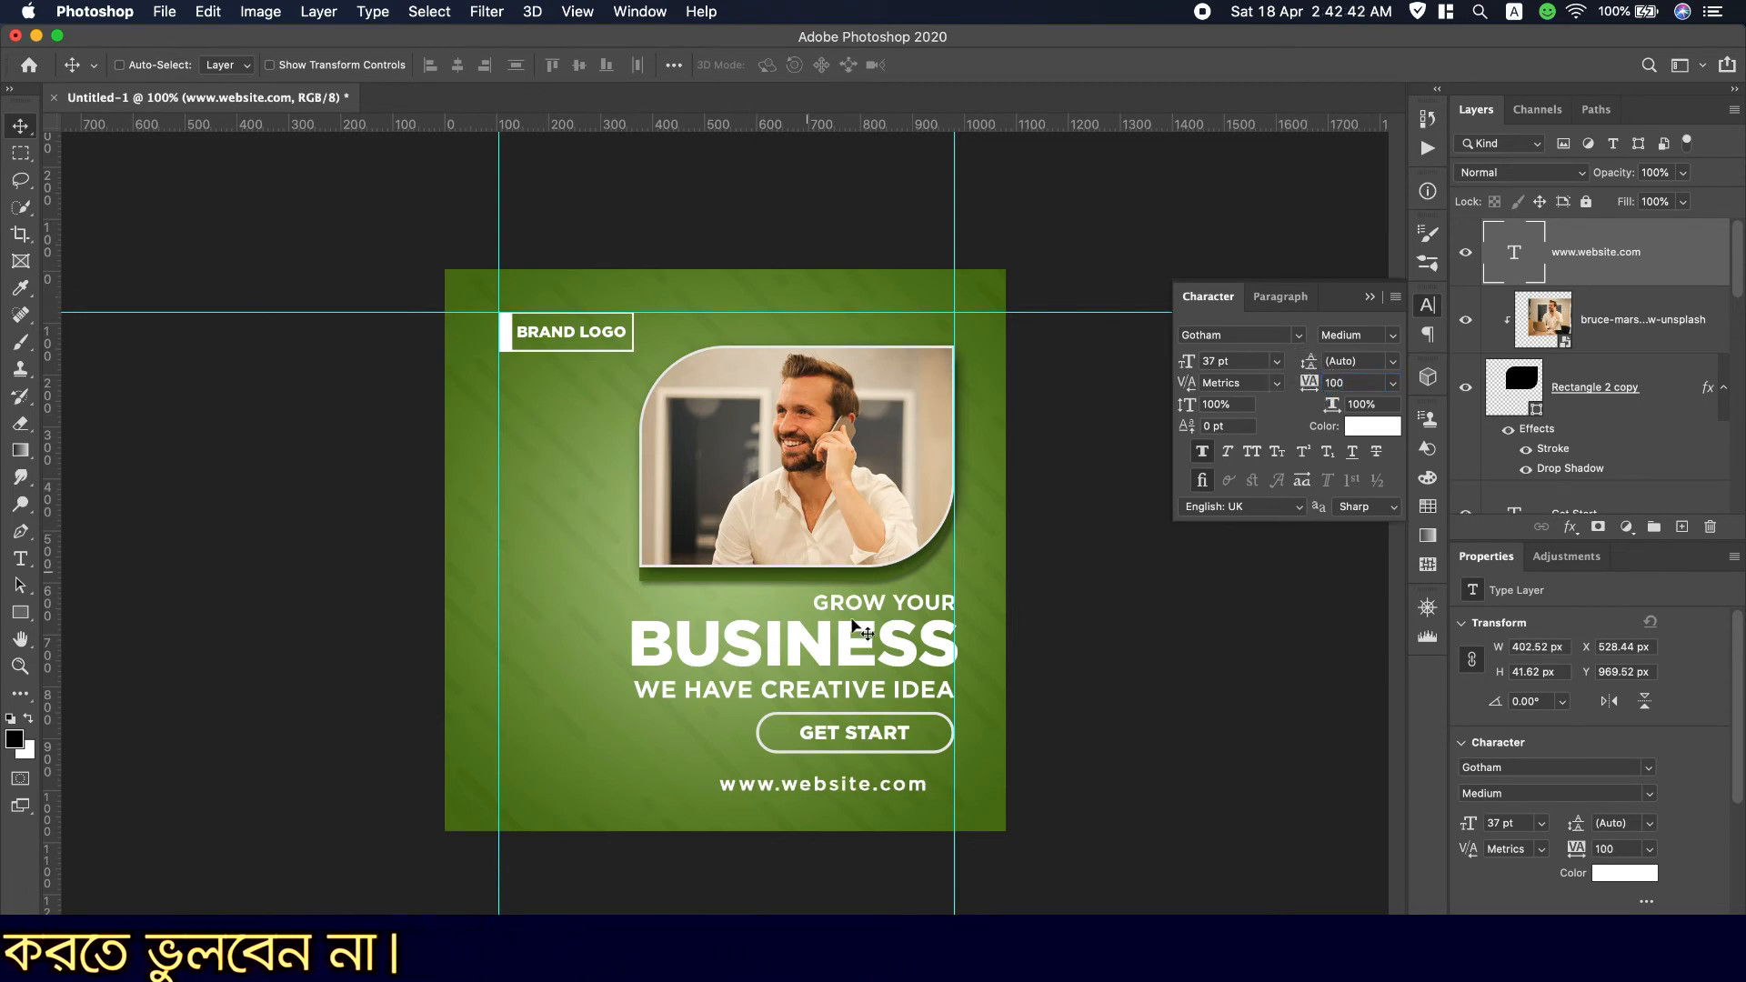
left_click_drag(826, 790, 851, 787)
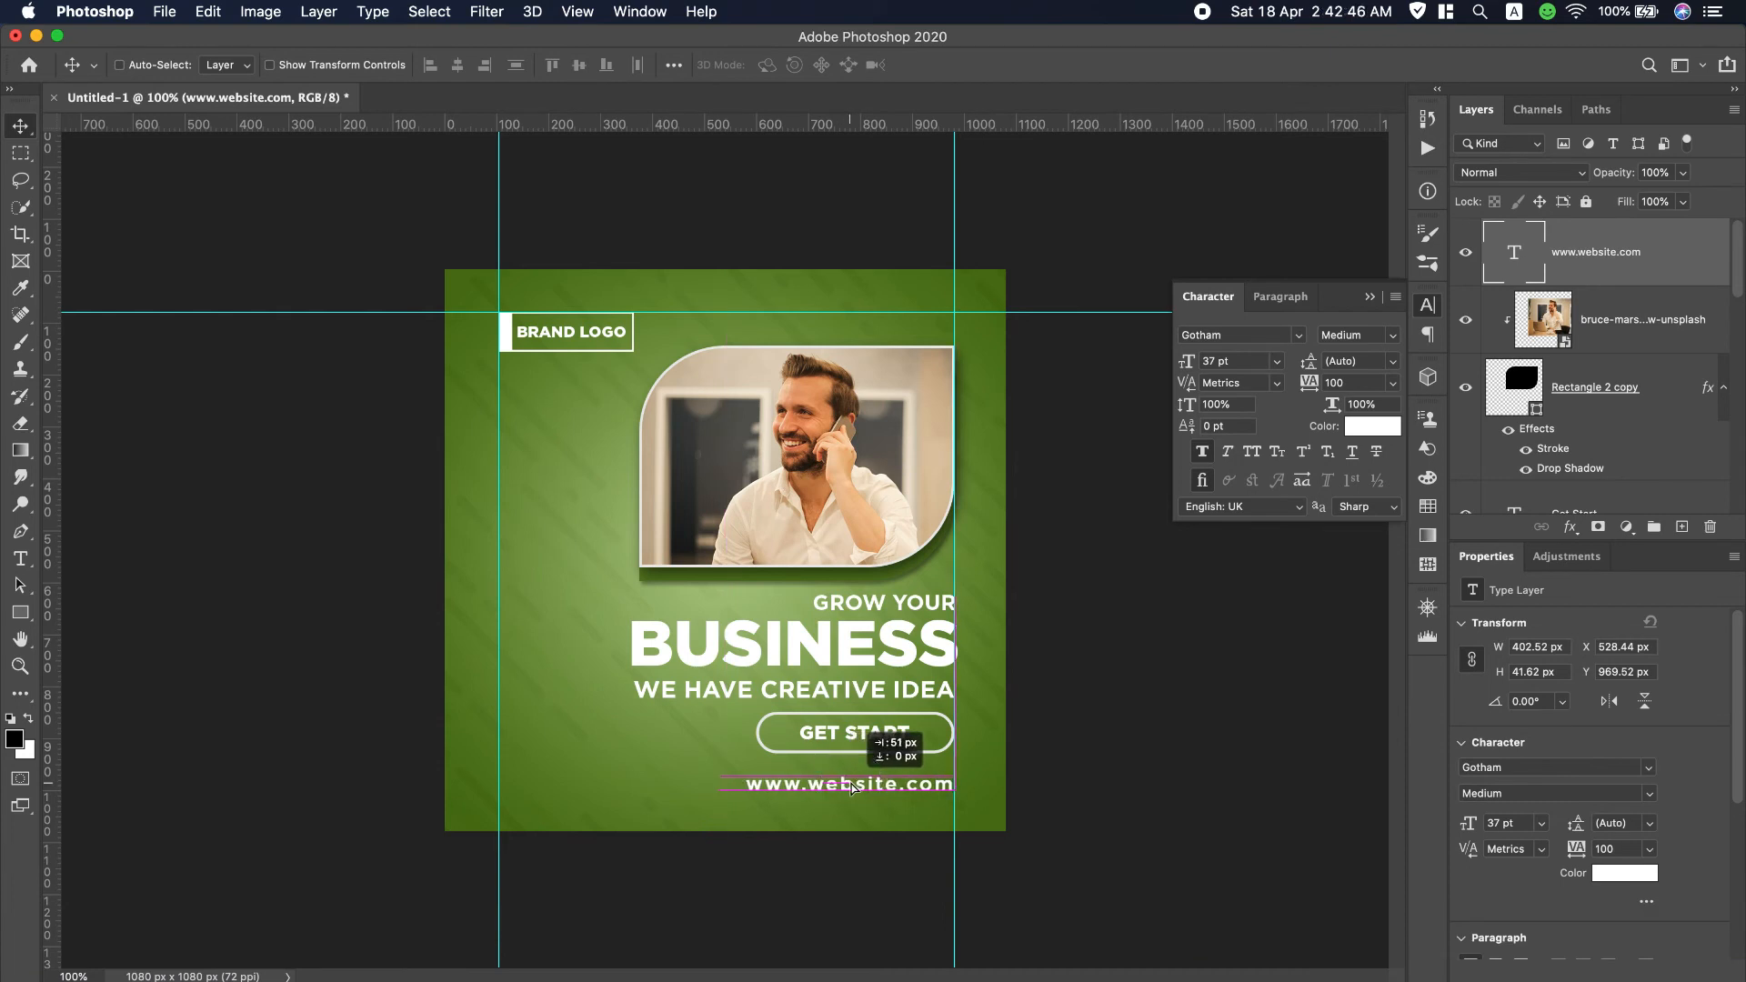
Change the website address font style to Book and realign its end with the right guide.
left_click(1390, 340)
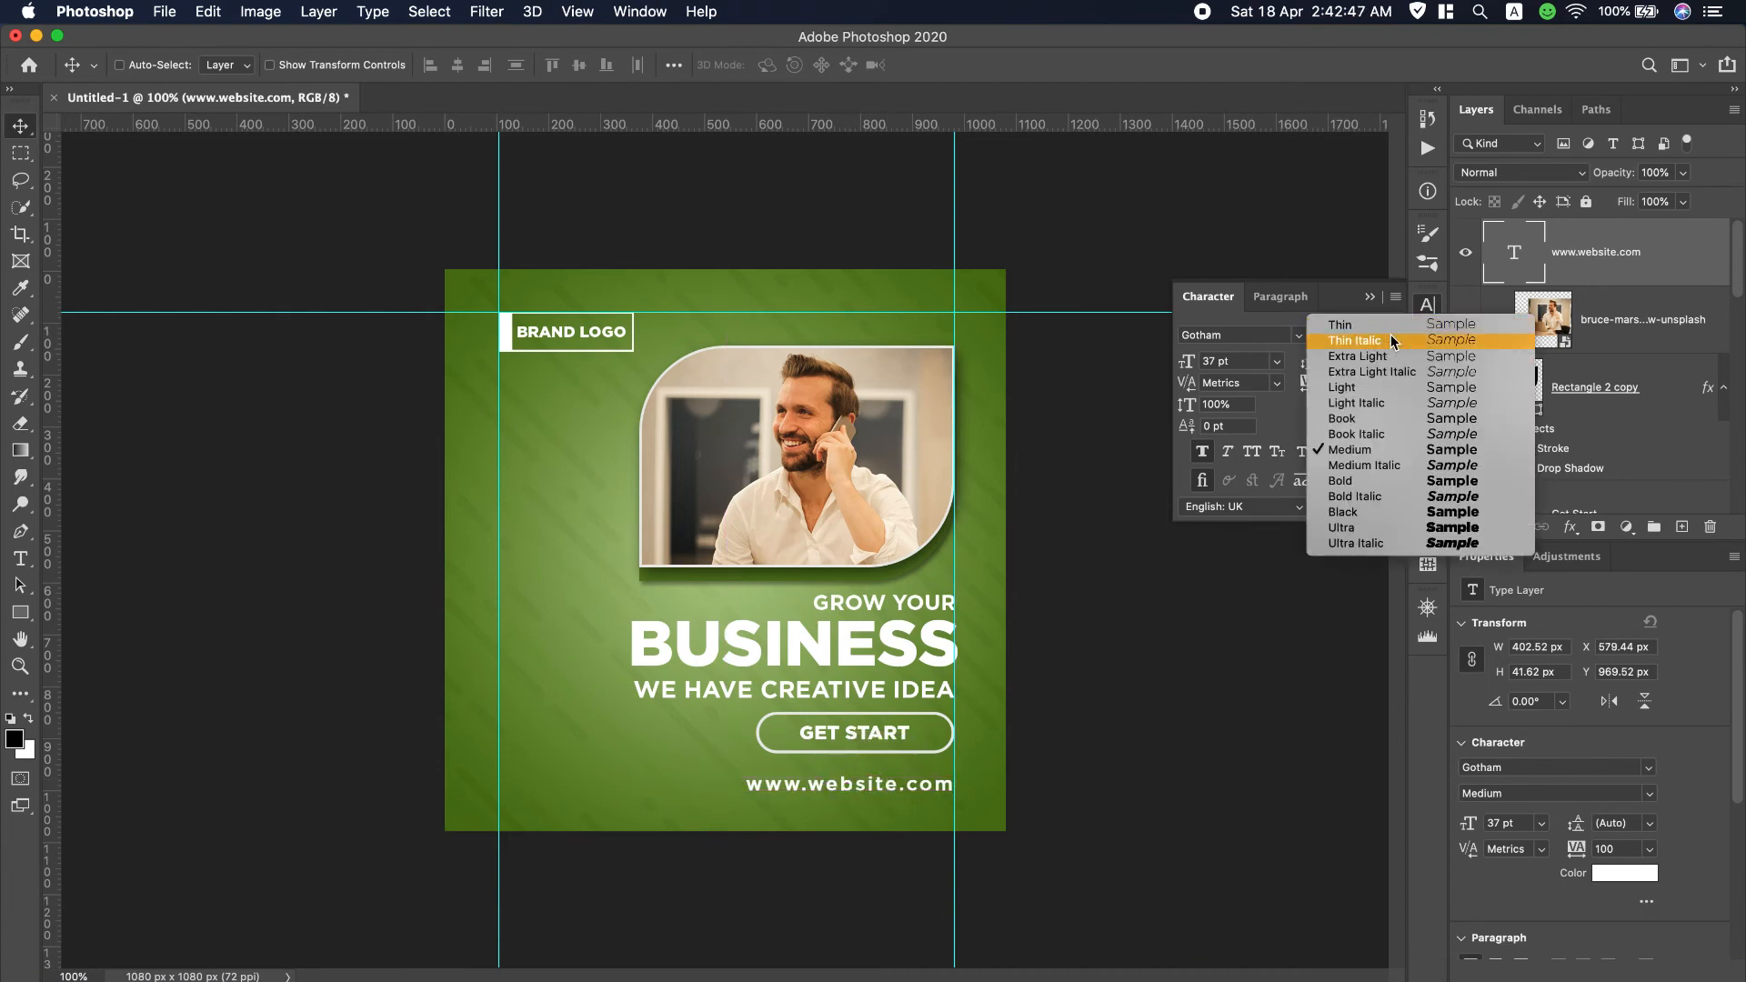
left_click(1368, 420)
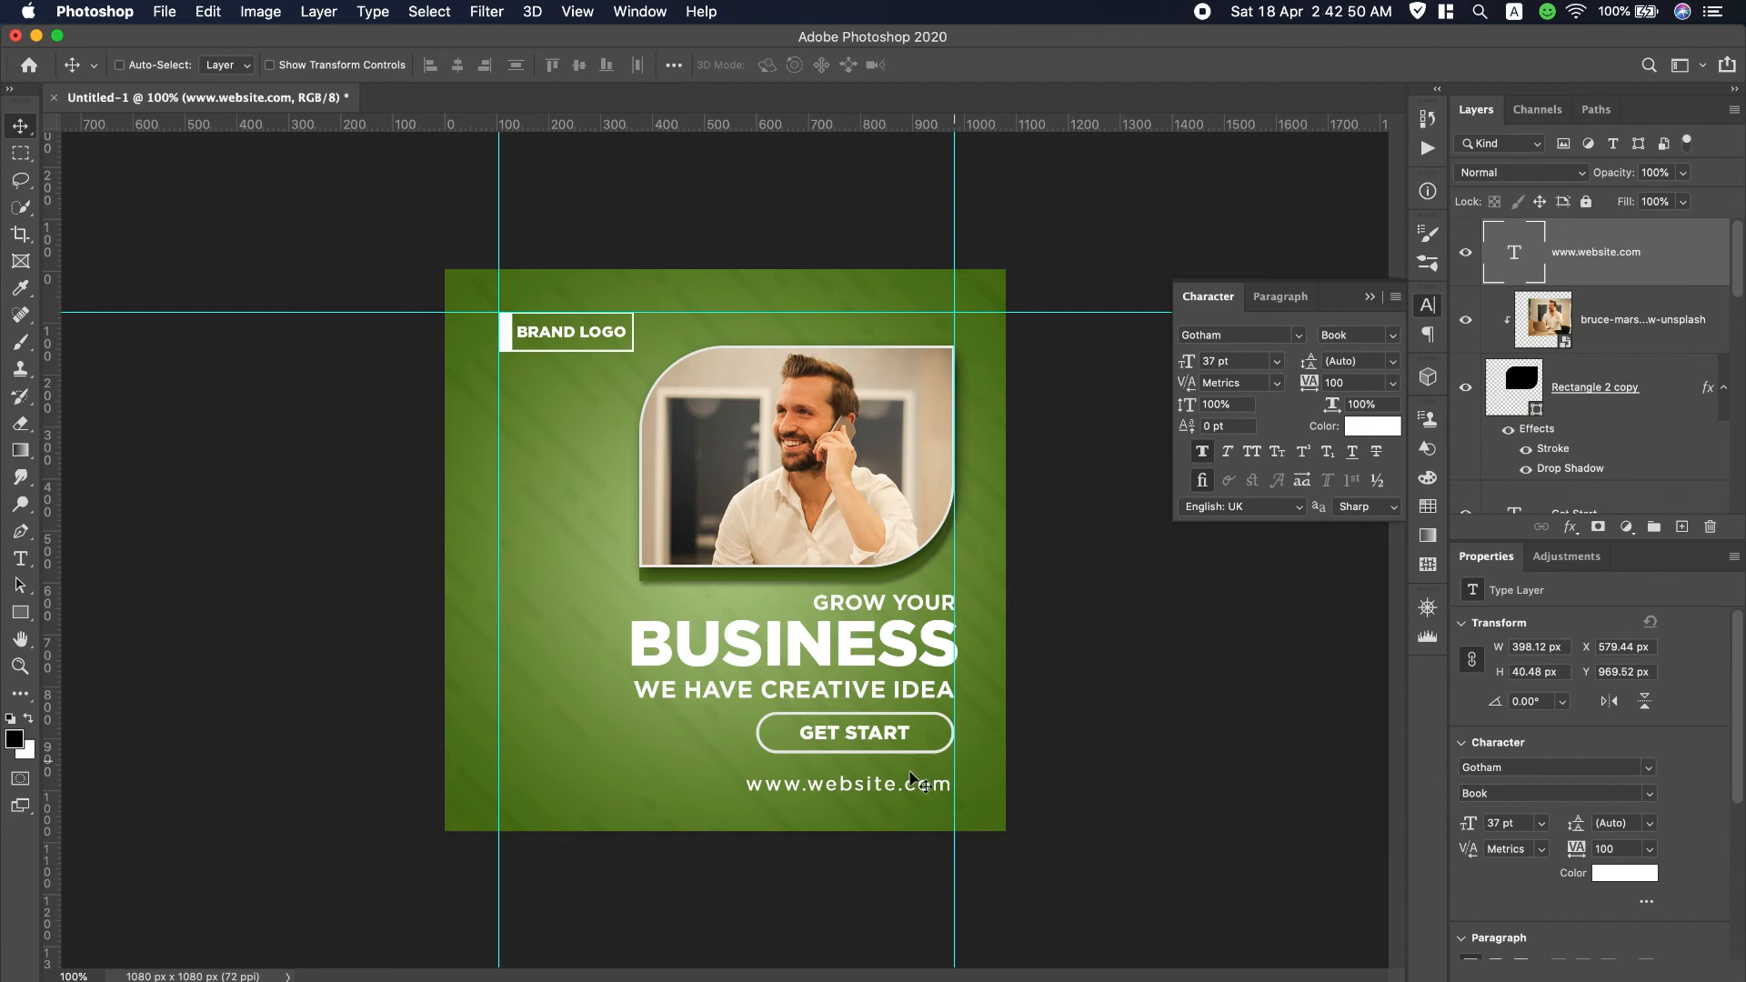
left_click_drag(868, 784, 873, 788)
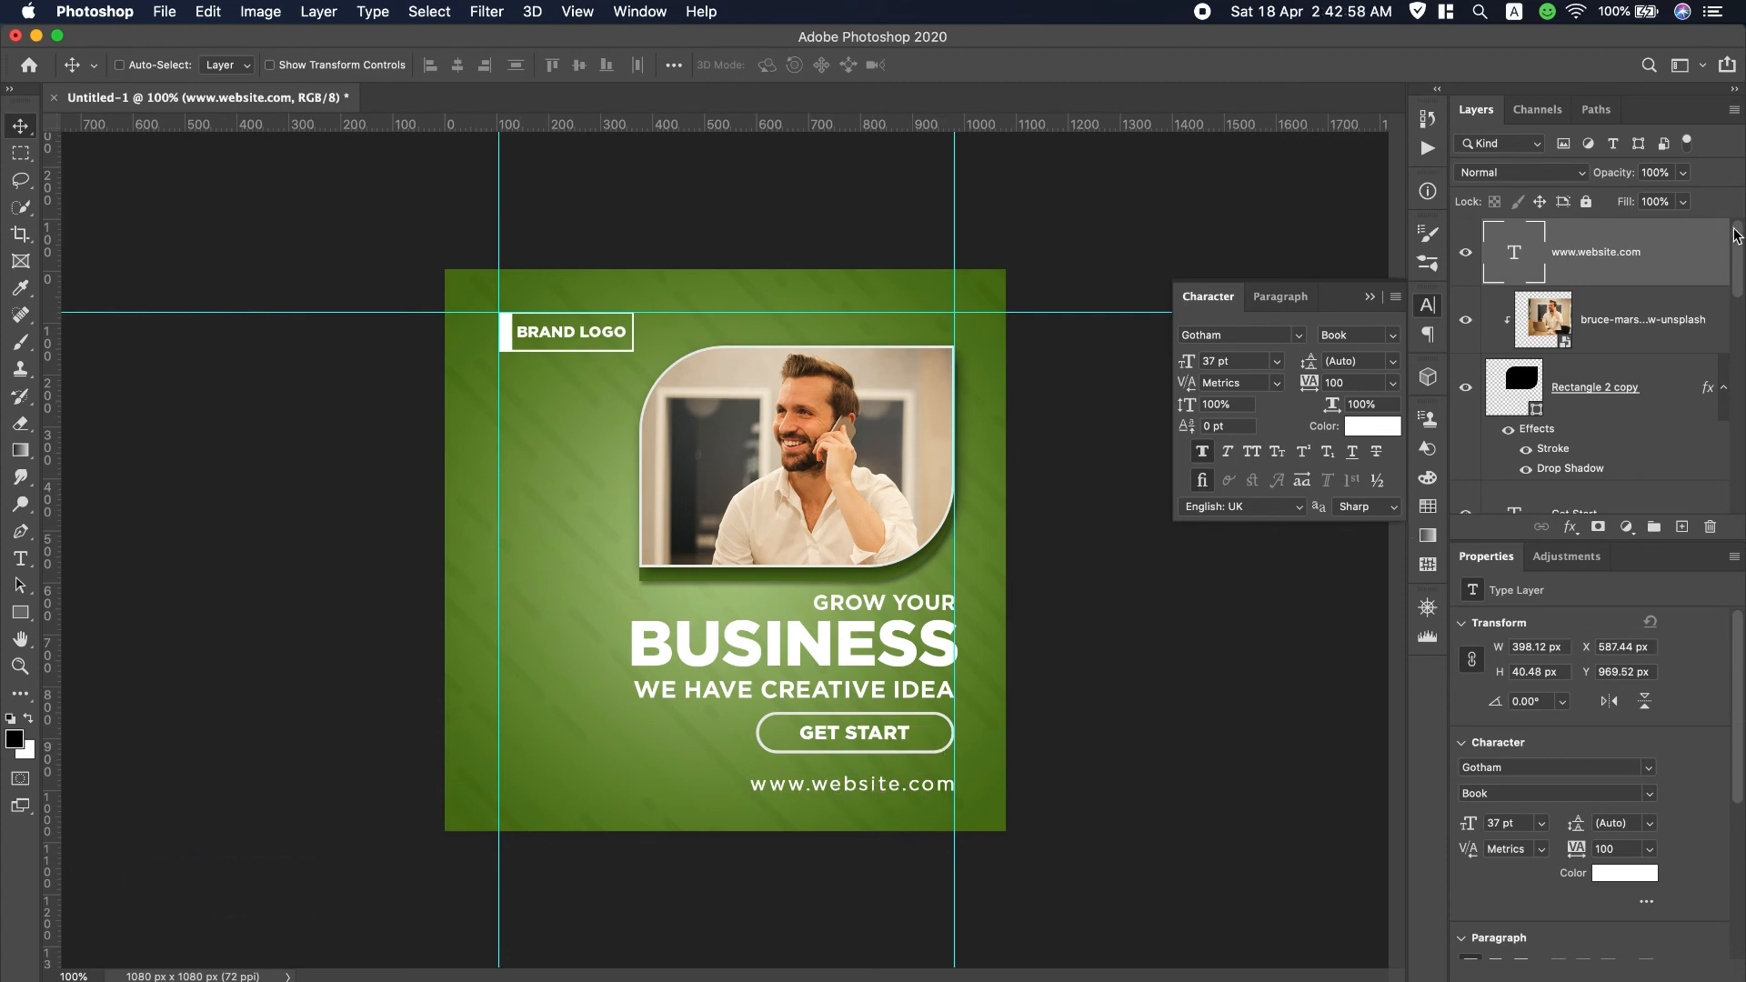
Draw a 67 px square over the photo's lower-left corner with no fill and a light grey 9.56 px stroke.
left_click(18, 614)
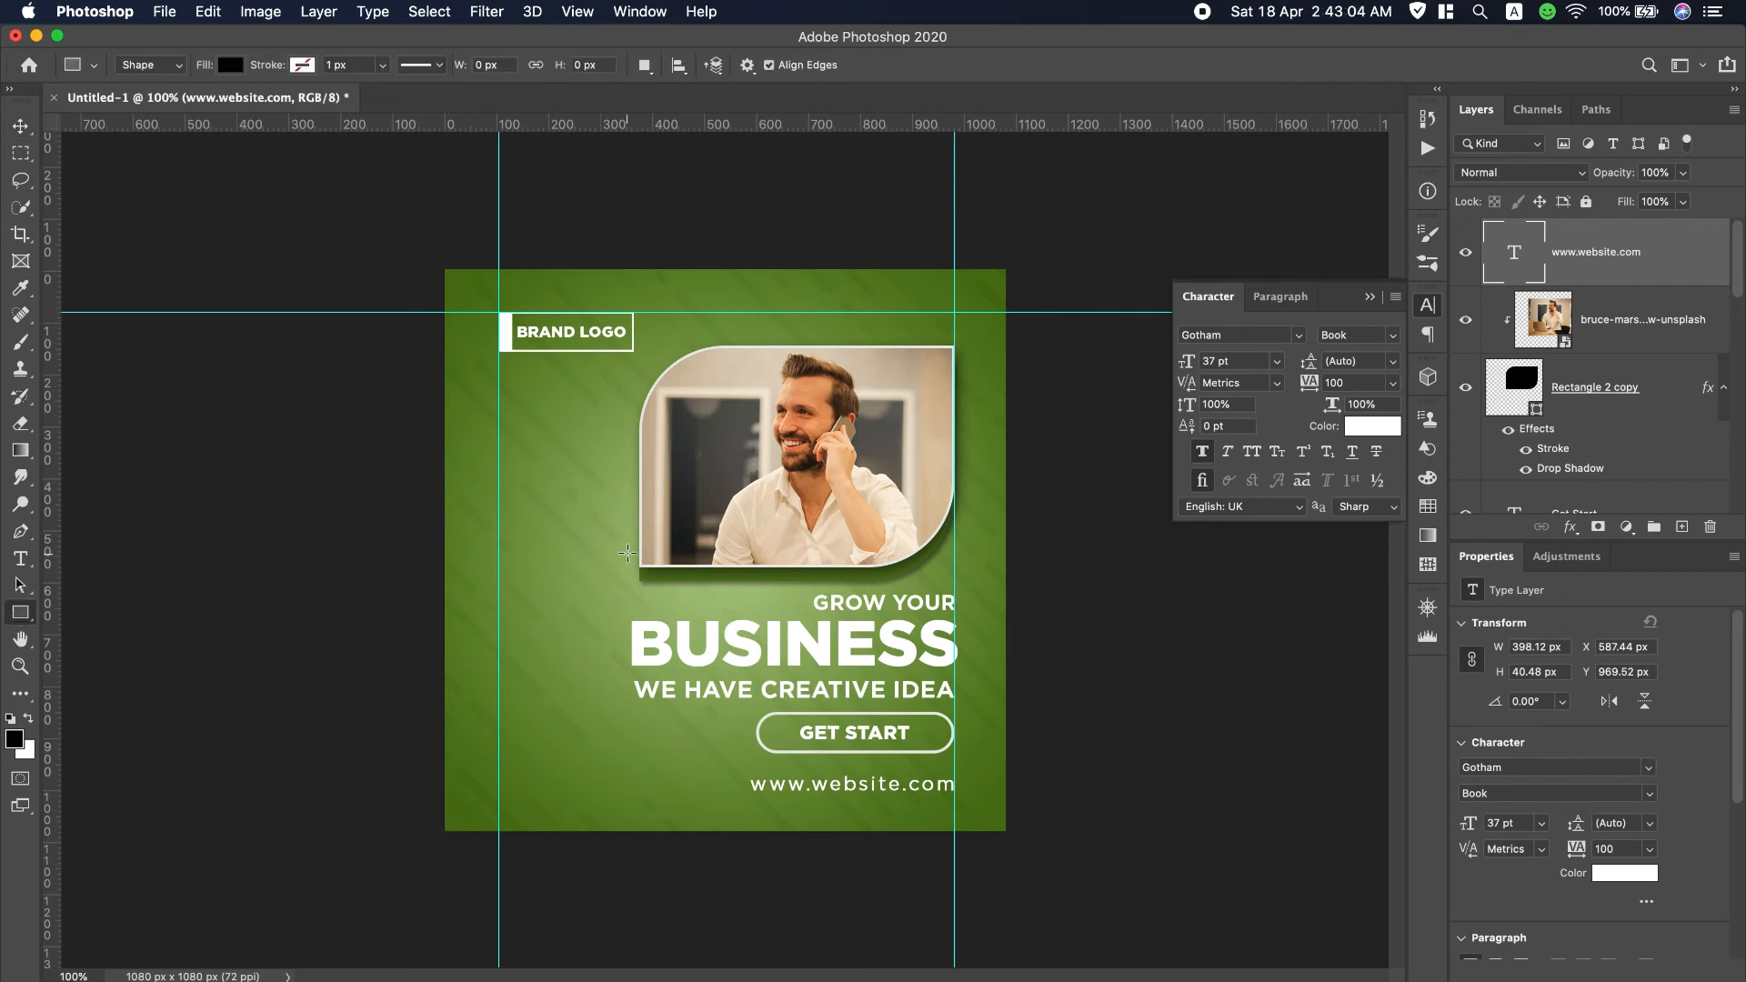
left_click_drag(626, 551, 660, 599)
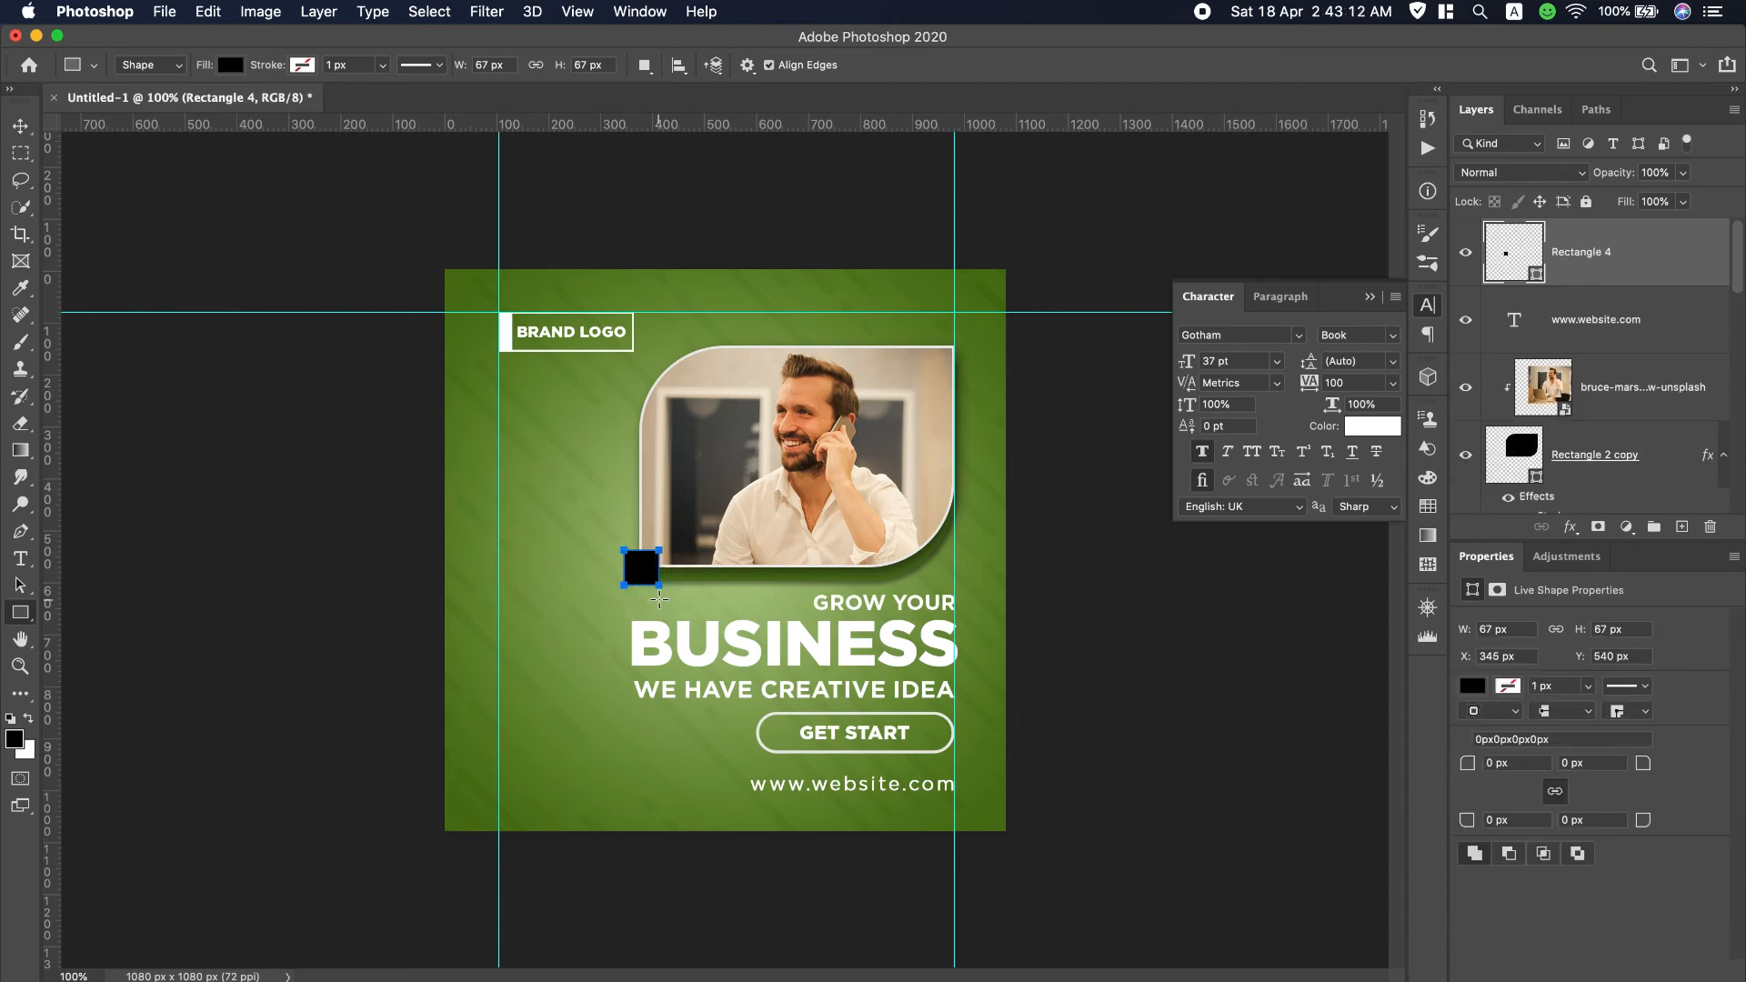
left_click(231, 66)
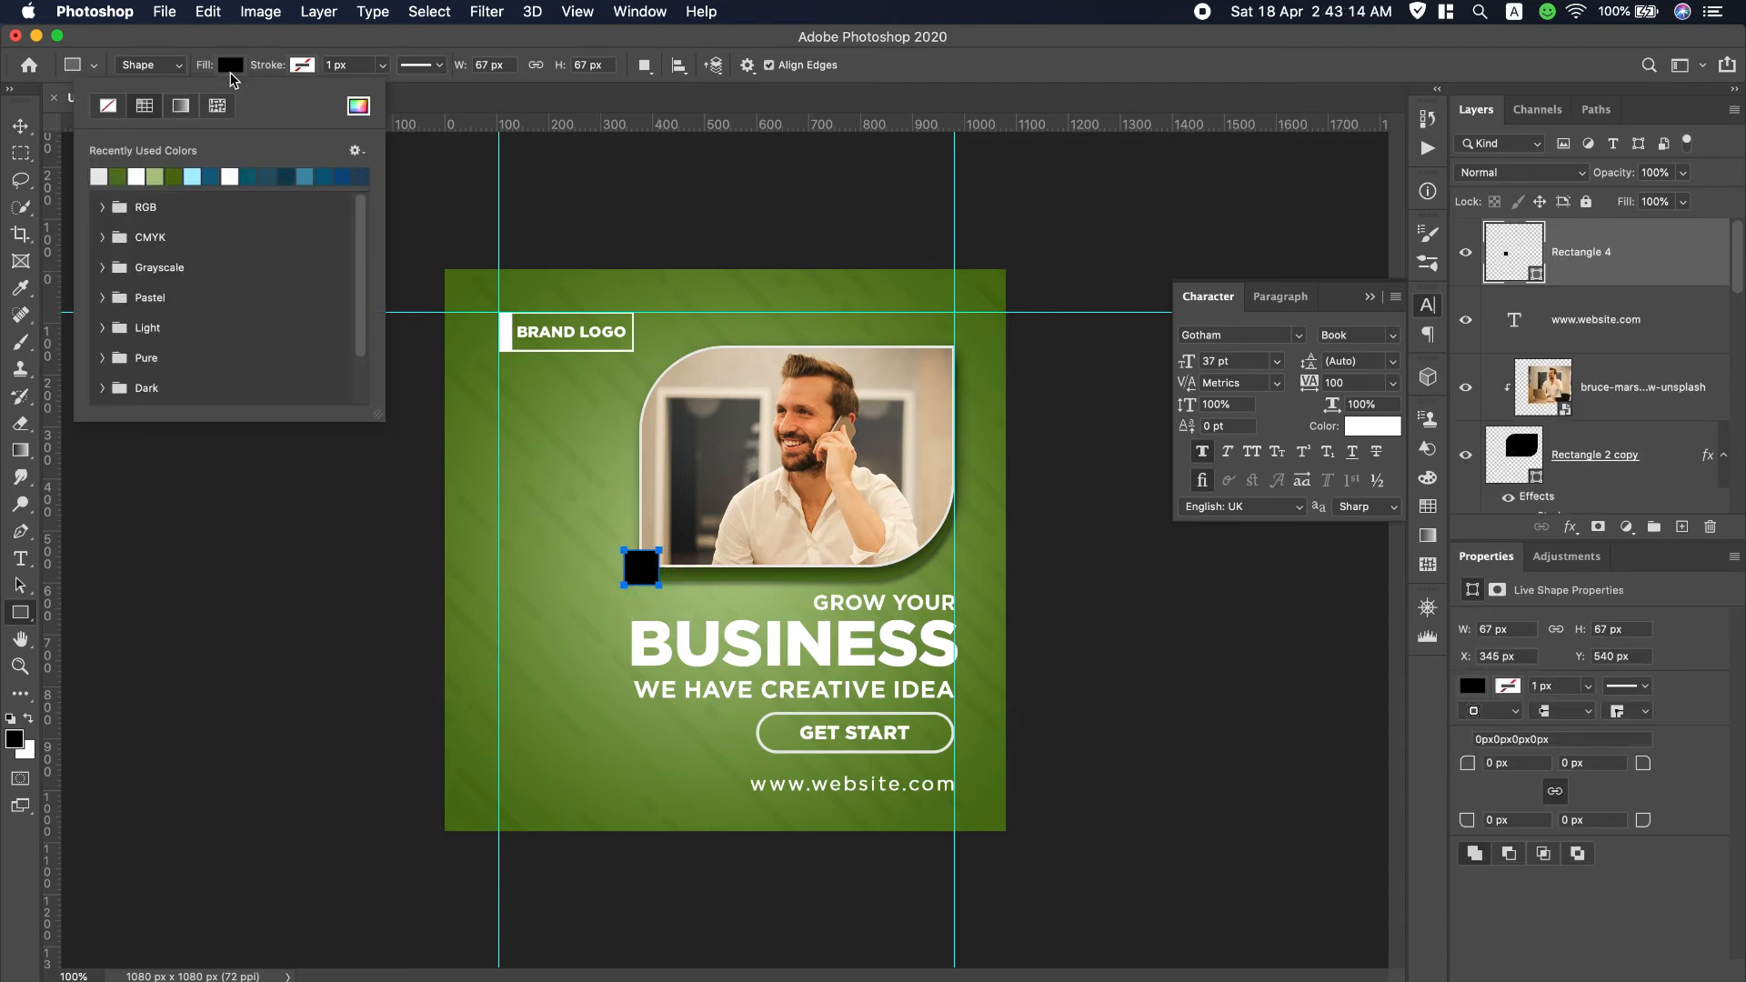
left_click(100, 176)
left_click(108, 106)
left_click(303, 66)
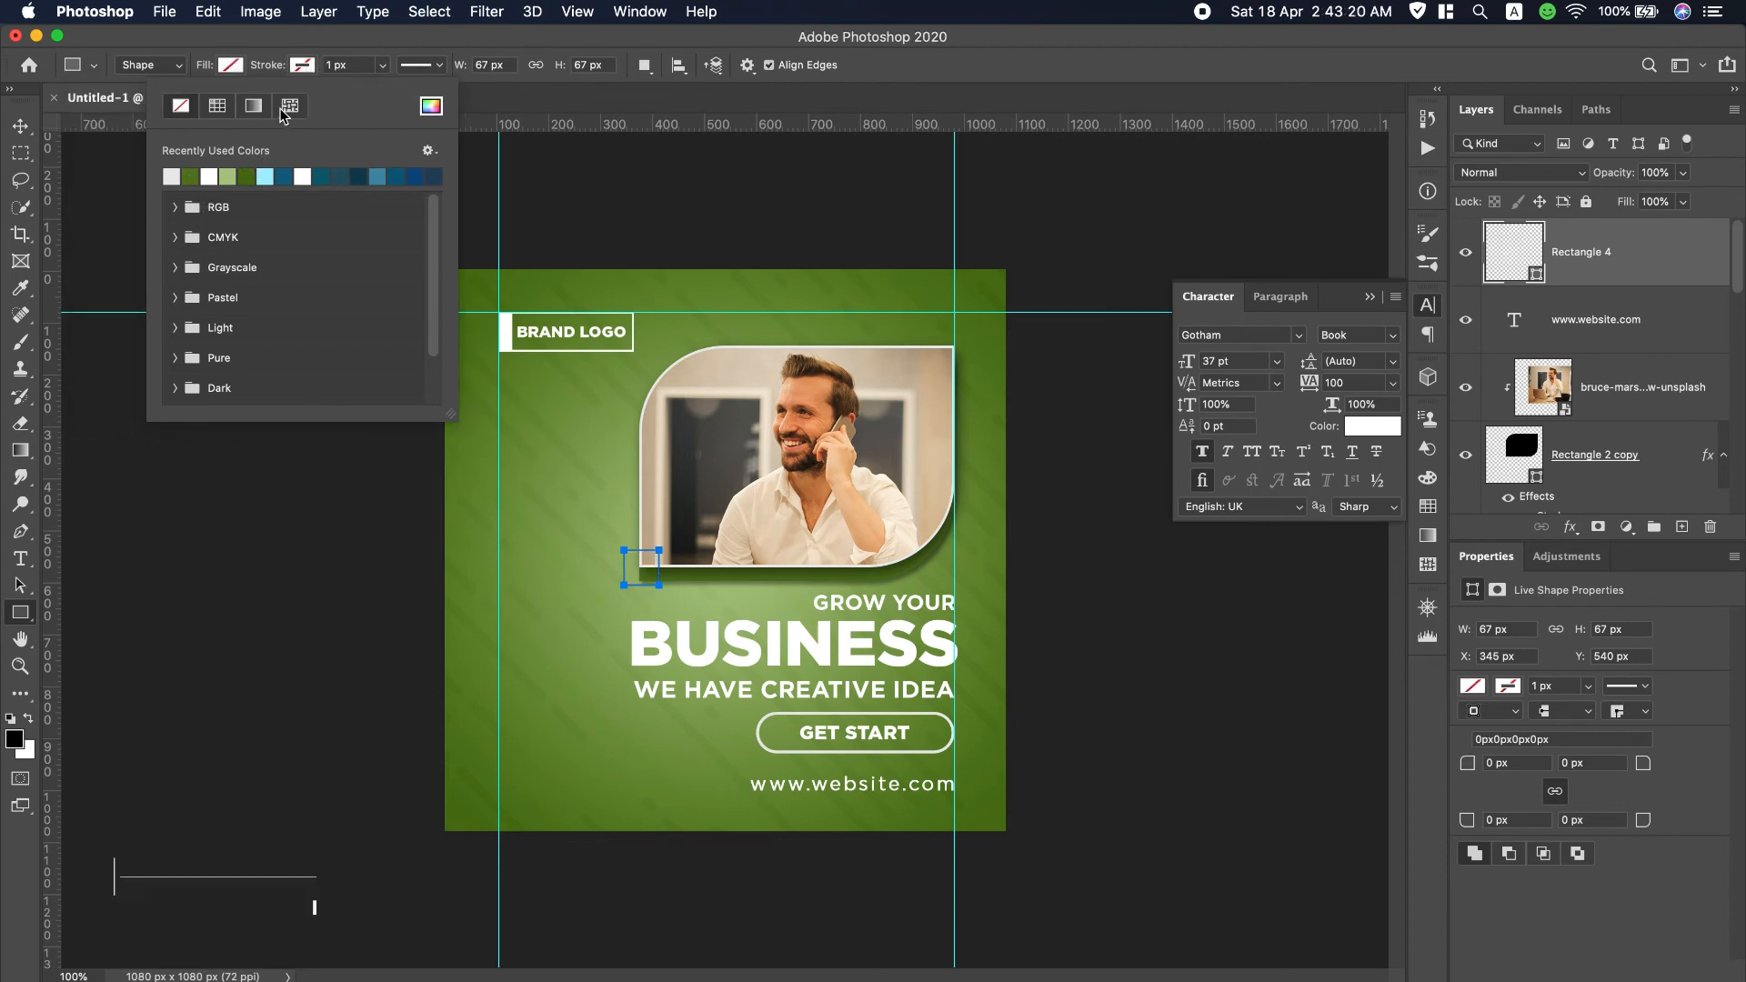
left_click(383, 66)
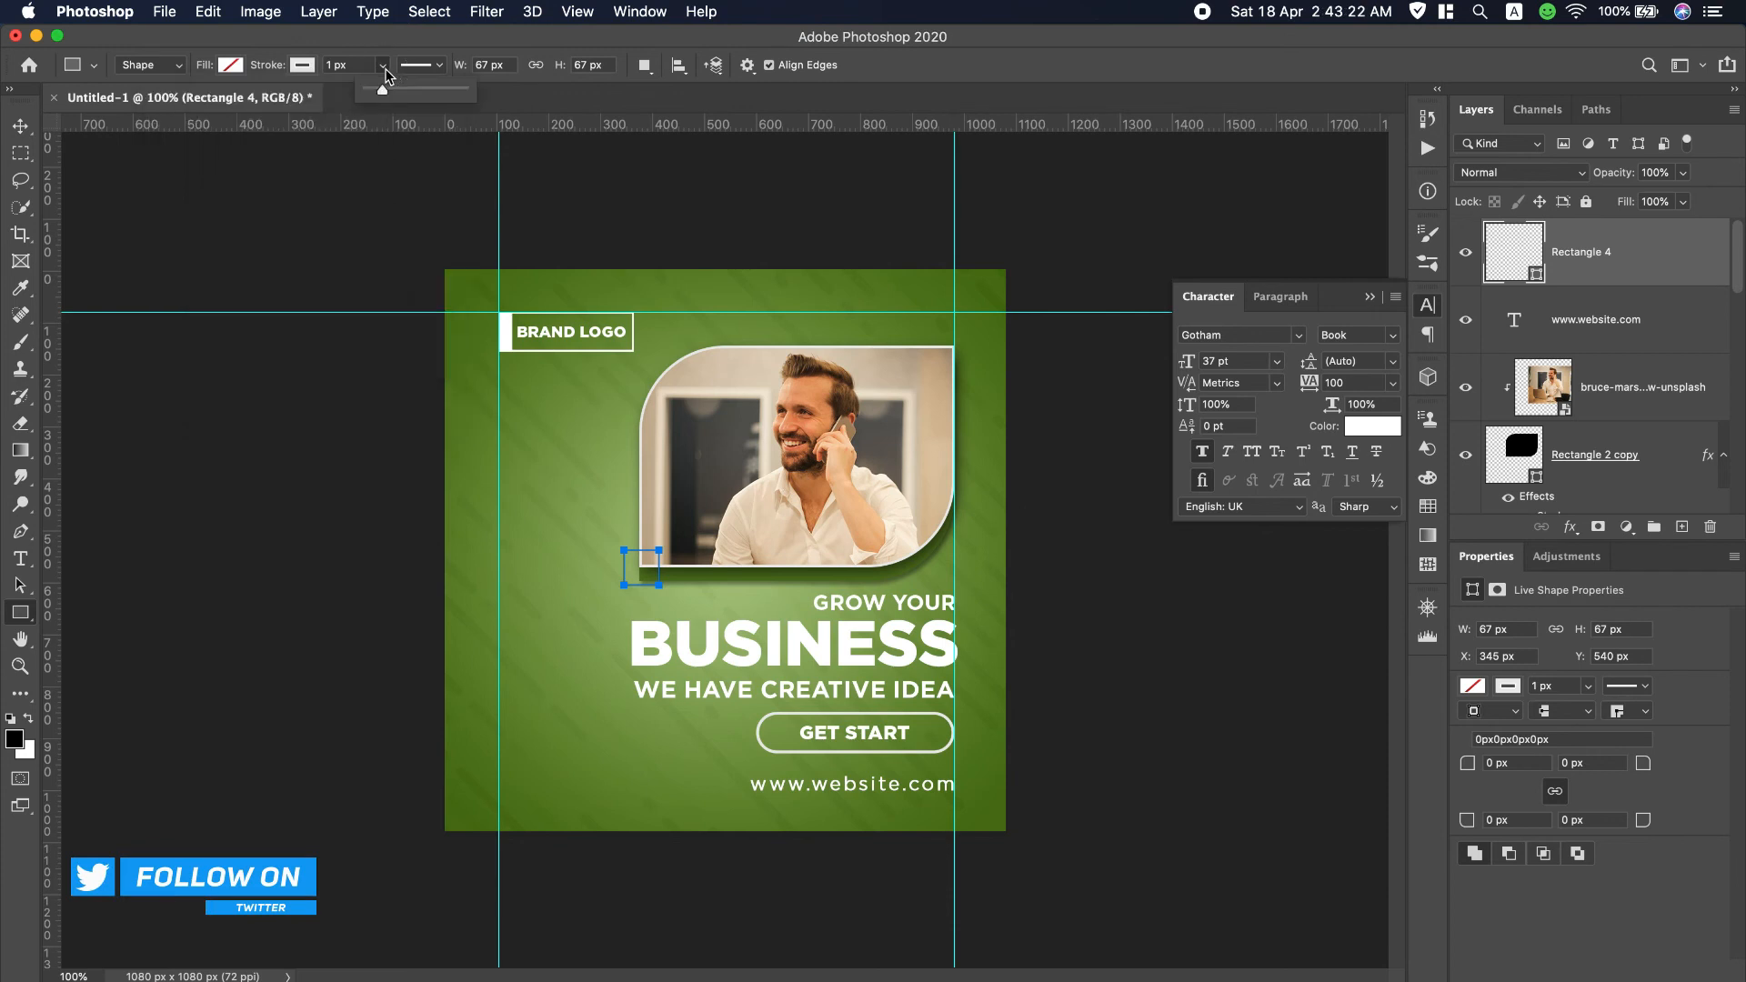
left_click_drag(382, 94, 397, 91)
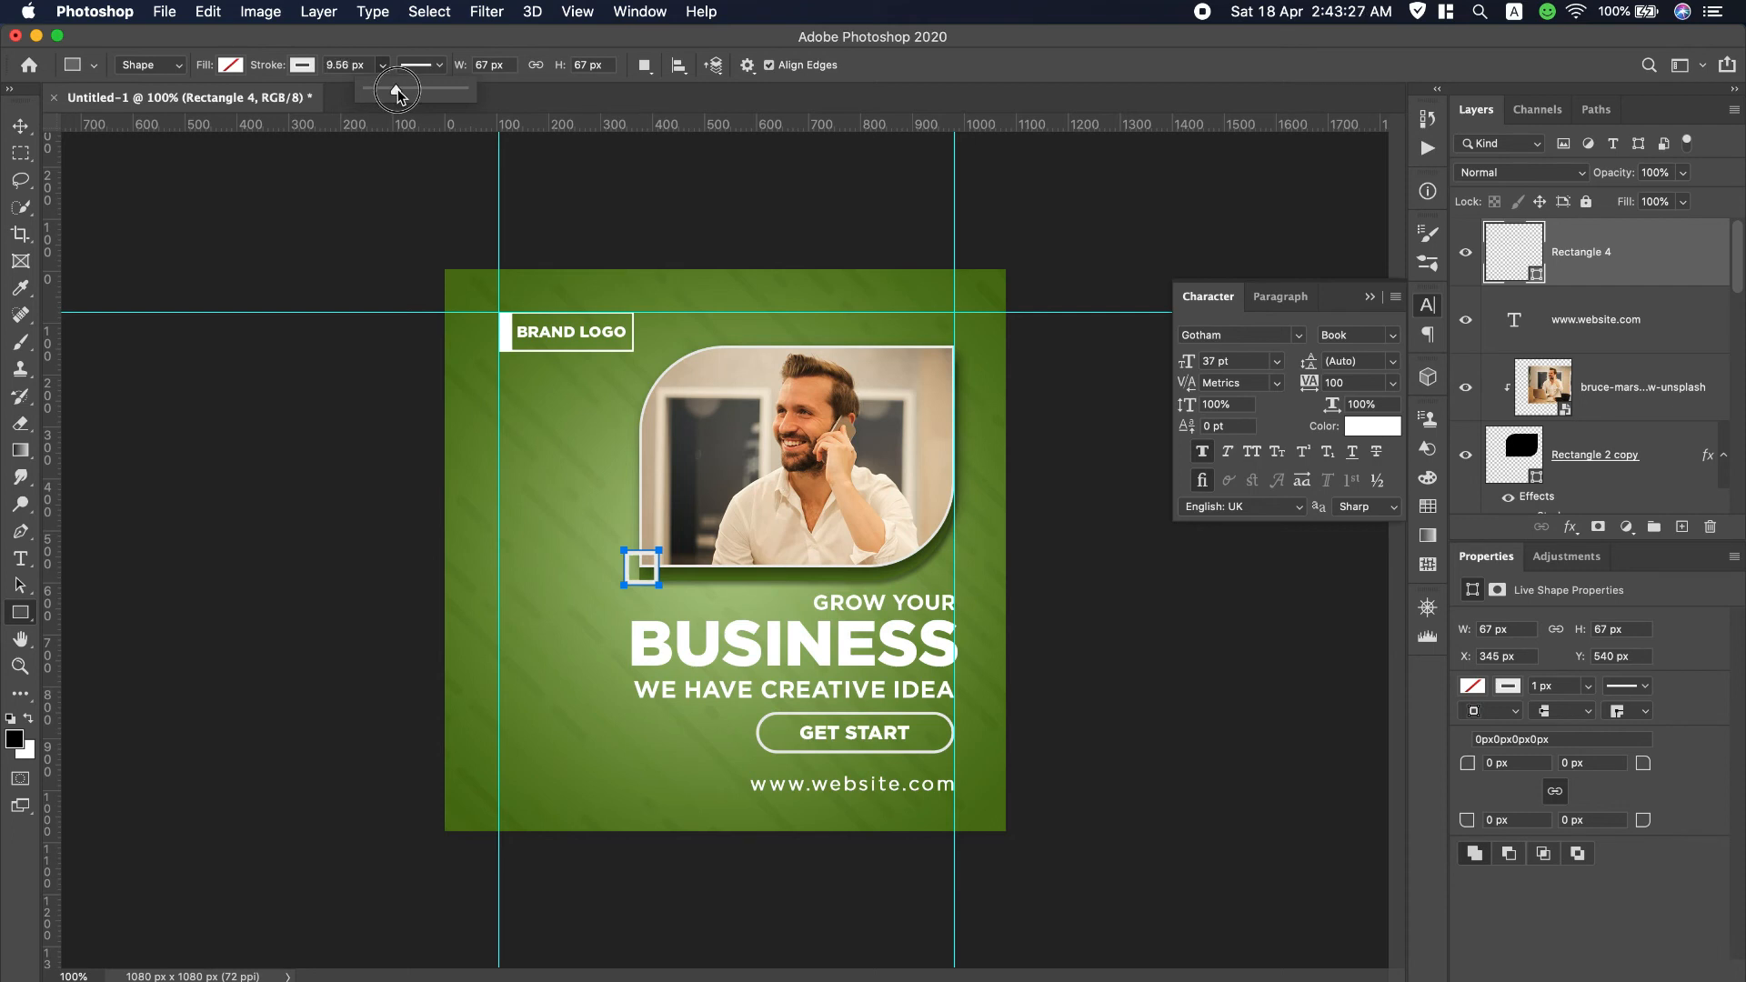
Duplicate the outlined square onto the photo's upper-right corner.
left_click(20, 126)
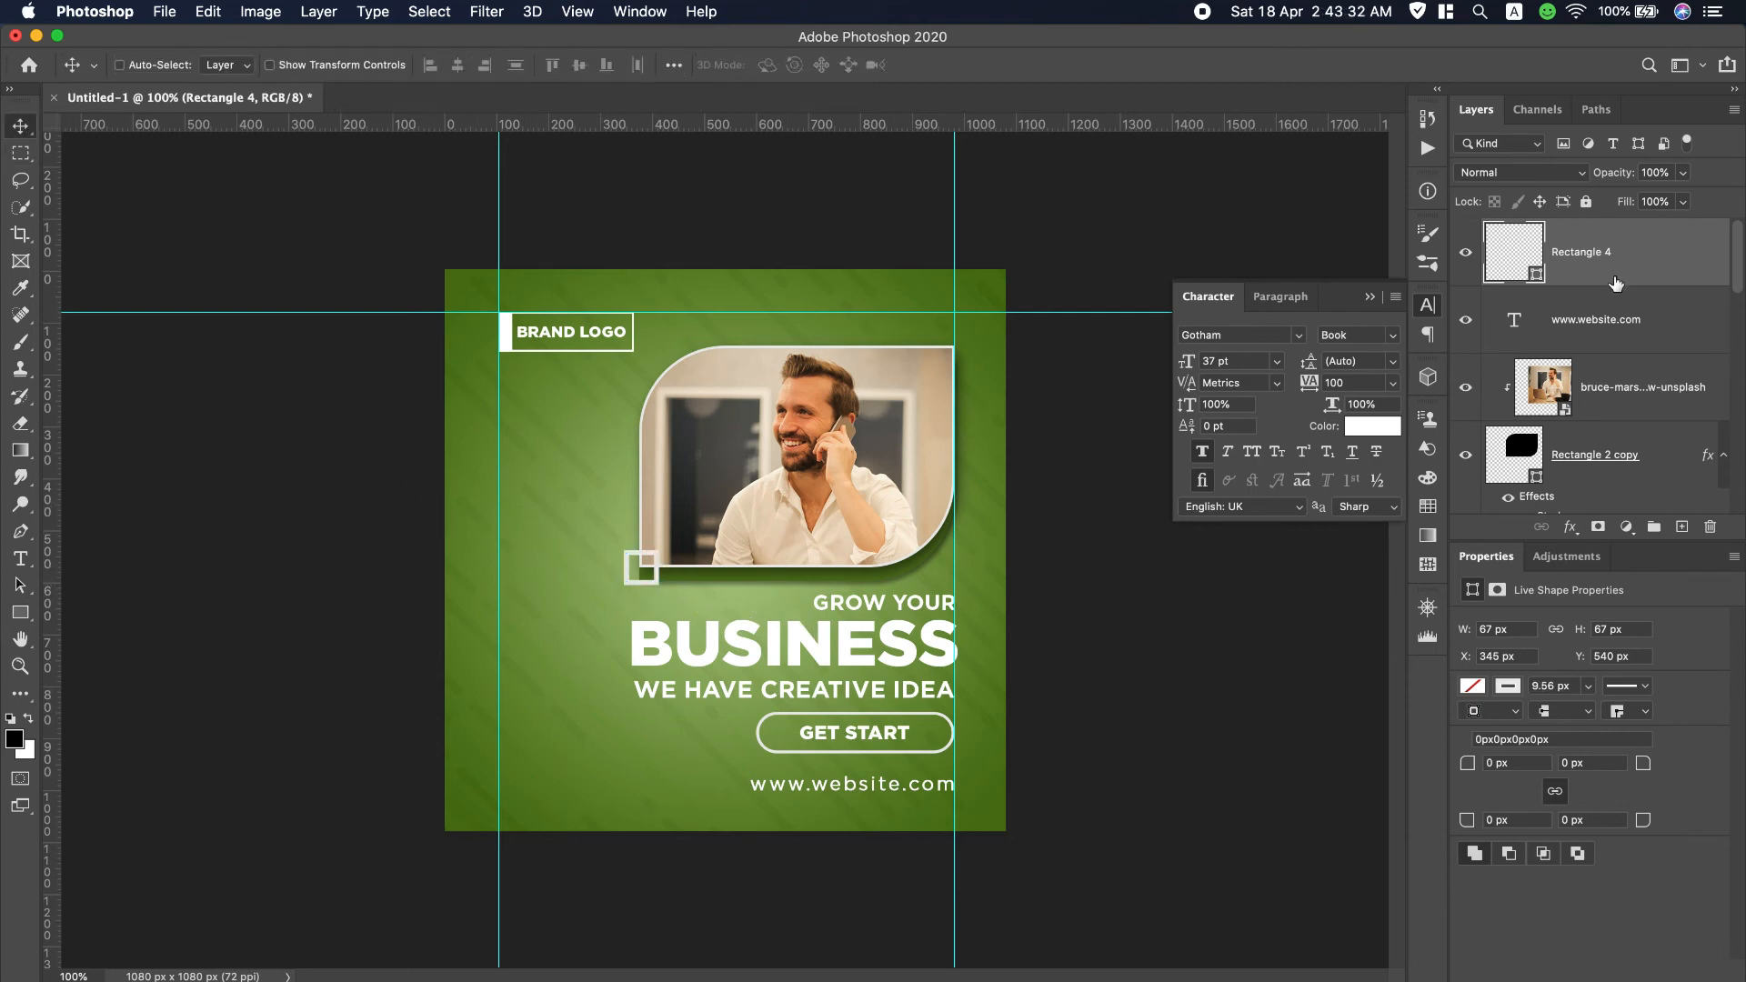
left_click_drag(654, 583, 963, 362)
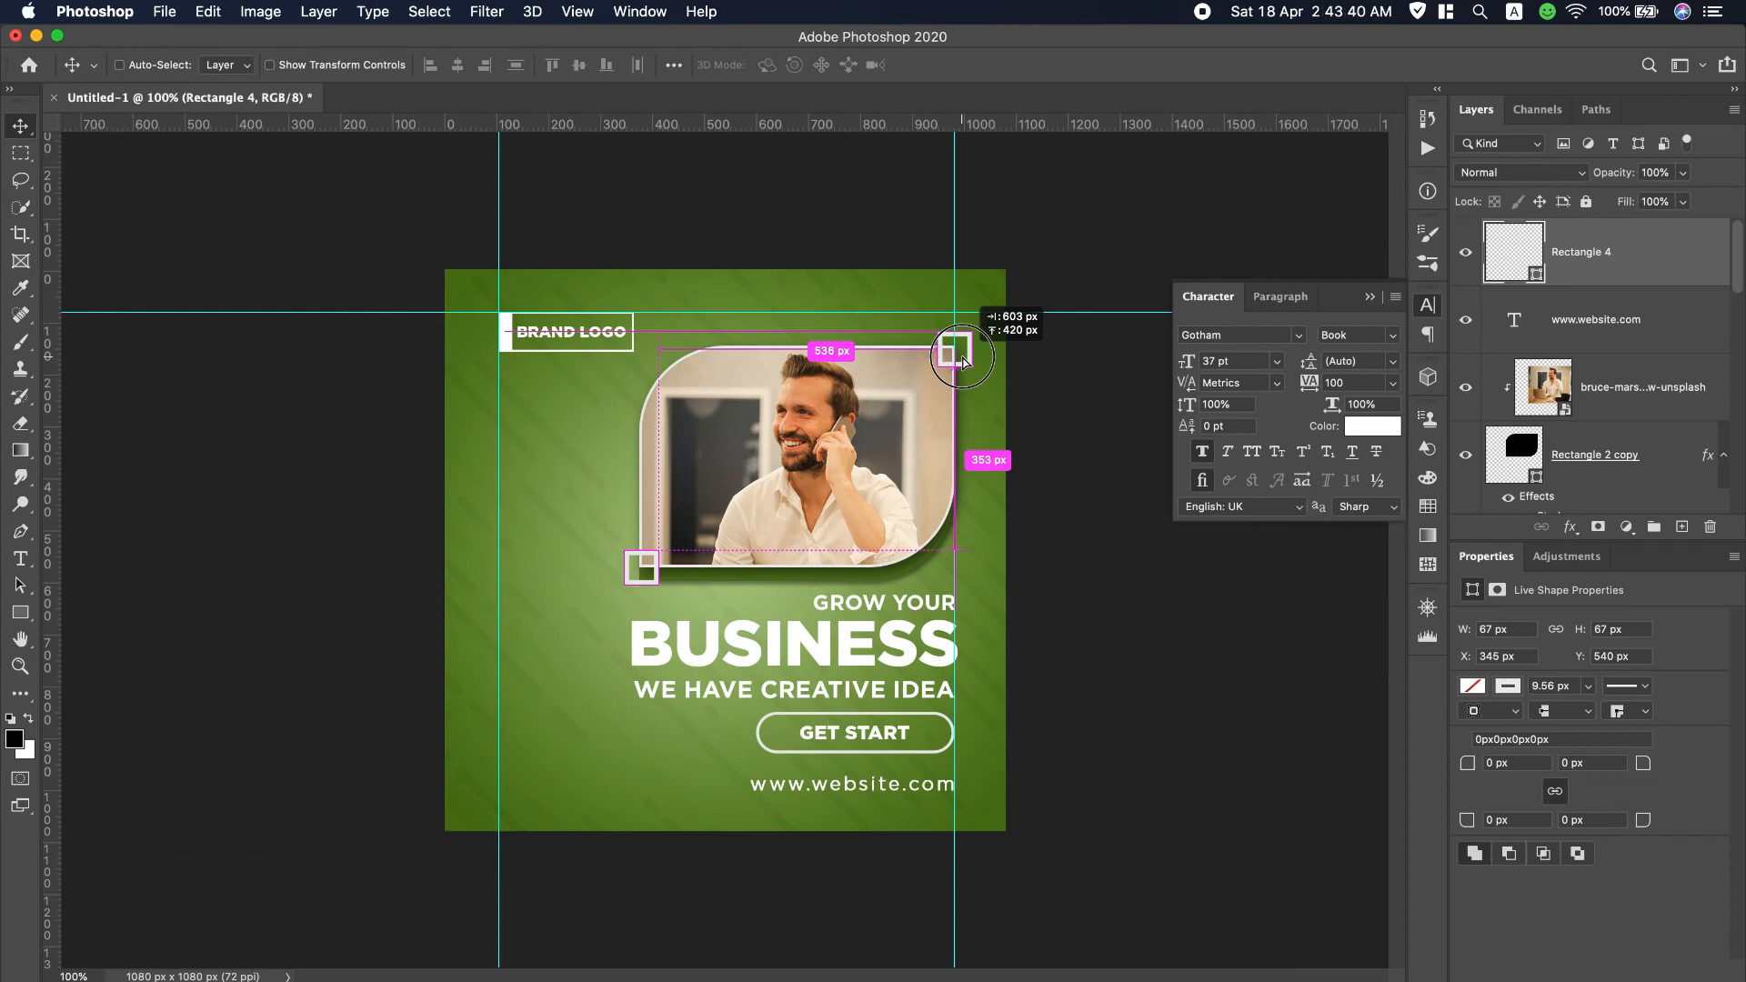
left_click_drag(963, 362, 965, 362)
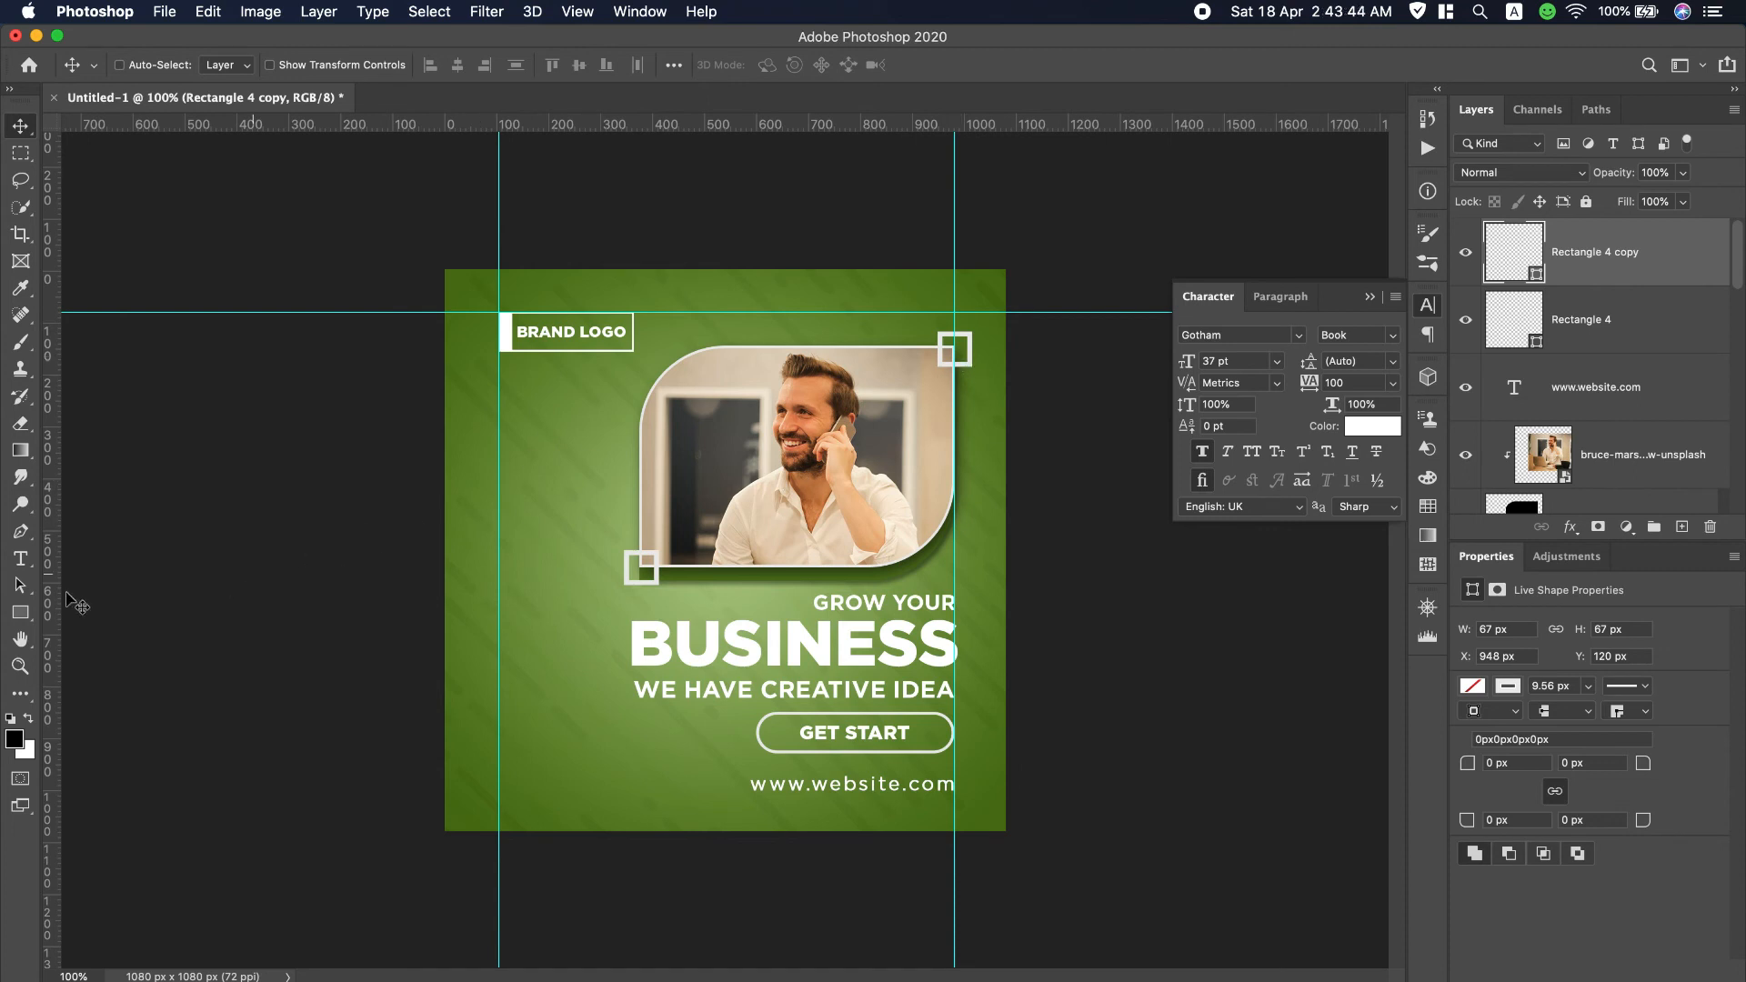
Draw four small outlined circles of 40, 33, 48 and 35 px scattered across the empty area beside the photo and headline.
left_click_drag(20, 612, 96, 653)
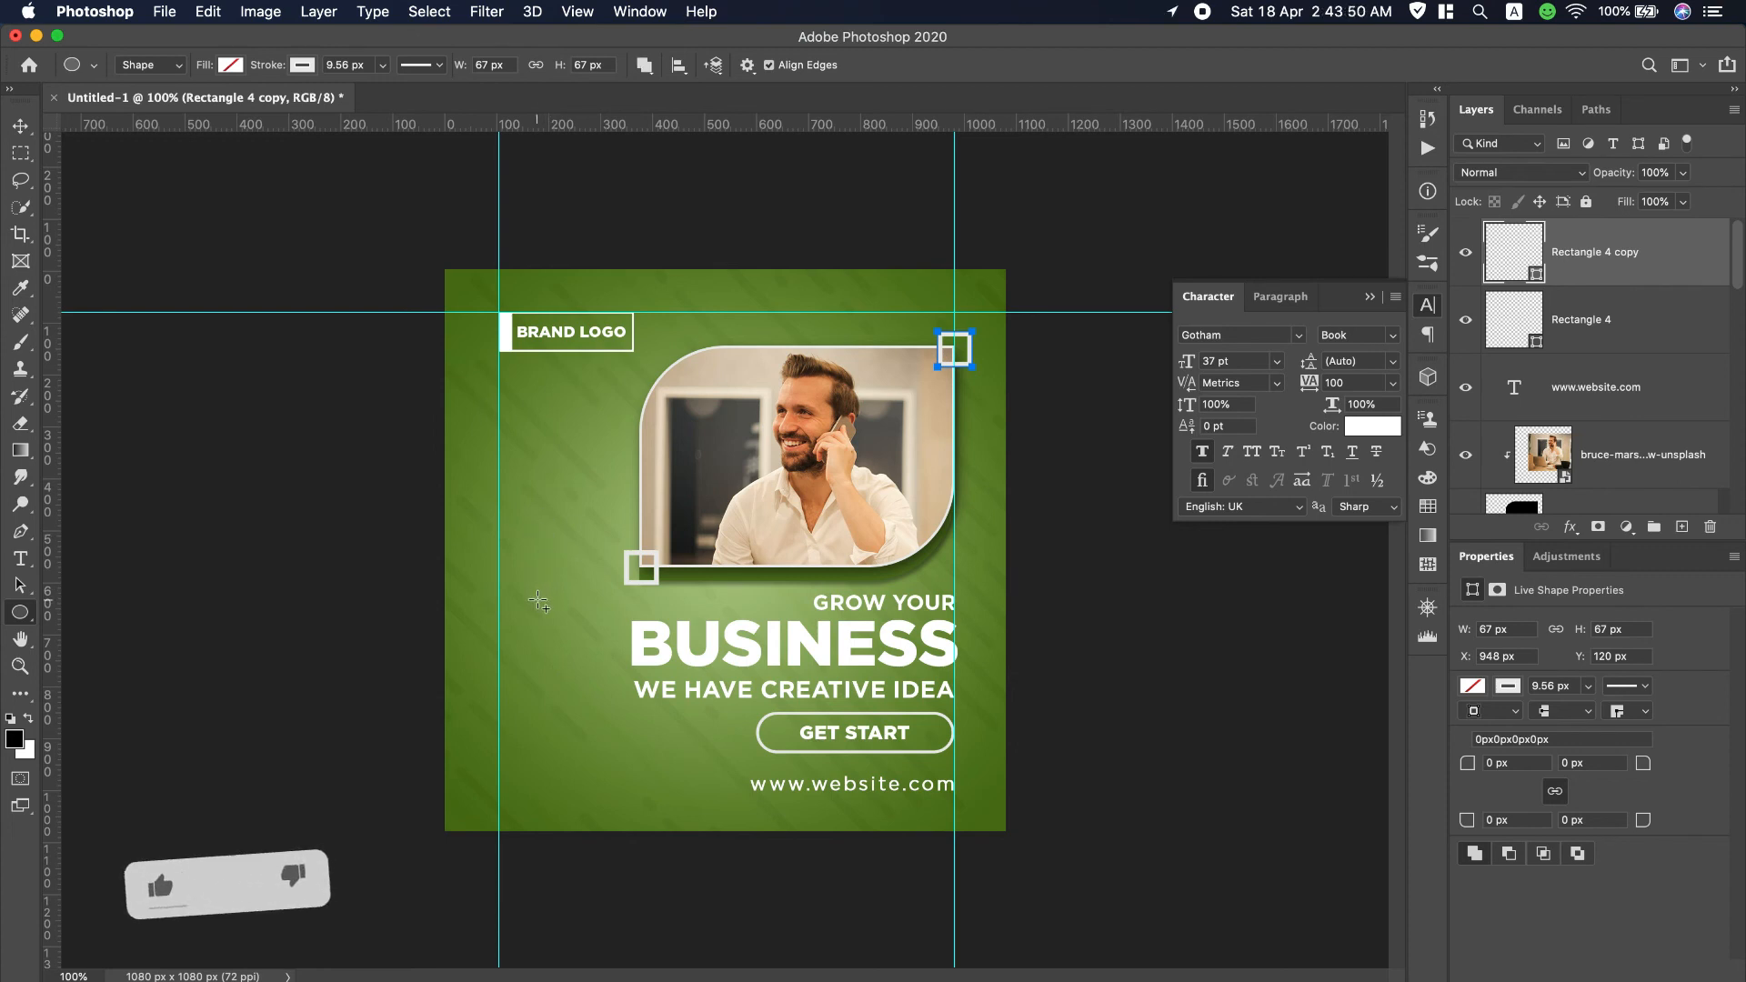
left_click_drag(514, 601, 537, 629)
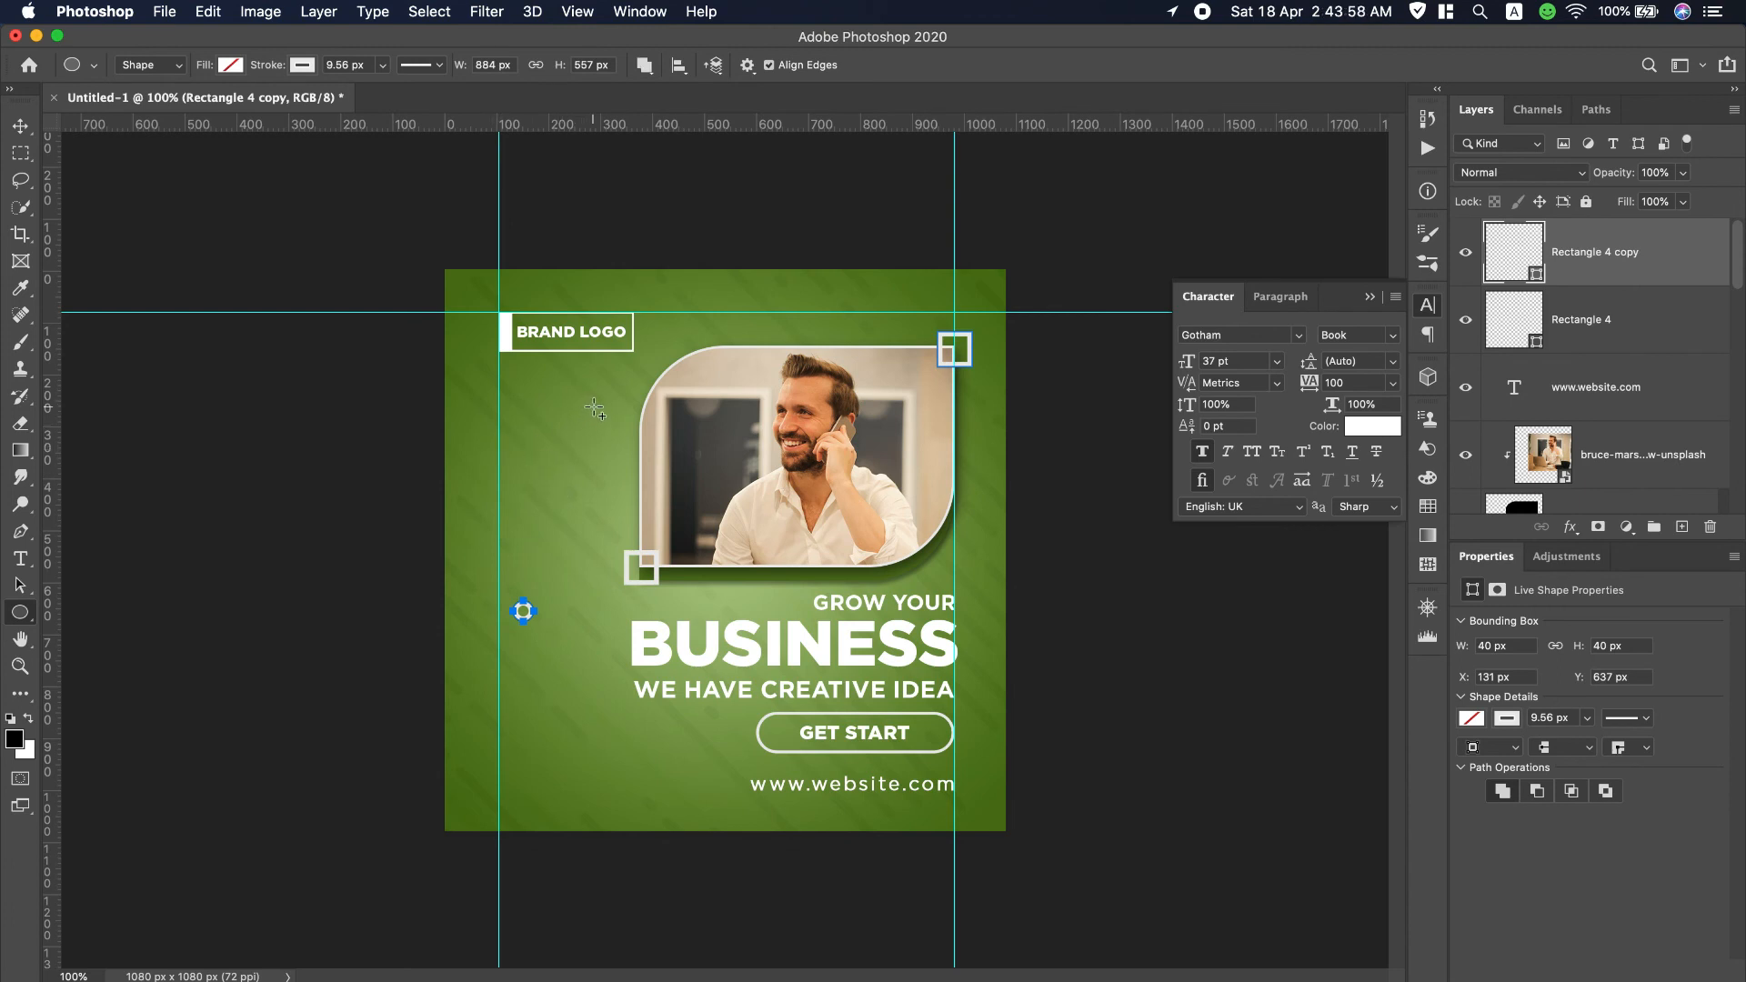
mouse_move(594, 409)
left_mouse_down()
mouse_move(682, 455)
mouse_move(610, 423)
left_mouse_up()
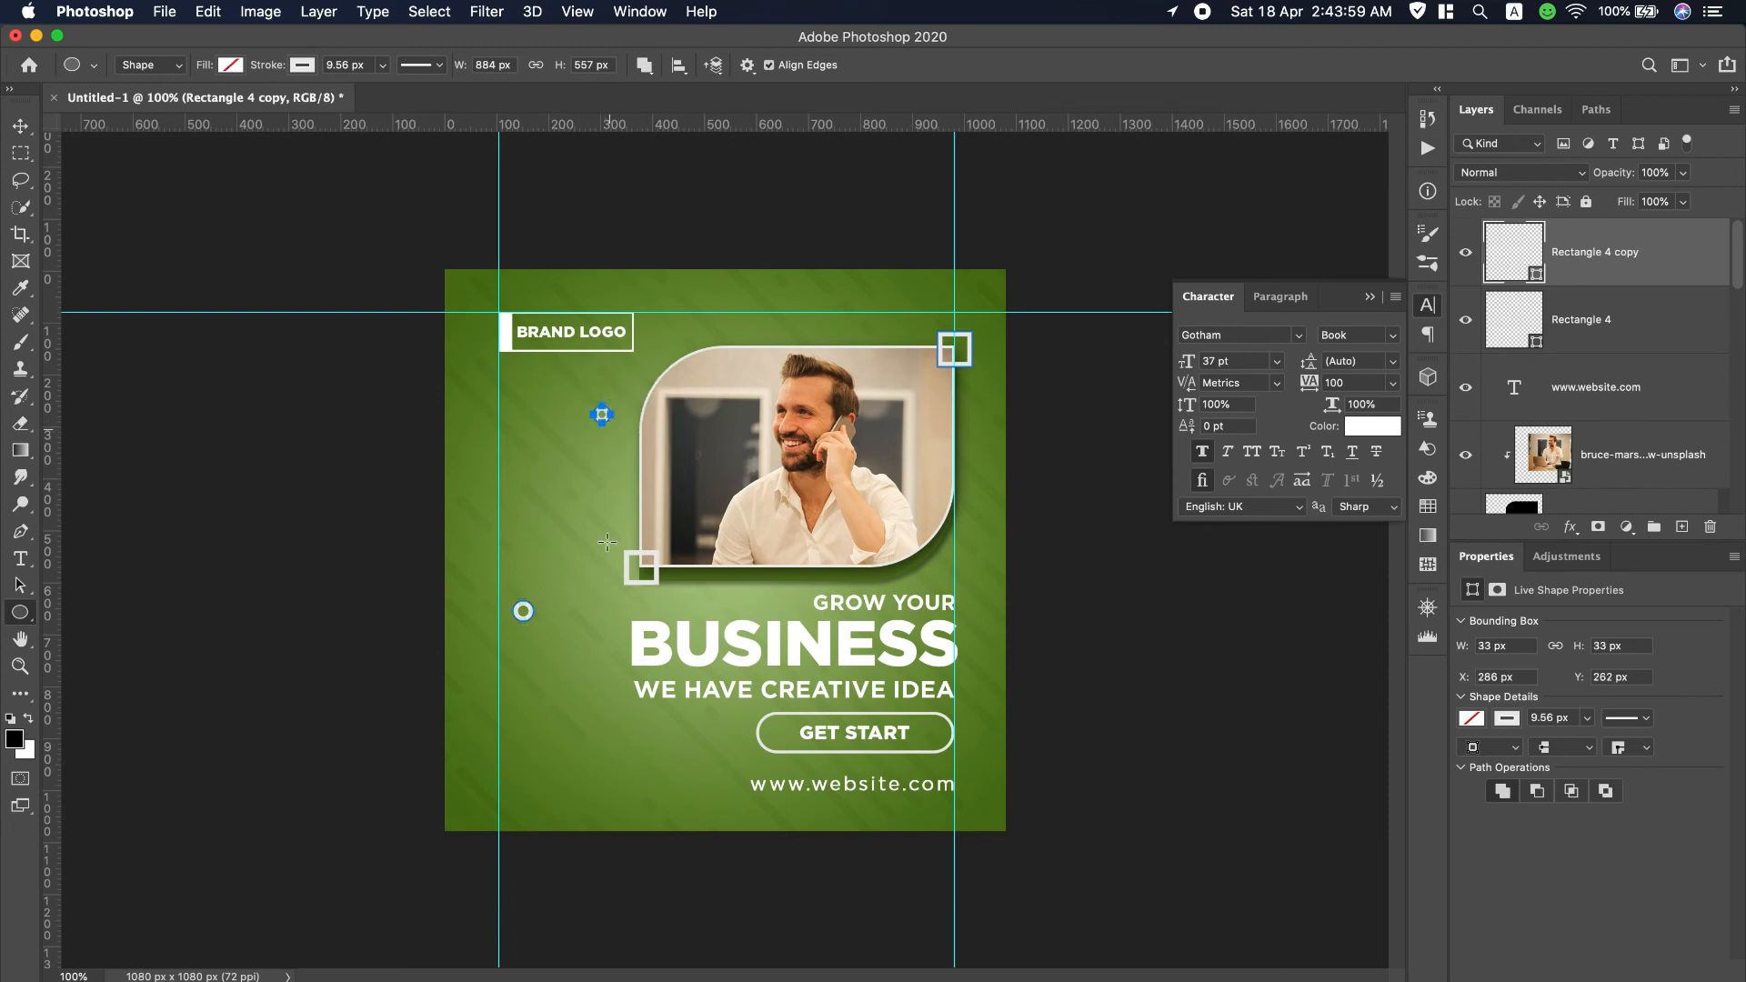
left_click(543, 705)
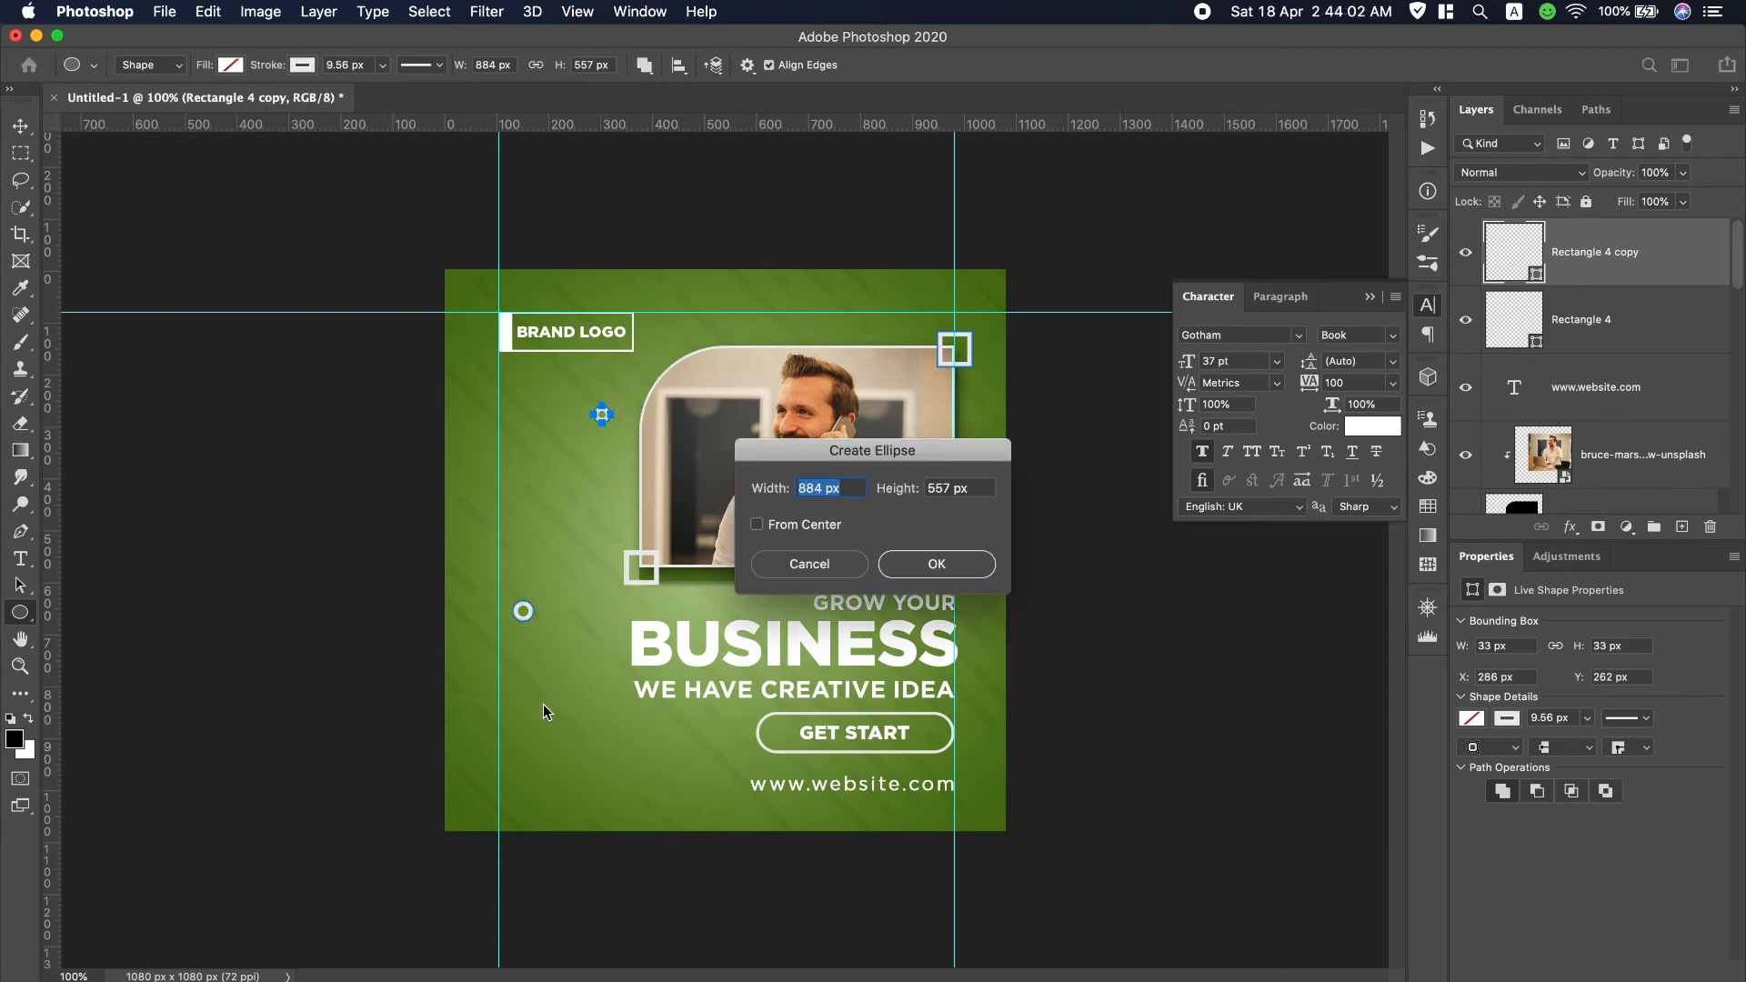
key("Escape")
left_click_drag(535, 707, 560, 739)
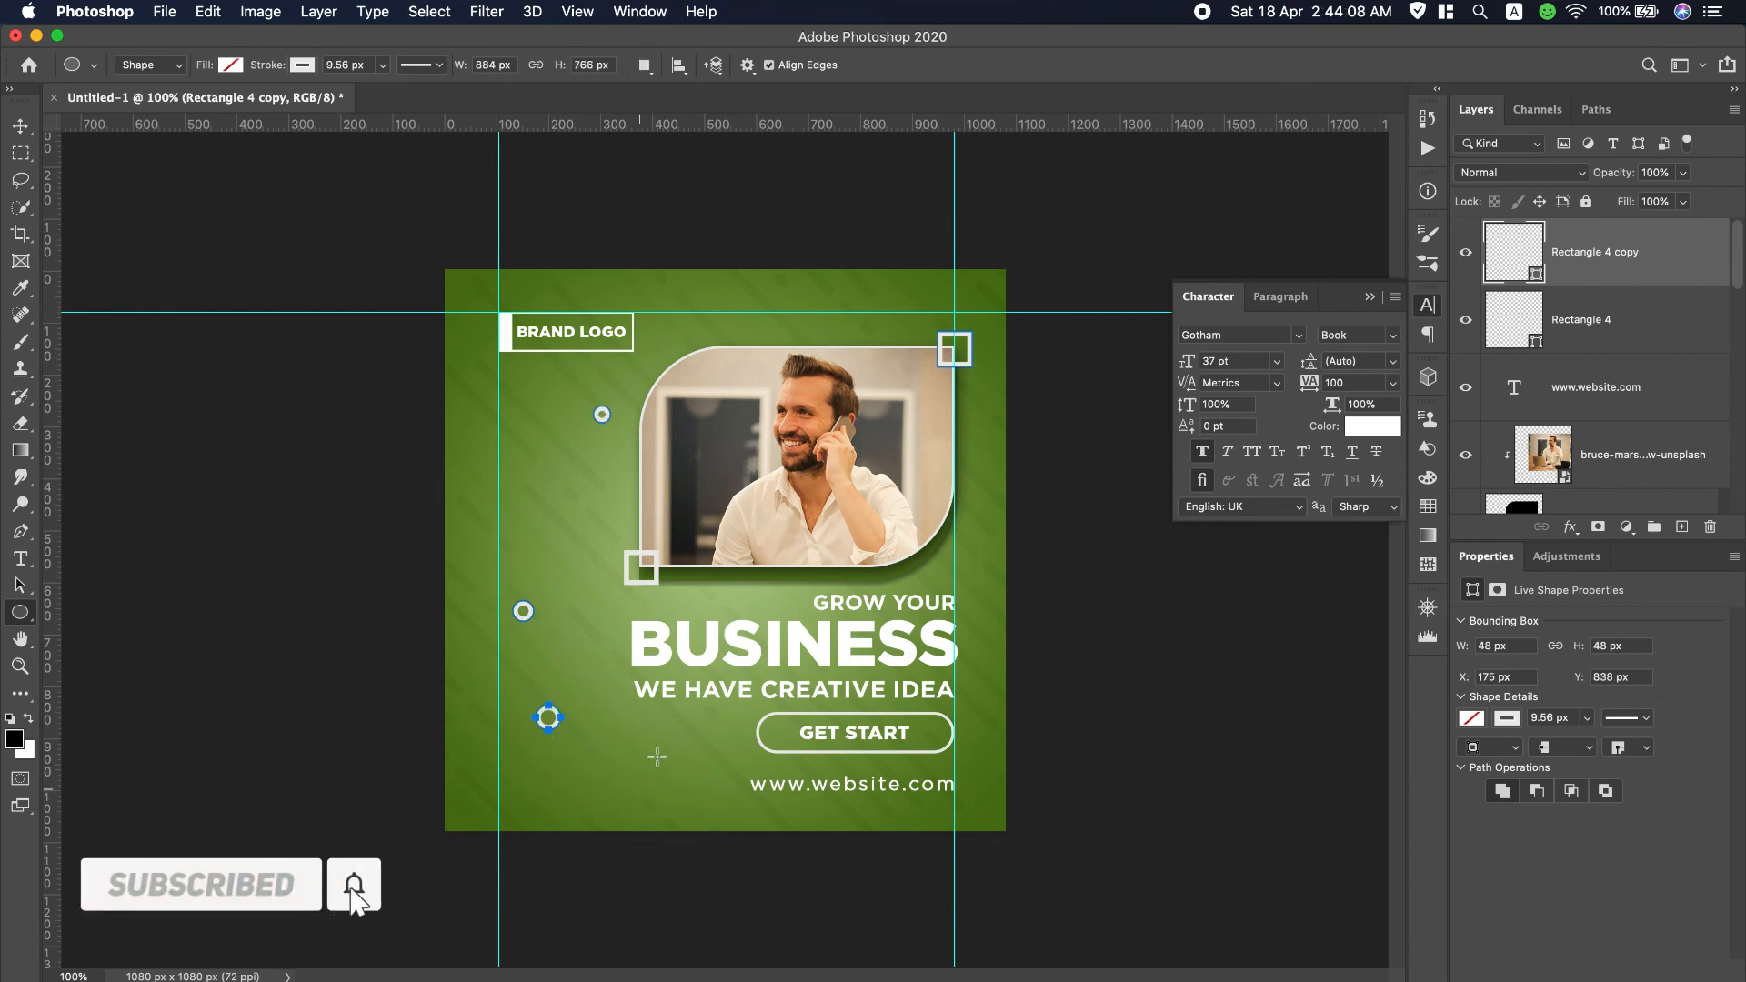
left_click_drag(660, 744, 678, 759)
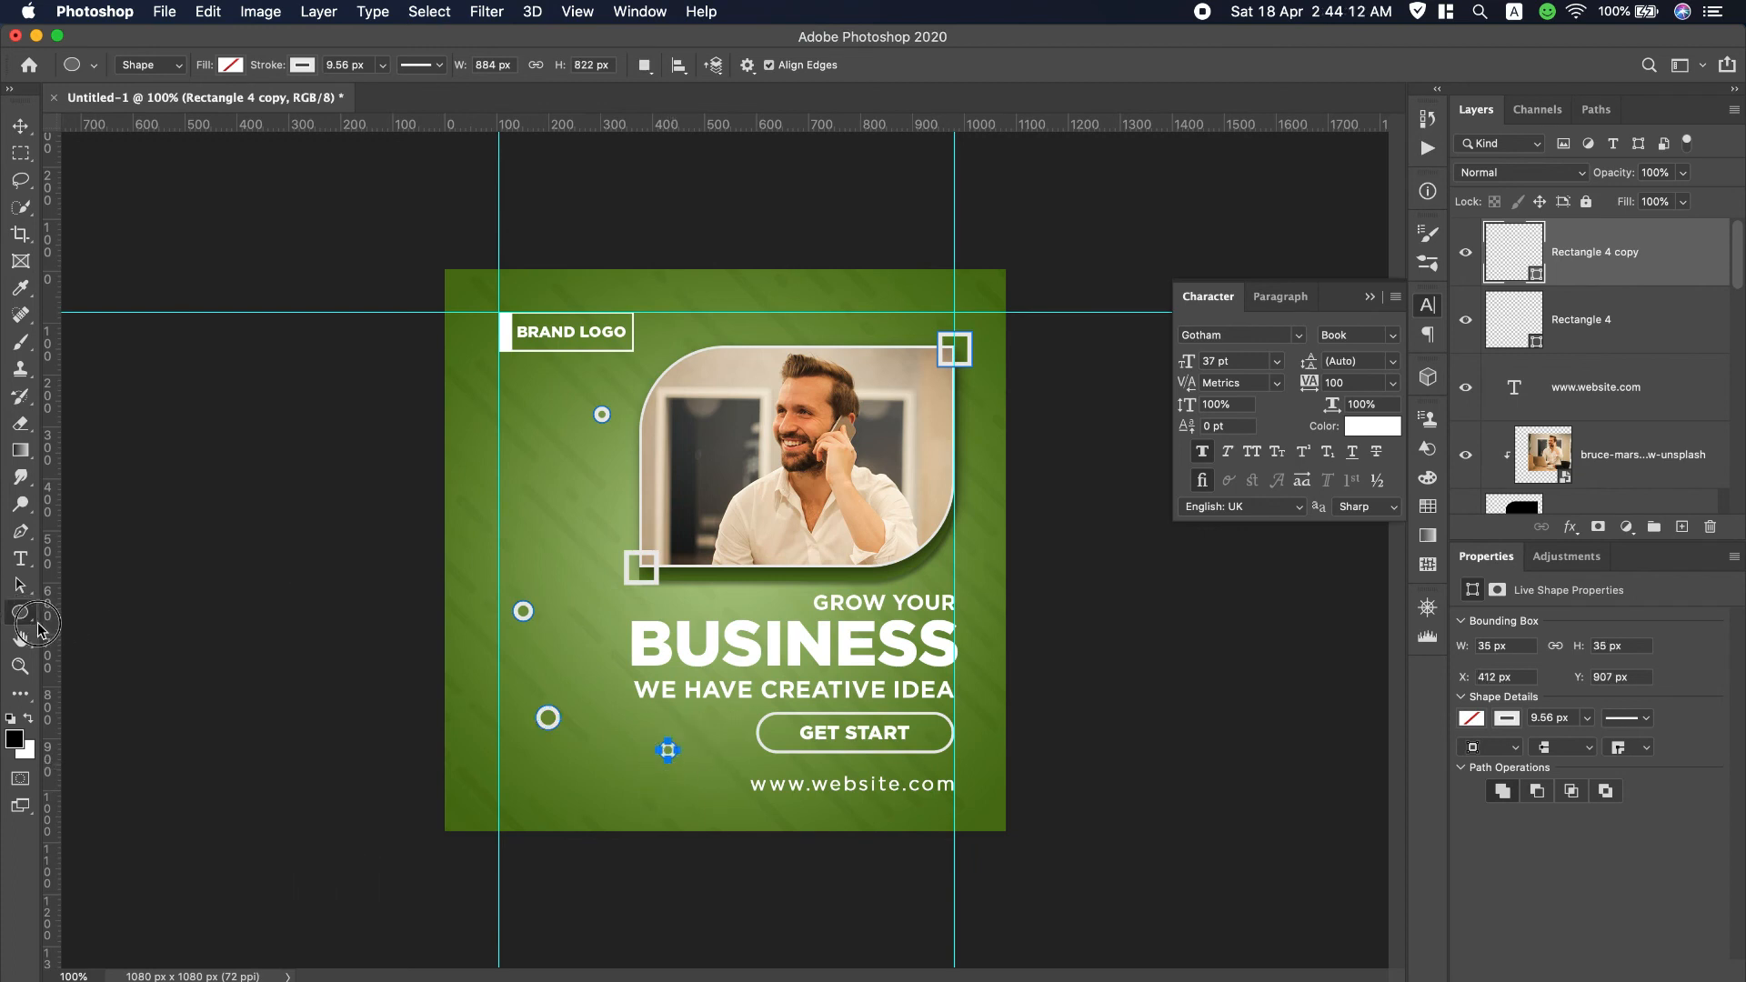
Scatter four small outlined three-sided polygons among the circles beside the photo and headline.
left_click_drag(24, 625, 136, 674)
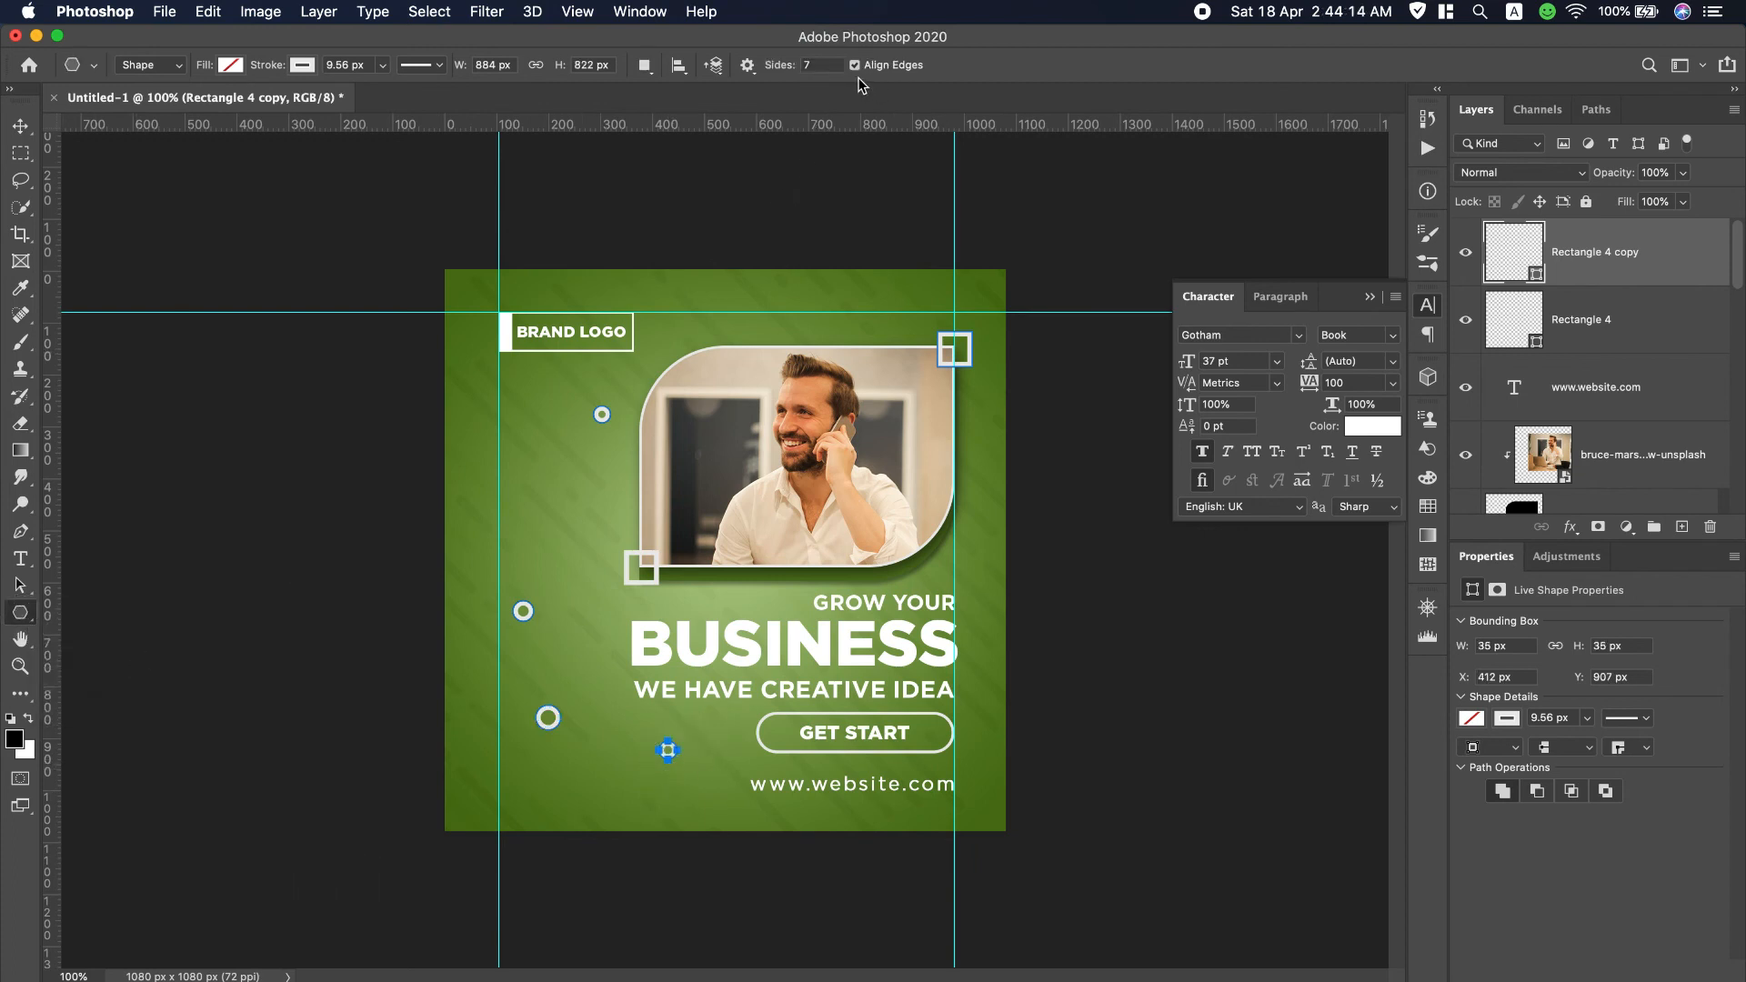
type("3")
key("shift")
left_click_drag(564, 475, 566, 481)
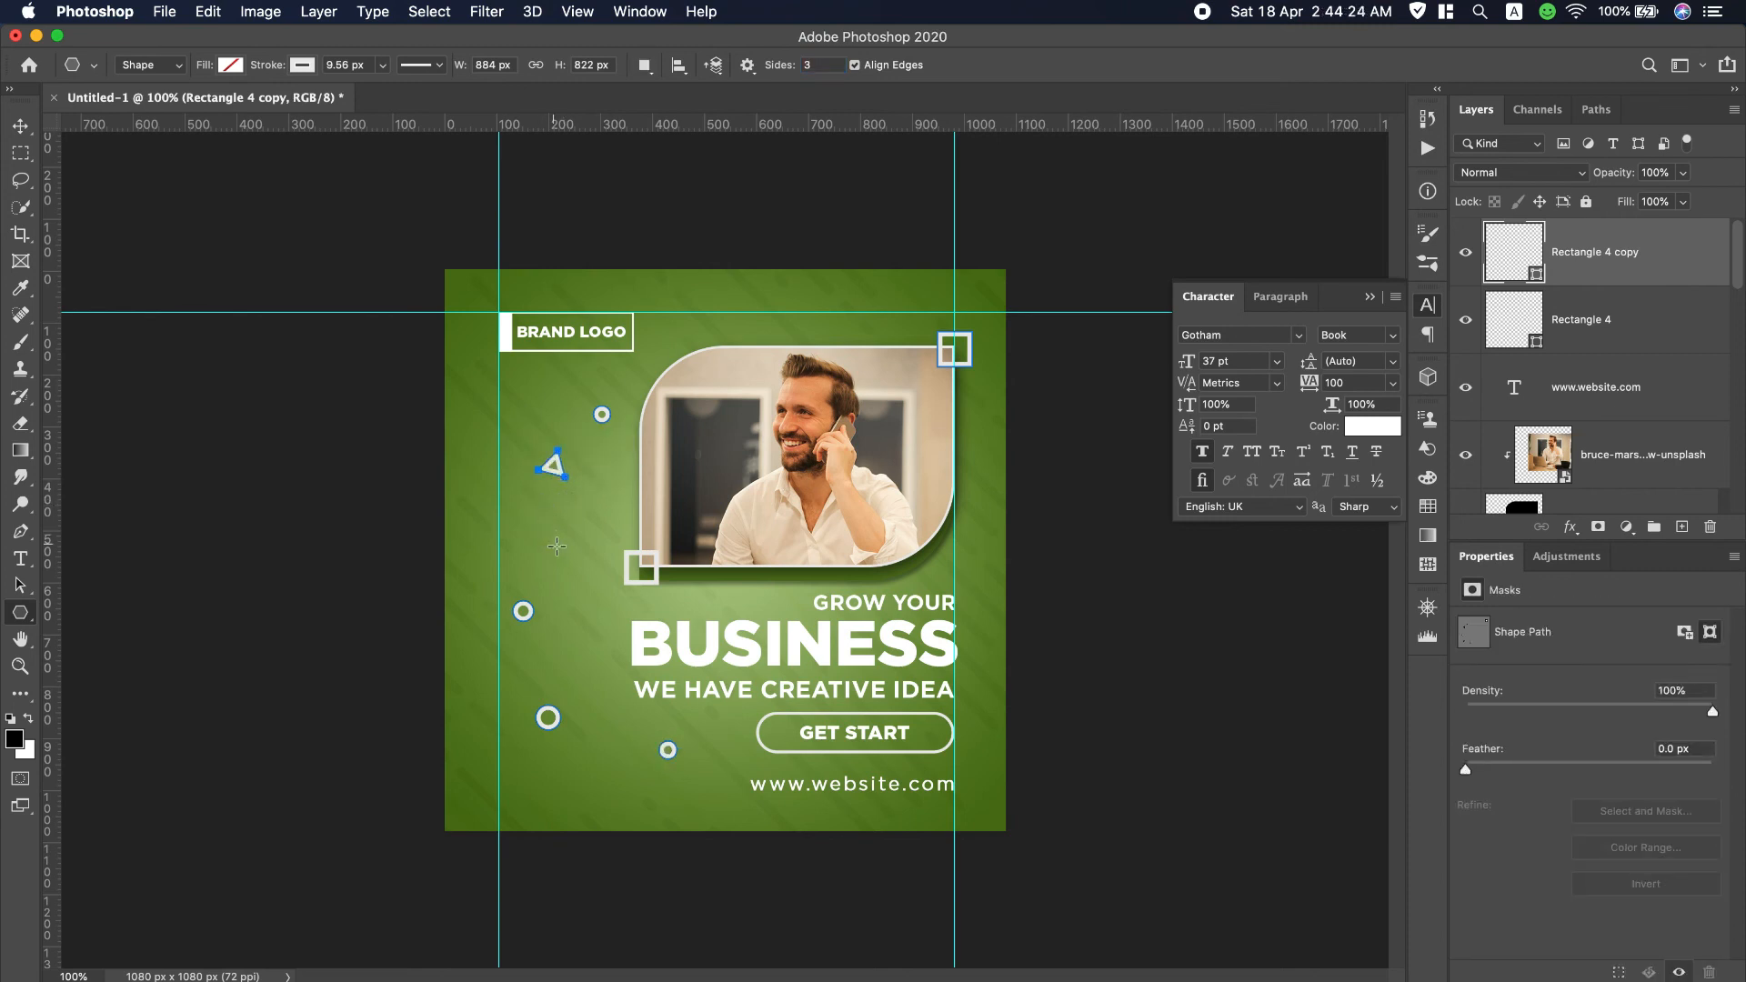
left_click_drag(584, 655, 608, 682)
left_click_drag(563, 538, 568, 525)
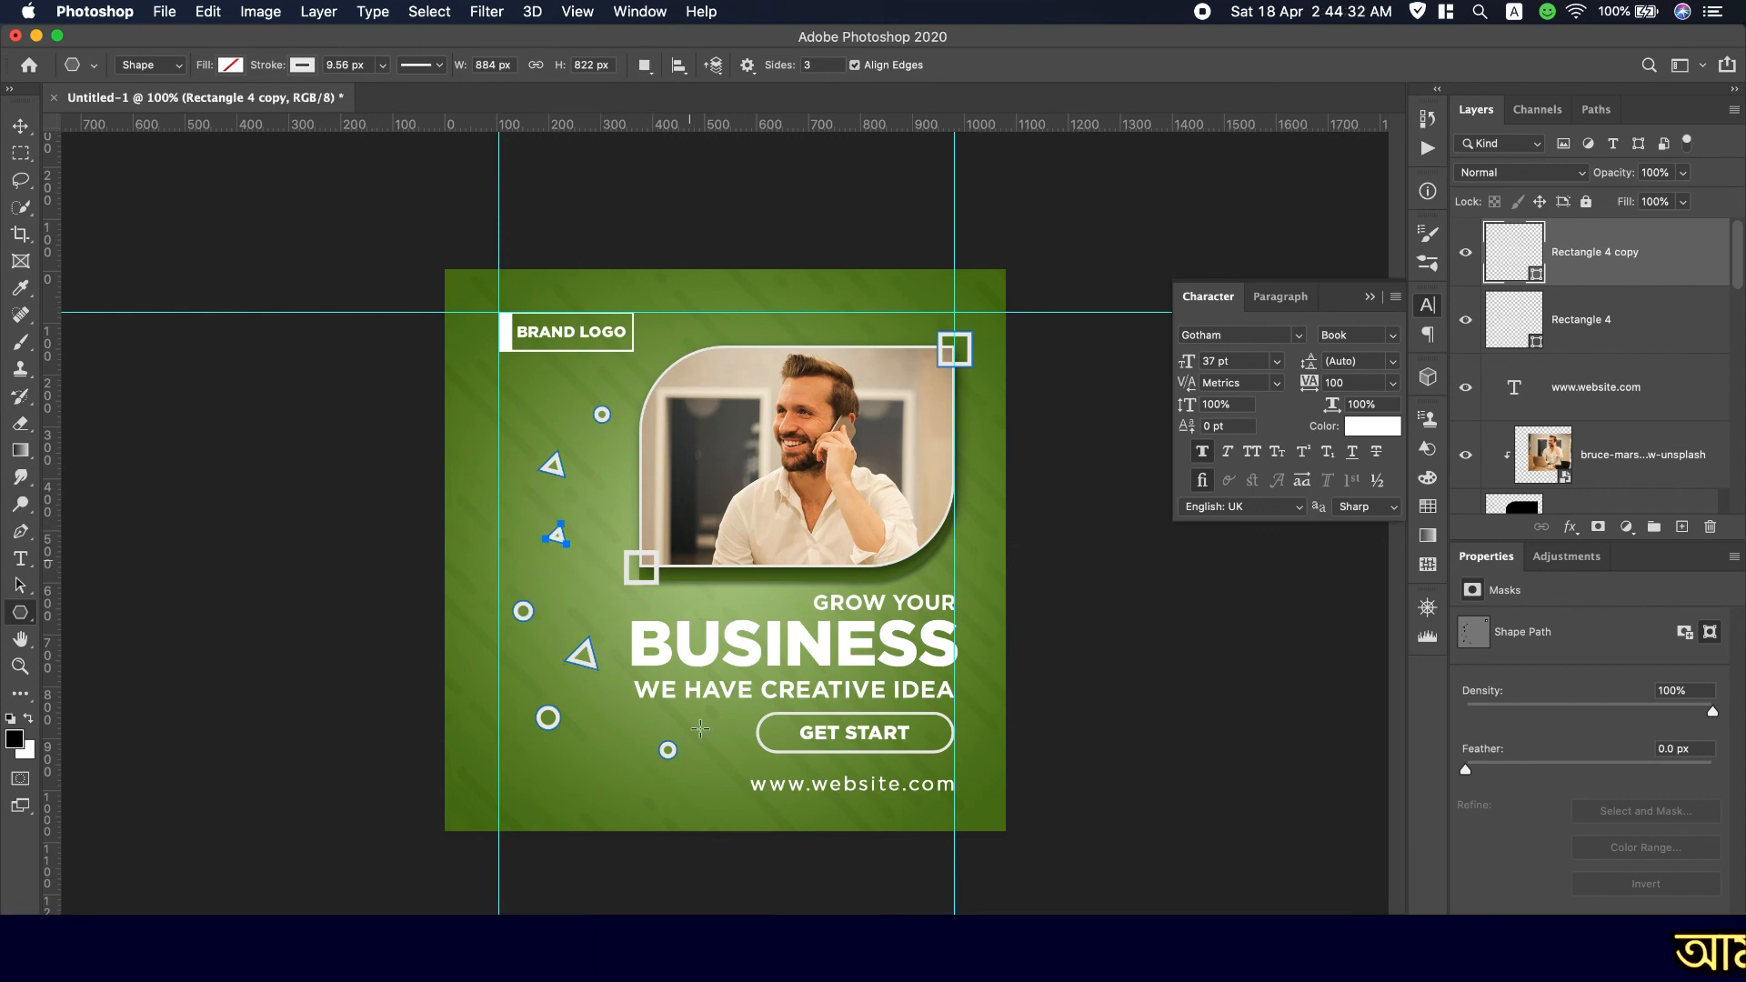
left_click_drag(582, 782, 593, 794)
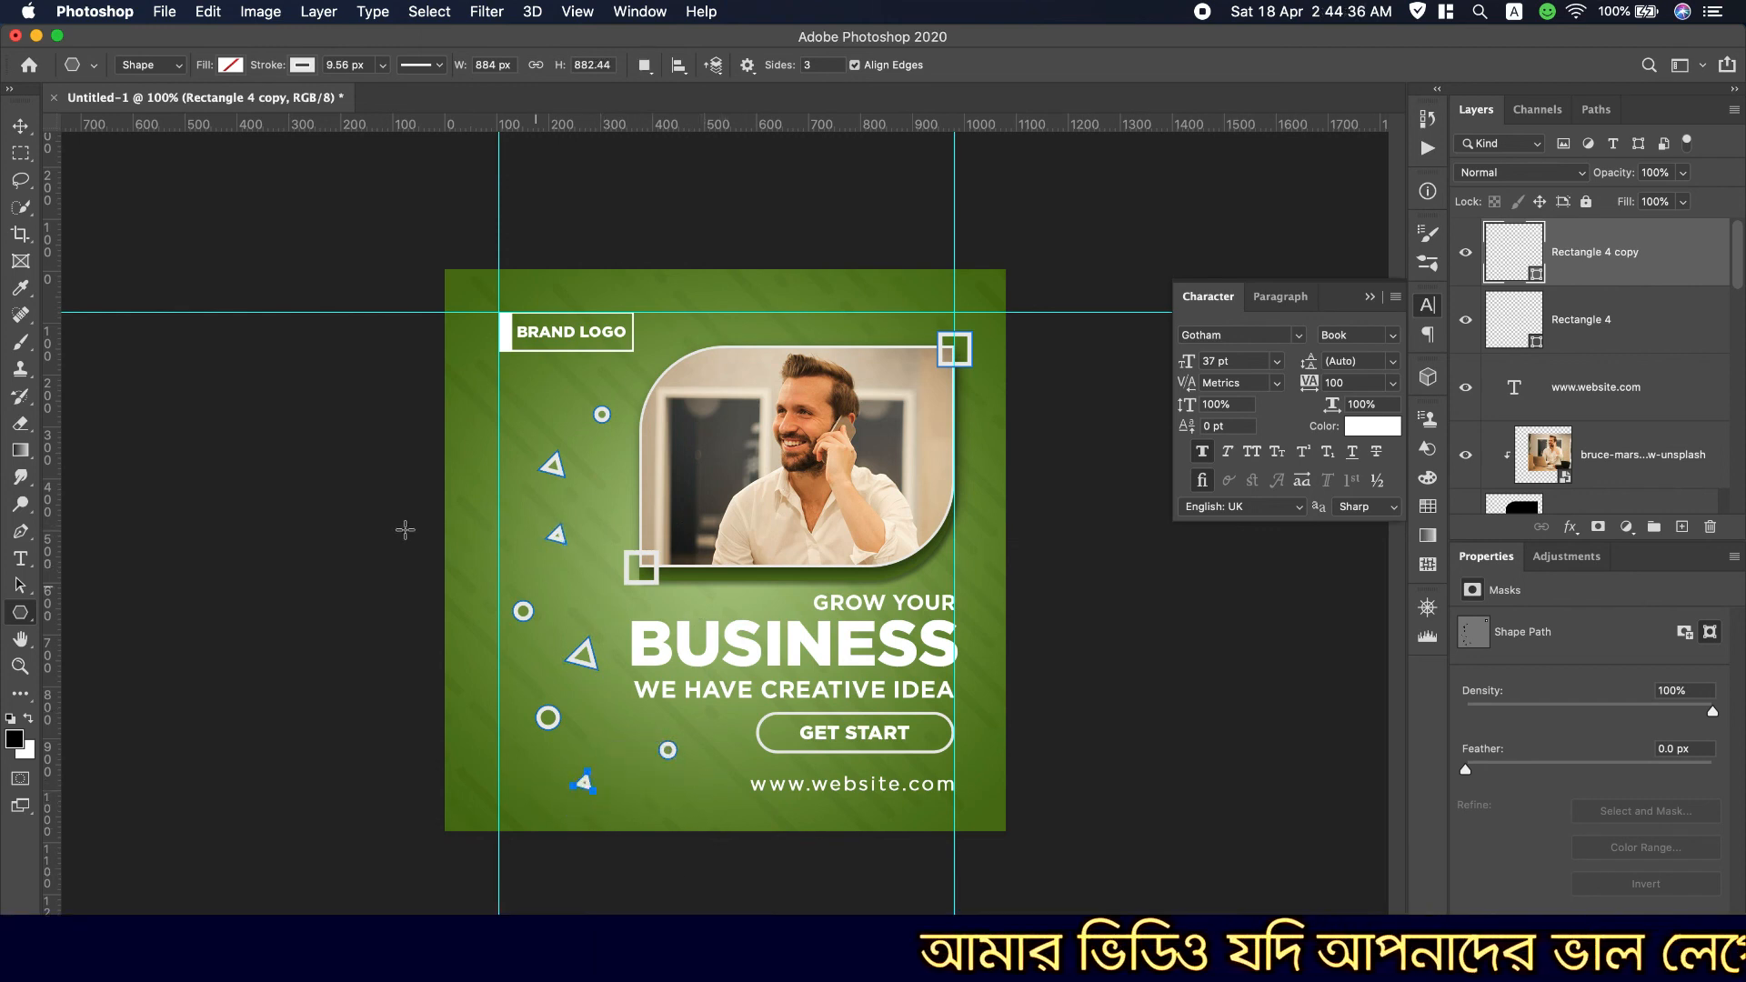
left_click(20, 126)
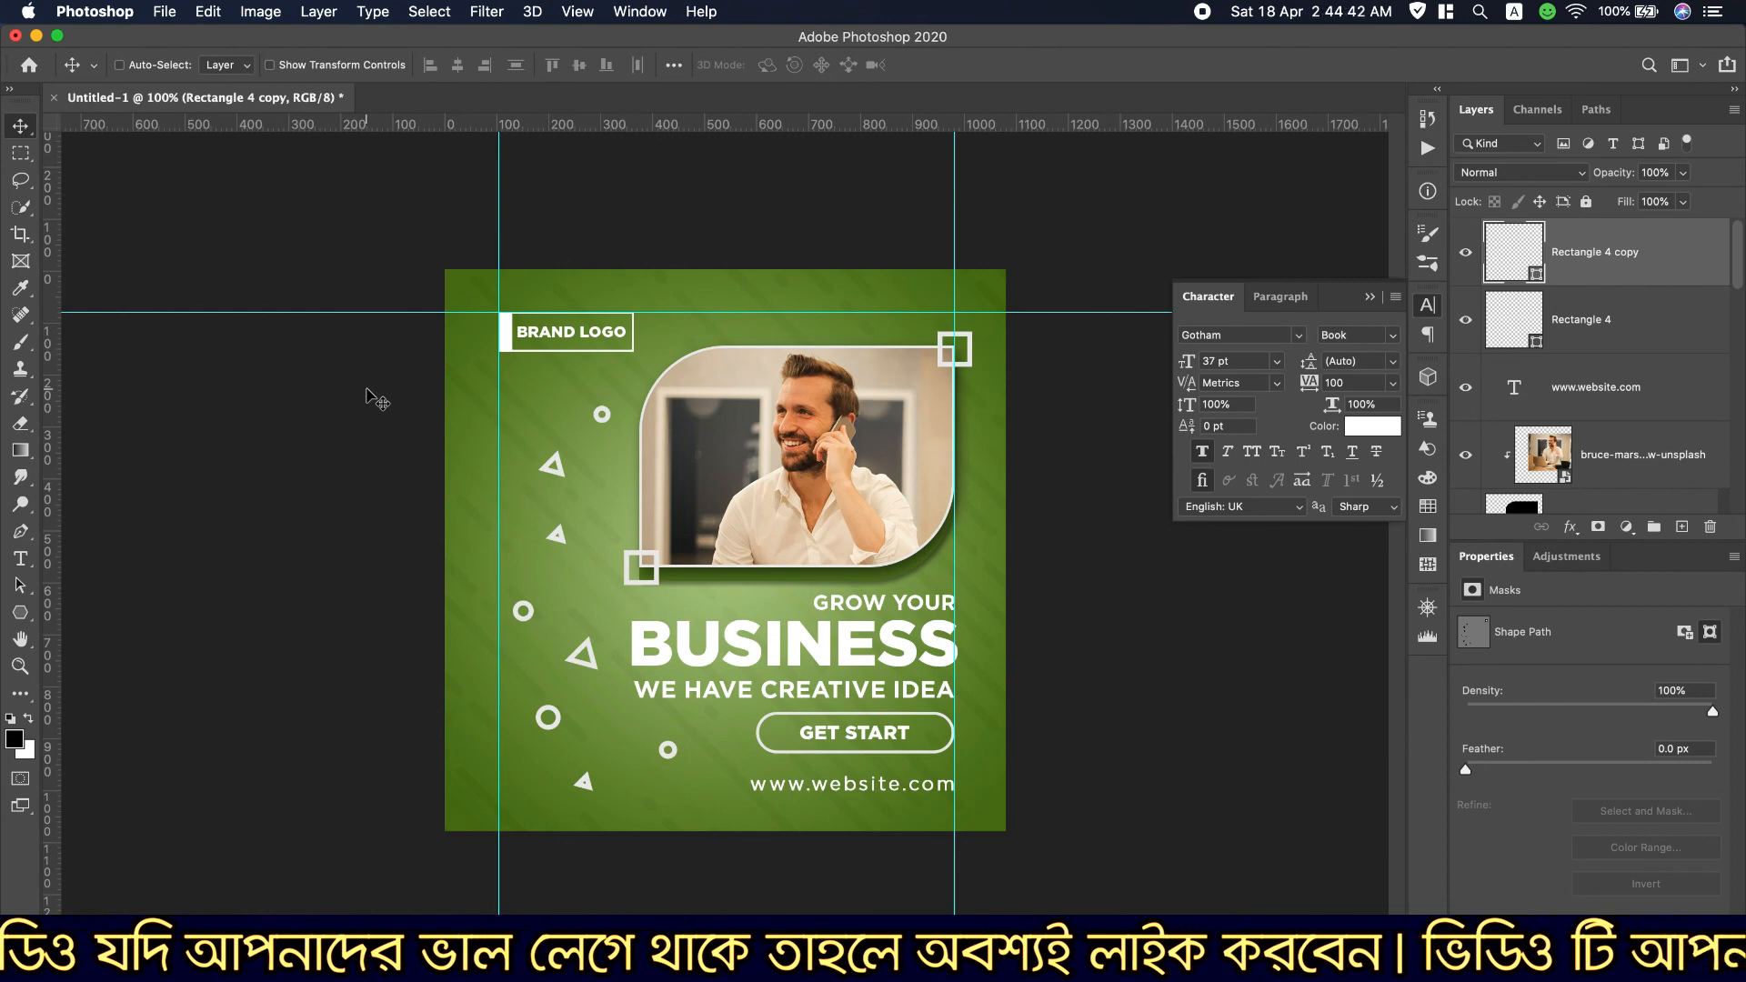
left_click(1682, 528)
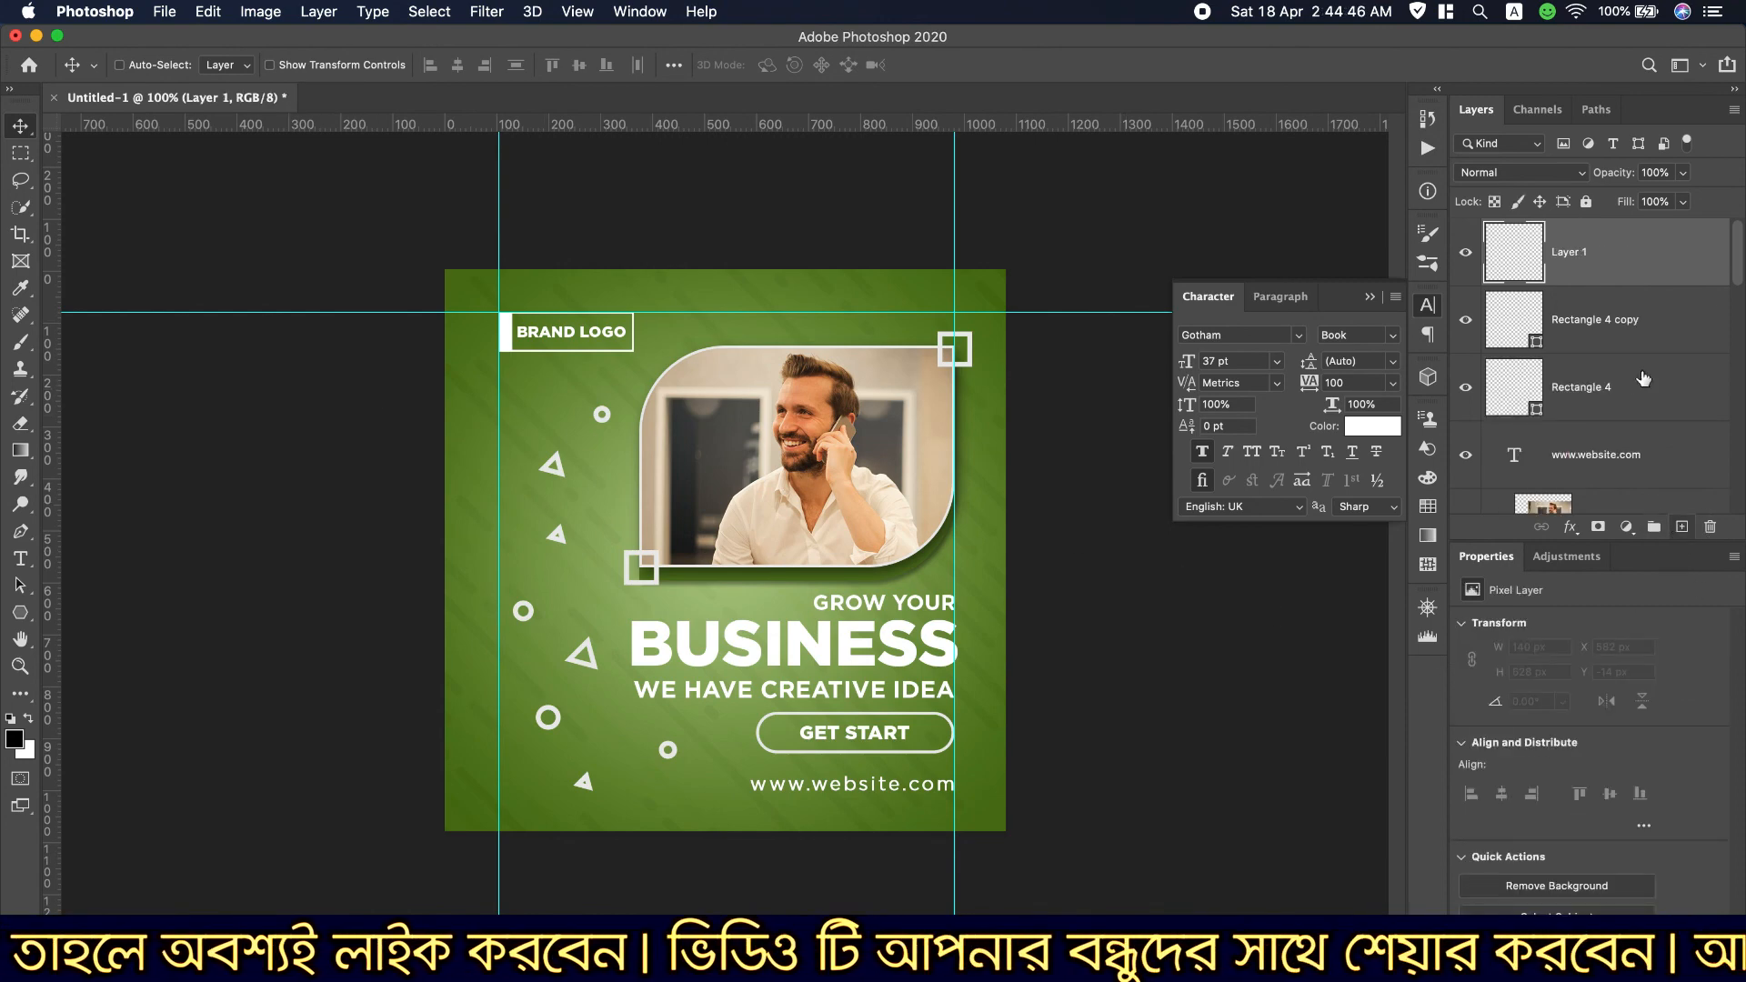
right_click(1645, 235)
left_click(1492, 248)
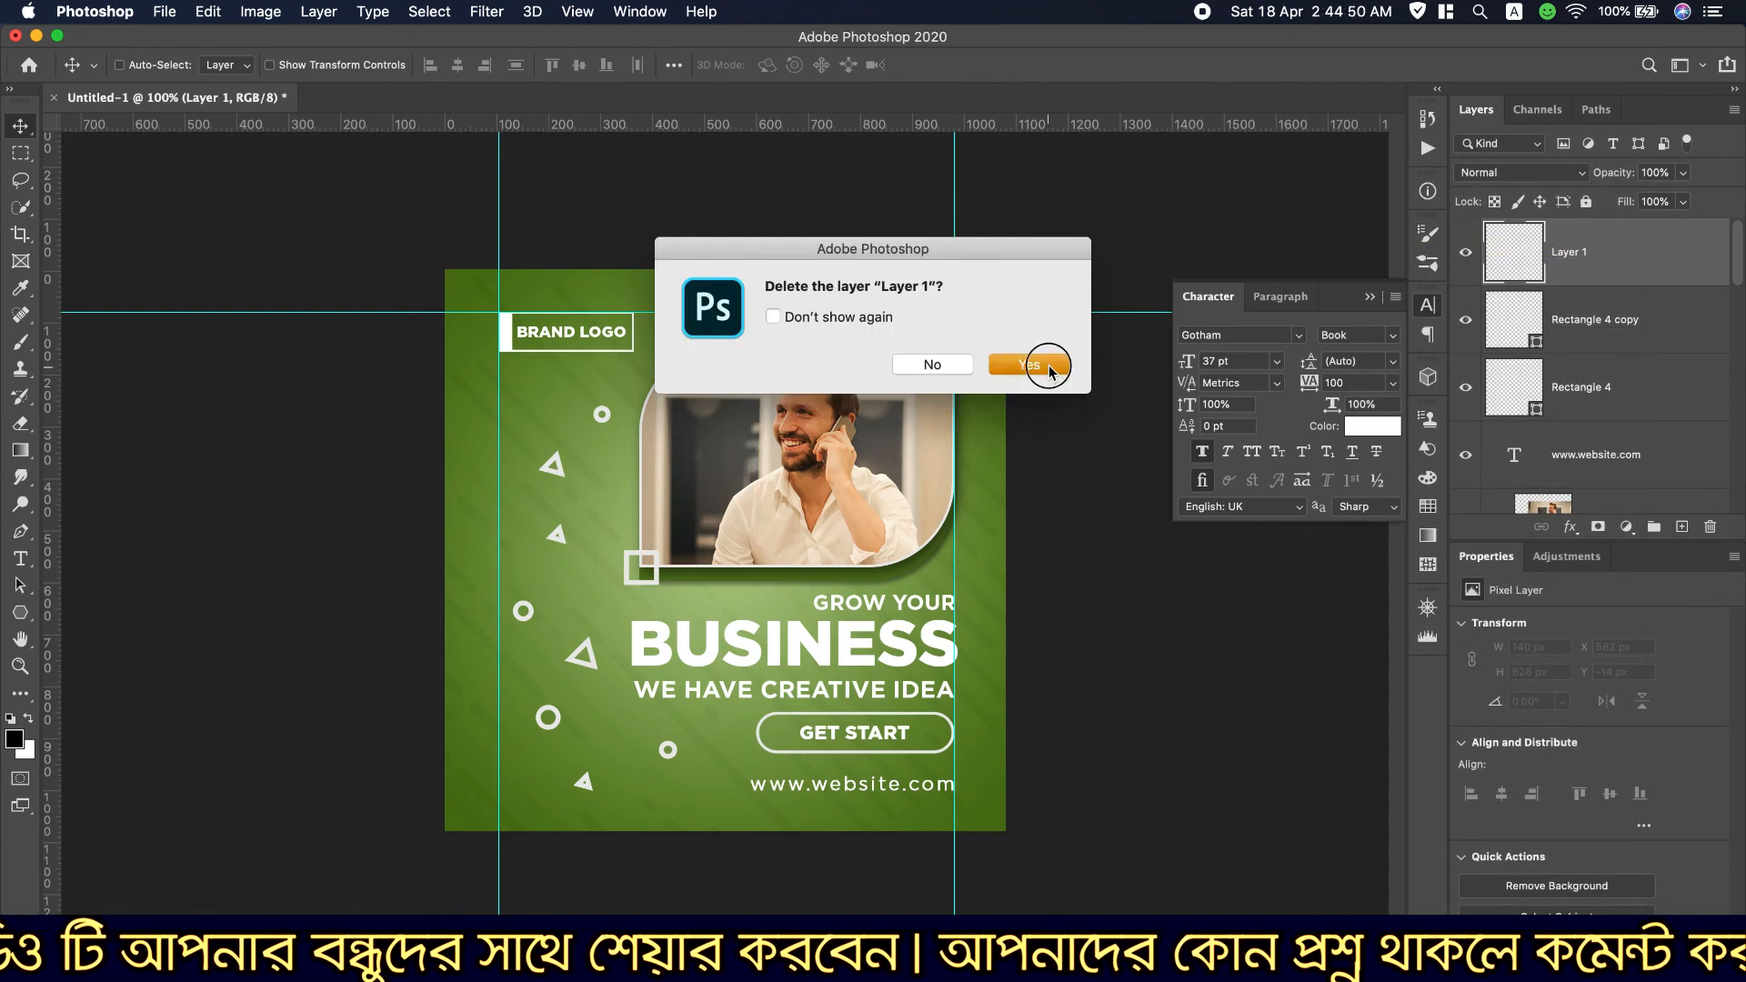
left_click(1029, 365)
Set the Custom Shape tool to a fine star halftone from the Haftone Shape set.
left_click(34, 615)
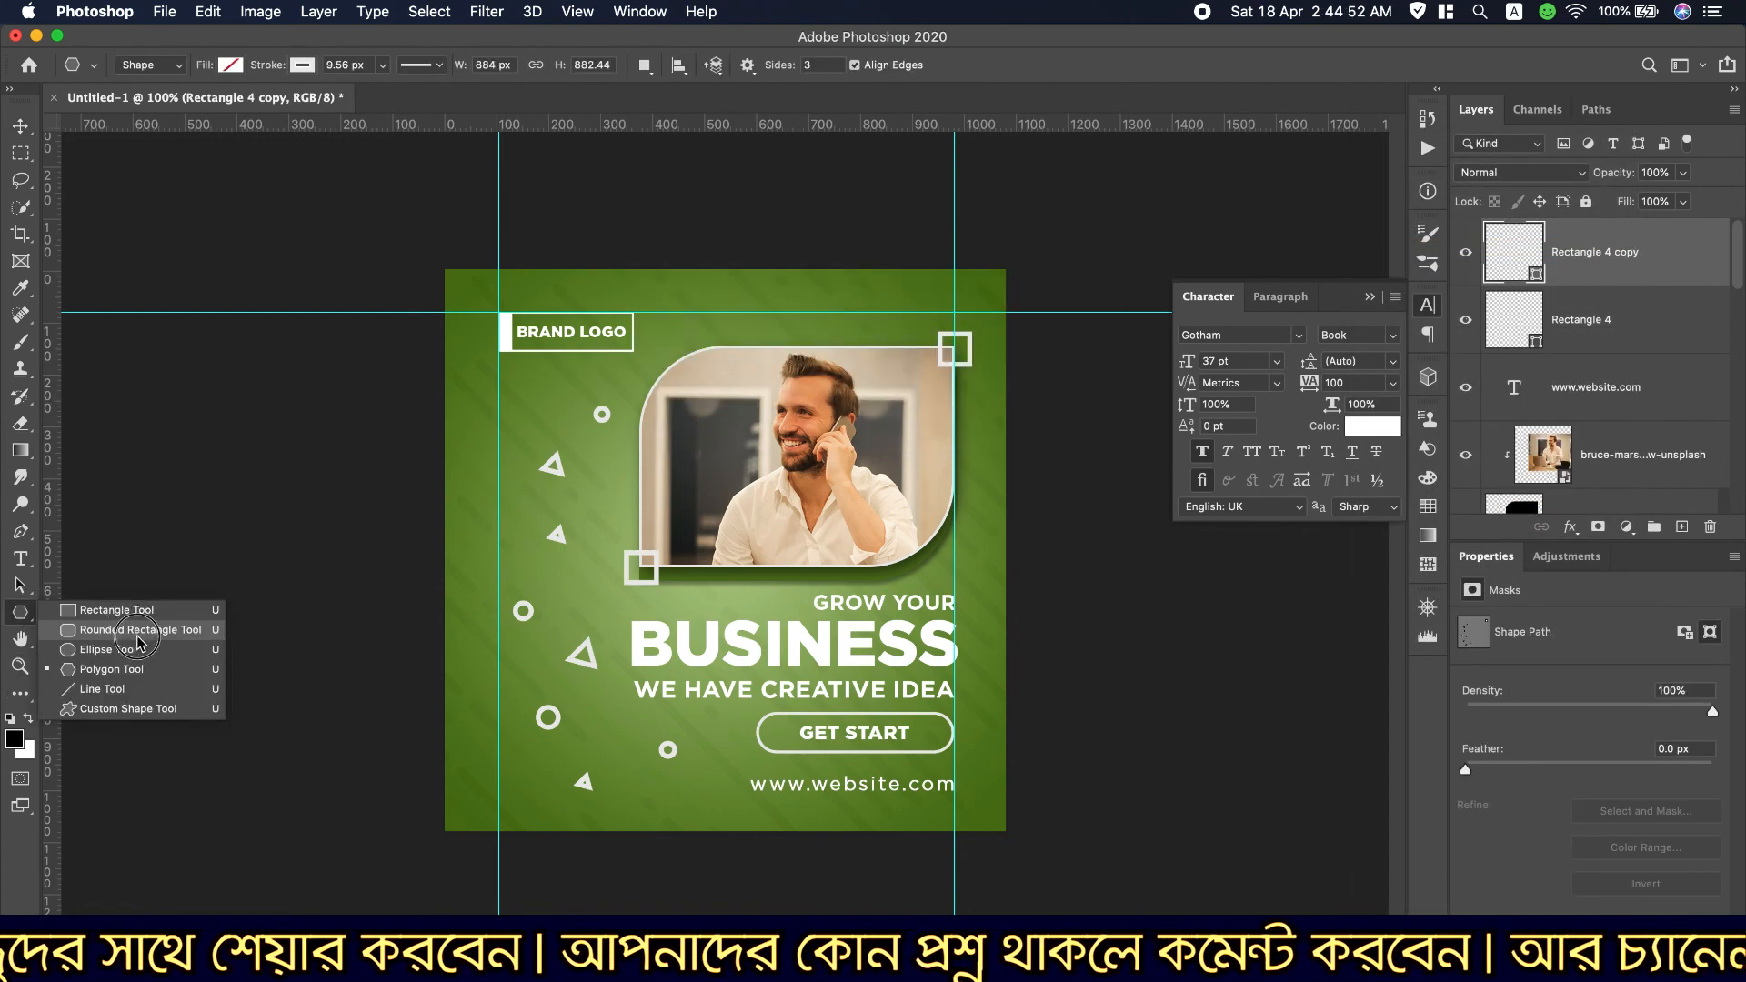
left_click(127, 713)
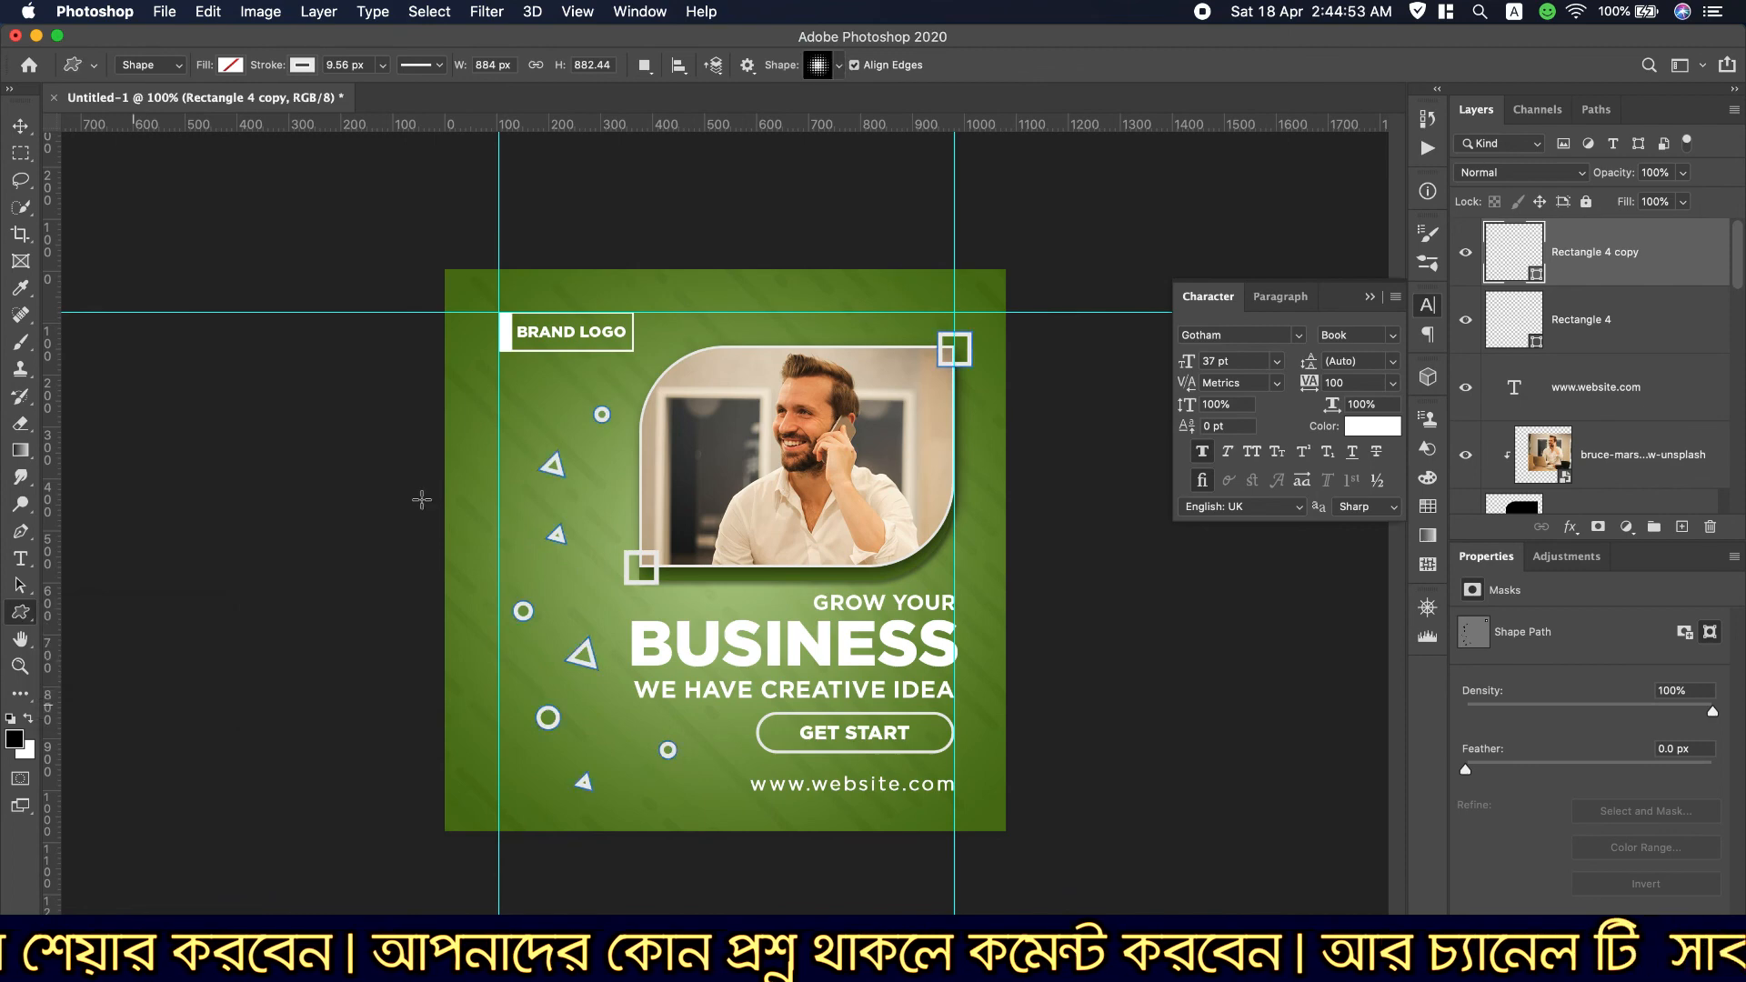
left_click(836, 69)
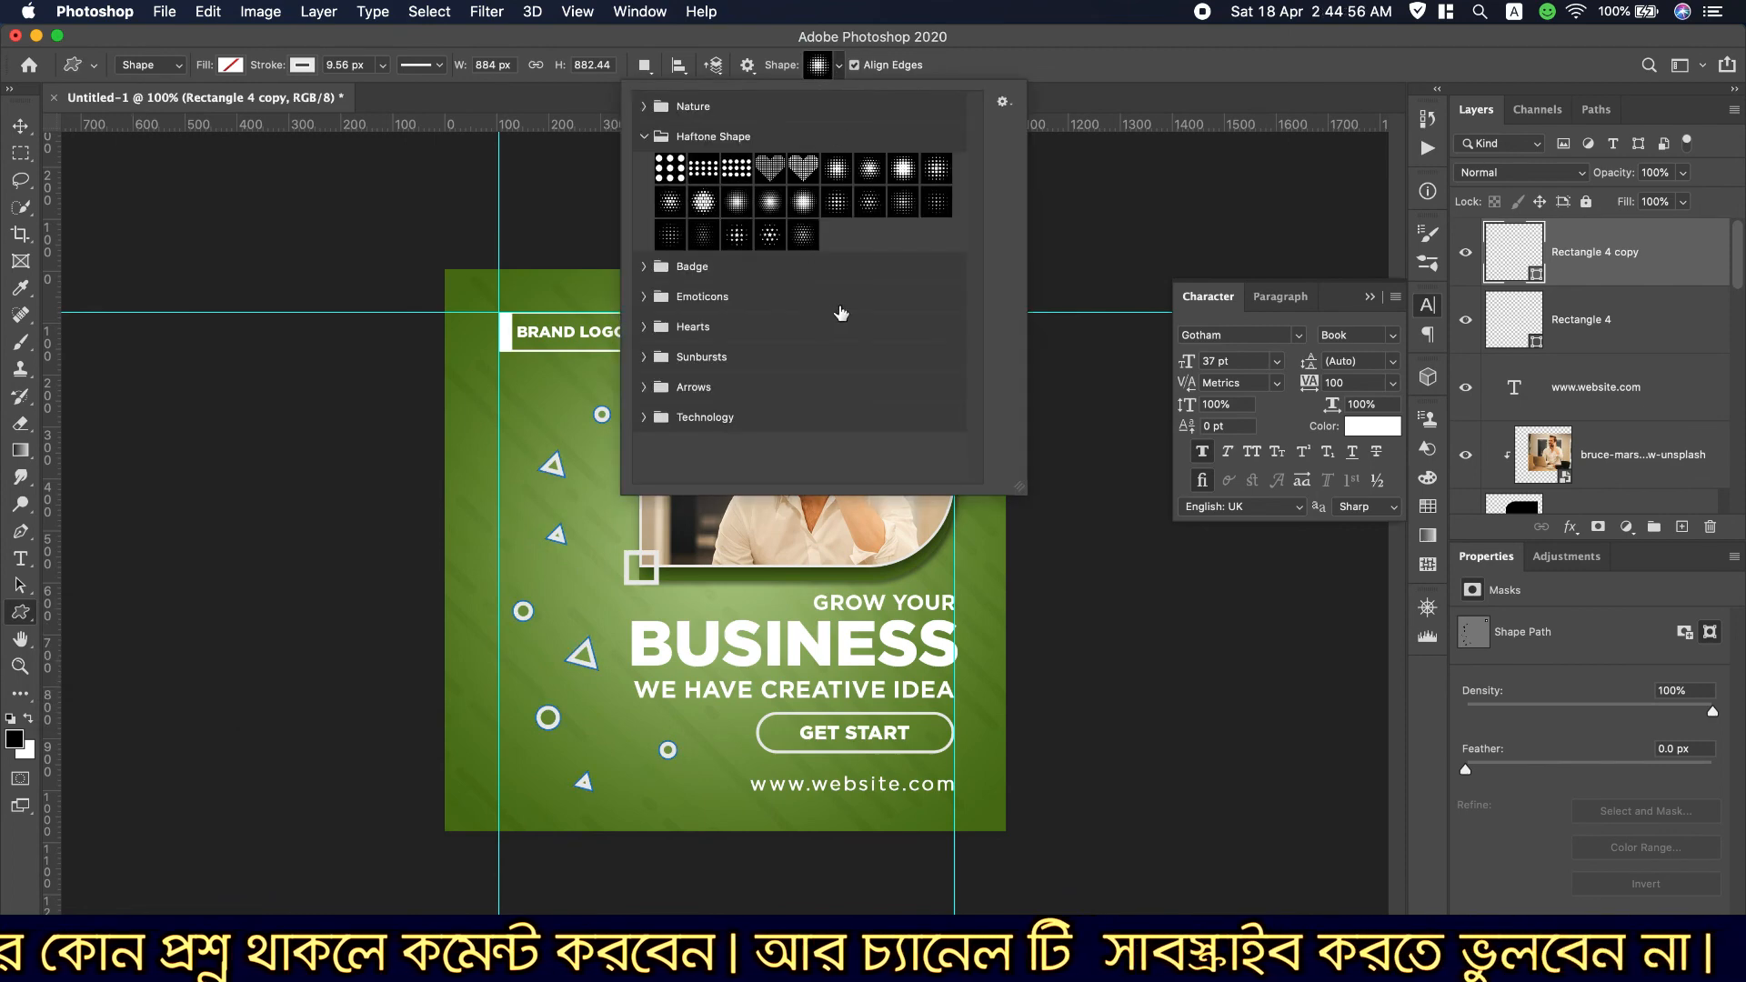
left_click(934, 195)
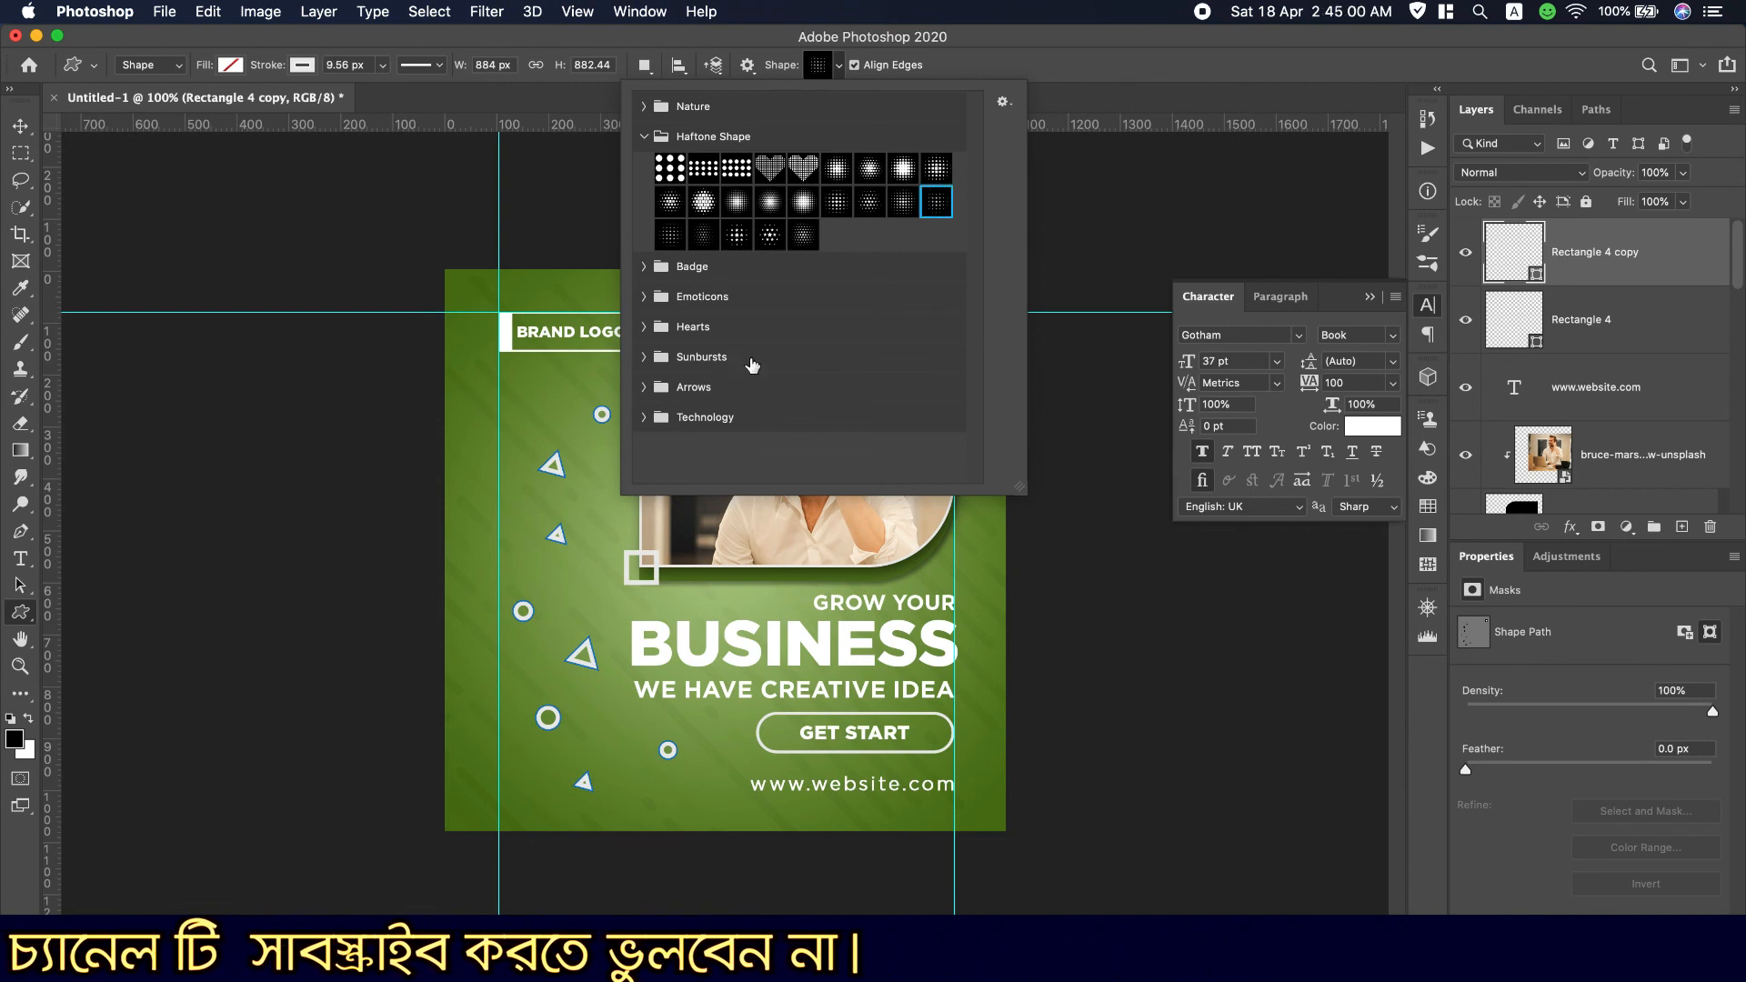
Try to draw the star halftone at the canvas's lower-left corner within the existing outlined shape layer and nudge it outward.
left_click(442, 746)
left_click_drag(442, 746, 564, 900)
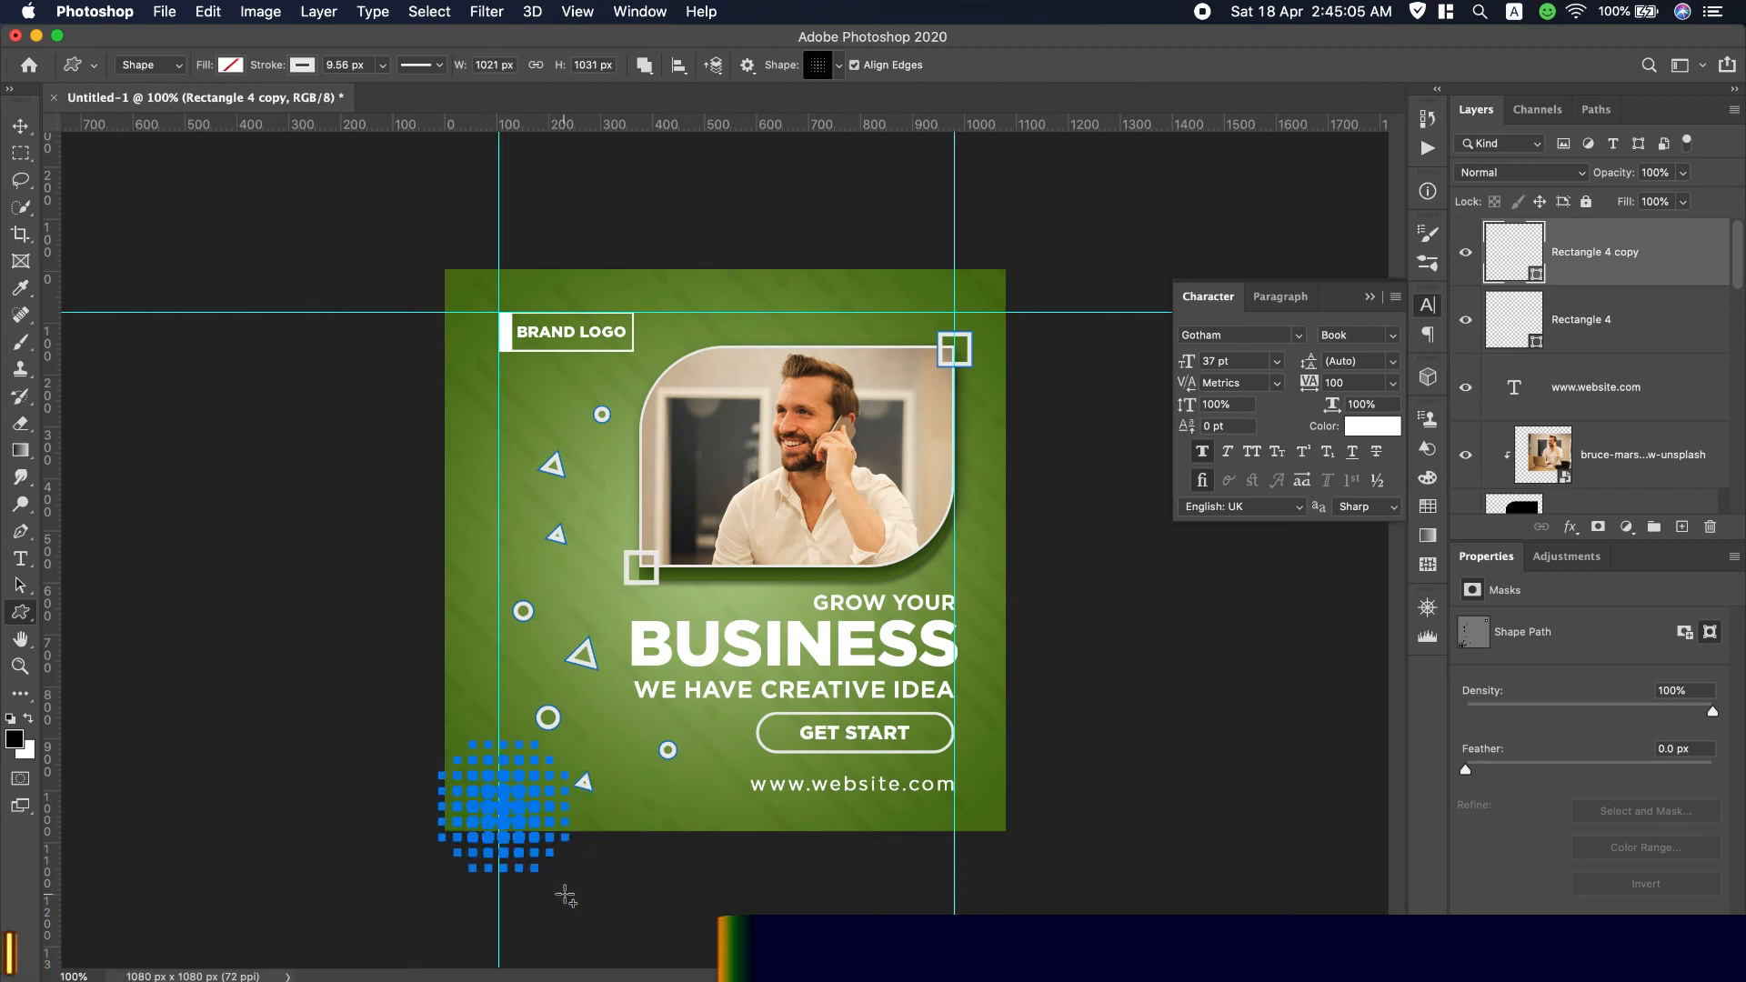
left_click(22, 128)
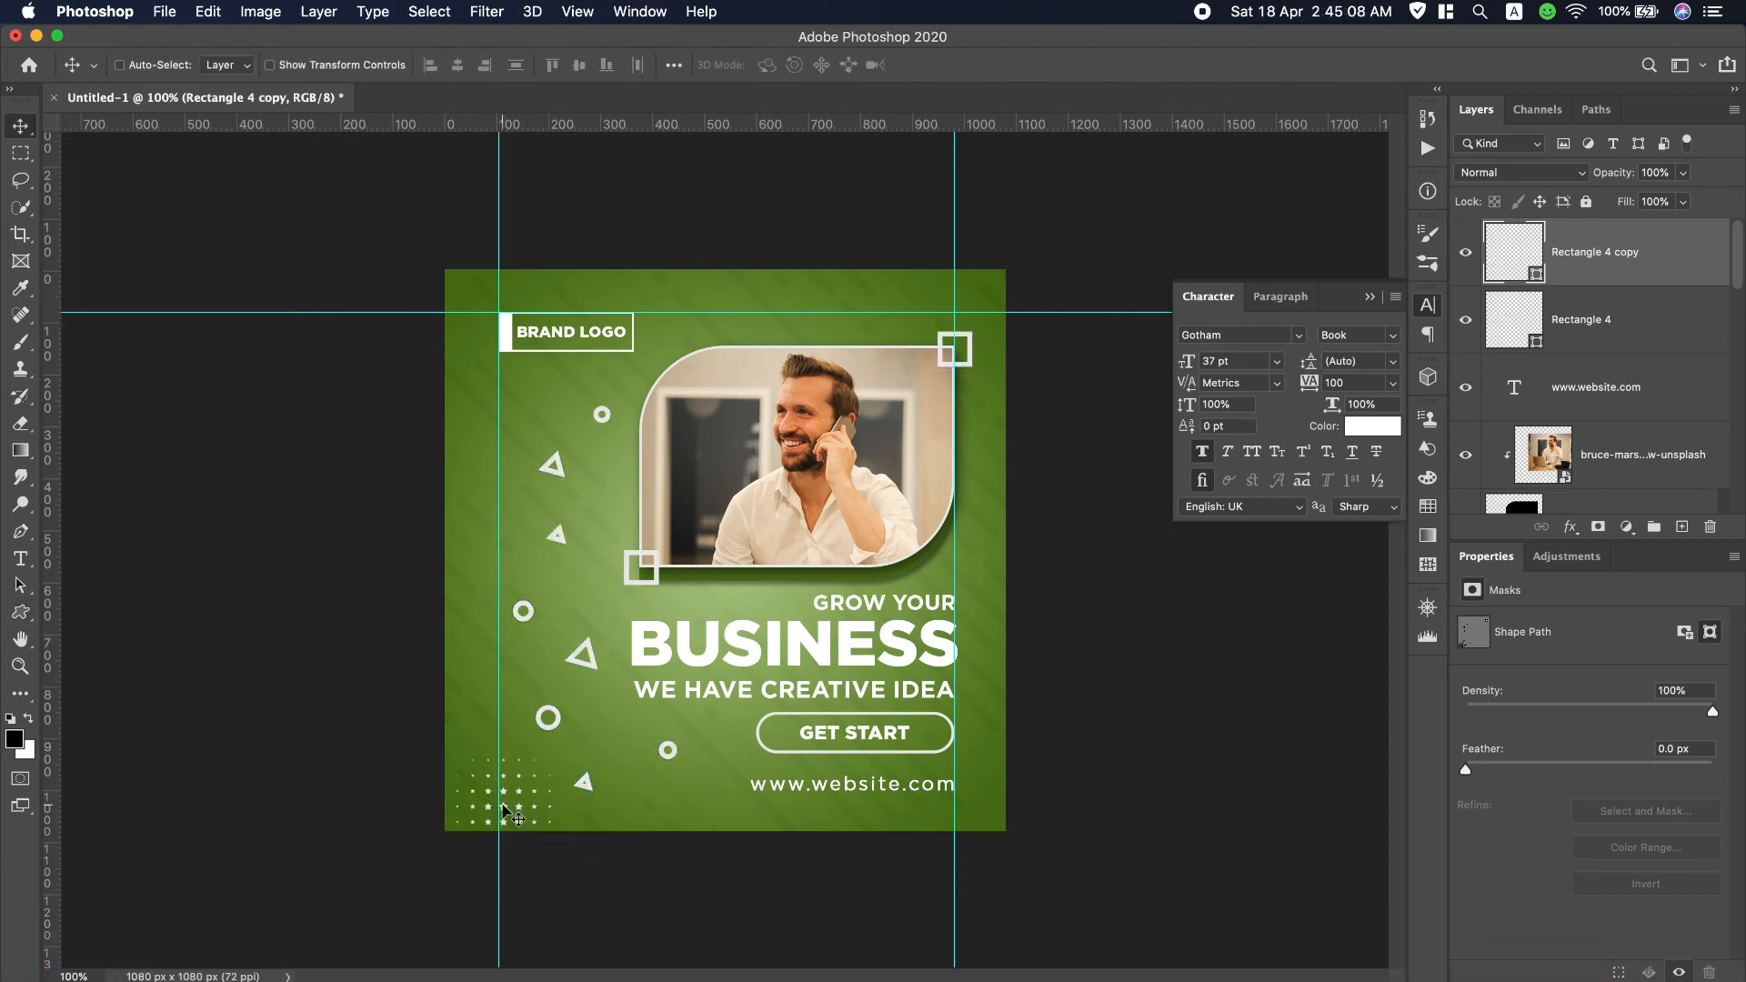
left_click_drag(505, 812, 488, 802)
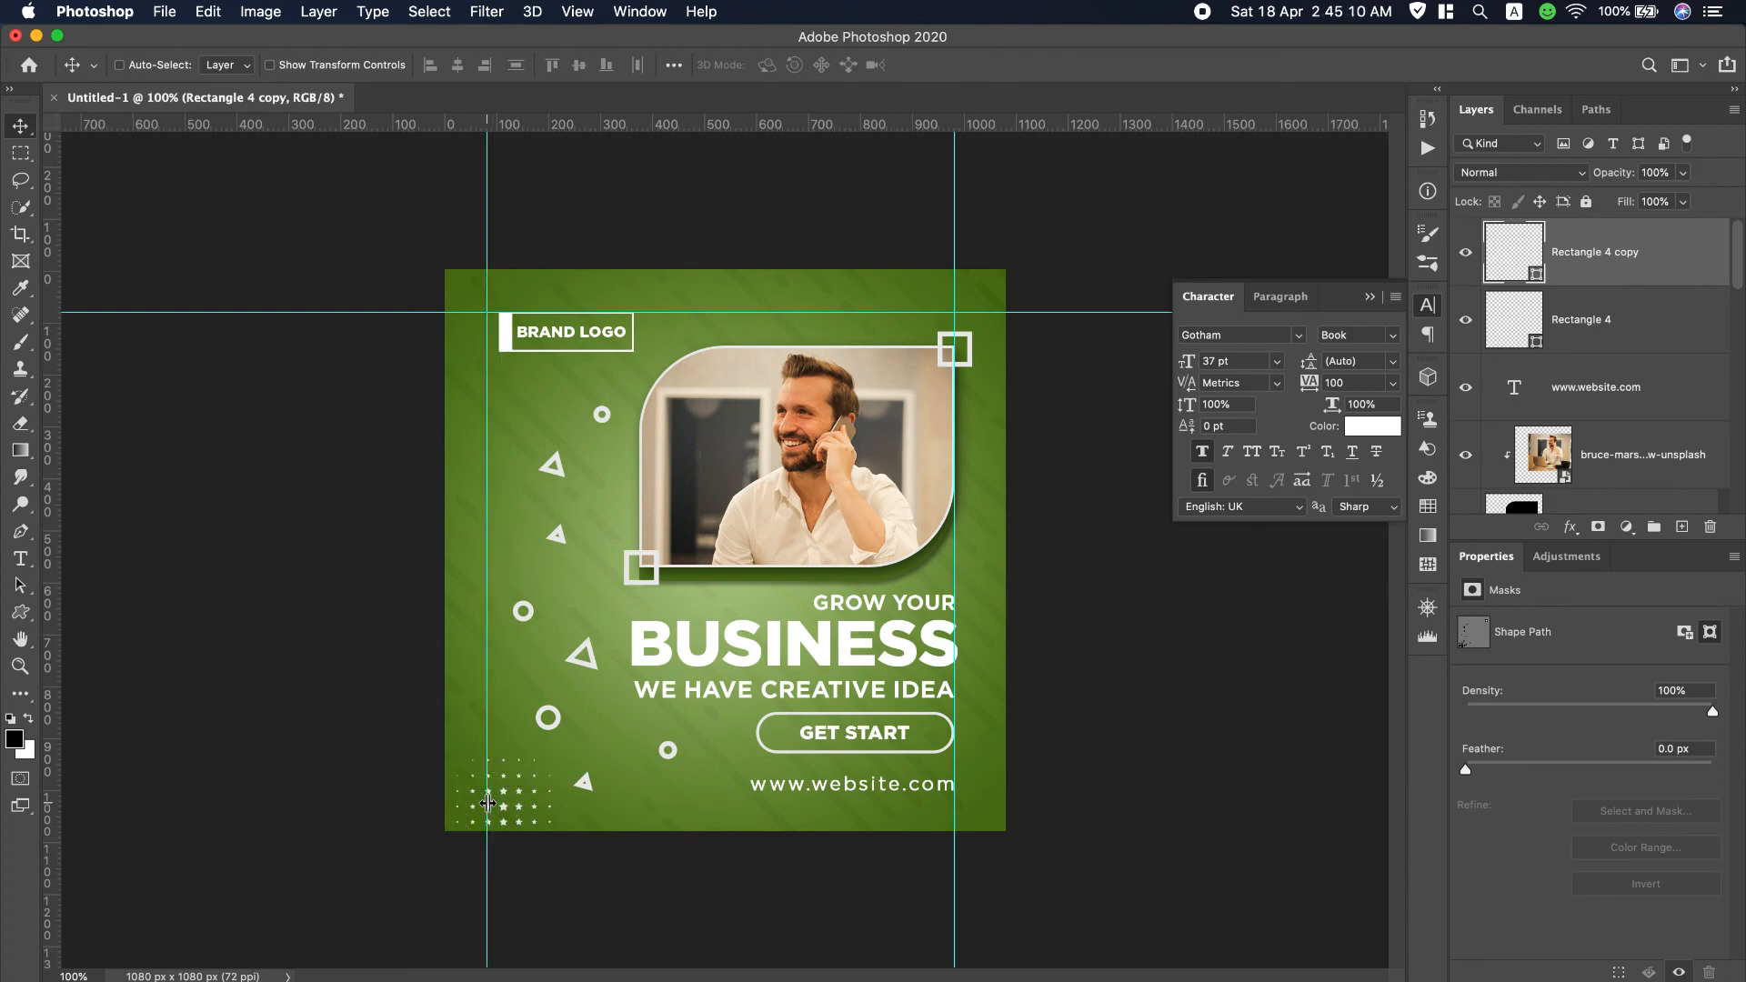
key("super+z")
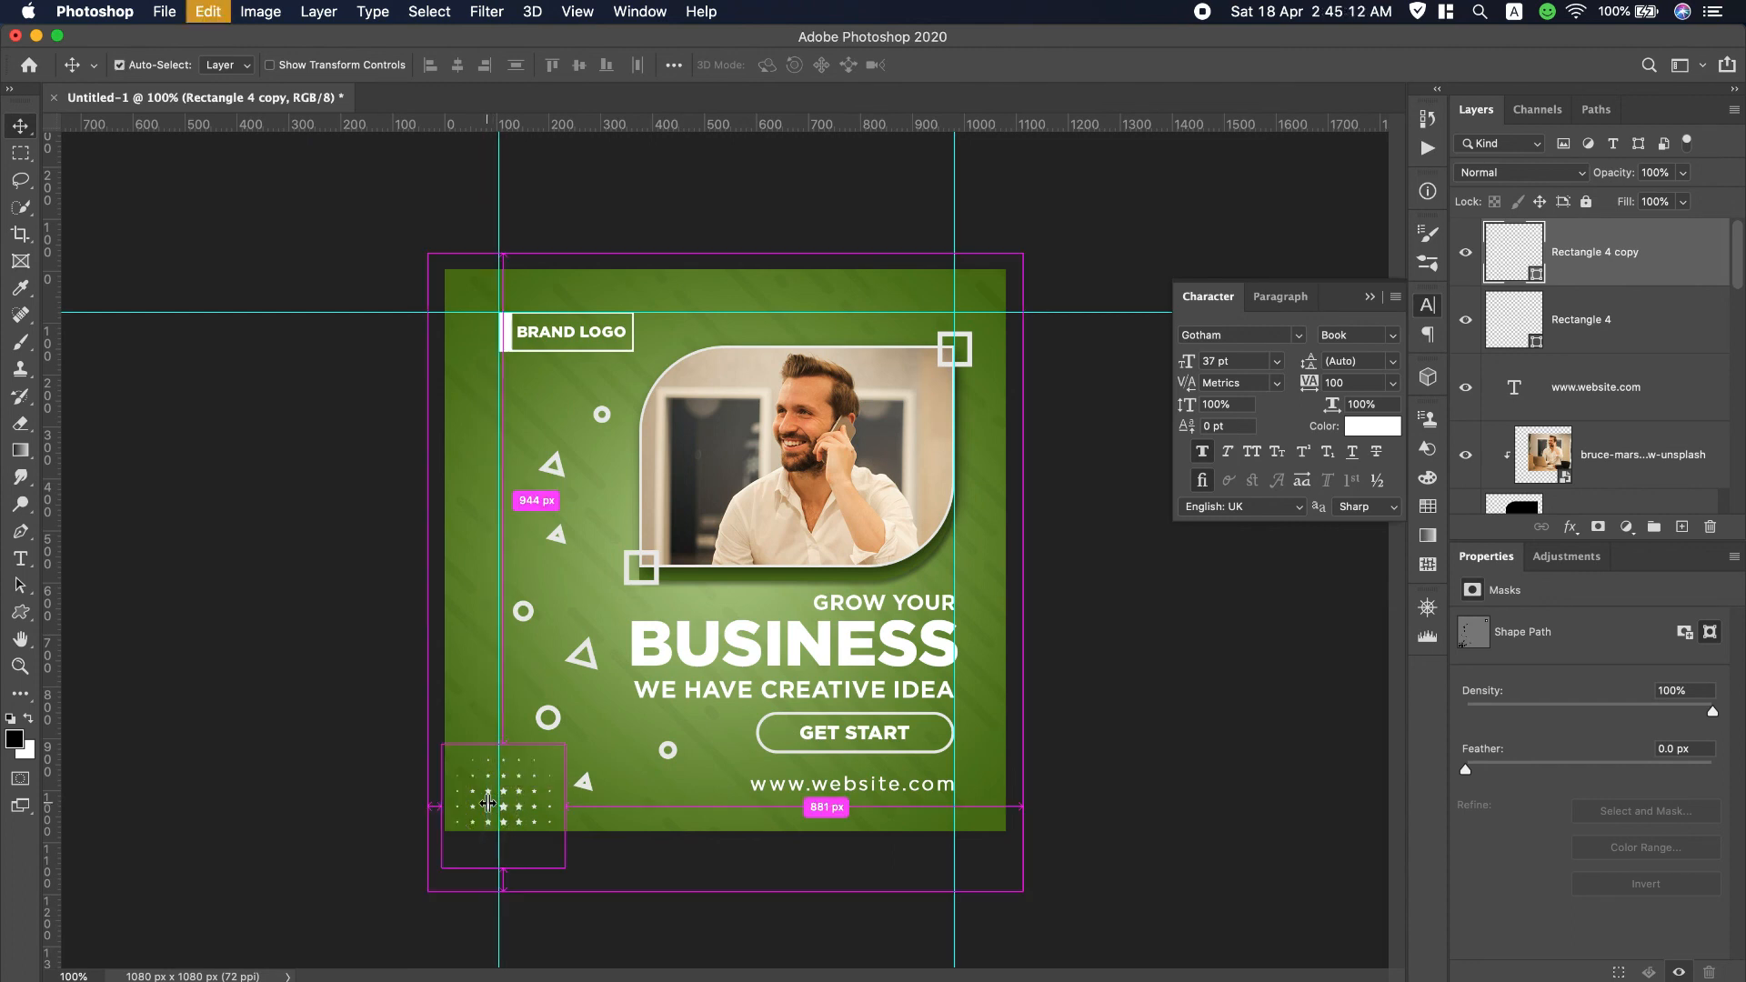
left_click_drag(524, 790, 511, 789)
key("super+z")
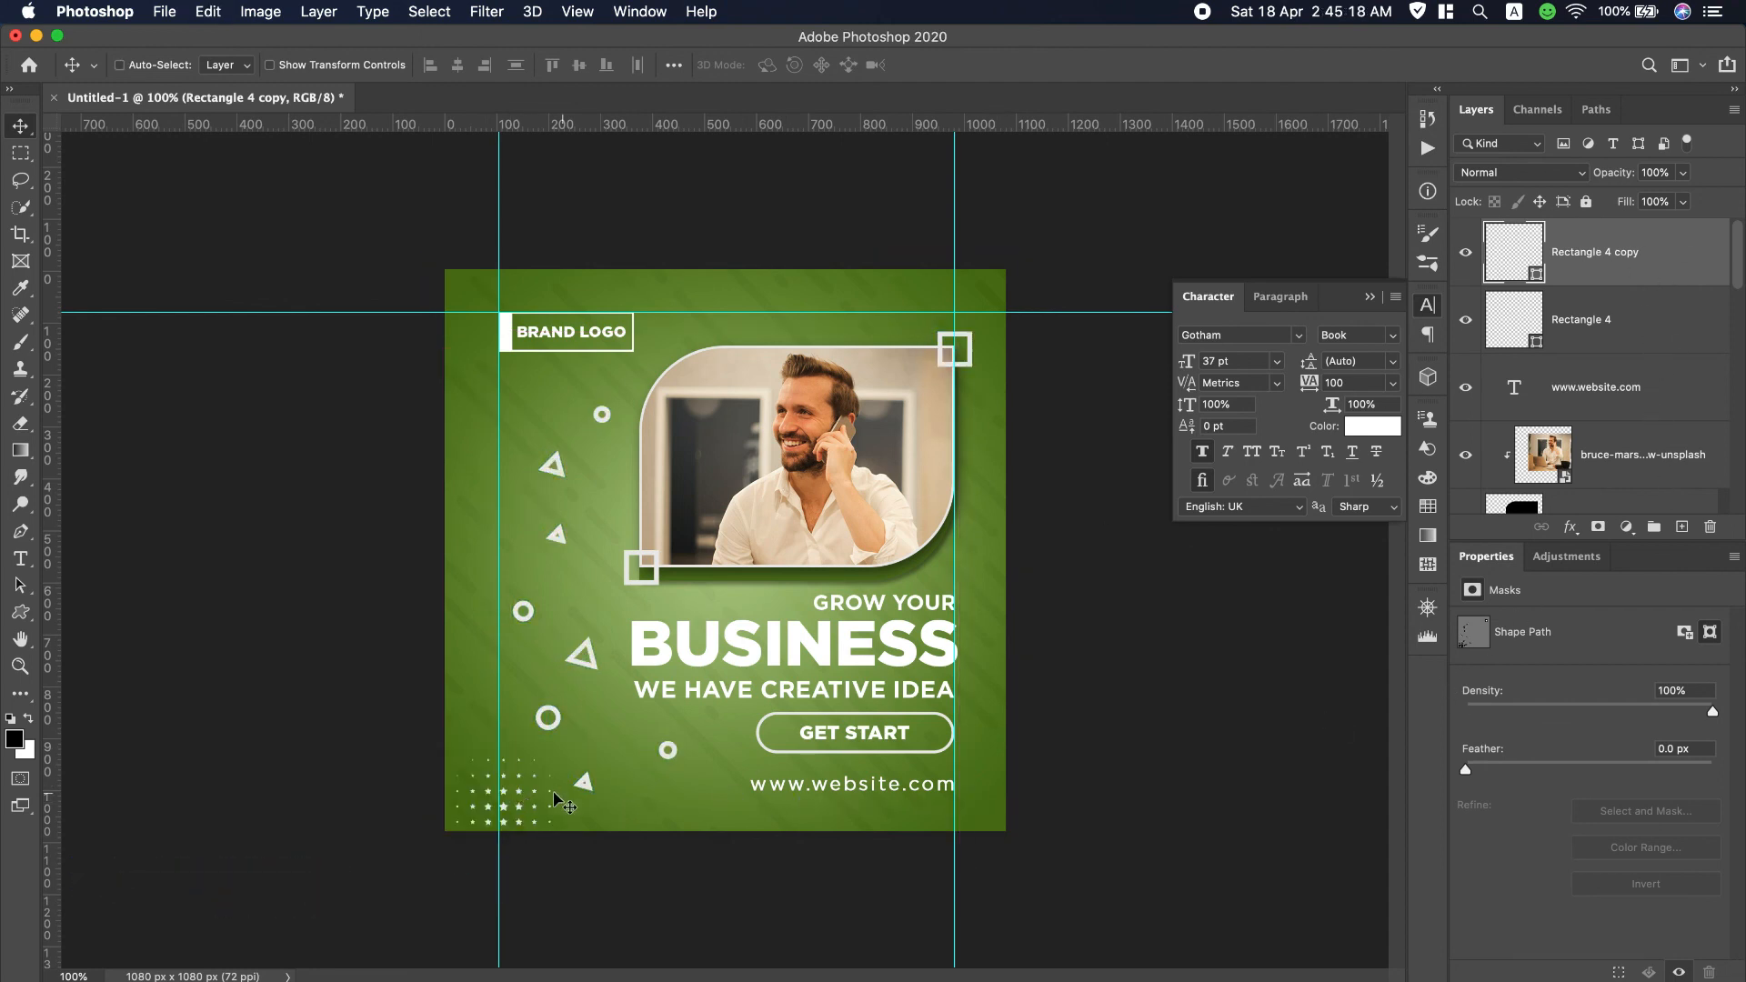
left_click_drag(519, 793, 513, 793)
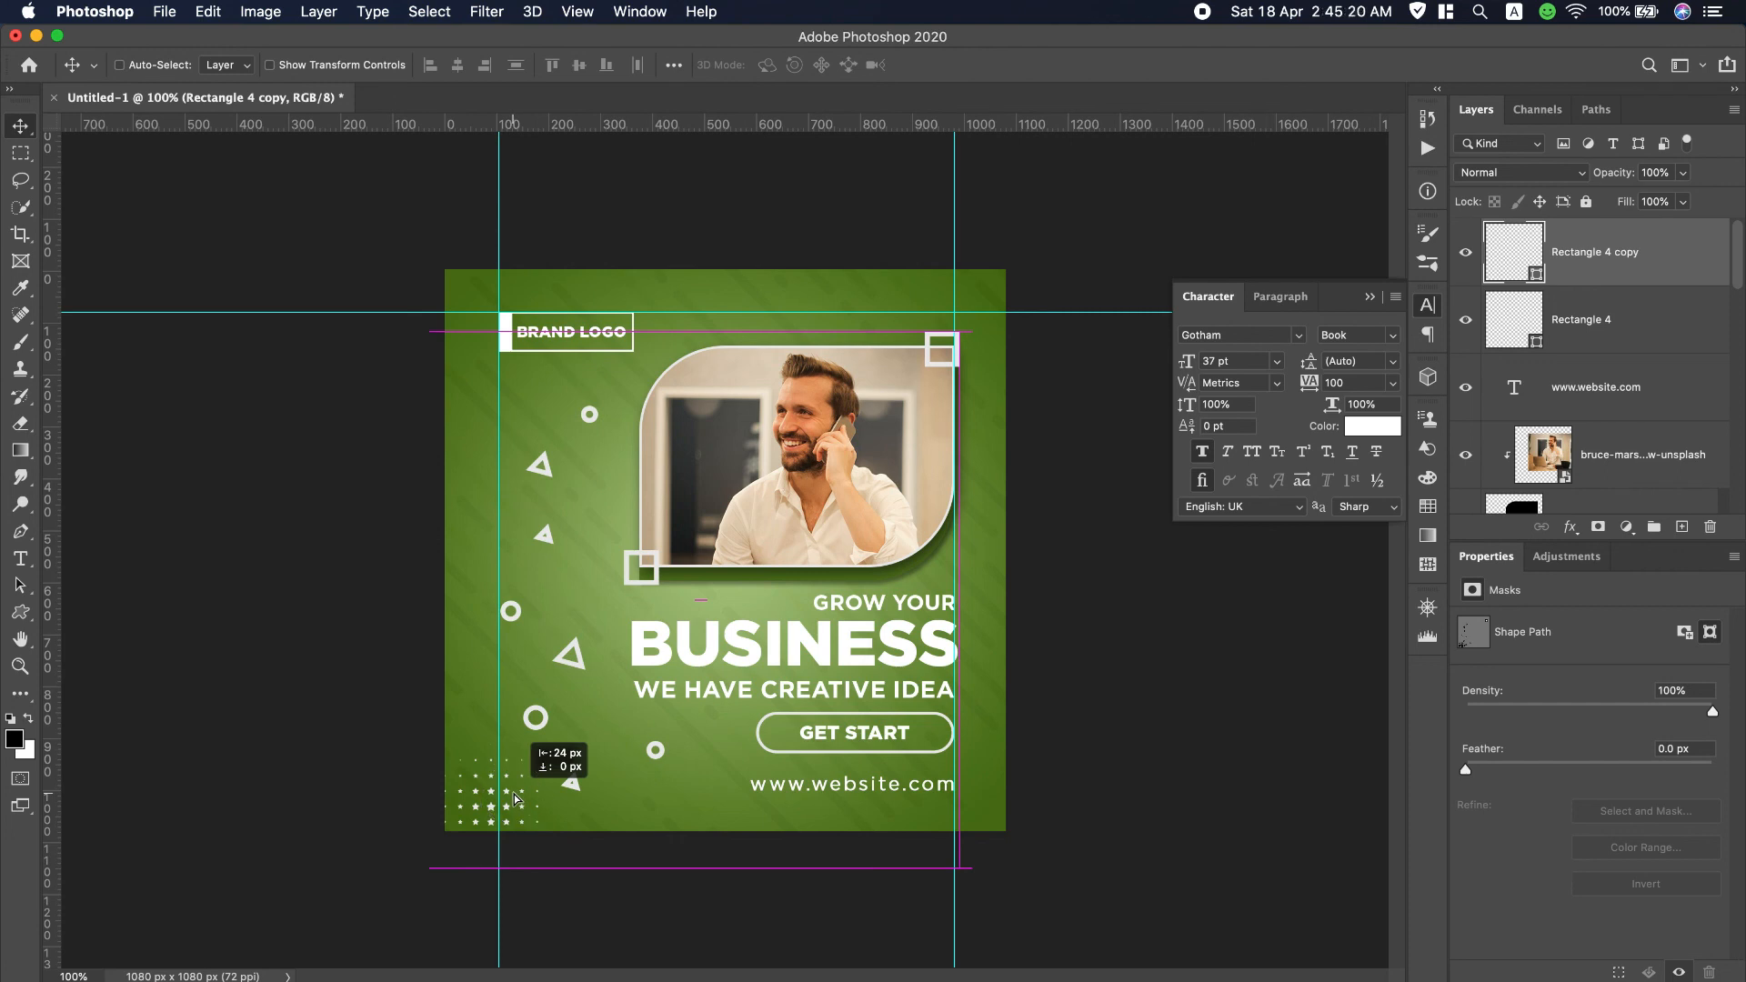
key("super+z")
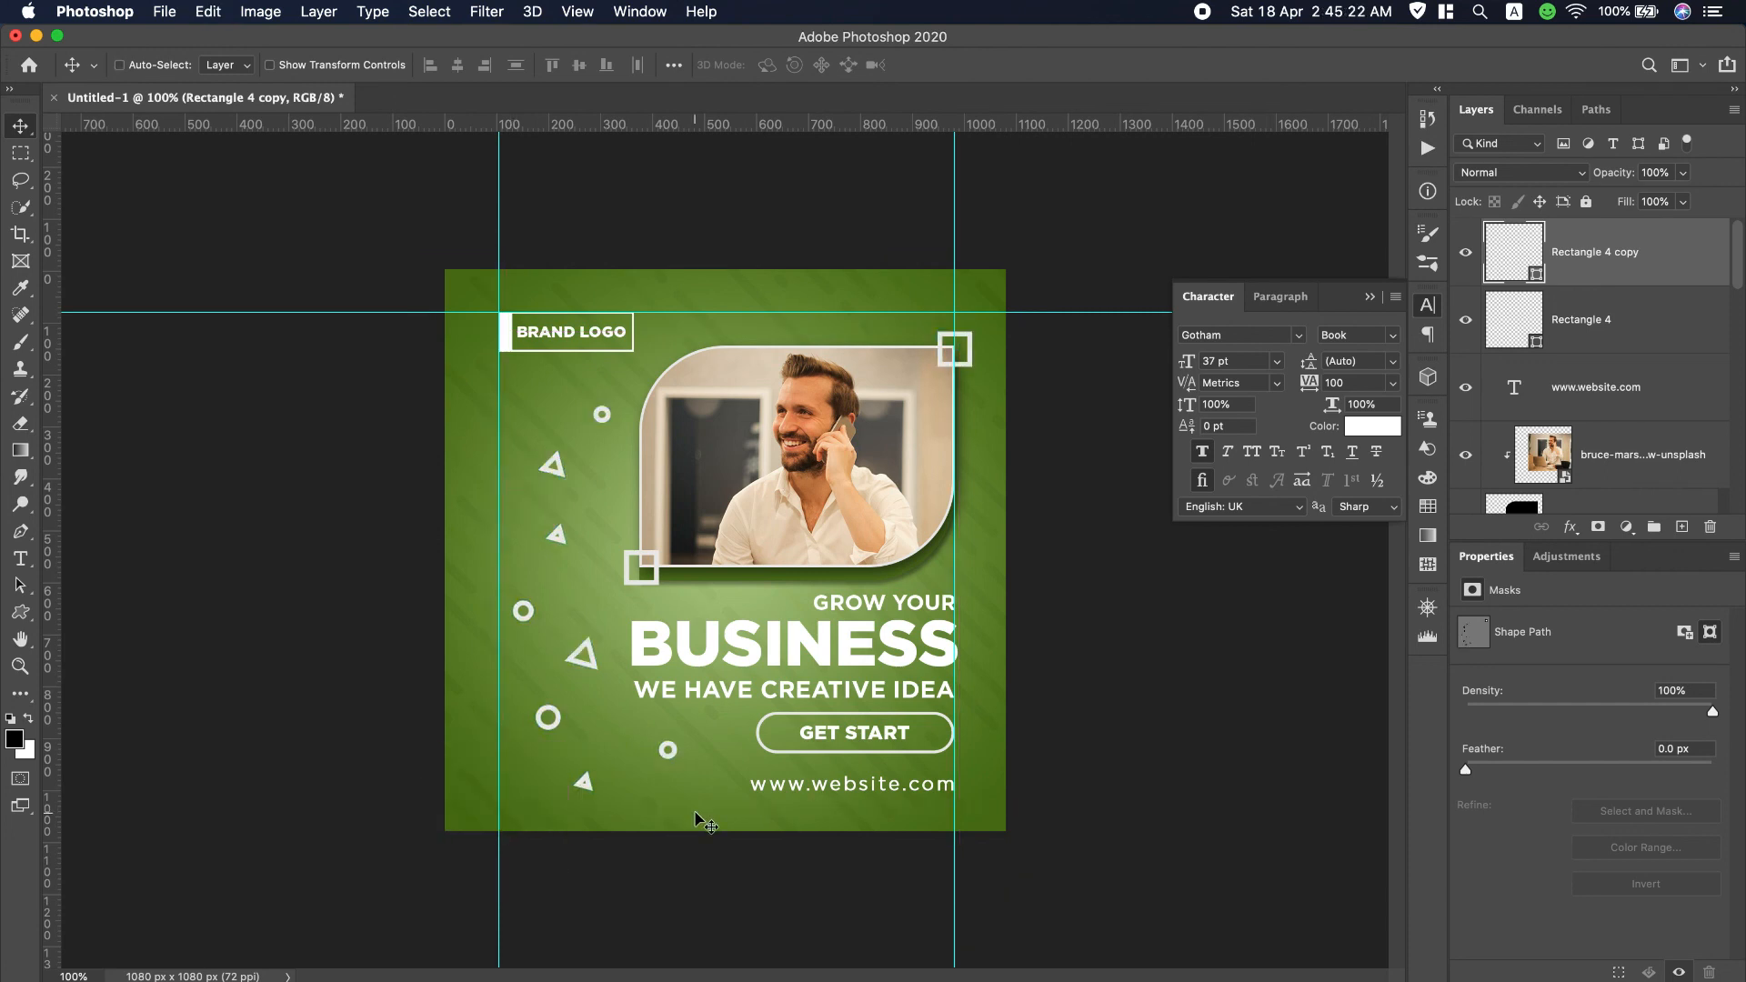
Draw a black-filled star halftone about 297 px square on a new layer, overlapping the canvas's lower-left corner.
left_click(1682, 527)
left_click(21, 612)
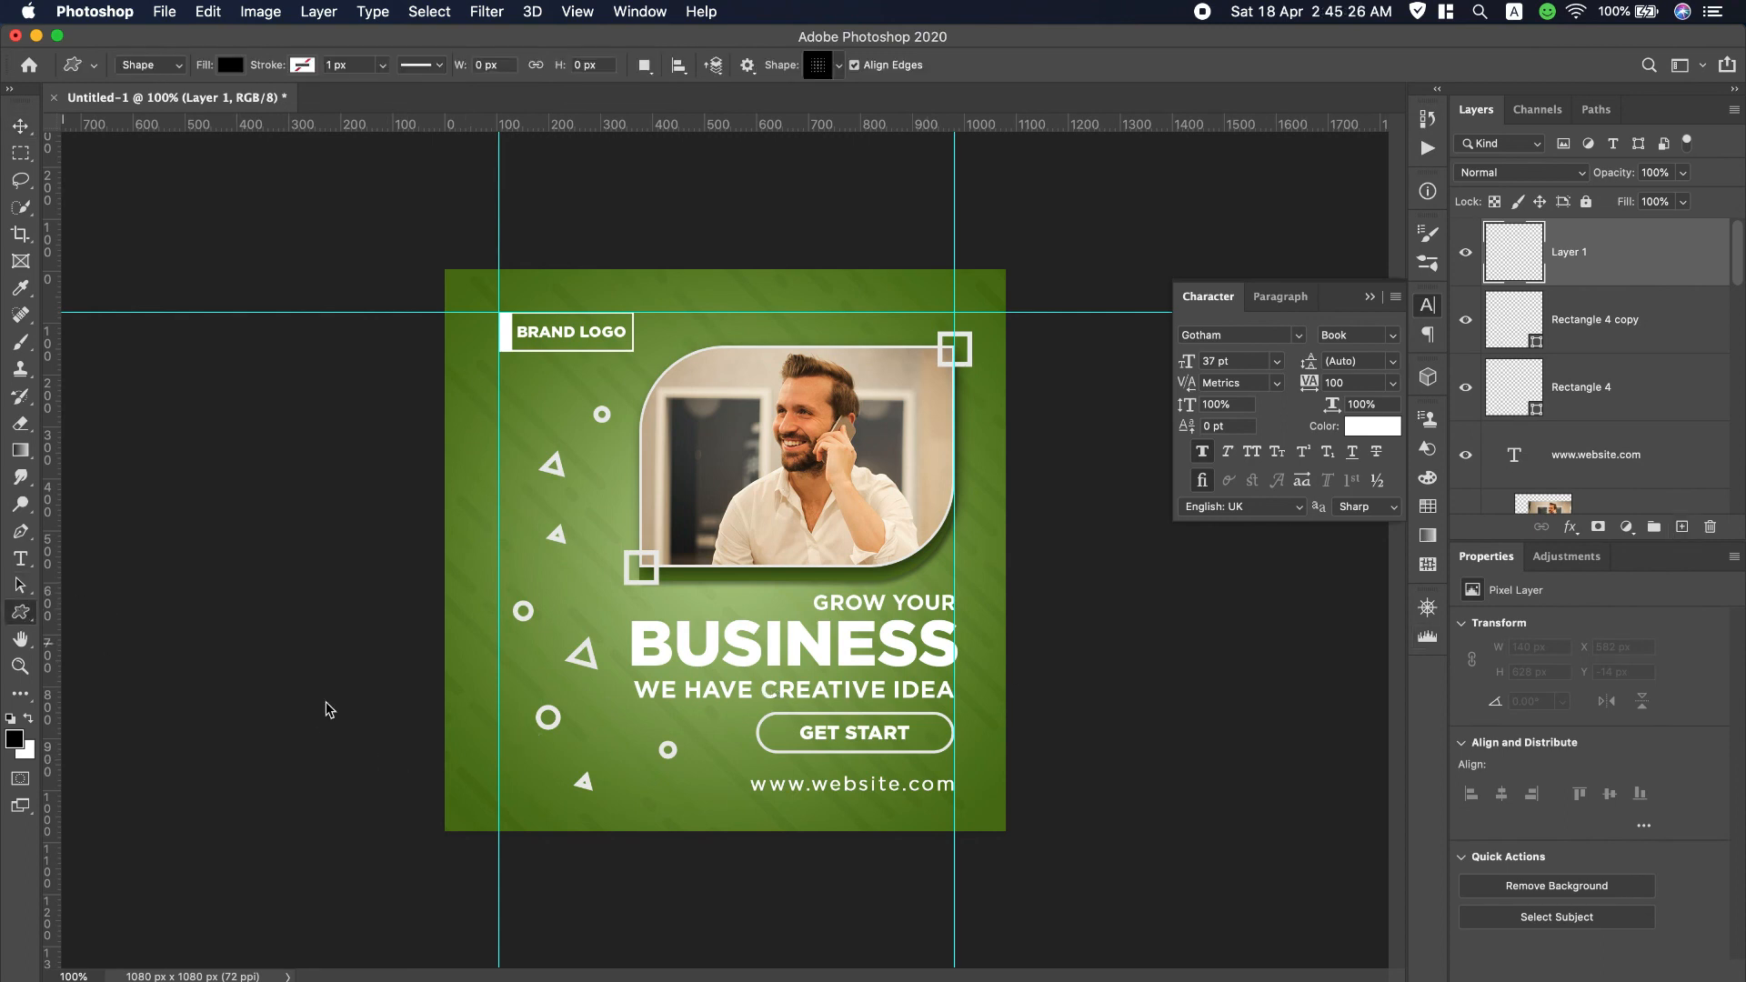
left_click_drag(390, 725, 569, 887)
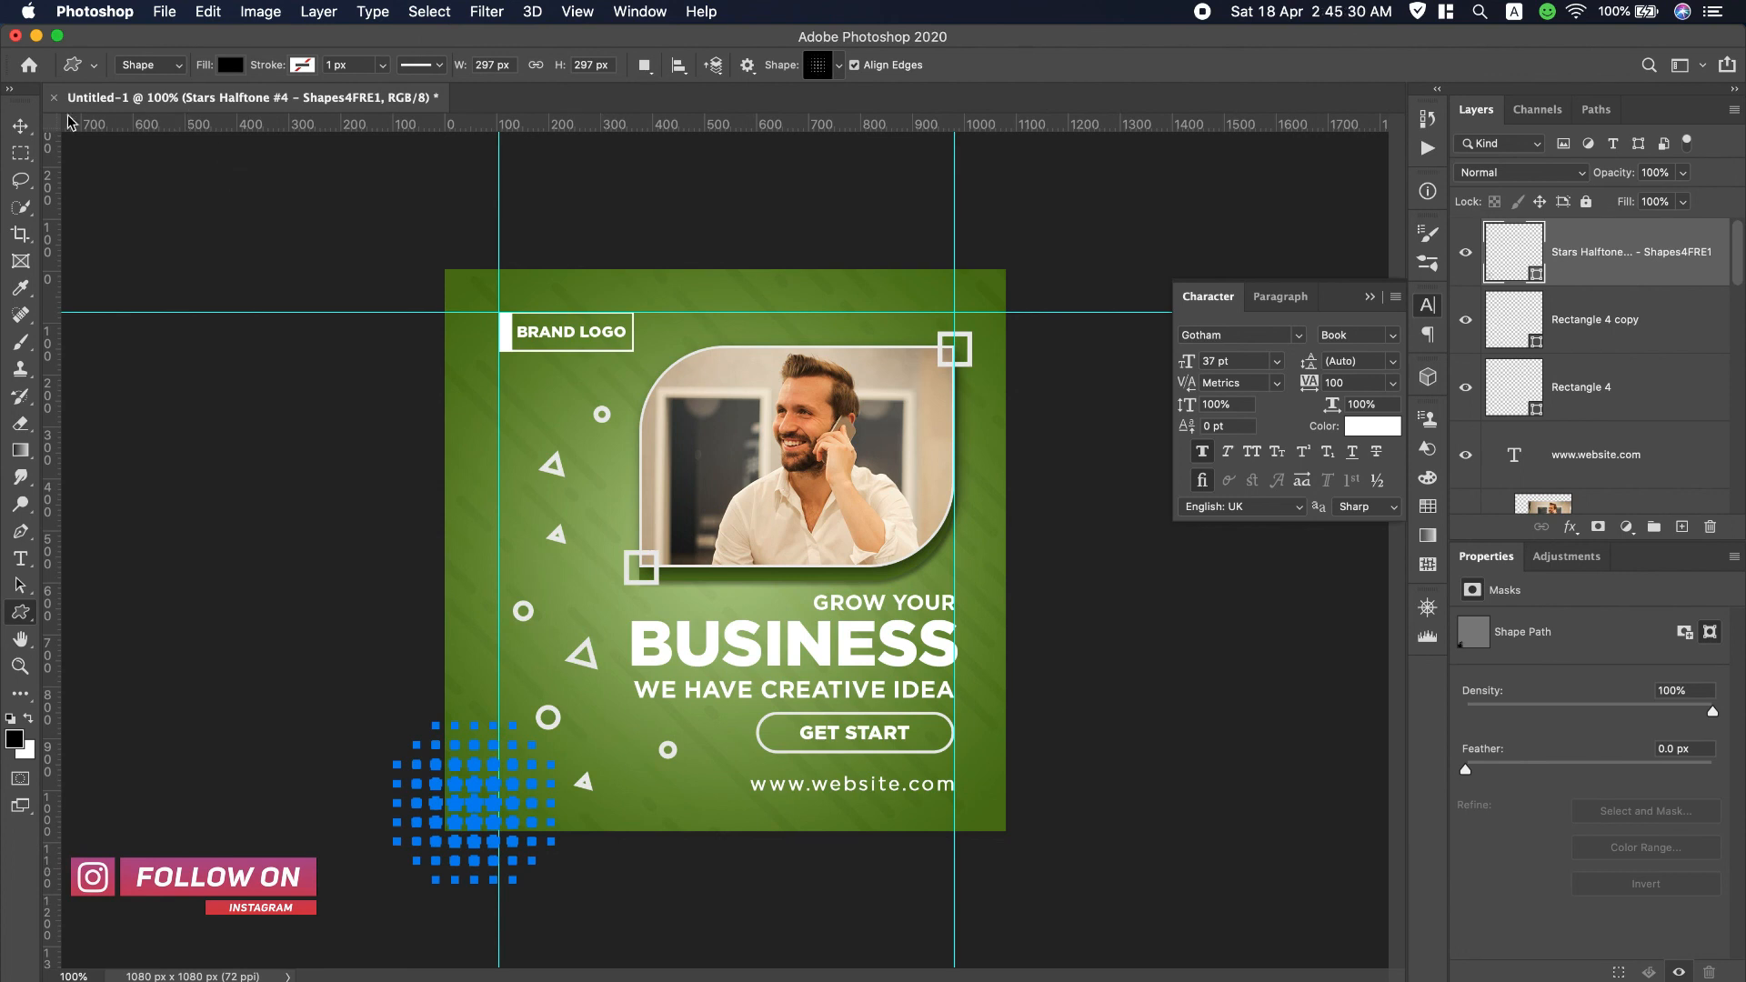
key("v")
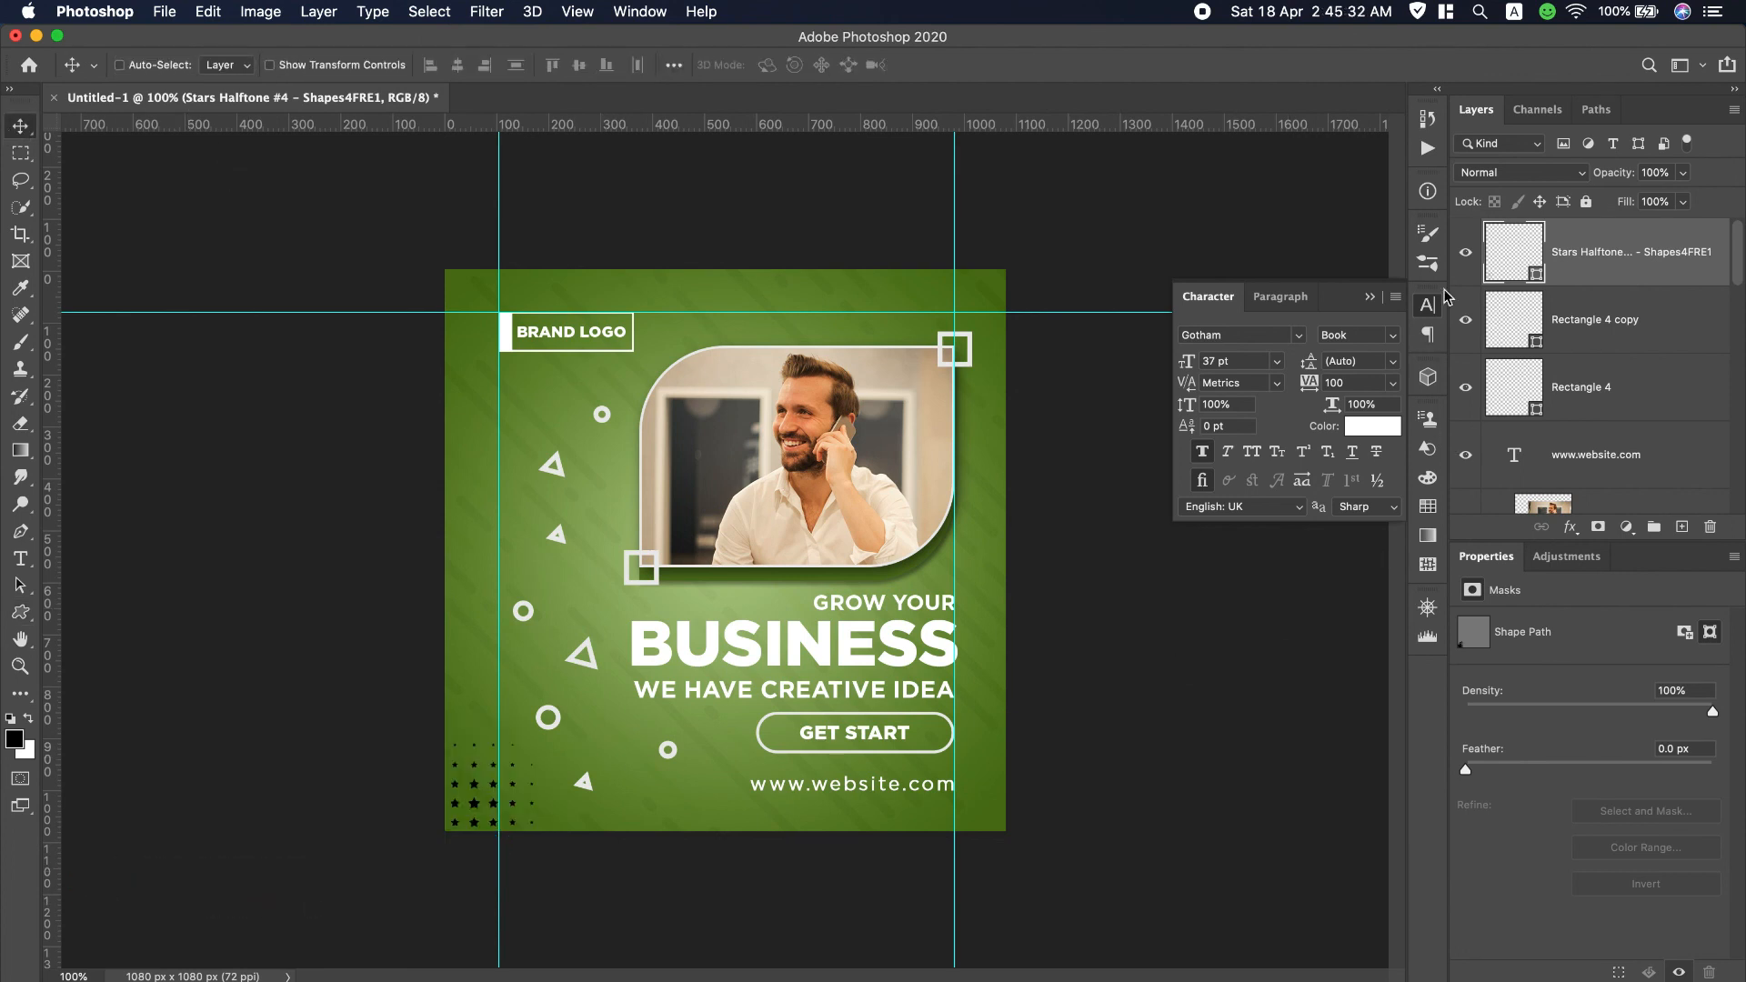
Recolour the star halftone with the light grey sampled from the outlined square on the photo's upper-right corner.
double_click(1503, 257)
left_click(941, 350)
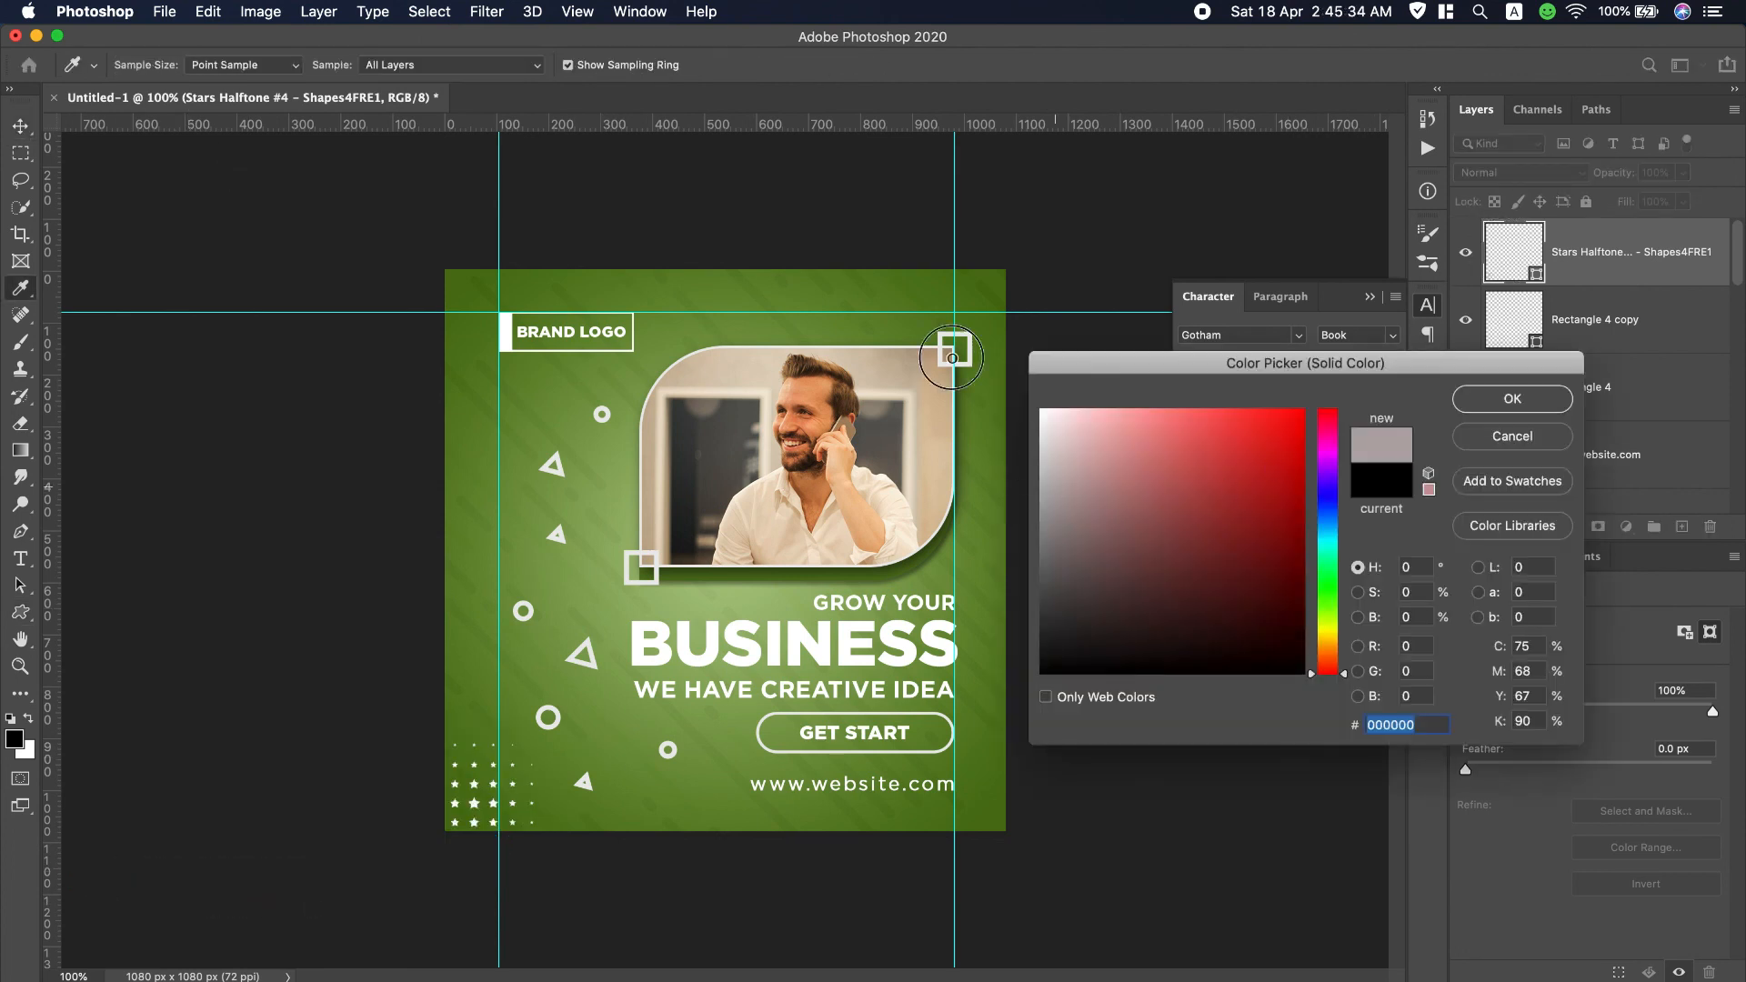
left_click(1526, 405)
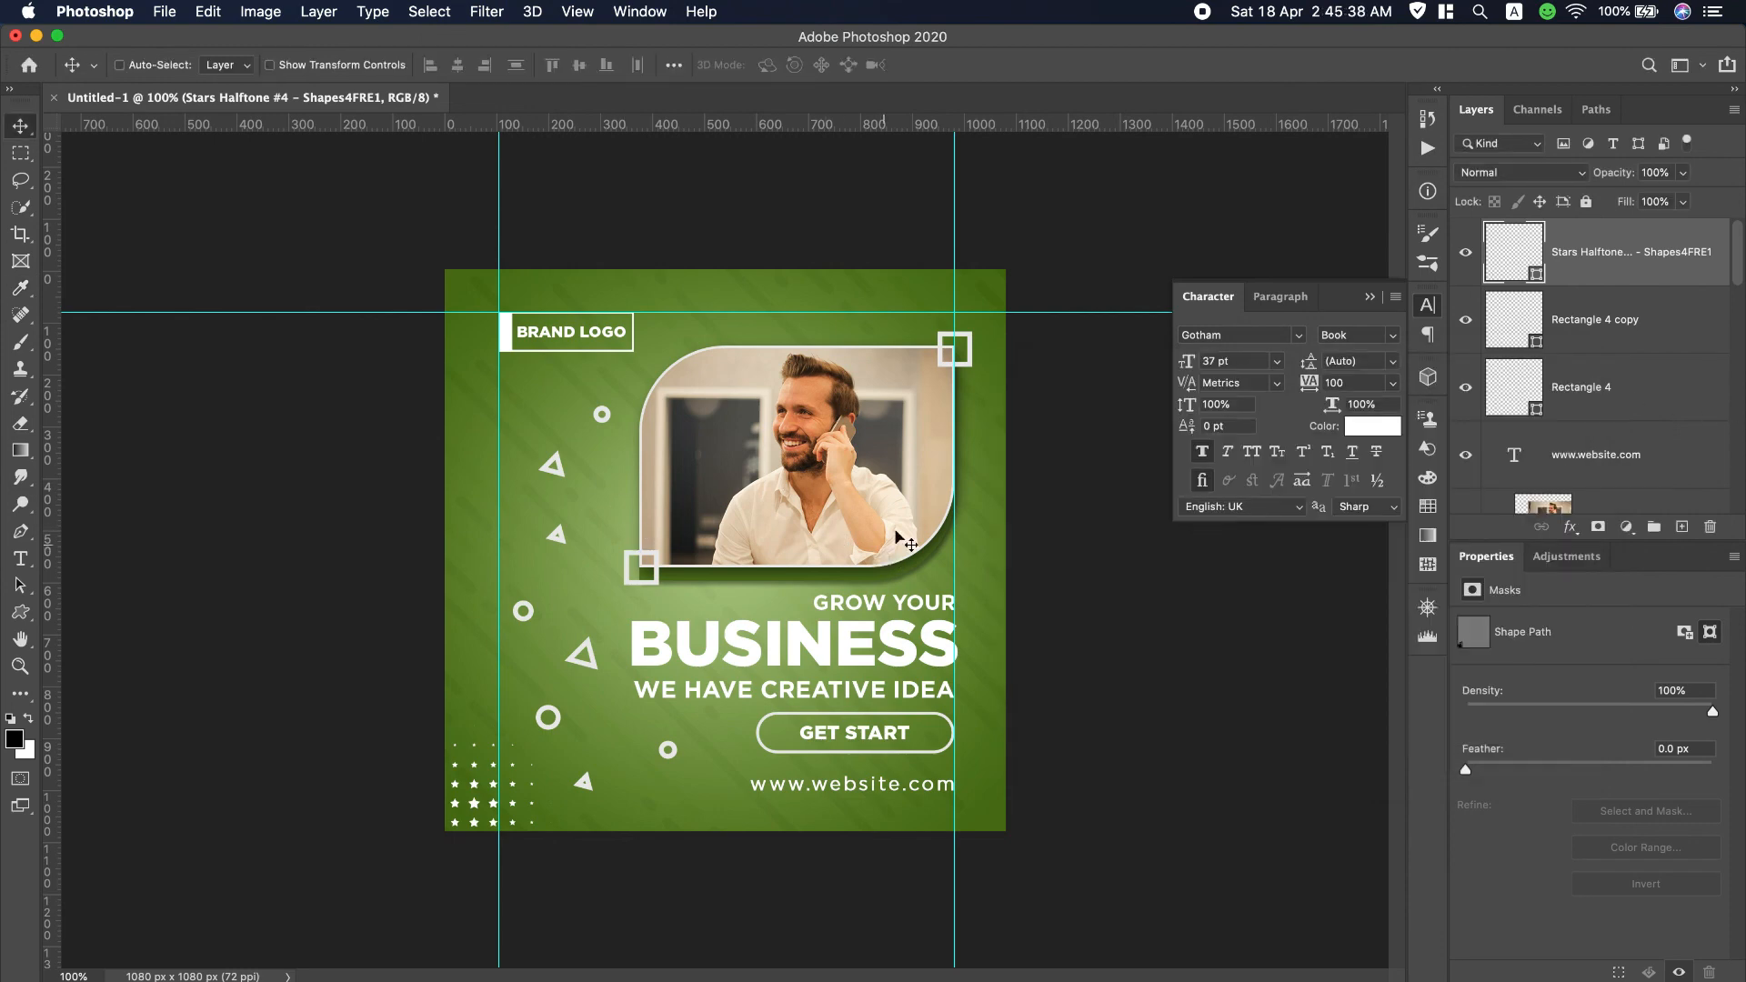
Clear the guides and save a JPEG copy of the design on the Desktop as Untitled-4.jpg.
left_click(576, 10)
left_click(670, 545)
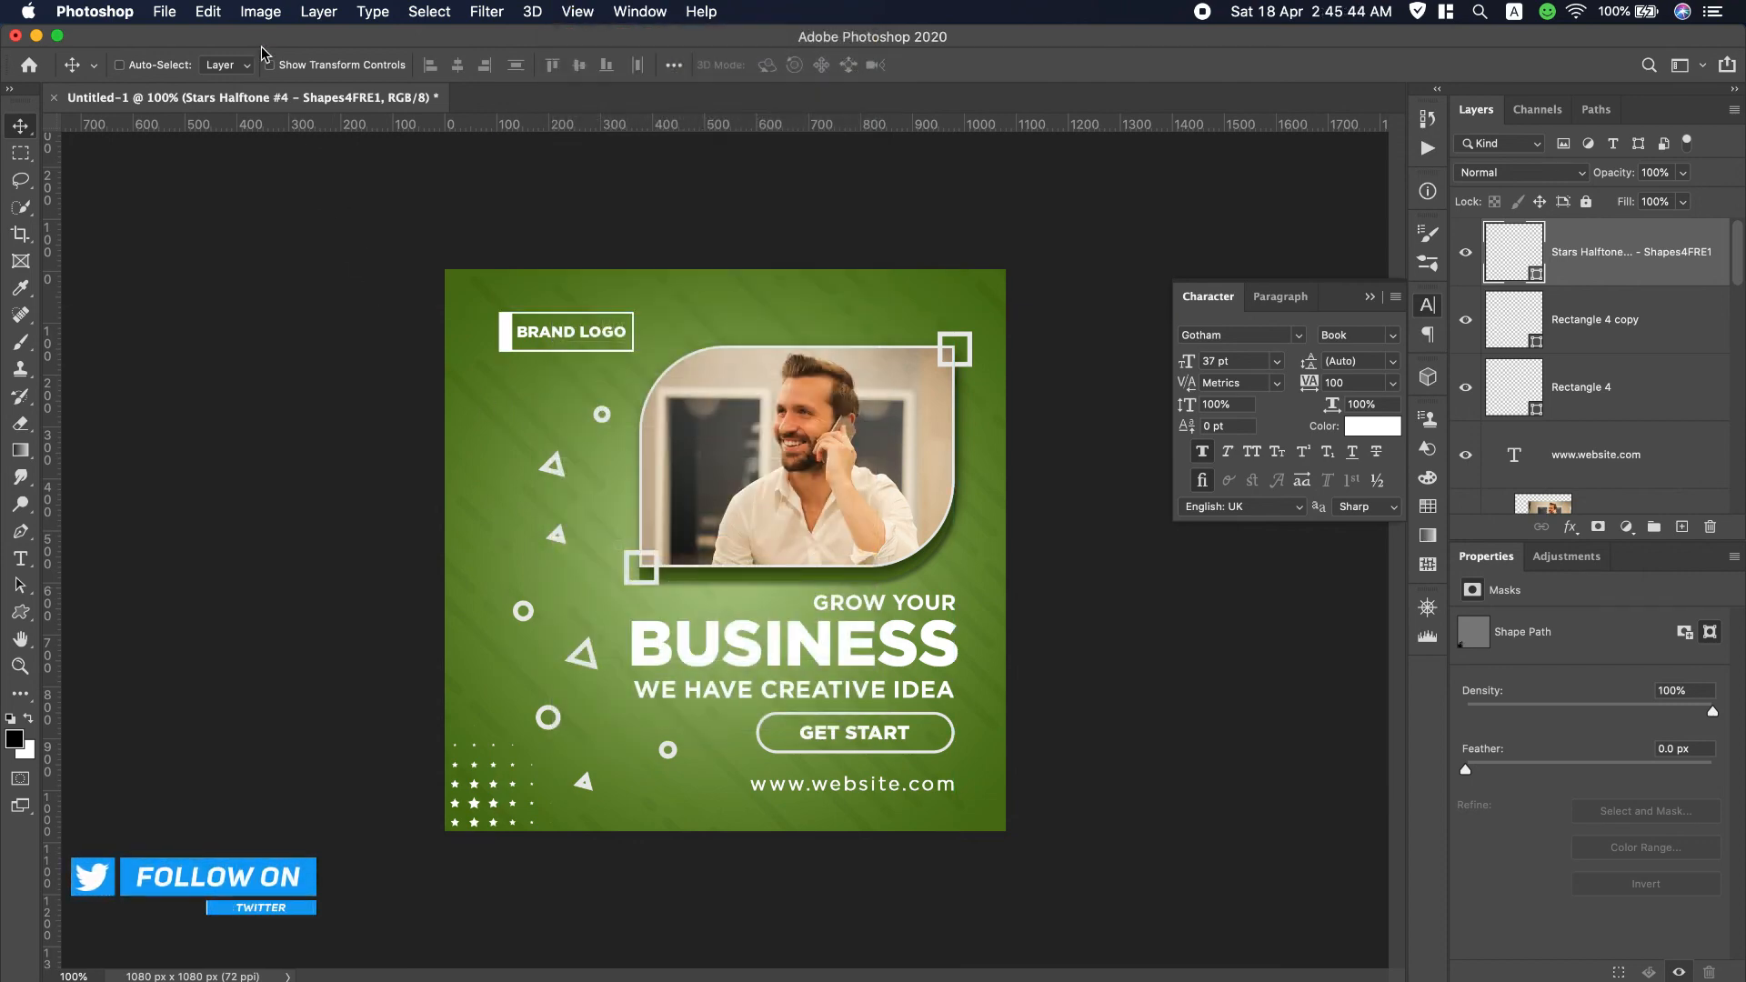
left_click(160, 12)
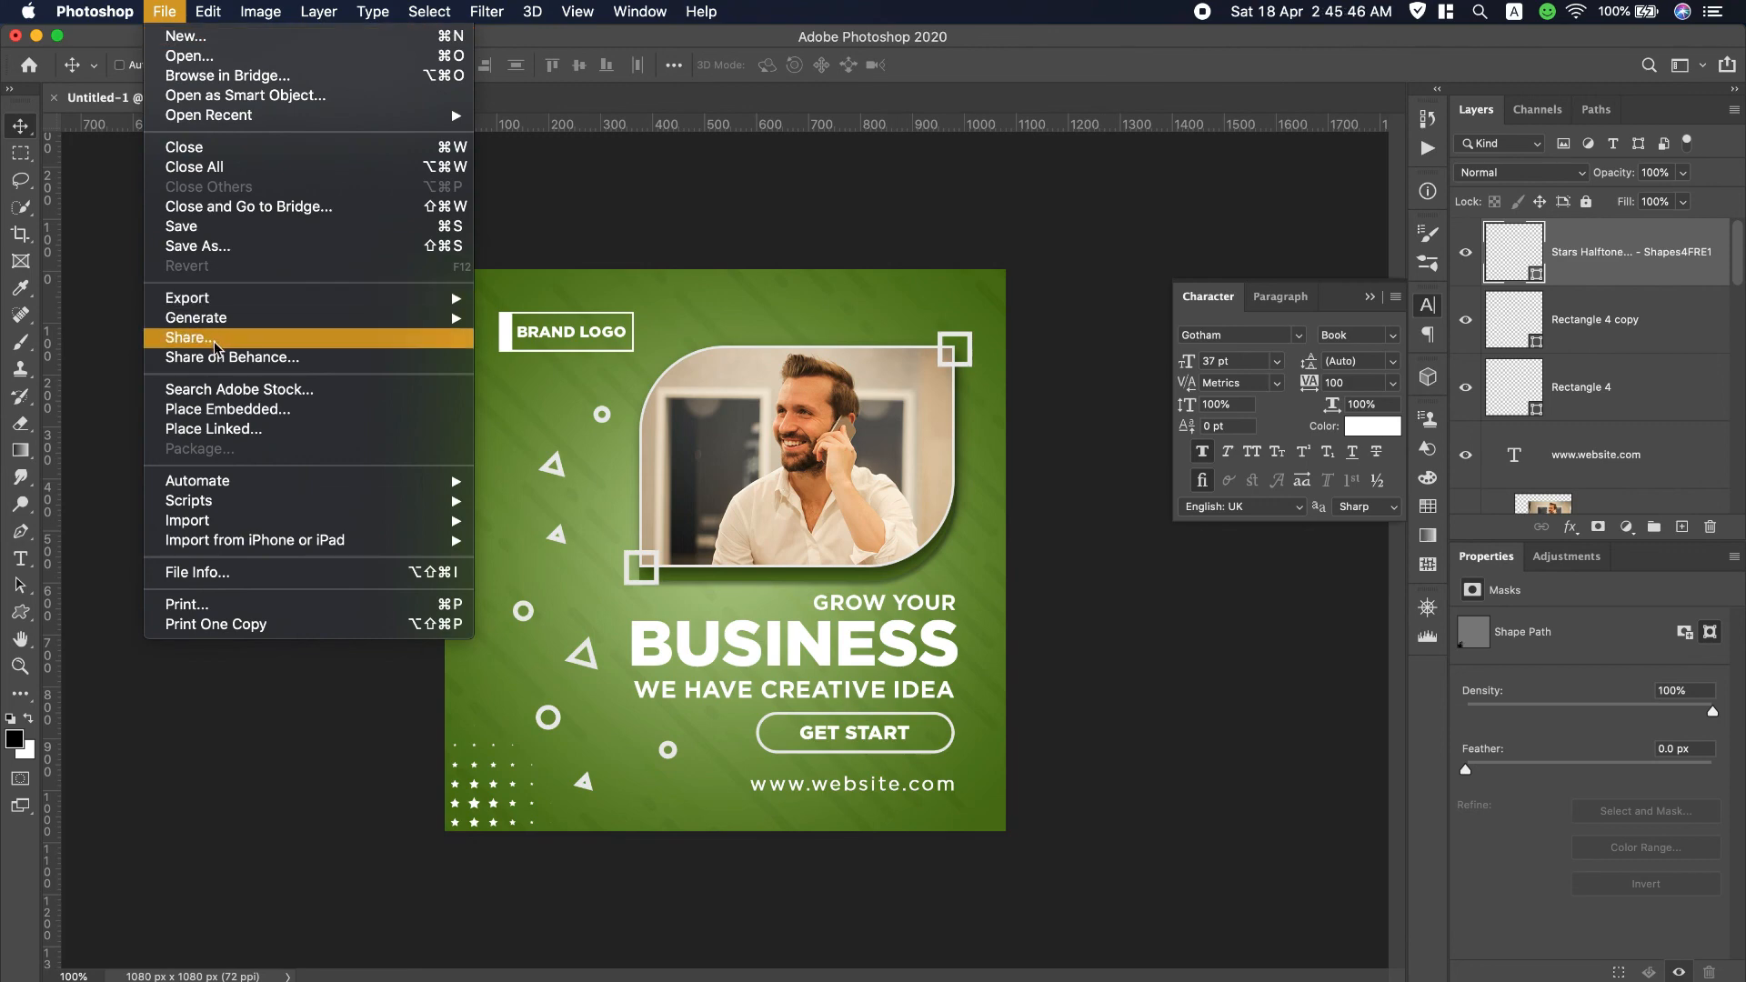
key("shift+super+s")
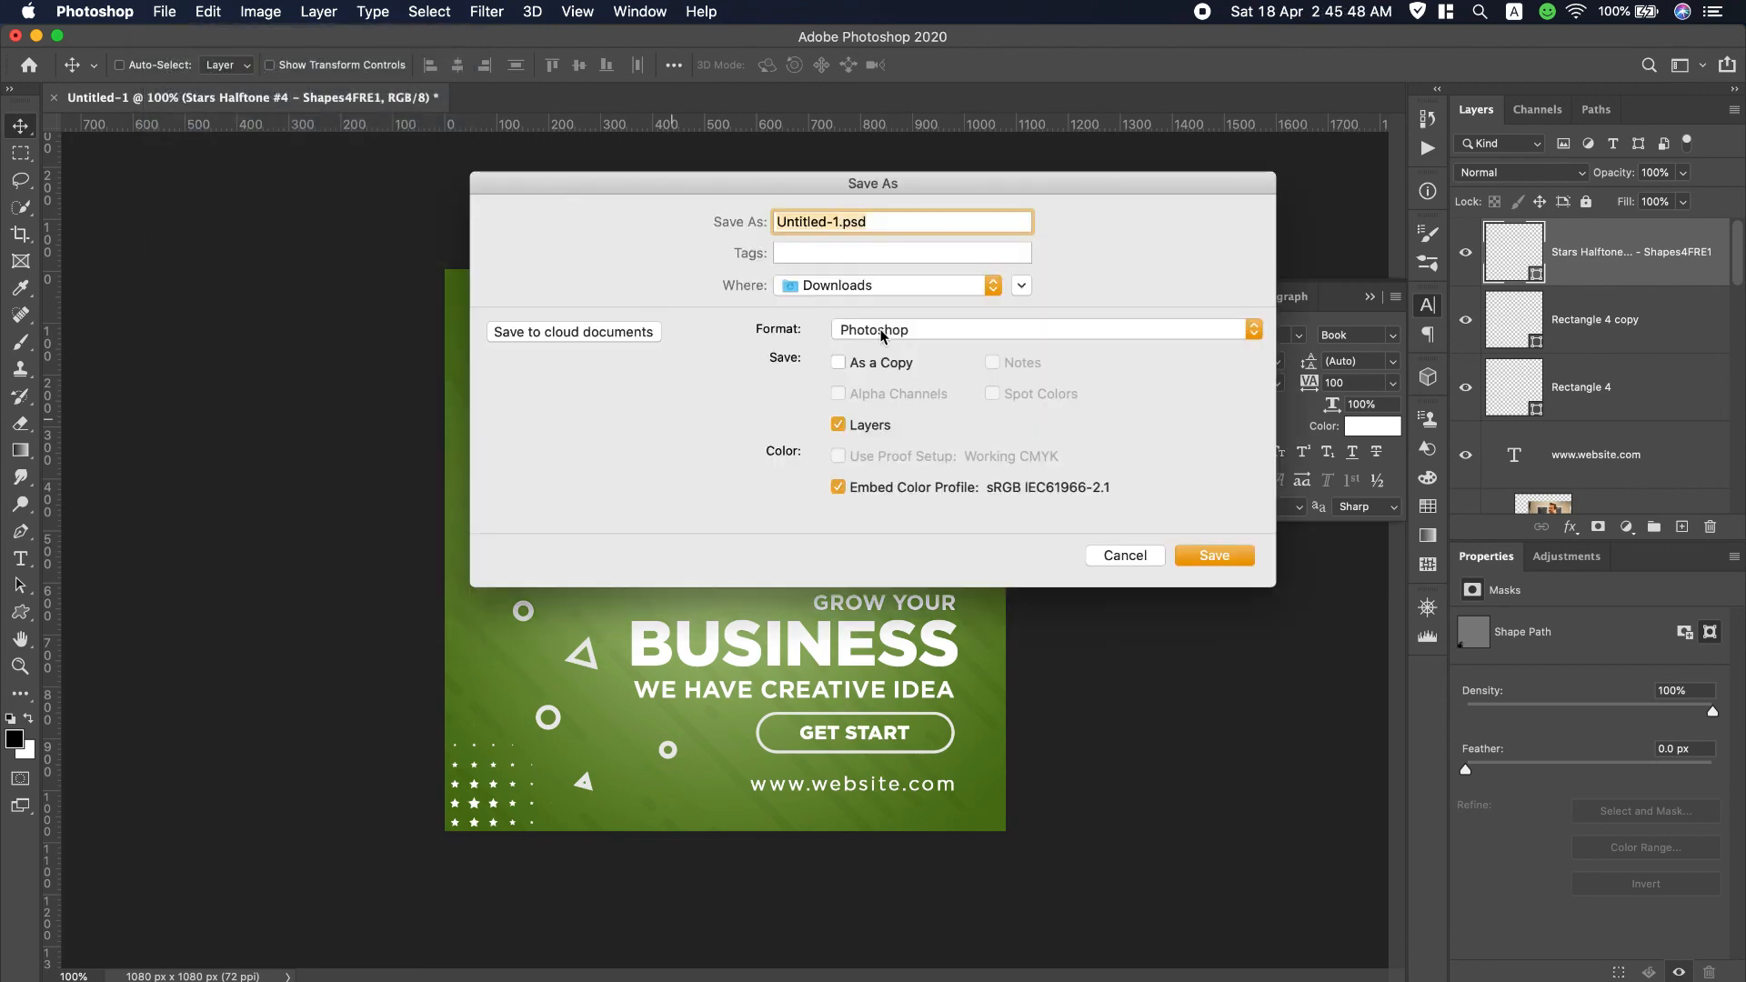
left_click(886, 331)
left_click(894, 461)
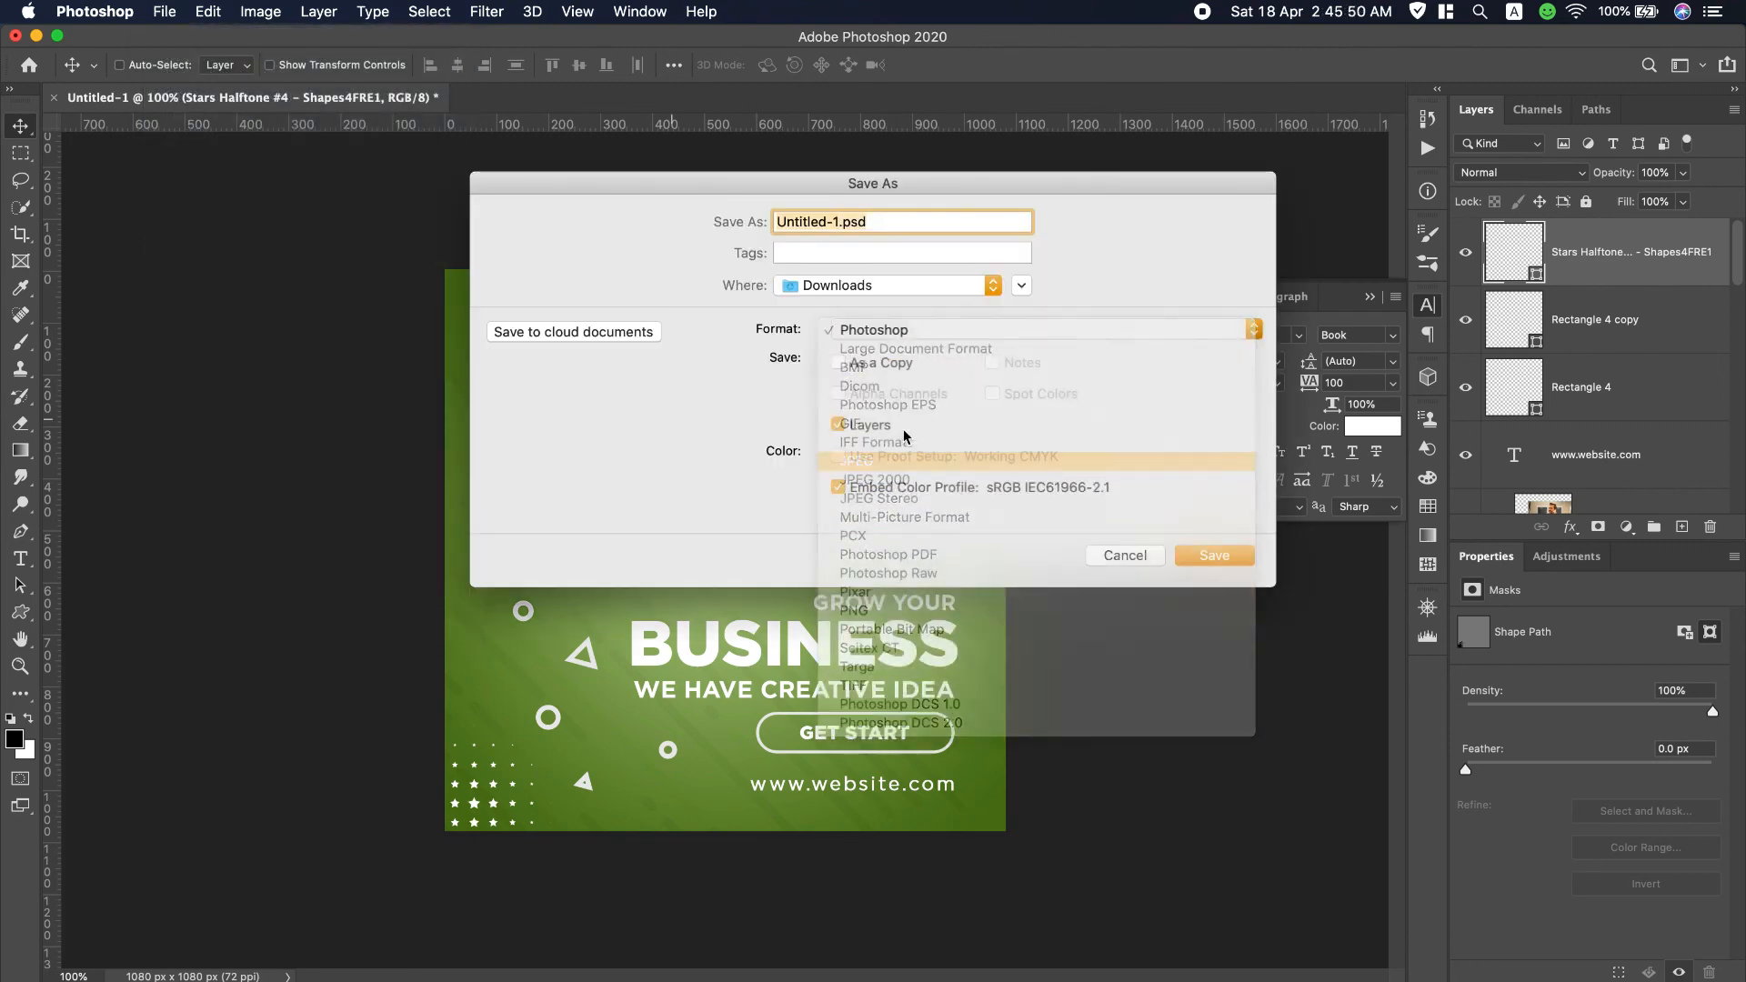
left_click(887, 282)
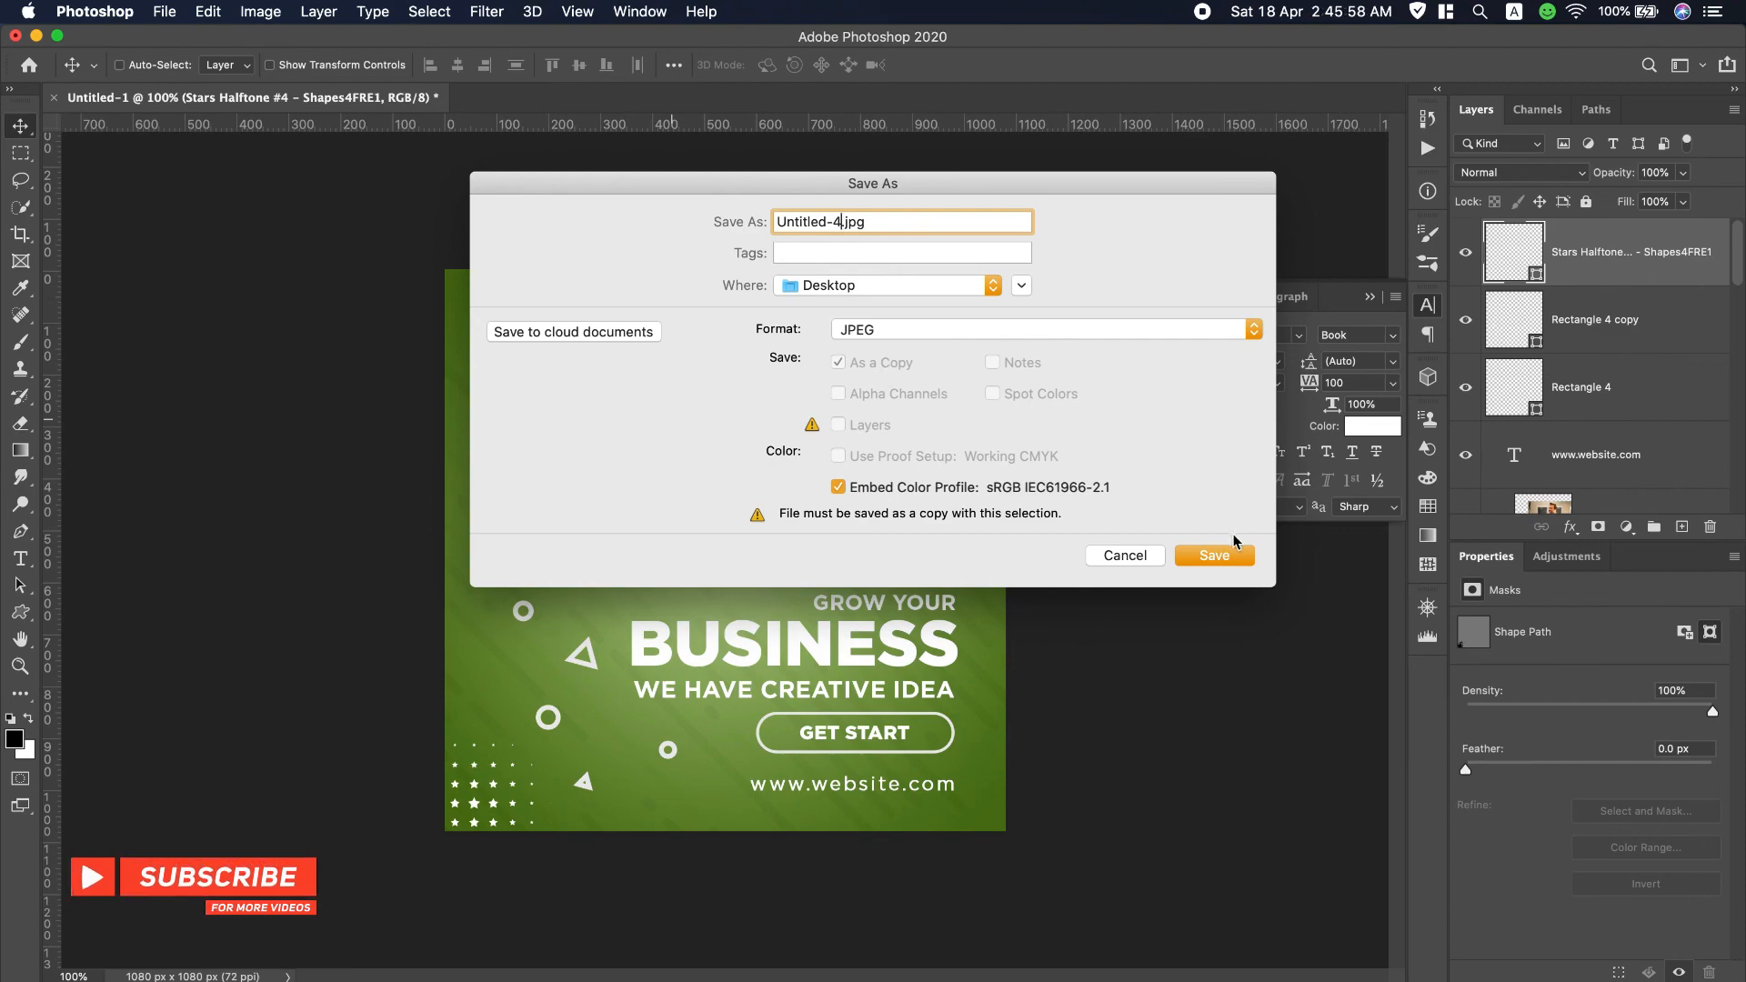
left_click(1225, 556)
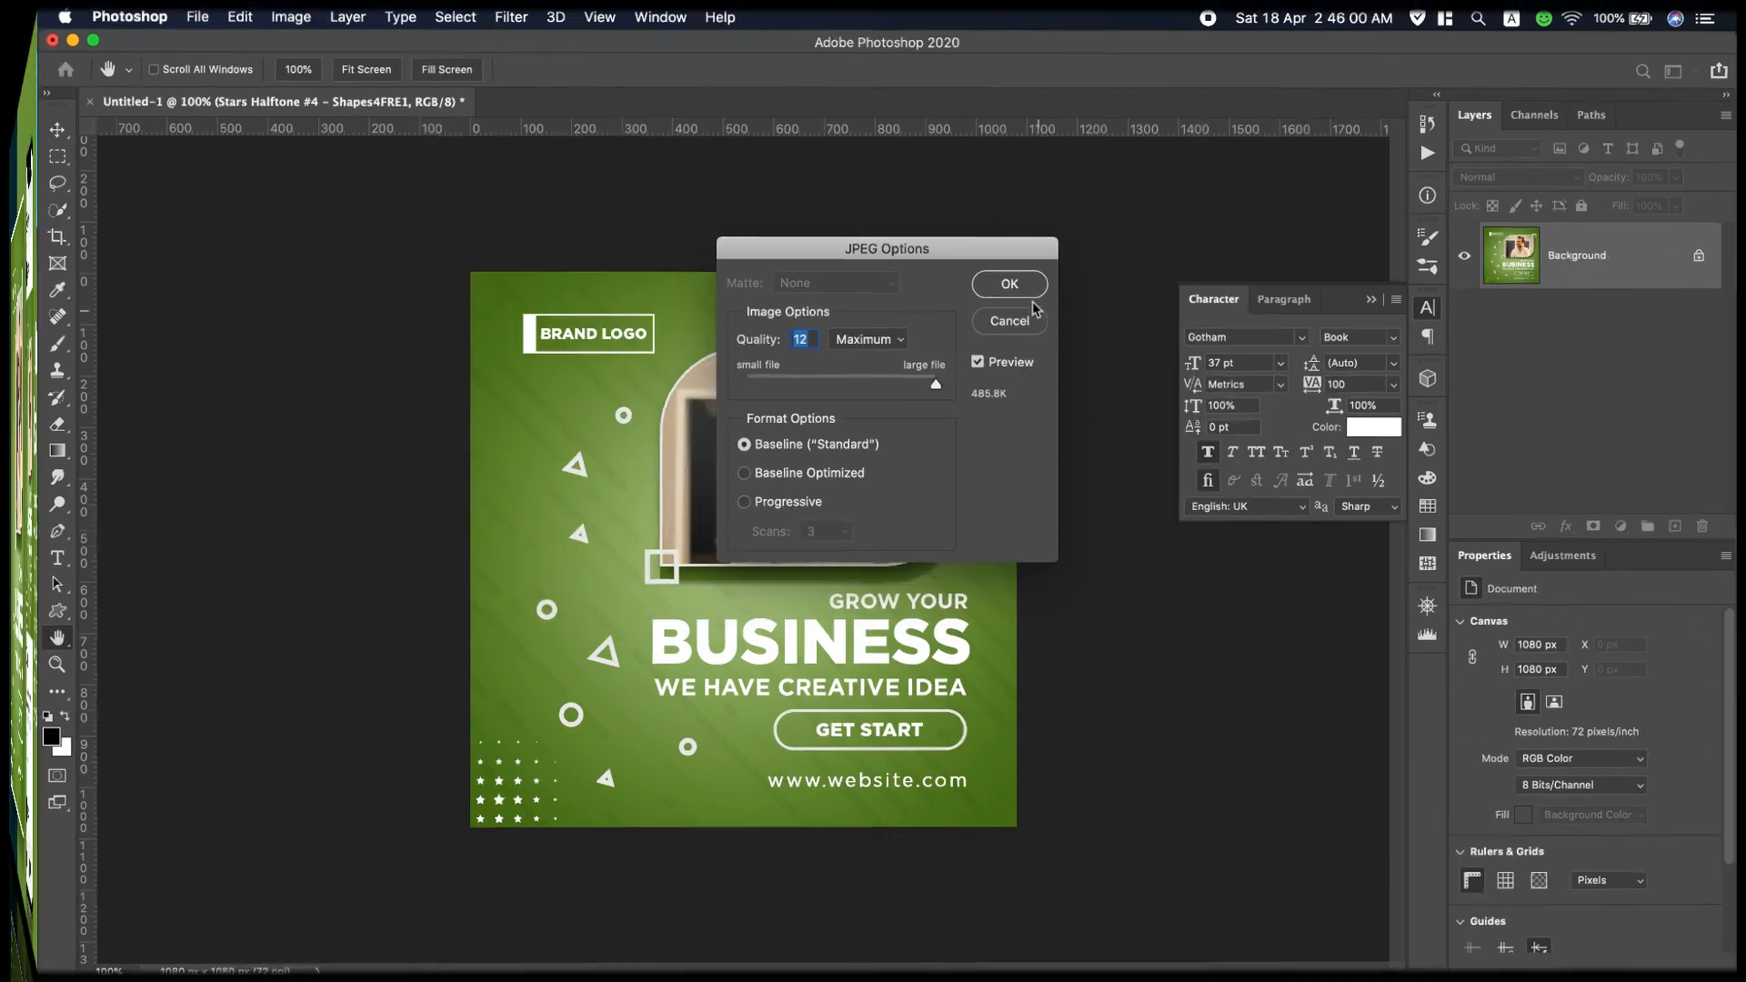